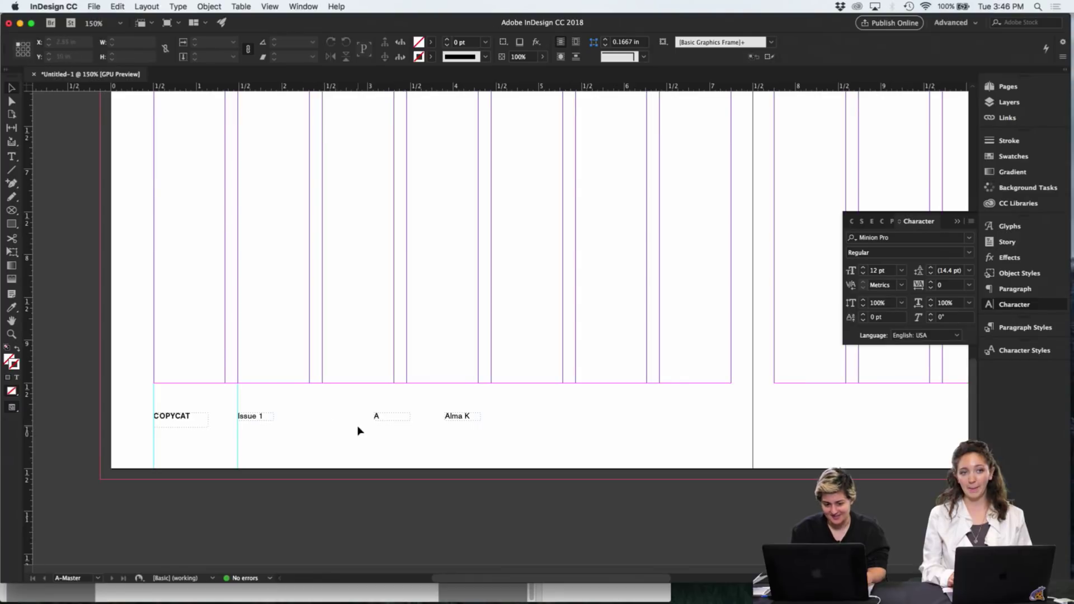
# Move the "A" page-number frame to the left page's right margin and add a vertical guide along that margin
pyautogui.press('w')
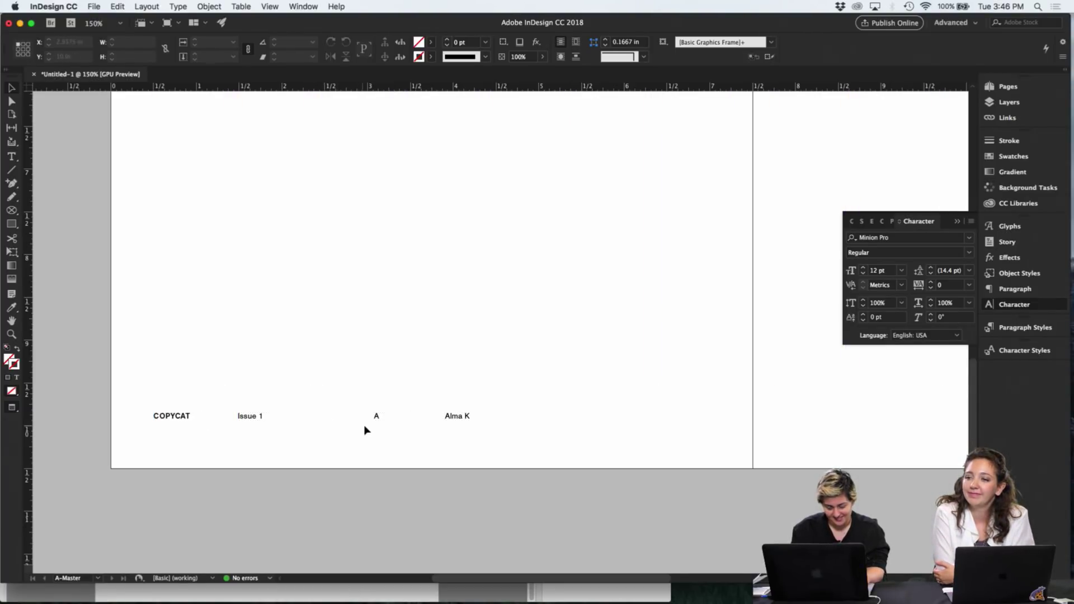
pyautogui.press('w')
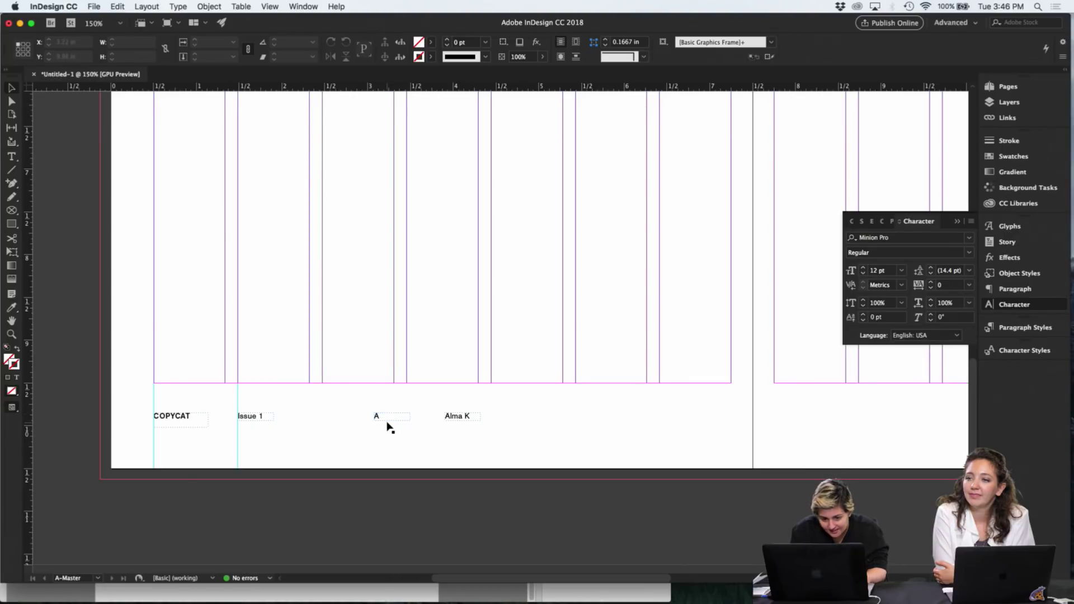
pyautogui.moveTo(391, 423); pyautogui.dragTo(710, 456)
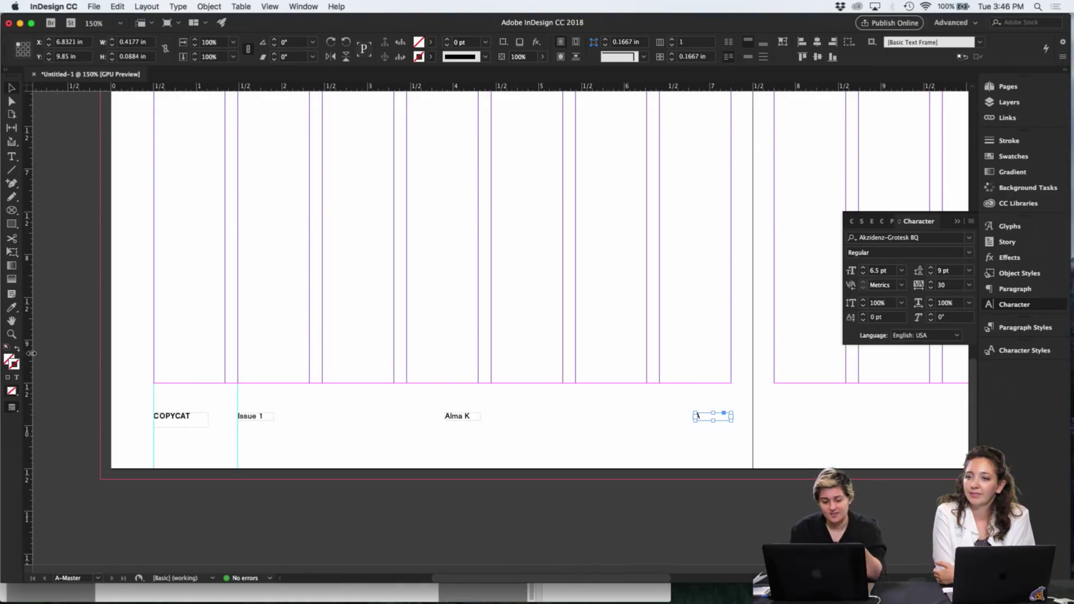
pyautogui.moveTo(31, 353); pyautogui.dragTo(731, 376)
pyautogui.click(638, 404)
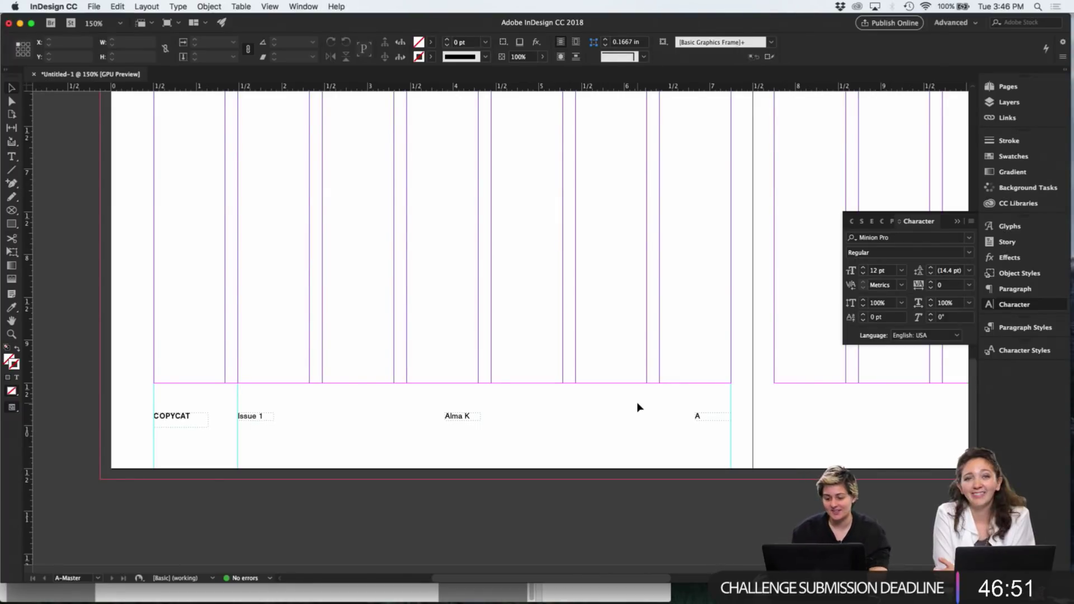
# Right-align the text in the page-number frame so it sits against the right-margin guide
pyautogui.moveTo(653, 400); pyautogui.dragTo(720, 446)
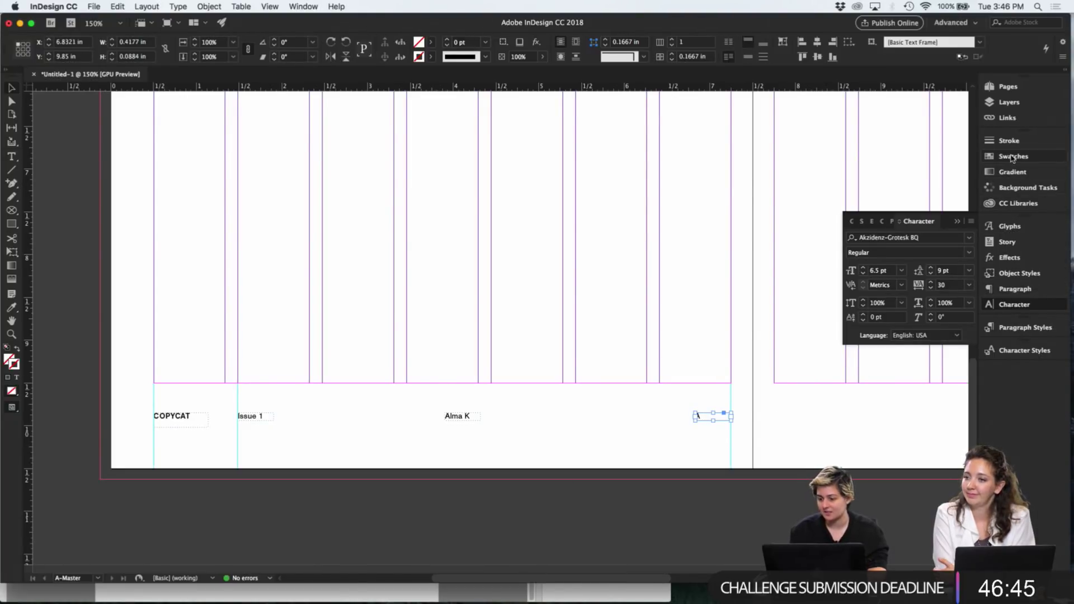
pyautogui.click(1015, 290)
pyautogui.click(880, 239)
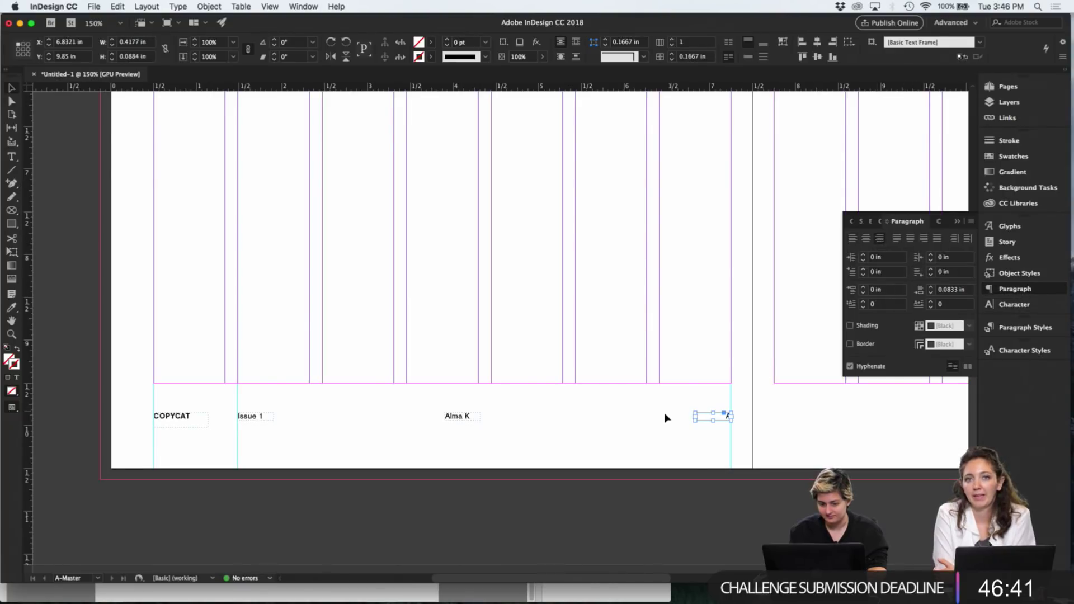
pyautogui.click(579, 452)
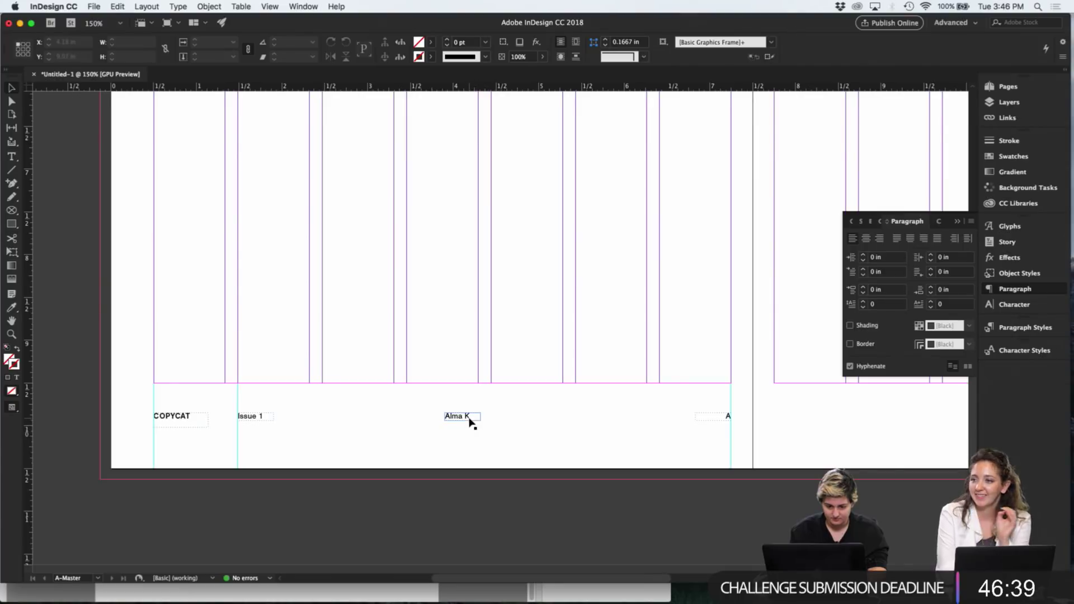
# Add a vertical guide at the sixth column's left edge, move the footer name frame to it, and preview the page
pyautogui.moveTo(31, 387); pyautogui.dragTo(575, 384)
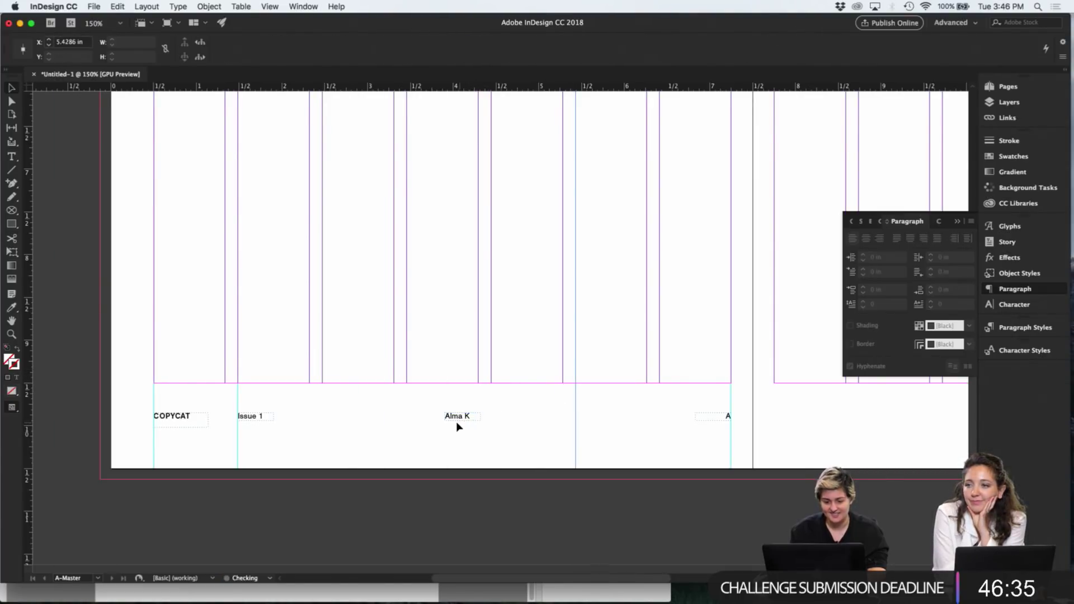
pyautogui.moveTo(456, 422); pyautogui.dragTo(585, 422)
pyautogui.click(602, 438)
pyautogui.press('w')
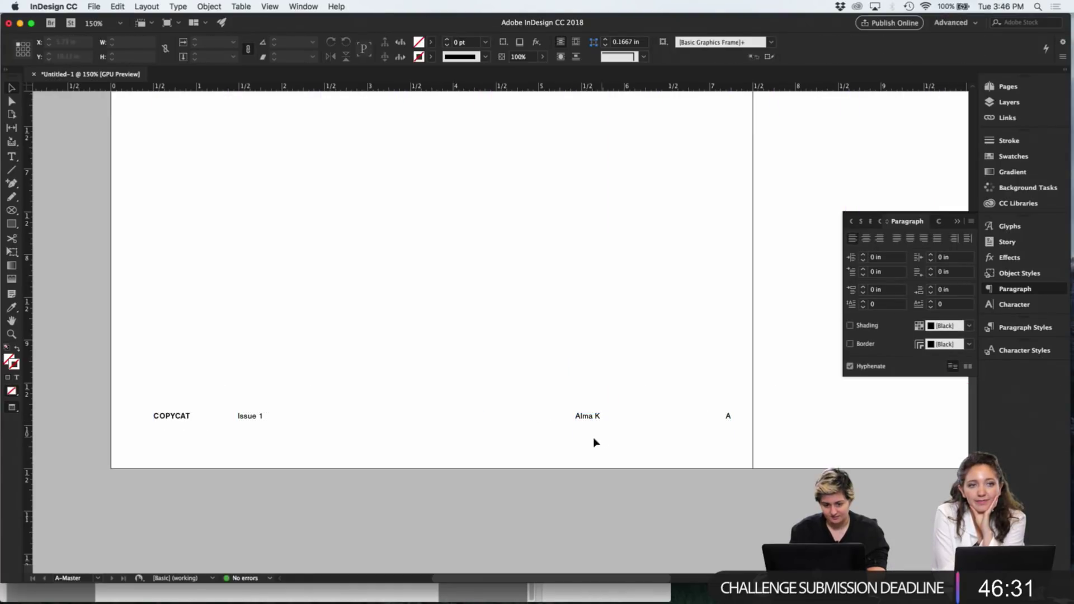
pyautogui.press('w')
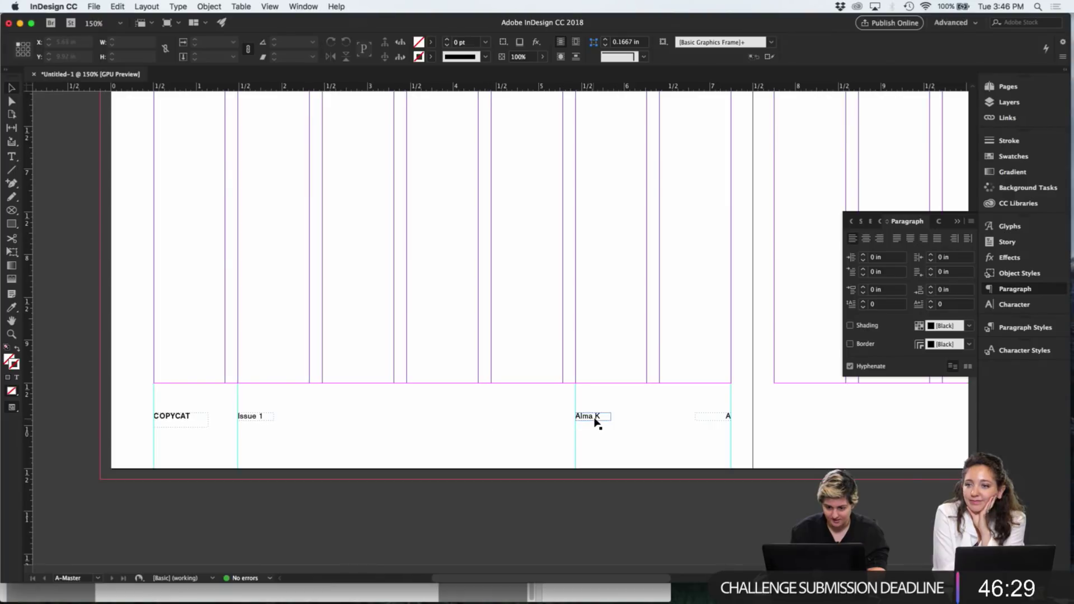
# Move the footer name frame and its guide to the fourth column's left edge, and preview the page
pyautogui.moveTo(597, 420); pyautogui.dragTo(433, 429)
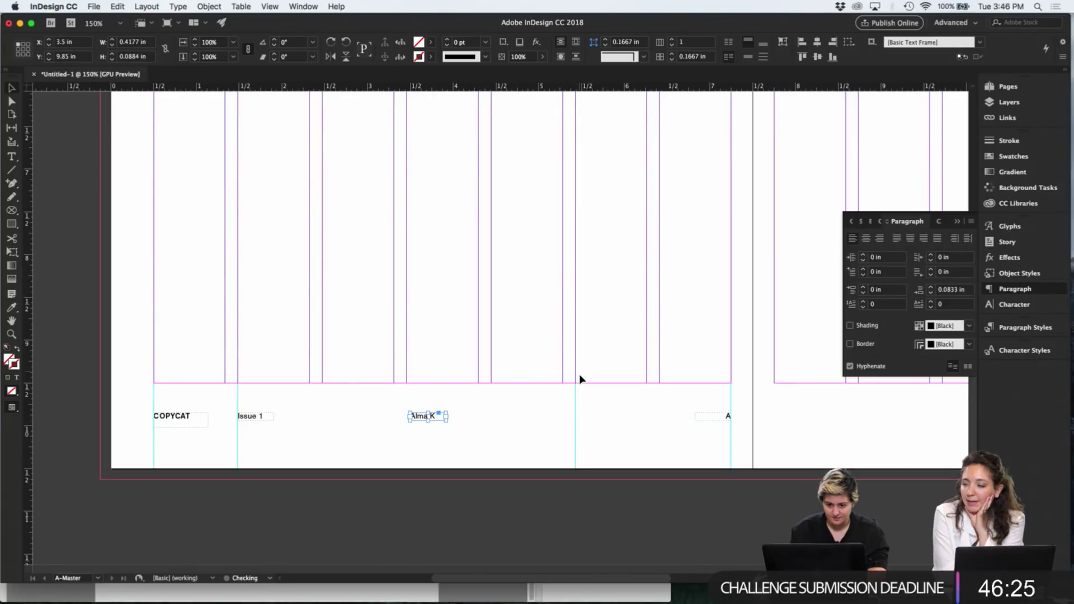
pyautogui.moveTo(576, 402); pyautogui.dragTo(407, 396)
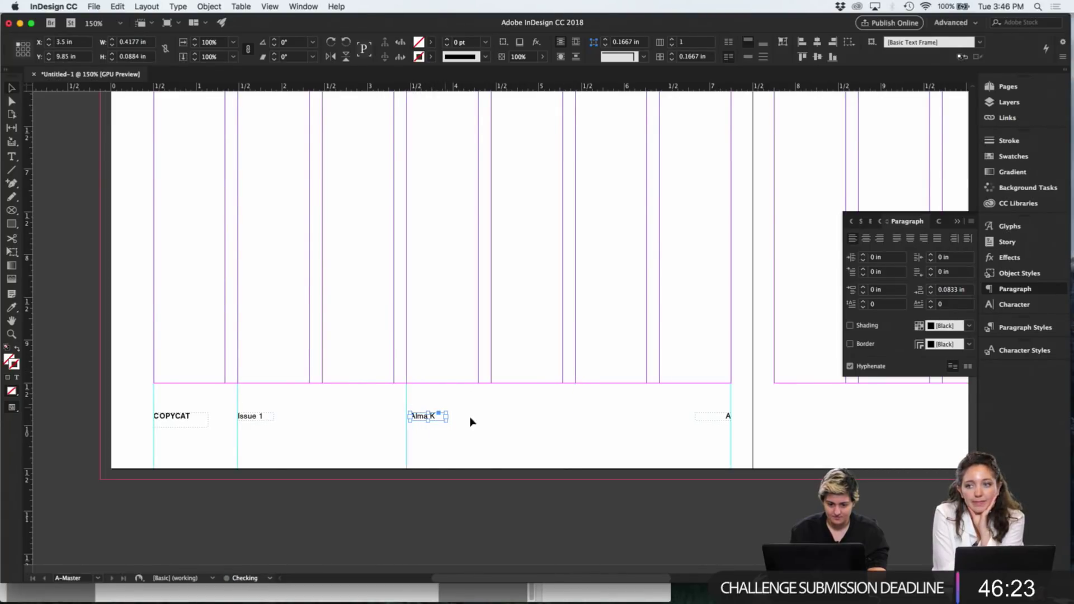
pyautogui.click(431, 424)
pyautogui.press('w')
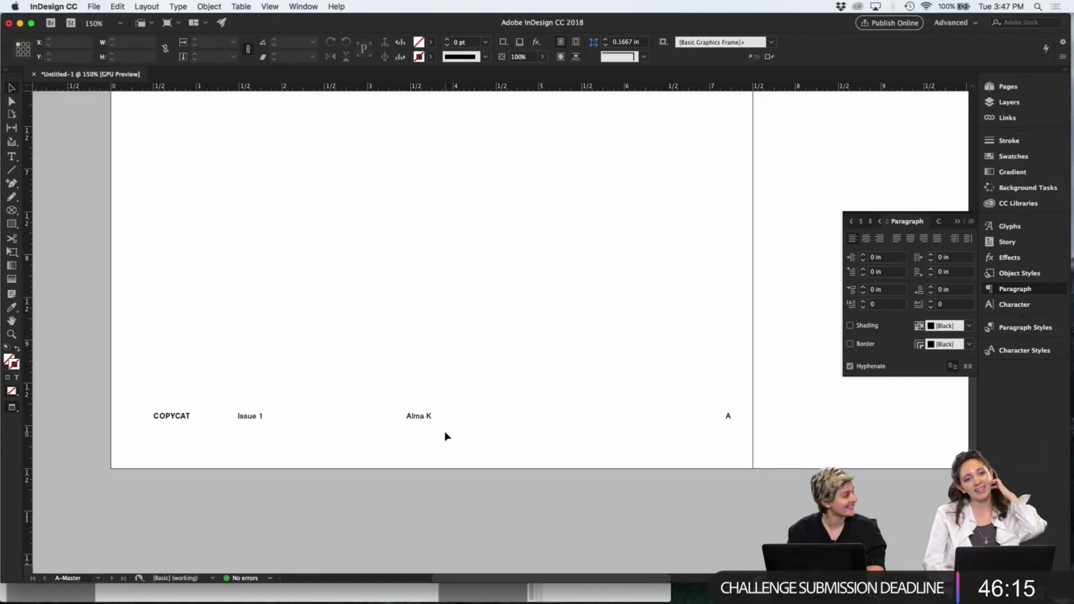
pyautogui.press('w')
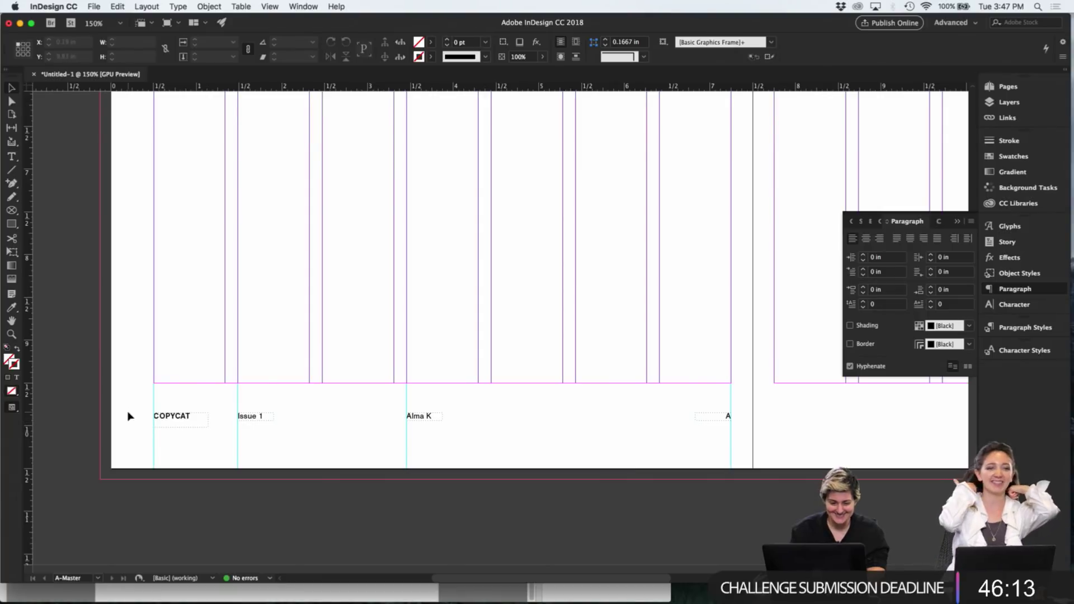
# Add a vertical guide at the third column's left edge and move the footer name frame to it
pyautogui.moveTo(27, 391); pyautogui.dragTo(322, 395)
pyautogui.moveTo(429, 417); pyautogui.dragTo(344, 429)
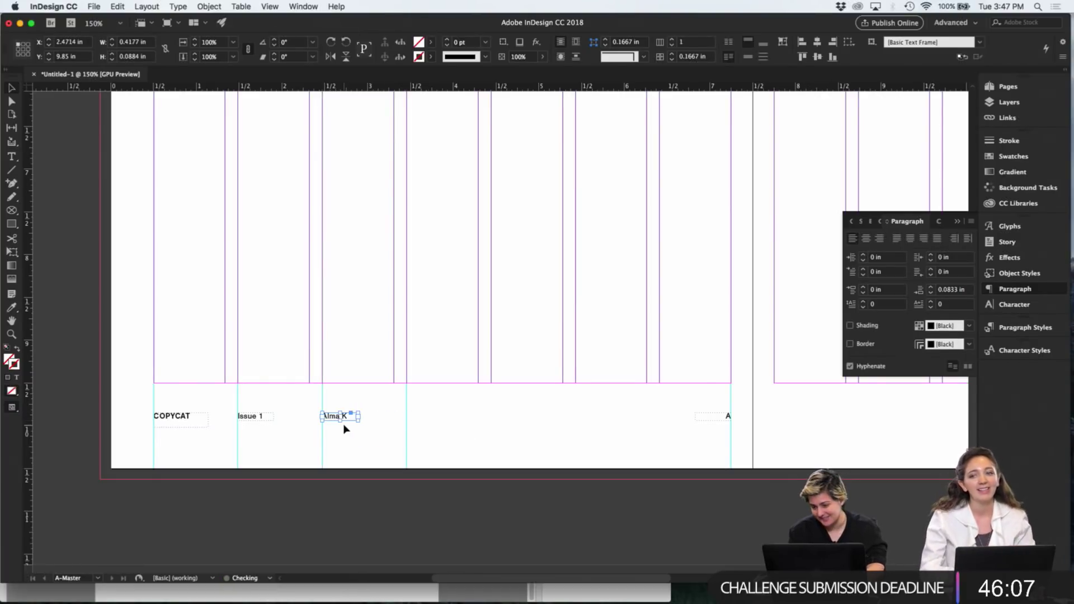
pyautogui.press('super+t')
pyautogui.click(969, 255)
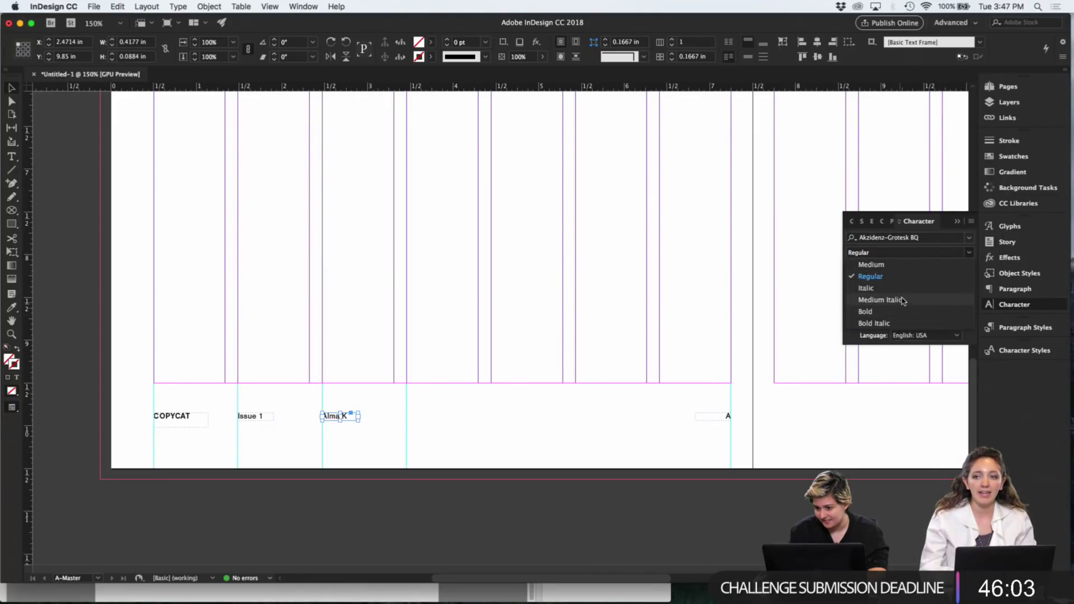
pyautogui.click(660, 442)
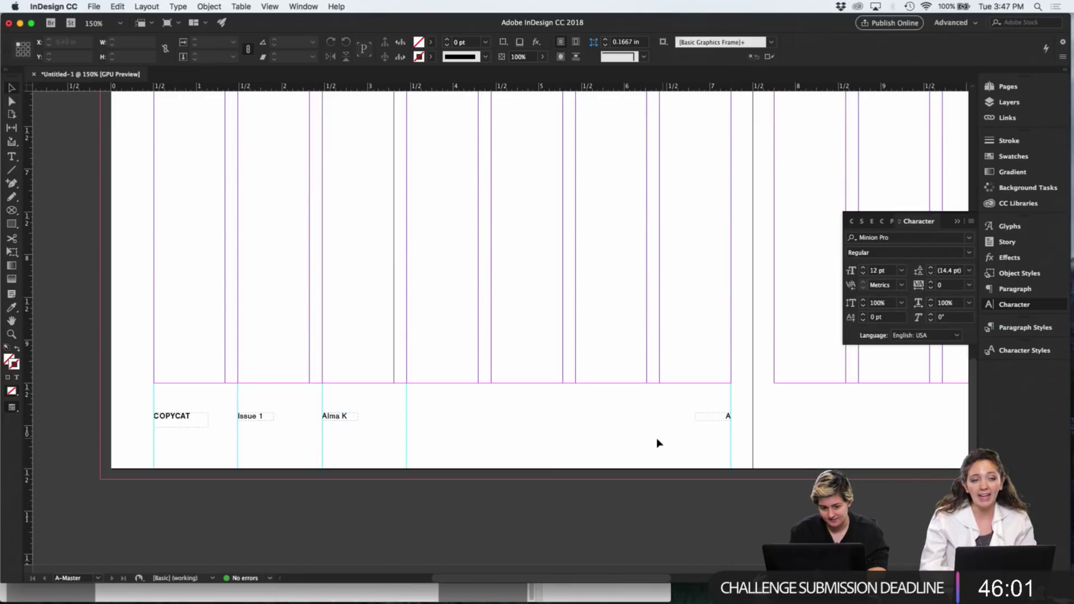
# Set the font style of the COPYCAT footer text to Bold while previewing the page
pyautogui.press('w')
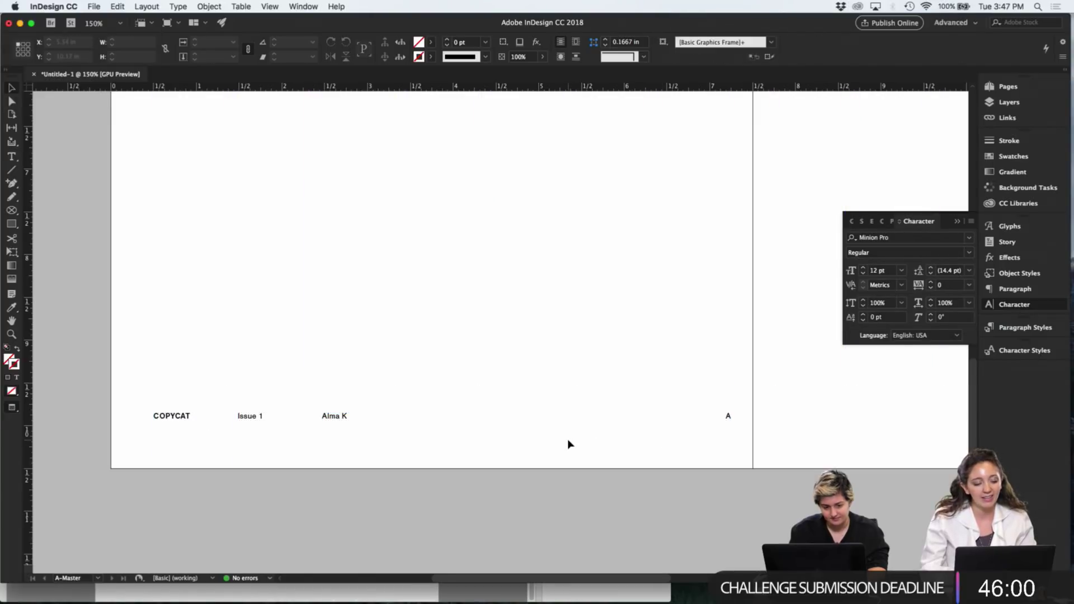
pyautogui.click(180, 414)
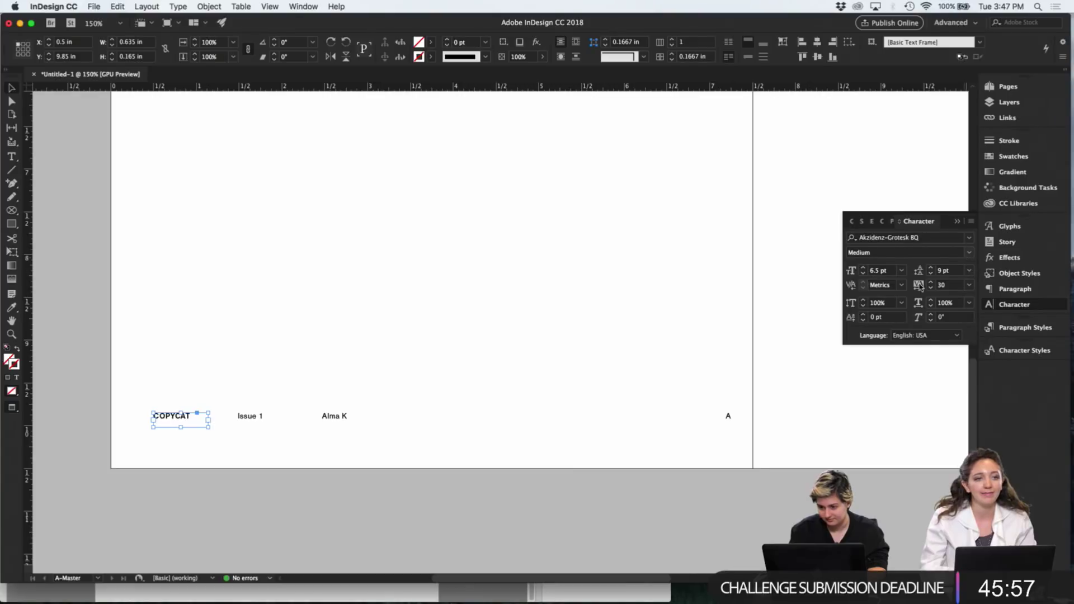
pyautogui.moveTo(225, 366); pyautogui.dragTo(744, 458)
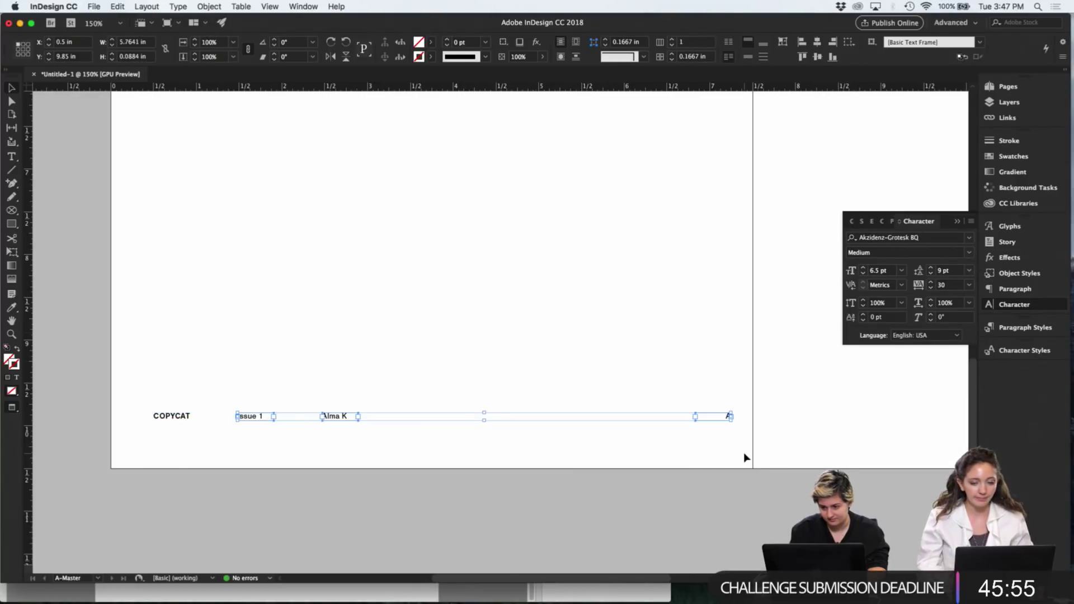
pyautogui.click(175, 419)
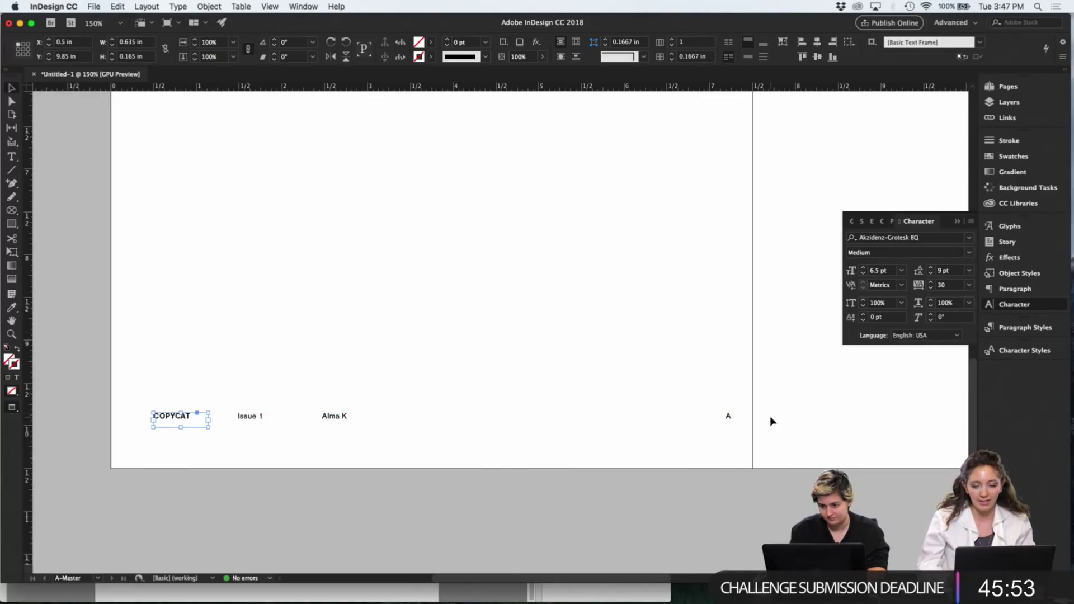
pyautogui.click(970, 253)
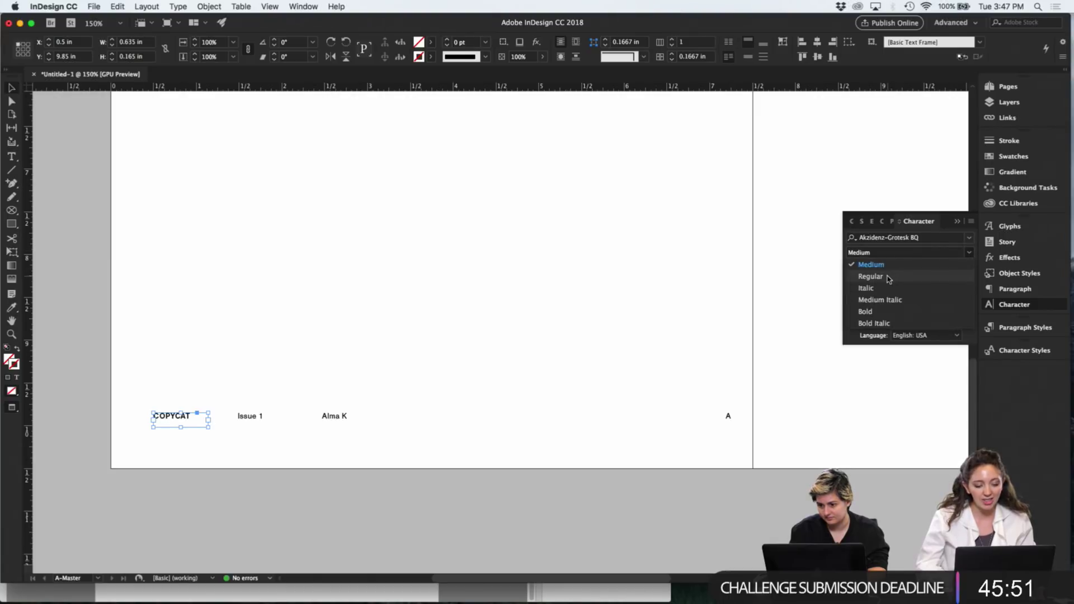
pyautogui.click(876, 312)
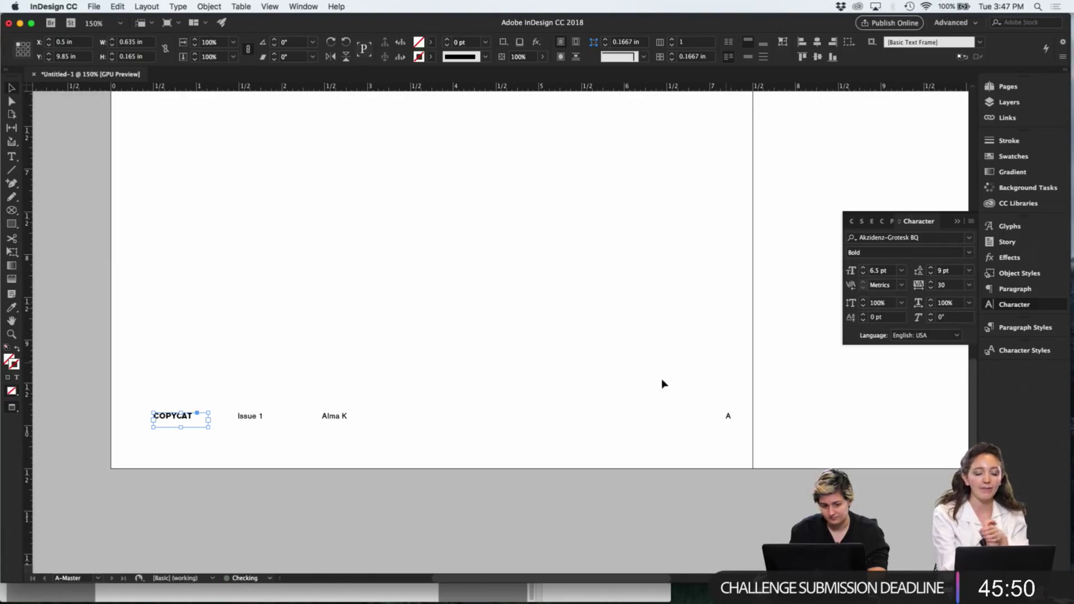
pyautogui.click(475, 454)
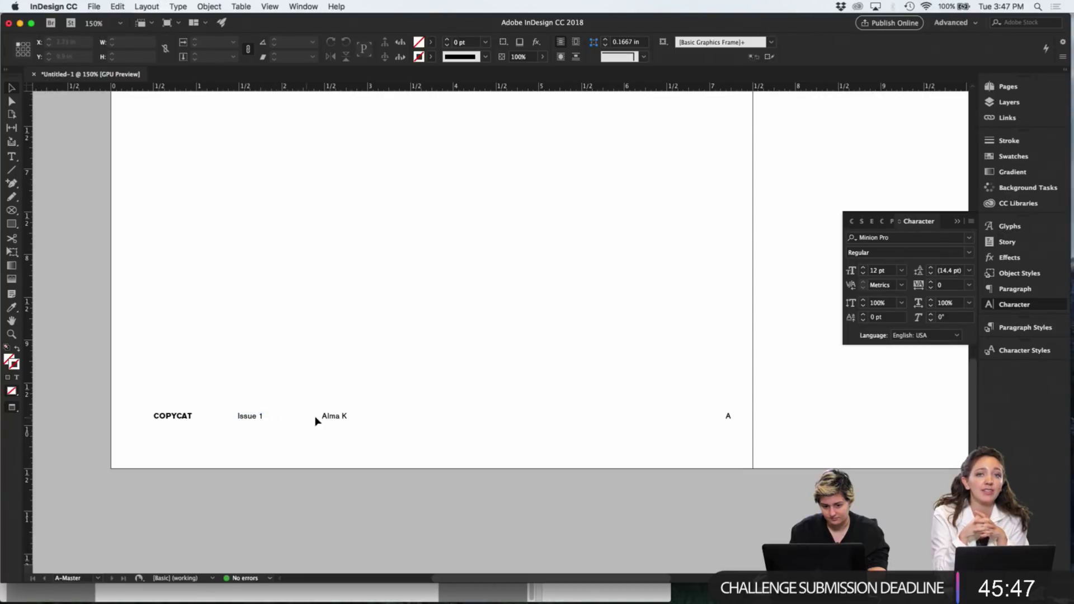
# Return to the normal view with guides and widen the COPYCAT frame to the second column's guide
pyautogui.press('w')
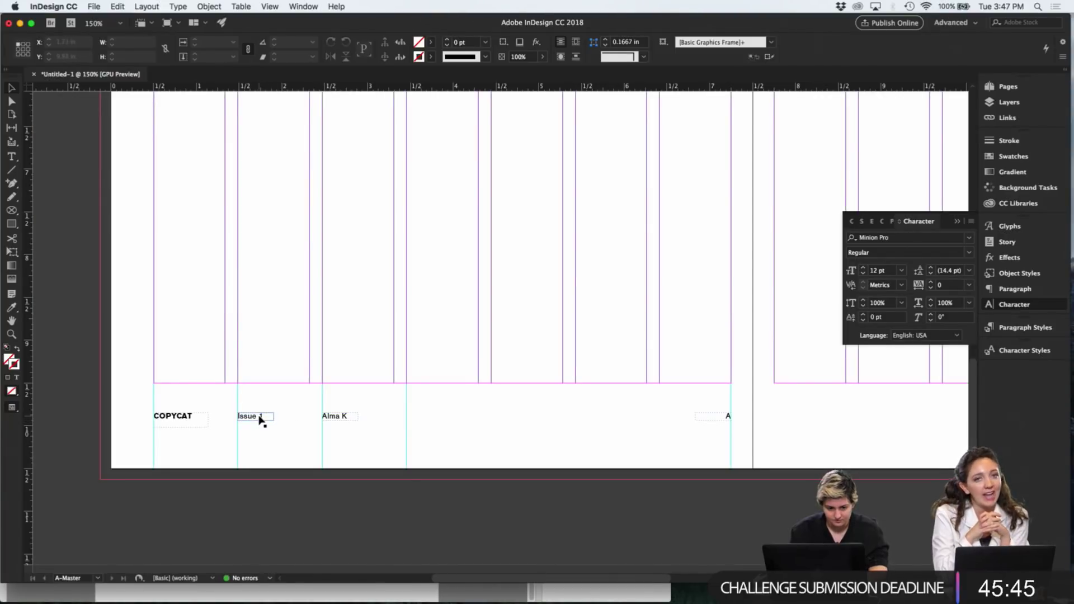
pyautogui.click(210, 424)
pyautogui.press('super+equal')
pyautogui.press('super+equal')
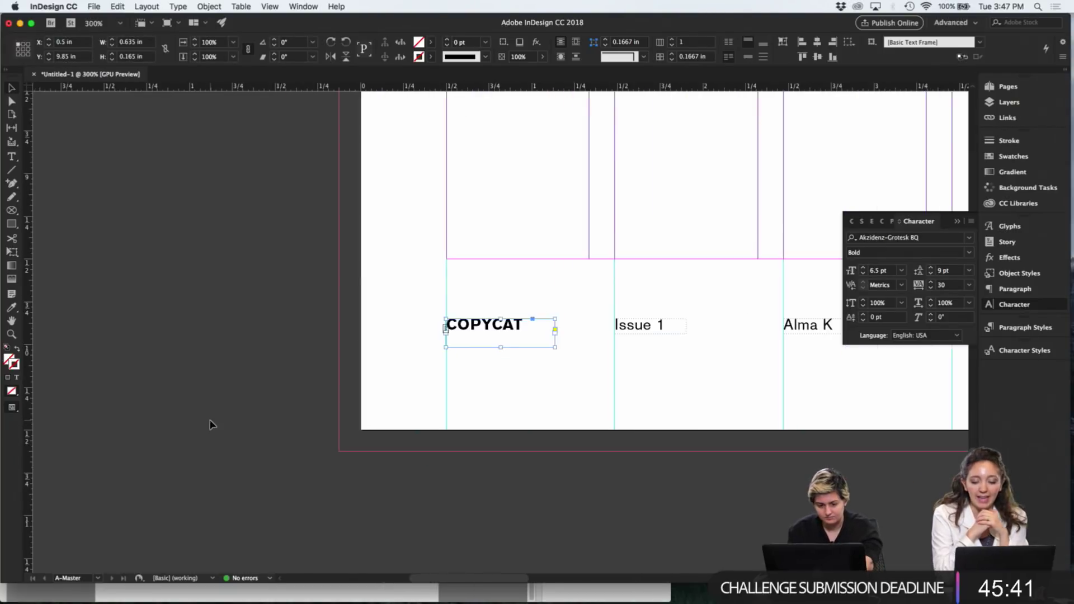
pyautogui.press('super+equal')
pyautogui.moveTo(592, 427); pyautogui.dragTo(489, 435)
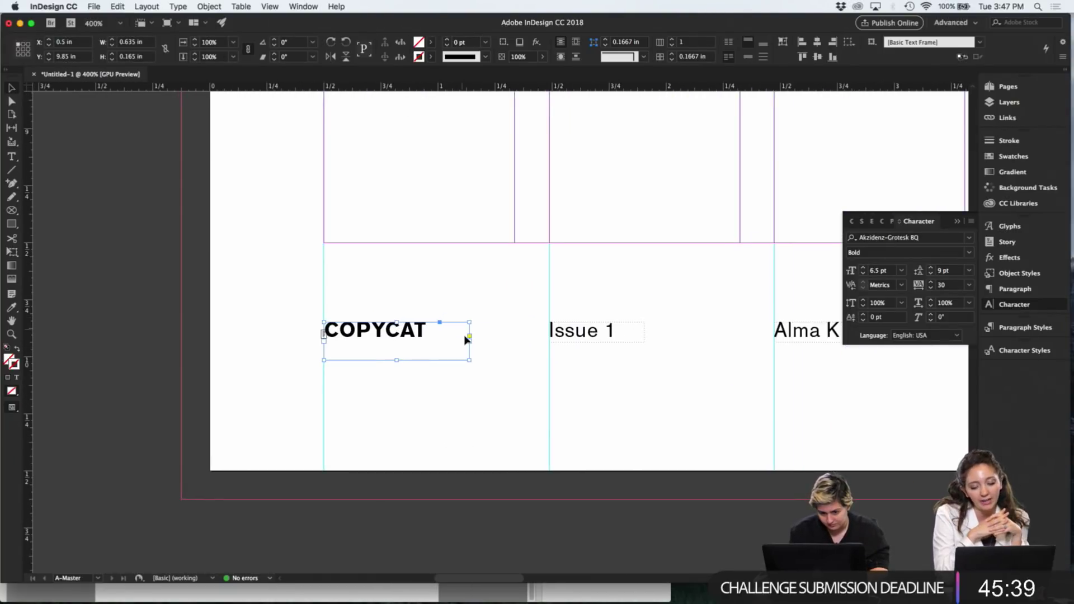
pyautogui.moveTo(470, 336); pyautogui.dragTo(549, 338)
# Copy "Issue 1" into the COPYCAT frame after the title, separated by a space, and show hidden characters
pyautogui.doubleClick(447, 334)
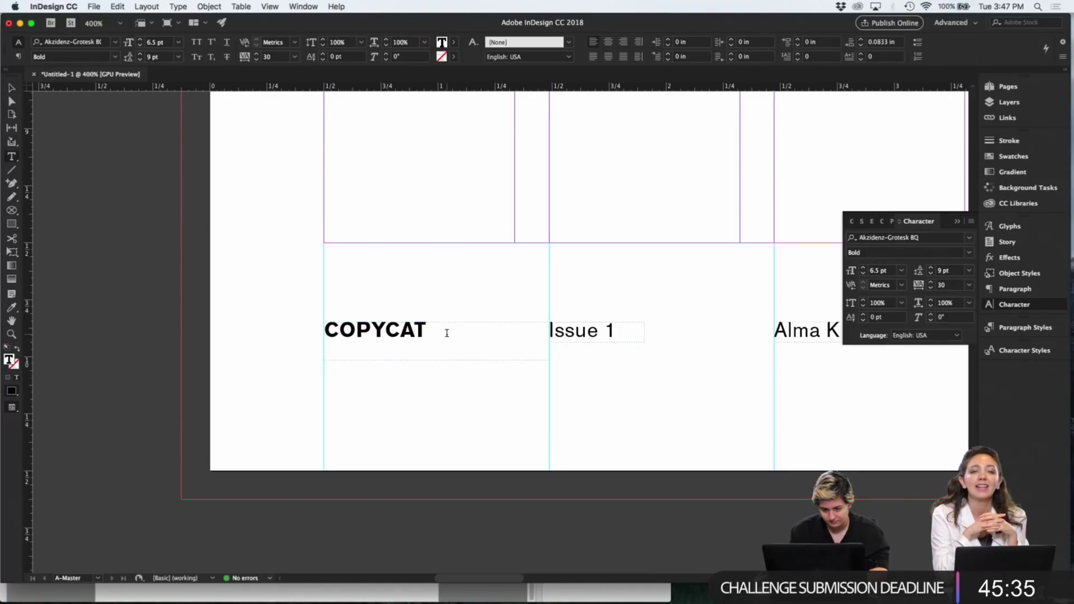
pyautogui.tripleClick(618, 331)
pyautogui.press('super+c')
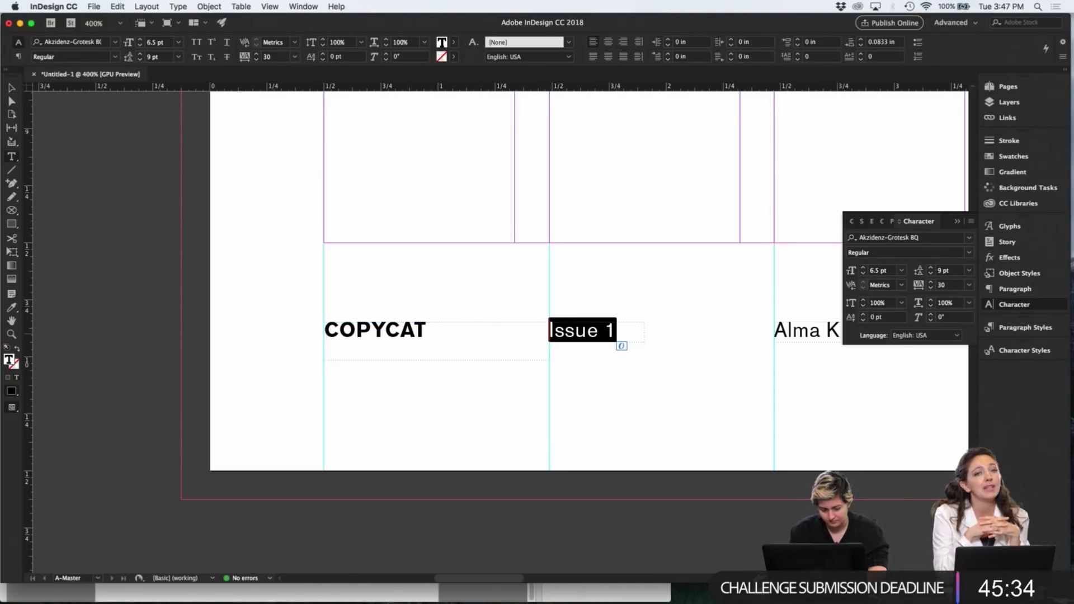
pyautogui.click(442, 329)
pyautogui.press('super+v')
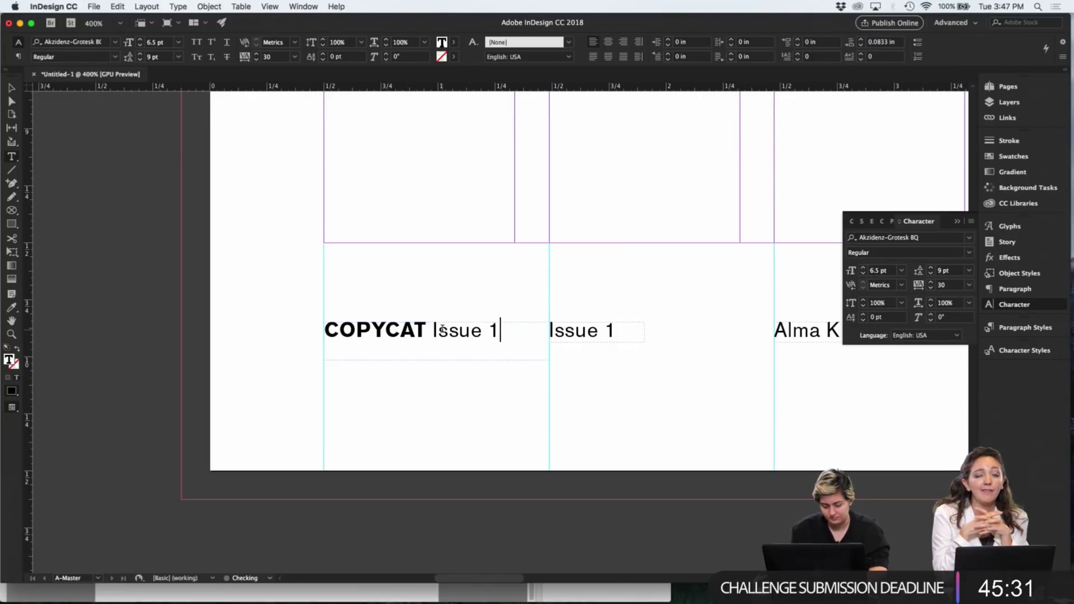
pyautogui.press('super+alt+i')
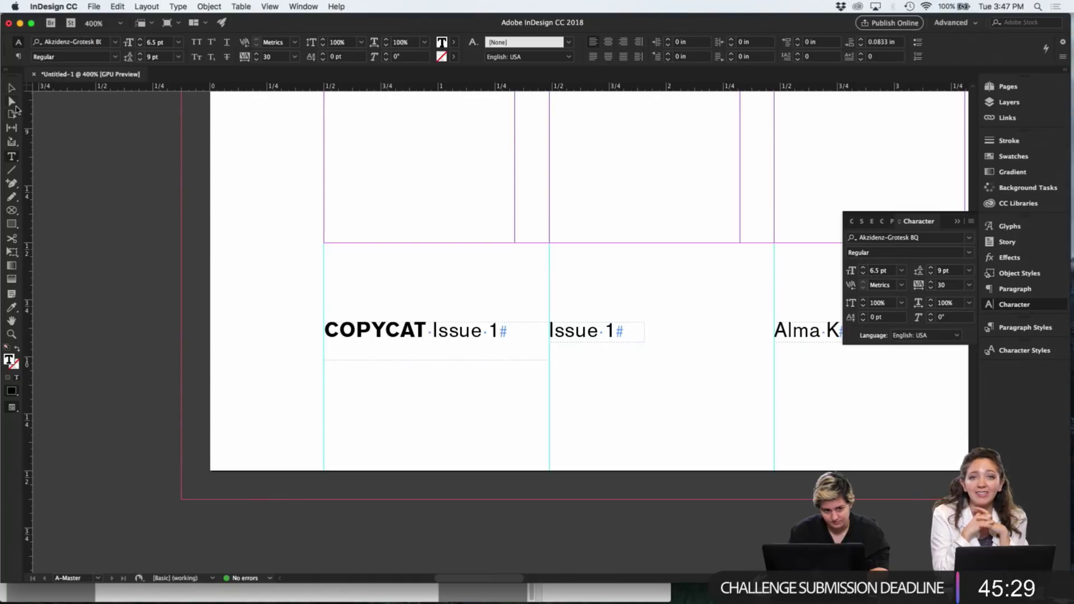
# Delete the separate "Issue 1" text frame at the second column
pyautogui.press('Escape')
pyautogui.click(605, 333)
pyautogui.press('BackSpace')
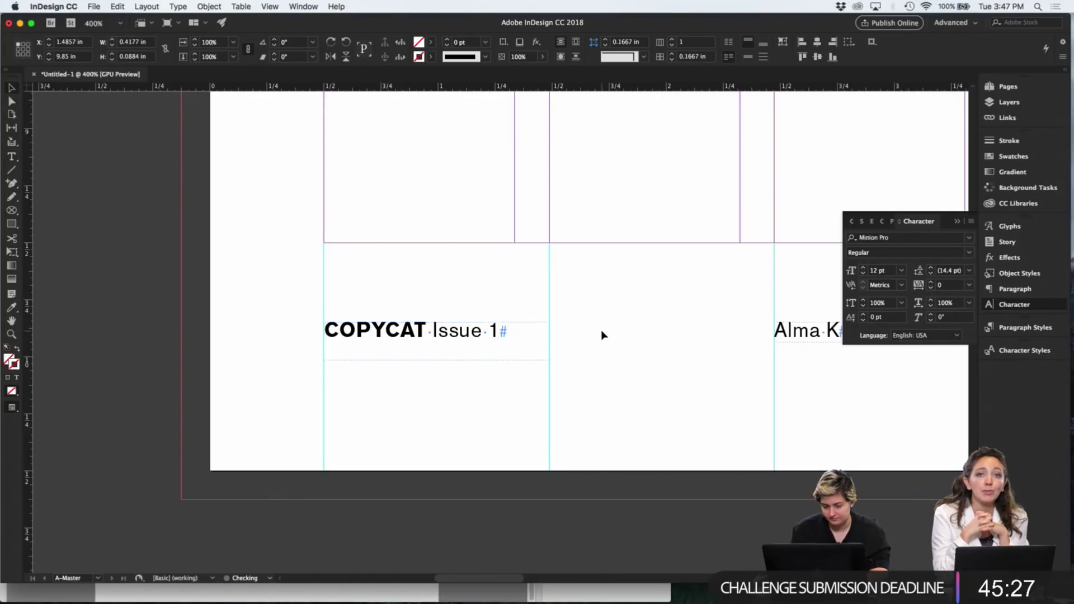
# Insert two em spaces after COPYCAT in the footer, ahead of "Issue 1"
pyautogui.doubleClick(428, 334)
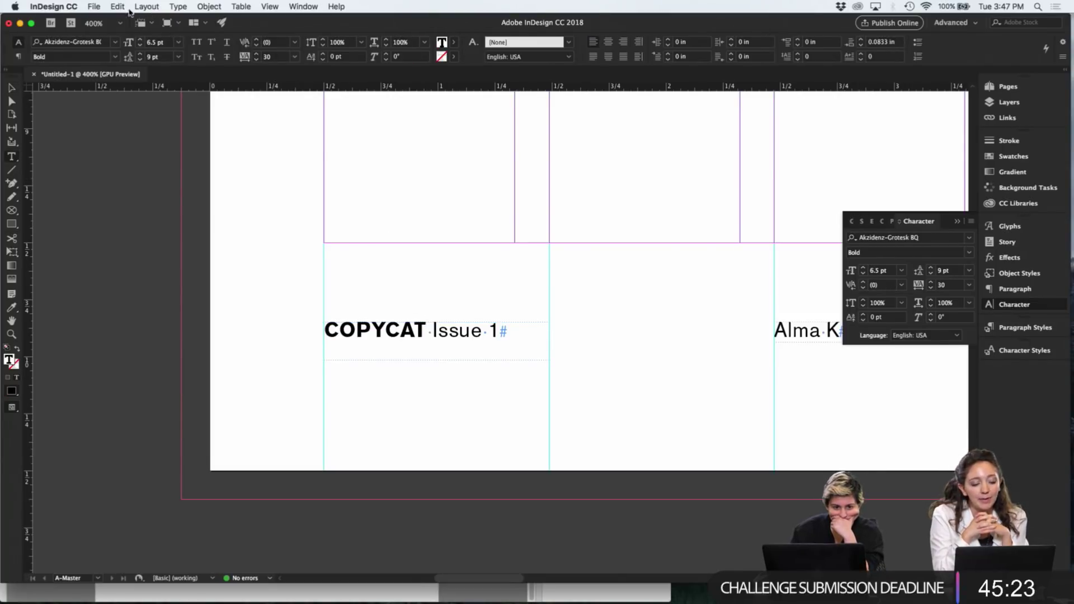
pyautogui.click(178, 7)
pyautogui.moveTo(314, 325)
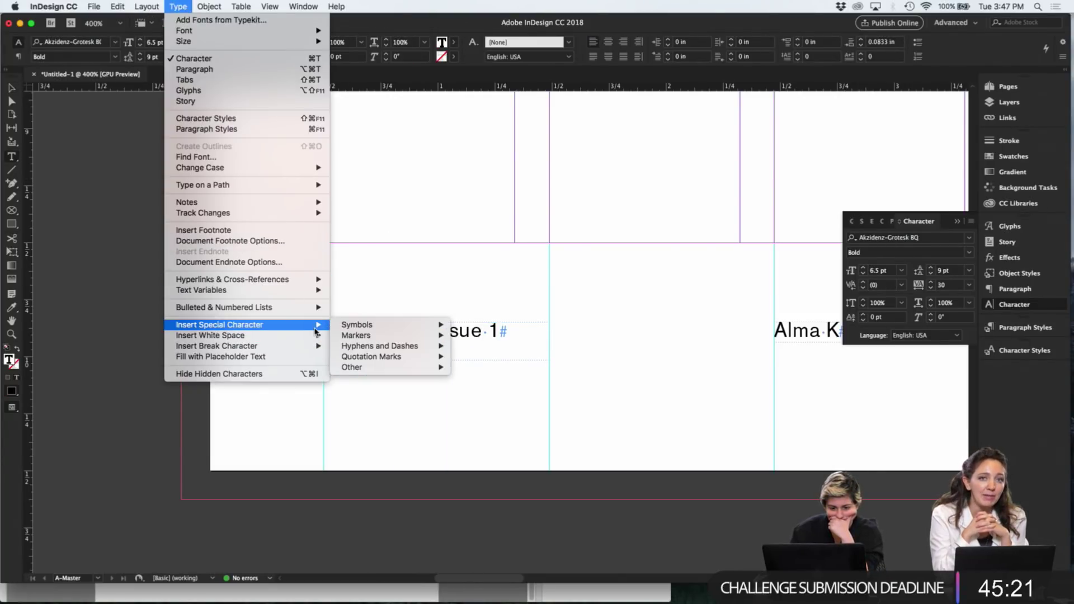
pyautogui.moveTo(358, 330)
pyautogui.moveTo(424, 349)
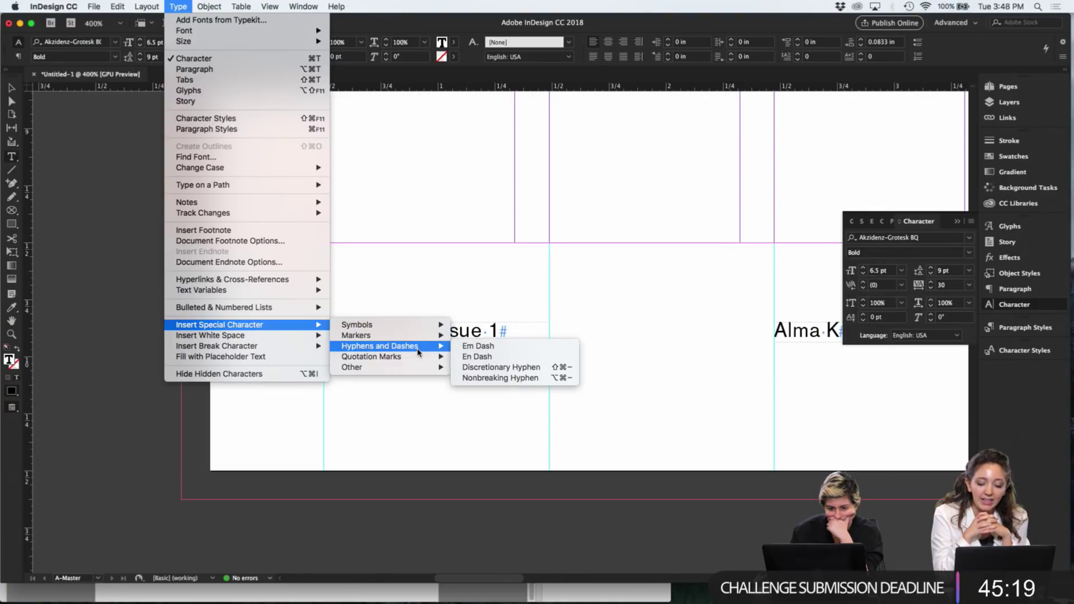
pyautogui.moveTo(441, 330)
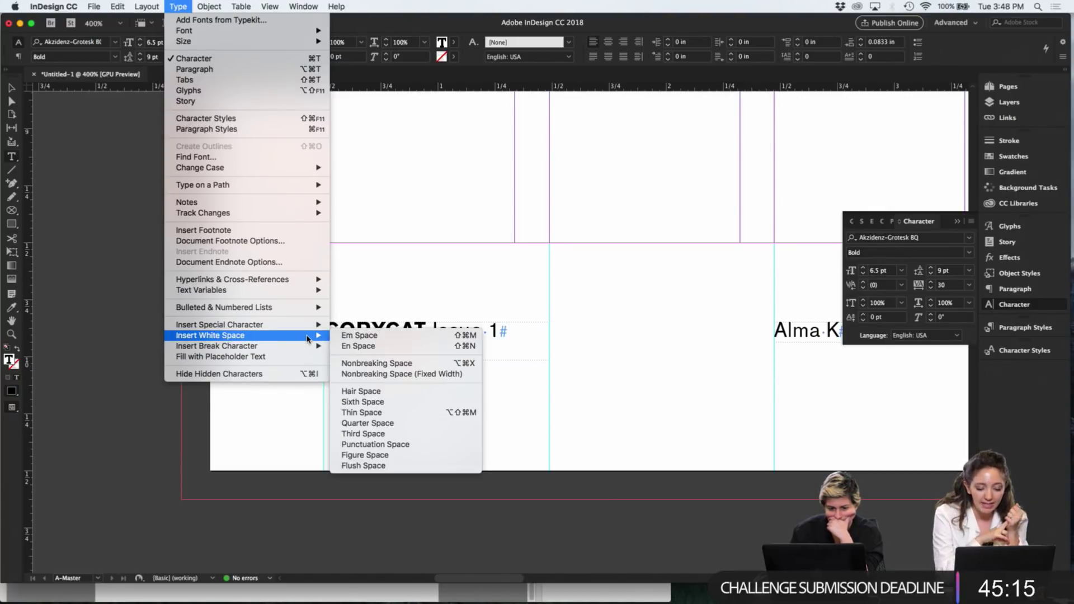
pyautogui.click(355, 336)
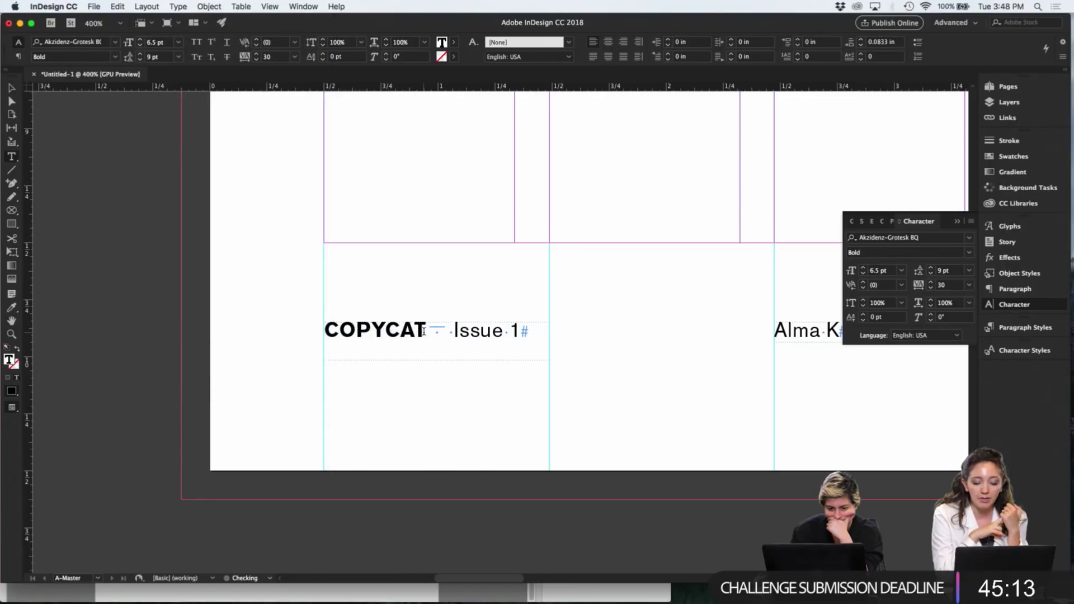
pyautogui.hotkey('shift', 'Left')
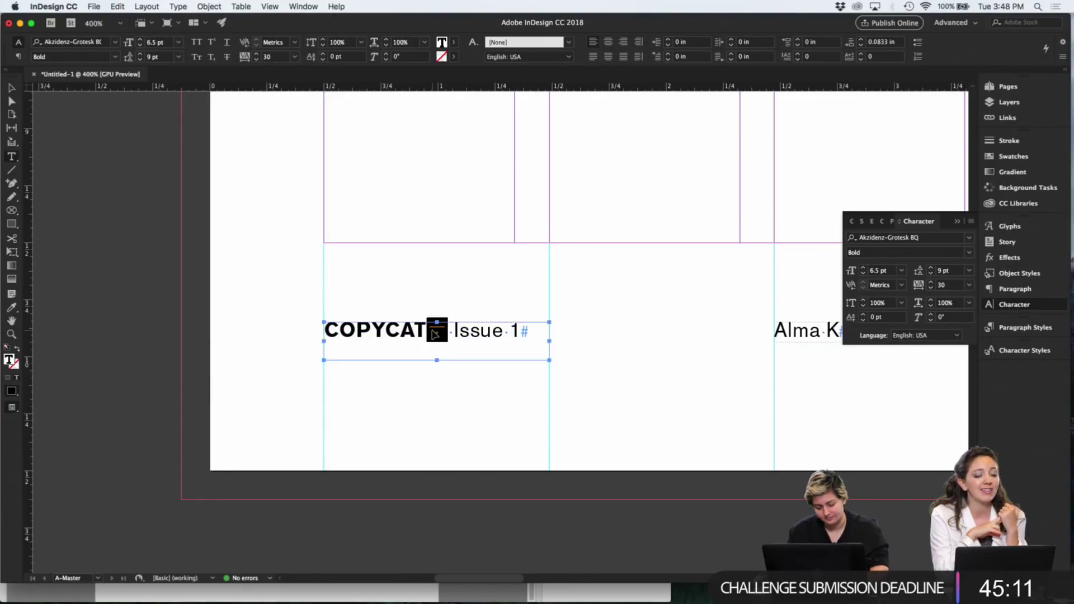
pyautogui.click(447, 330)
pyautogui.press('super+v')
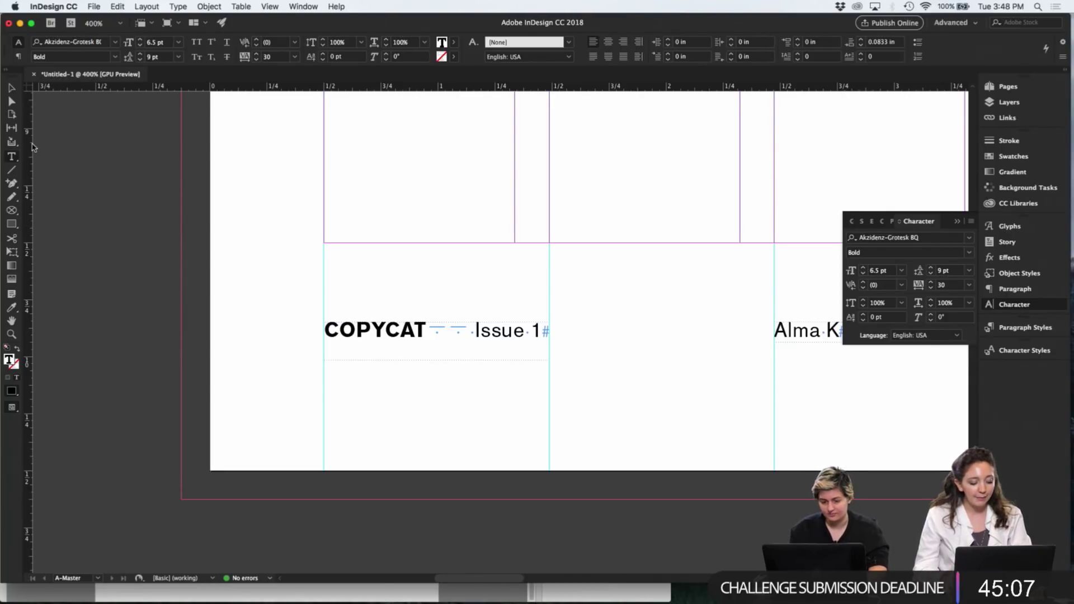
# Add a "/" before "Issue 1" and match its formatting to the Regular issue text with the Eyedropper
pyautogui.write('/')
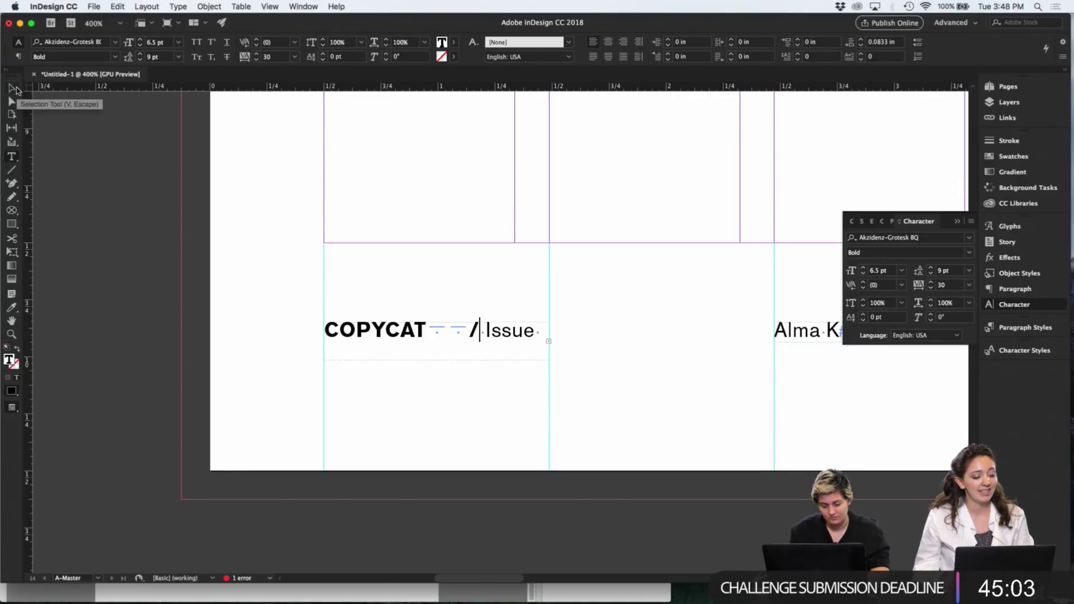
pyautogui.hotkey('shift', 'Left')
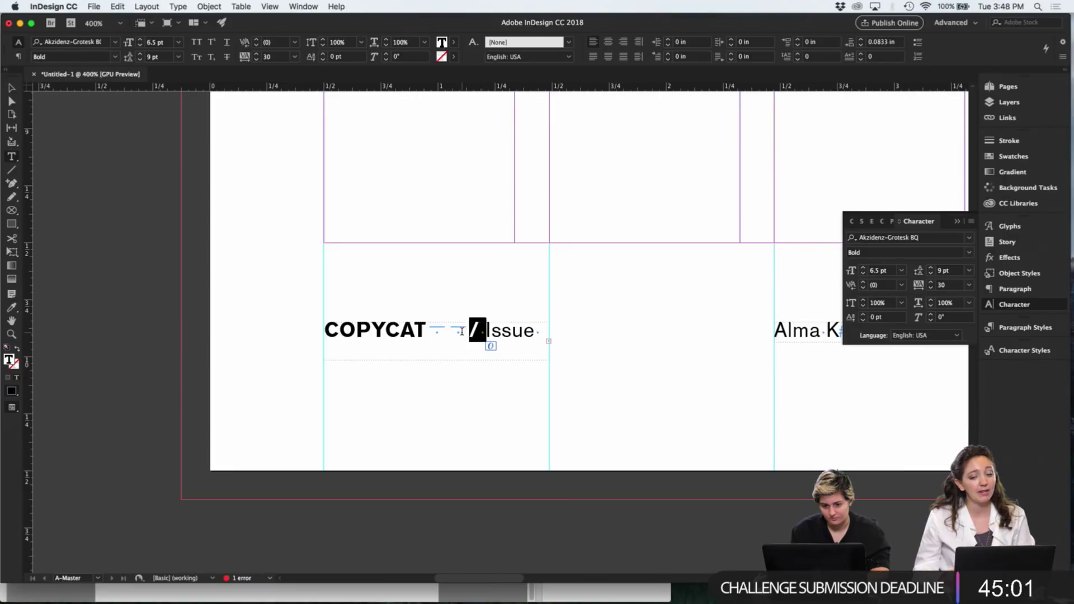
pyautogui.click(12, 307)
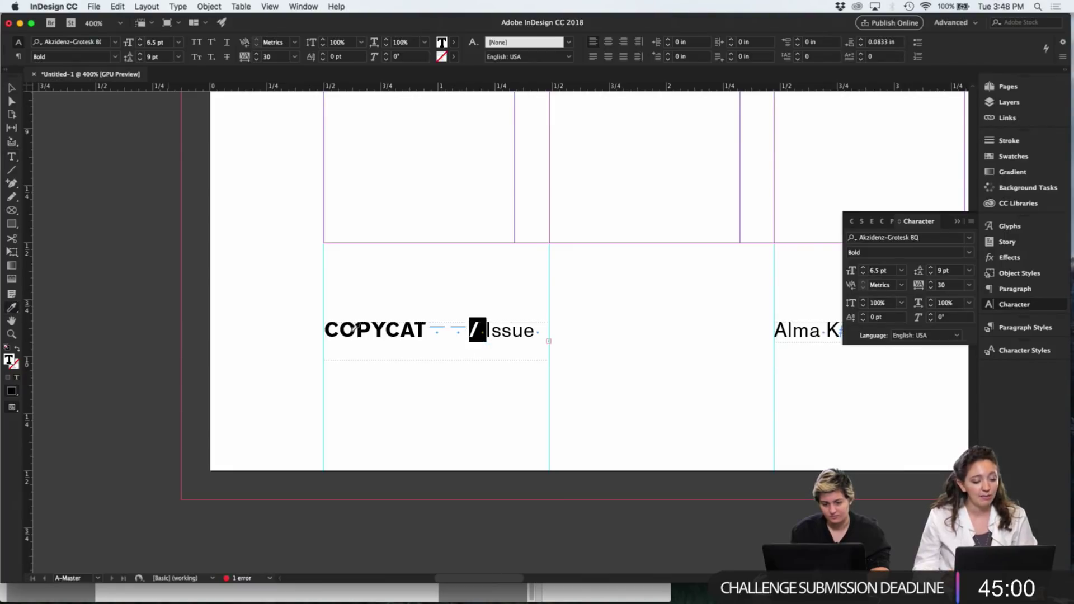
pyautogui.click(507, 331)
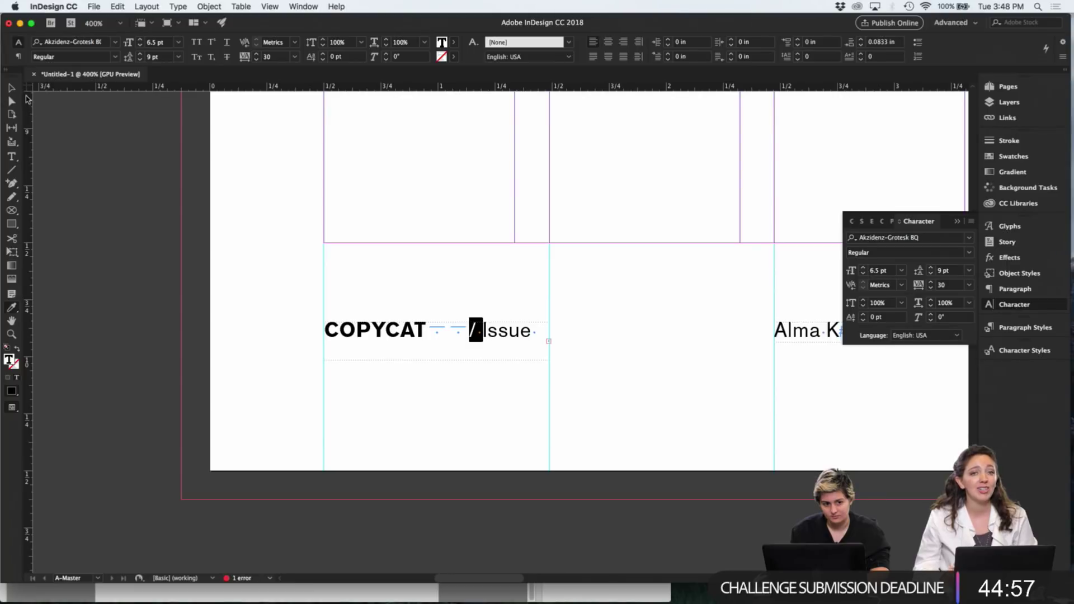
# Widen the COPYCAT footer frame past the second column's guide to fit "Issue 1" and preview the whole page
pyautogui.click(12, 88)
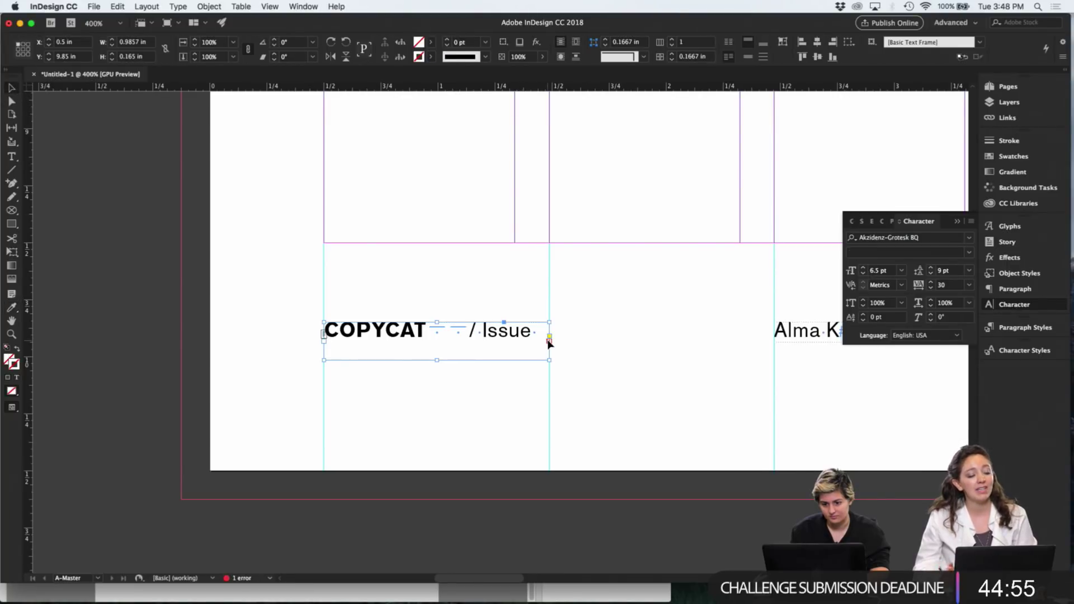
pyautogui.moveTo(548, 341); pyautogui.dragTo(618, 343)
pyautogui.click(633, 401)
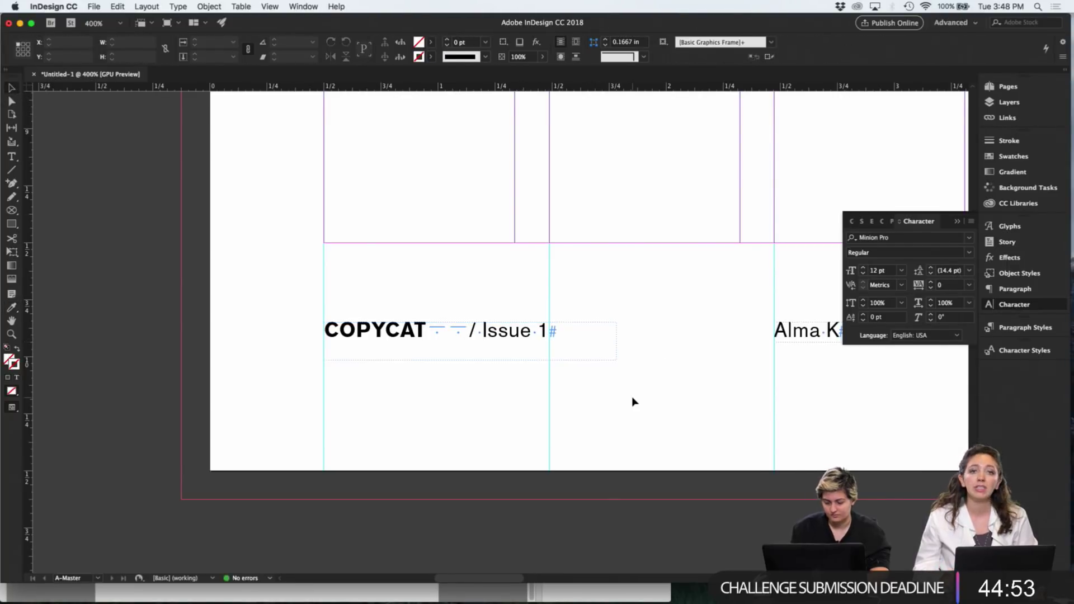
pyautogui.press('super+0')
pyautogui.press('w')
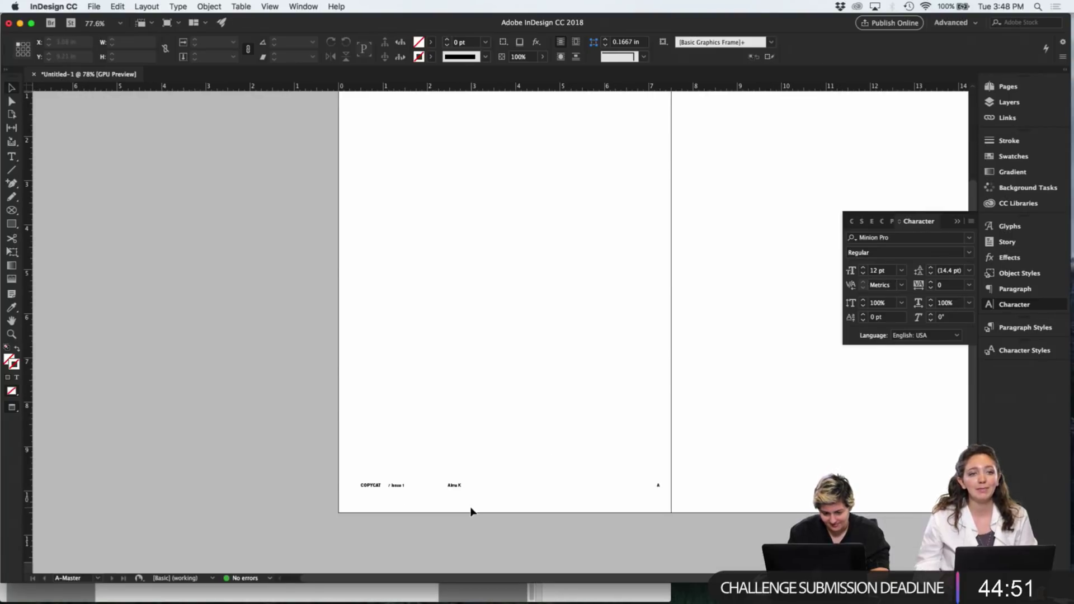
pyautogui.press('w')
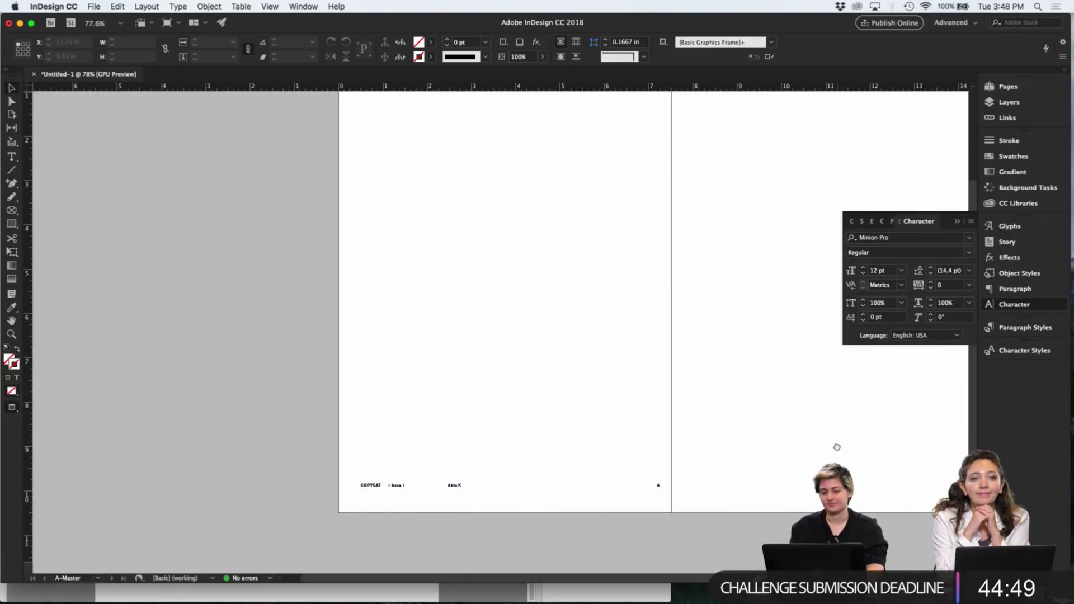
# With the guides shown, draw a circular frame about 0.1 in across in the footer area of the right-hand master page
pyautogui.moveTo(837, 448); pyautogui.dragTo(496, 427)
pyautogui.press('super+equal')
pyautogui.press('super+equal')
pyautogui.press('super+equal')
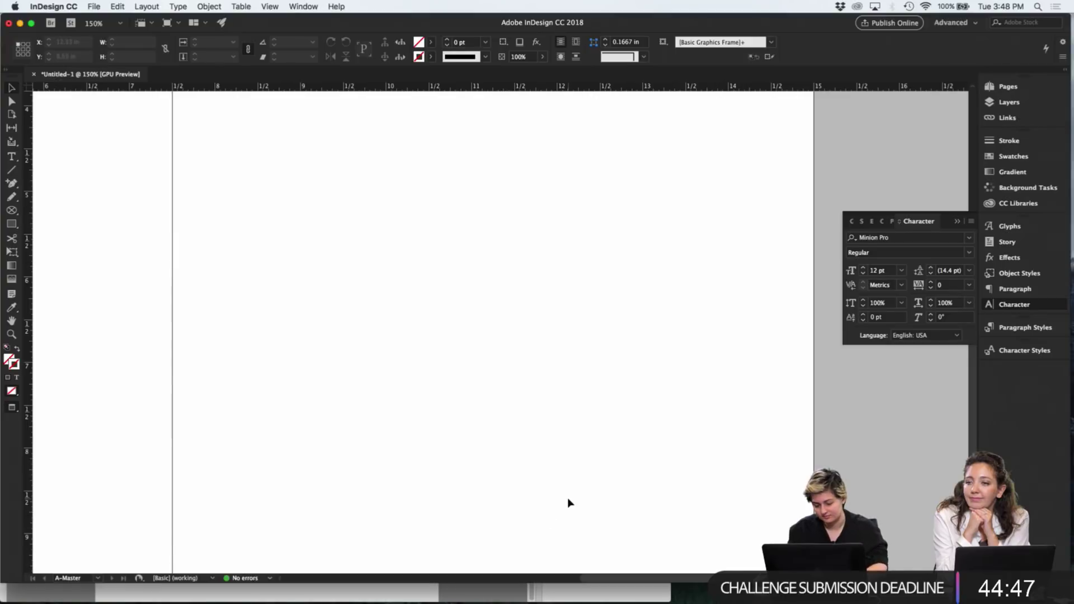
pyautogui.press('super+minus')
pyautogui.hscroll(-1, 537, 360)
pyautogui.press('super+equal')
pyautogui.press('super+equal')
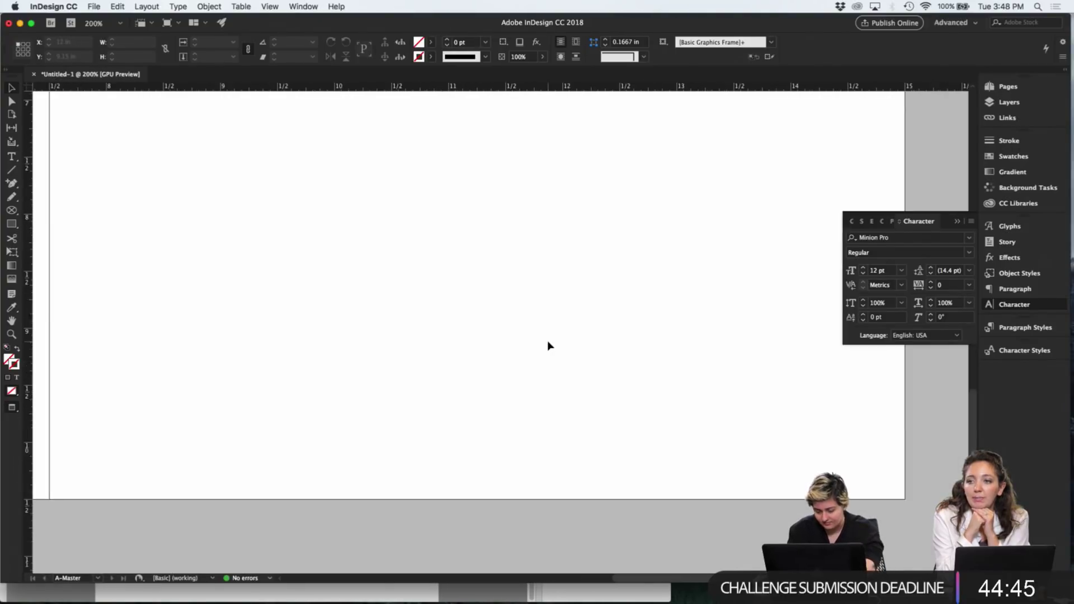
pyautogui.press('super+equal')
pyautogui.press('w')
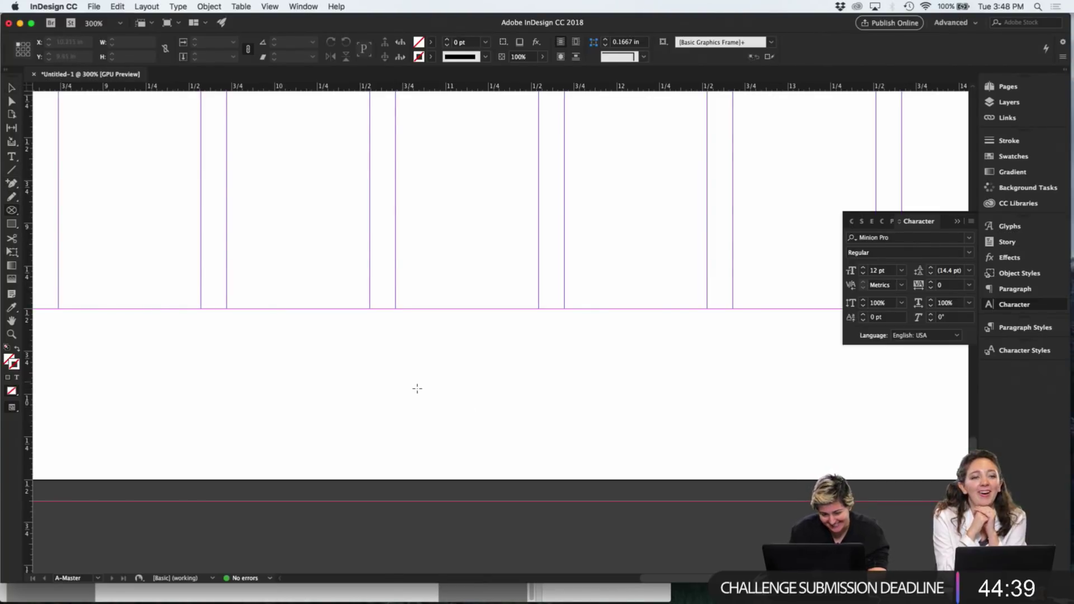
pyautogui.moveTo(417, 388); pyautogui.dragTo(447, 410)
pyautogui.press('v')
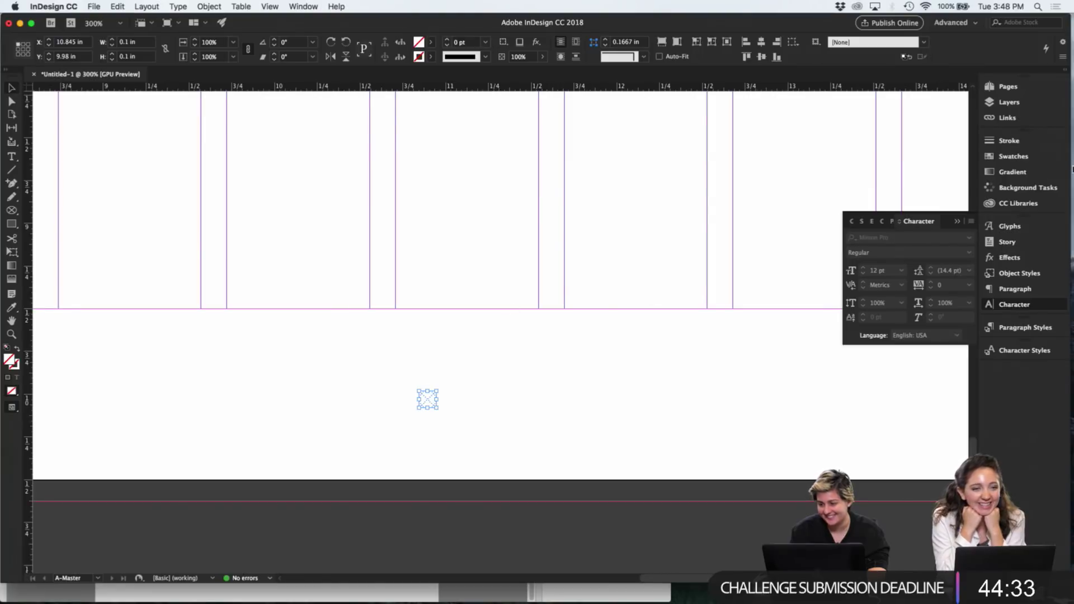
# Fill the small circular frame with the [Black] swatch
pyautogui.click(1007, 159)
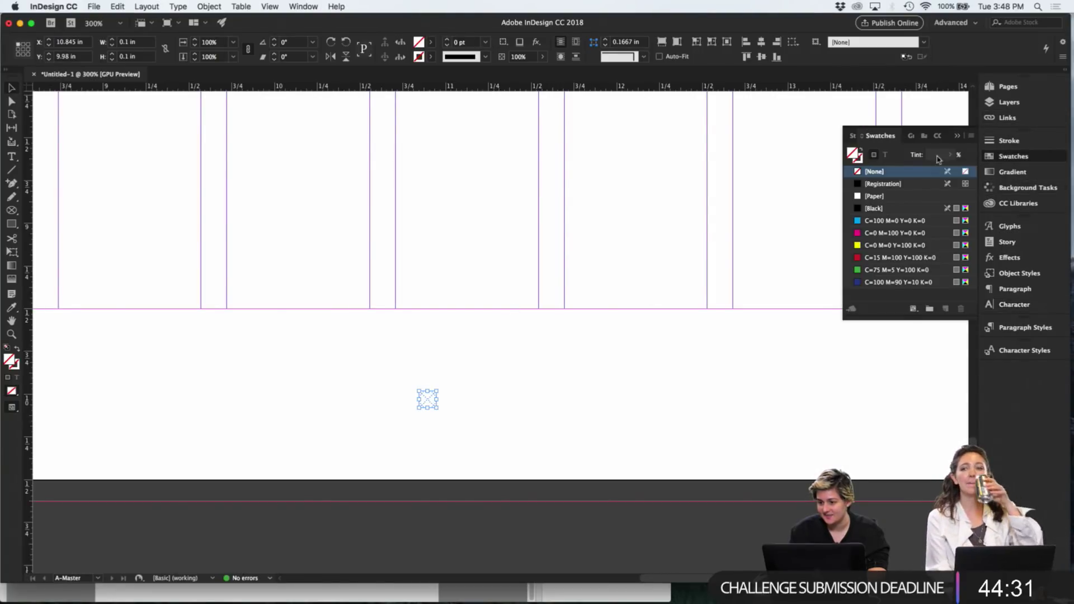
pyautogui.click(870, 208)
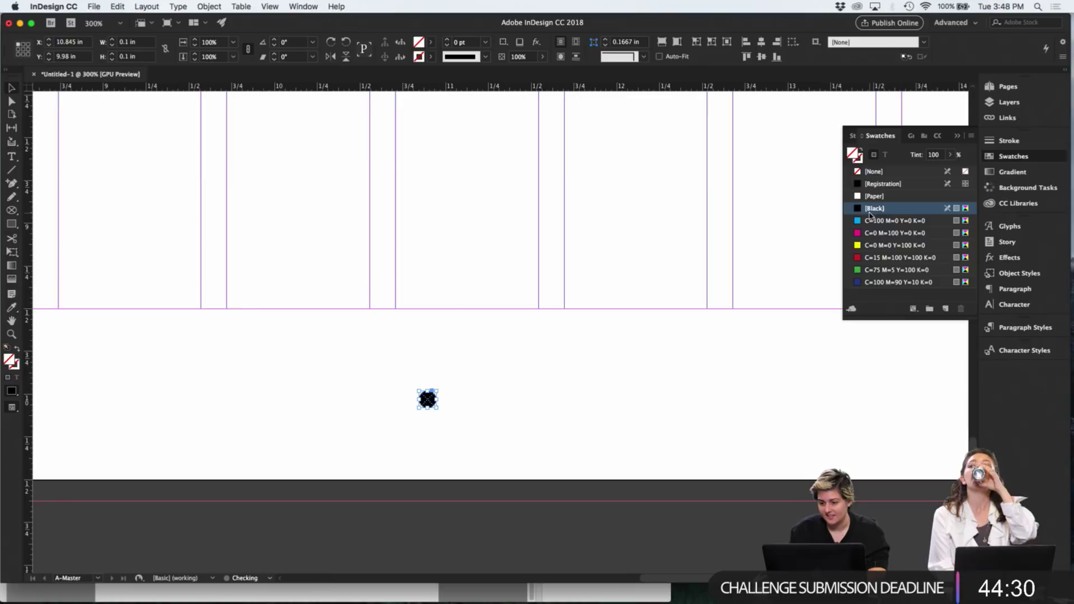
pyautogui.click(484, 400)
# Duplicate the black circle horizontally, placing the copy just to its right with a small gap
pyautogui.moveTo(428, 400); pyautogui.dragTo(457, 403)
pyautogui.press('super+z')
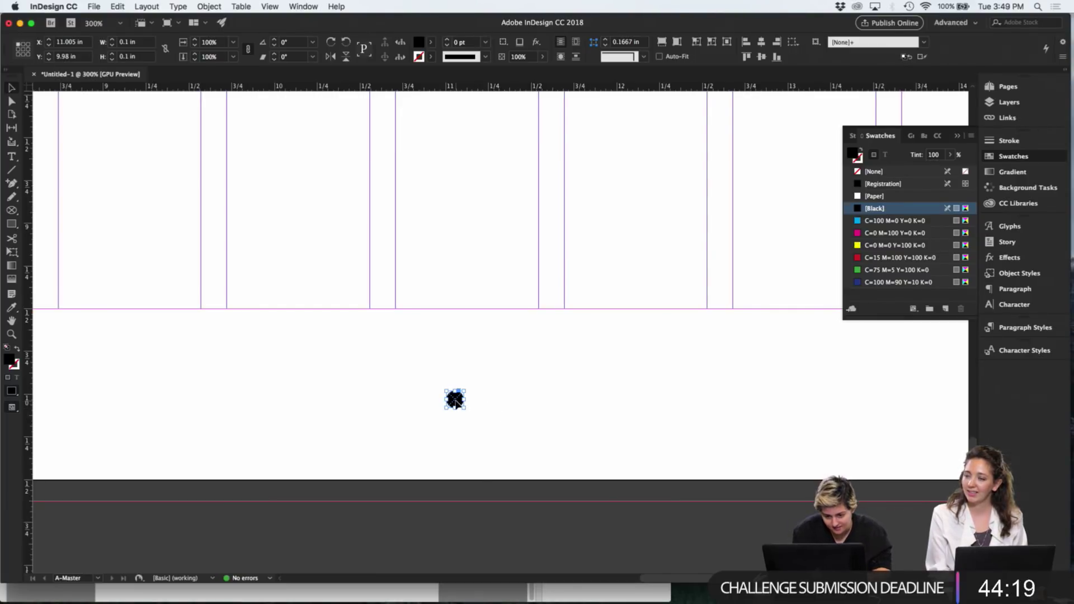
pyautogui.moveTo(454, 399)
pyautogui.mouseDown()
pyautogui.moveTo(426, 400)
pyautogui.moveTo(455, 398)
pyautogui.mouseUp()
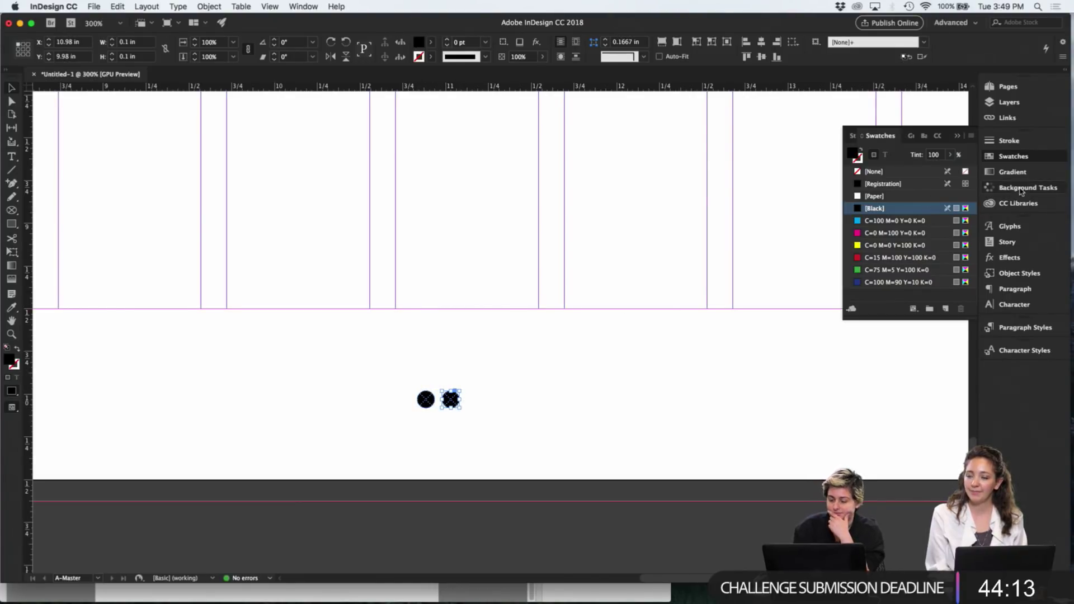
# Set the right circle's black tint to 19% and preview the spread without guides
pyautogui.moveTo(951, 169); pyautogui.dragTo(904, 172)
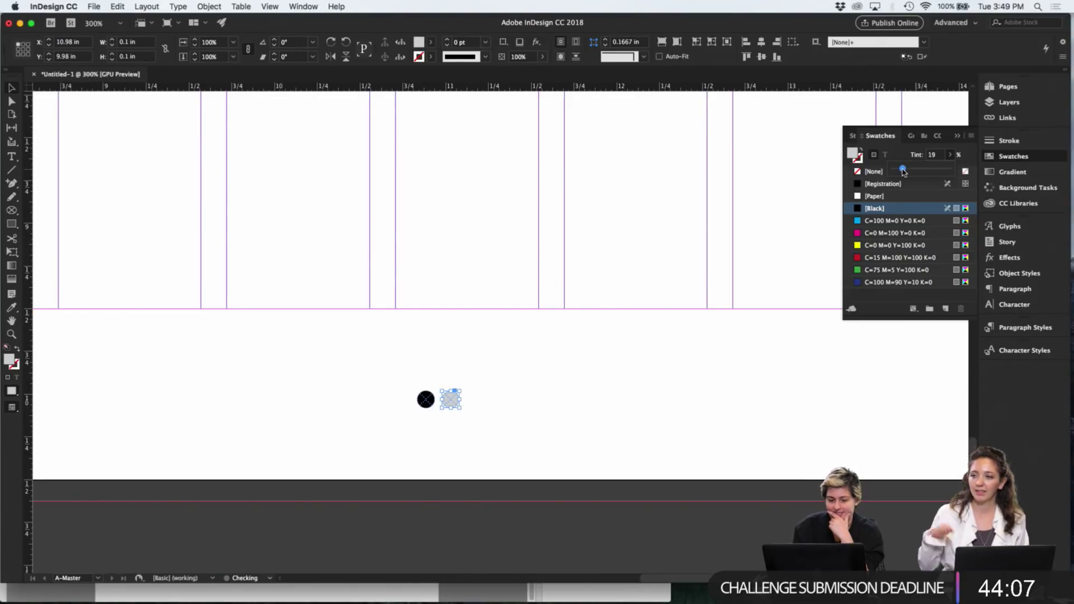
pyautogui.click(656, 434)
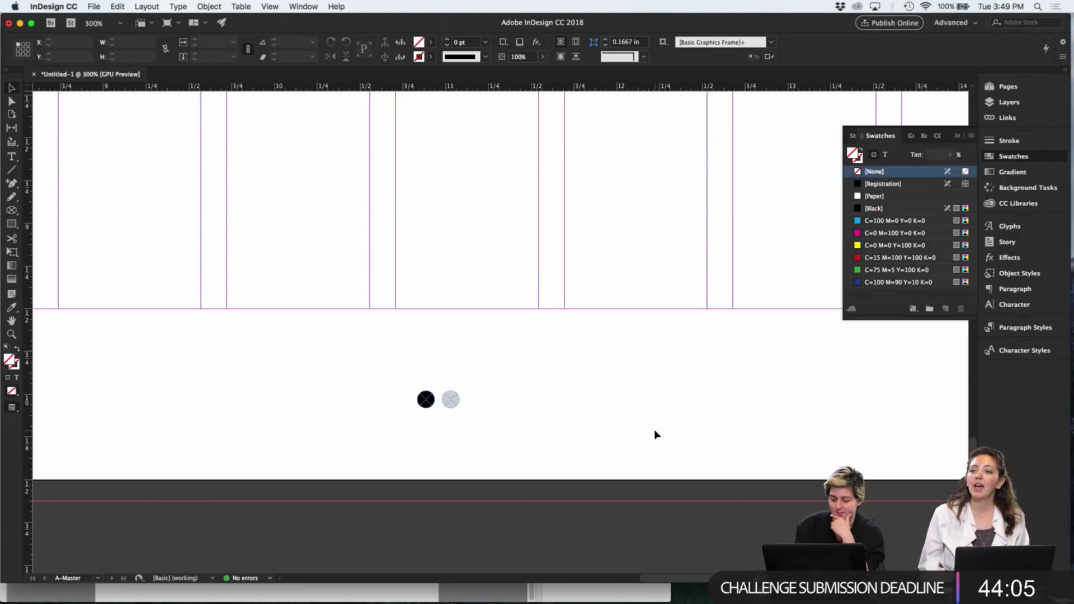
pyautogui.press('super+alt+0')
pyautogui.press('w')
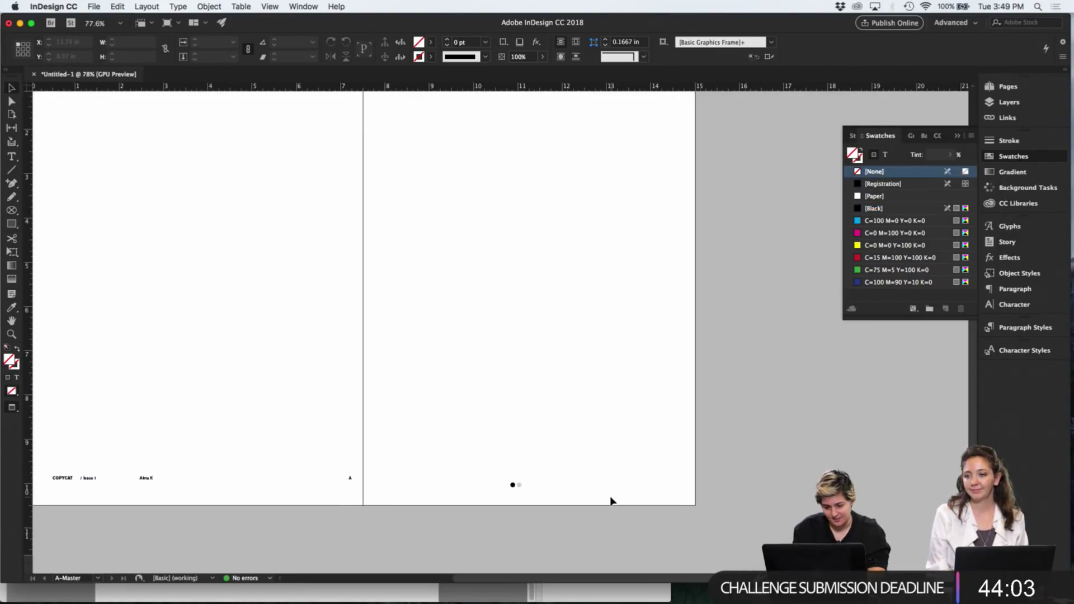
# Copy the light grey fill of the right circle onto the left circle with the Eyedropper
pyautogui.click(524, 483)
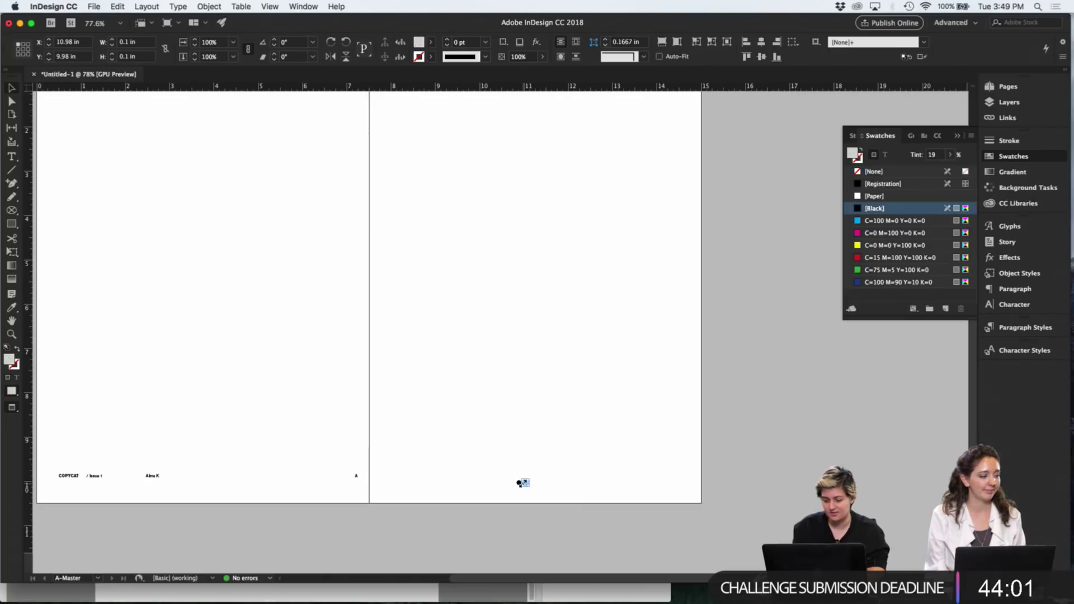
pyautogui.press('super+=')
pyautogui.press('super+=')
pyautogui.press('super+=')
pyautogui.press('super+=')
pyautogui.press('super+=')
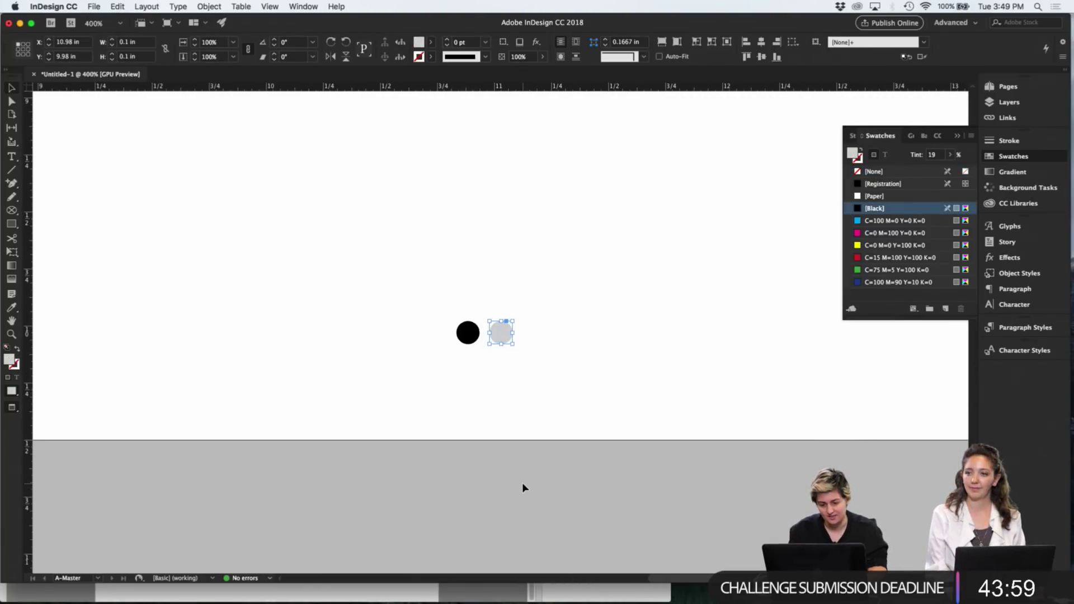
pyautogui.click(471, 339)
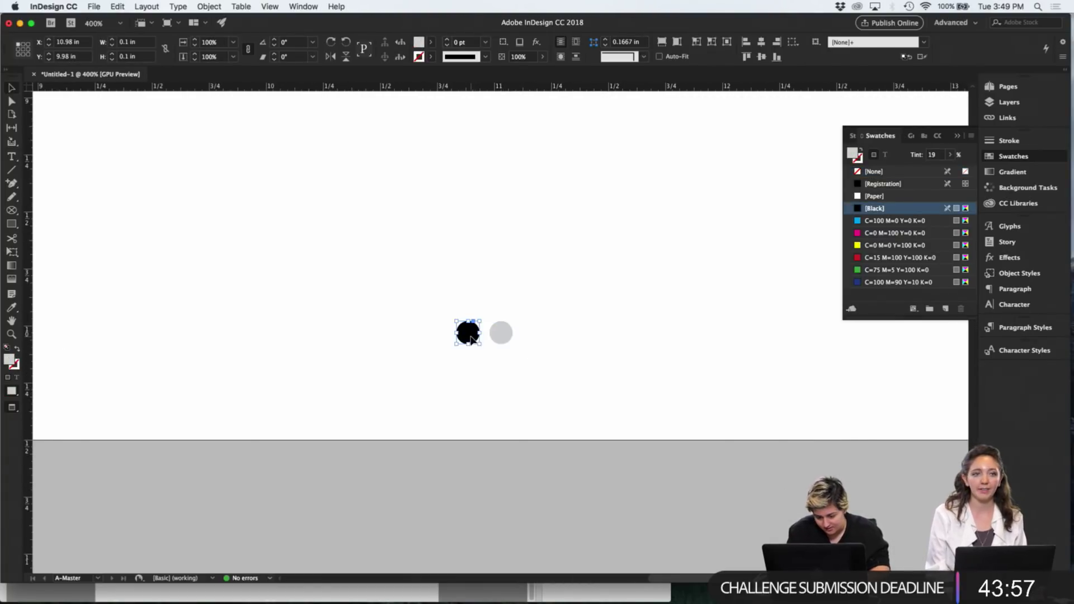
pyautogui.press('i')
pyautogui.click(500, 330)
pyautogui.press('v')
# Set the right circle's black tint to 100% and the left circle's to 15%
pyautogui.click(501, 332)
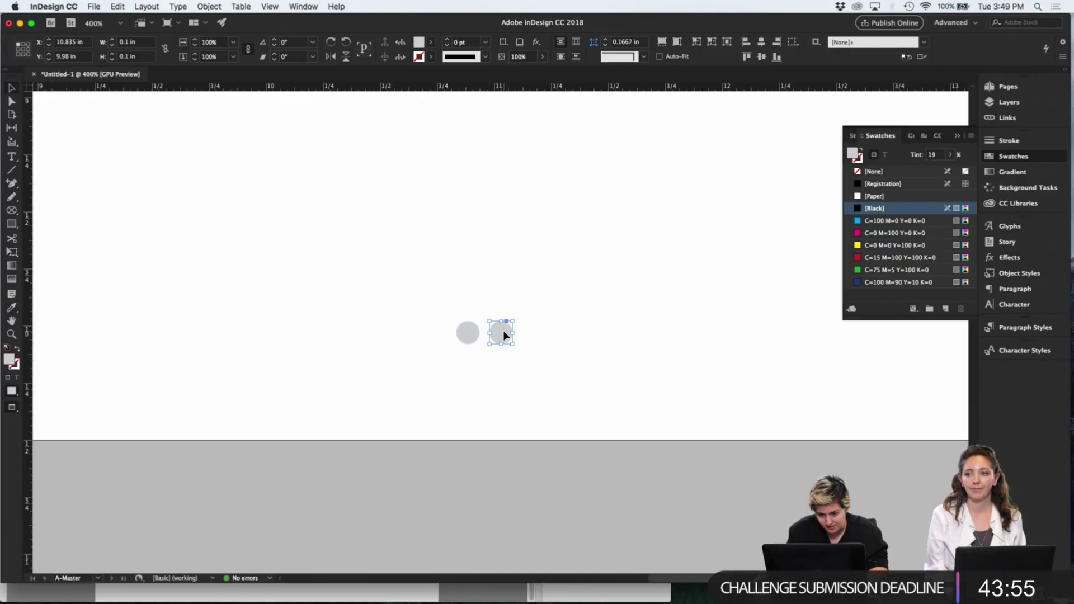
pyautogui.click(948, 156)
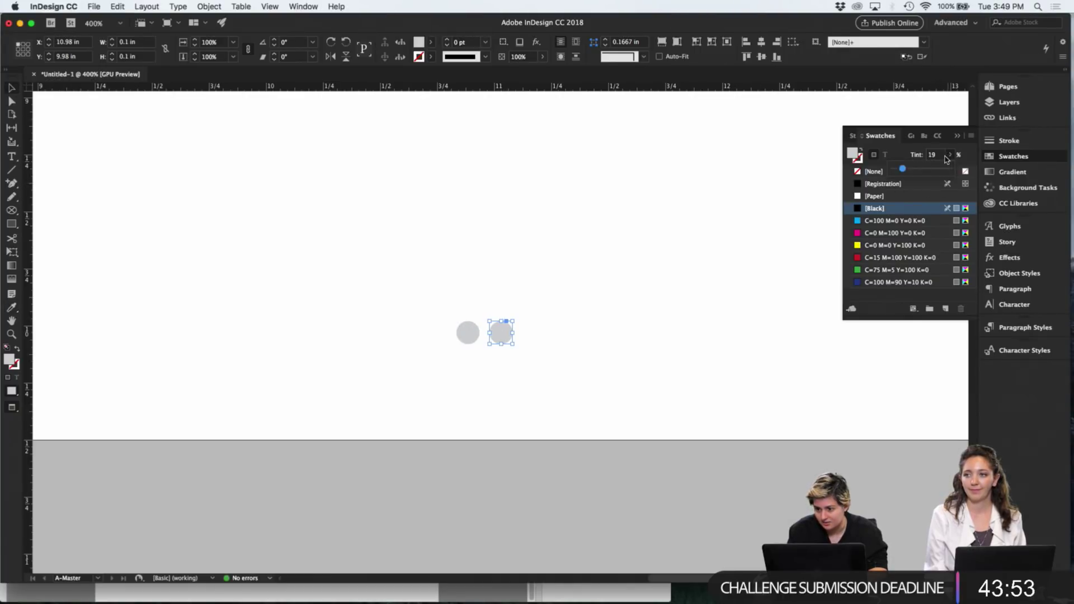
pyautogui.moveTo(905, 171); pyautogui.dragTo(988, 175)
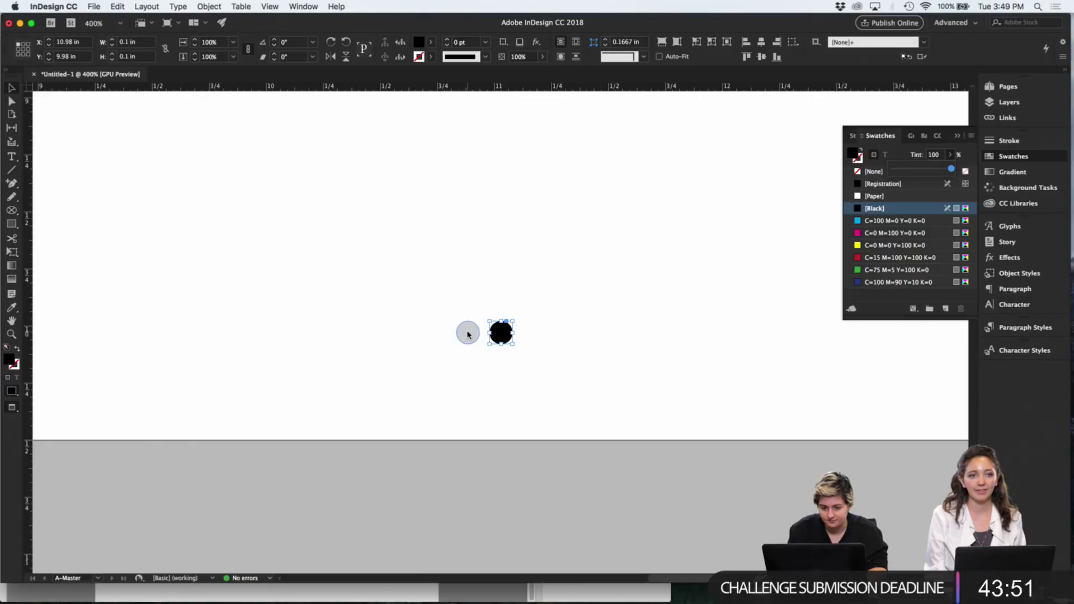
pyautogui.click(467, 332)
pyautogui.click(951, 156)
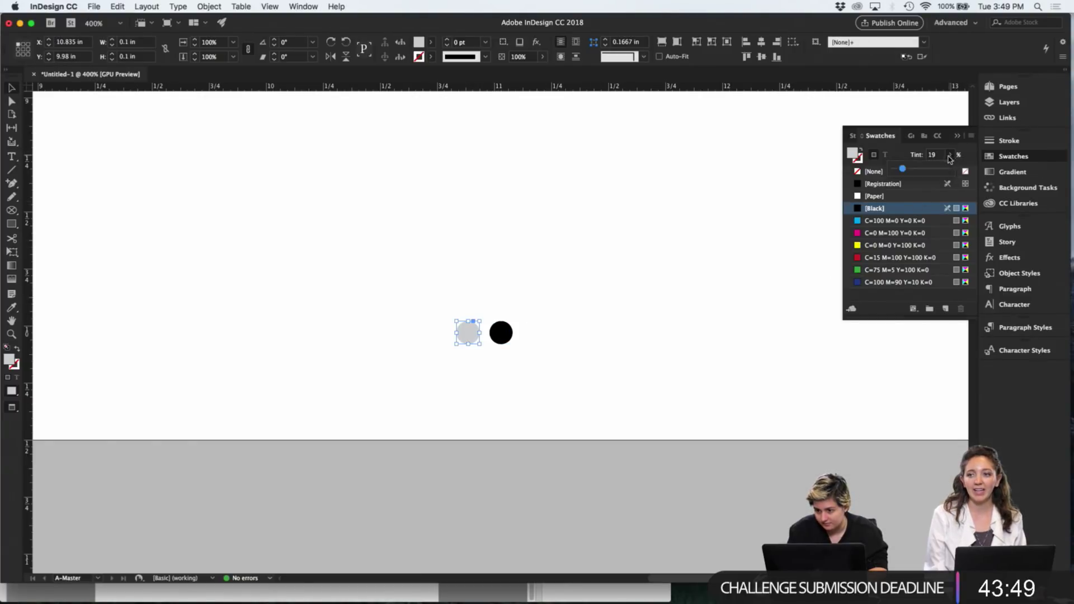
pyautogui.moveTo(903, 172); pyautogui.dragTo(900, 171)
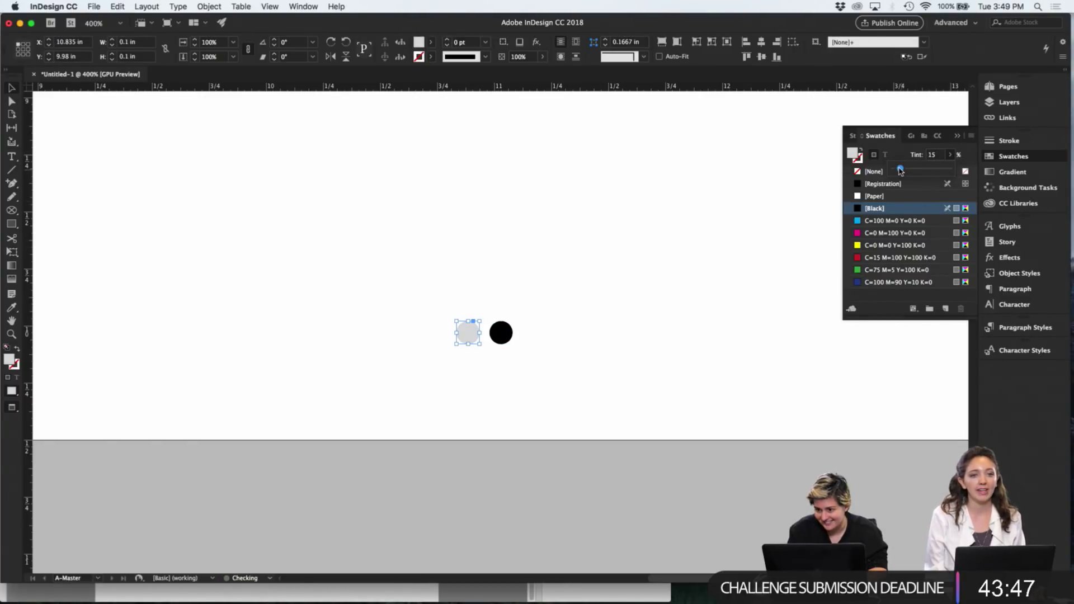
pyautogui.click(663, 365)
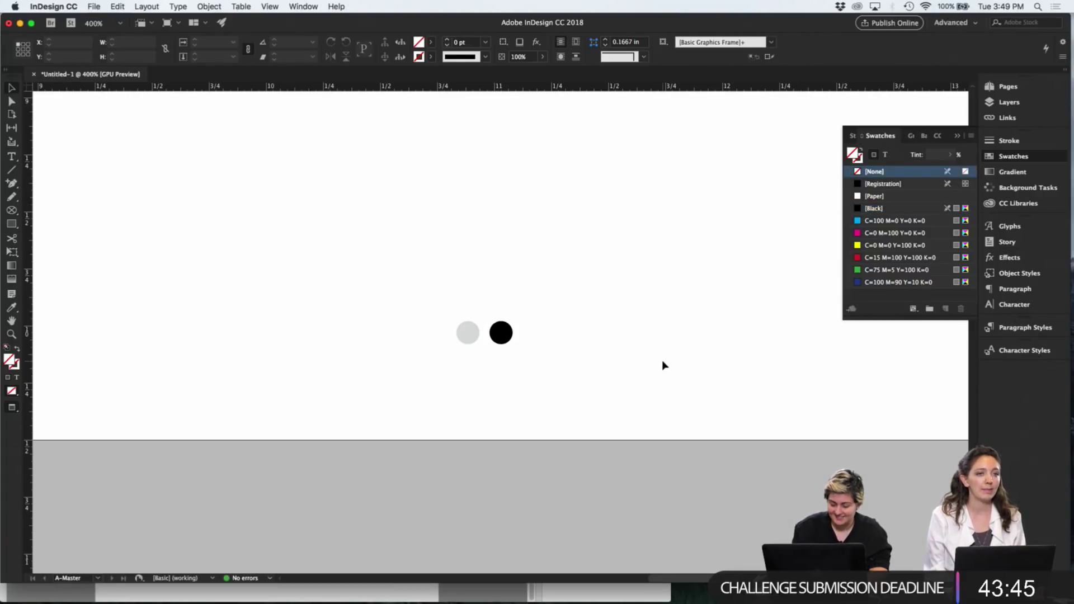
# Show the layout guides again and group the grey and black circles in the right-hand footer
pyautogui.press('super+minus')
pyautogui.press('super+minus')
pyautogui.press('super+minus')
pyautogui.press('super+minus')
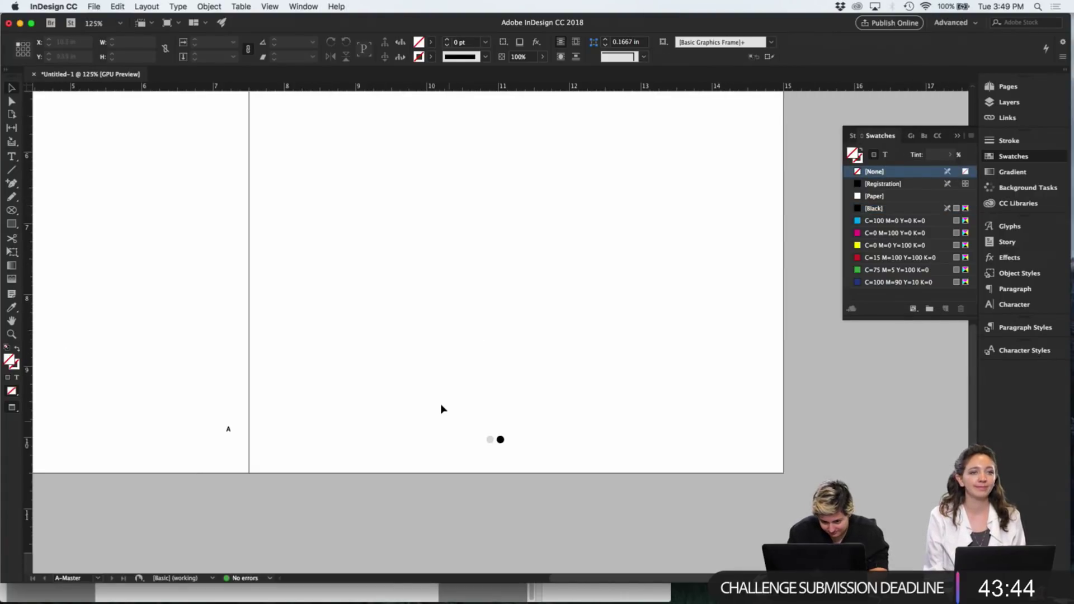
pyautogui.press('w')
pyautogui.click(500, 440)
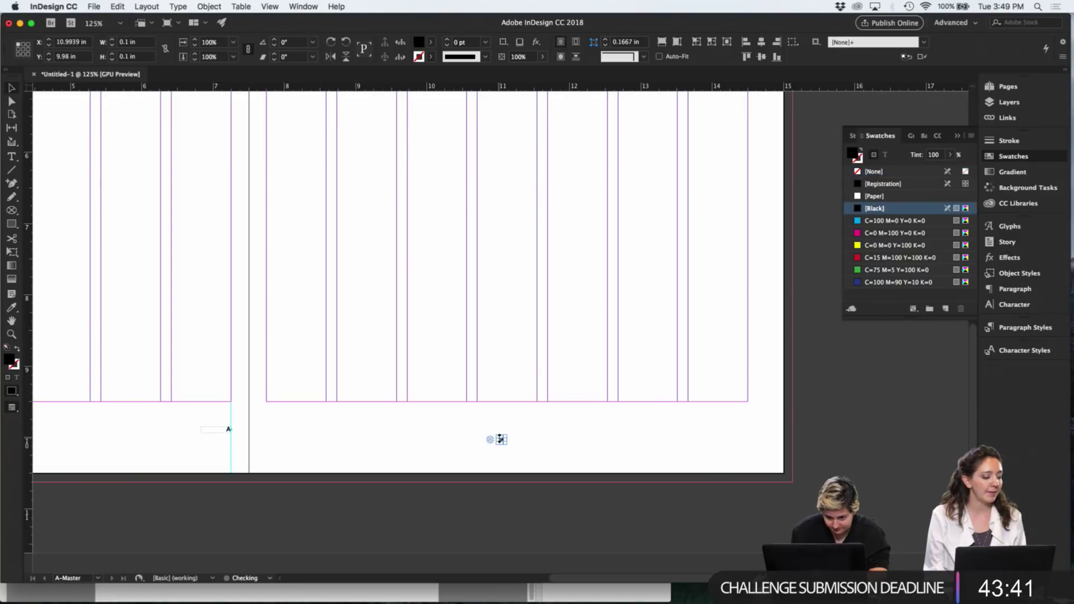
pyautogui.click(309, 463)
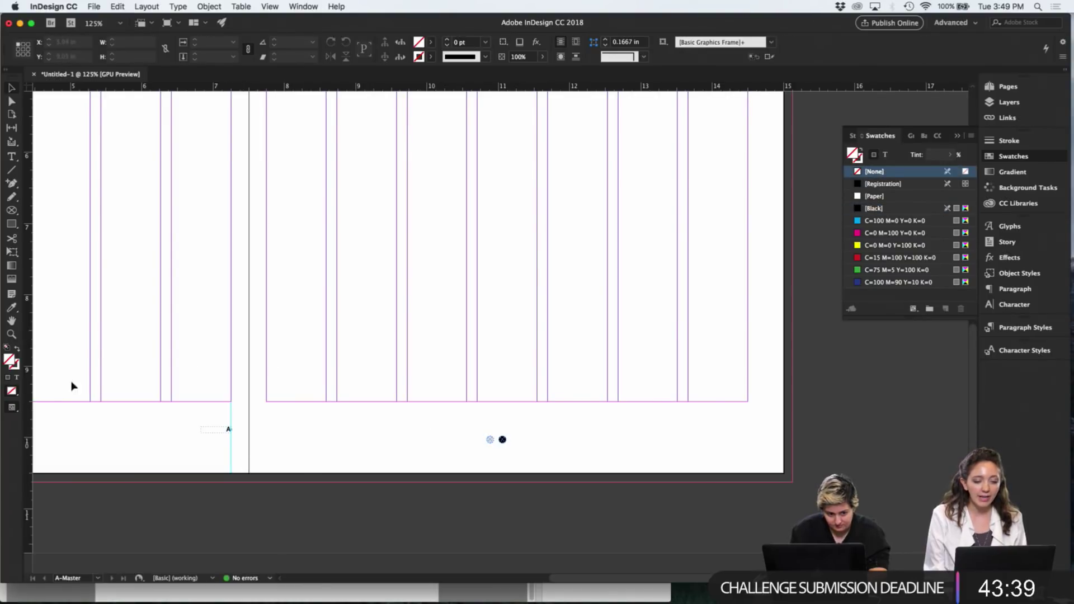
pyautogui.moveTo(464, 413); pyautogui.dragTo(566, 470)
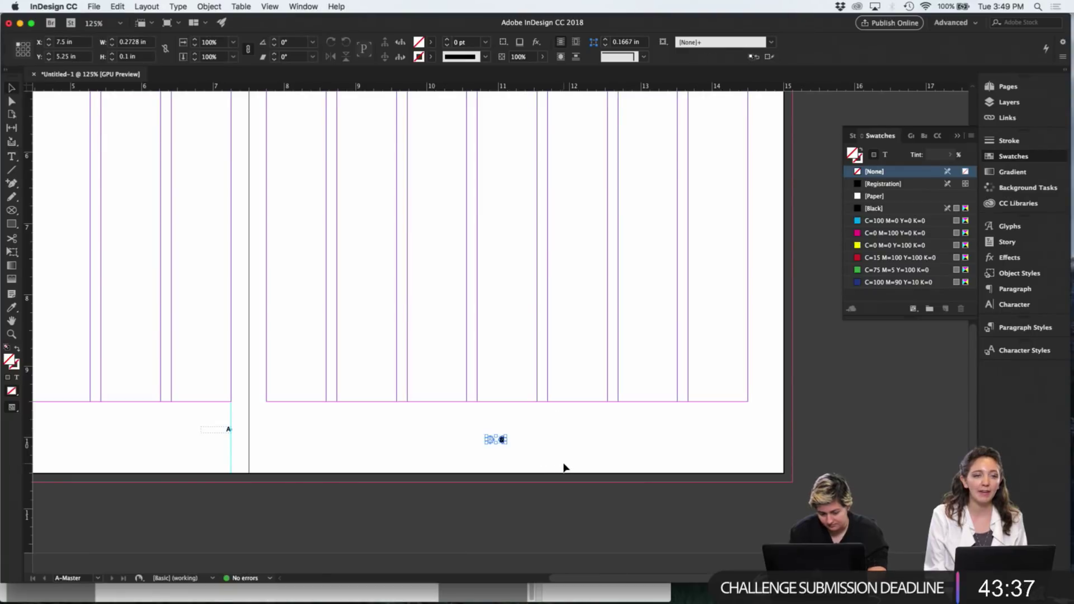
# Centre the circle pair under the right page's fourth column using a temporary column-wide rectangle about 0.84 in wide, and remove the rectangle
pyautogui.press('m')
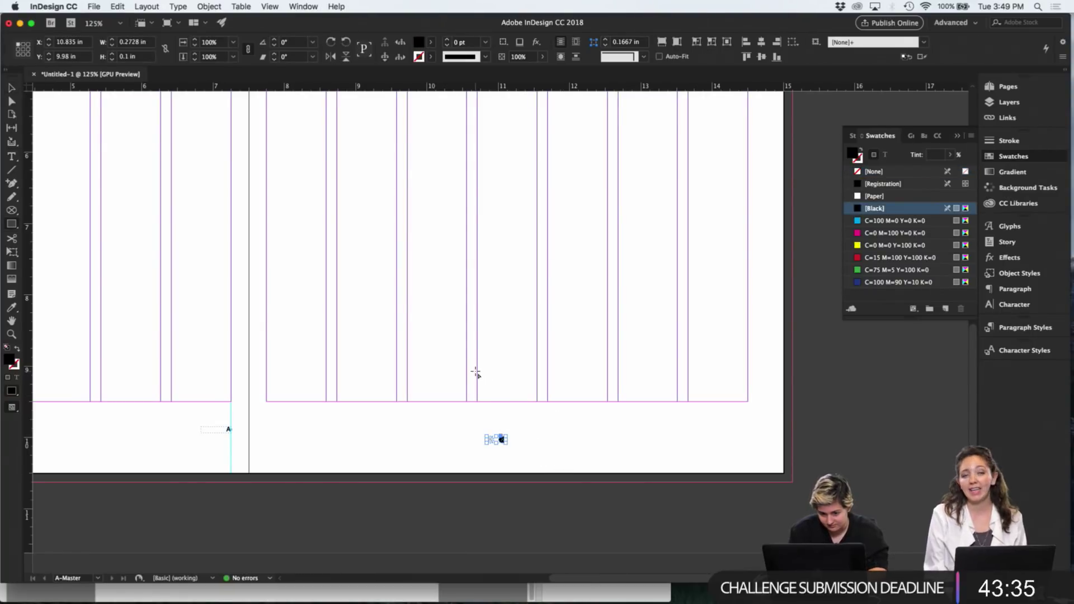
pyautogui.moveTo(476, 371)
pyautogui.mouseDown()
pyautogui.moveTo(548, 391)
pyautogui.moveTo(537, 389)
pyautogui.mouseUp()
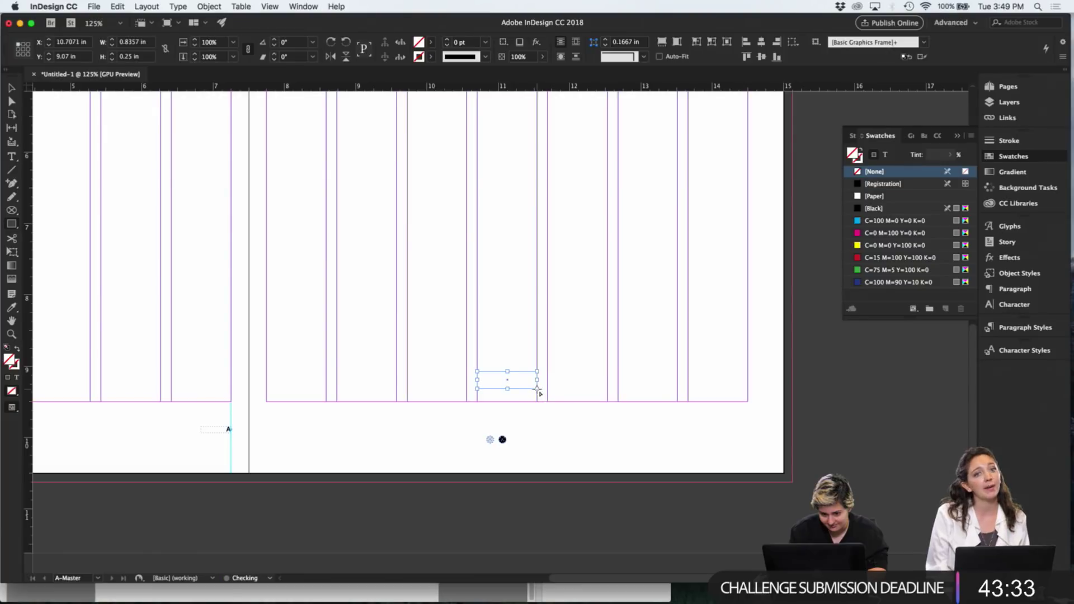
pyautogui.press('v')
pyautogui.moveTo(480, 328); pyautogui.dragTo(547, 479)
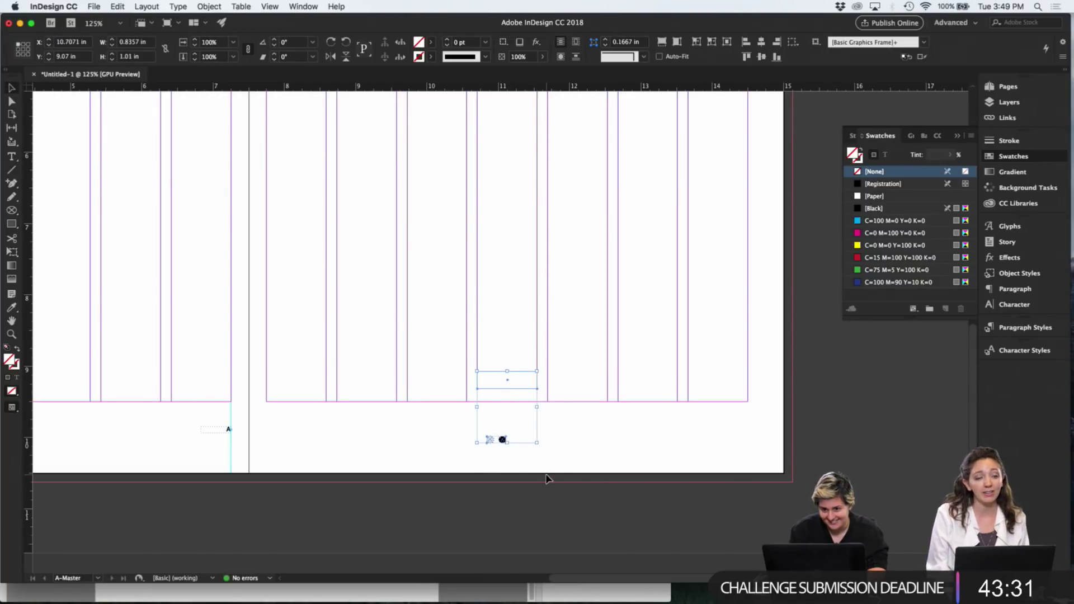
pyautogui.click(582, 459)
pyautogui.moveTo(503, 441); pyautogui.dragTo(518, 443)
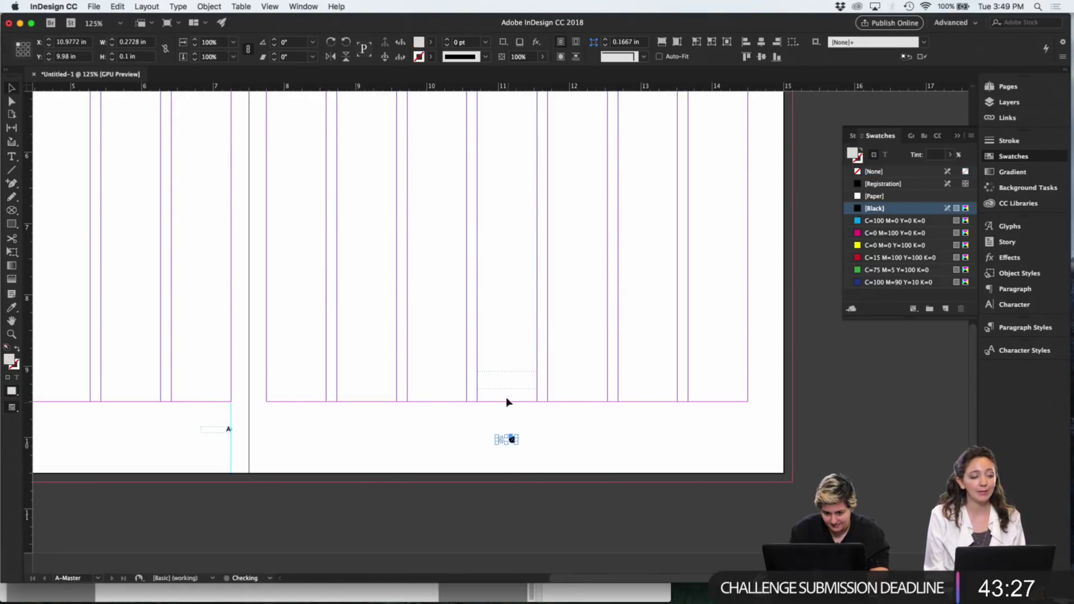
pyautogui.keyDown('shift'); pyautogui.click(506, 390); pyautogui.keyUp('shift')
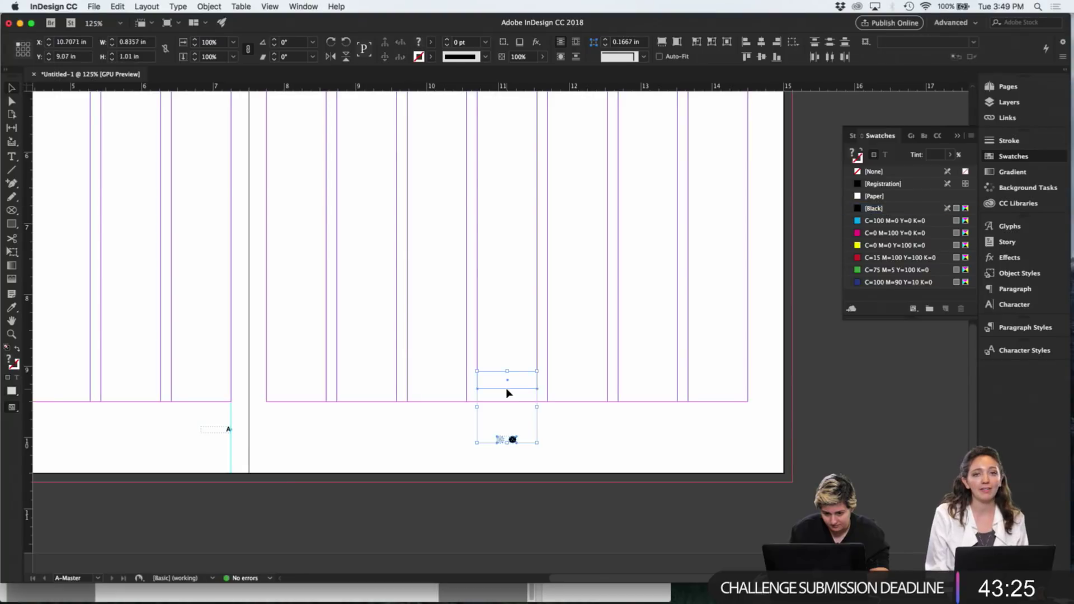
pyautogui.moveTo(478, 337); pyautogui.dragTo(542, 392)
pyautogui.click(543, 391)
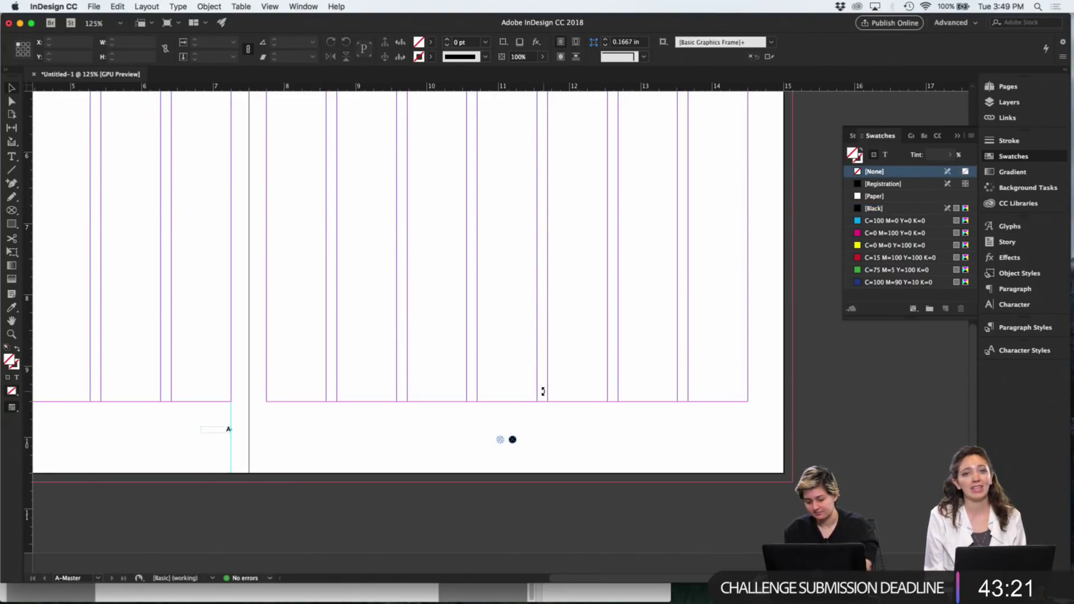
# Go to the 2-3 spread and preview page 3 with the master footer, without guides
pyautogui.press('super+0')
pyautogui.press('alt+shift+super+0')
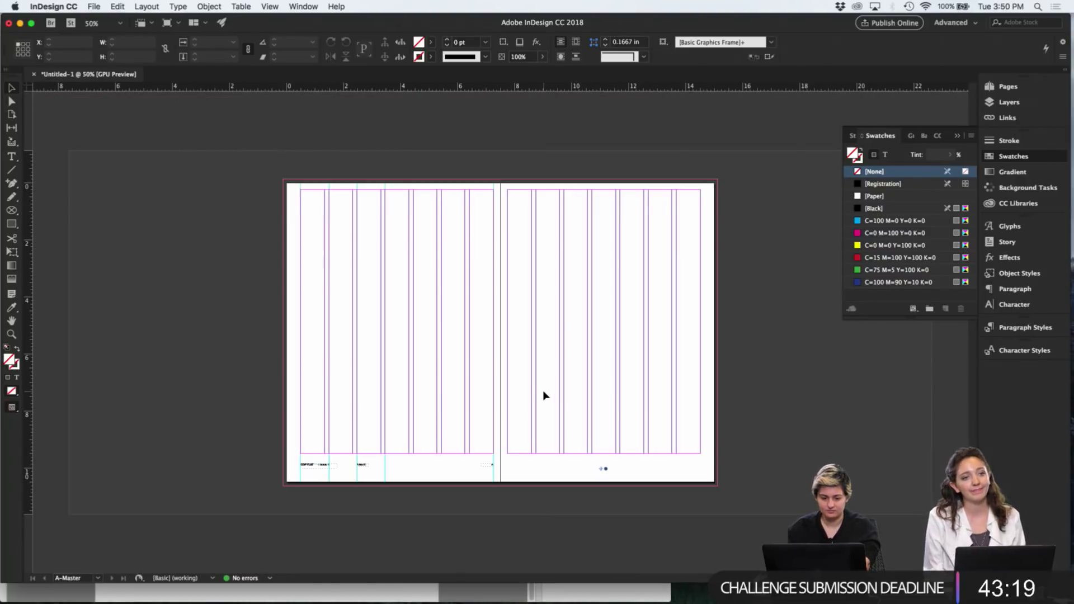
pyautogui.click(1001, 90)
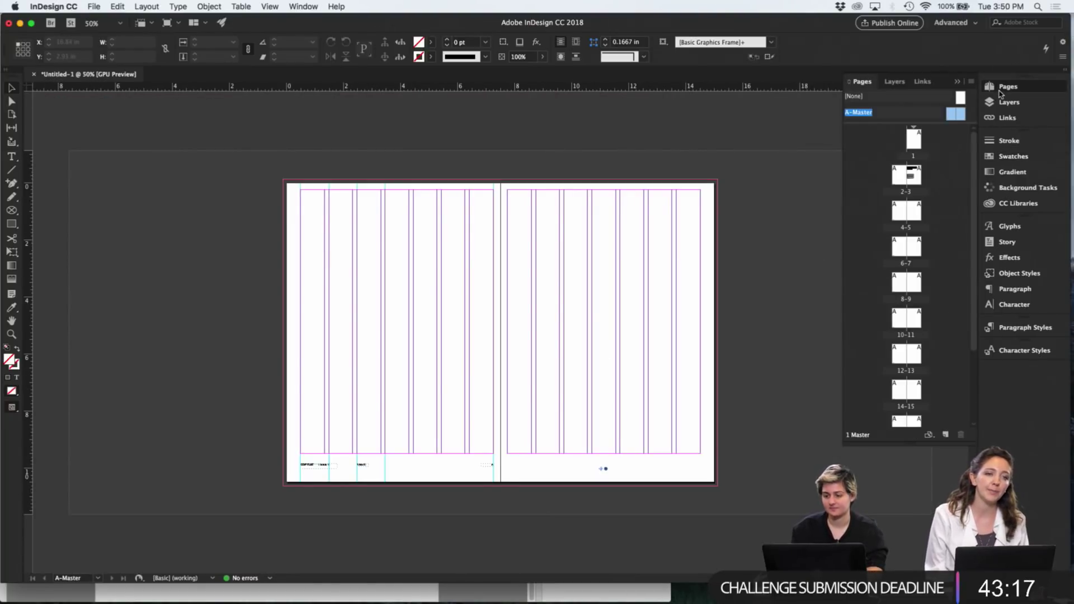
pyautogui.doubleClick(910, 177)
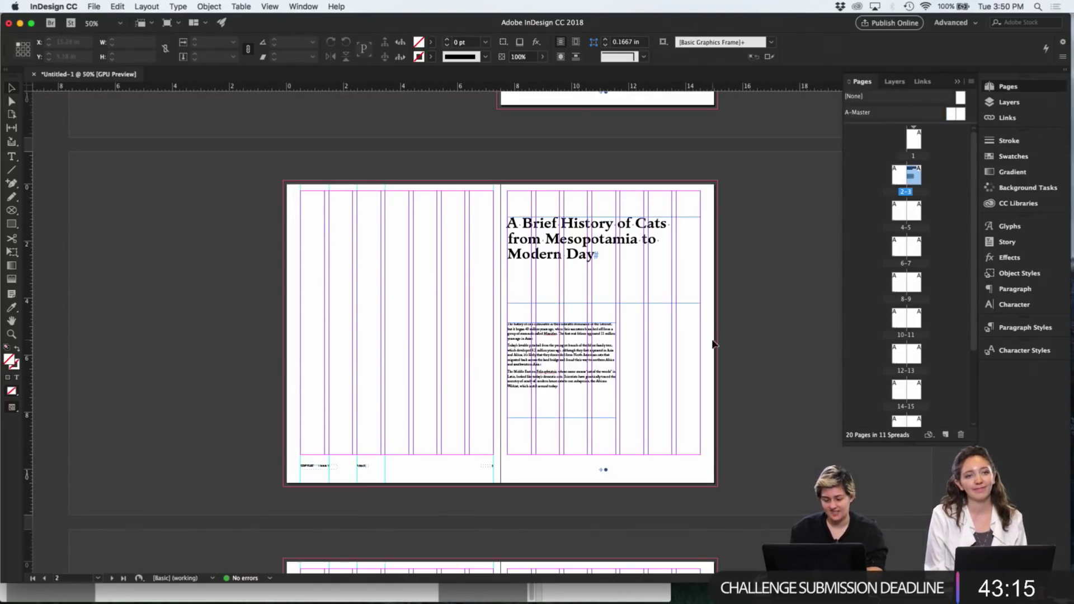
pyautogui.press('w')
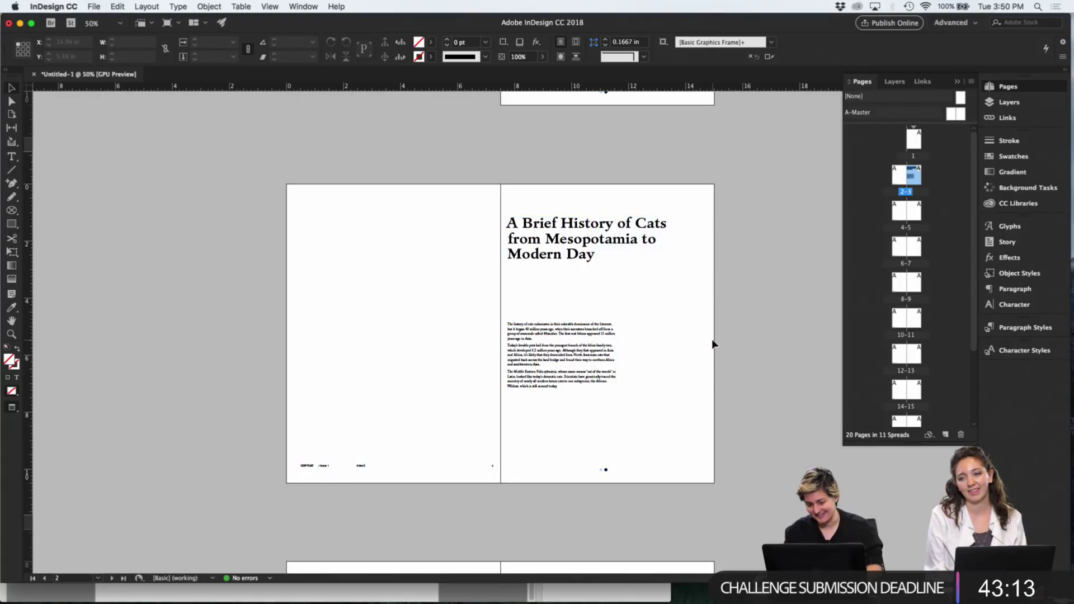
pyautogui.press('super+minus')
pyautogui.press('super+equal')
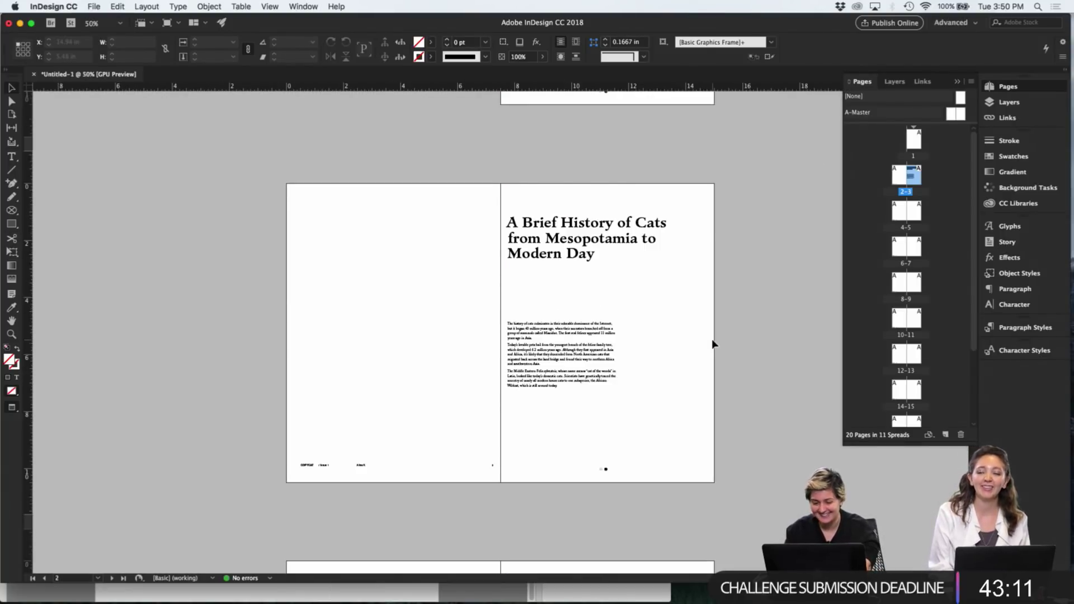
pyautogui.press('super+equal')
pyautogui.hscroll(5, 615, 350)
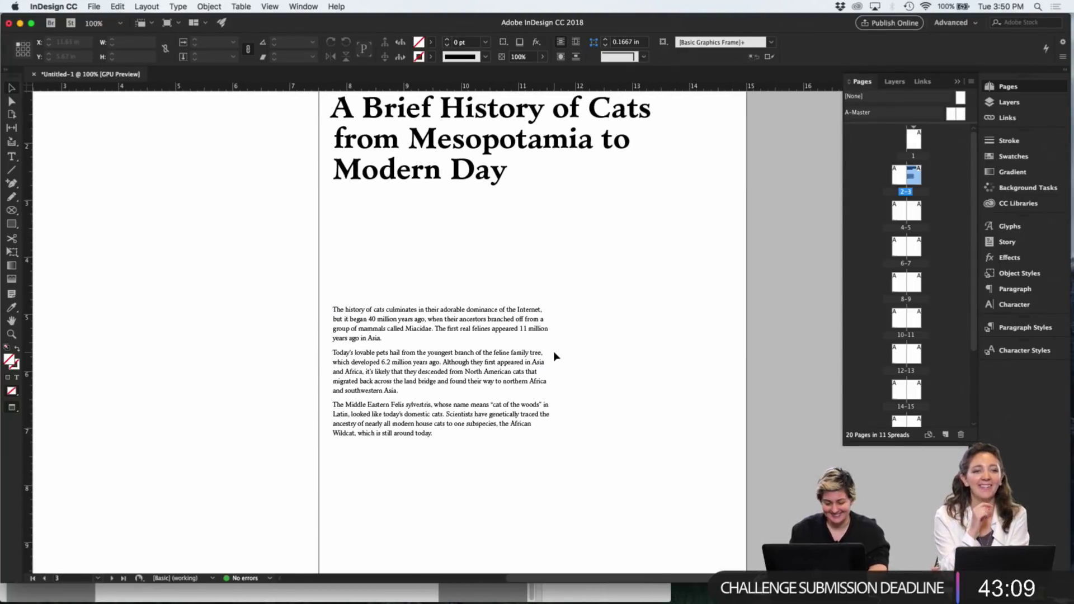
# Switch to the Articles document in Pages and copy the full body text of "A Brief History of Cats from Mesopotamia to Modern Day"
pyautogui.hotkey('ctrl', 'Up')
pyautogui.click(381, 398)
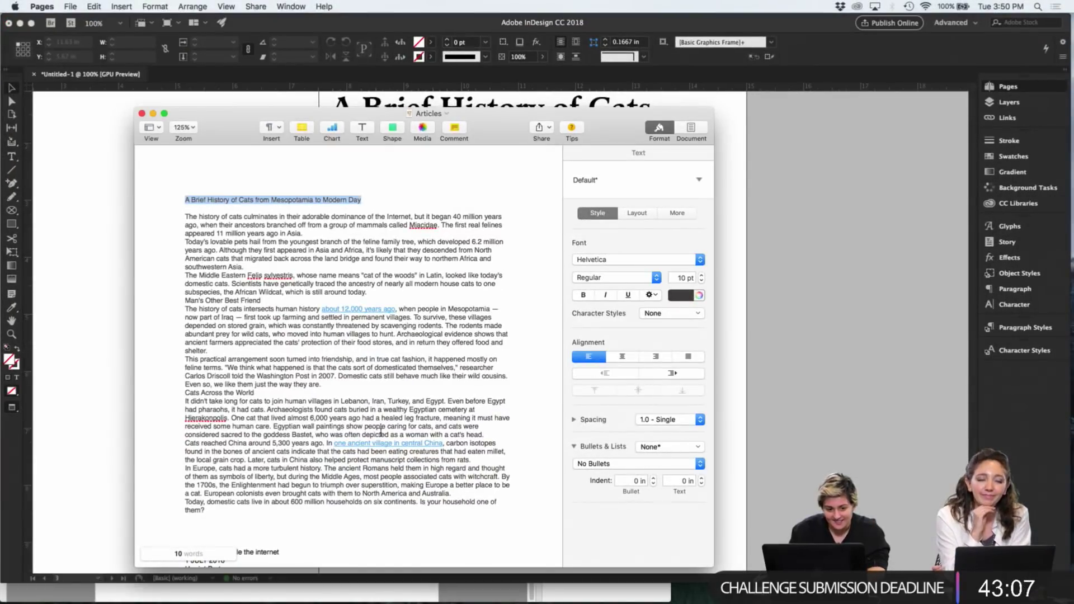
pyautogui.click(185, 325)
pyautogui.moveTo(185, 216); pyautogui.dragTo(213, 477)
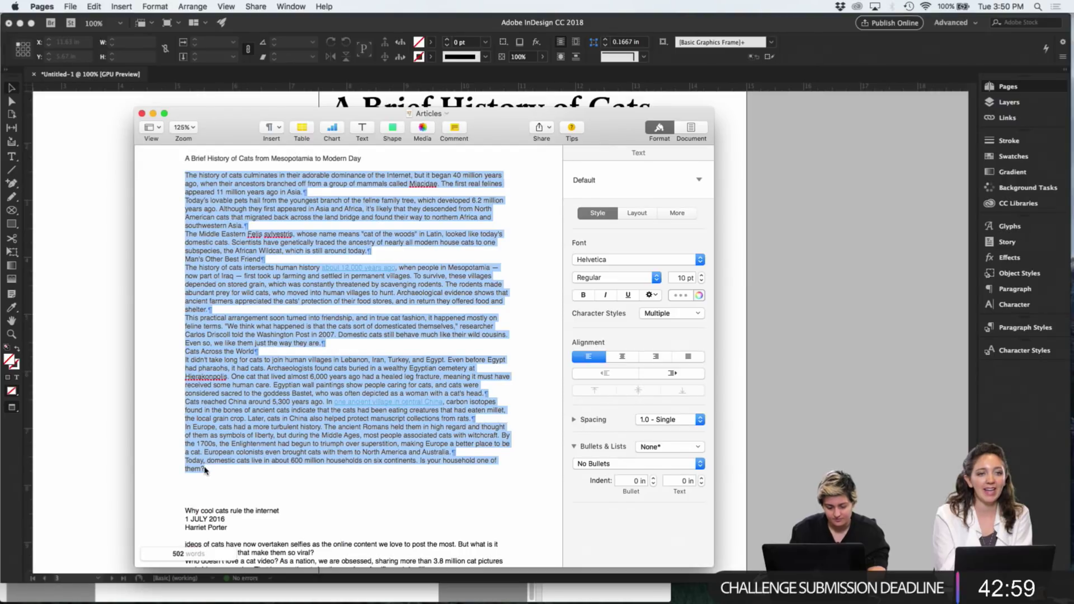
# Back in InDesign, replace all text in page 3's body frame with the copied article text
pyautogui.click(744, 451)
pyautogui.click(419, 384)
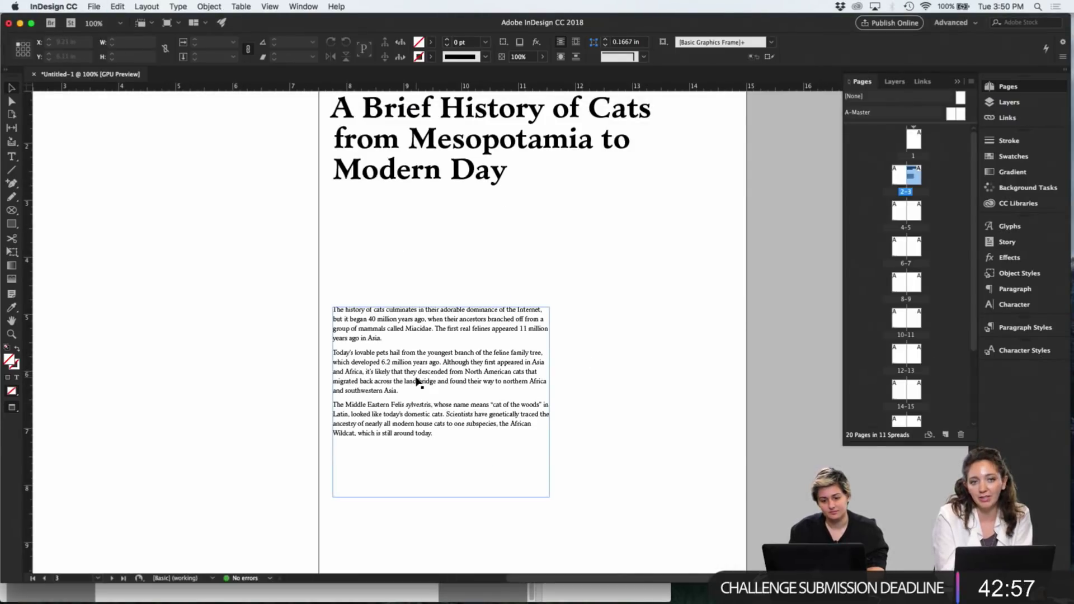
pyautogui.doubleClick(420, 383)
pyautogui.press('super+a')
pyautogui.press('super+v')
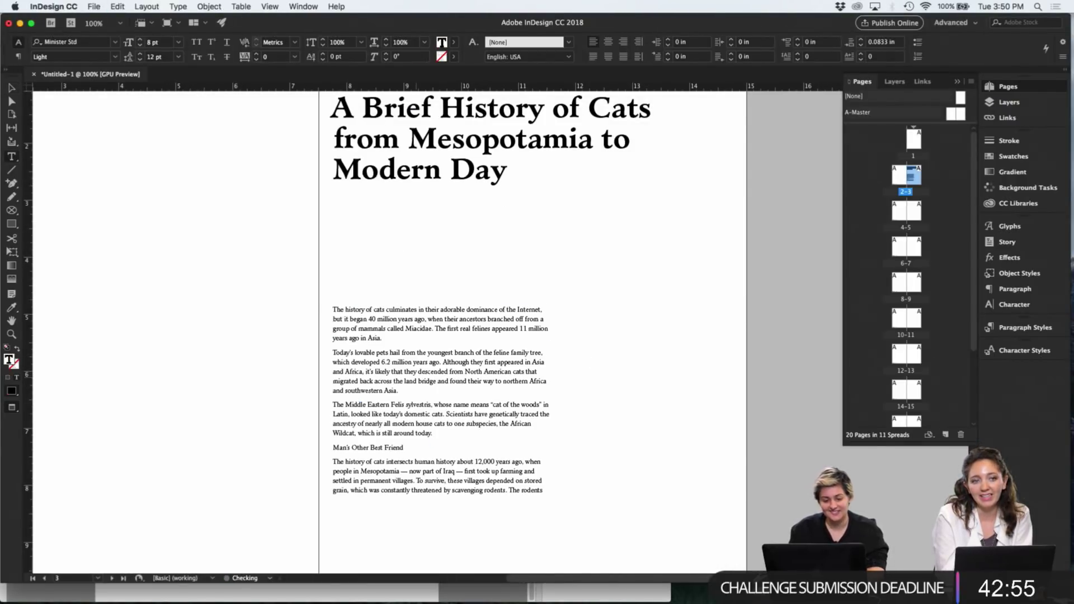
# Move page 3's body text frame up to Y 3.79 in and lengthen it to about 5.14 in
pyautogui.click(14, 89)
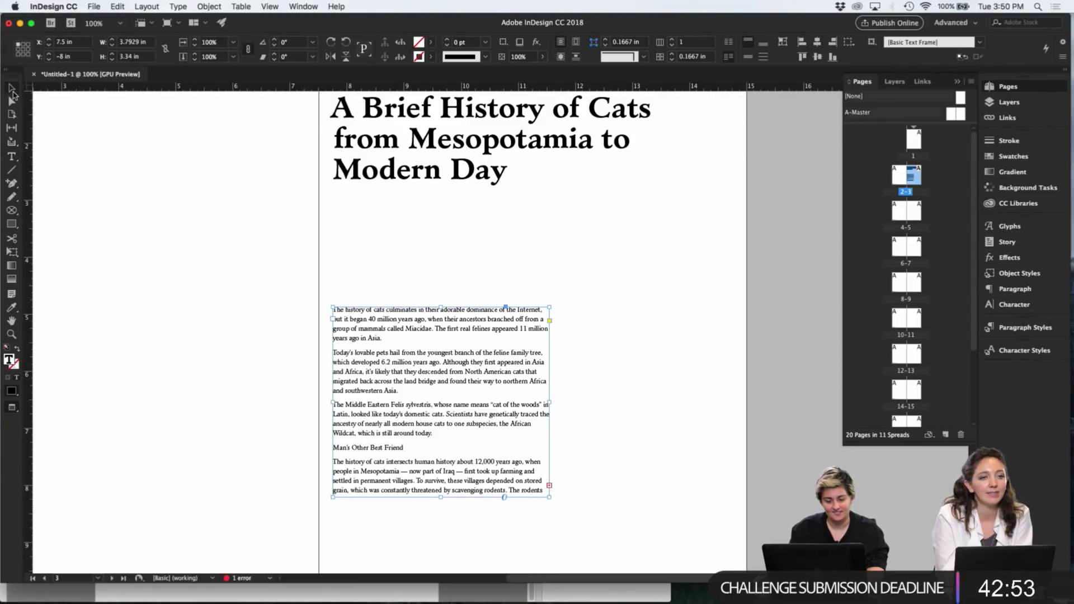
pyautogui.moveTo(473, 371); pyautogui.dragTo(473, 311)
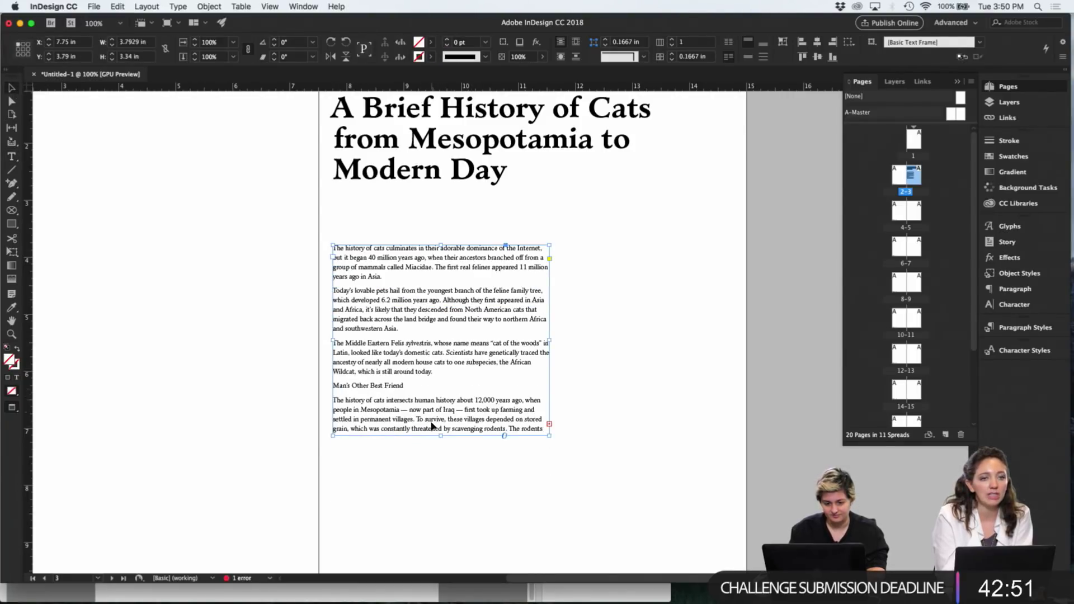
pyautogui.moveTo(442, 435); pyautogui.dragTo(443, 540)
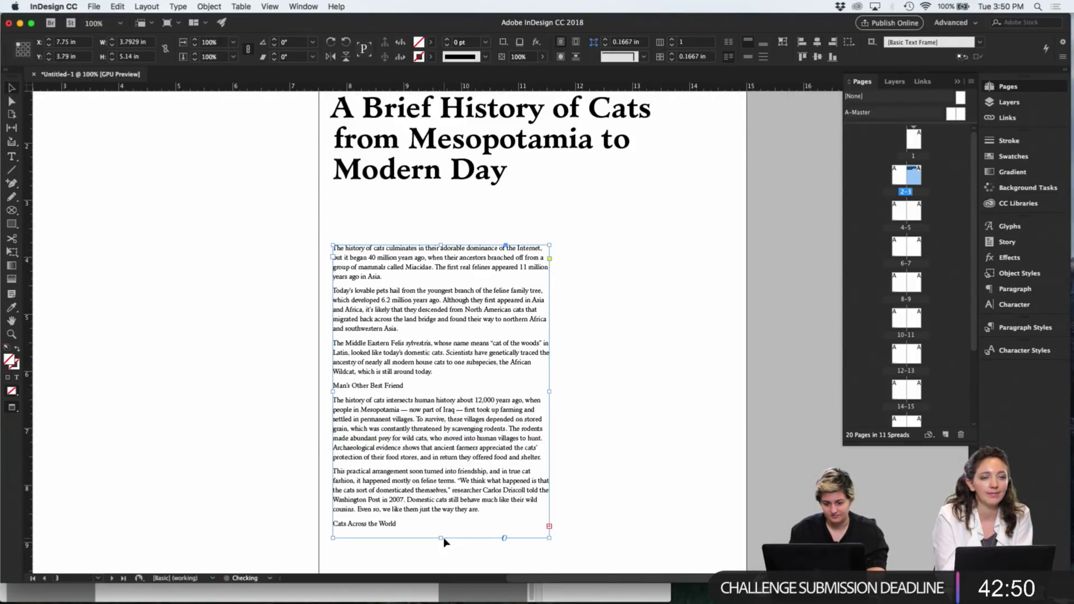
pyautogui.click(619, 496)
# Extend the body text frame down to page 3's bottom margin and preview the spread without guides
pyautogui.press('super+5')
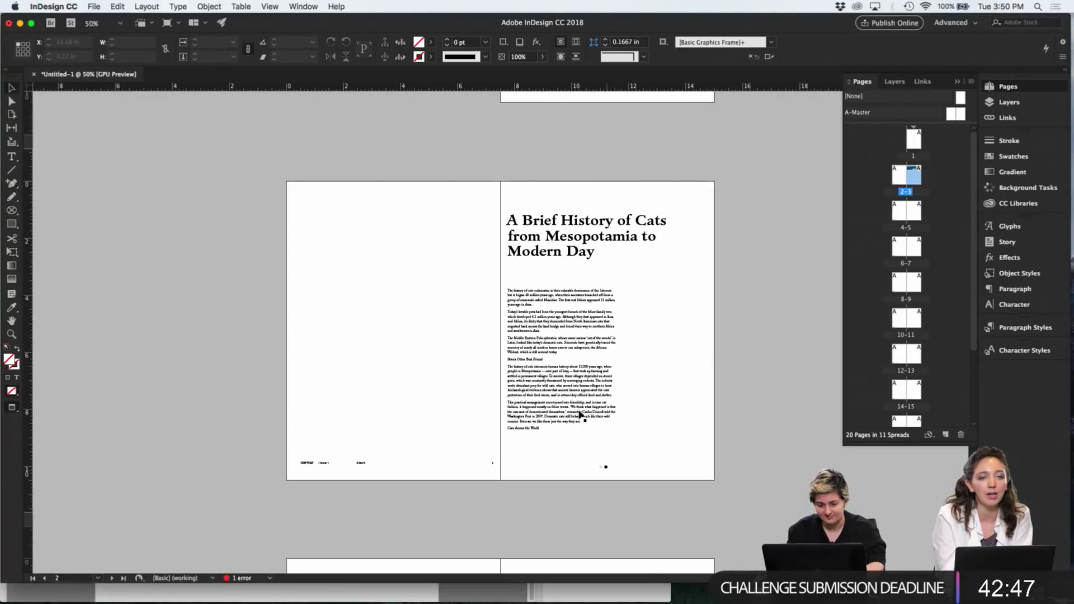
pyautogui.click(574, 407)
pyautogui.press('w')
pyautogui.moveTo(561, 435); pyautogui.dragTo(560, 454)
pyautogui.press('w')
pyautogui.click(640, 436)
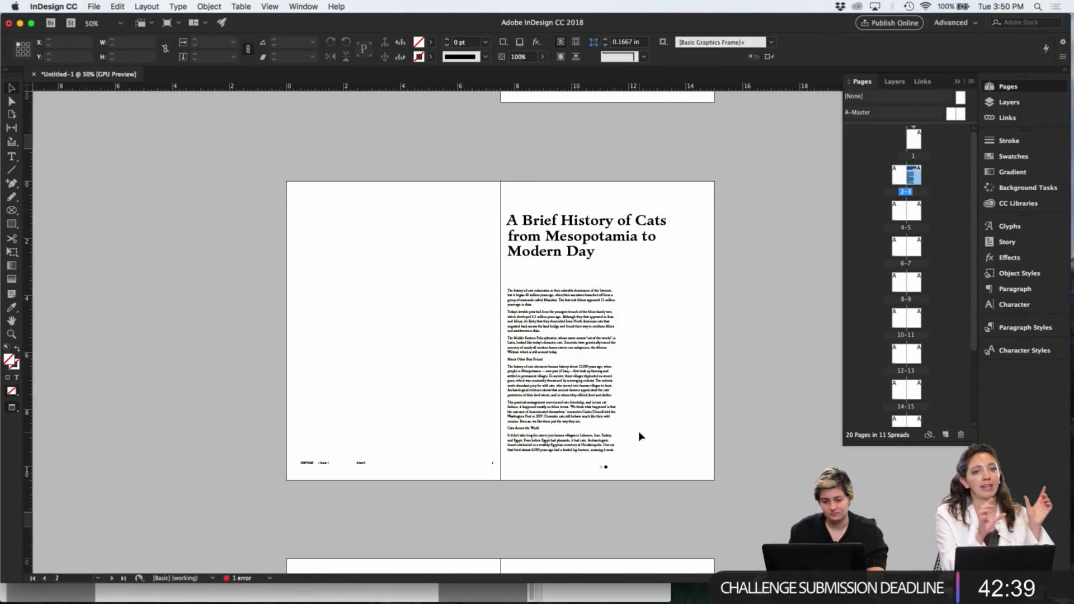
# Copy page 3's headline and body text frames and paste them in place on page 5
pyautogui.scroll(-3, 639, 433)
pyautogui.click(585, 274)
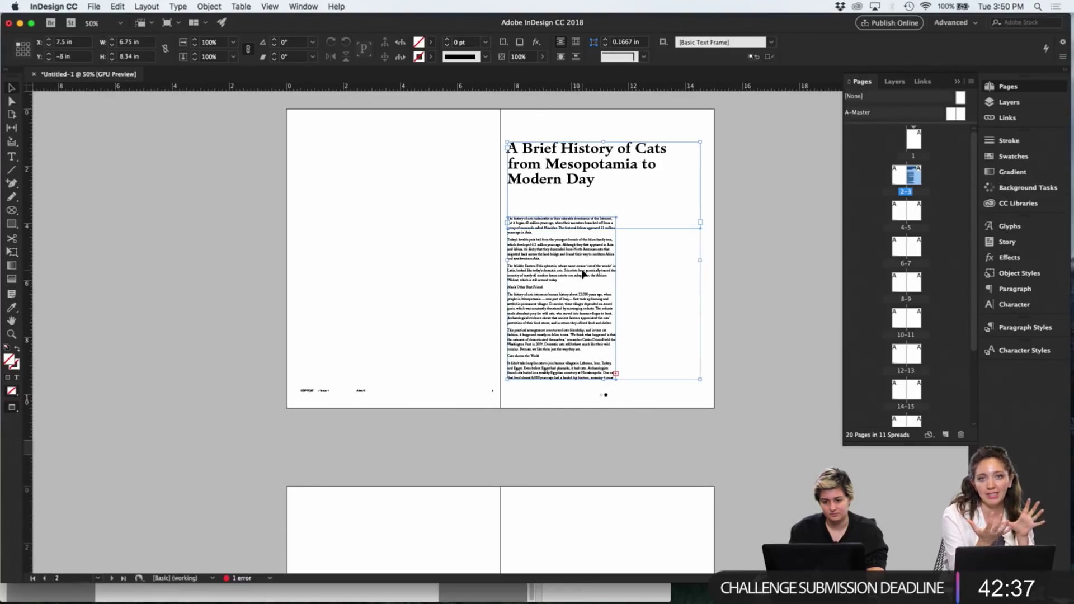
pyautogui.scroll(-15, 616, 321)
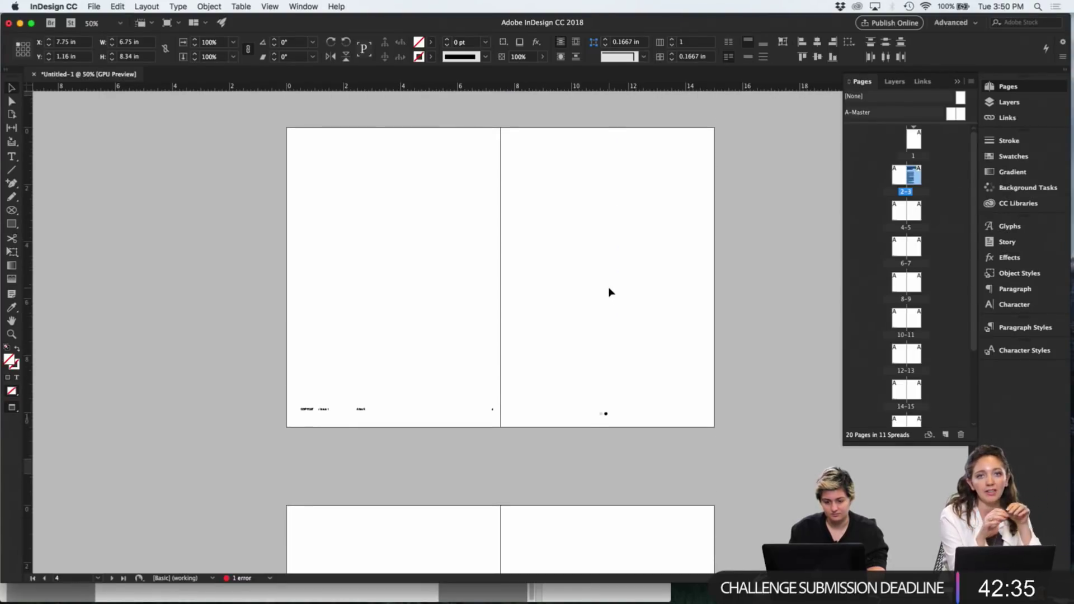
pyautogui.press('super+alt+shift+v')
pyautogui.click(641, 291)
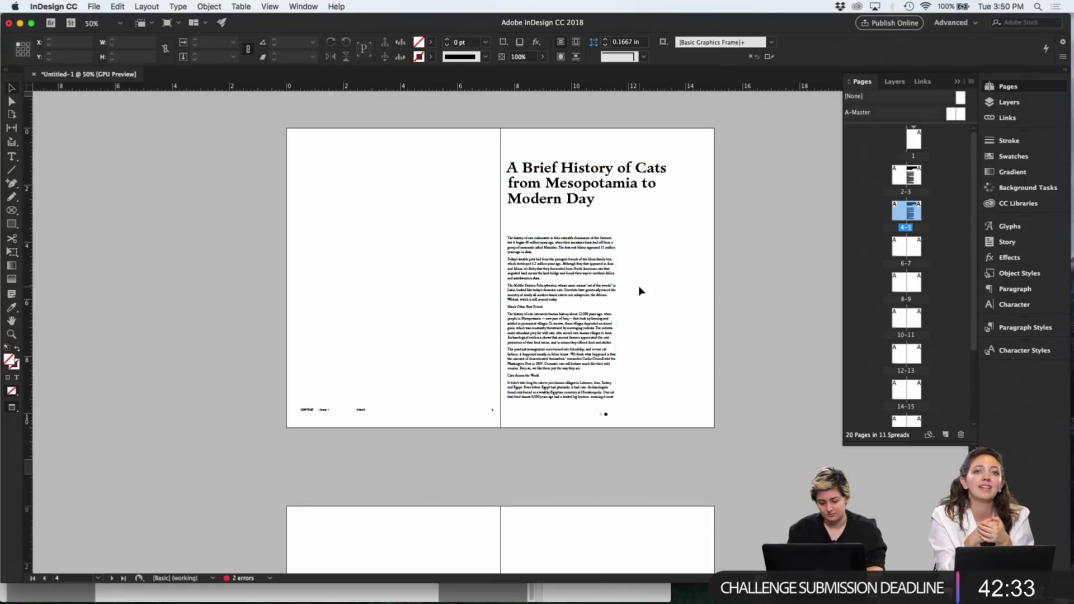
# Switch to the Articles document in Pages and copy the title "Why cool cats rule the internet"
pyautogui.hotkey('ctrl', 'Up')
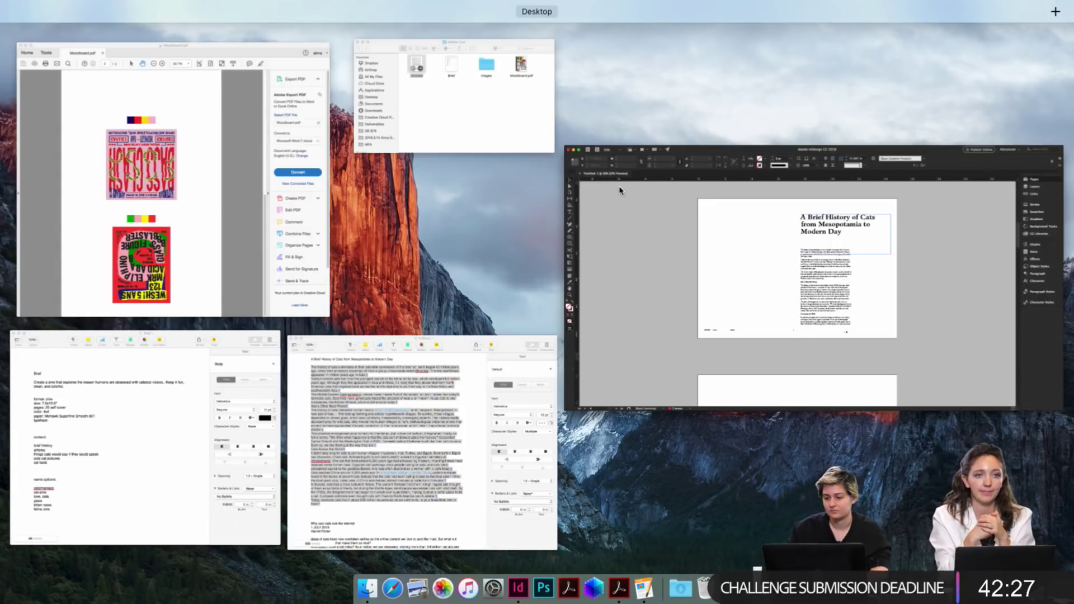
pyautogui.click(428, 415)
pyautogui.scroll(-5, 248, 358)
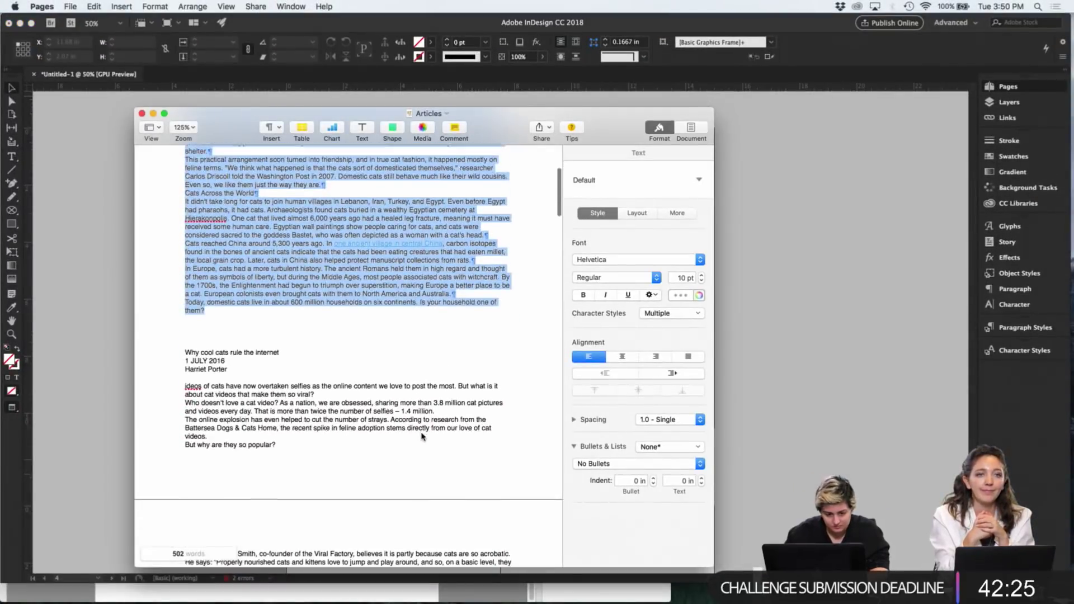
pyautogui.moveTo(278, 343); pyautogui.dragTo(176, 345)
pyautogui.press('super+c')
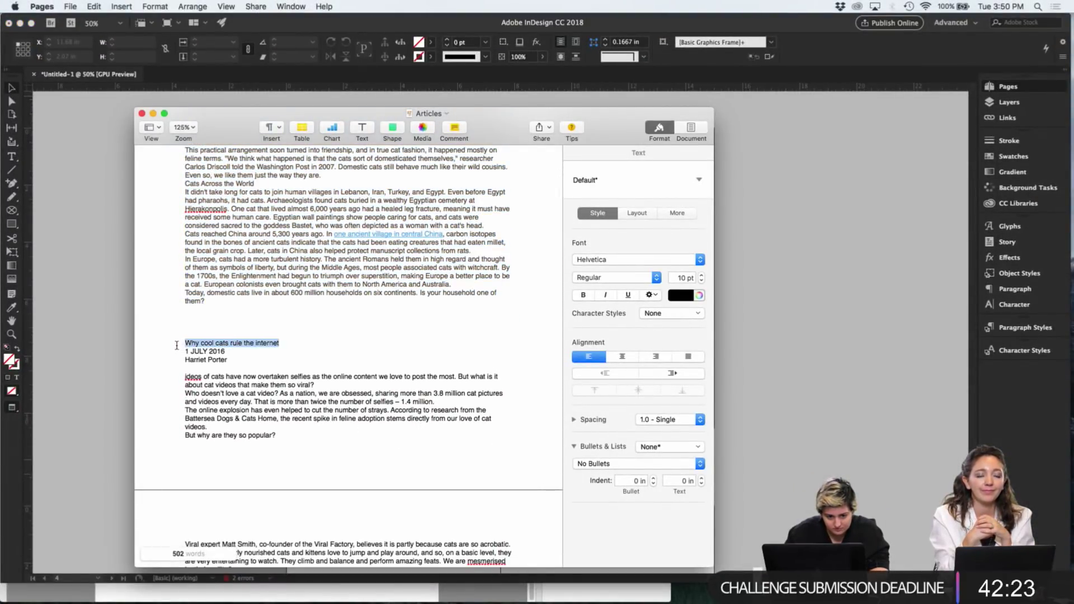
# Back in InDesign, replace page 5's headline with "Why cool cats rule the internet" and view it at 100%
pyautogui.click(755, 352)
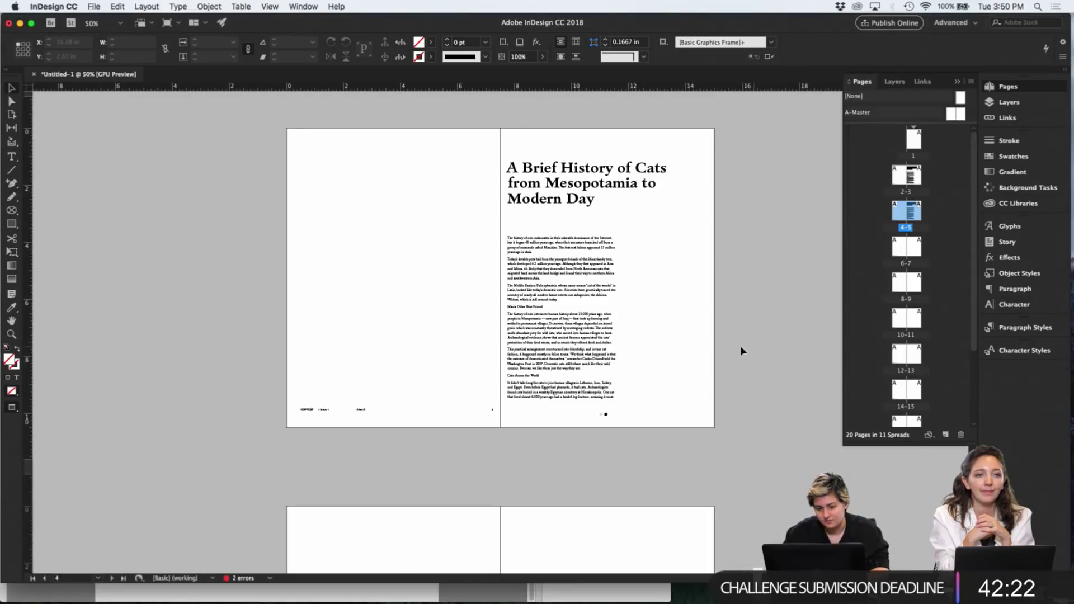
pyautogui.doubleClick(563, 199)
pyautogui.press('super+a')
pyautogui.press('super+v')
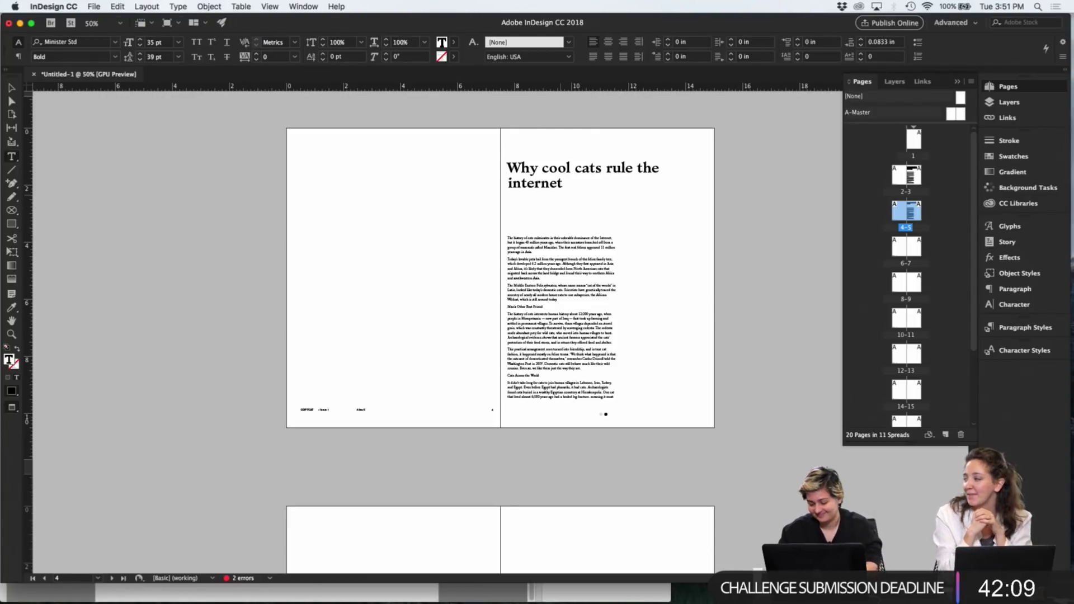
pyautogui.press('super+1')
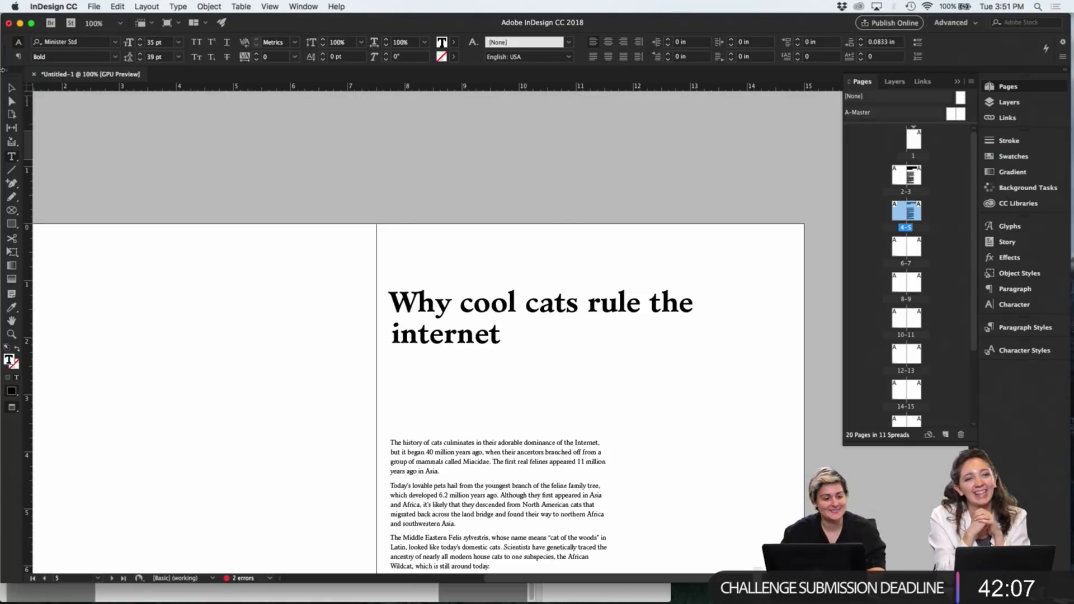
pyautogui.press('Escape')
pyautogui.click(144, 241)
pyautogui.scroll(-3, 143, 243)
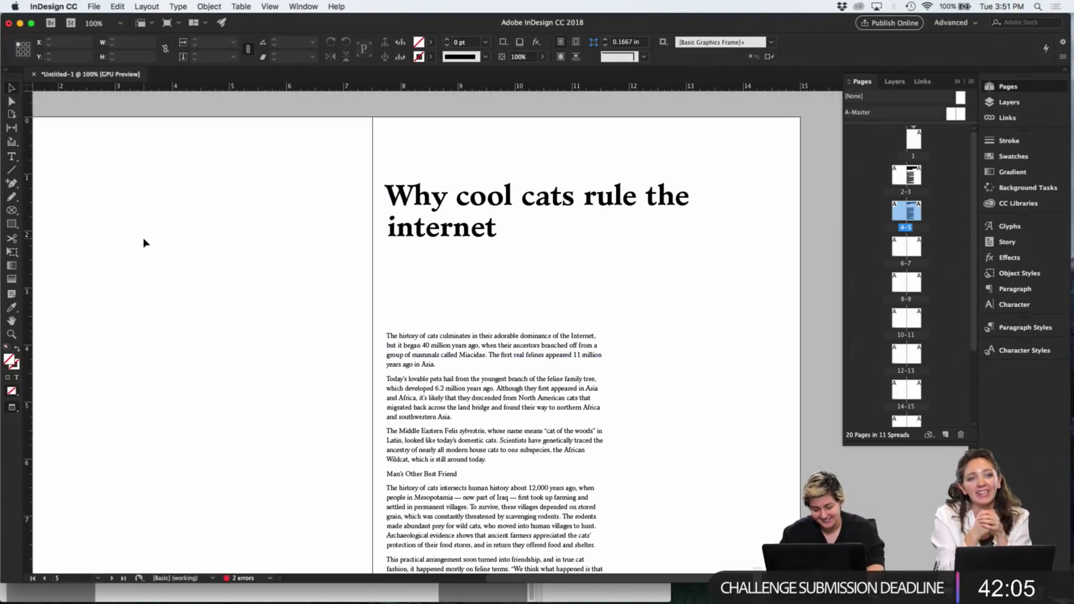
# Switch to the Articles document in Pages and copy the full body text of "Why cool cats rule the internet"
pyautogui.hotkey('ctrl', 'Up')
pyautogui.click(401, 409)
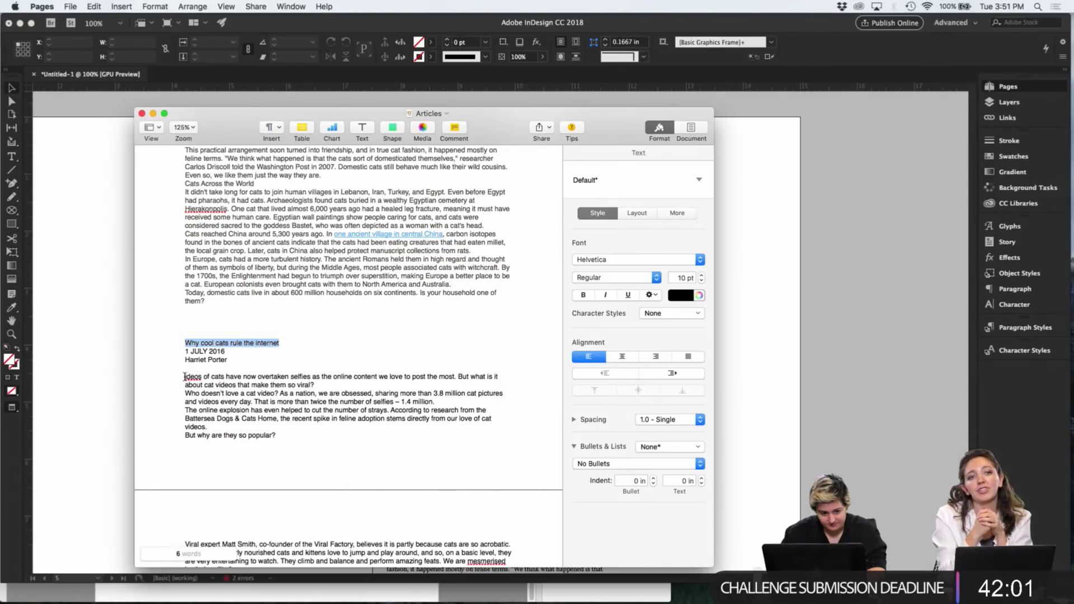
pyautogui.moveTo(184, 376); pyautogui.dragTo(203, 363)
pyautogui.press('super+c')
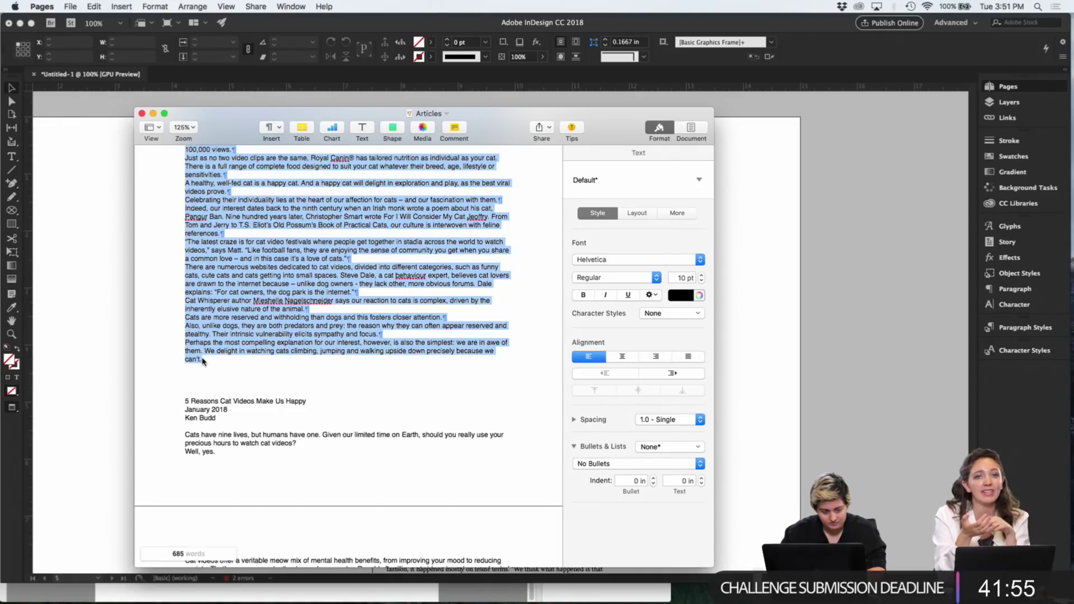
# Back in InDesign, replace all of page 5's body text with the copied article text
pyautogui.click(774, 344)
pyautogui.click(509, 408)
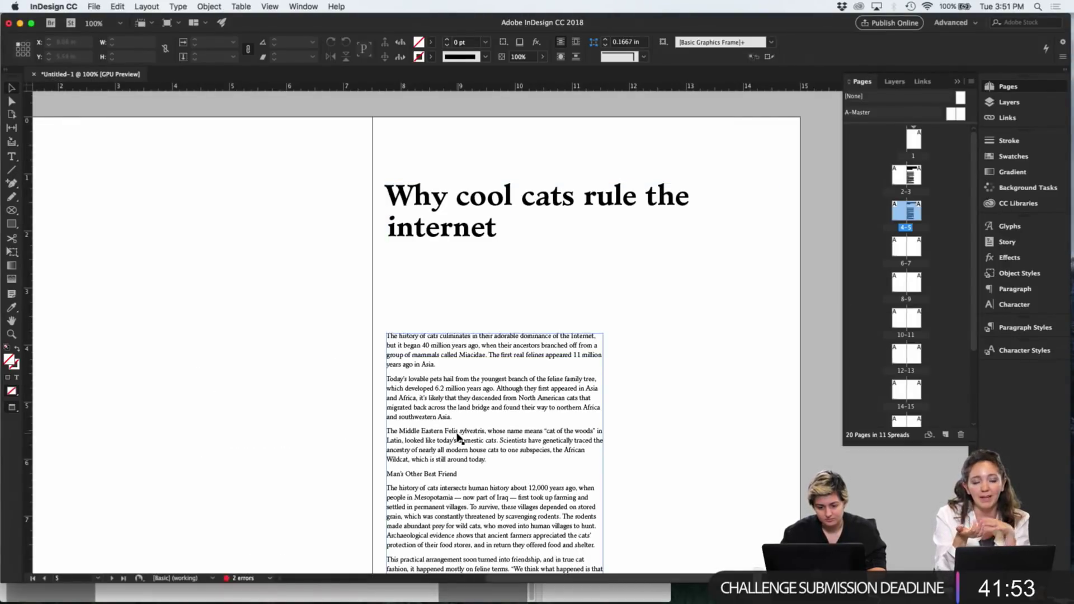
pyautogui.press('super+a')
pyautogui.press('super+v')
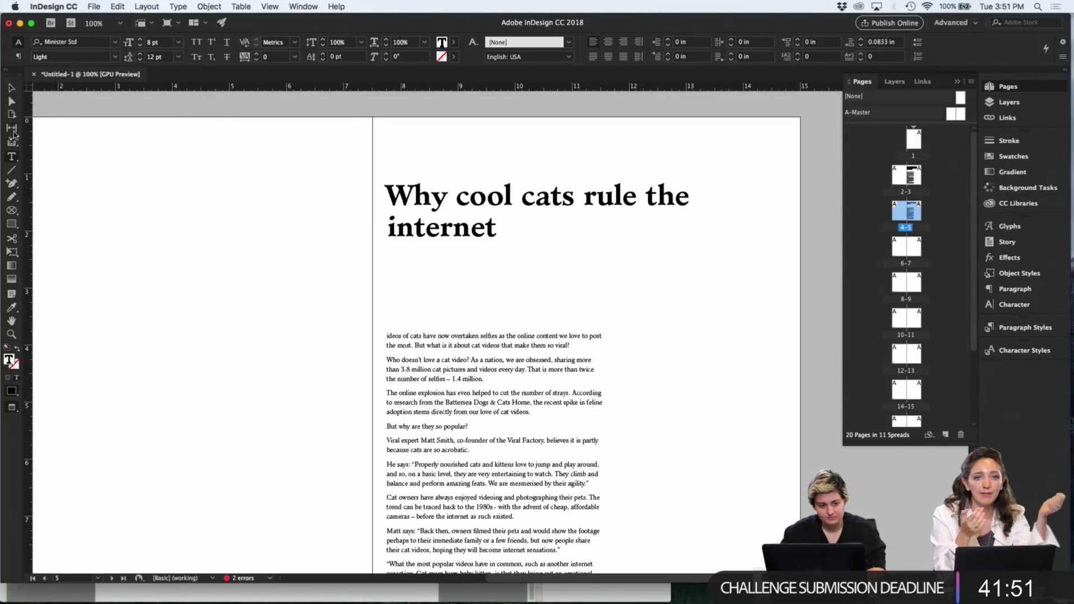
pyautogui.click(10, 88)
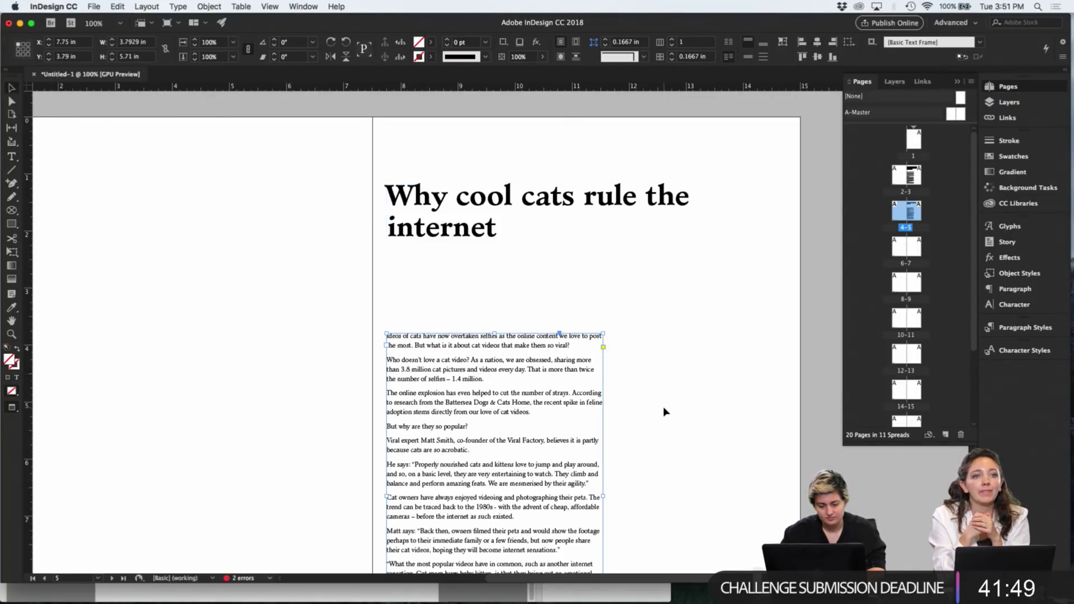
# Shorten page 5's headline frame to about 1.2 in high and duplicate it directly below the headline
pyautogui.click(628, 379)
pyautogui.click(526, 251)
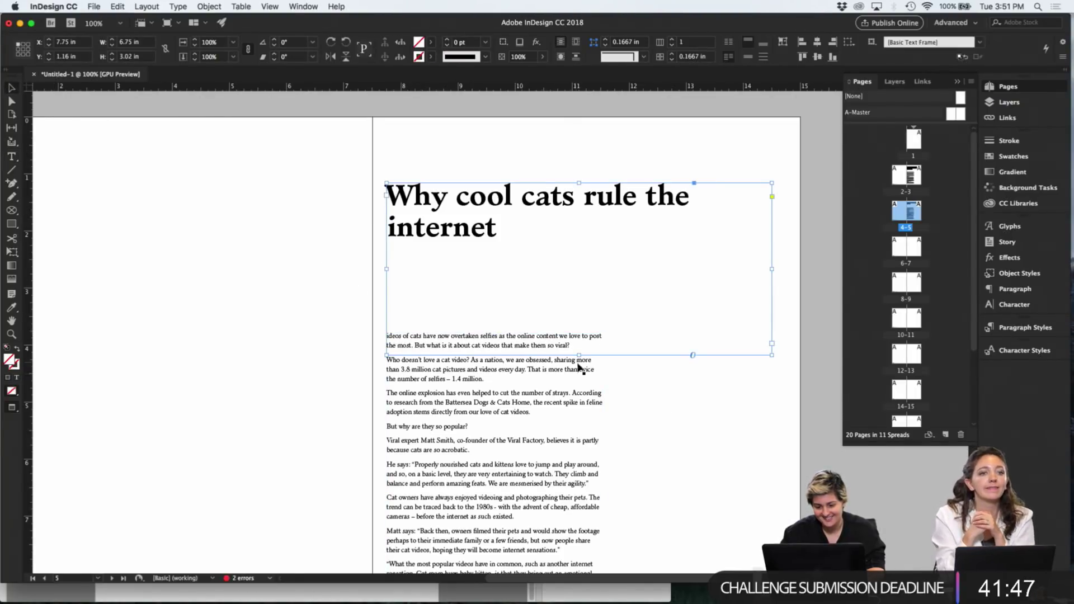
pyautogui.moveTo(581, 355); pyautogui.dragTo(582, 252)
pyautogui.moveTo(514, 227); pyautogui.dragTo(510, 310)
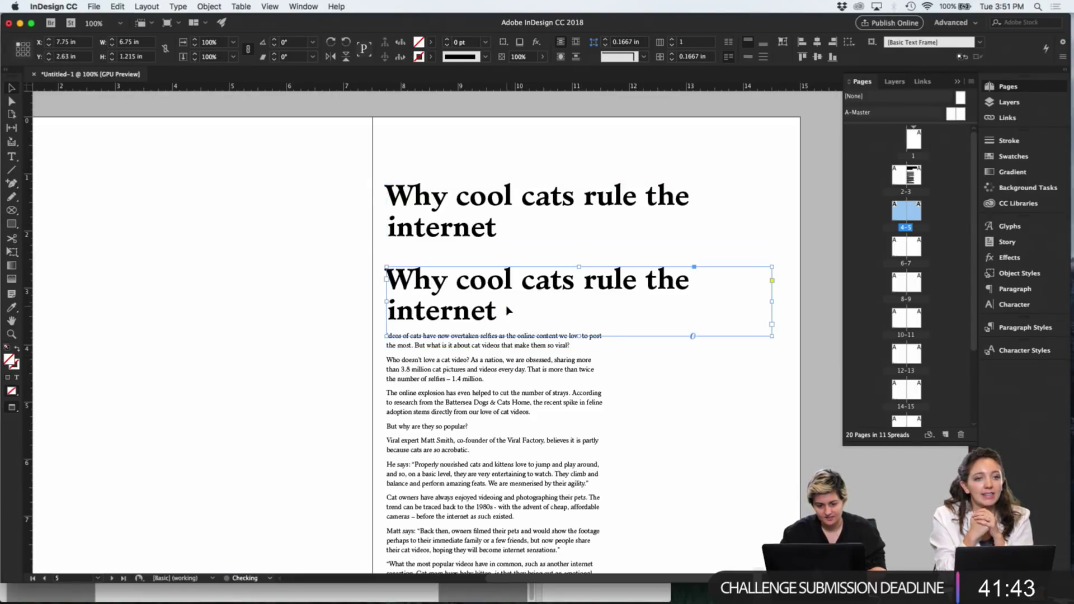
# Switch to the Articles document in Pages and copy the author's name below the "Why cool cats rule the internet" title
pyautogui.hotkey('ctrl', 'Up')
pyautogui.click(415, 403)
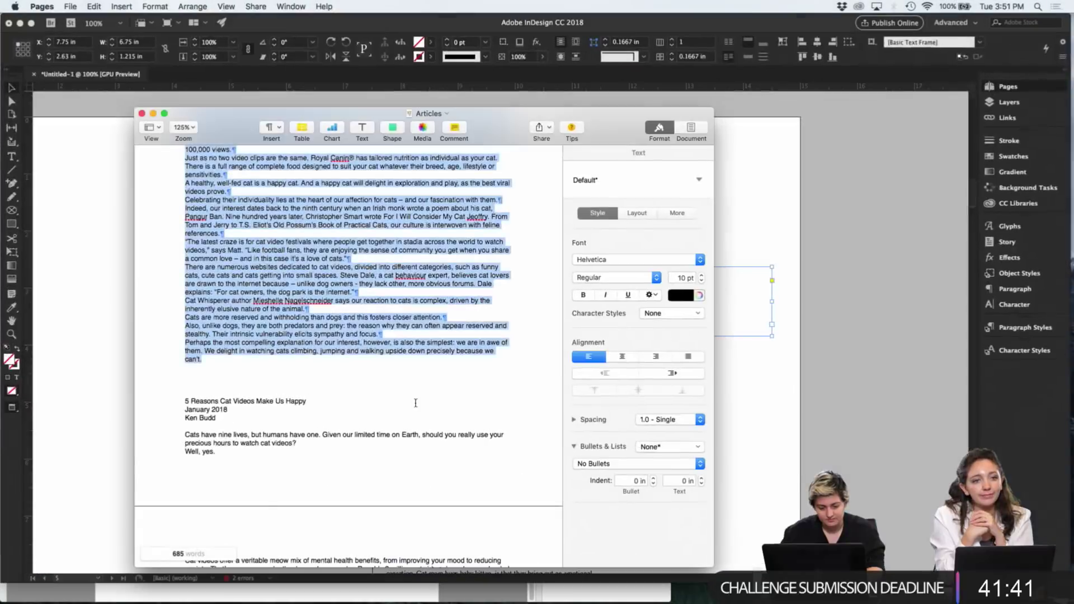
pyautogui.scroll(15, 237, 412)
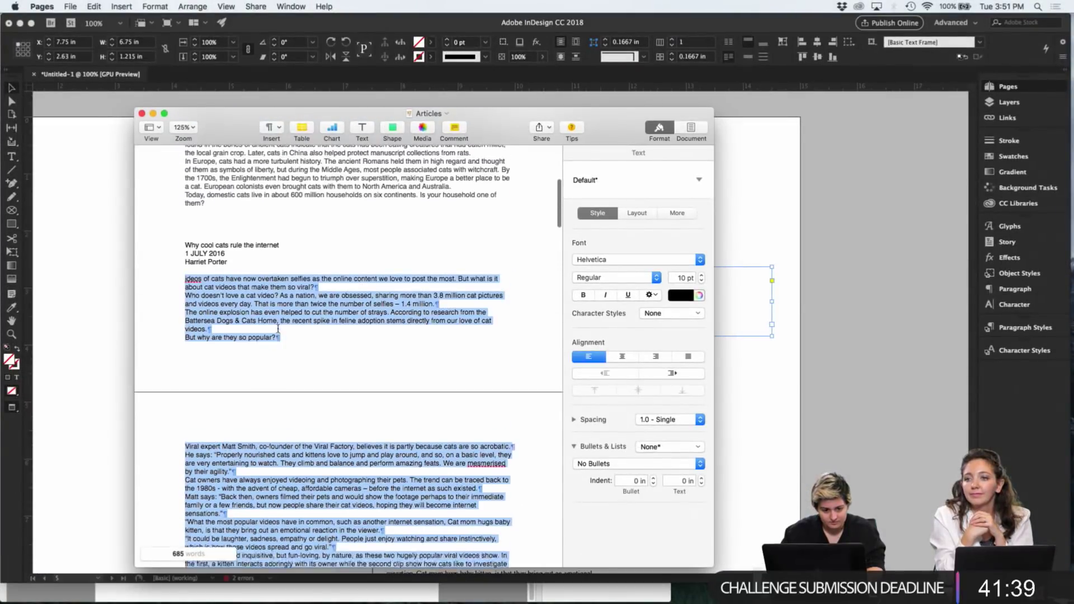
pyautogui.click(226, 275)
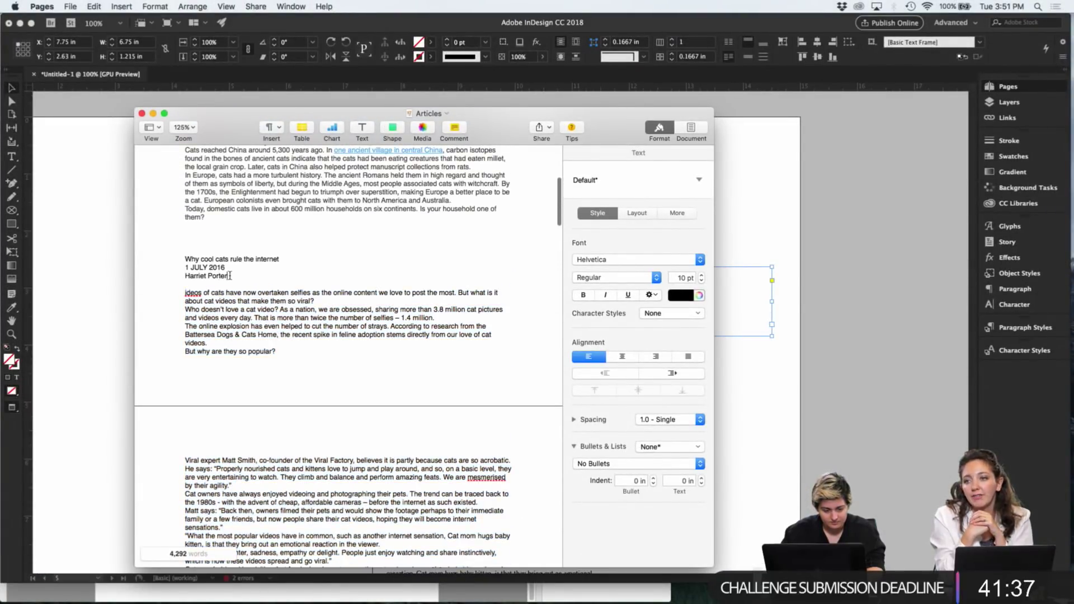
pyautogui.moveTo(230, 275); pyautogui.dragTo(184, 275)
pyautogui.press('super+c')
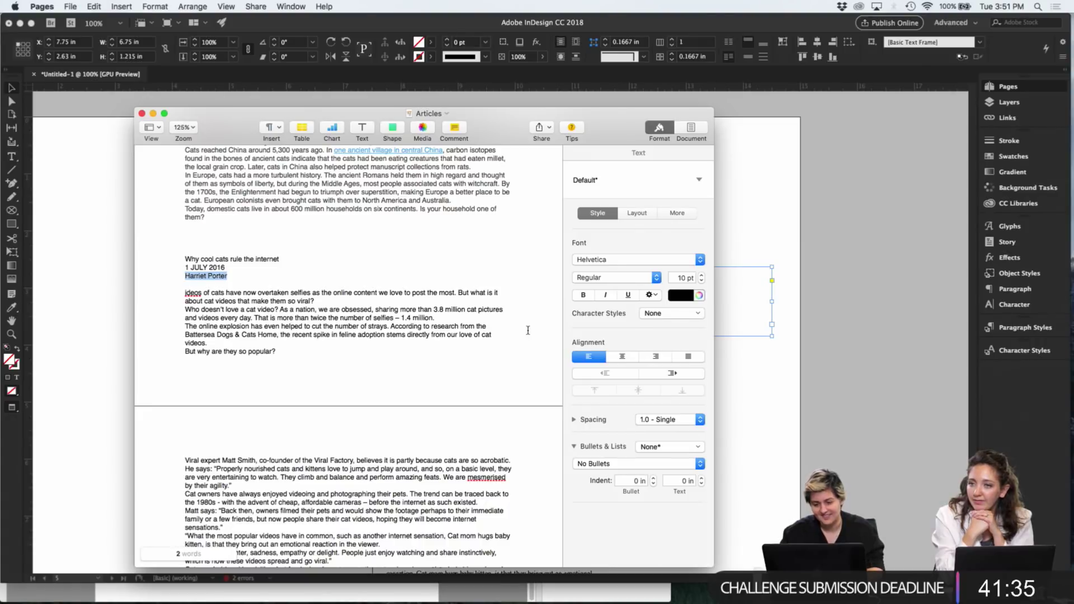
# Back in InDesign, replace the duplicated headline's text with the author's name
pyautogui.click(774, 400)
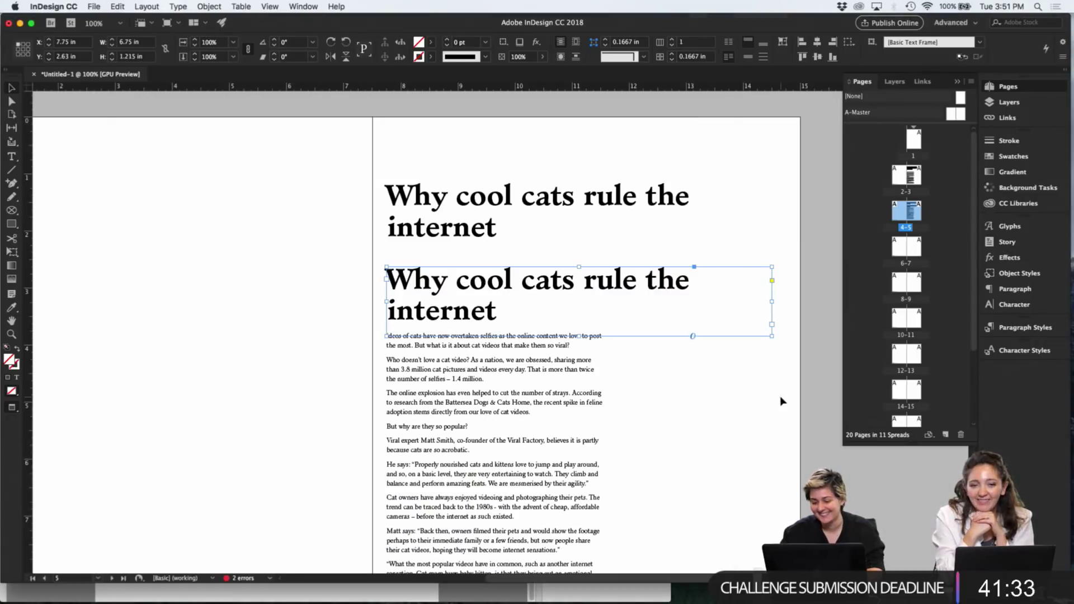
pyautogui.doubleClick(594, 316)
pyautogui.press('super+a')
pyautogui.press('super+v')
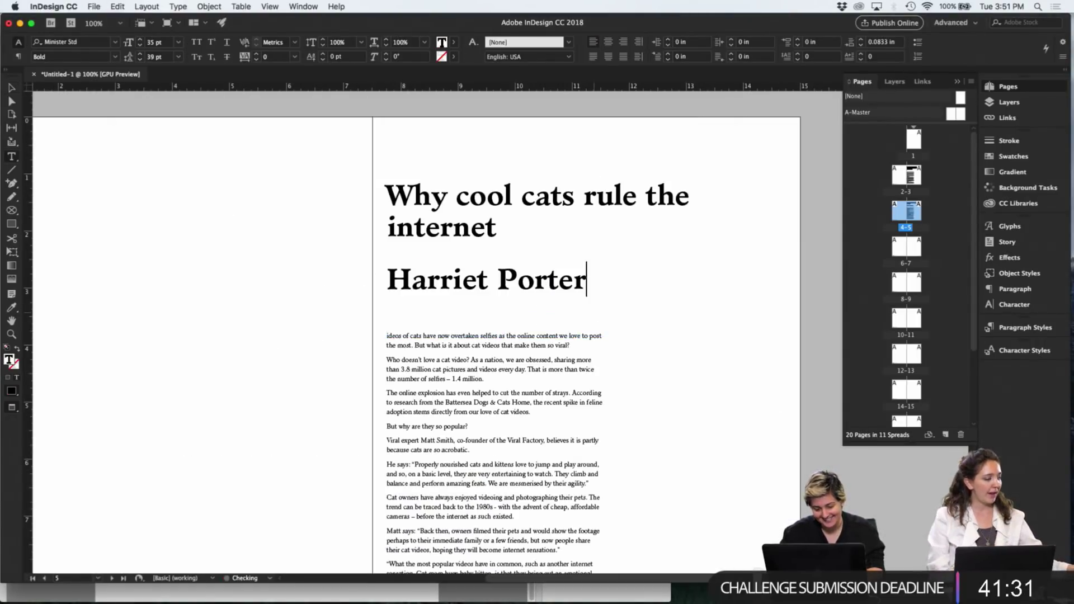
pyautogui.click(11, 90)
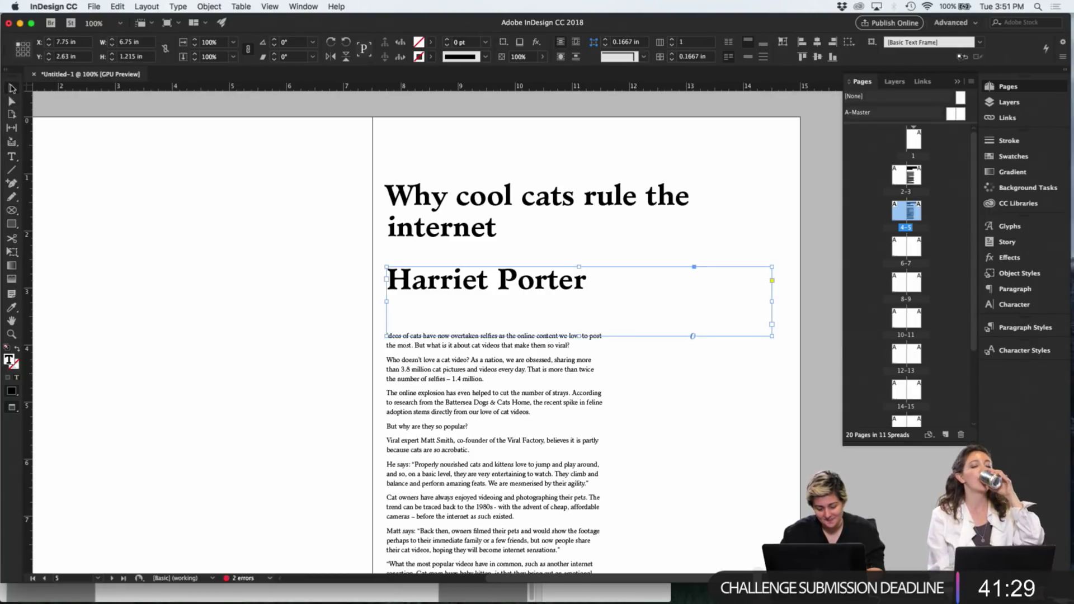
# Set the author byline to 13 pt in the Folio Medium font
pyautogui.press('super+t')
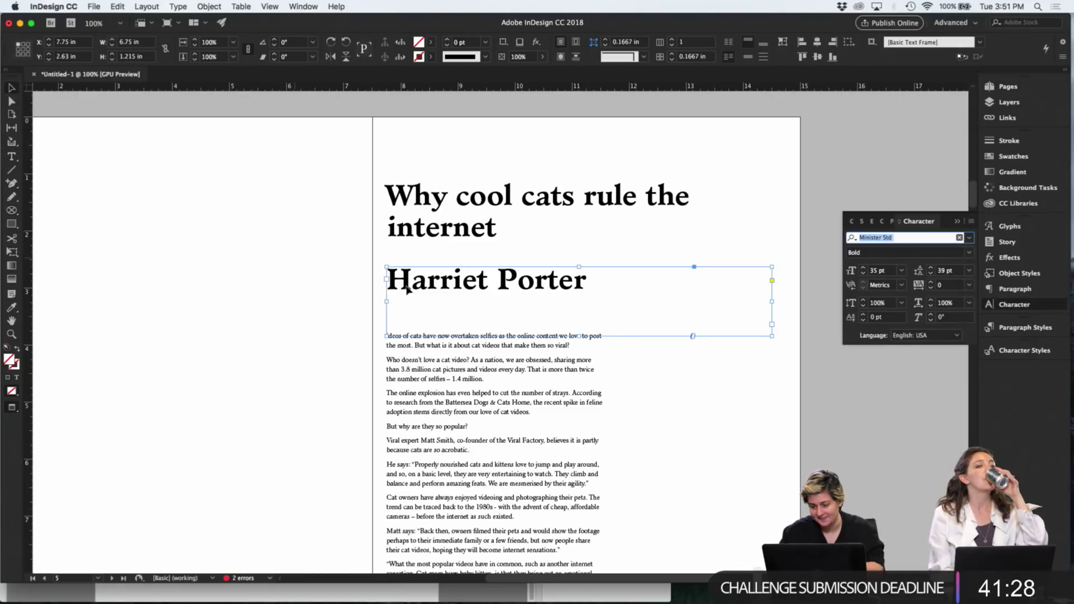
pyautogui.doubleClick(875, 271)
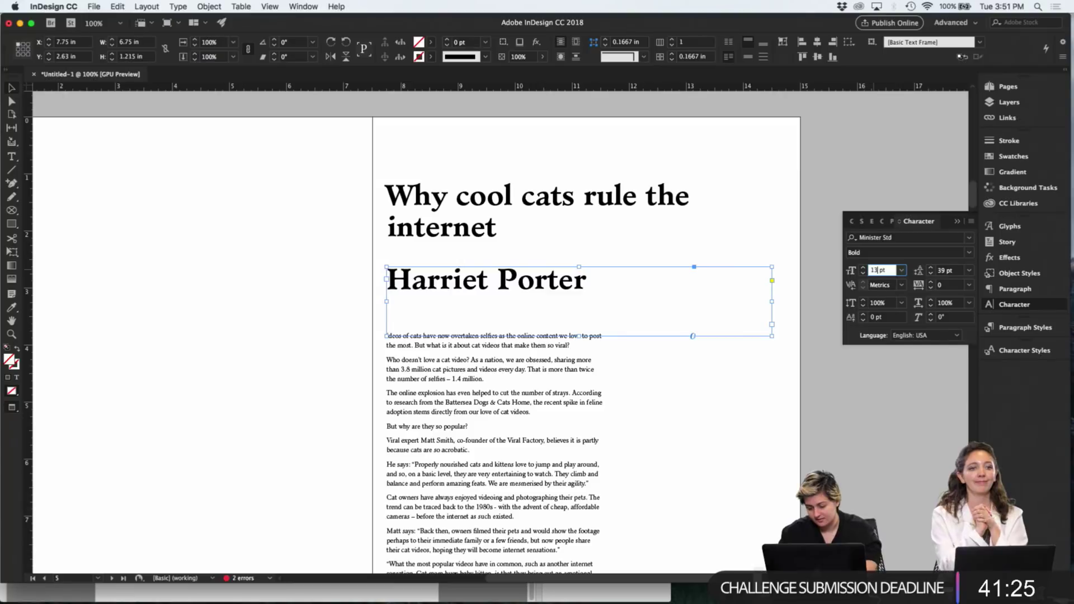
pyautogui.write('13')
pyautogui.press('Return')
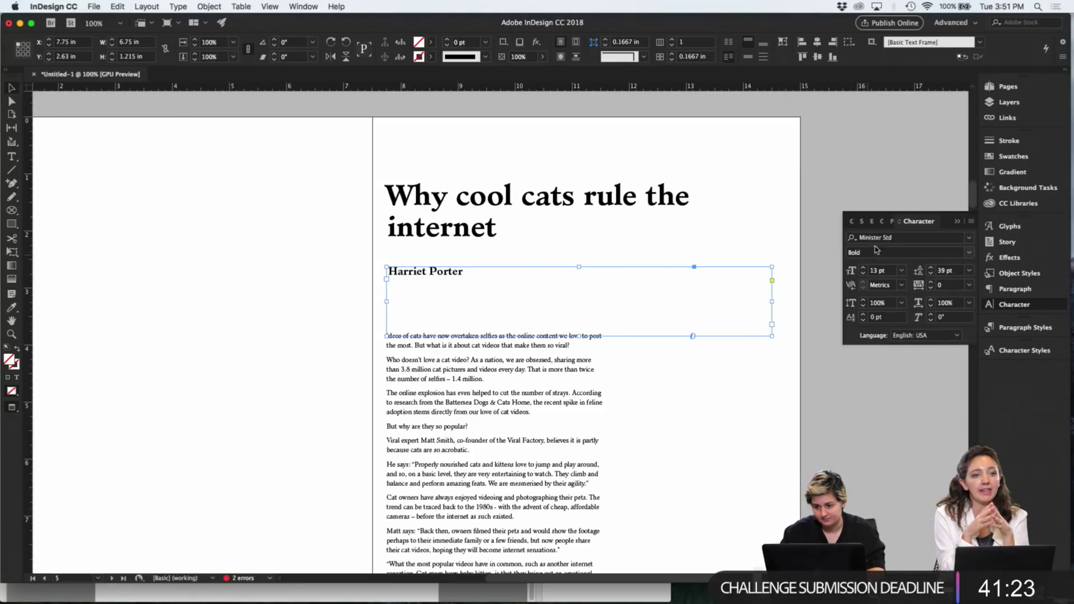
pyautogui.click(883, 238)
pyautogui.write('foli')
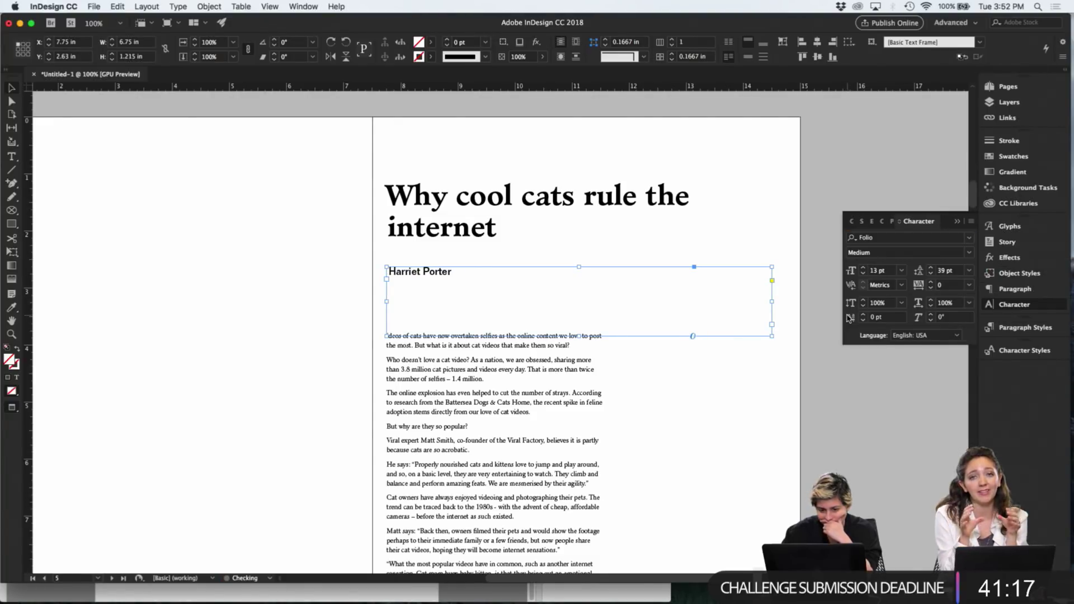
pyautogui.click(849, 317)
# Shrink the byline frame to about 2.45 by 0.66 in and duplicate it to the right on the same line
pyautogui.moveTo(771, 336); pyautogui.dragTo(526, 305)
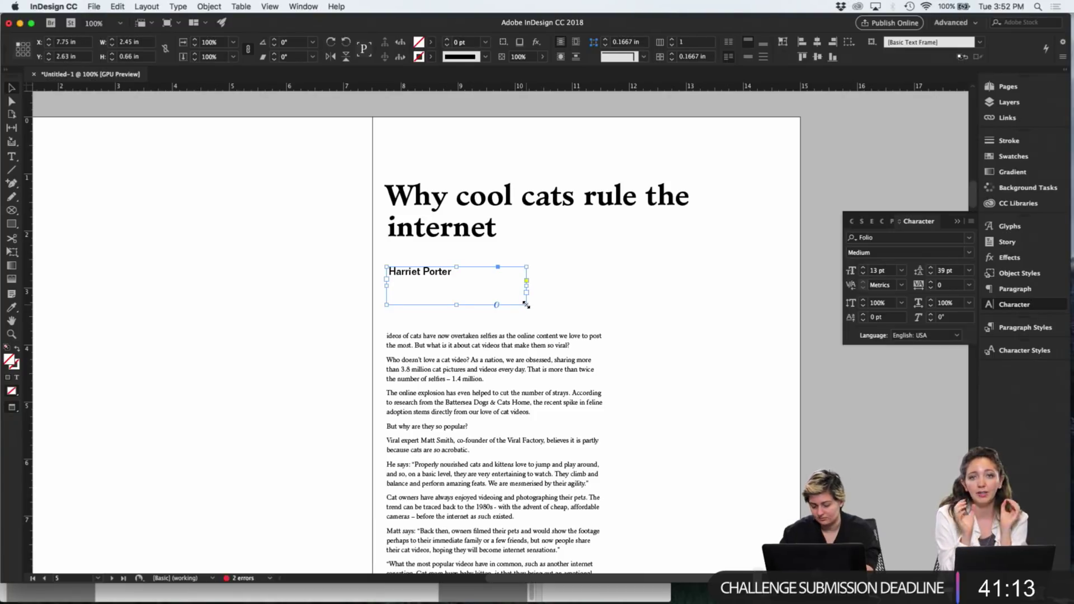
pyautogui.press('super+equal')
pyautogui.moveTo(616, 341); pyautogui.dragTo(431, 329)
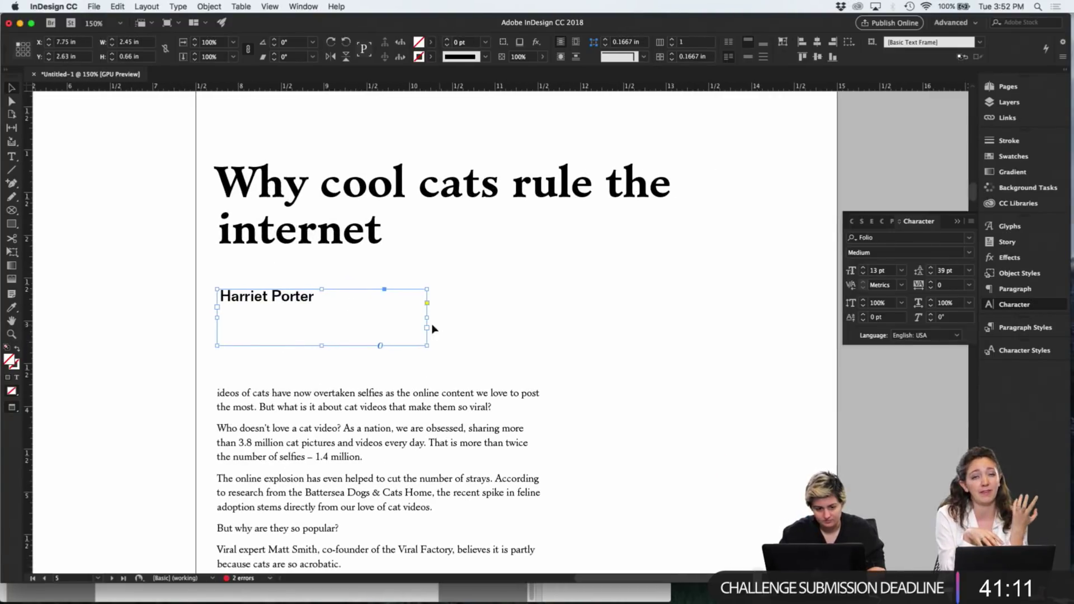
pyautogui.moveTo(311, 308); pyautogui.dragTo(534, 316)
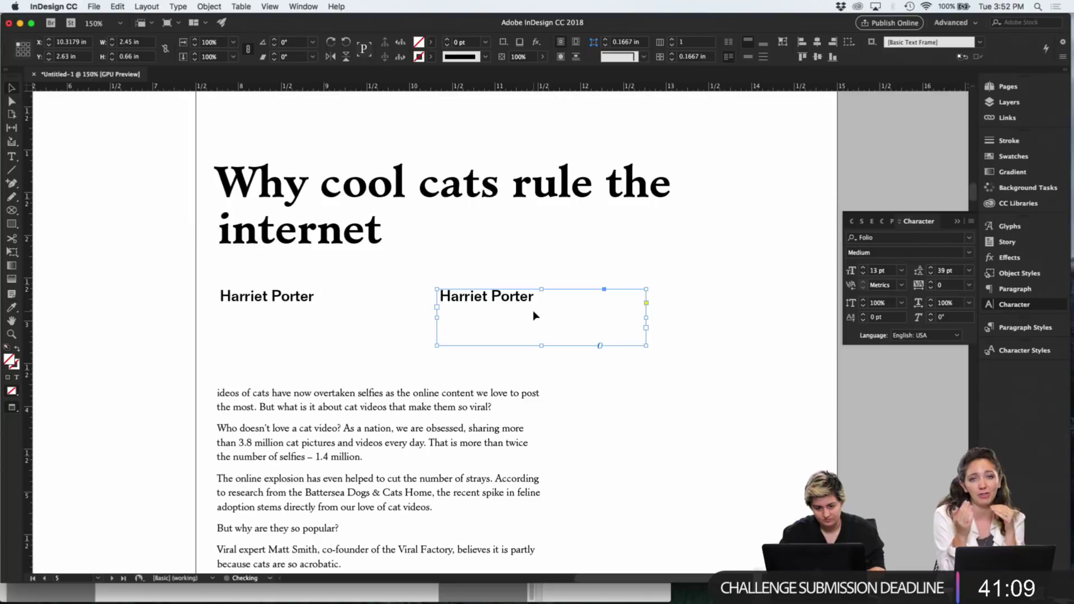
# Switch to the Articles document in Pages and copy the article date "1 JULY 2016"
pyautogui.hotkey('ctrl', 'Up')
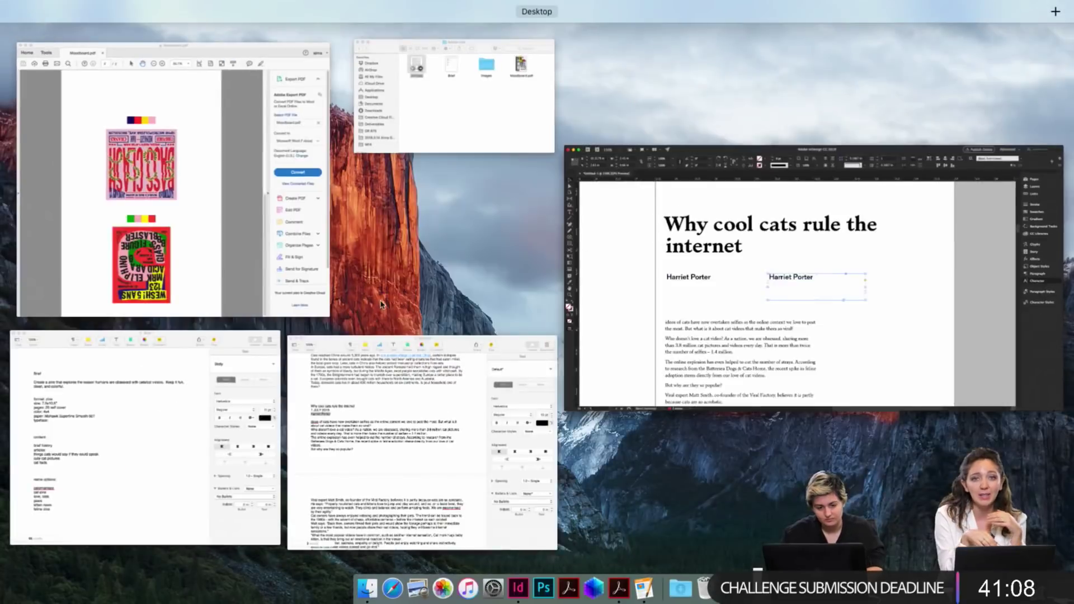
pyautogui.click(392, 392)
pyautogui.moveTo(228, 268); pyautogui.dragTo(187, 267)
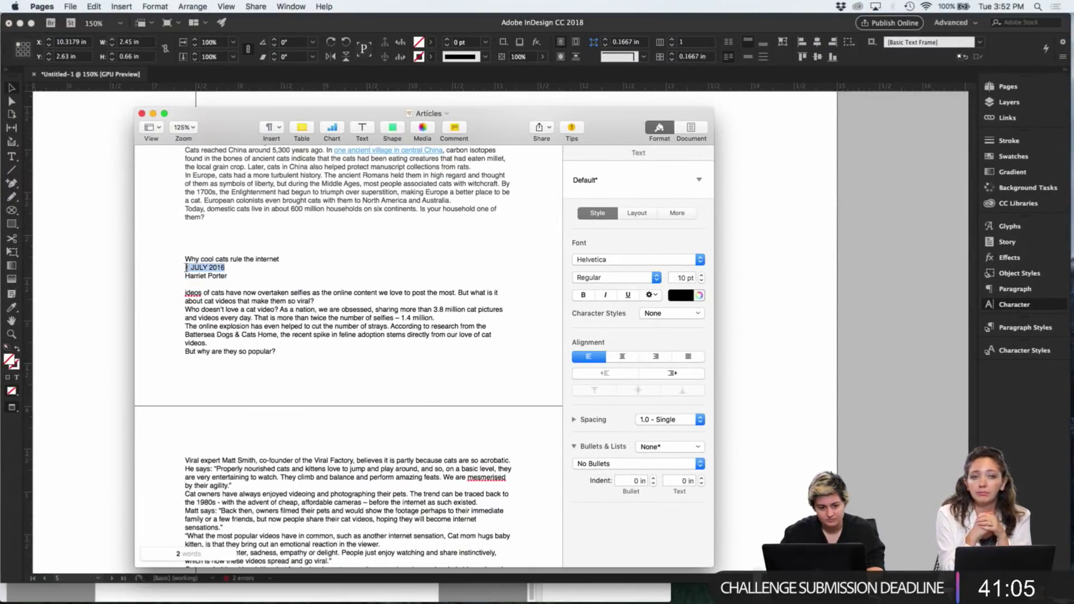
pyautogui.press('super+c')
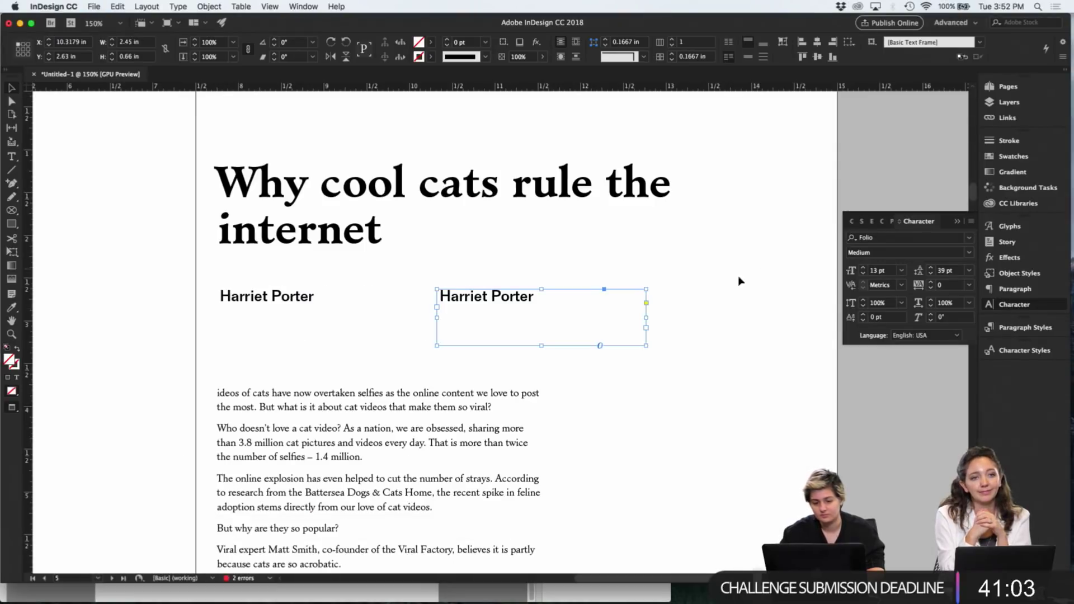
# Back in InDesign, replace the duplicated byline's text with the date "1 JULY 2016"
pyautogui.click(738, 275)
pyautogui.doubleClick(506, 312)
pyautogui.press('super+a')
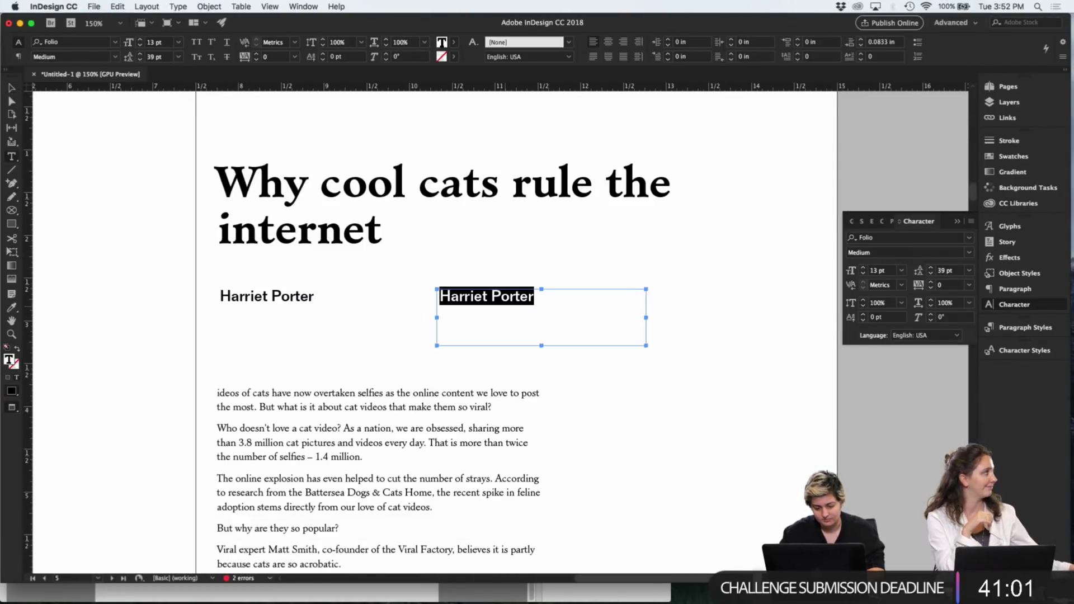
pyautogui.press('super+v')
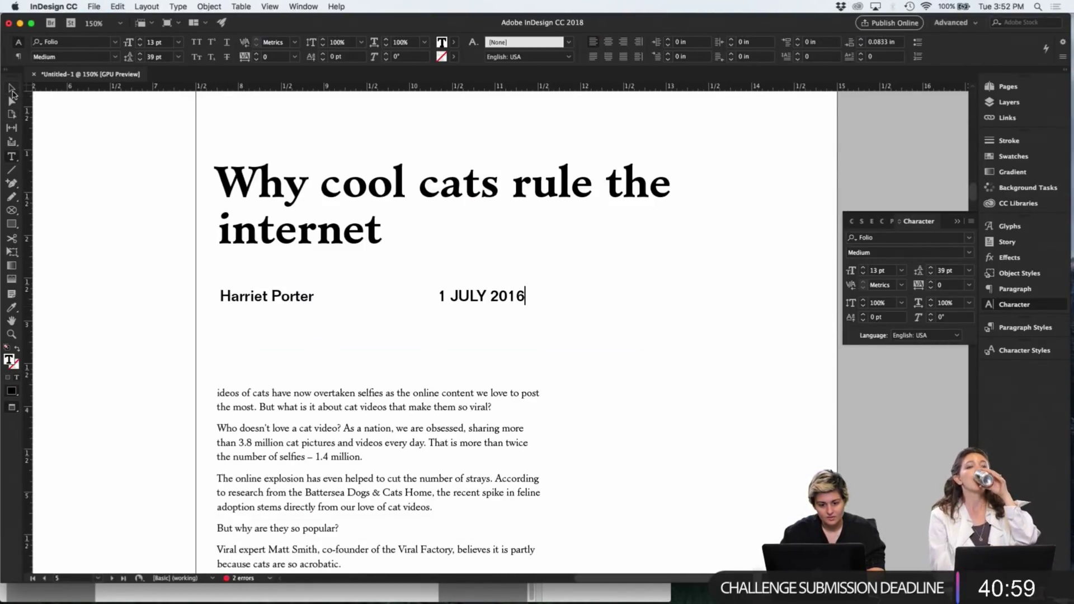
# Delete the day number from the date and change the word JULY to title case
pyautogui.doubleClick(473, 296)
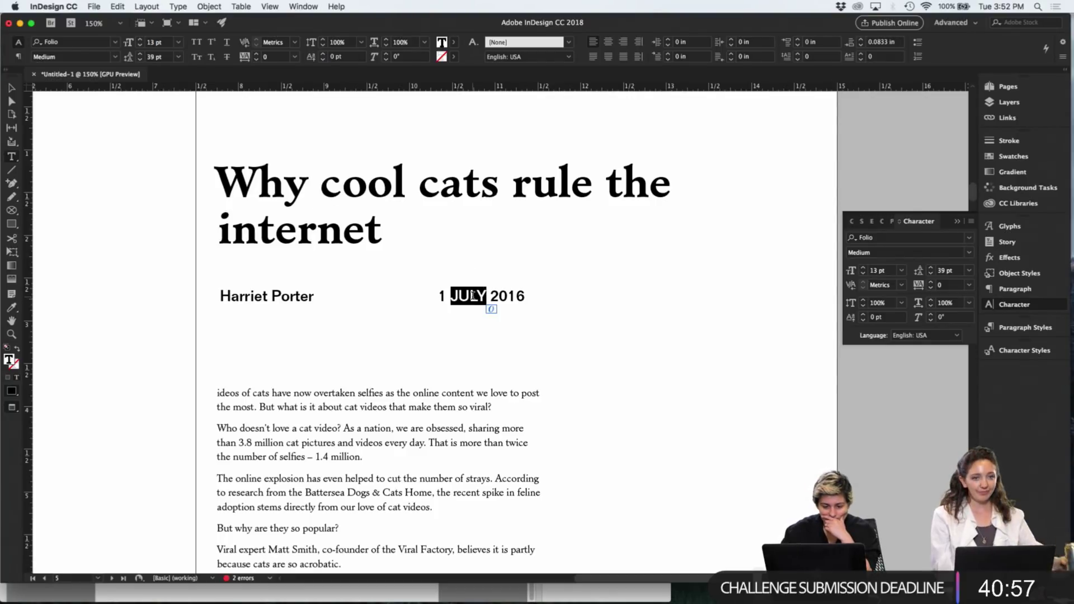
pyautogui.click(450, 293)
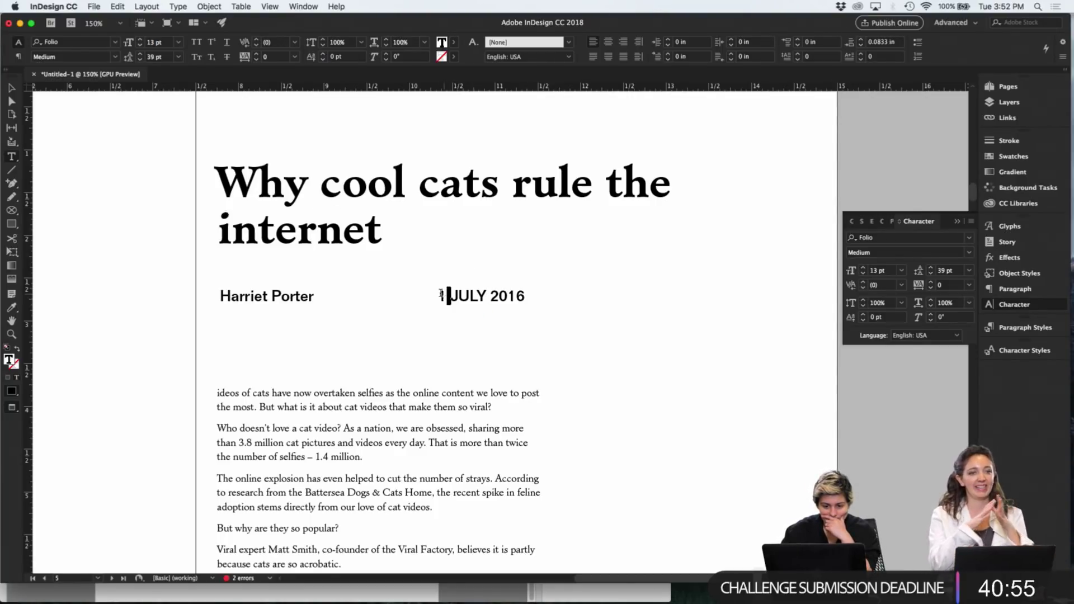
pyautogui.doubleClick(442, 294)
pyautogui.press('BackSpace')
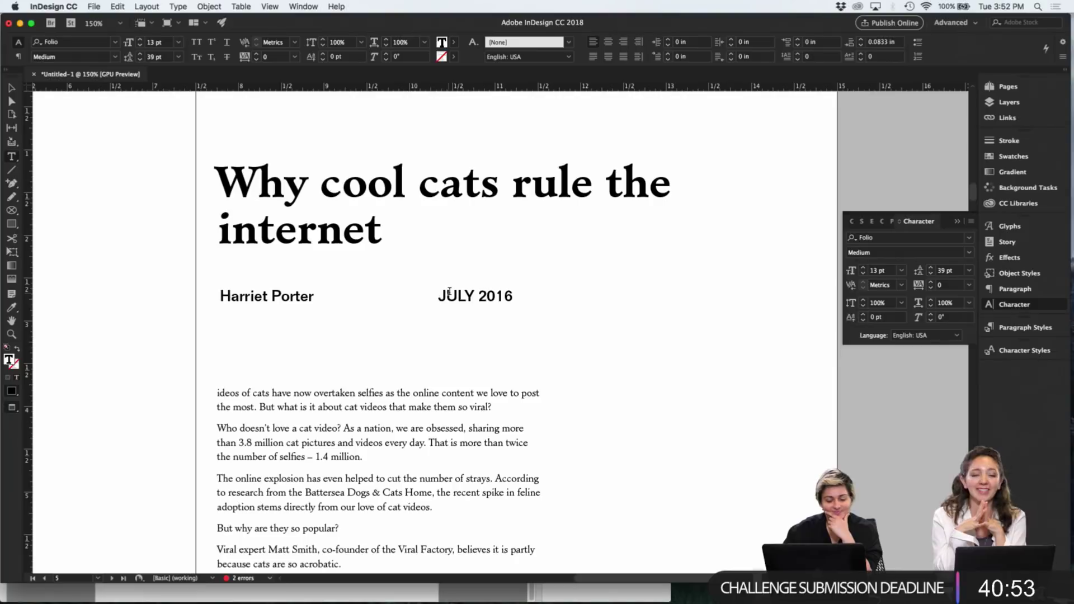
pyautogui.doubleClick(457, 293)
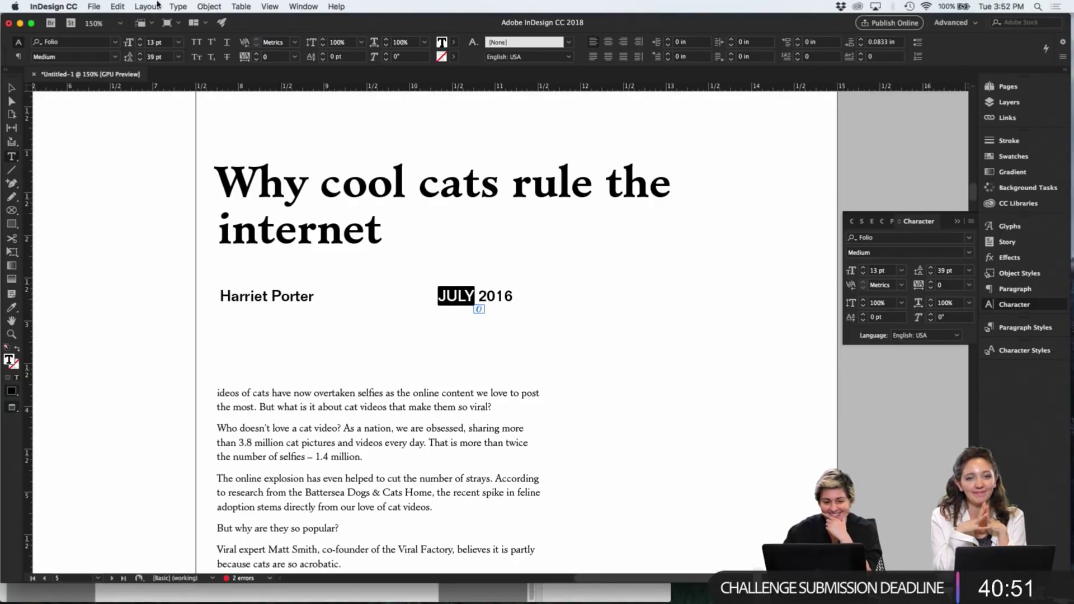
pyautogui.click(178, 6)
pyautogui.moveTo(318, 169)
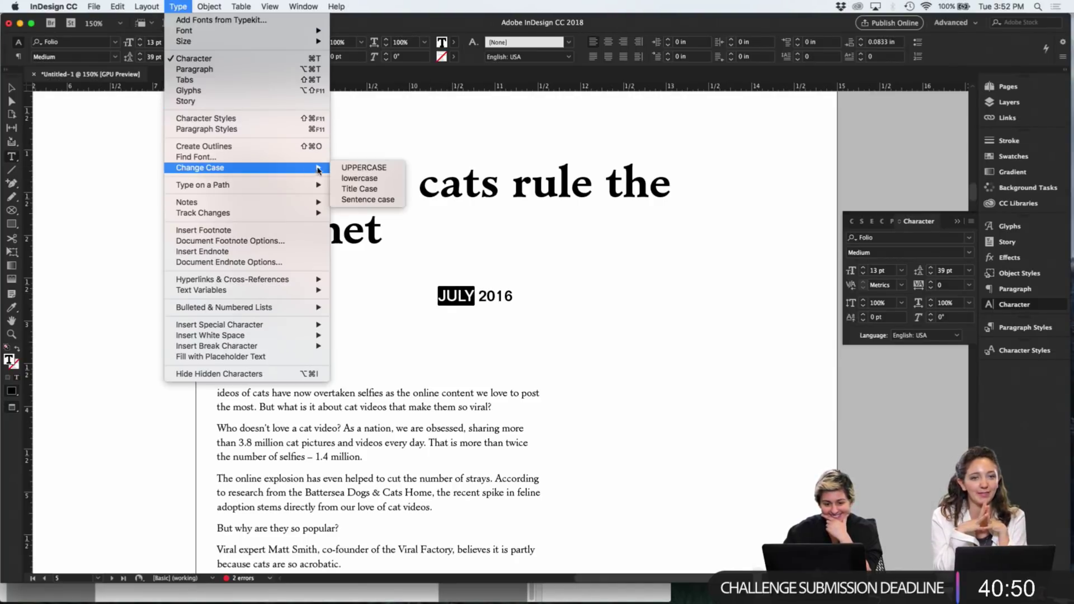
pyautogui.click(359, 189)
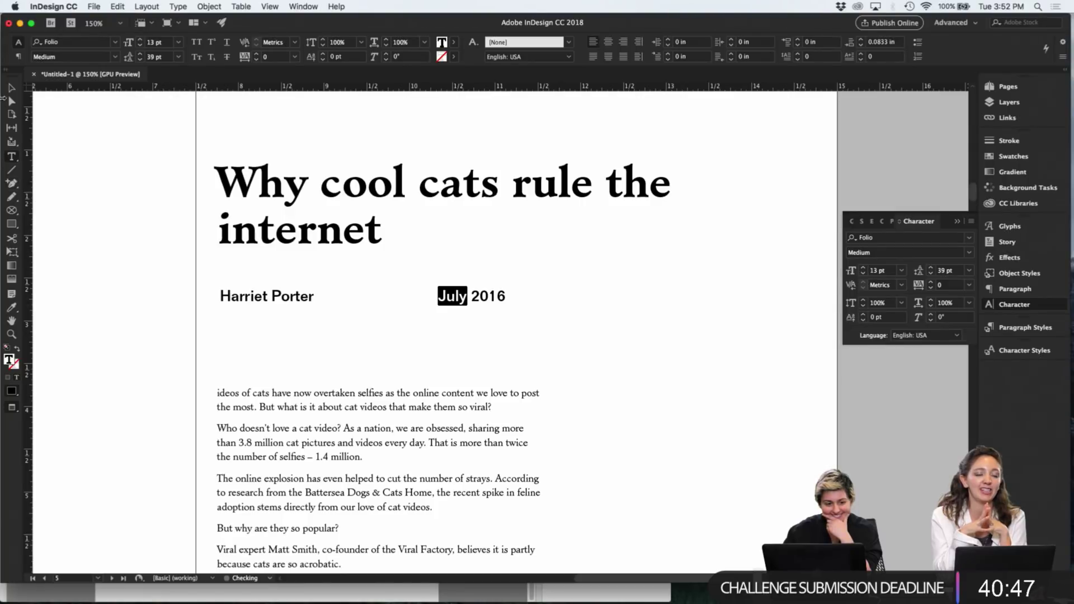
# Add a comma after the month and a closing period so the date reads "July, 2016."
pyautogui.click(466, 297)
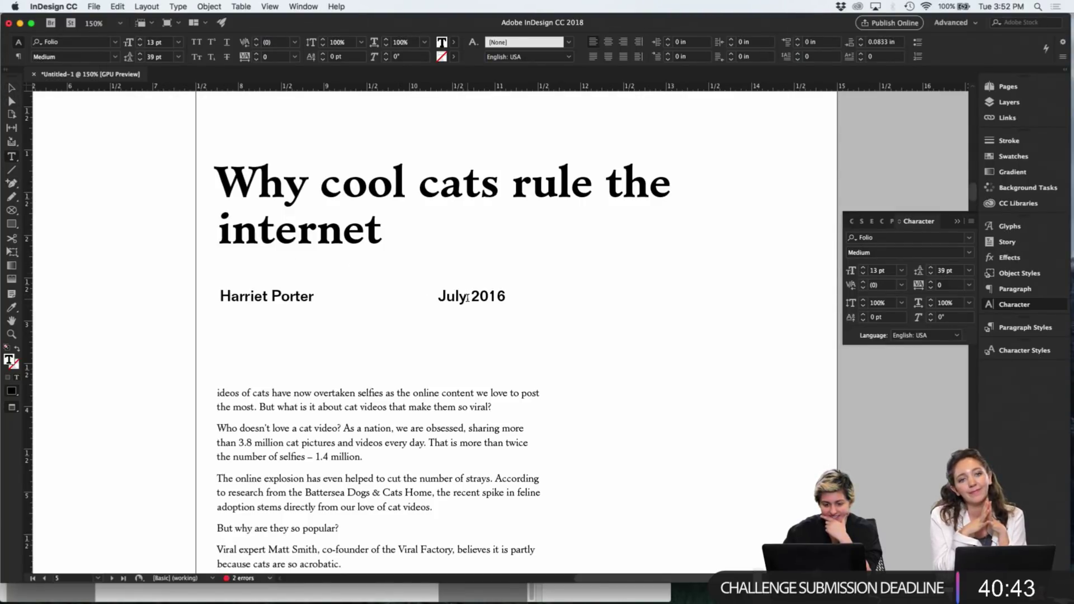
pyautogui.write(',')
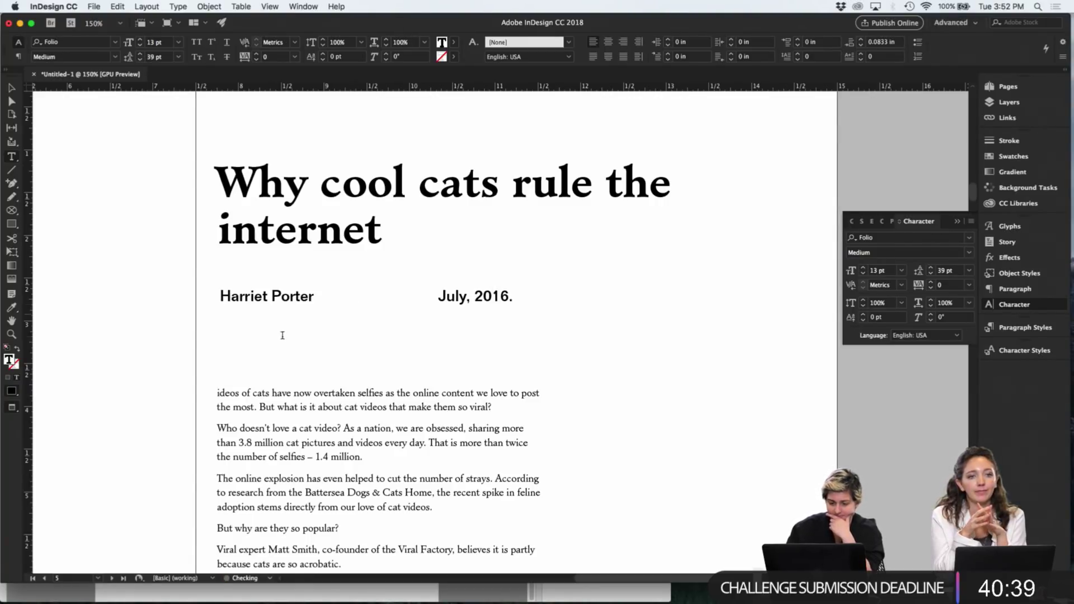
pyautogui.click(11, 88)
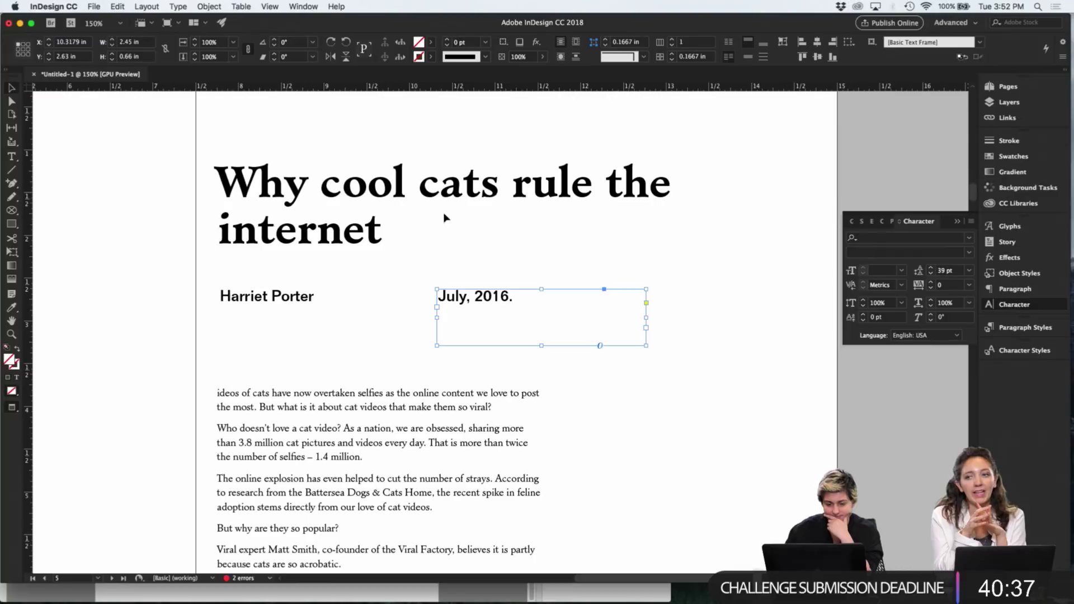
# Move the headline "Why cool cats rule the internet" from the right page to the top margin corner of the left page
pyautogui.click(650, 413)
pyautogui.press('super+0')
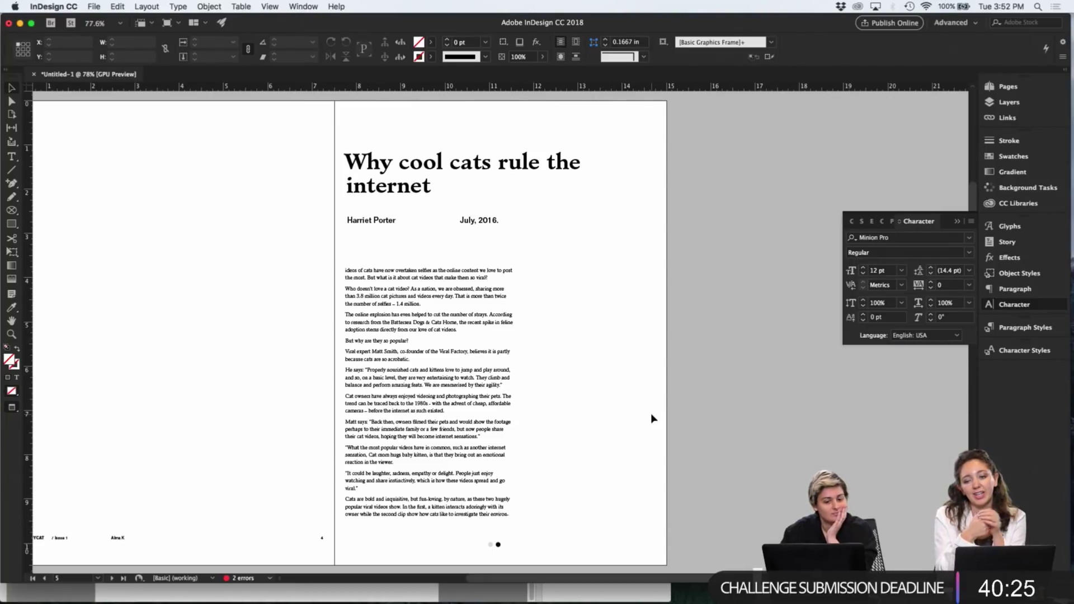
pyautogui.hscroll(-5, 651, 415)
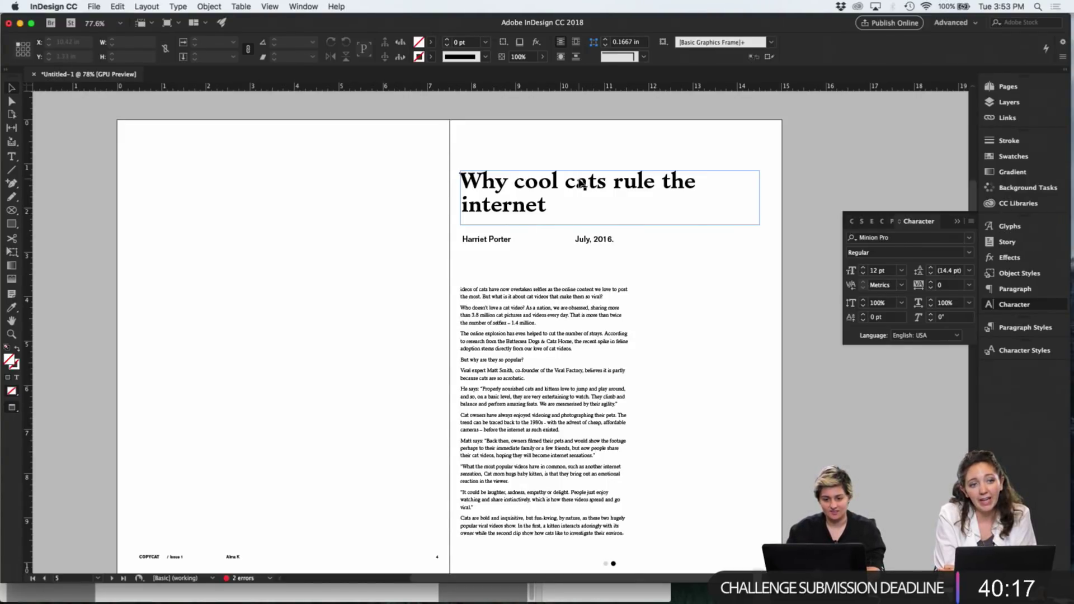
pyautogui.moveTo(582, 185); pyautogui.dragTo(256, 159)
pyautogui.press('w')
pyautogui.press('w')
pyautogui.click(268, 235)
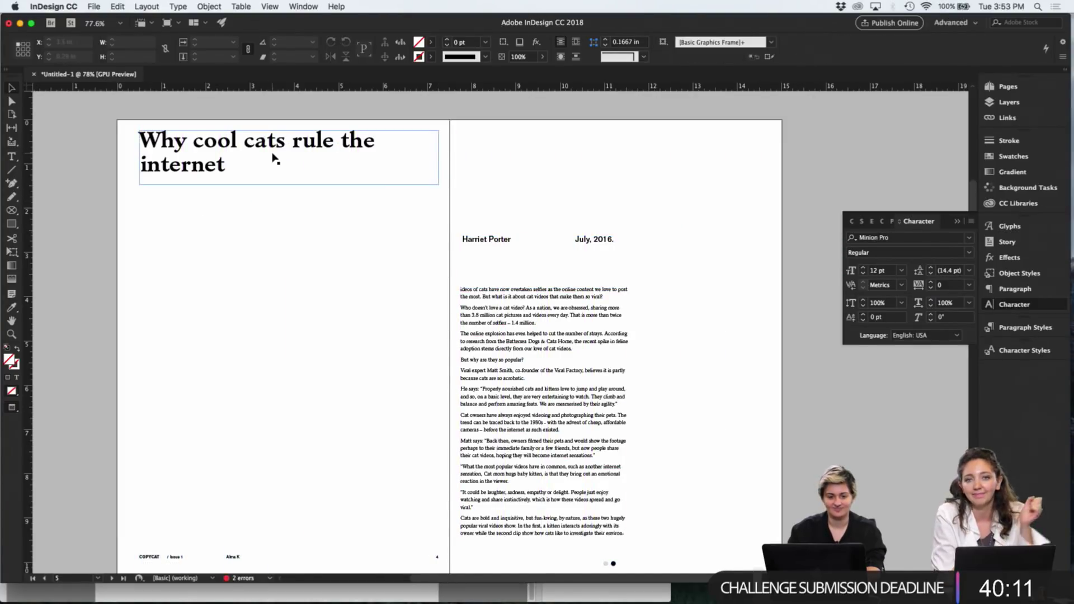
pyautogui.click(271, 161)
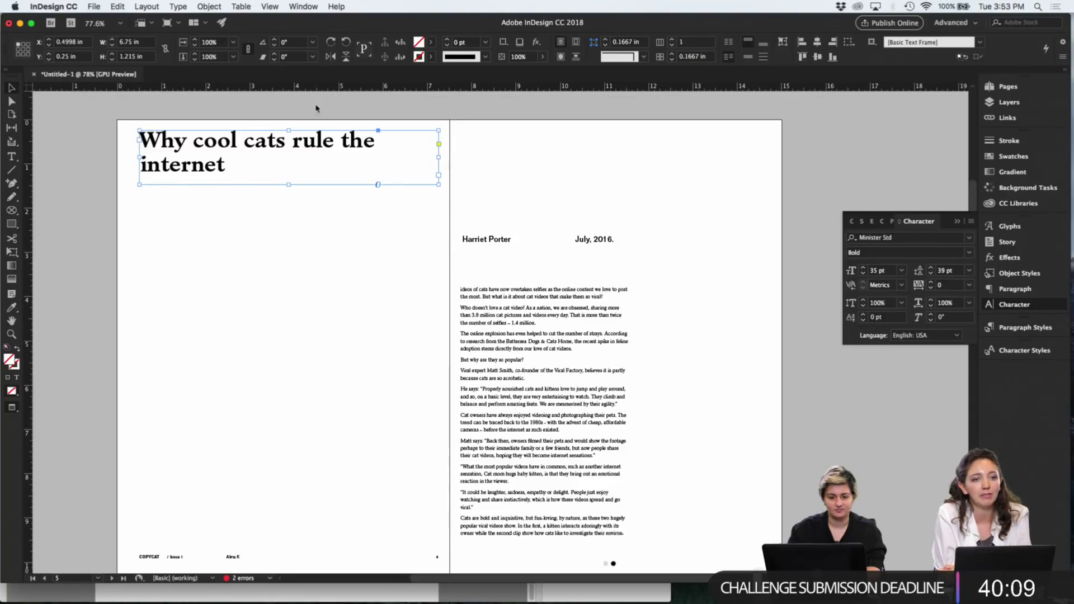
pyautogui.click(554, 273)
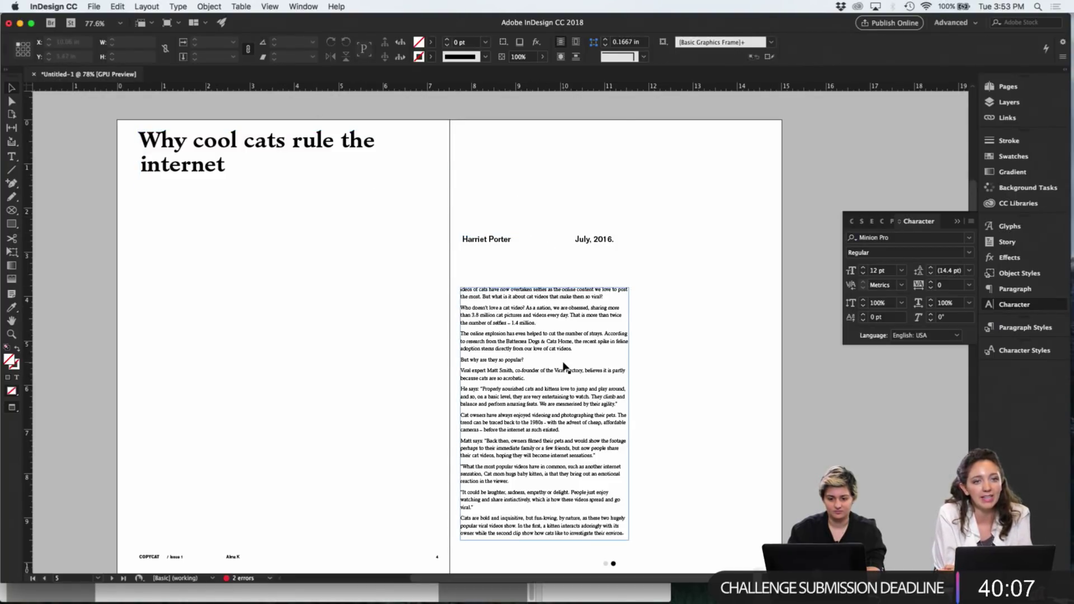
# Move the article body text frame under the headline on the left page and extend it downward to about 6.4 in tall
pyautogui.press('w')
pyautogui.moveTo(565, 366); pyautogui.dragTo(244, 313)
pyautogui.moveTo(223, 486); pyautogui.dragTo(223, 523)
pyautogui.press('w')
pyautogui.click(407, 470)
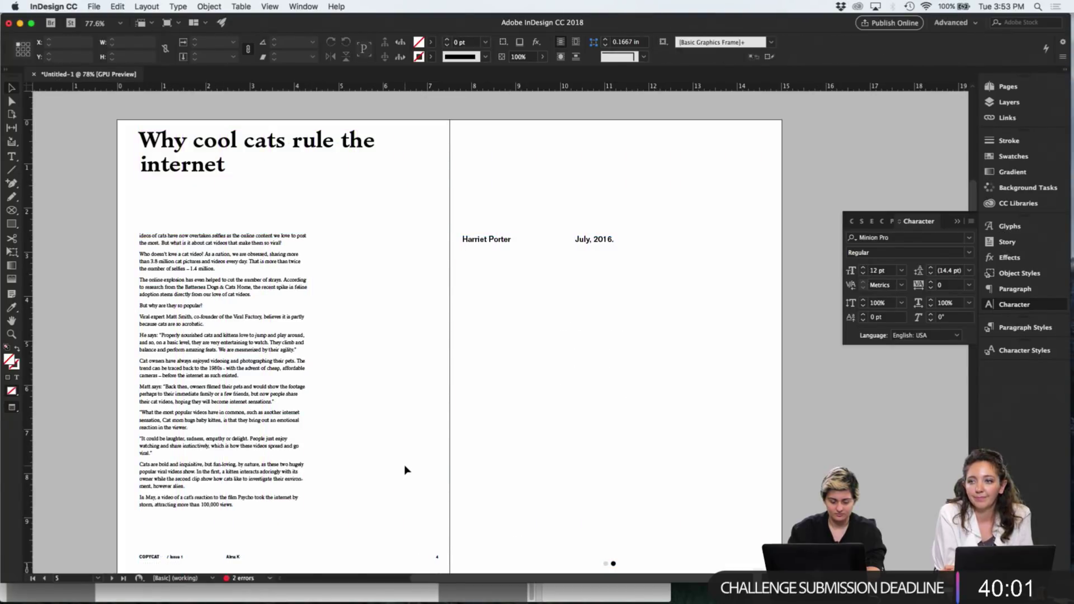
# Merge the paragraphs starting "Who doesn't love a cat video?" and "Viral expert" into their preceding paragraphs, separated by a space
pyautogui.press('super+equal')
pyautogui.press('super+equal')
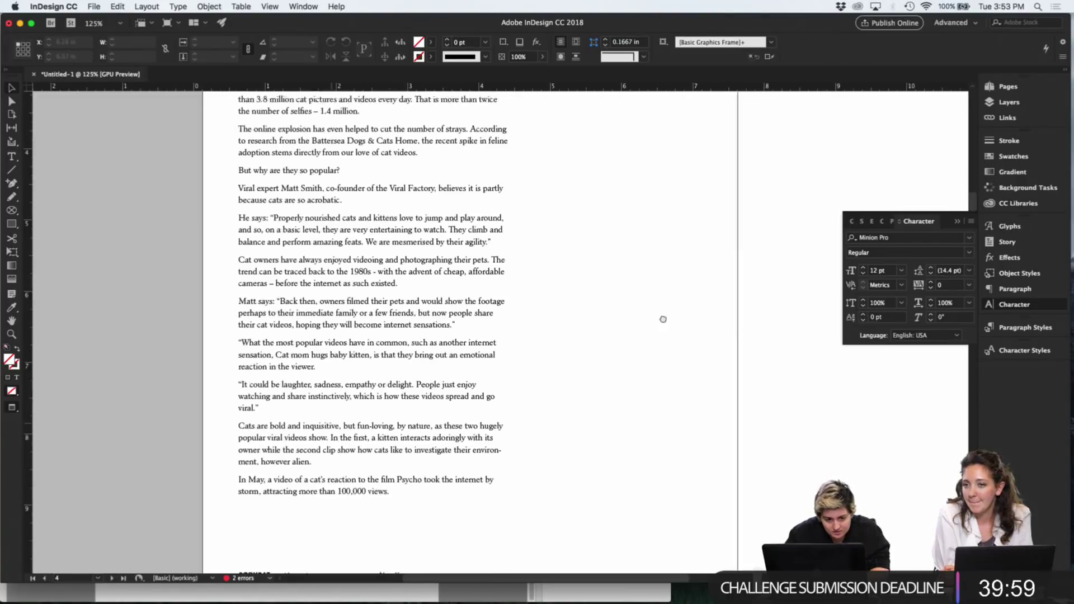
pyautogui.moveTo(662, 317); pyautogui.dragTo(724, 430)
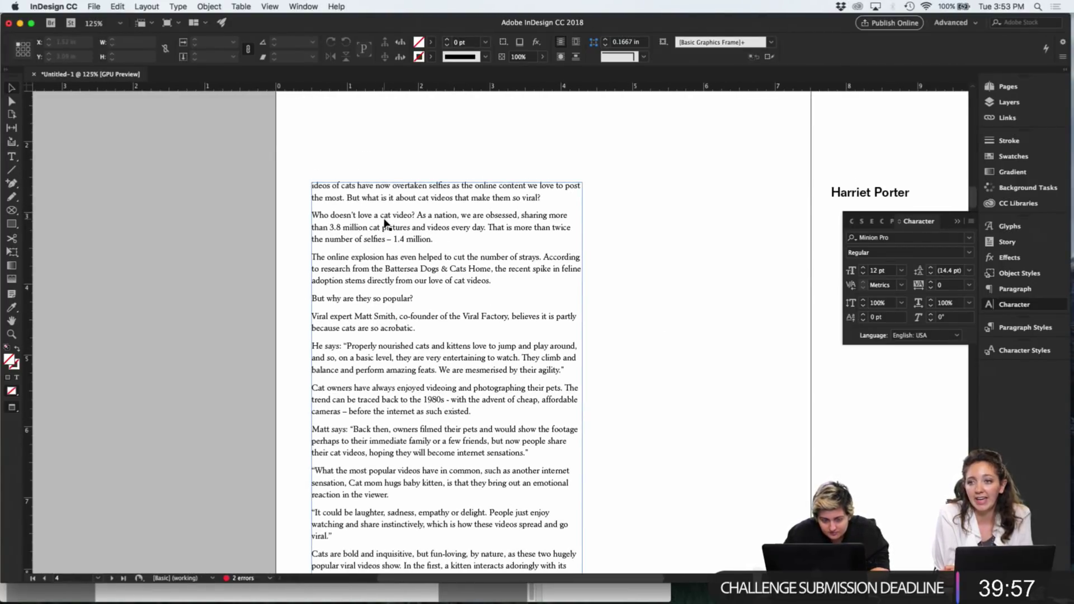
pyautogui.press('t')
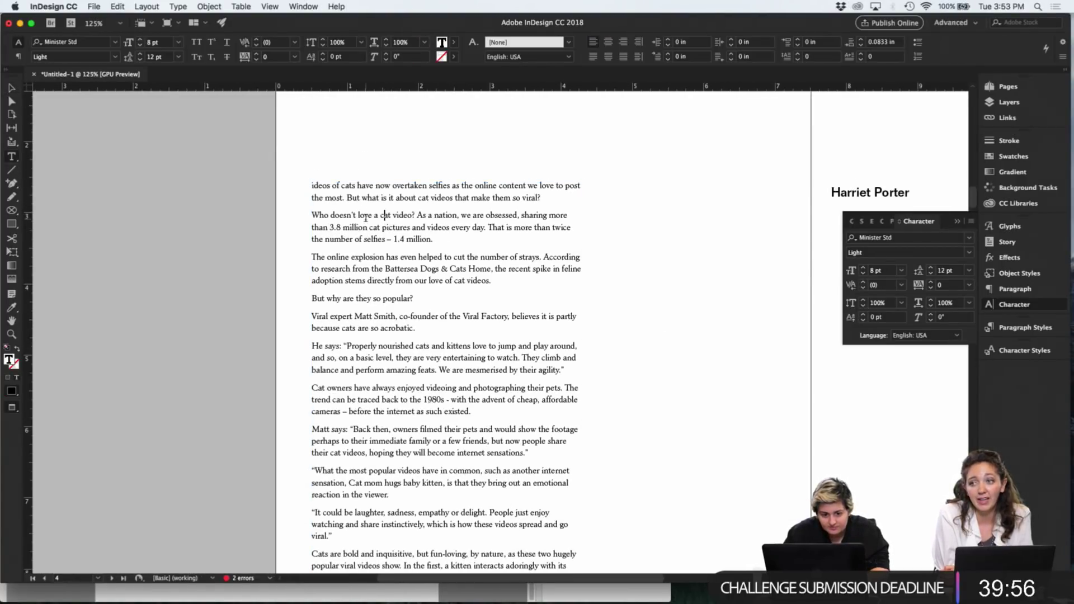
pyautogui.click(313, 215)
pyautogui.press('BackSpace')
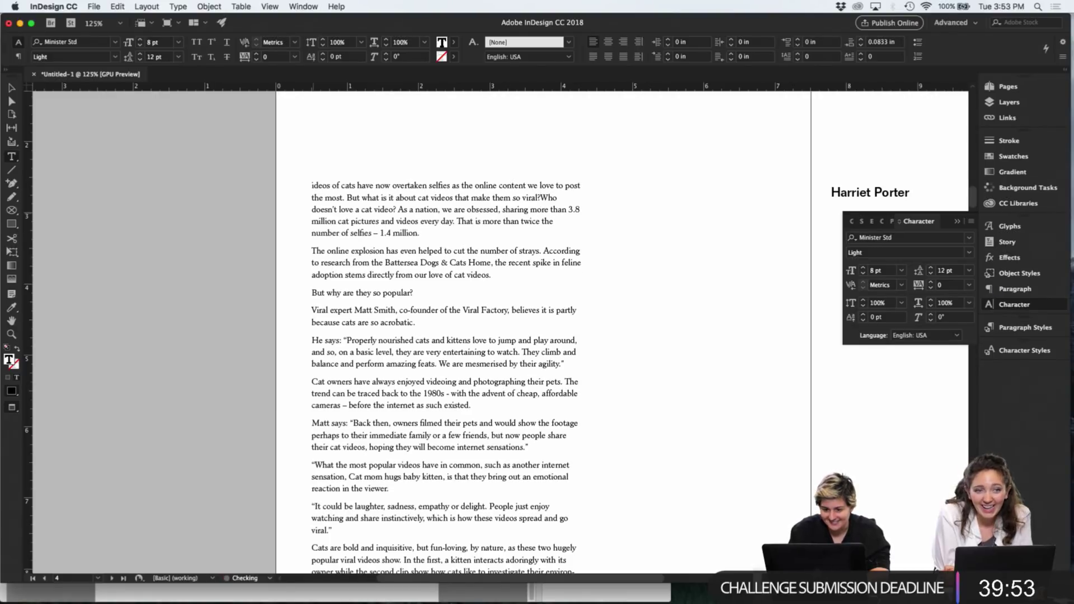
pyautogui.click(312, 310)
pyautogui.press('BackSpace')
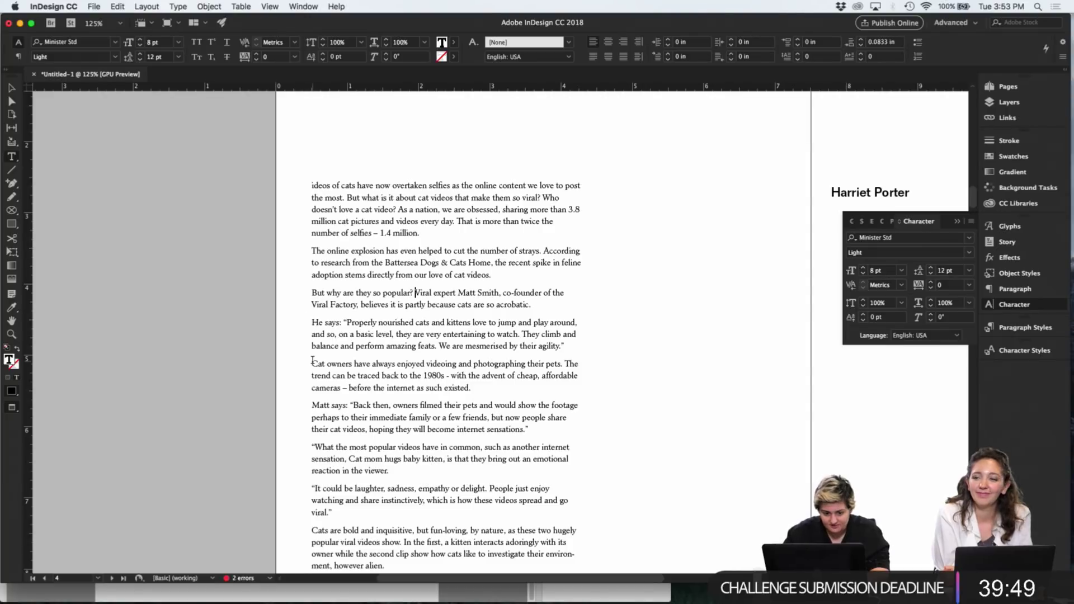
# Join the "Cat owners have always enjoyed" and "What the most popular videos" paragraphs to the ones before them, keeping the opening quotation mark
pyautogui.click(313, 364)
pyautogui.press('BackSpace')
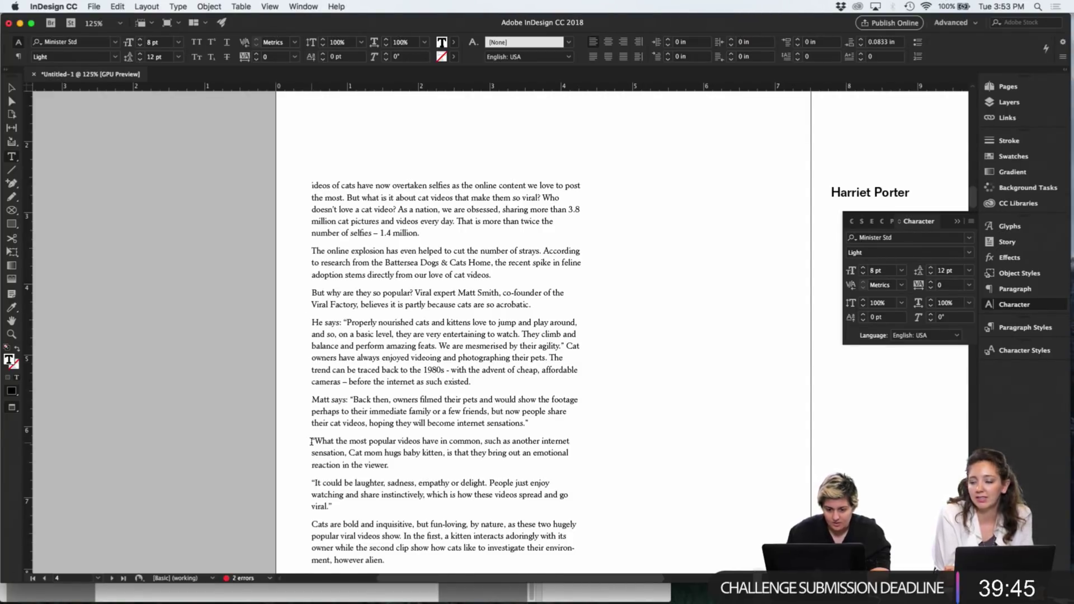
pyautogui.click(311, 441)
pyautogui.press('BackSpace')
pyautogui.write('"')
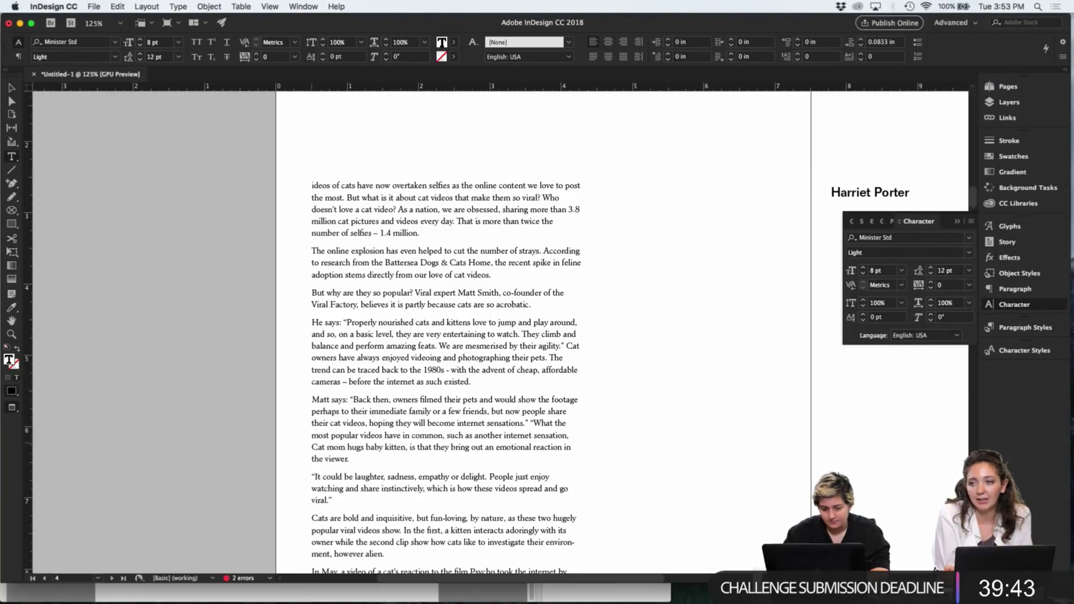
# Run the "Cats are bold and inquisitive" and "But why are they so popular?" paragraphs on from the preceding ones, with spaces between
pyautogui.click(311, 517)
pyautogui.press('BackSpace')
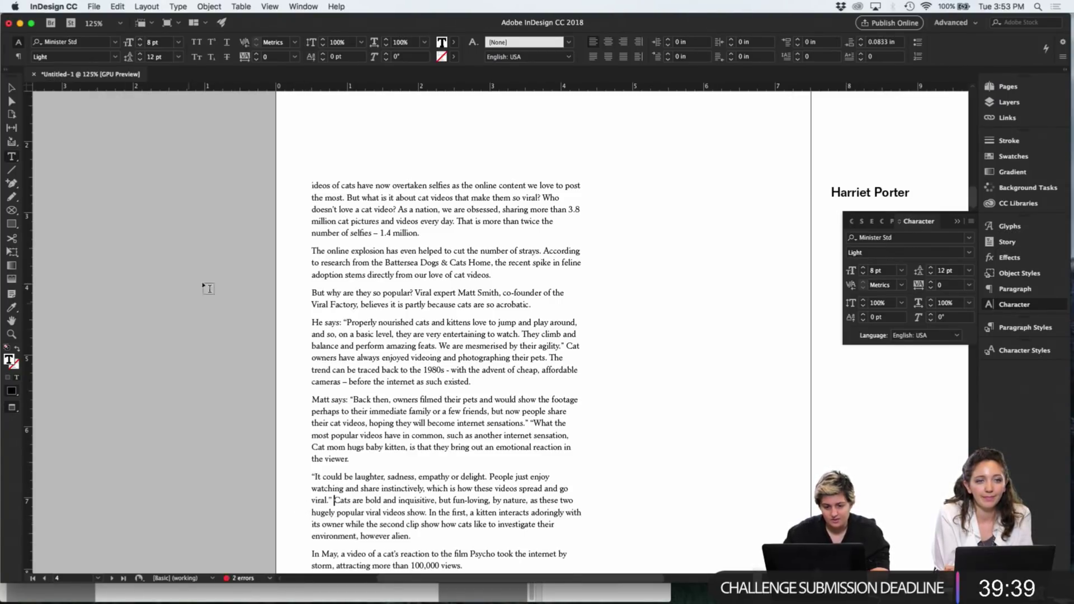
pyautogui.click(310, 292)
pyautogui.press('BackSpace')
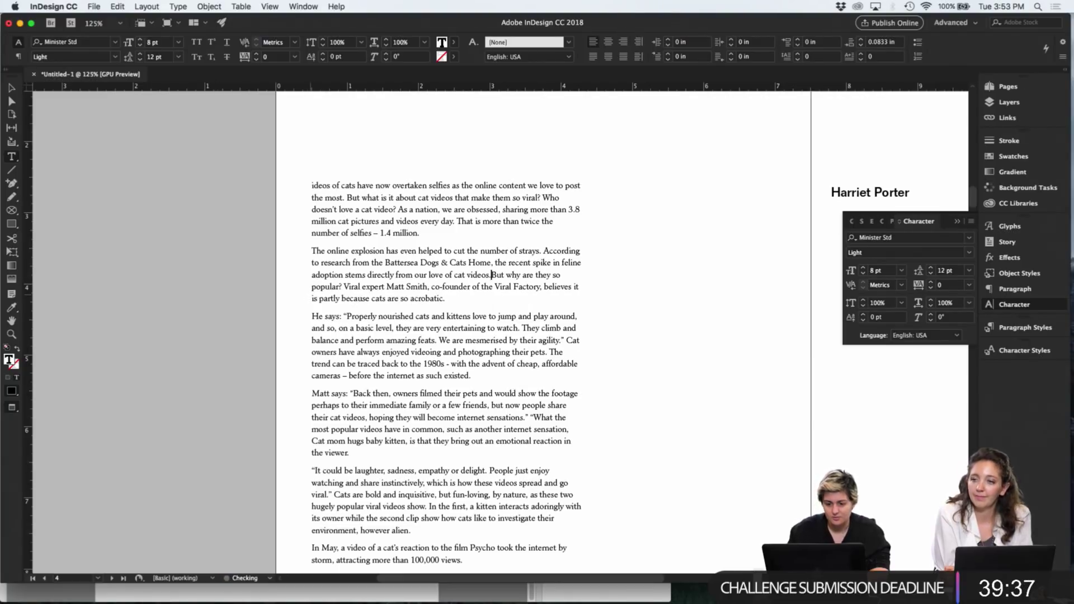
# Merge the closing paragraphs starting "Just as no two video clips" and "A healthy, well-fed cat" into the "In May" paragraph
pyautogui.scroll(-5, 293, 310)
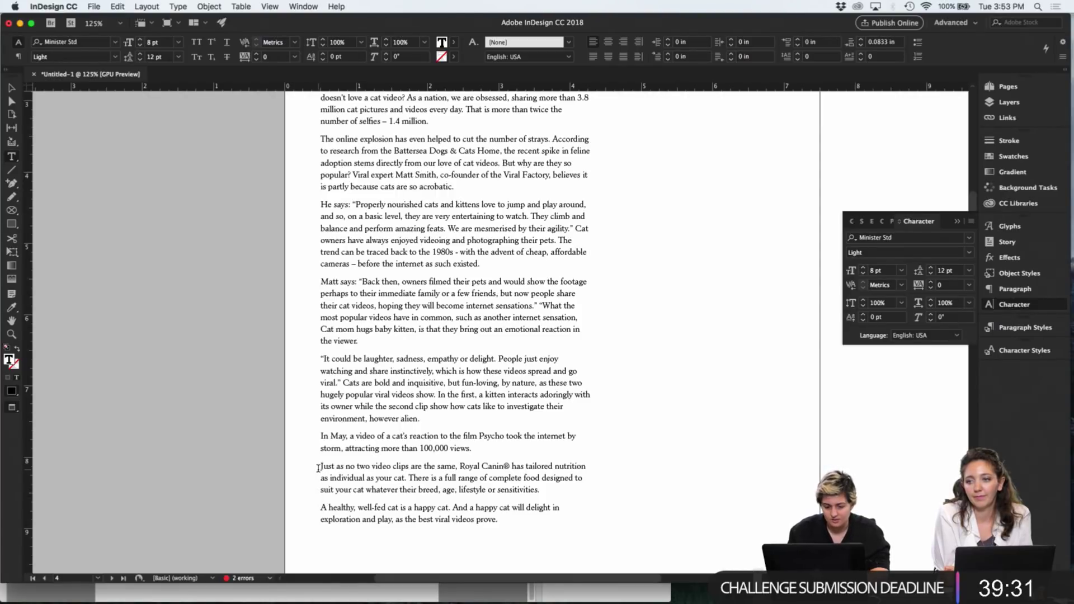
pyautogui.click(318, 467)
pyautogui.press('BackSpace')
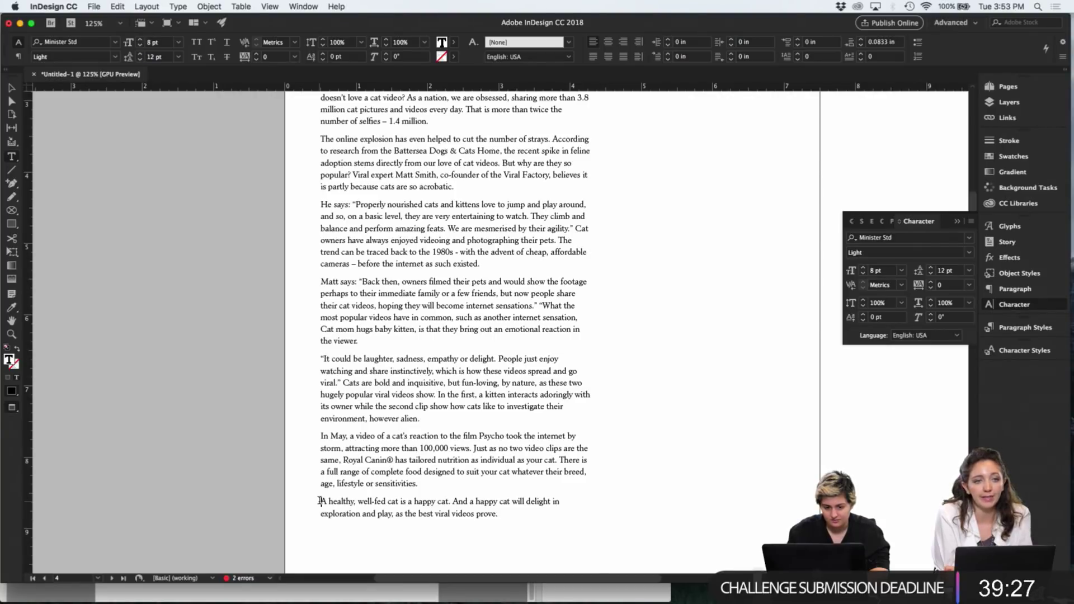
pyautogui.click(321, 501)
pyautogui.press('BackSpace')
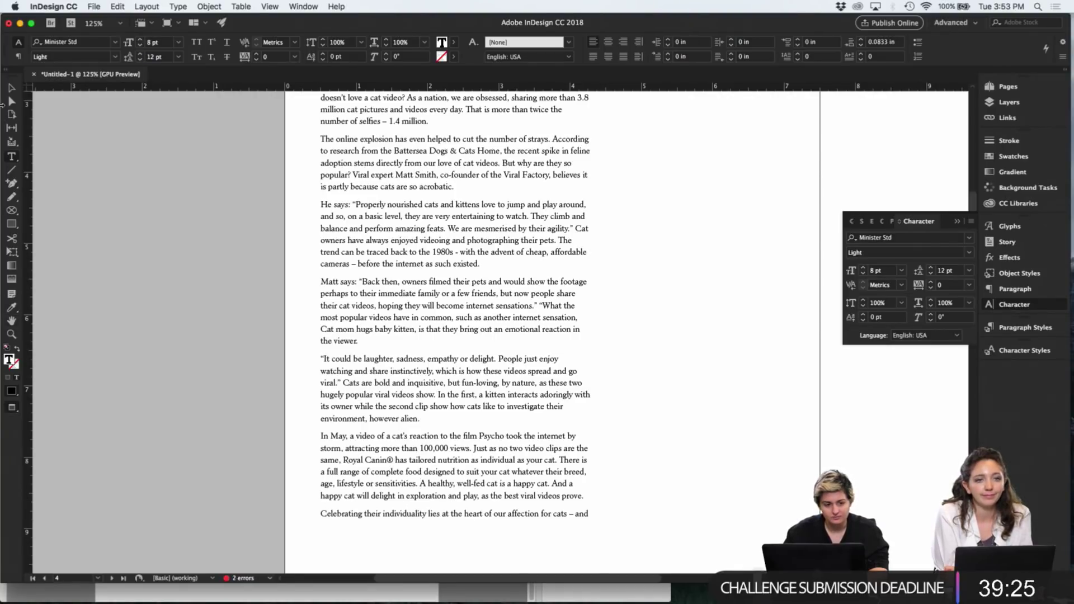
# Move the body text frame to the outer side of the right page, at about X 10.87 in and Y 2.57 in
pyautogui.click(10, 90)
pyautogui.click(707, 367)
pyautogui.press('super+minus')
pyautogui.press('super+minus')
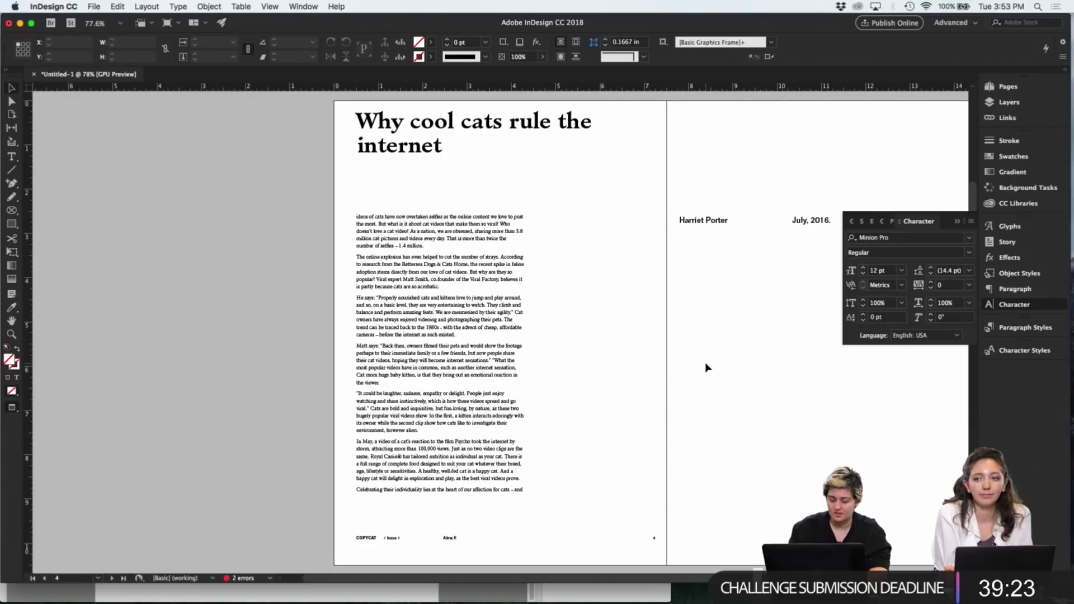
pyautogui.moveTo(708, 382); pyautogui.dragTo(575, 388)
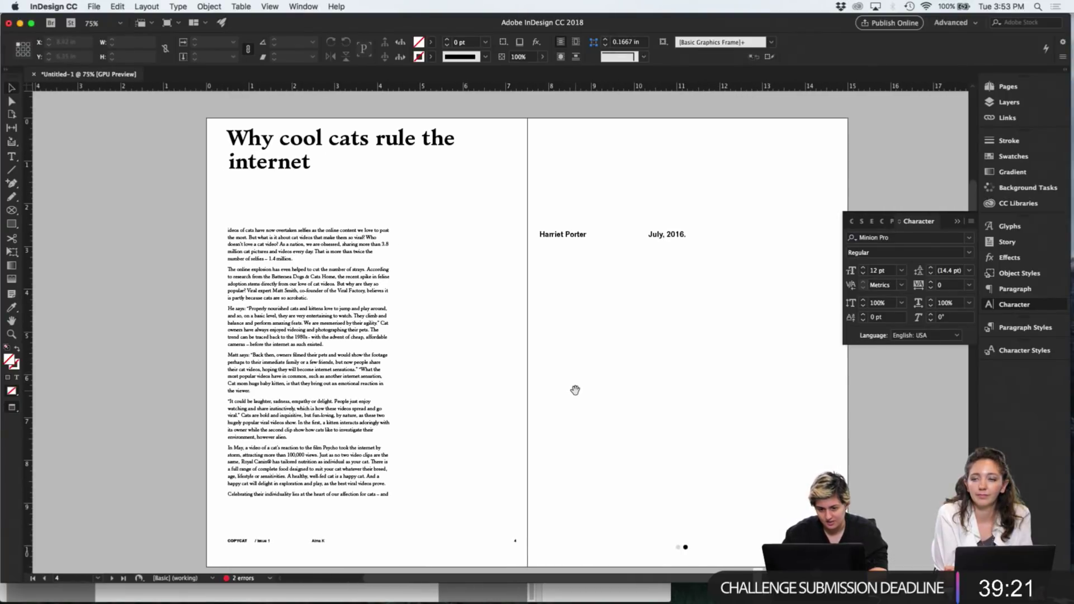
pyautogui.moveTo(391, 374); pyautogui.dragTo(813, 374)
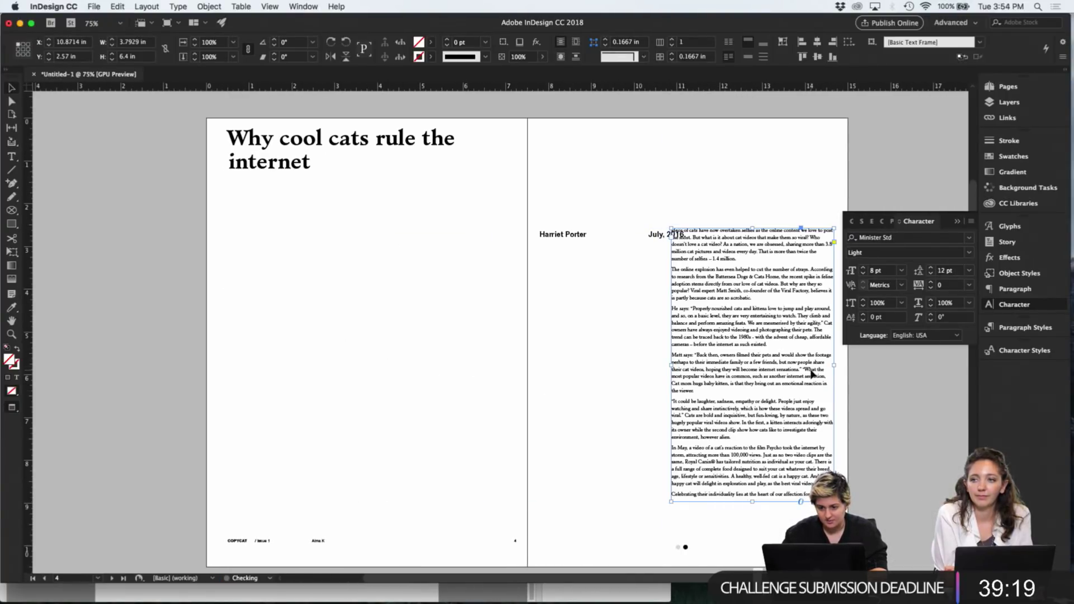
pyautogui.click(581, 386)
# Preview the cat pictures in the Other subfolder of Images and choose AdobeStock_115874505.jpeg for placing
pyautogui.press('super+d')
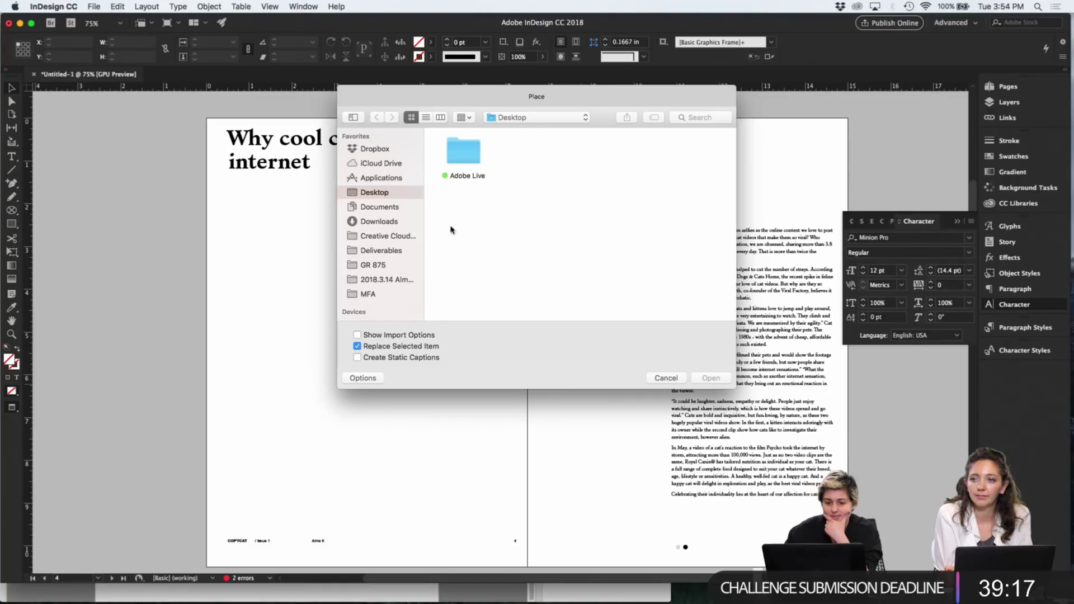
pyautogui.doubleClick(470, 158)
pyautogui.doubleClick(470, 158)
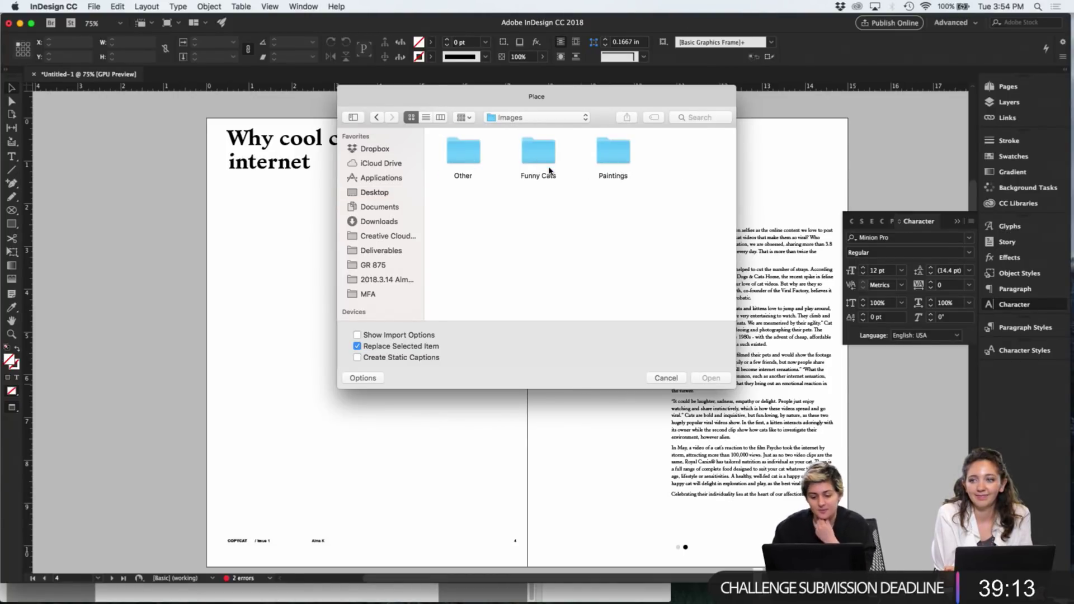
pyautogui.doubleClick(470, 155)
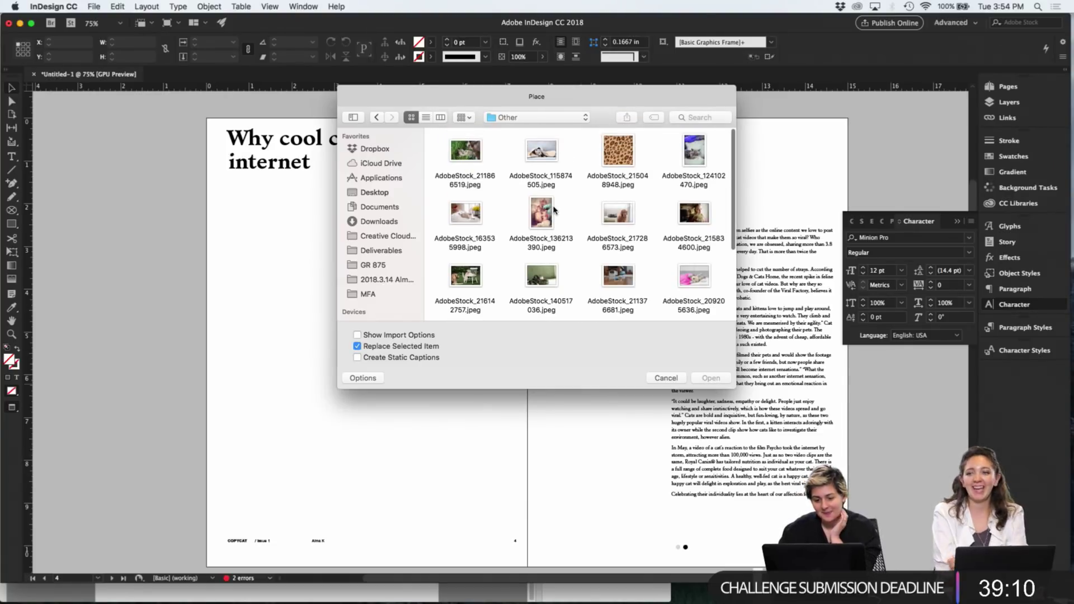
pyautogui.click(470, 159)
pyautogui.press('space')
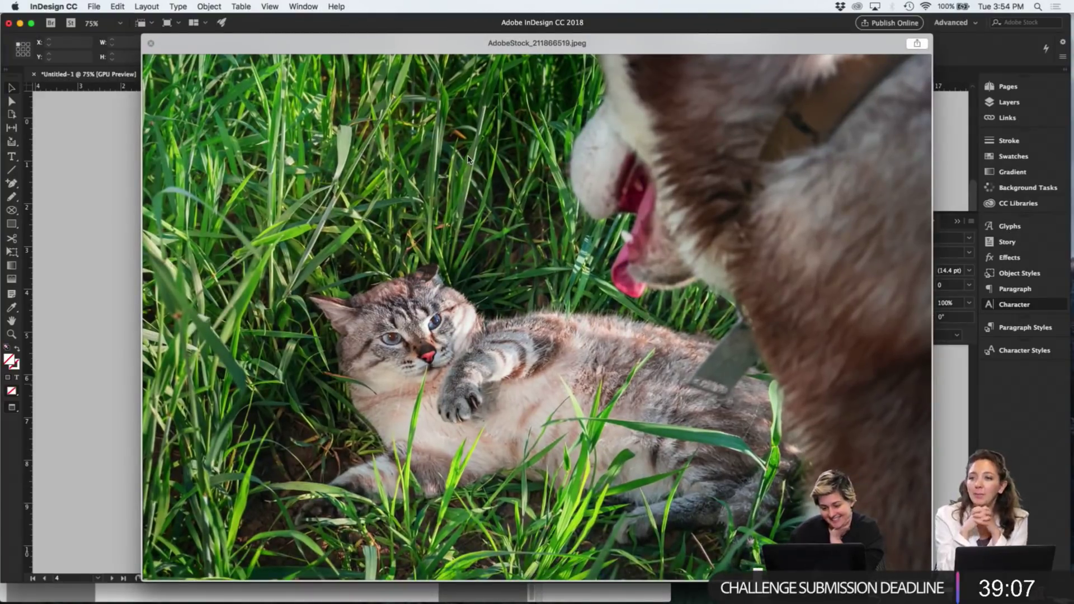
pyautogui.press('Right')
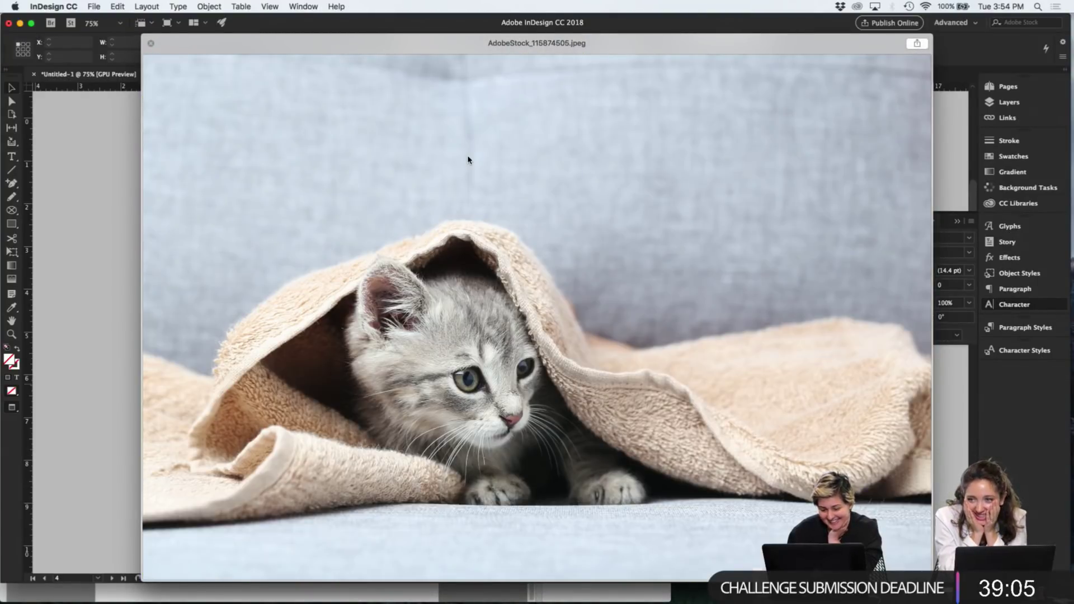
pyautogui.press('Right')
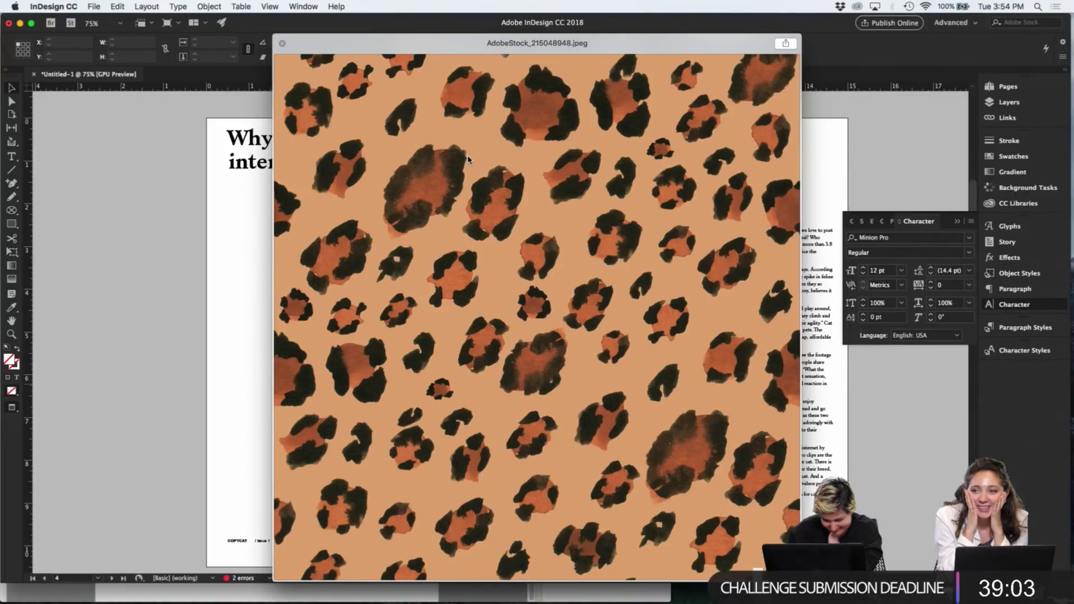
pyautogui.press('Left')
pyautogui.press('space')
pyautogui.press('Return')
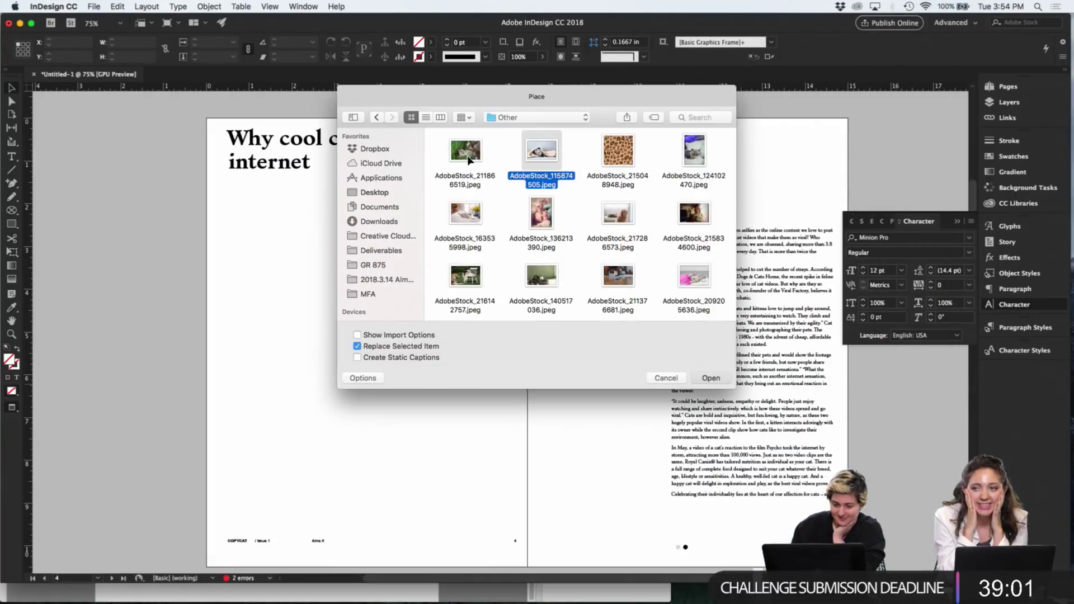
# Place the kitten photo below the headline on the left page, spanning the full width between the margins
pyautogui.press('w')
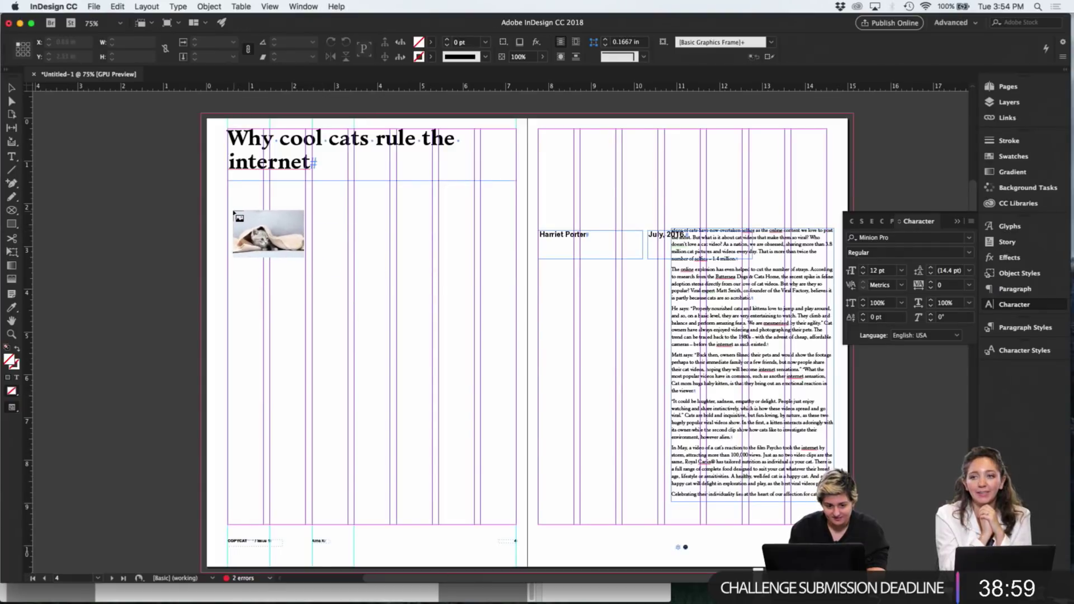
pyautogui.moveTo(227, 203); pyautogui.dragTo(516, 275)
pyautogui.click(558, 305)
pyautogui.press('w')
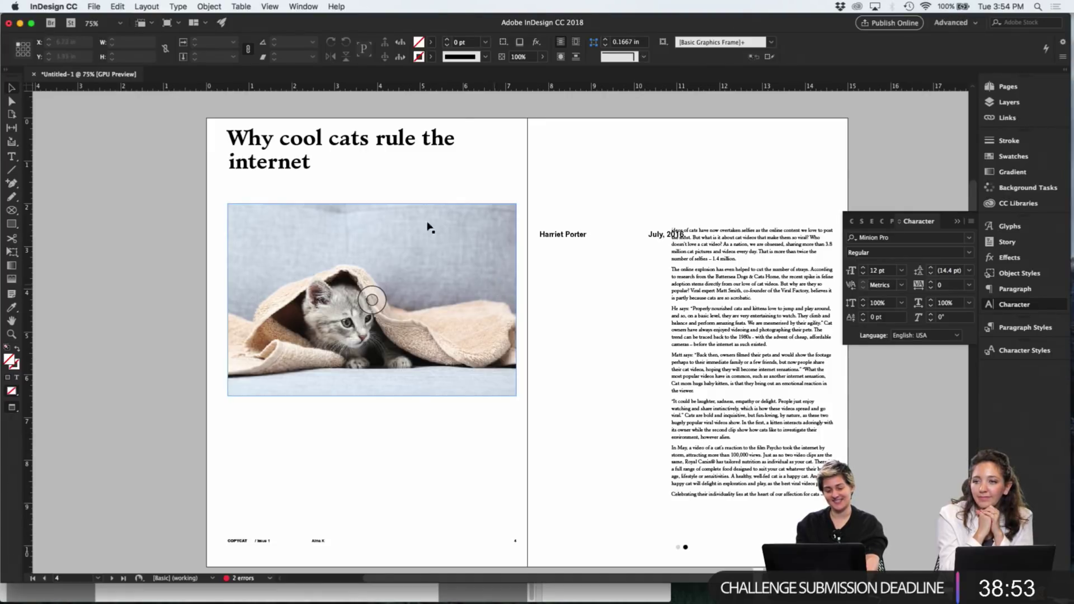
# Extend the headline frame to about 3.04 in tall and set its text to 55 pt with 59 pt leading
pyautogui.click(363, 149)
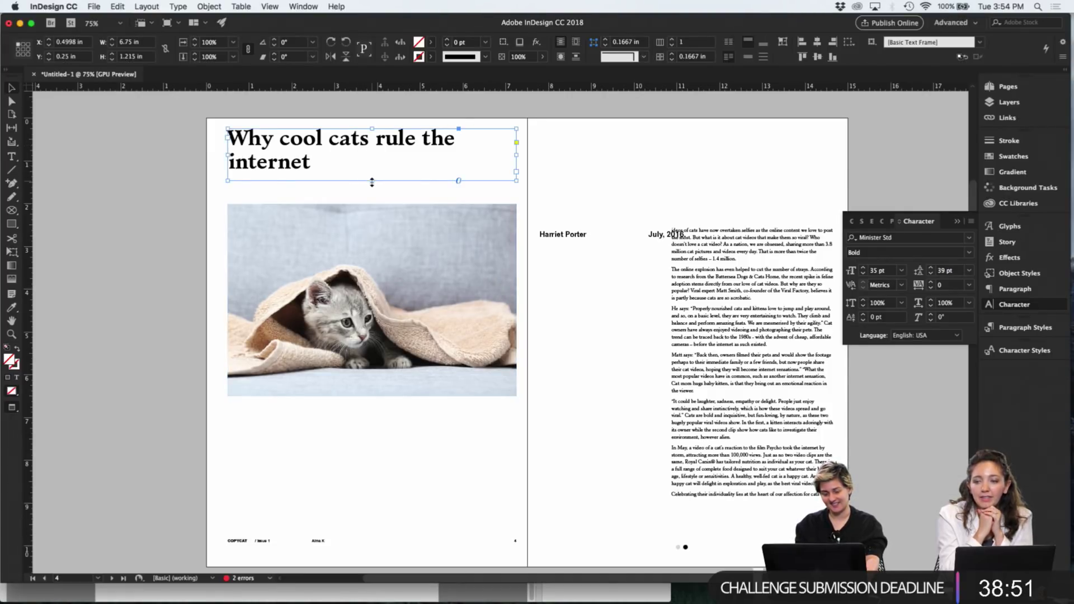
pyautogui.moveTo(372, 180); pyautogui.dragTo(376, 259)
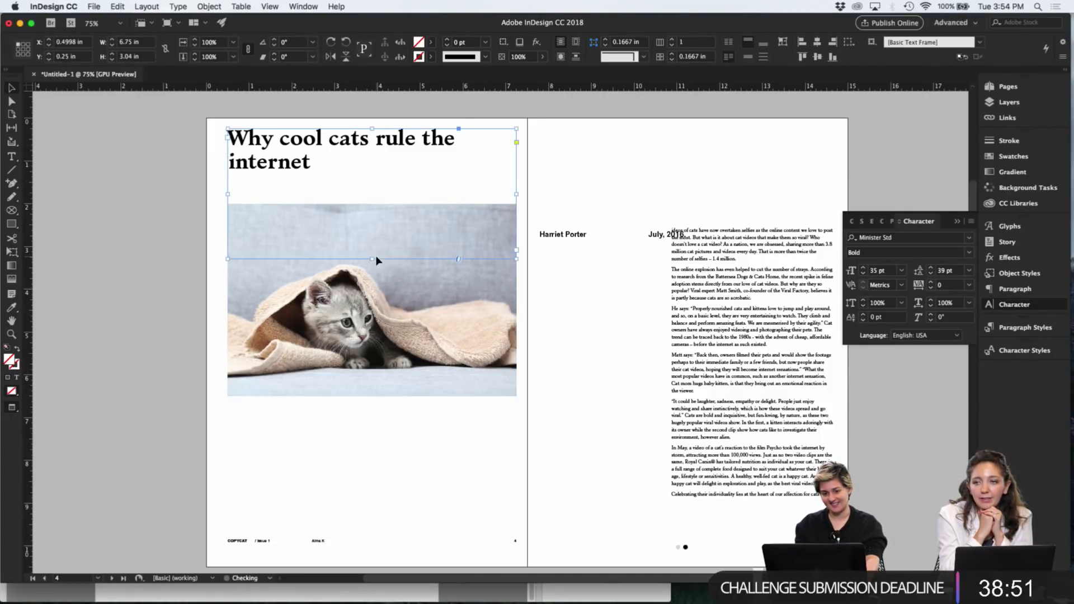
pyautogui.click(873, 271)
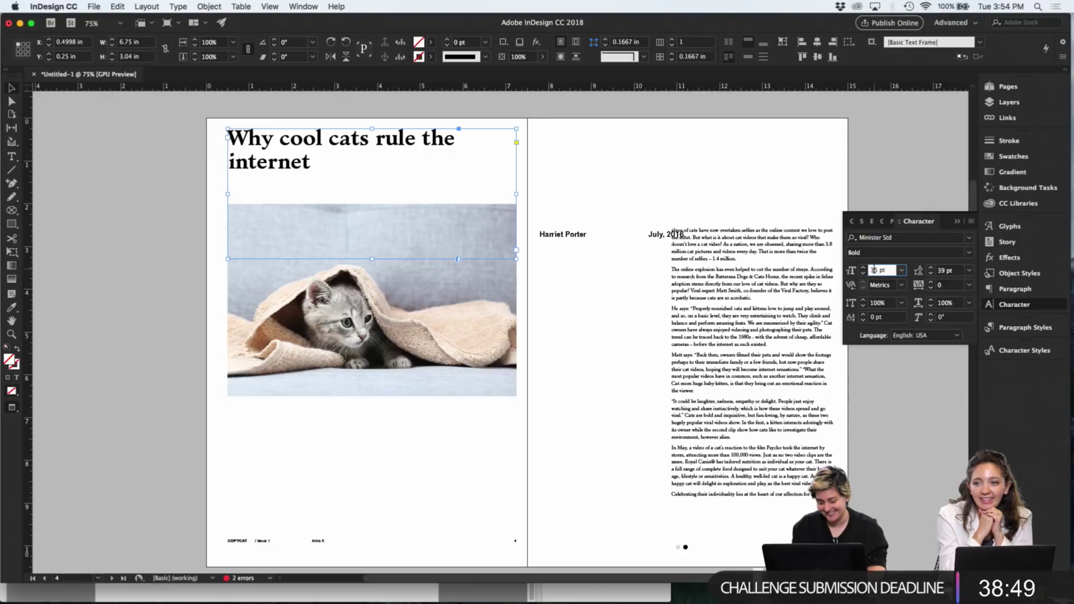
pyautogui.click(942, 271)
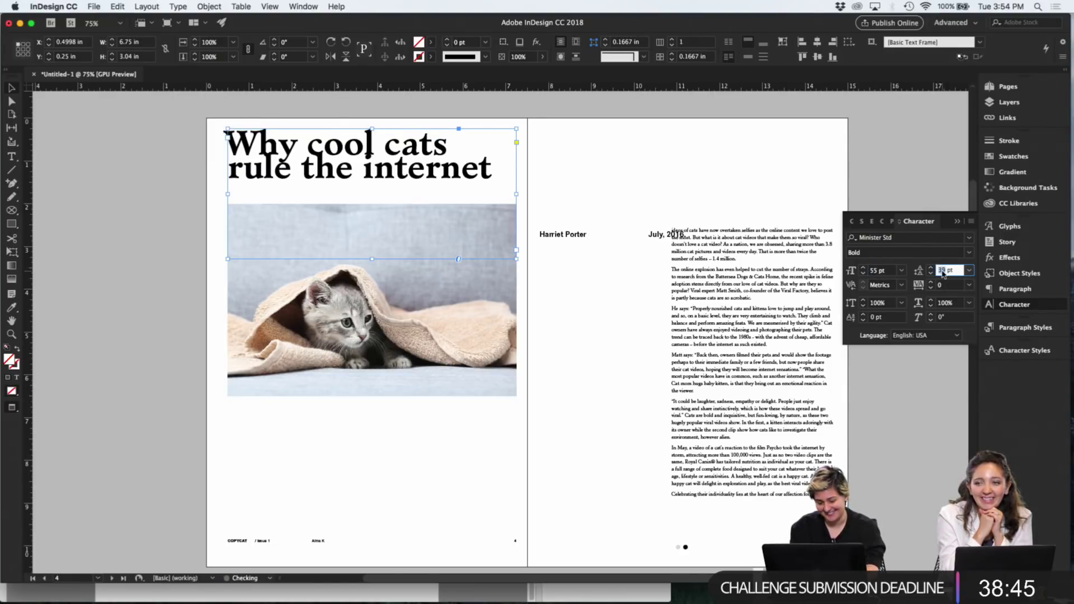
pyautogui.write('59')
pyautogui.press('Return')
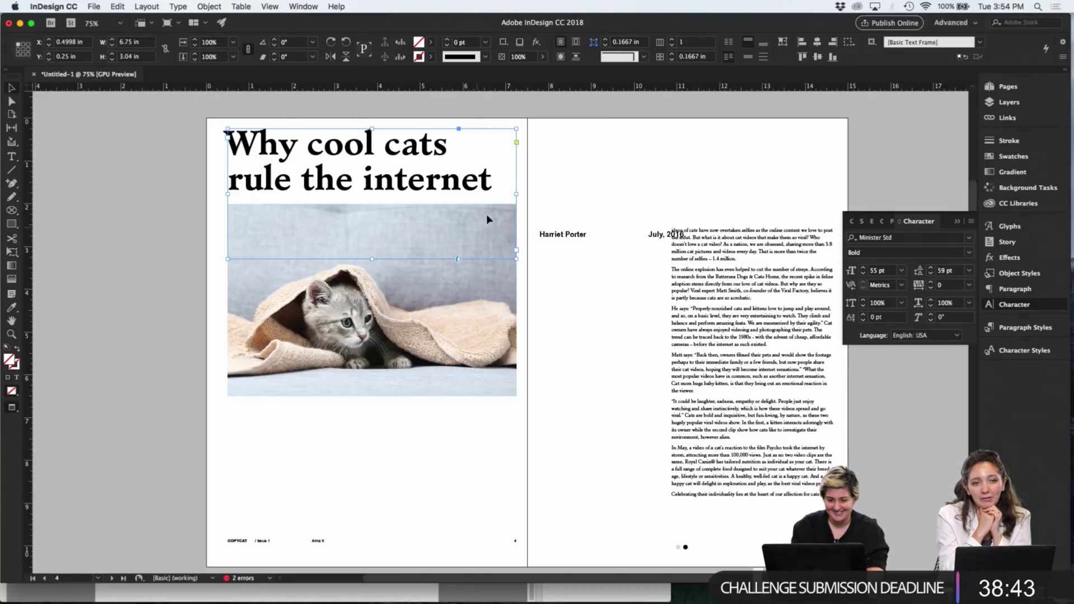
# Move the author byline and date frames directly beneath the kitten photo, aligning them to the left page's column guides
pyautogui.click(566, 180)
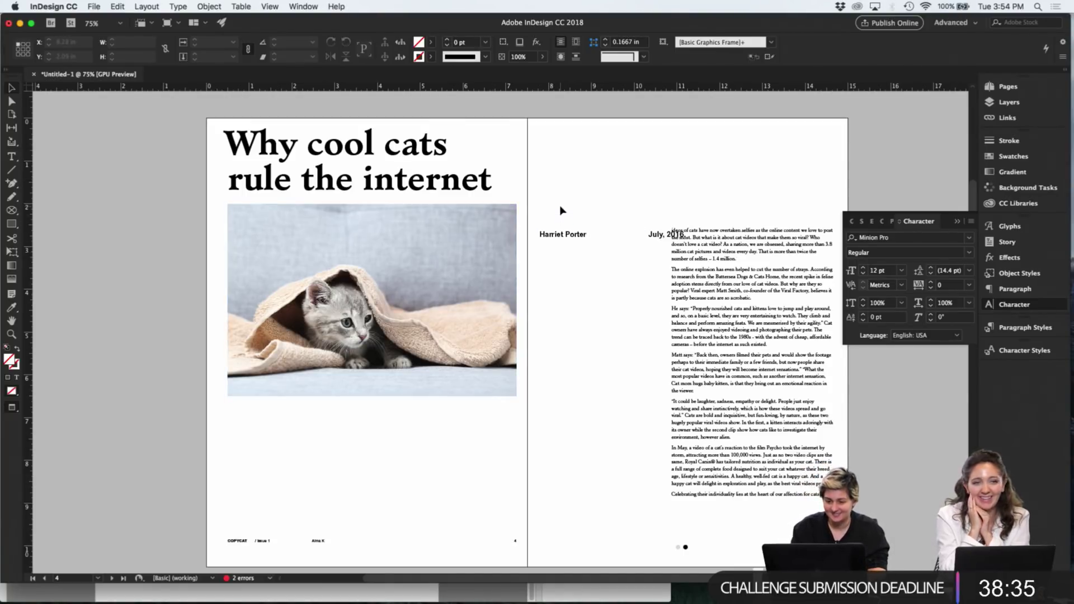
pyautogui.moveTo(559, 206); pyautogui.dragTo(305, 416)
pyautogui.press('w')
pyautogui.click(314, 404)
pyautogui.click(342, 477)
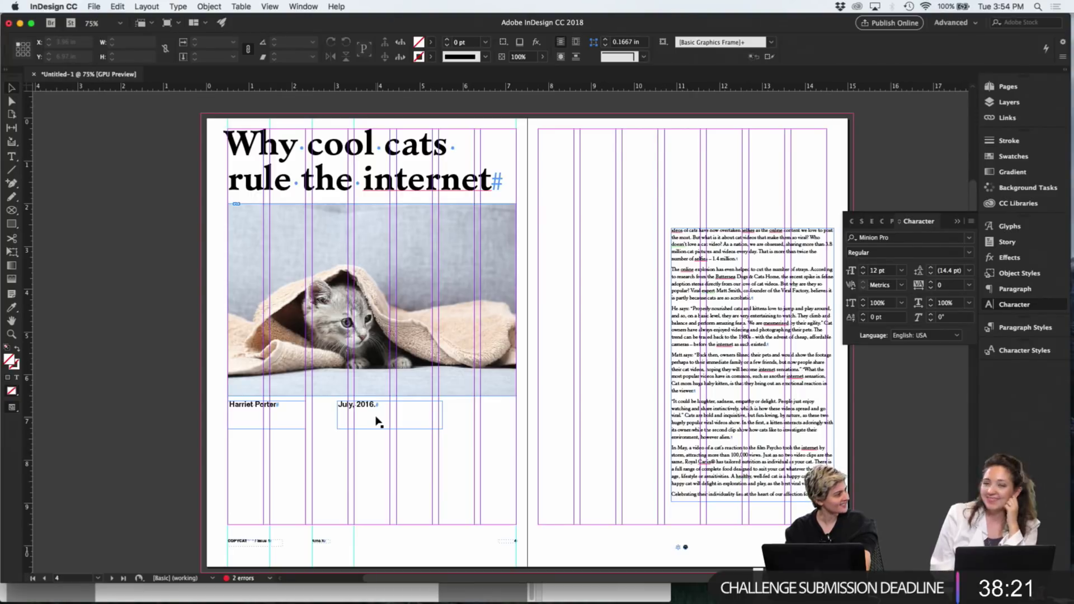
pyautogui.moveTo(379, 423); pyautogui.dragTo(354, 425)
pyautogui.press('w')
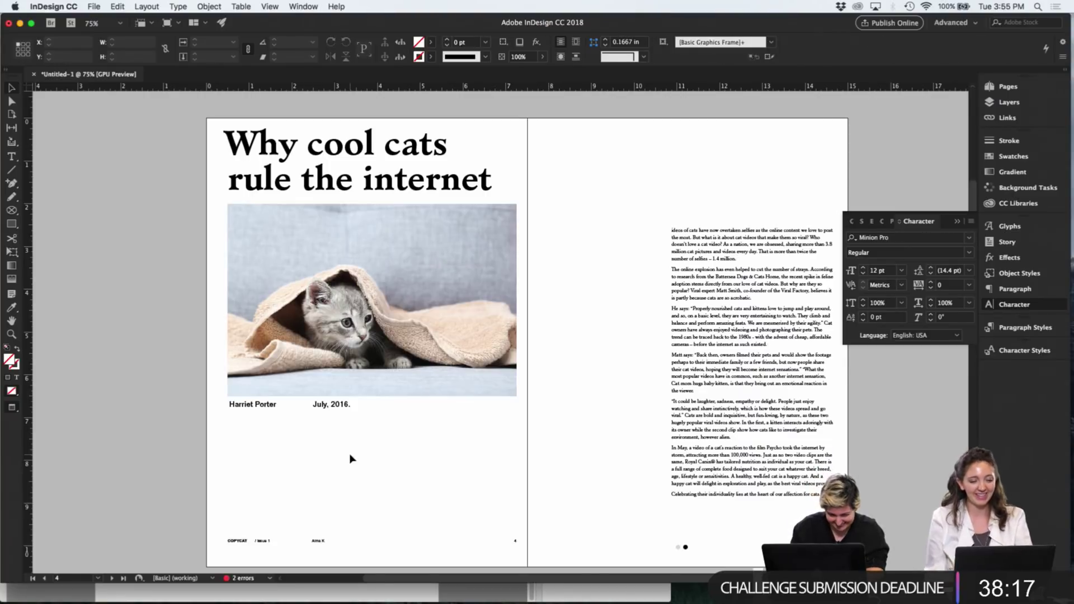
# Move the body text frame to the right page's inner margin, at X 7.75 in and Y 2 in
pyautogui.press('w')
pyautogui.moveTo(728, 315); pyautogui.dragTo(599, 300)
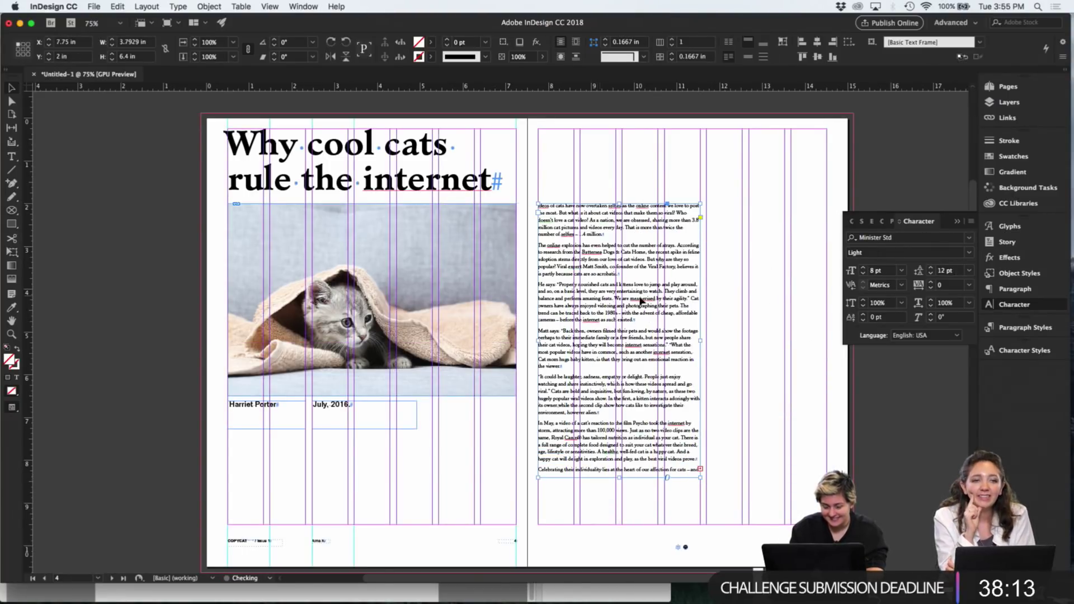
pyautogui.press('w')
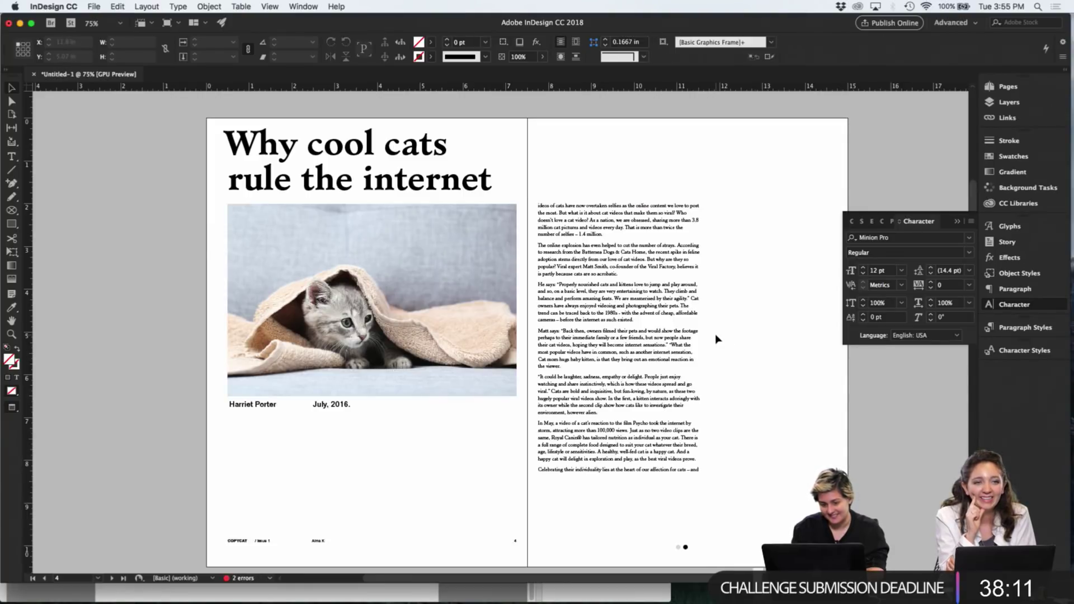
# Change the case of the headline on the left page to uppercase
pyautogui.click(446, 172)
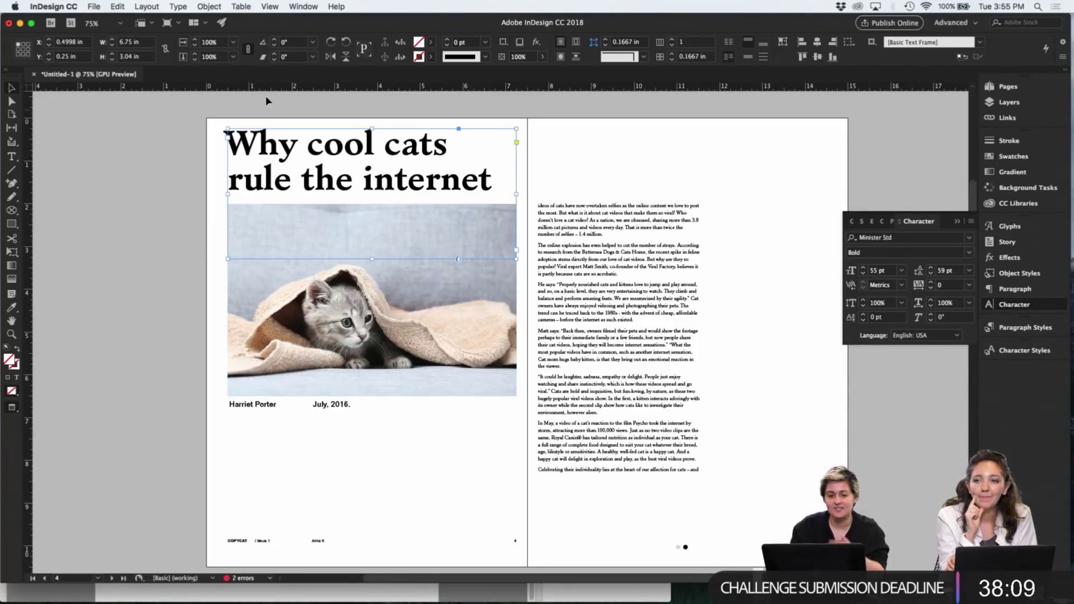
pyautogui.click(178, 6)
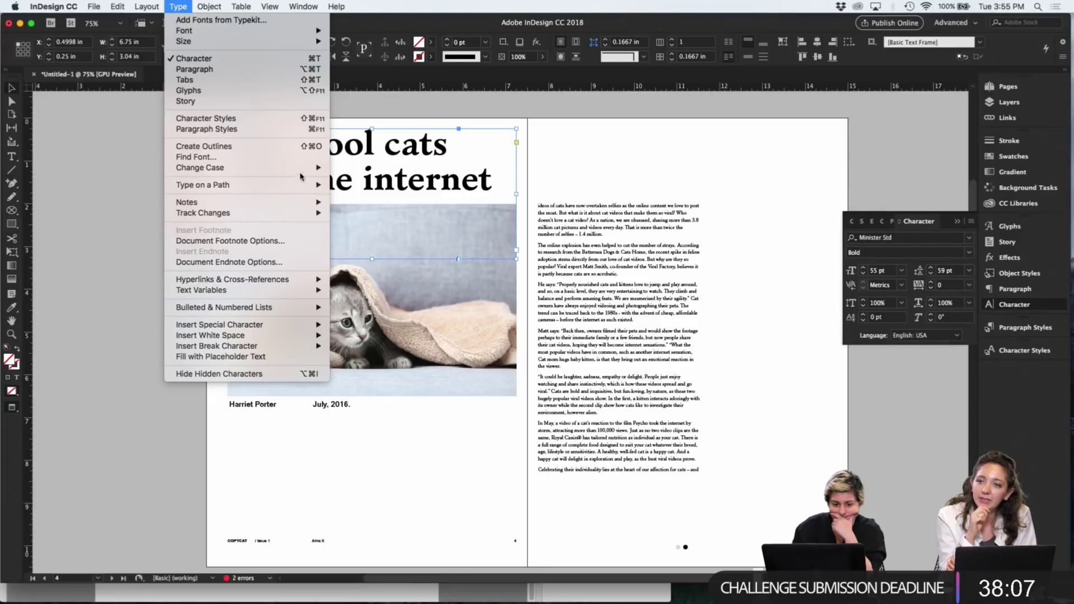
pyautogui.moveTo(305, 170)
pyautogui.click(358, 168)
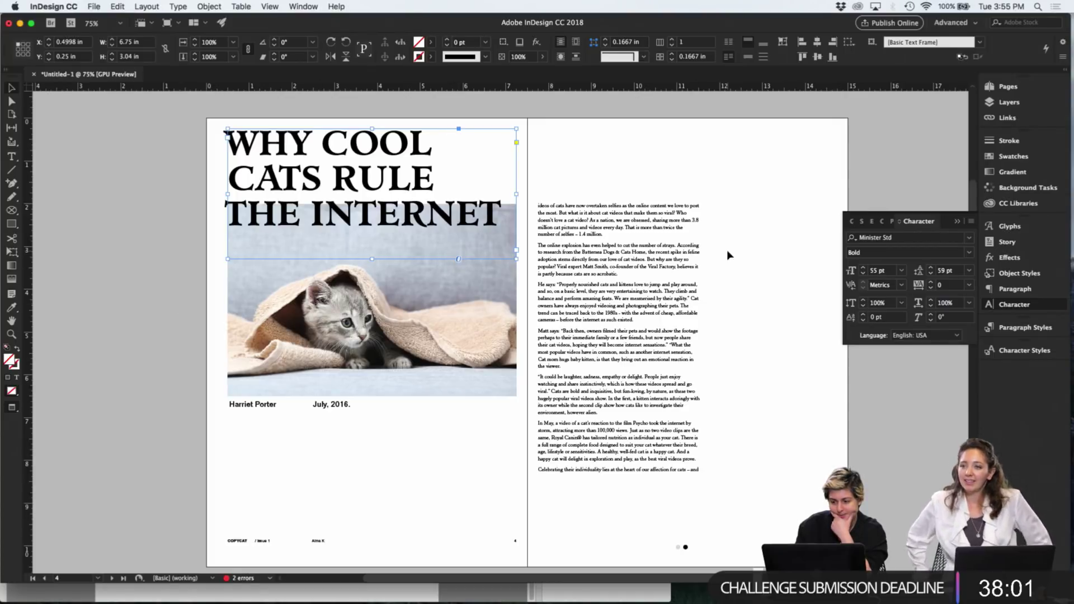
# Try Folio as the headline font
pyautogui.click(870, 237)
pyautogui.write('foli')
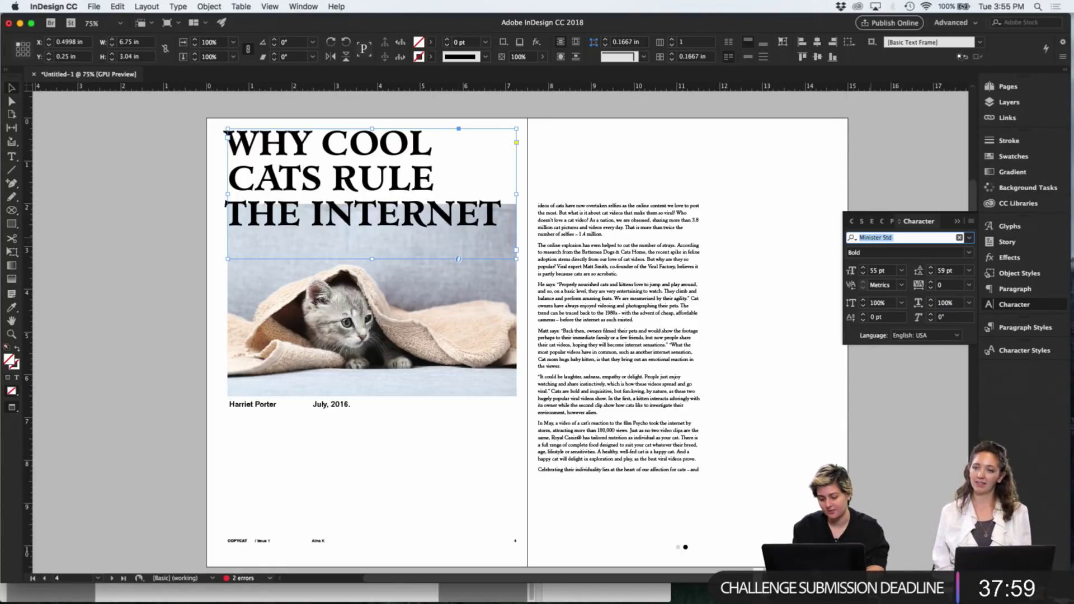
pyautogui.write('o')
pyautogui.press('BackSpace')
pyautogui.press('BackSpace')
pyautogui.press('BackSpace')
pyautogui.press('BackSpace')
pyautogui.press('BackSpace')
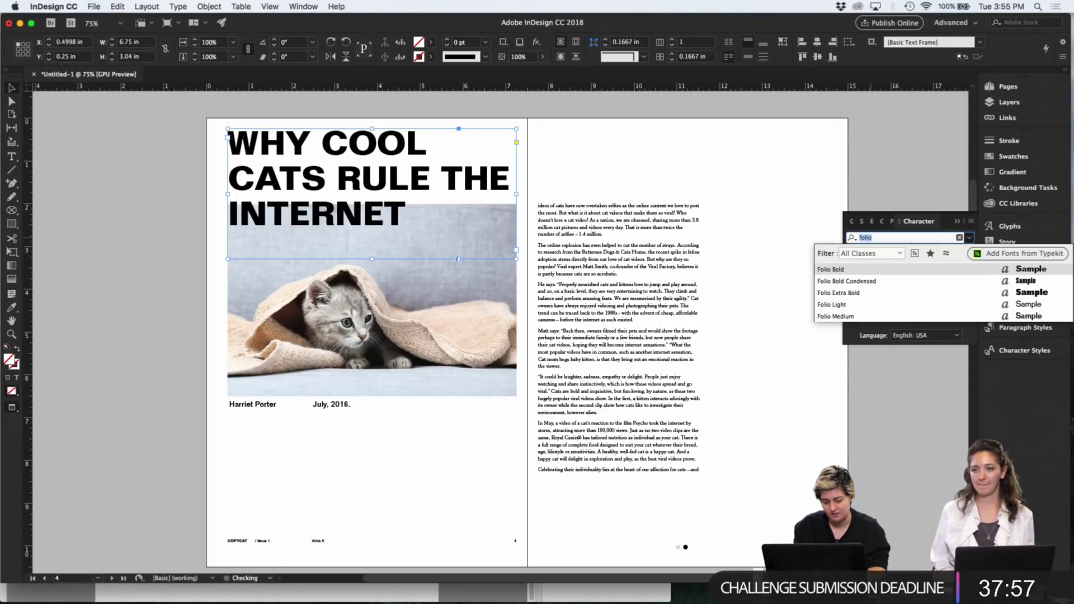
# Set the headline in Akzidenz-Grotesk BQ Bold at 89 pt and preview the spread
pyautogui.write('akzi')
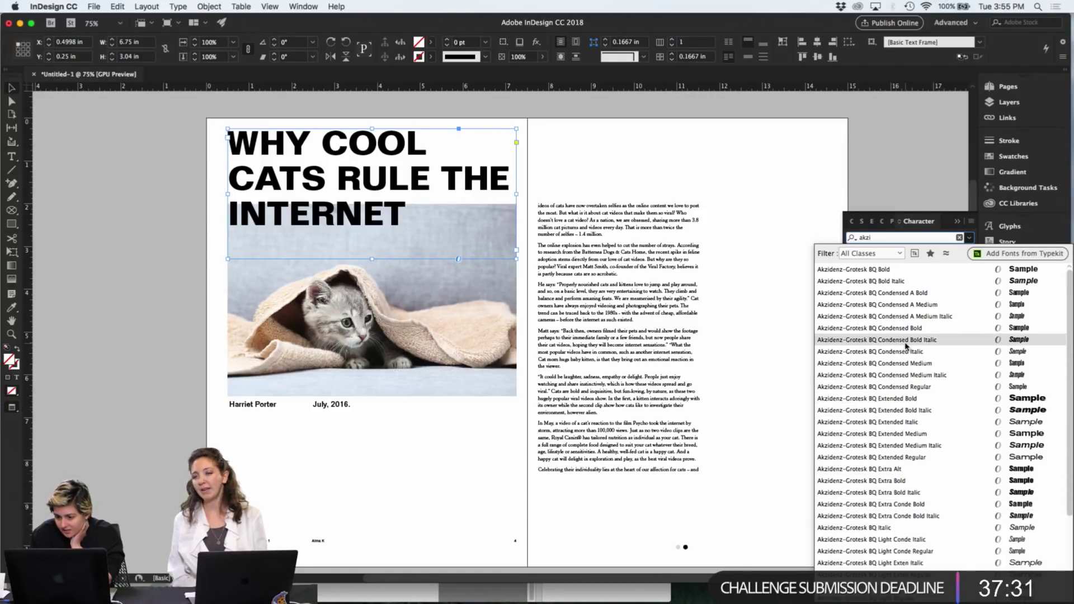
pyautogui.click(881, 270)
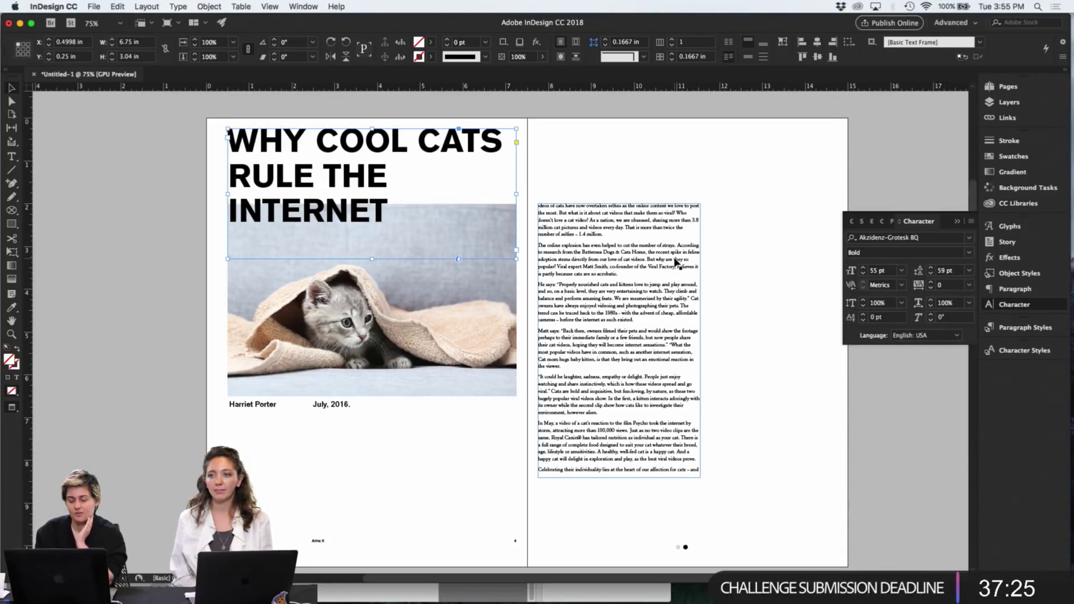
pyautogui.click(876, 271)
pyautogui.write('89')
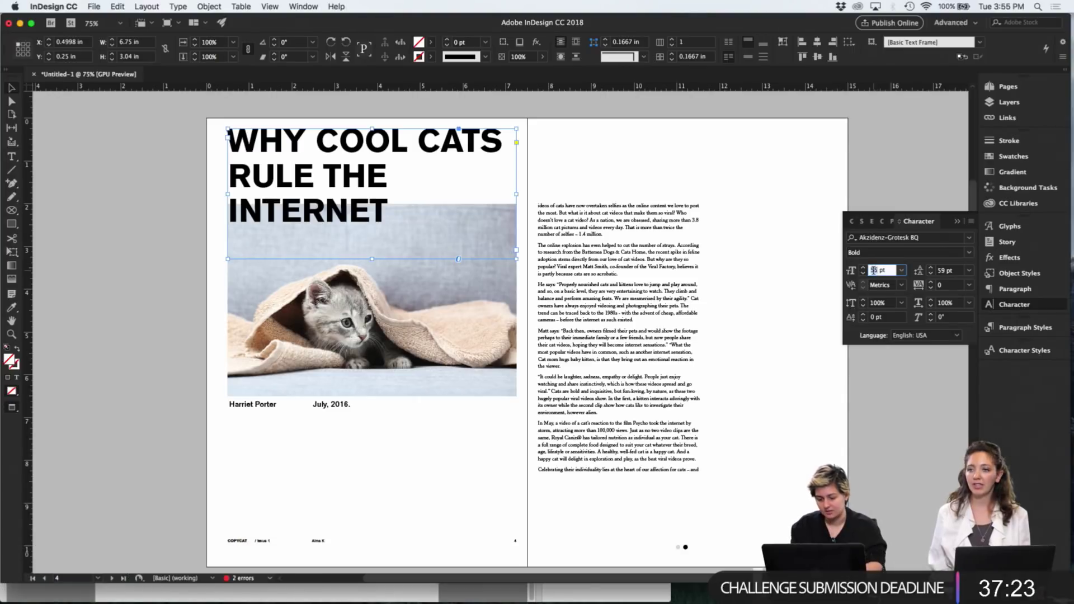
pyautogui.press('Return')
pyautogui.click(778, 365)
pyautogui.press('w')
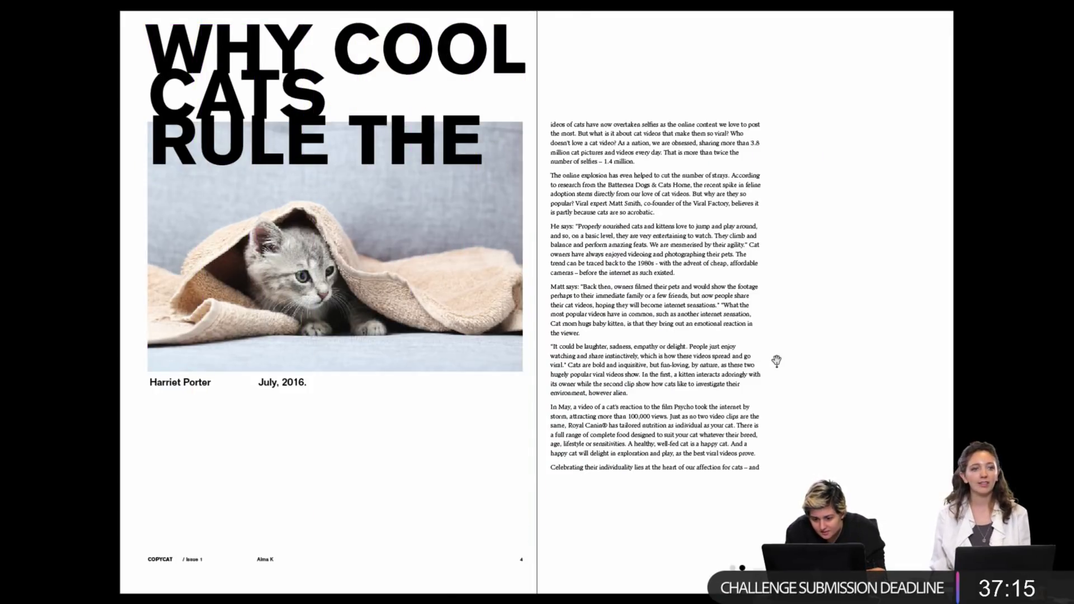
pyautogui.press('Escape')
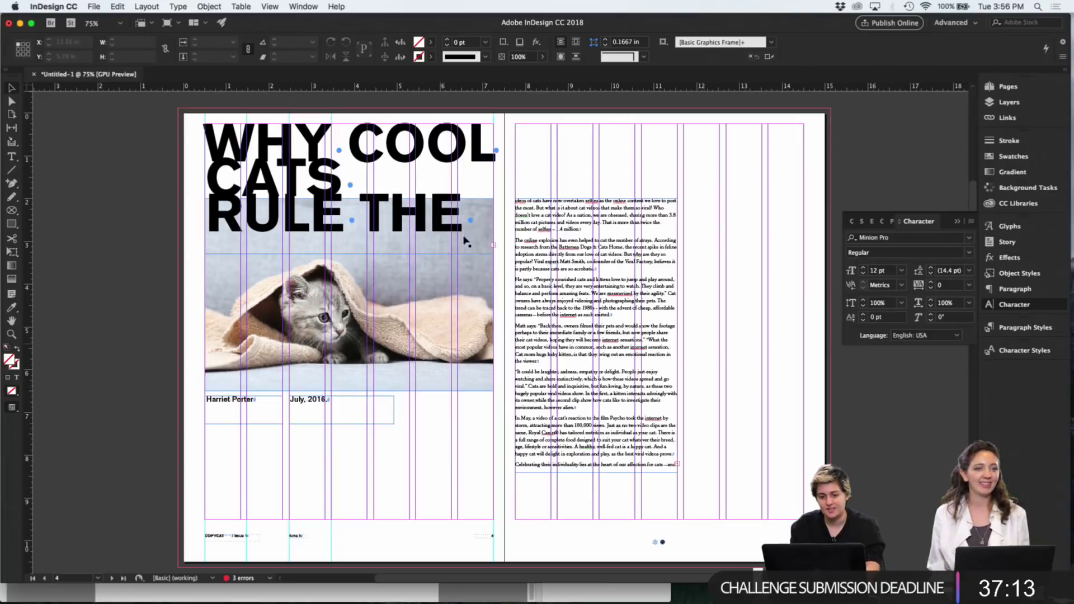
# Set the headline's leading to 92 pt and extend its frame to about 5.25 in tall to fit all the words
pyautogui.click(942, 270)
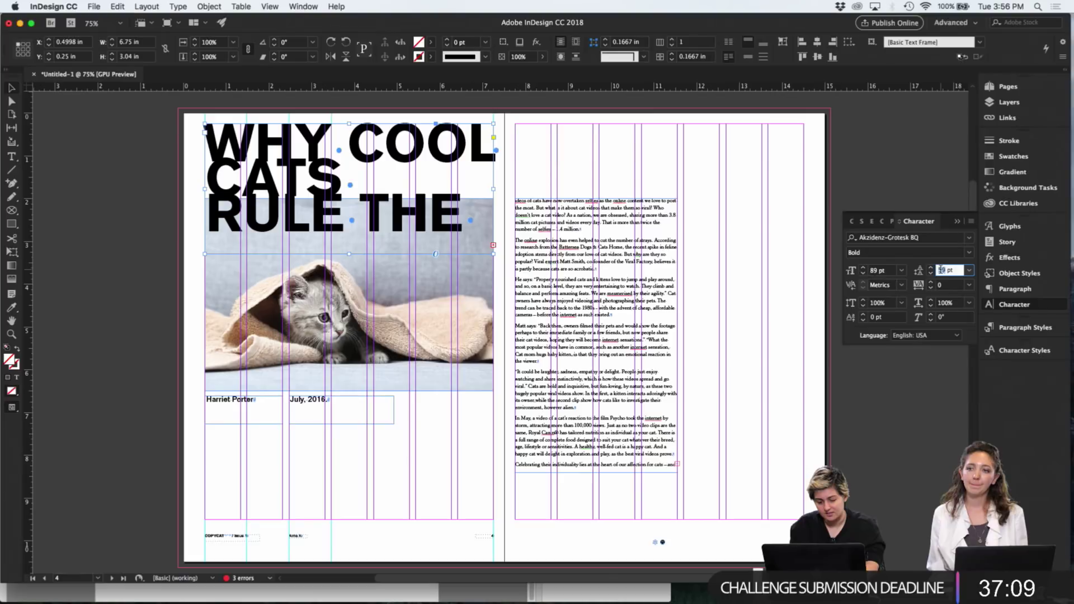
pyautogui.write('92')
pyautogui.press('Return')
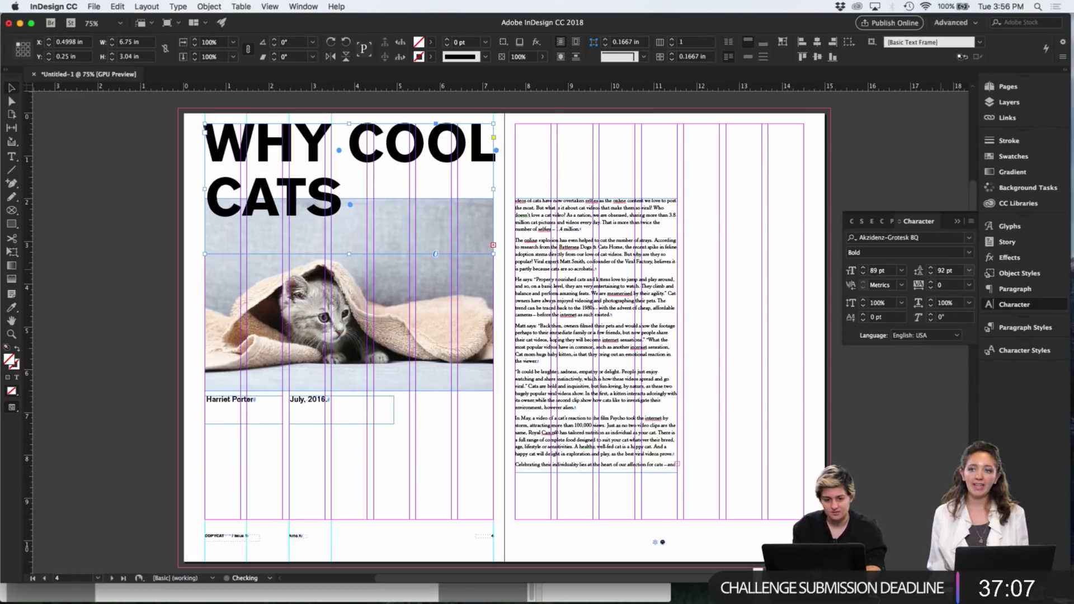
pyautogui.moveTo(350, 253); pyautogui.dragTo(353, 349)
pyautogui.click(414, 465)
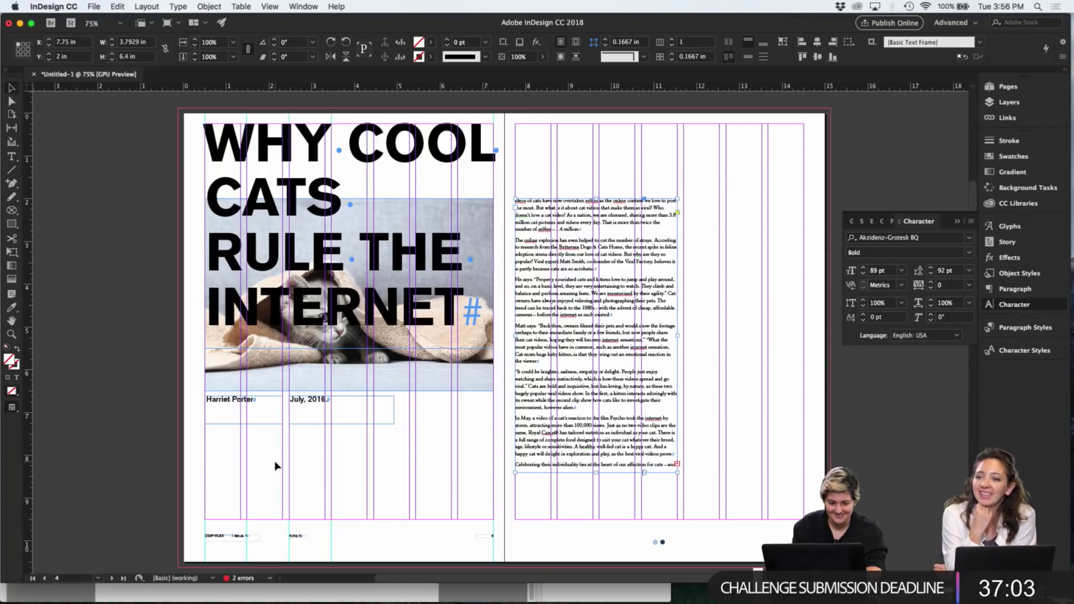
# Set the author byline and the date in Akzidenz-Grotesk BQ Light Regular
pyautogui.moveTo(257, 447); pyautogui.dragTo(334, 416)
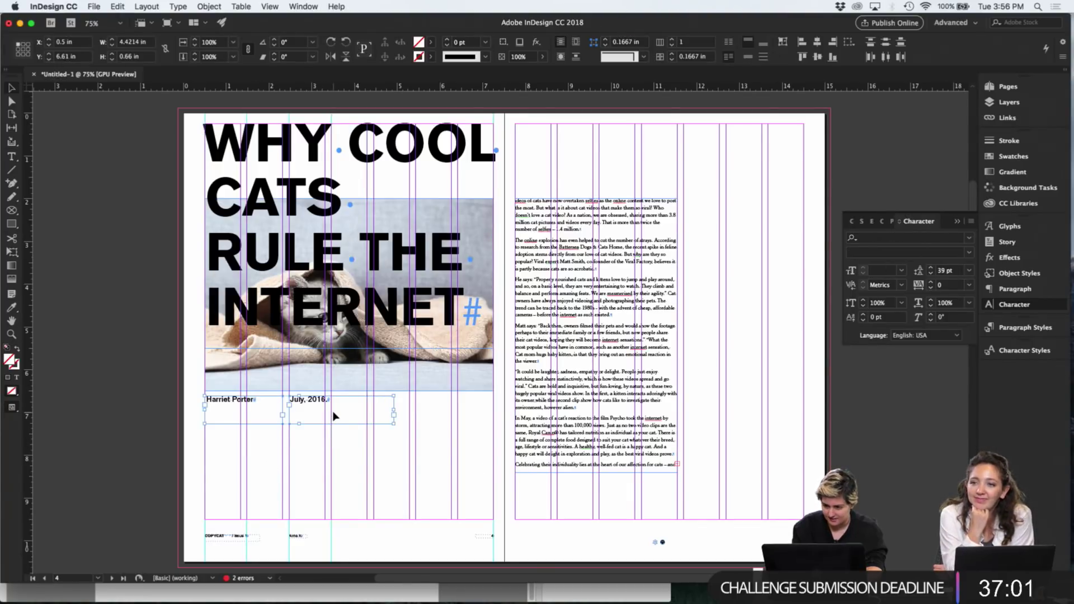
pyautogui.doubleClick(336, 411)
pyautogui.tripleClick(333, 408)
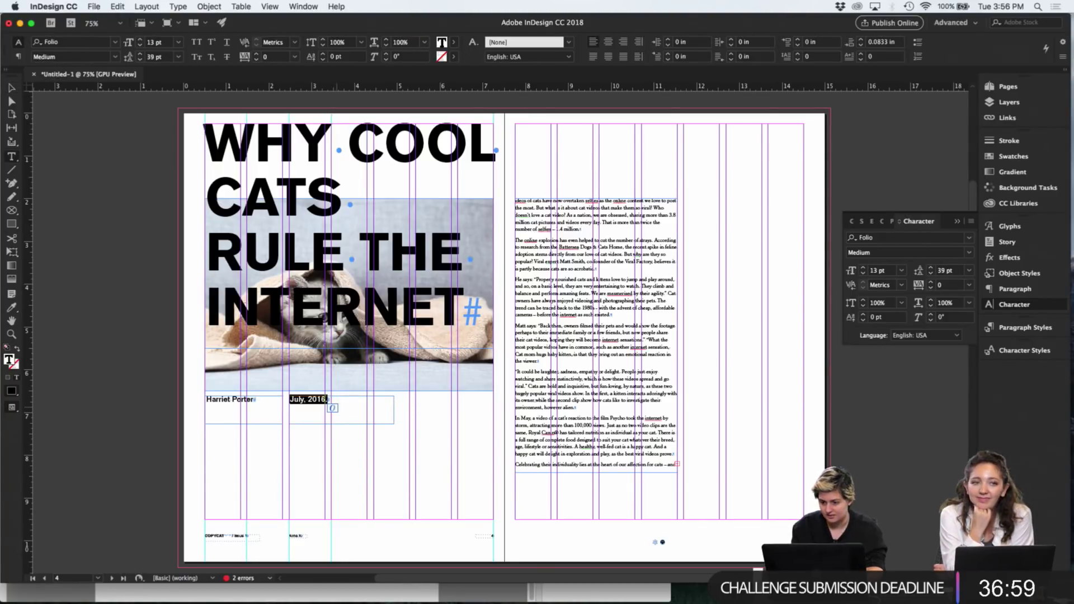
pyautogui.click(11, 88)
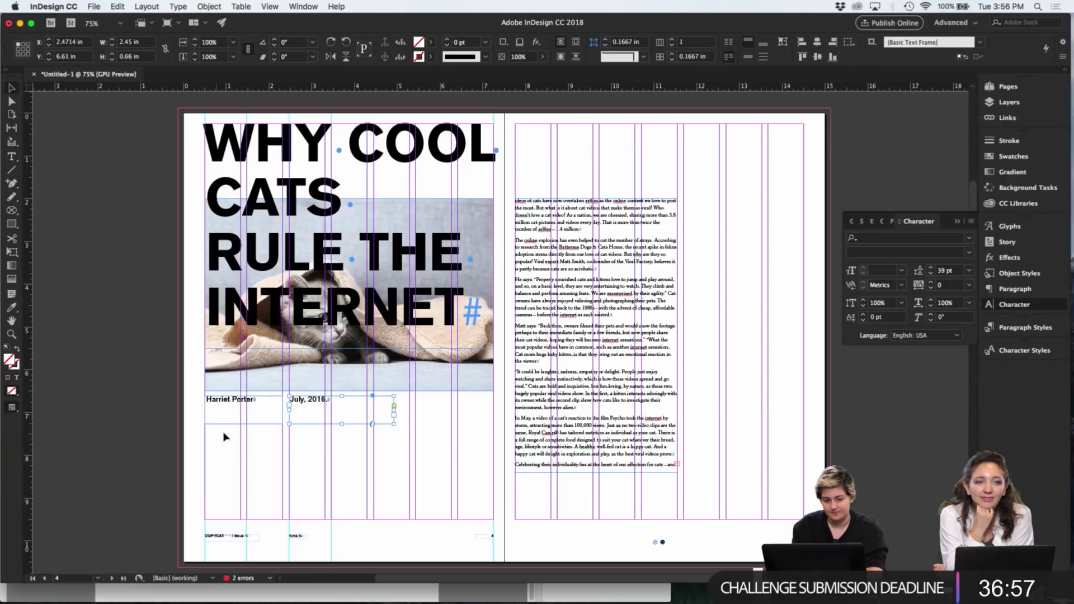
pyautogui.moveTo(235, 457); pyautogui.dragTo(344, 412)
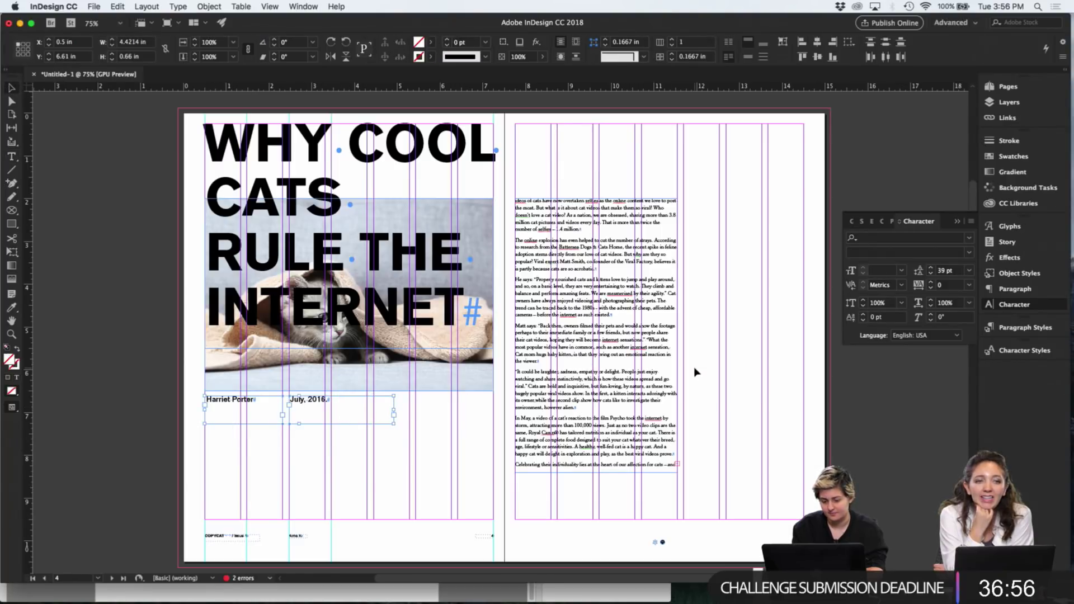
pyautogui.click(901, 239)
pyautogui.write('akzide')
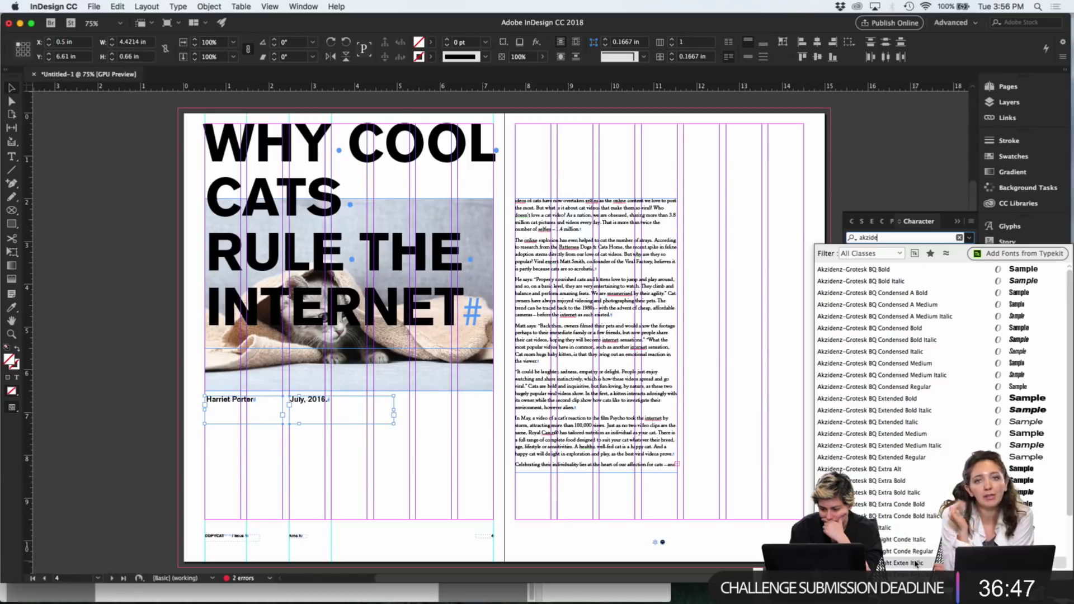
pyautogui.press('Return')
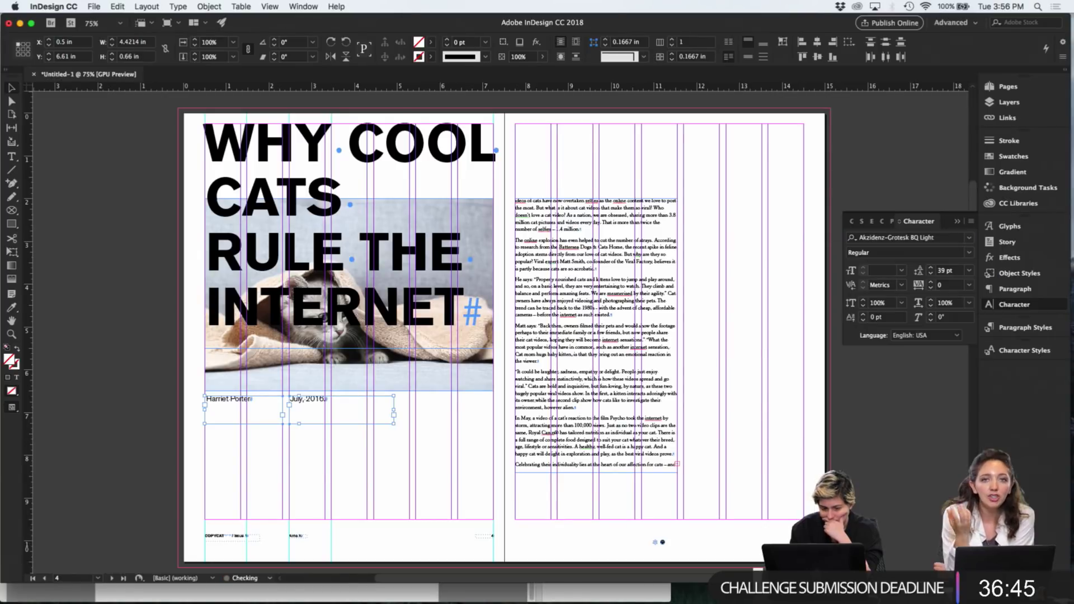
pyautogui.click(416, 467)
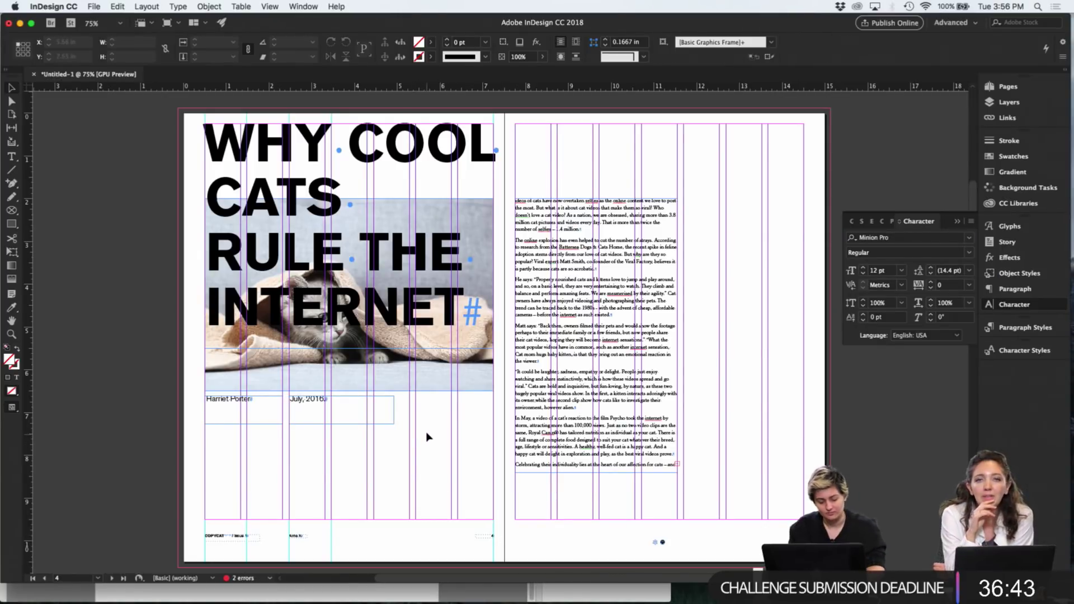
pyautogui.press('w')
pyautogui.click(346, 417)
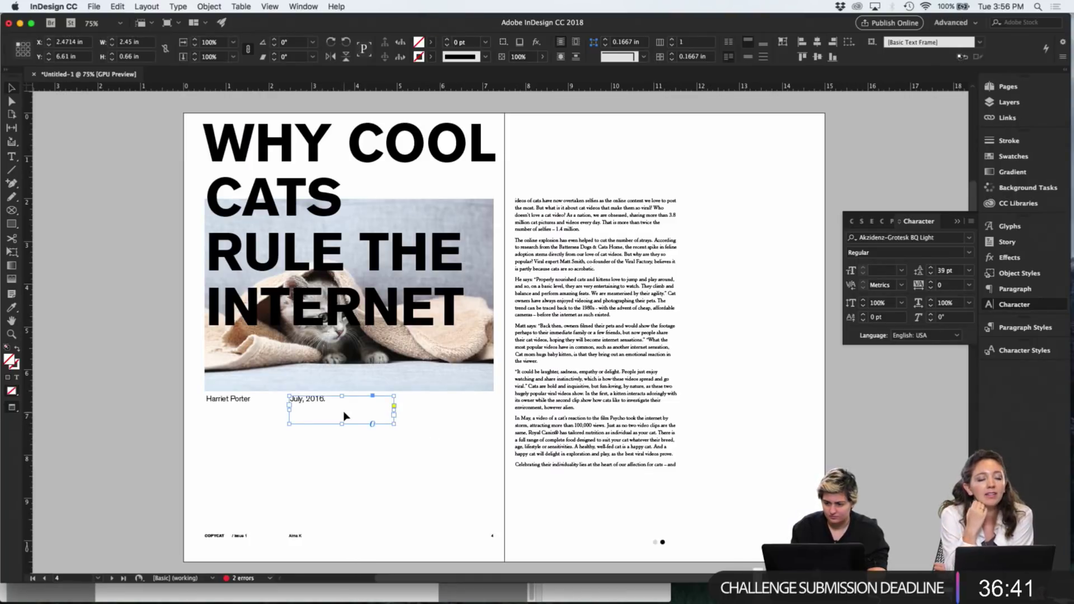
pyautogui.doubleClick(328, 407)
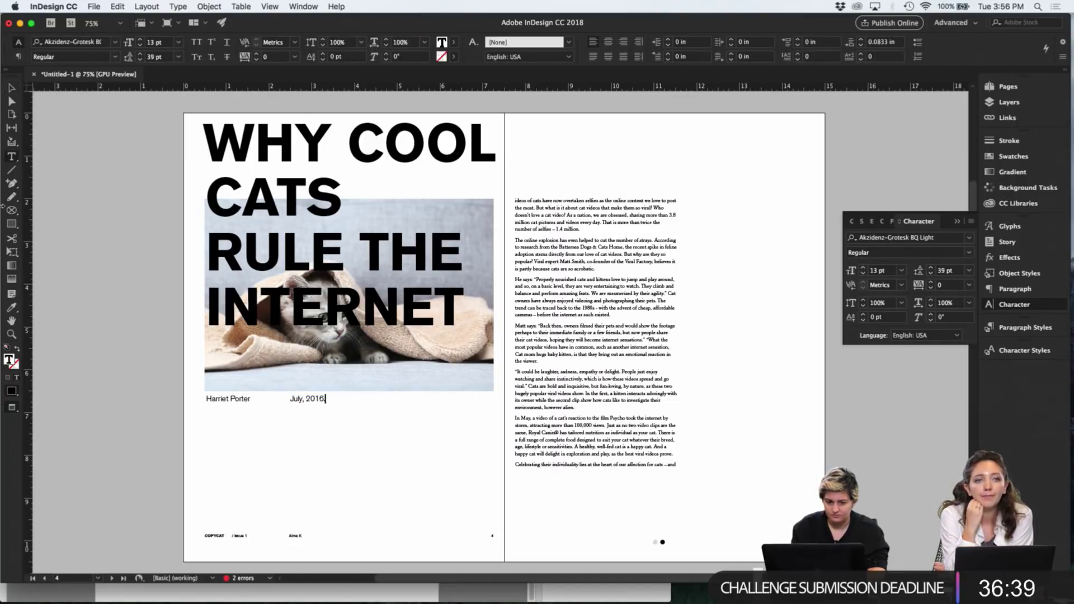
pyautogui.click(12, 90)
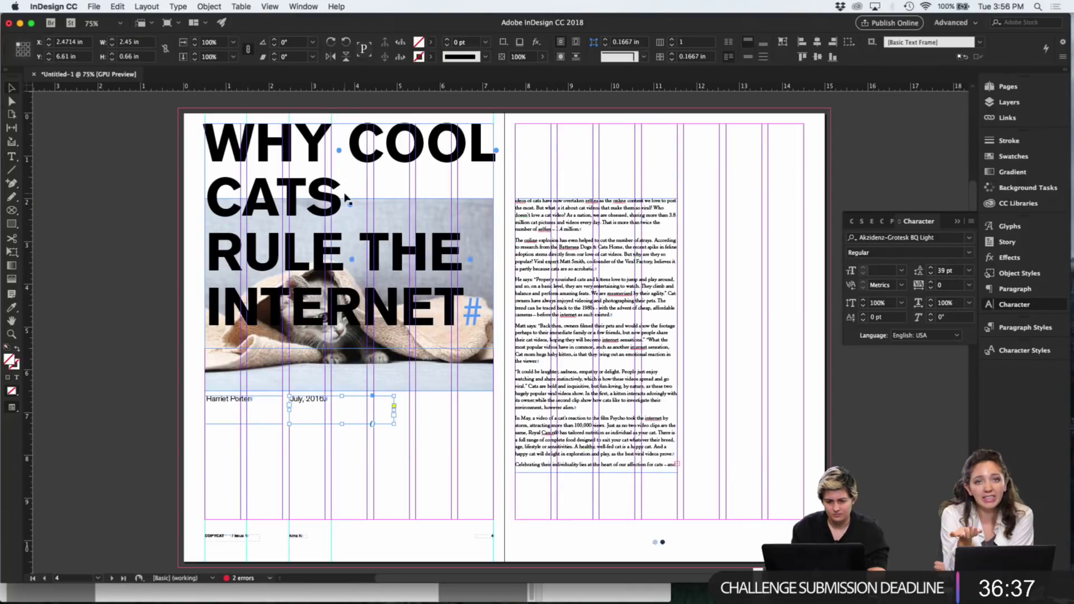
# Narrow the headline frame to about 4.78 in wide and move the author and date frames down to the page's bottom margin
pyautogui.click(493, 240)
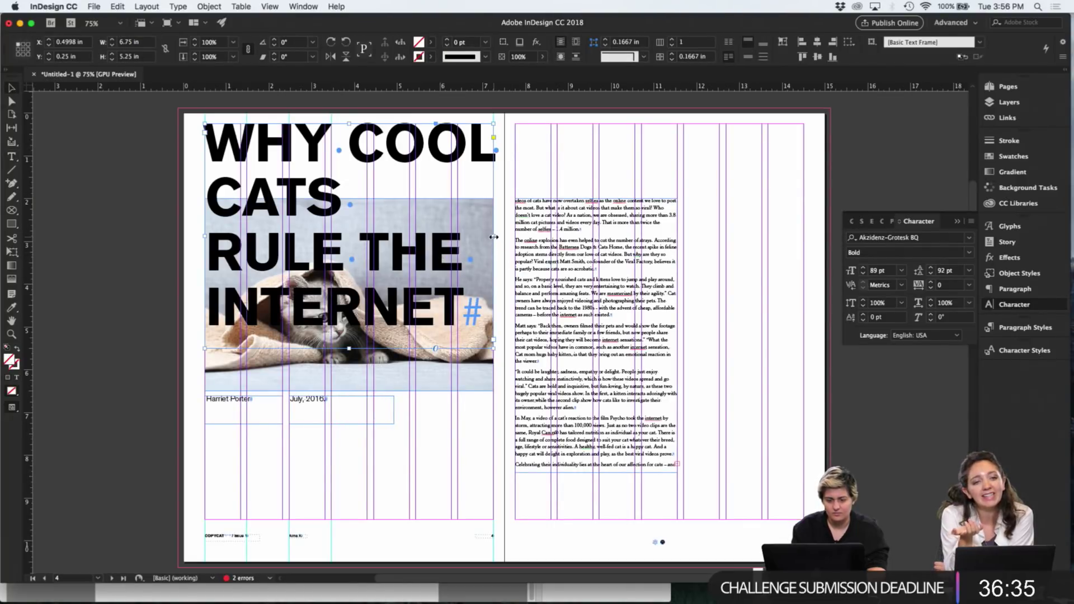
pyautogui.moveTo(494, 237); pyautogui.dragTo(408, 238)
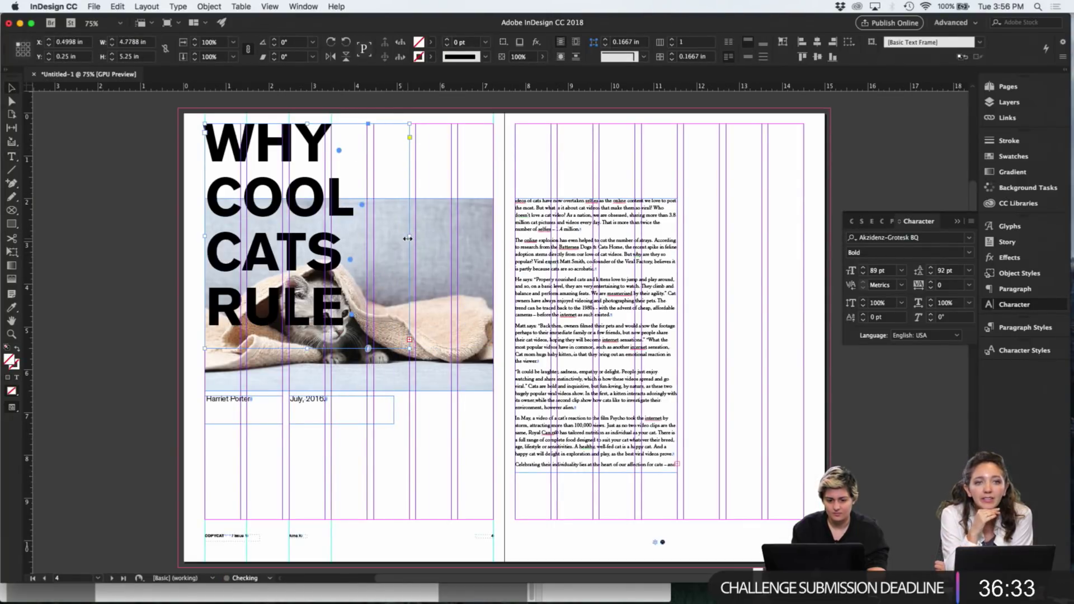
pyautogui.moveTo(326, 426); pyautogui.dragTo(324, 519)
pyautogui.click(398, 335)
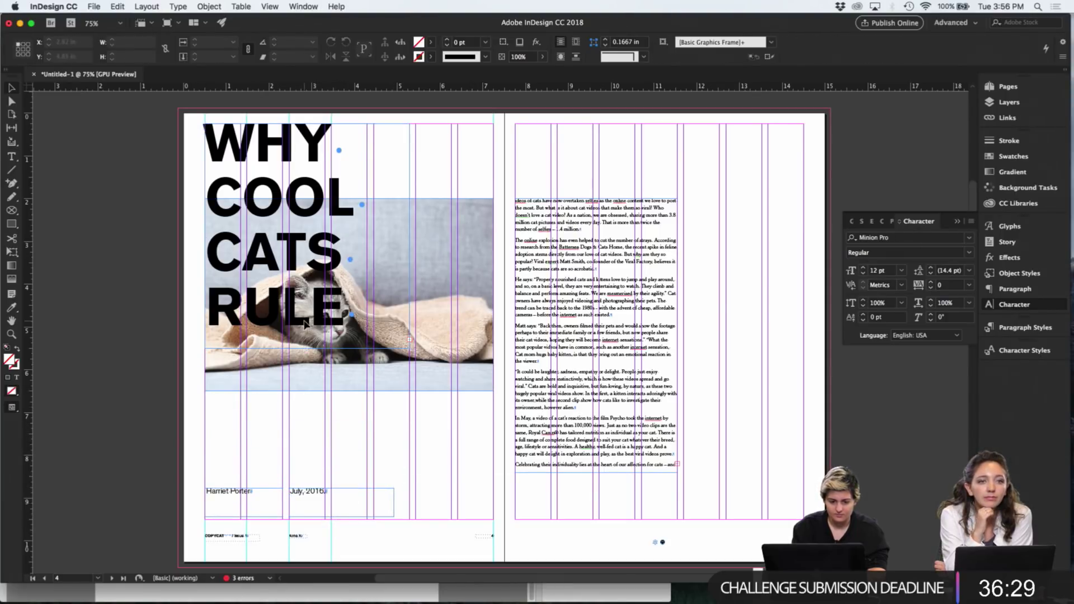
# Resize the headline frame to about 6.75 in wide by 8.15 in tall and insert forced line breaks after WHY and RULE
pyautogui.moveTo(309, 349); pyautogui.dragTo(305, 472)
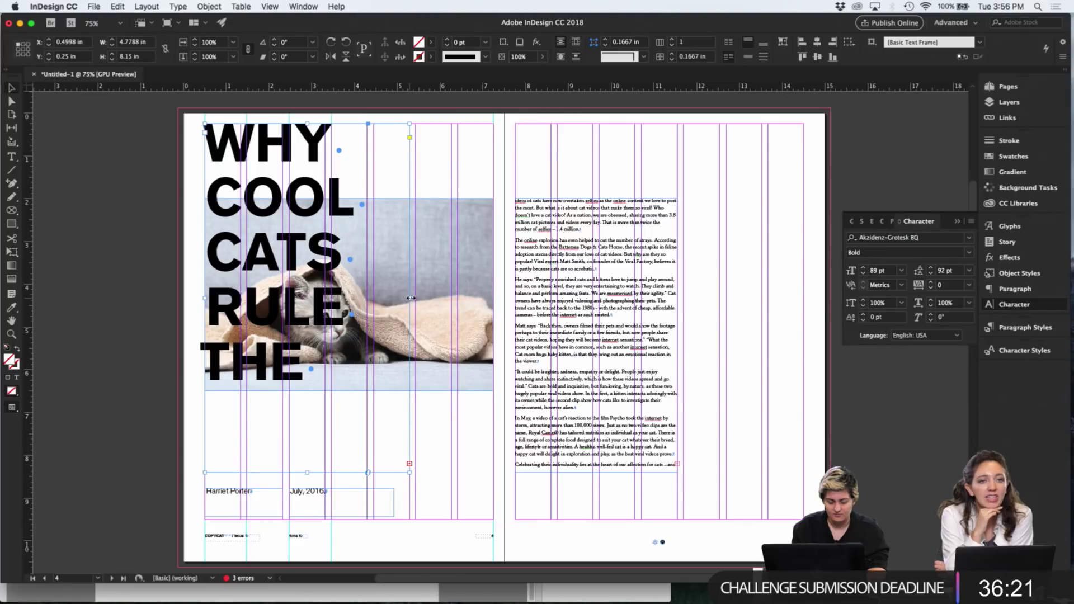
pyautogui.moveTo(411, 298); pyautogui.dragTo(491, 295)
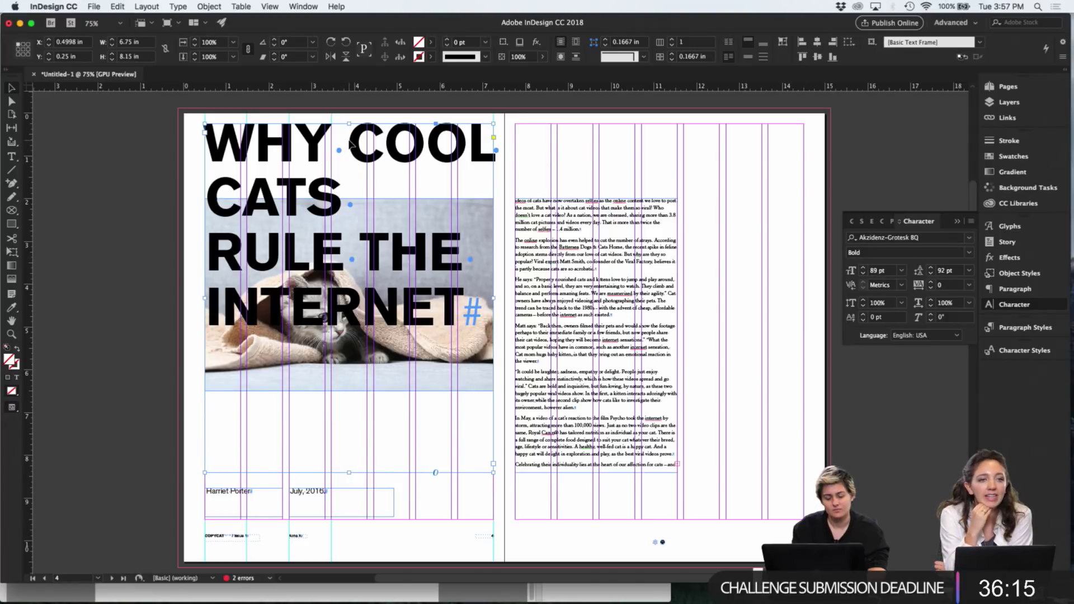
pyautogui.doubleClick(349, 144)
pyautogui.hotkey('shift', 'Return')
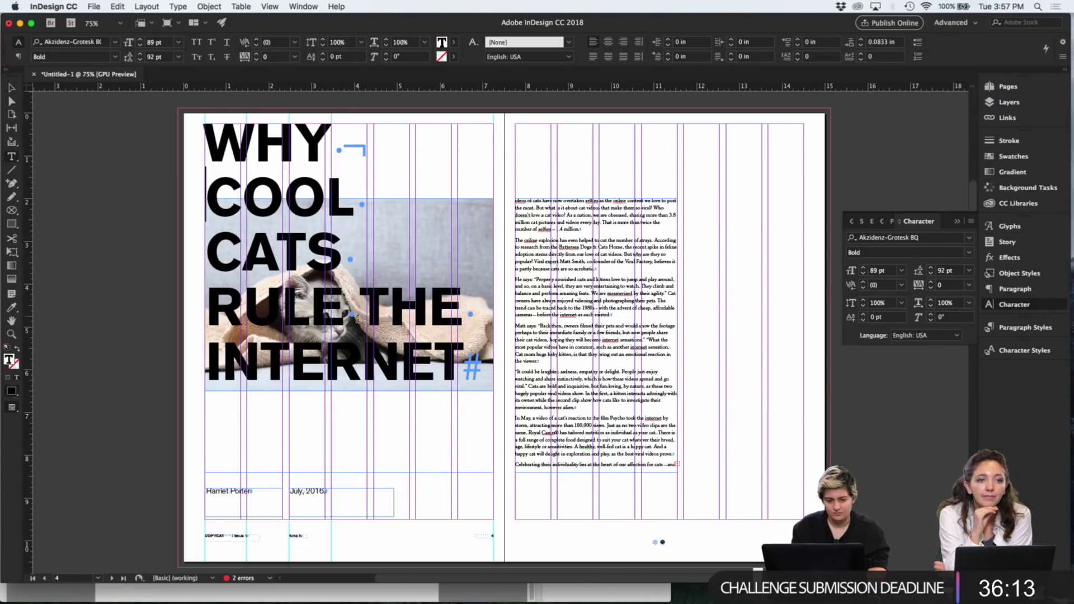
pyautogui.click(360, 305)
pyautogui.hotkey('shift', 'Return')
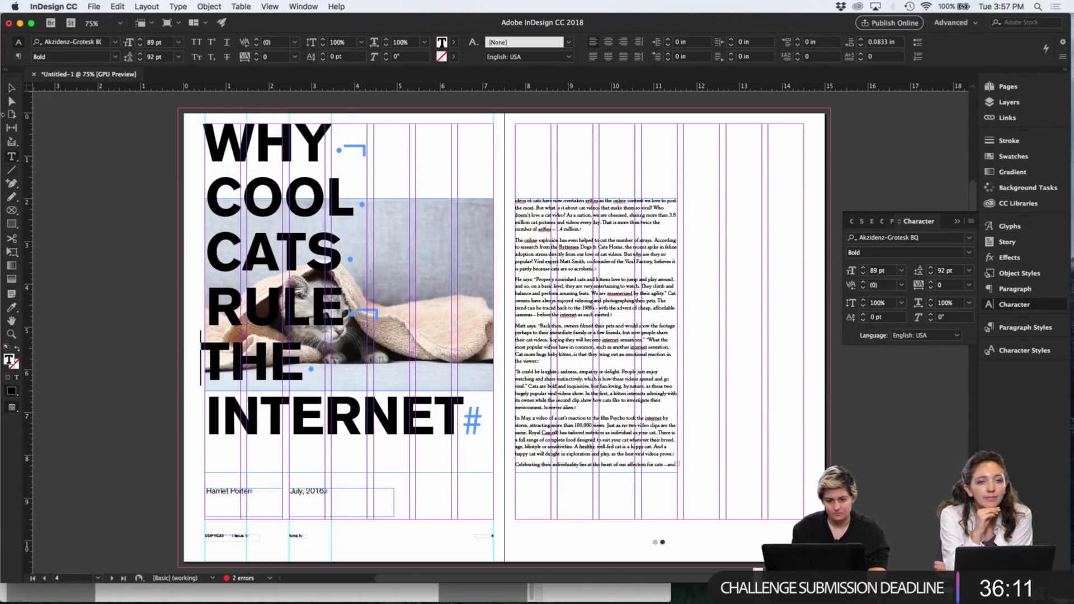
# Move the kitten photo from behind the headline to the top margin of the facing page
pyautogui.click(12, 99)
pyautogui.press('w')
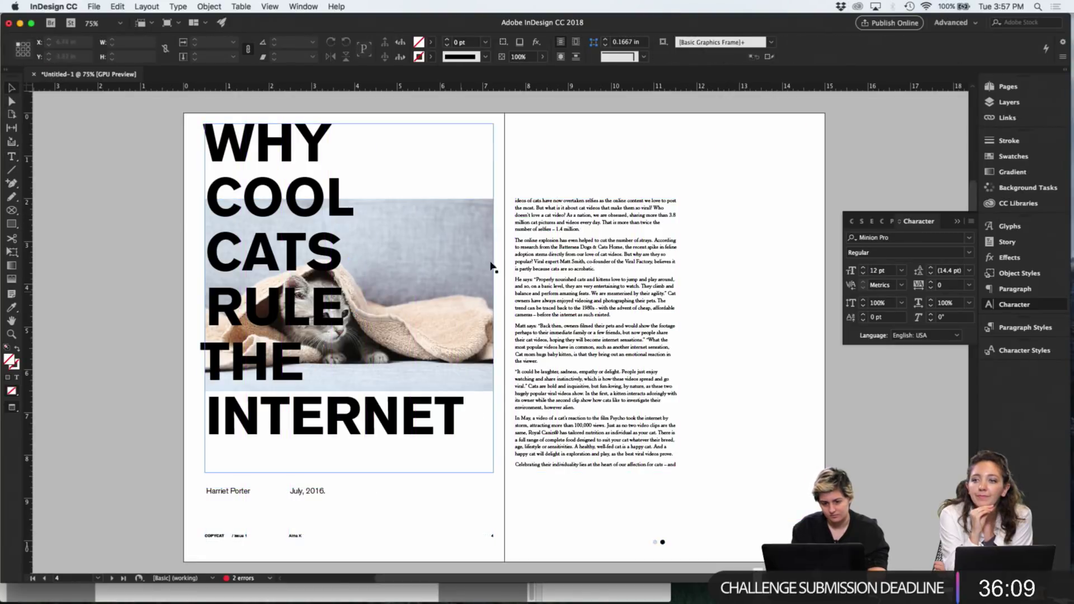
pyautogui.click(373, 223)
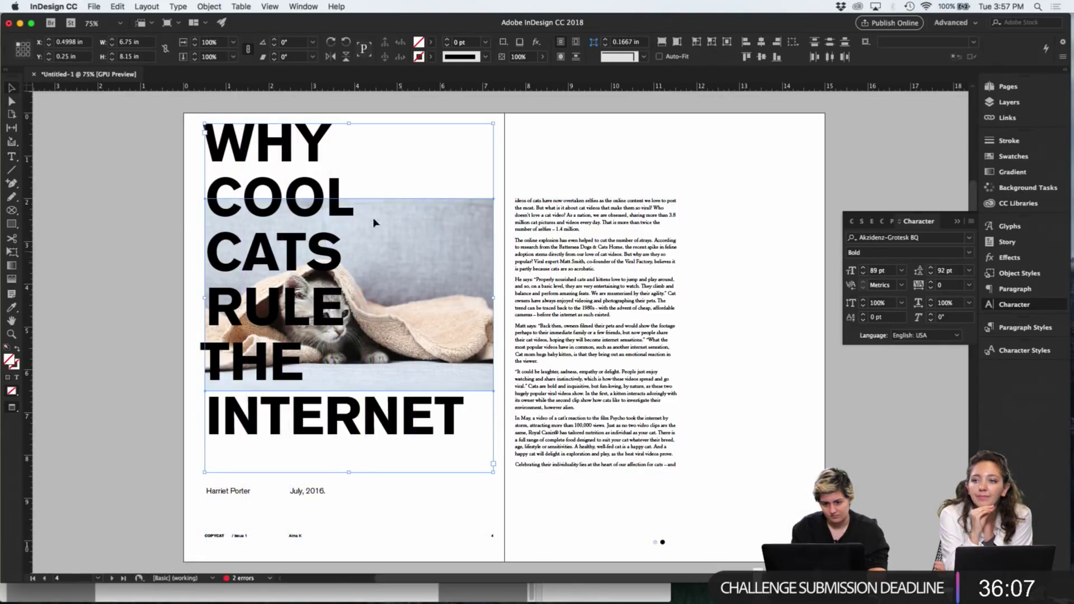
pyautogui.click(443, 206)
pyautogui.moveTo(476, 214); pyautogui.dragTo(775, 208)
pyautogui.press('w')
pyautogui.click(702, 408)
# Shorten the body text frame from its upper edge so the text starts just below the kitten photo
pyautogui.click(596, 207)
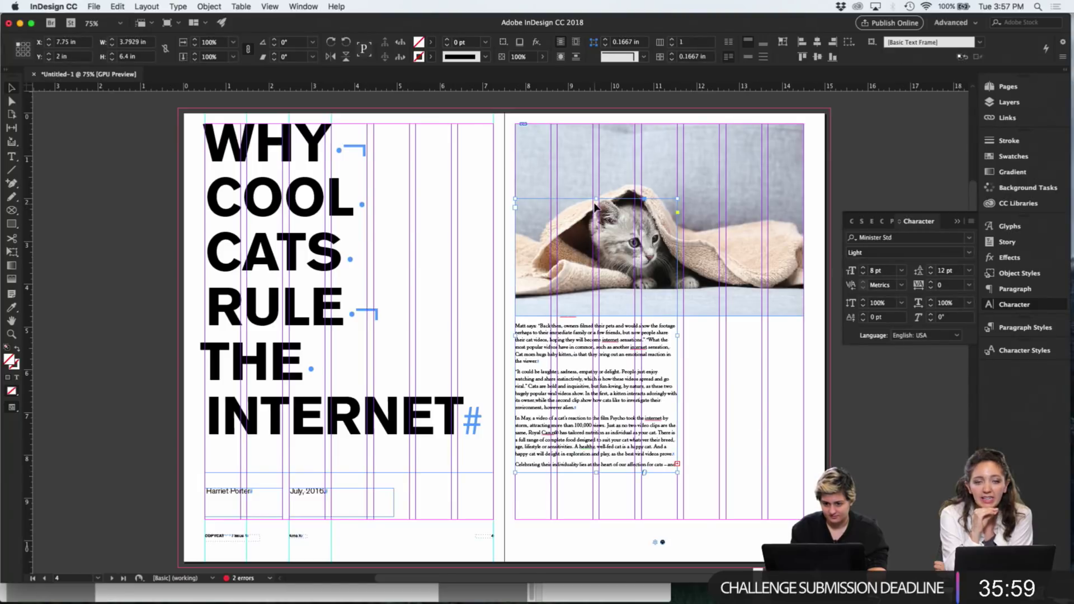
pyautogui.moveTo(598, 199); pyautogui.dragTo(597, 328)
pyautogui.click(691, 412)
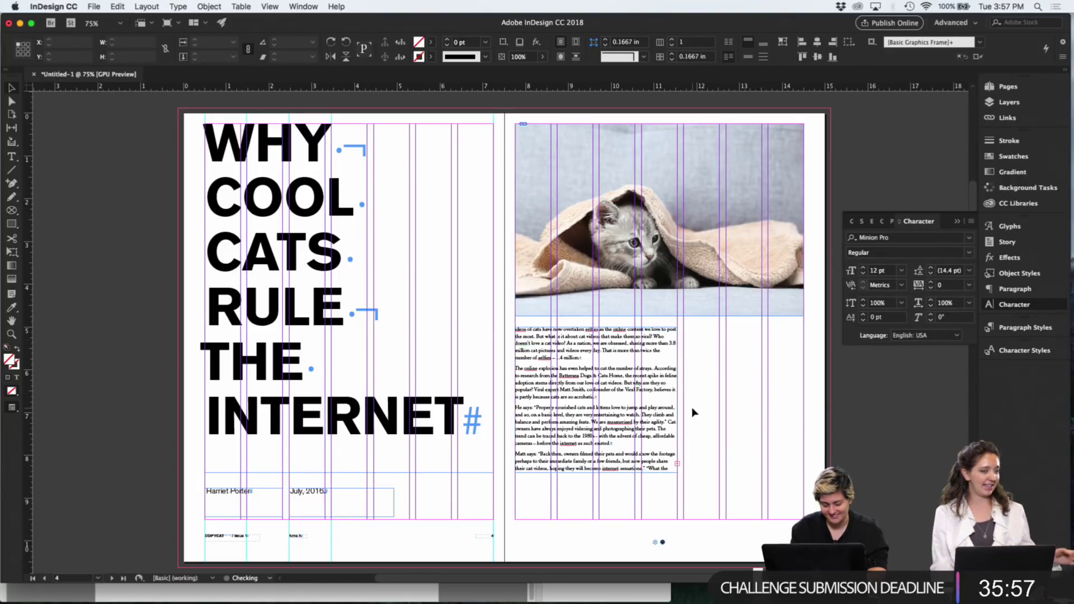
pyautogui.press('w')
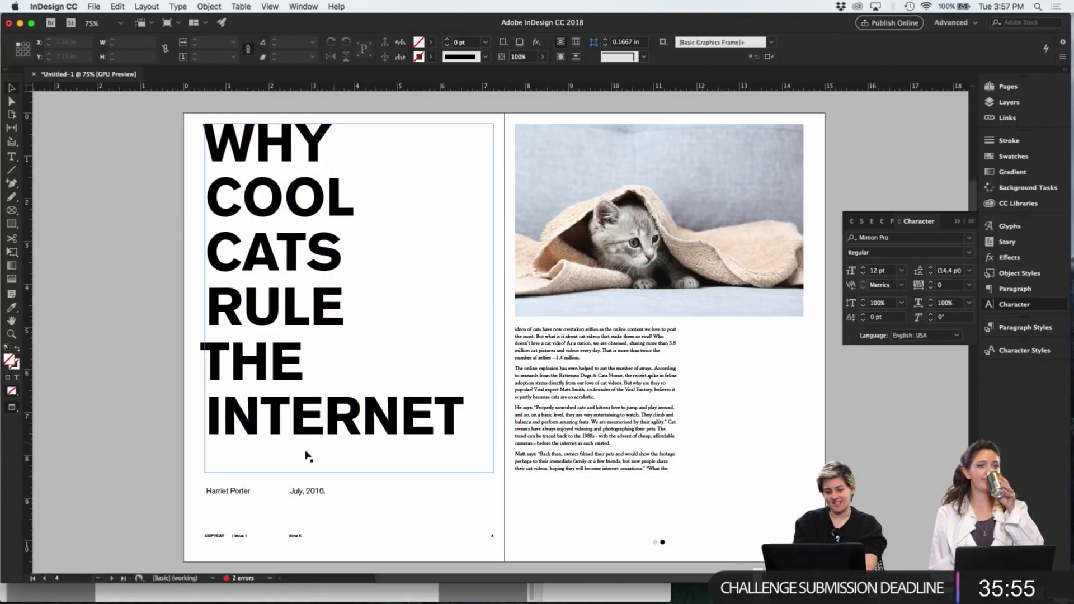
# Move the author byline and date frames up together to sit closer beneath the headline
pyautogui.click(233, 490)
pyautogui.press('w')
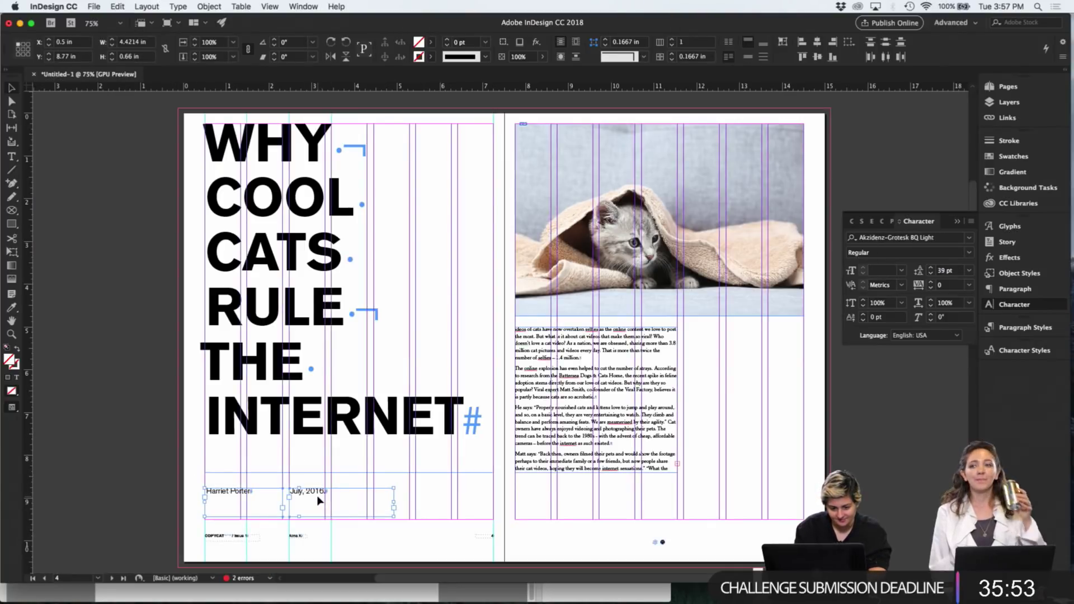
pyautogui.moveTo(317, 485); pyautogui.dragTo(318, 451)
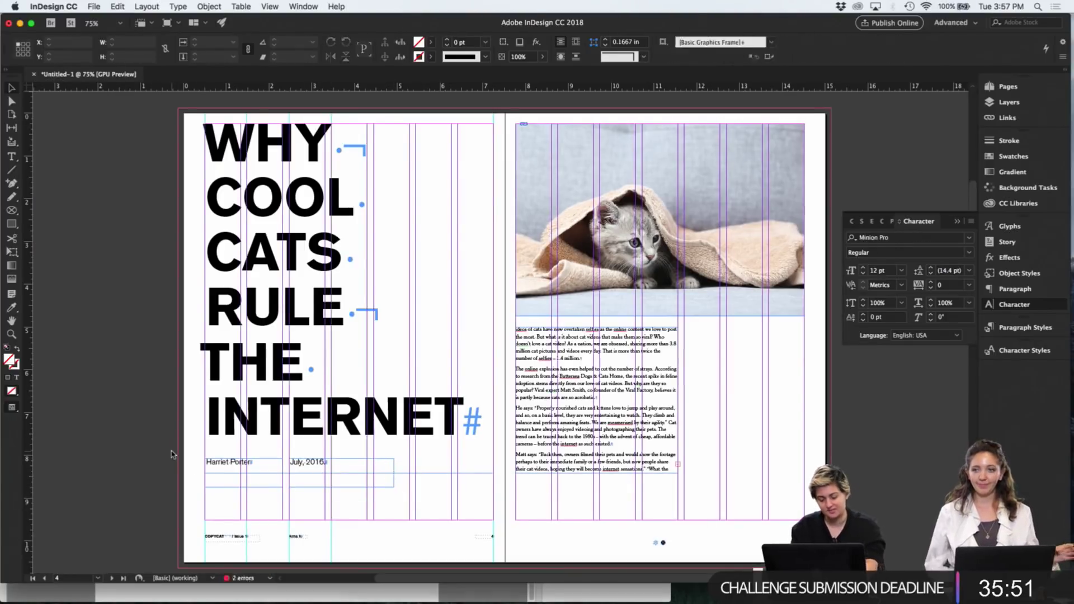
# Place Moodboard.pdf from the Adobe Live folder on the pasteboard beside the left page
pyautogui.hotkey('ctrl', 'Up')
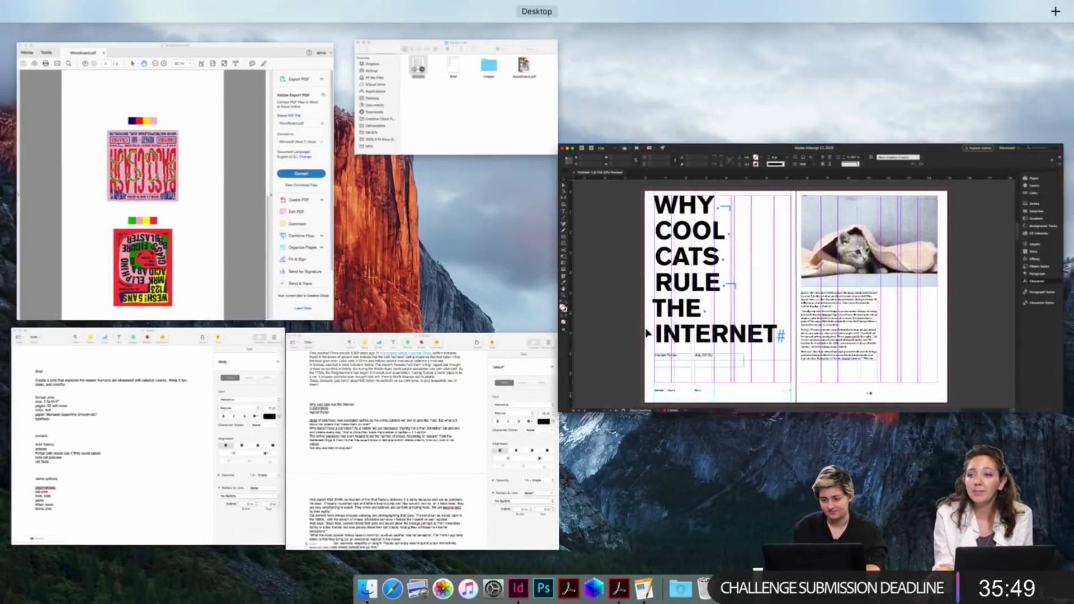
pyautogui.click(576, 419)
pyautogui.press('super+d')
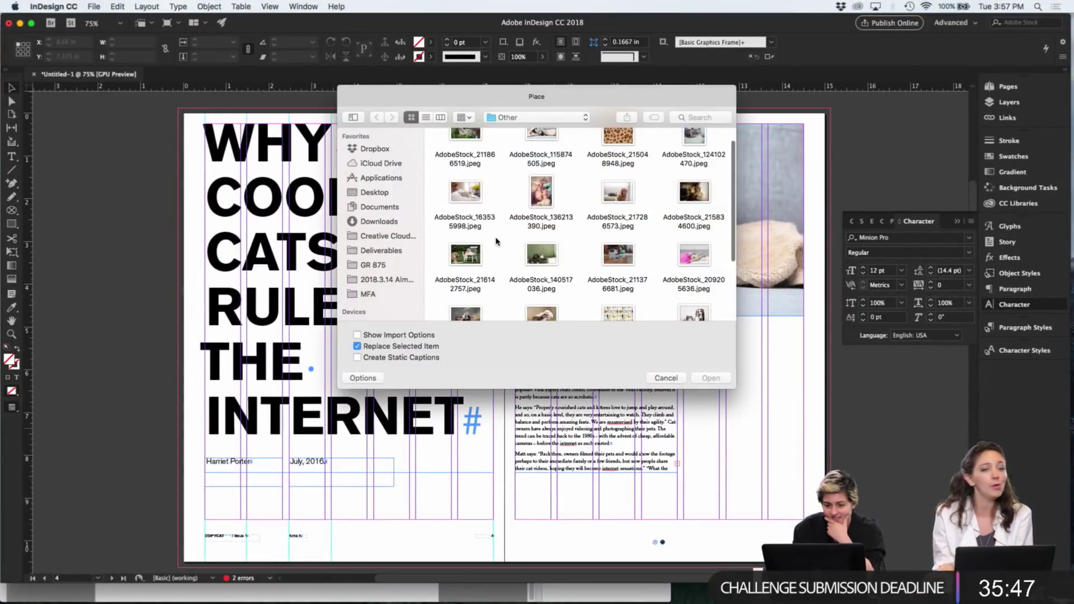
pyautogui.scroll(2, 447, 224)
pyautogui.click(520, 117)
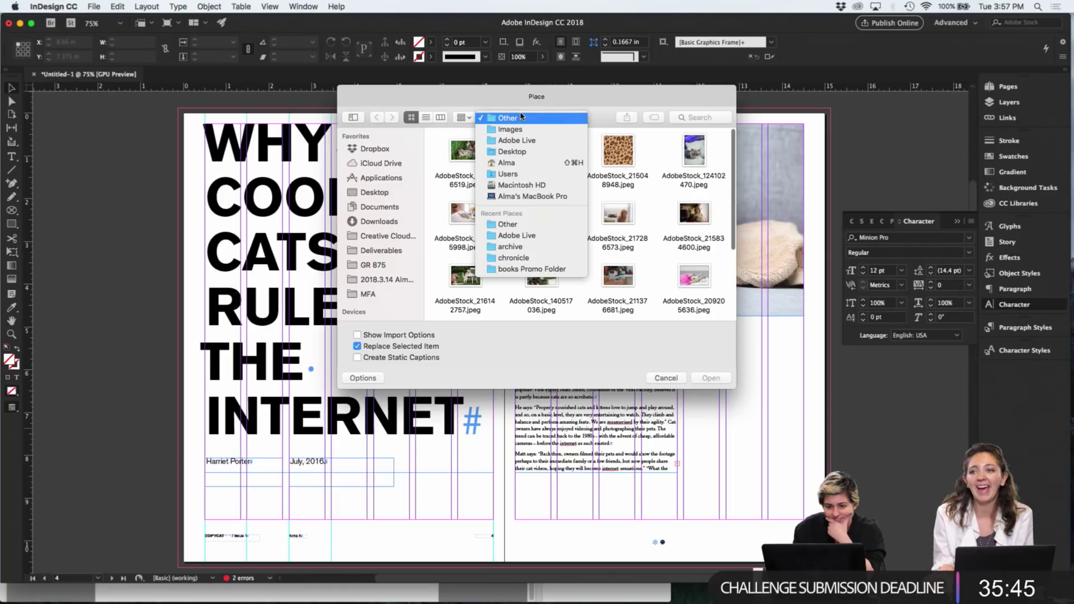
pyautogui.click(517, 140)
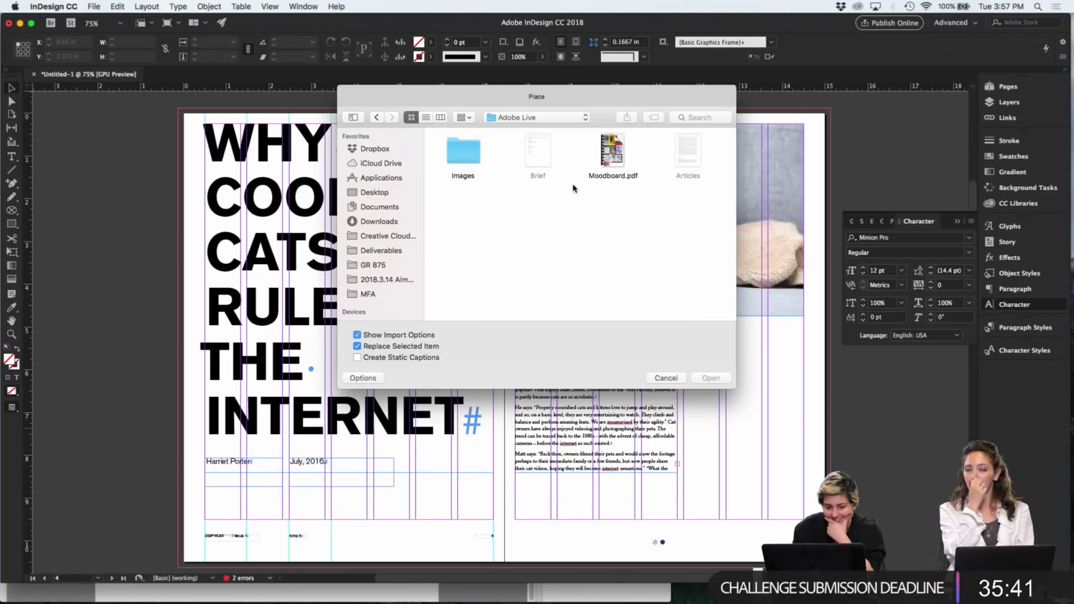
pyautogui.doubleClick(609, 150)
pyautogui.press('Return')
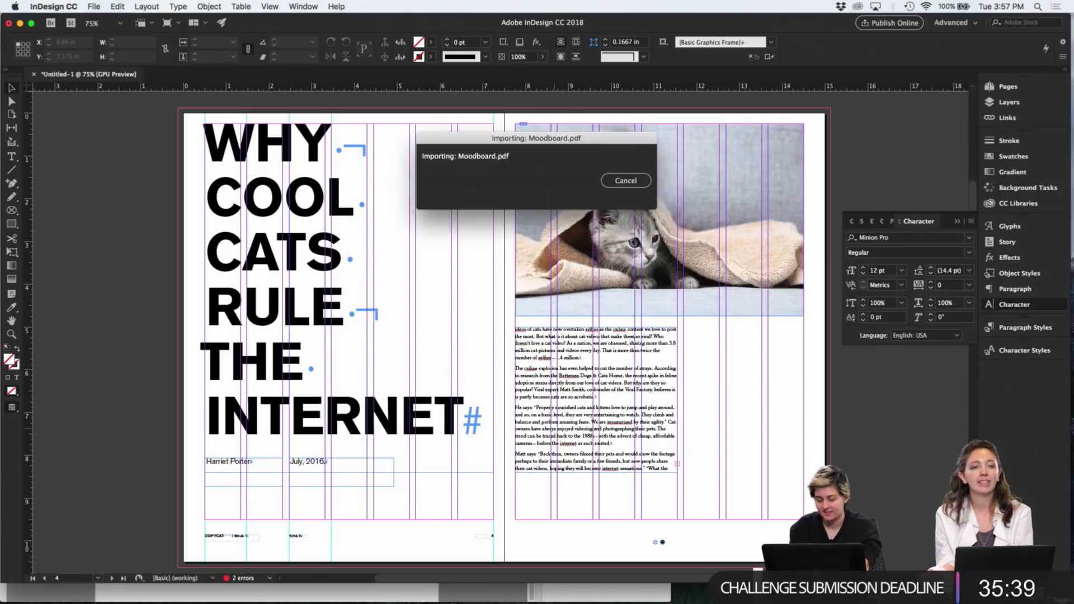
pyautogui.moveTo(54, 208); pyautogui.dragTo(167, 435)
pyautogui.click(158, 278)
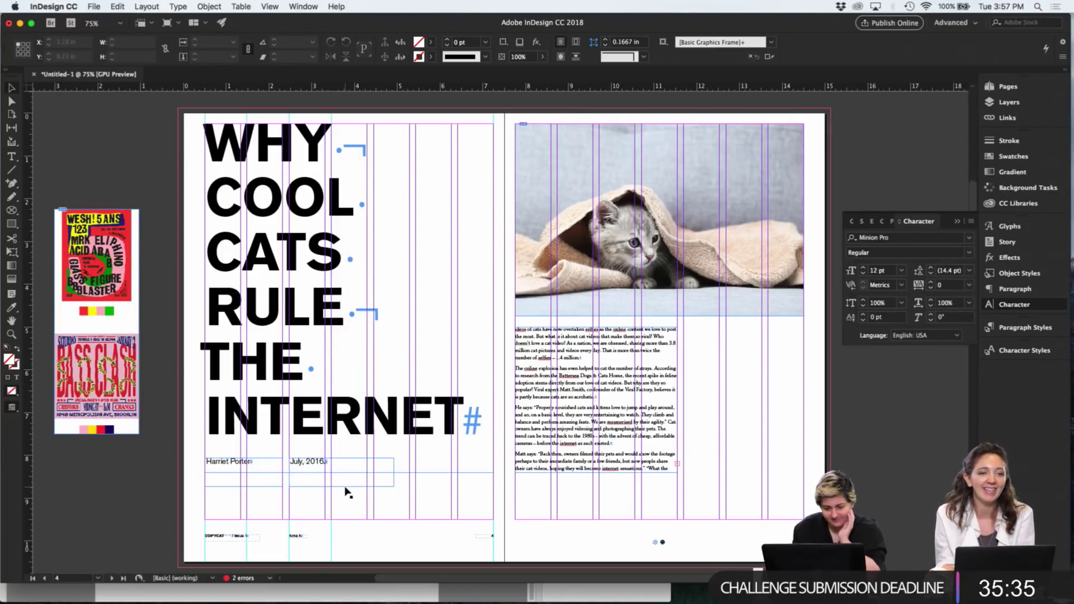
# Draw a rectangle about 0.82 by 0.5 in below the moodboard and fill it with navy sampled from its colour chips
pyautogui.press('m')
pyautogui.moveTo(47, 469); pyautogui.dragTo(83, 491)
pyautogui.press('i')
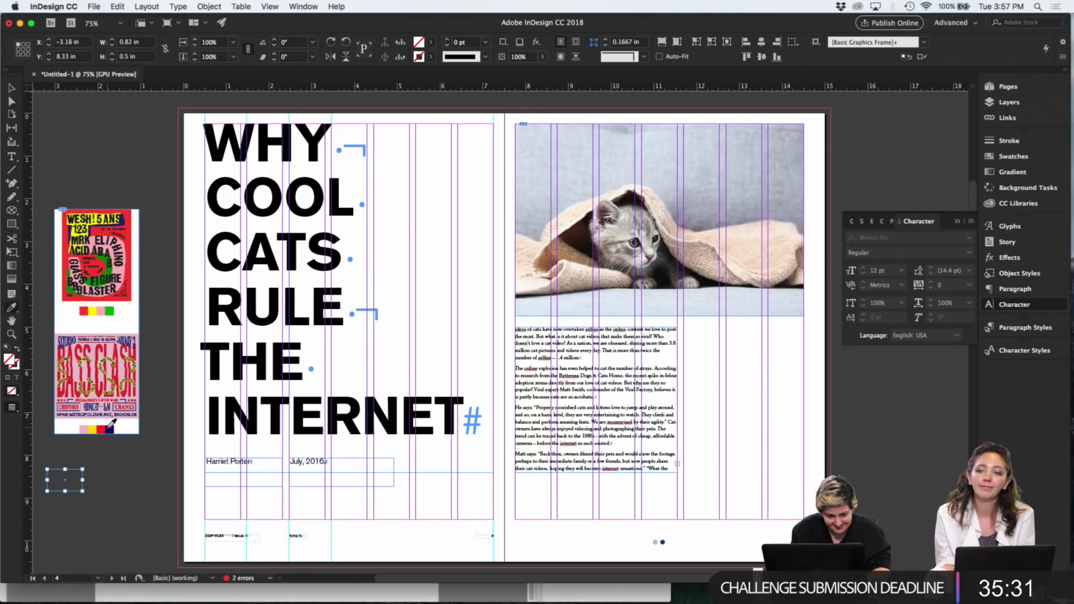
pyautogui.click(109, 428)
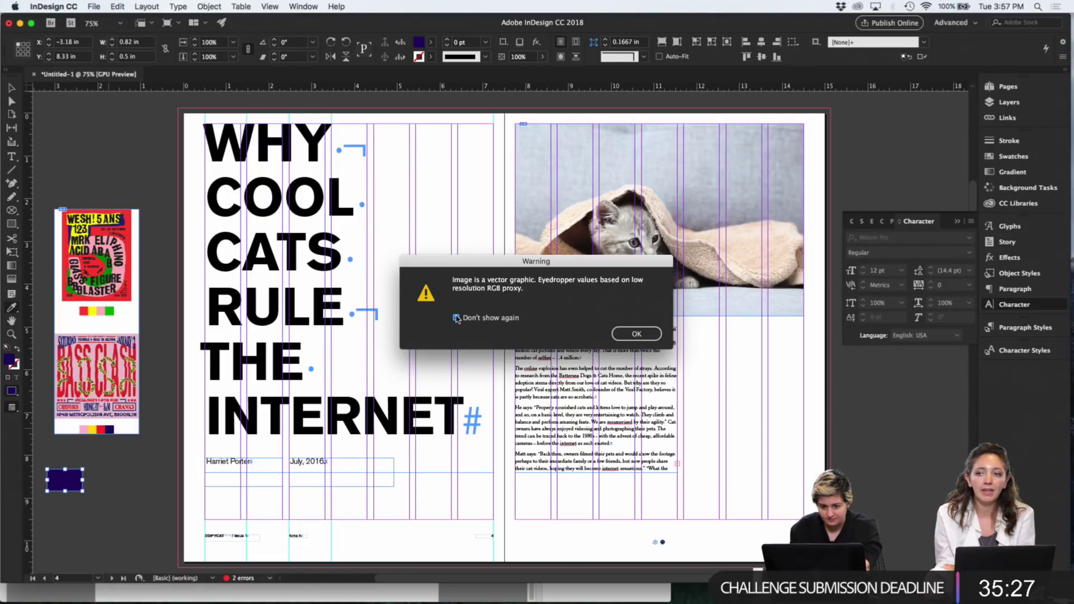
pyautogui.press('Return')
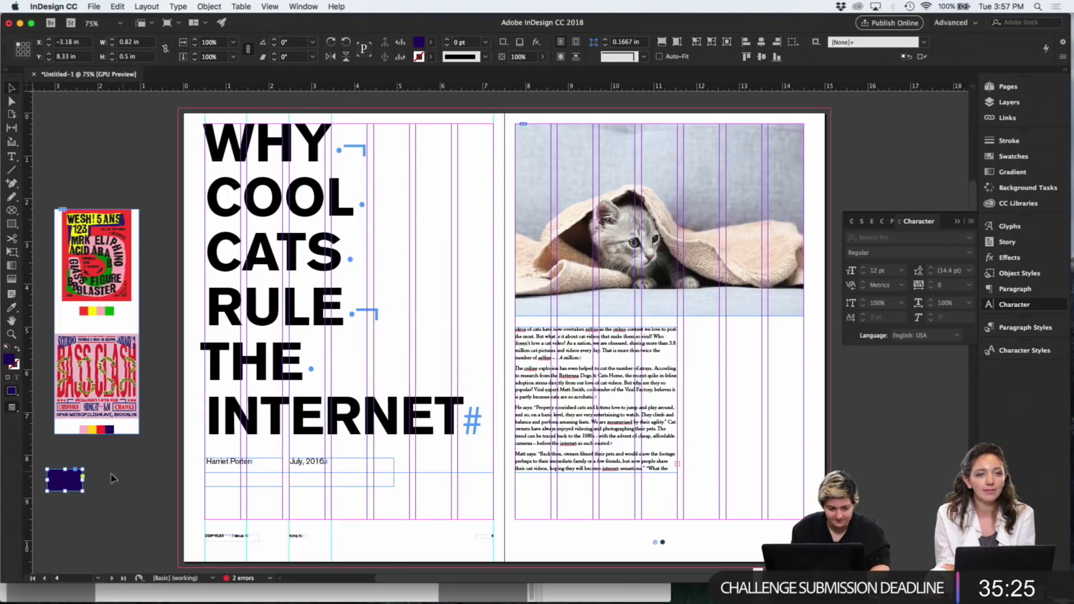
pyautogui.moveTo(65, 484); pyautogui.dragTo(103, 484)
pyautogui.press('i')
pyautogui.click(98, 427)
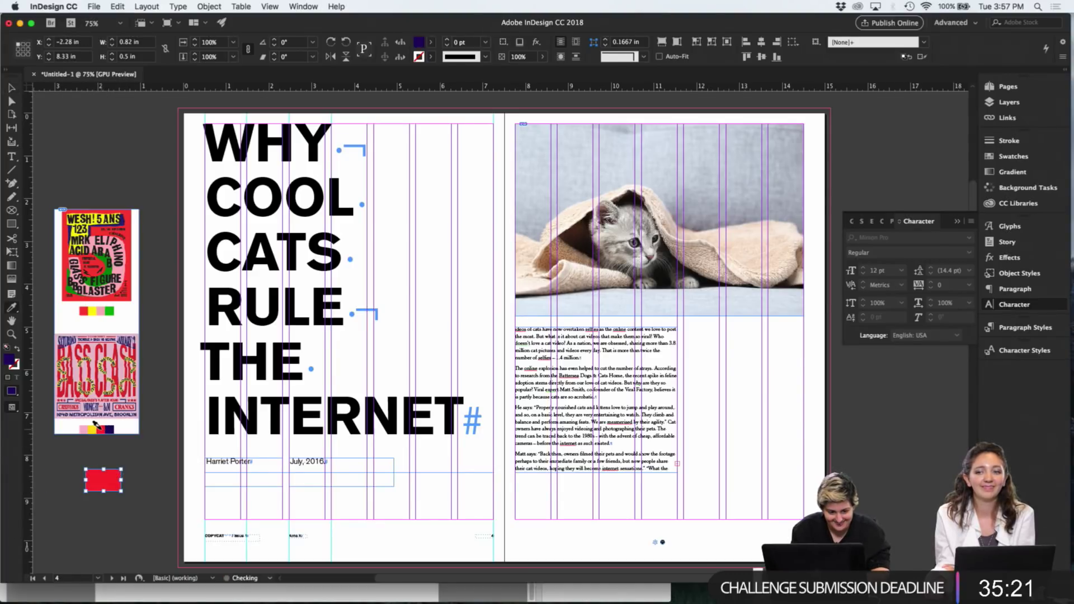
pyautogui.click(108, 429)
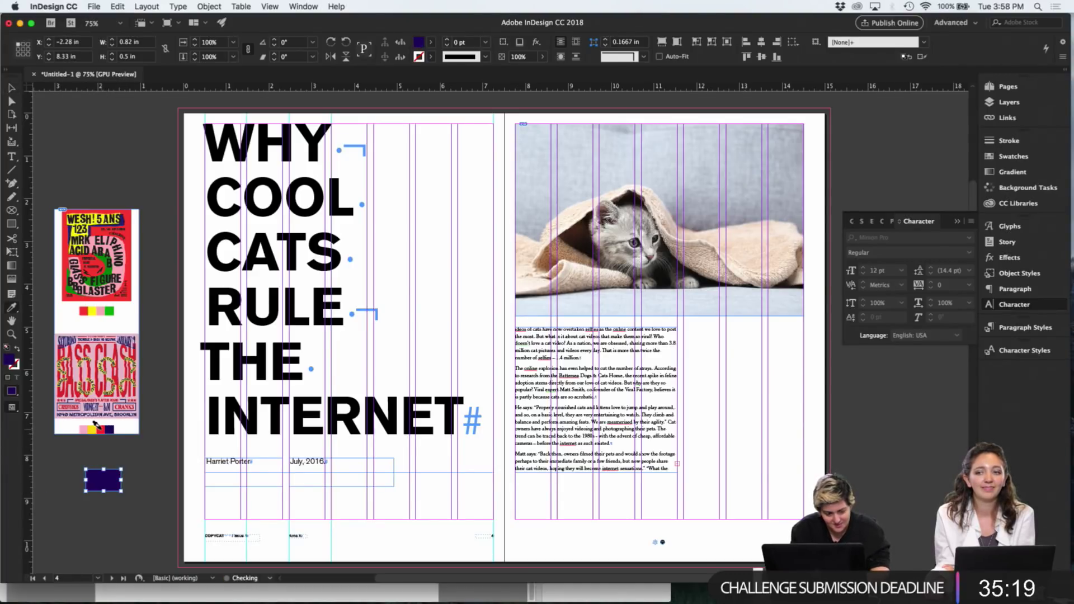
# Build a two-by-two grid of navy rectangles about 0.69 by 0.5 in and fill the upper-right one with the moodboard's red
pyautogui.press('v')
pyautogui.moveTo(112, 482); pyautogui.dragTo(94, 505)
pyautogui.click(96, 480)
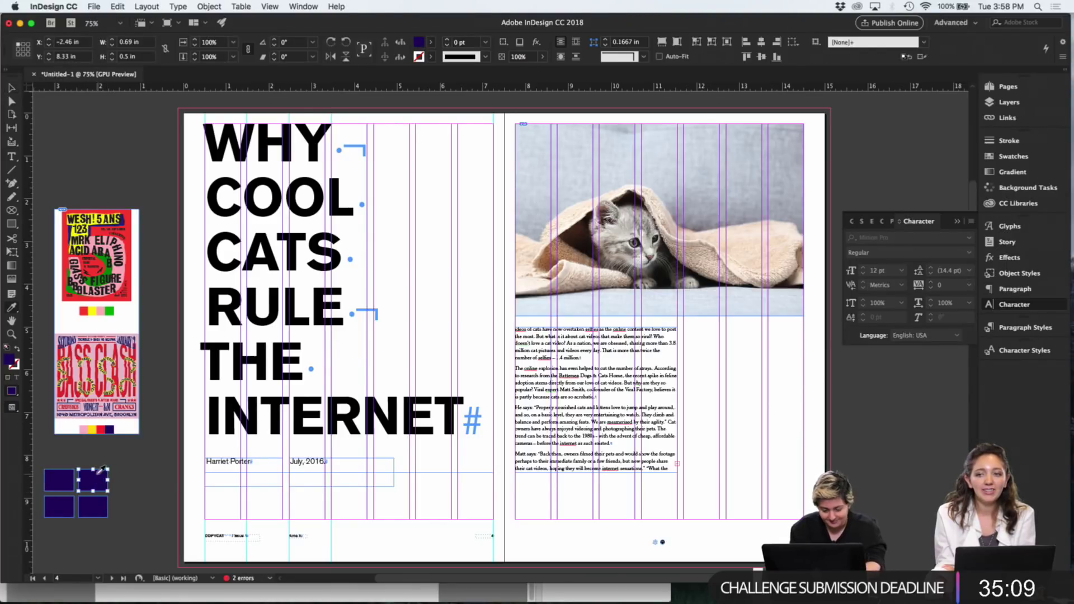
pyautogui.press('i')
pyautogui.click(100, 429)
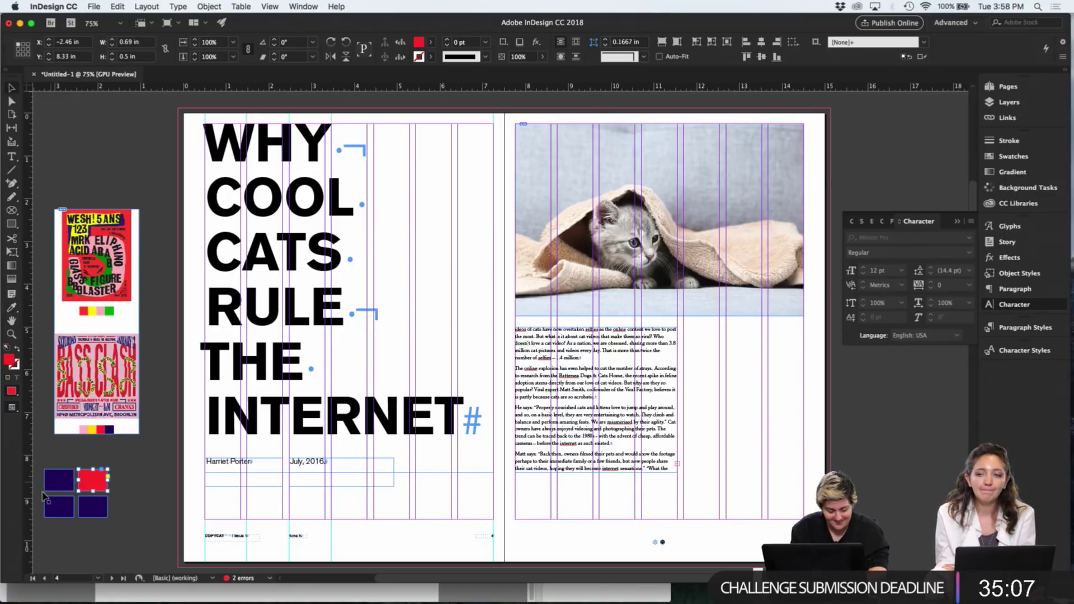
# Fill the lower rectangles with yellow and pink sampled from the moodboard and delete the placed moodboard page
pyautogui.click(63, 511)
pyautogui.press('i')
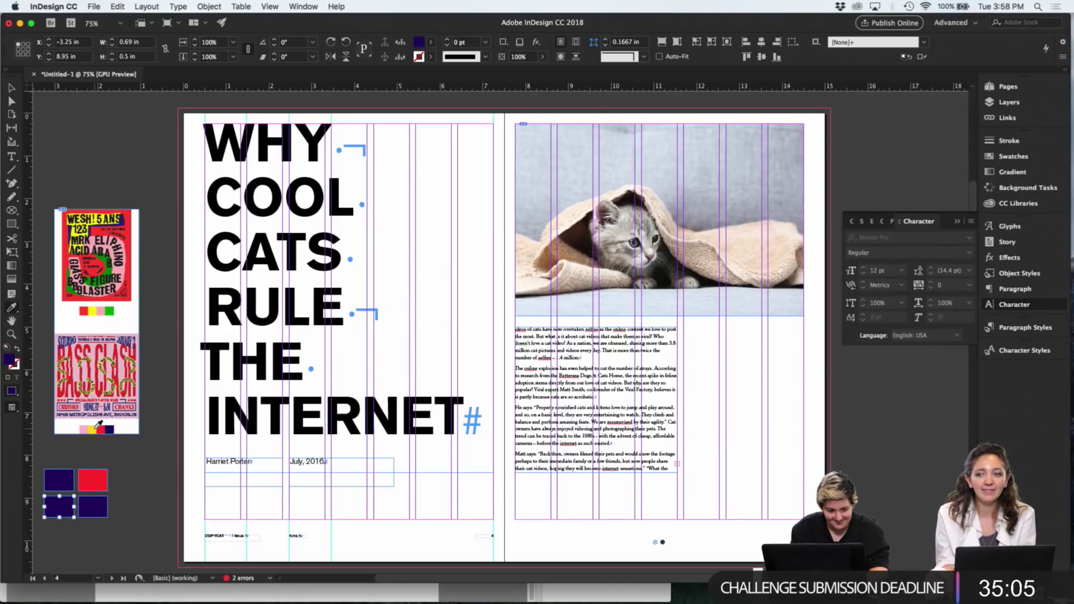
pyautogui.click(90, 429)
pyautogui.press('v')
pyautogui.click(92, 506)
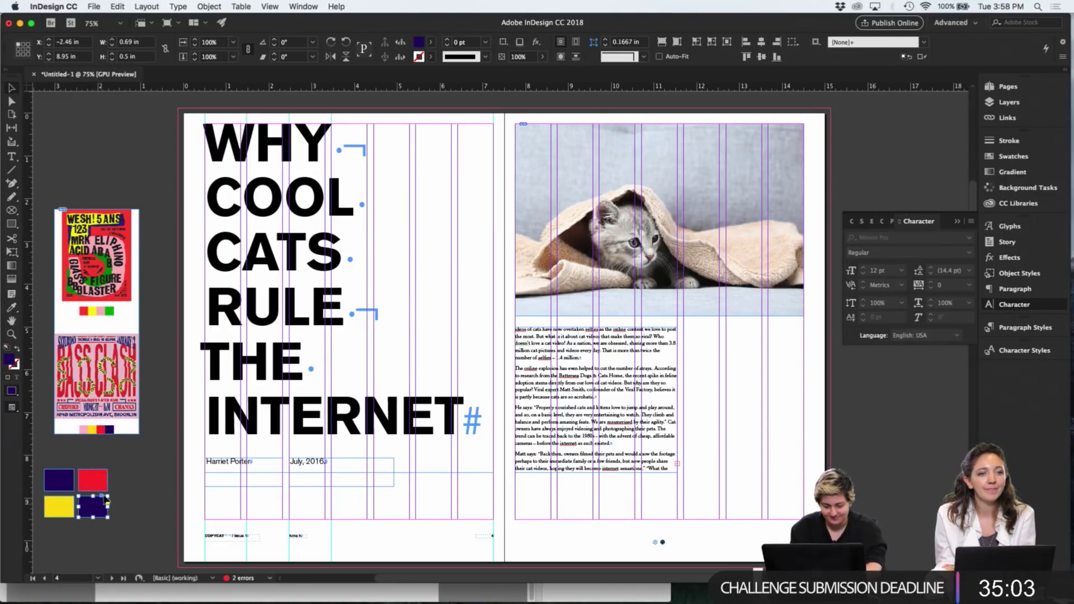
pyautogui.press('i')
pyautogui.click(88, 428)
pyautogui.press('v')
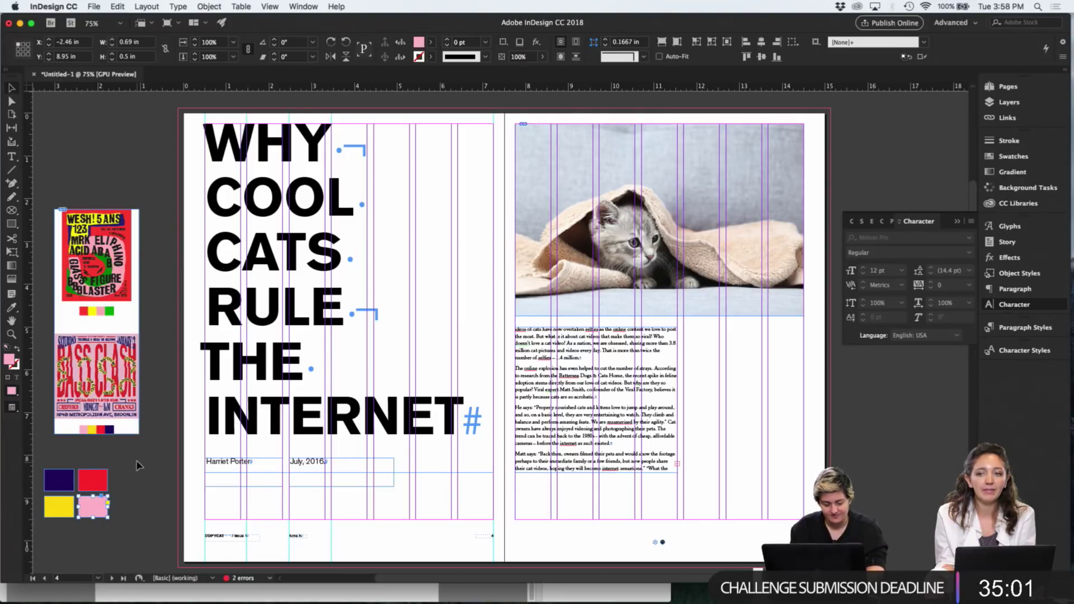
pyautogui.click(127, 389)
pyautogui.press('BackSpace')
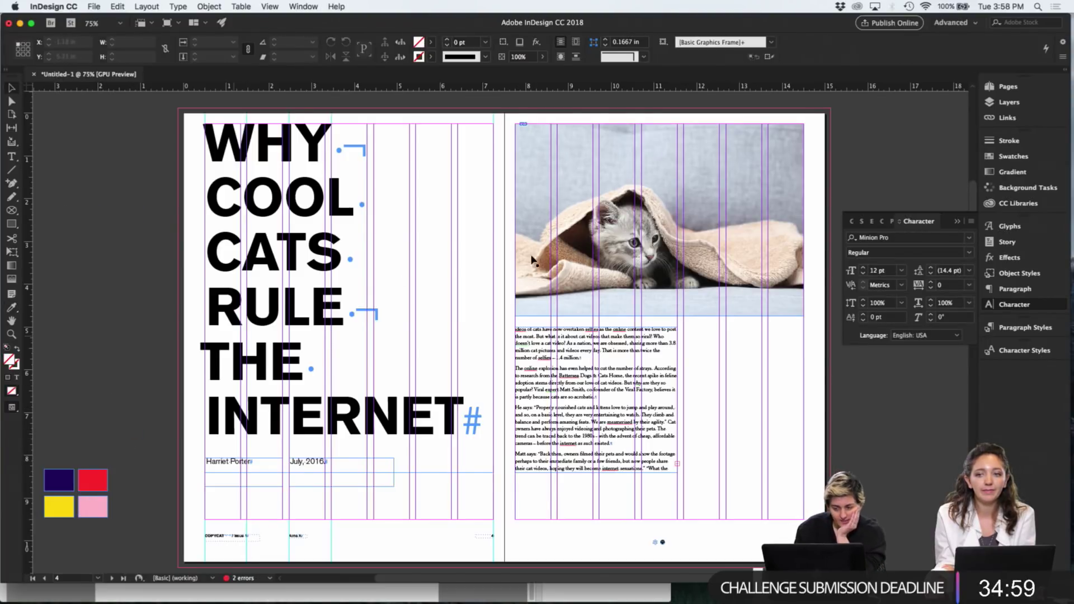
# Delete all the default CMYK colour swatches, from C=100 M=0 Y=0 K=0 through C=100 M=90 Y=10 K=0
pyautogui.click(1017, 159)
pyautogui.click(901, 282)
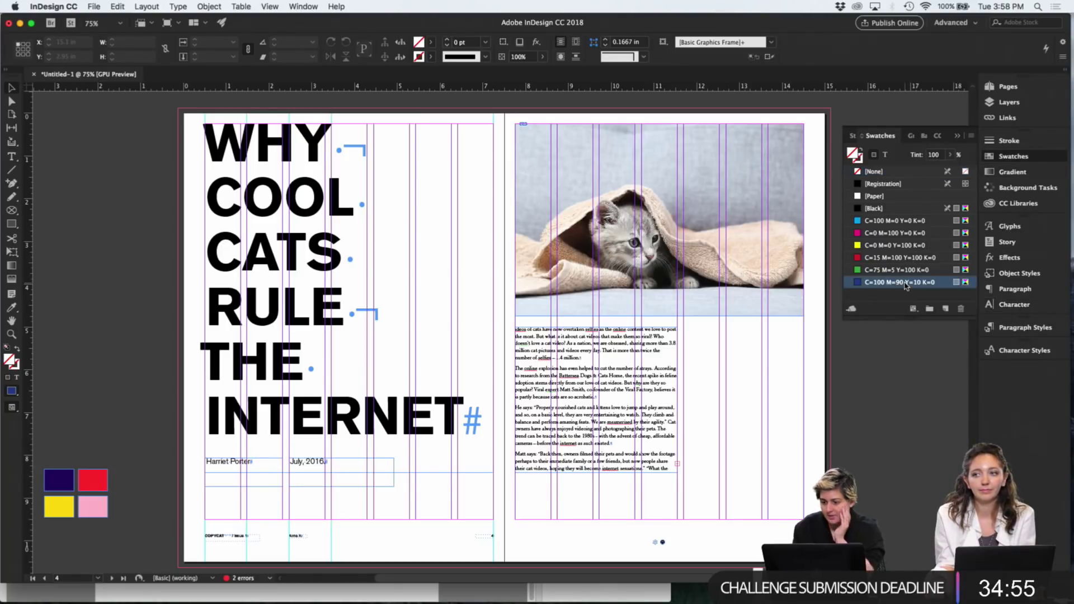
pyautogui.keyDown('shift'); pyautogui.click(892, 223); pyautogui.keyUp('shift')
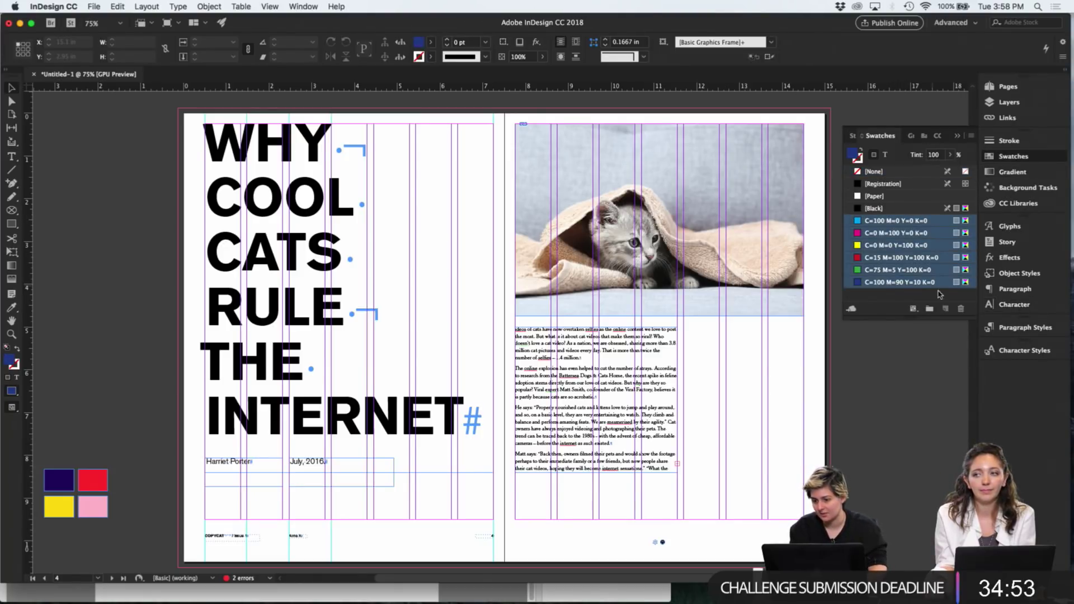
pyautogui.click(961, 309)
pyautogui.press('Return')
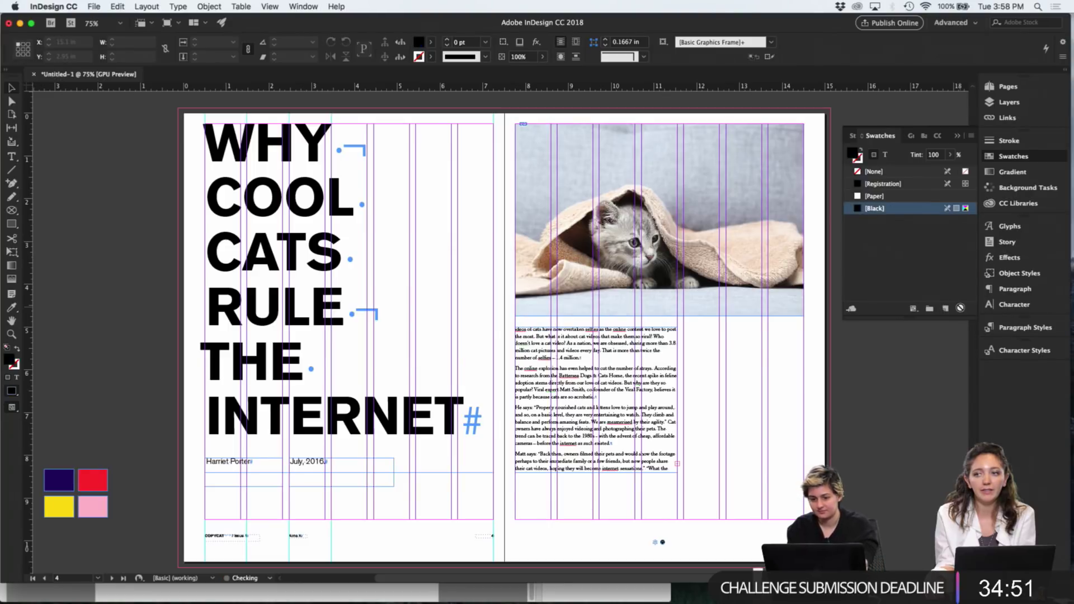
# Add the navy rectangle's fill, R=34 G=0 B=100, to the document as an RGB swatch
pyautogui.click(59, 480)
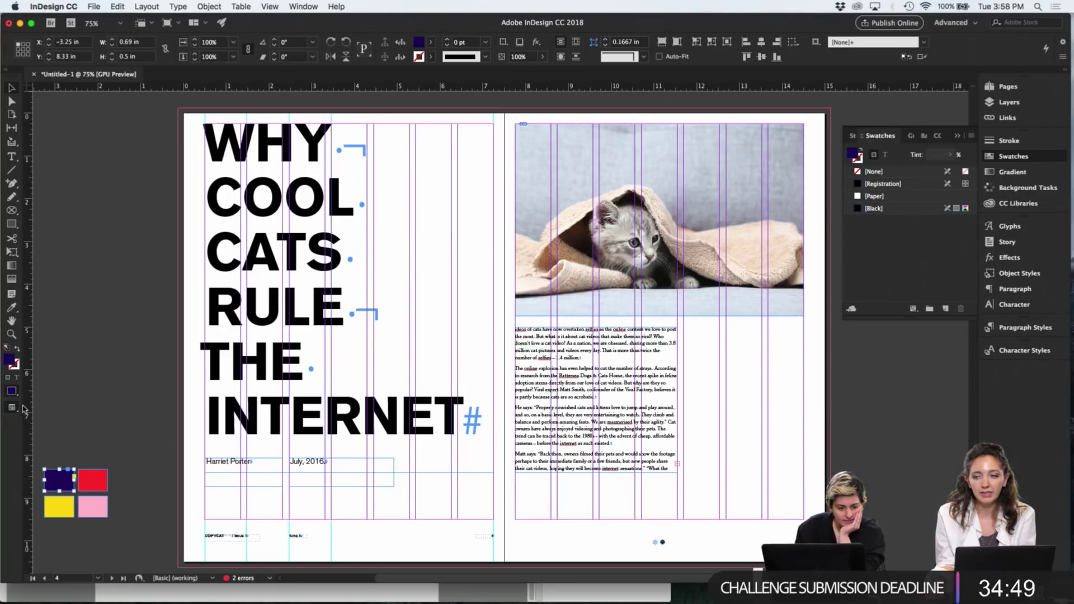
pyautogui.doubleClick(11, 362)
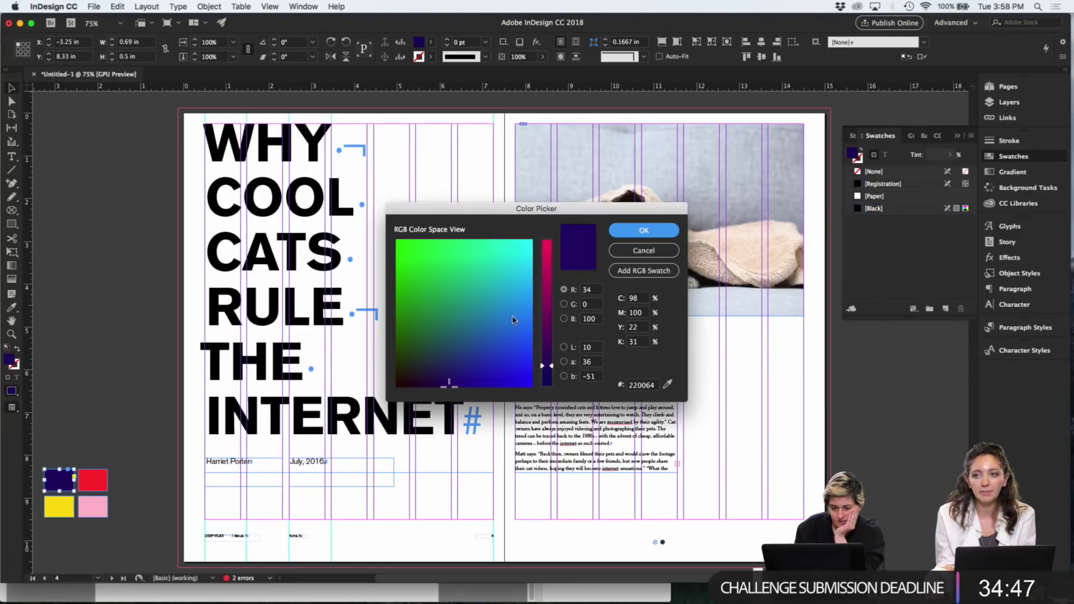
pyautogui.click(630, 271)
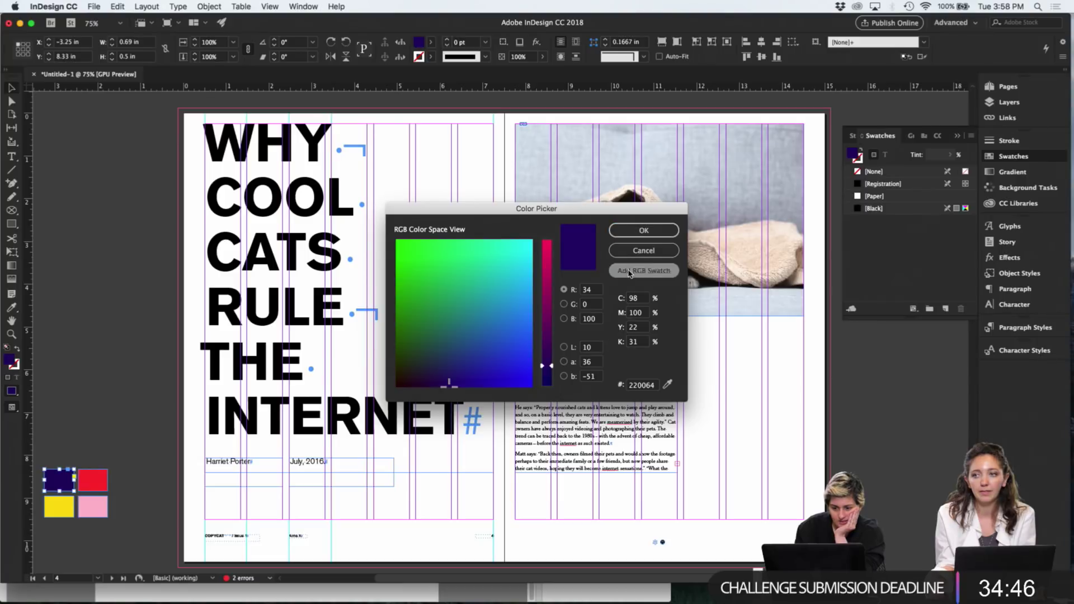
pyautogui.click(643, 231)
# Add the red rectangle's fill, R=255 G=46 B=46, to the document as an RGB swatch
pyautogui.click(95, 482)
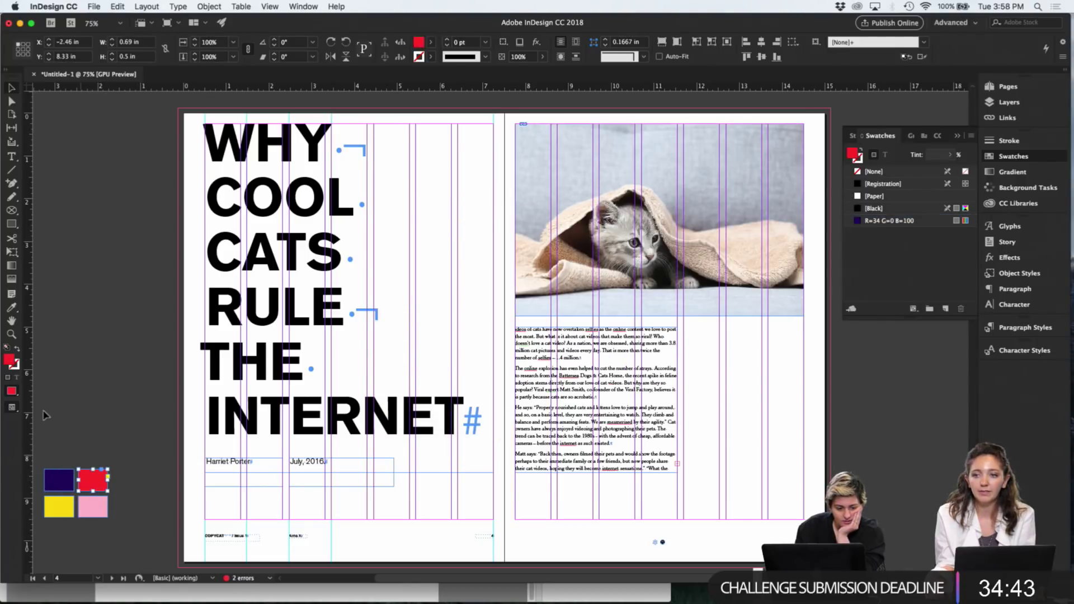
pyautogui.doubleClick(12, 363)
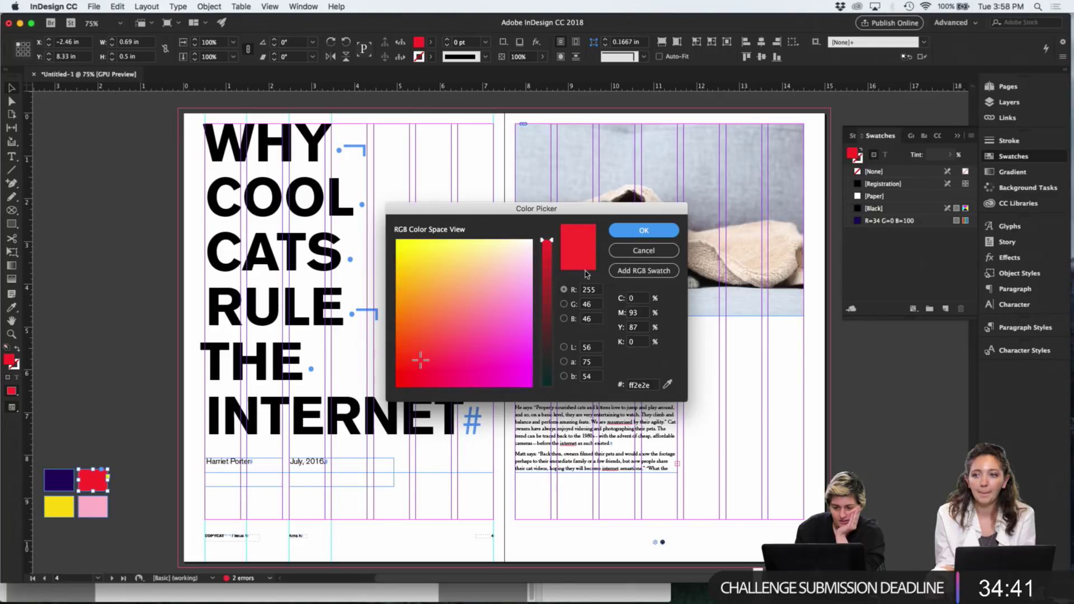
pyautogui.click(639, 271)
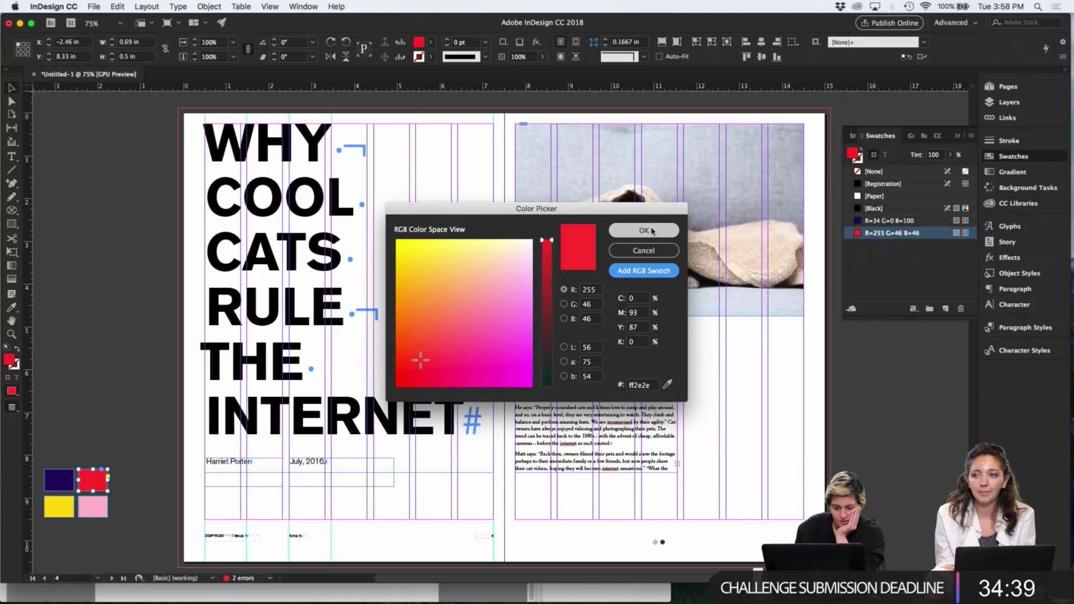
pyautogui.click(649, 230)
# Add the yellow rectangle's fill, R=253 G=220 B=9, to the document as an RGB swatch
pyautogui.click(69, 505)
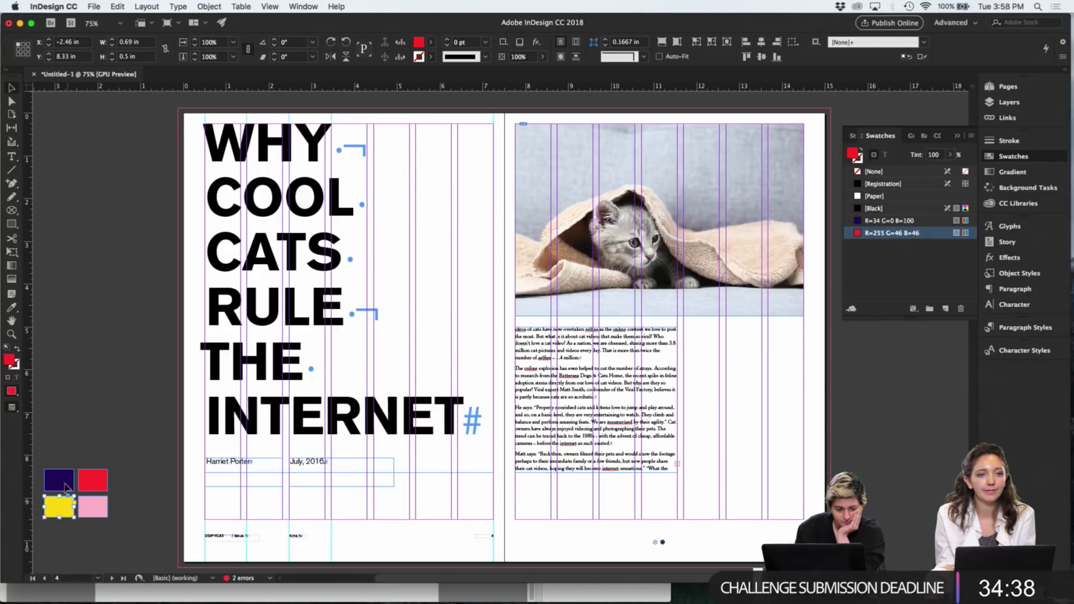
pyautogui.doubleClick(10, 363)
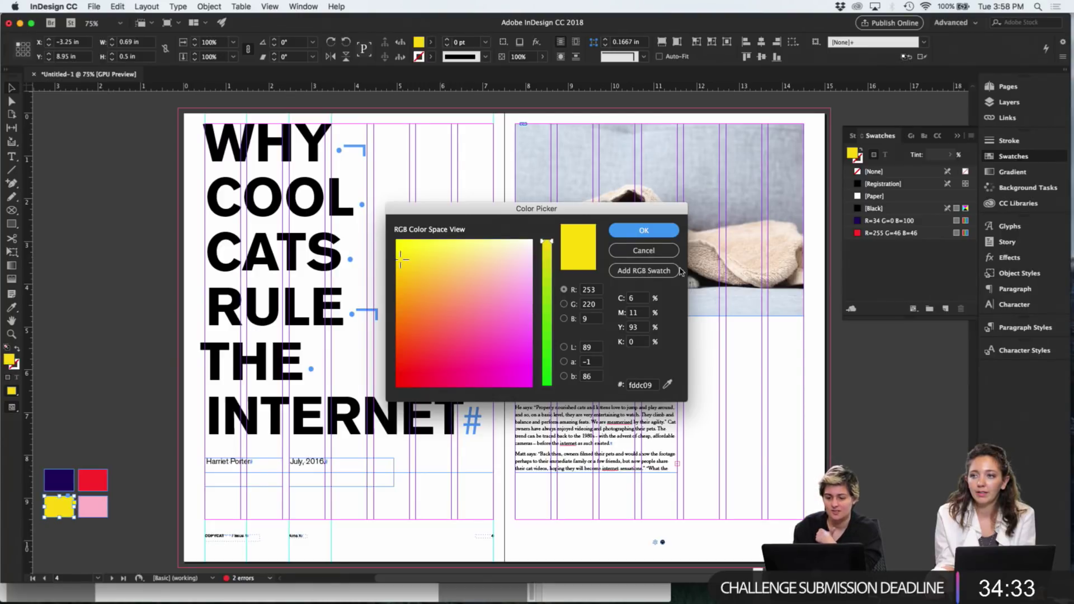
pyautogui.click(644, 270)
pyautogui.click(643, 231)
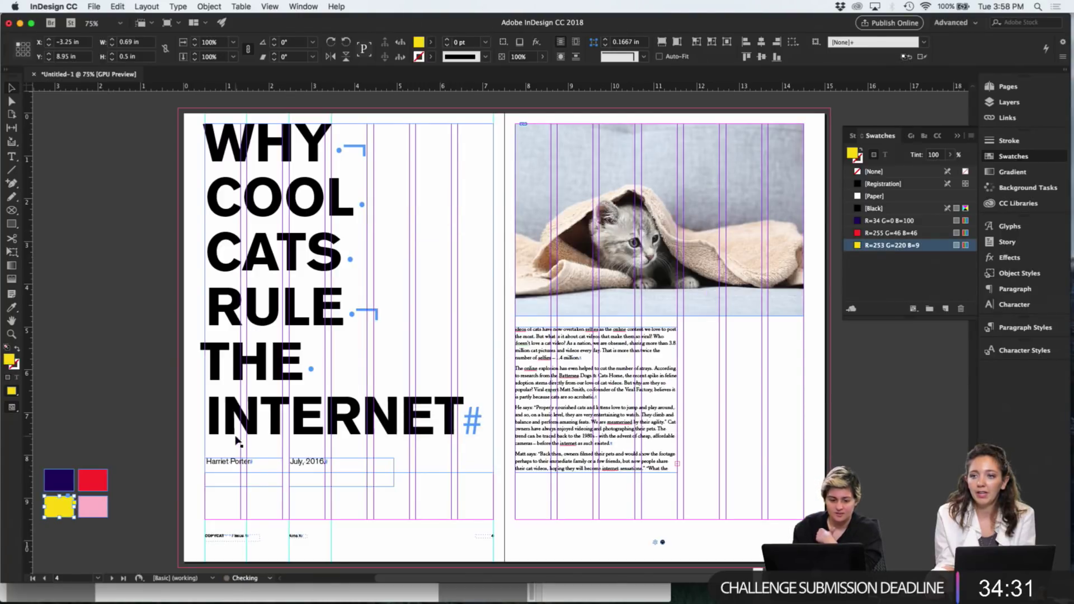
# Add the pink rectangle's fill, R=255 G=187 B=206, to the document as an RGB swatch
pyautogui.click(92, 507)
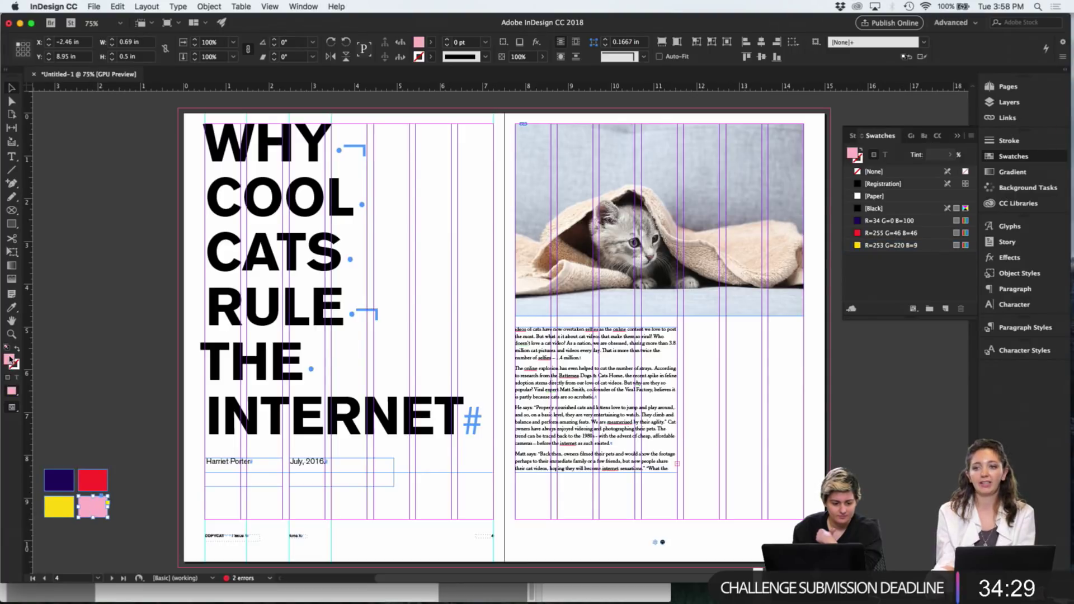
pyautogui.doubleClick(10, 359)
pyautogui.click(628, 278)
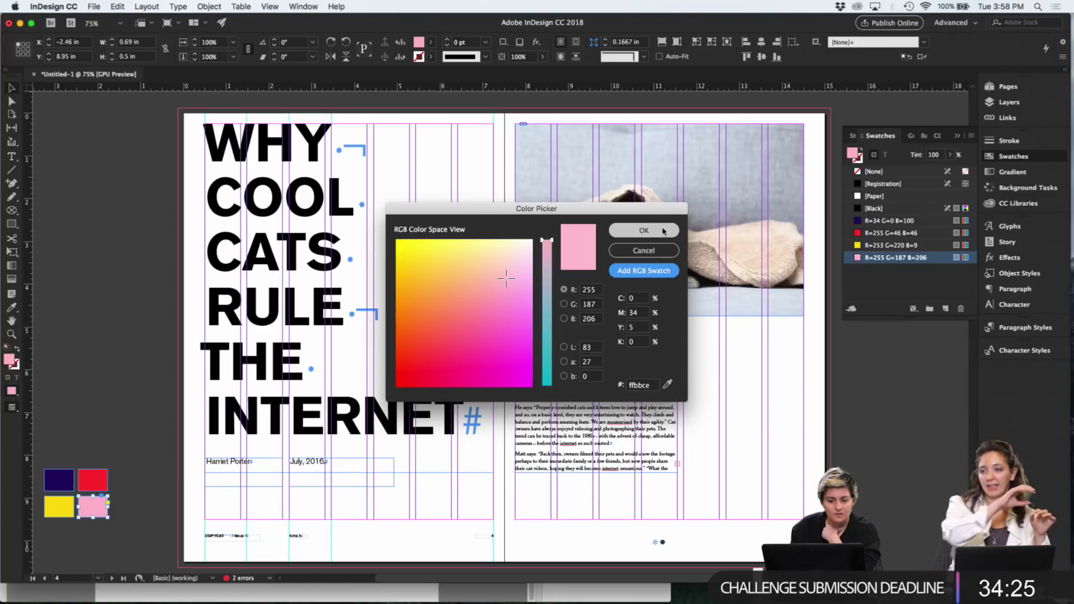
pyautogui.click(644, 230)
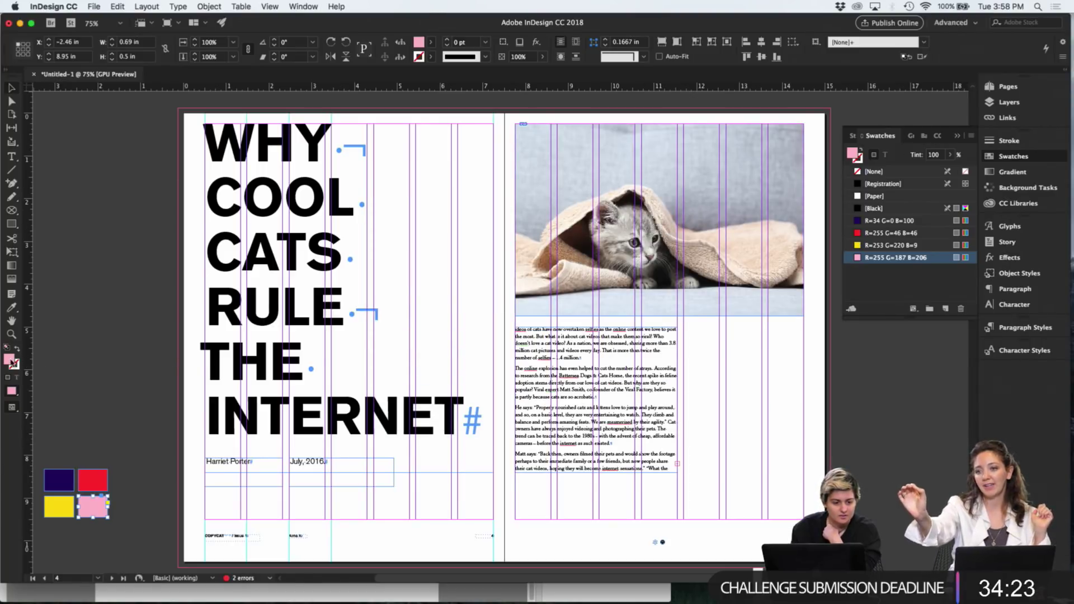
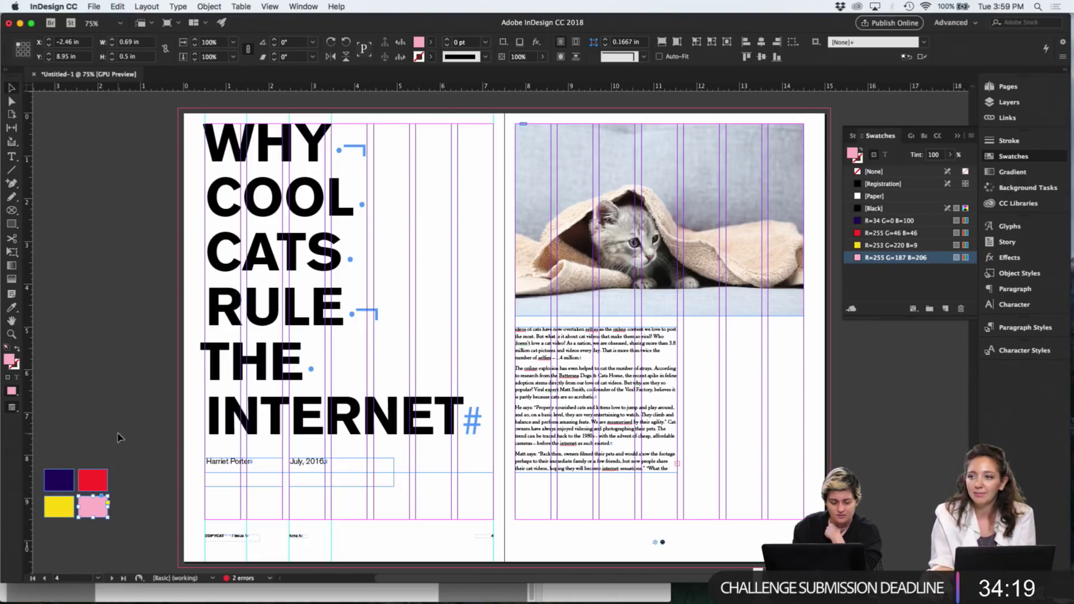
# Delete the four colour sample rectangles from the pasteboard beside the spread
pyautogui.click(119, 436)
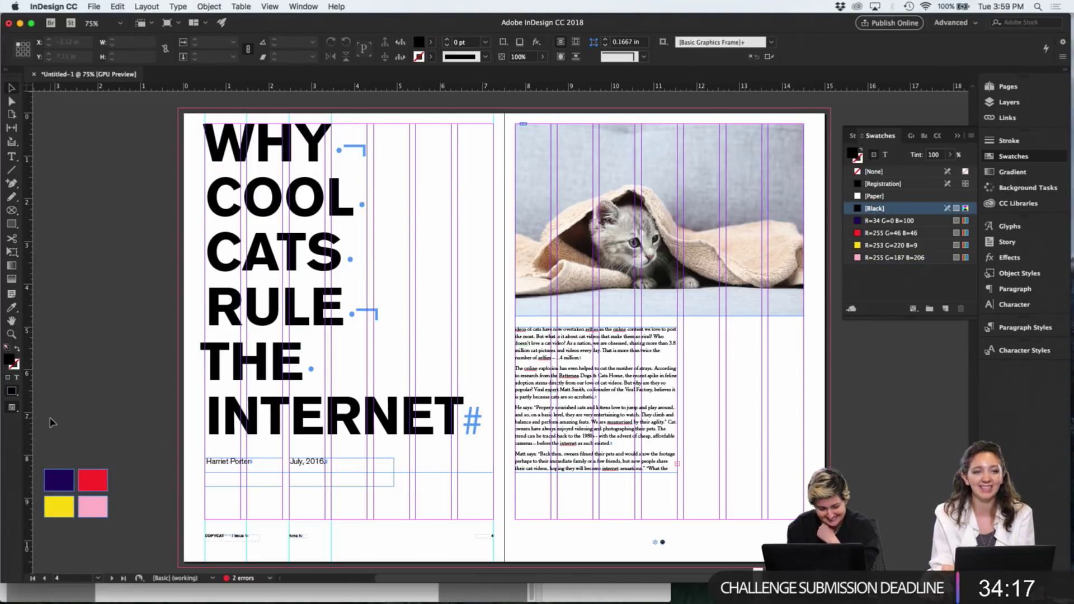
pyautogui.moveTo(50, 418); pyautogui.dragTo(129, 511)
pyautogui.click(128, 511)
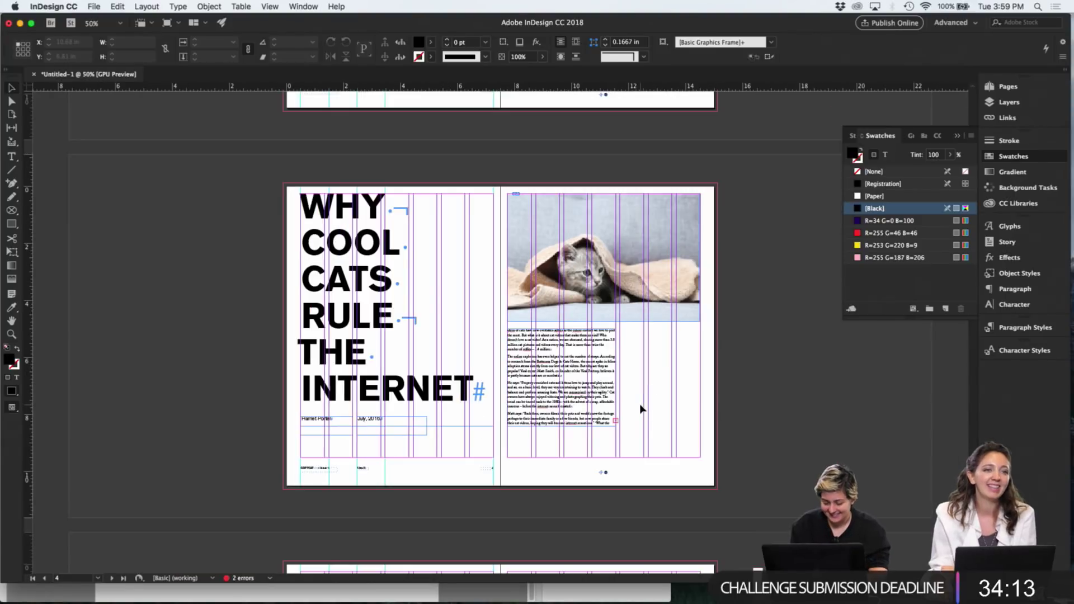
# Draw a rectangle about 8.32 by 11.38 in behind the headline, covering the whole left page and its bleed
pyautogui.press('super+minus')
pyautogui.press('m')
pyautogui.moveTo(263, 172); pyautogui.dragTo(500, 497)
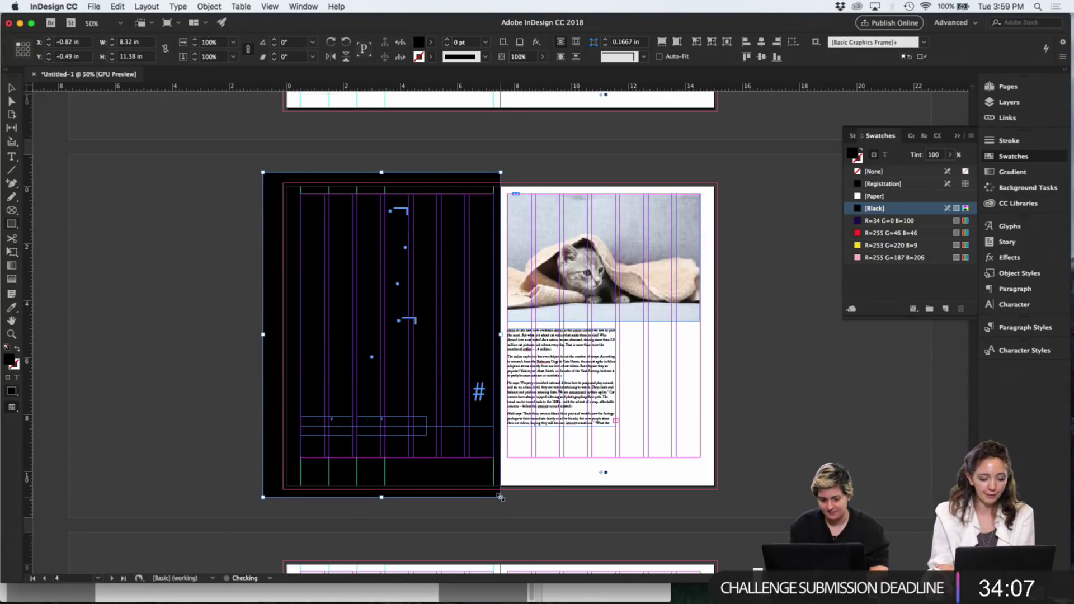
pyautogui.press('v')
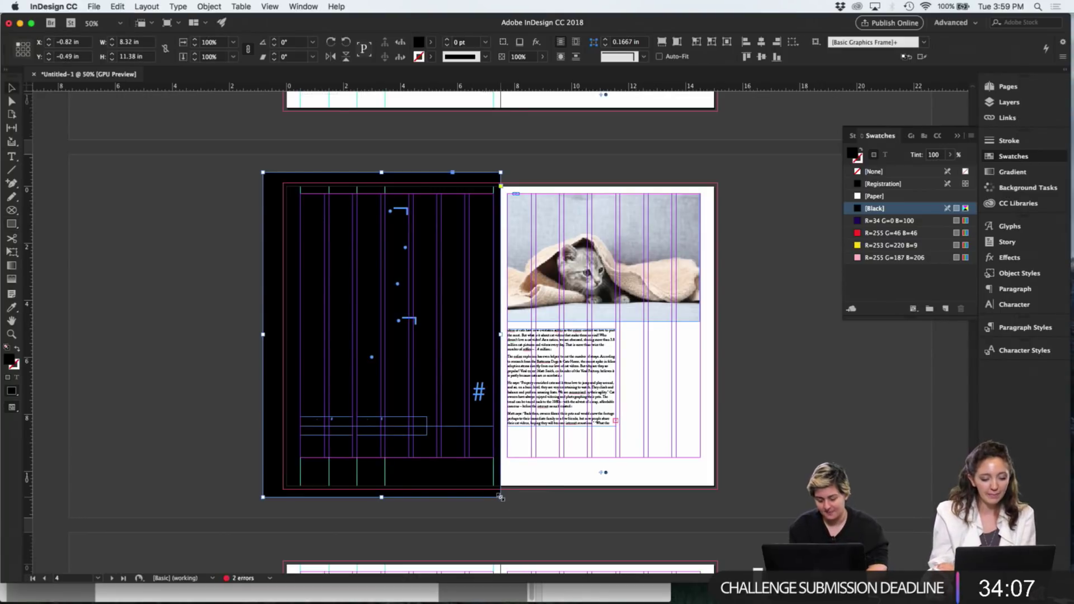
# Fill the left-page background rectangle with pink R=255 G=187 B=206, after trying red, and preview the spread without guides
pyautogui.click(872, 232)
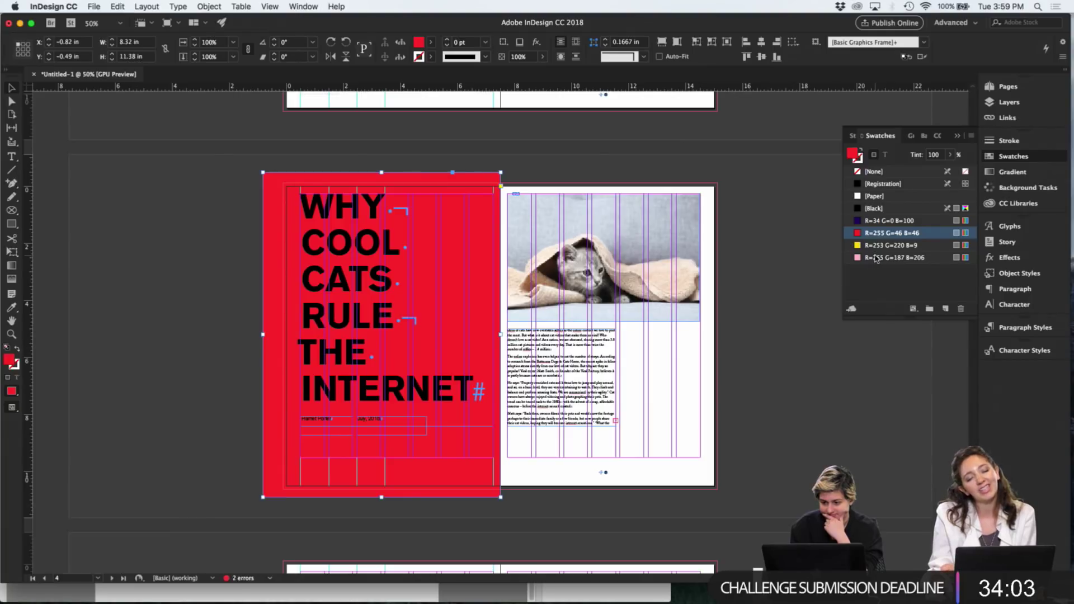
pyautogui.click(877, 257)
pyautogui.click(783, 350)
pyautogui.press('w')
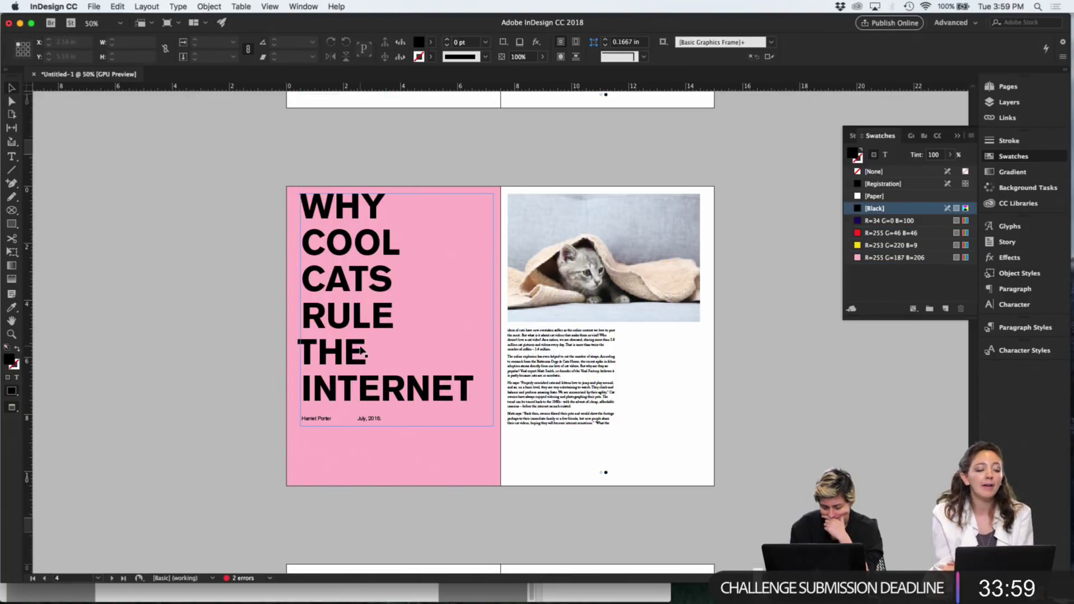
# Colour the left page's headline, byline and date text navy, R=34 G=0 B=100, and check the spread in full-screen presentation
pyautogui.moveTo(200, 292); pyautogui.dragTo(383, 446)
pyautogui.keyDown('shift'); pyautogui.click(387, 447); pyautogui.keyUp('shift')
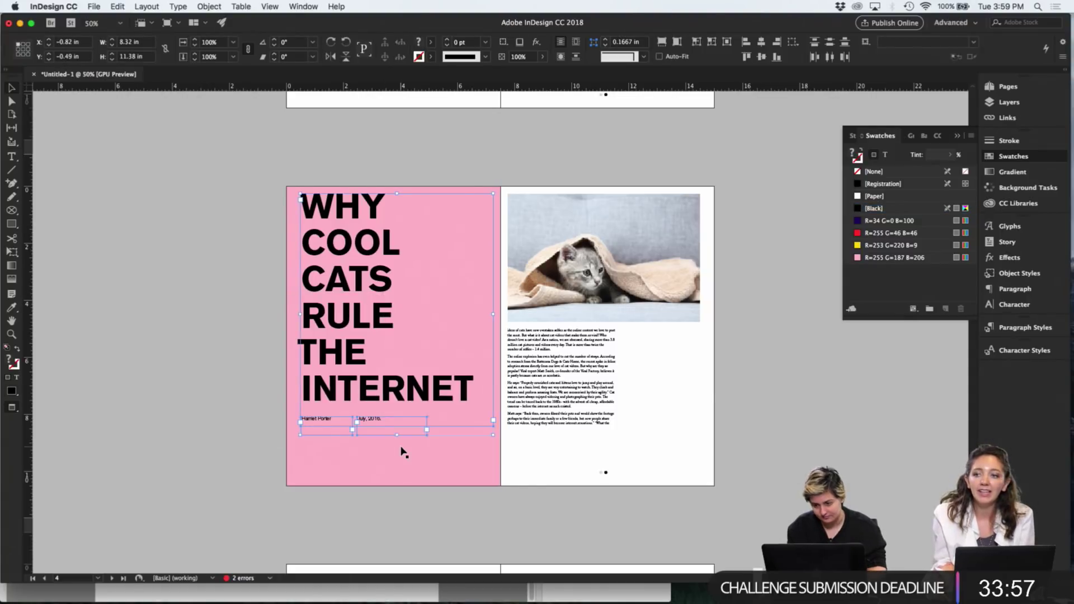
pyautogui.click(883, 156)
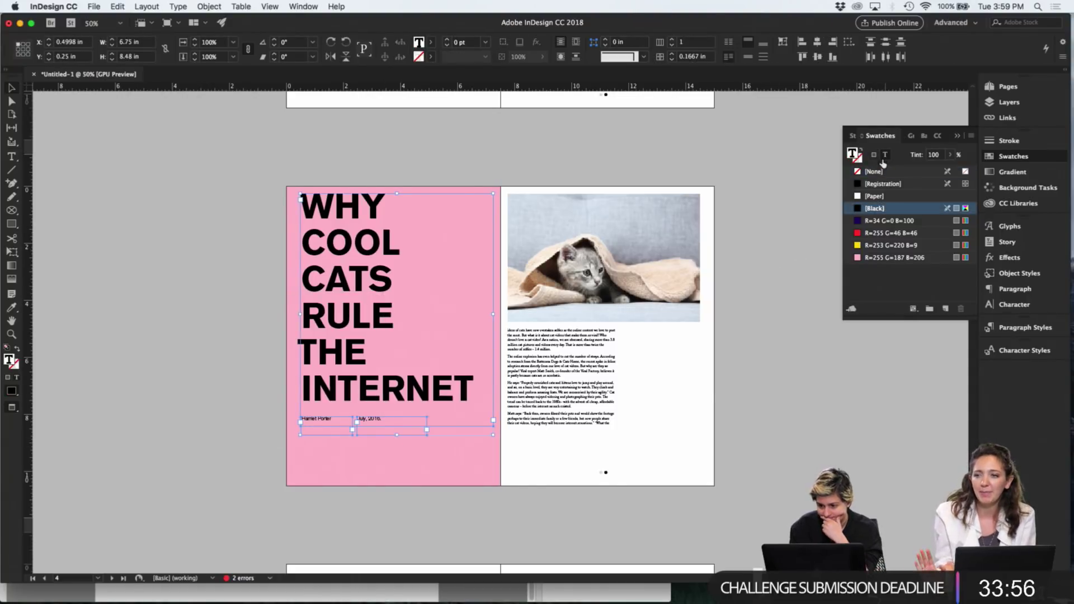
pyautogui.click(869, 219)
pyautogui.click(784, 327)
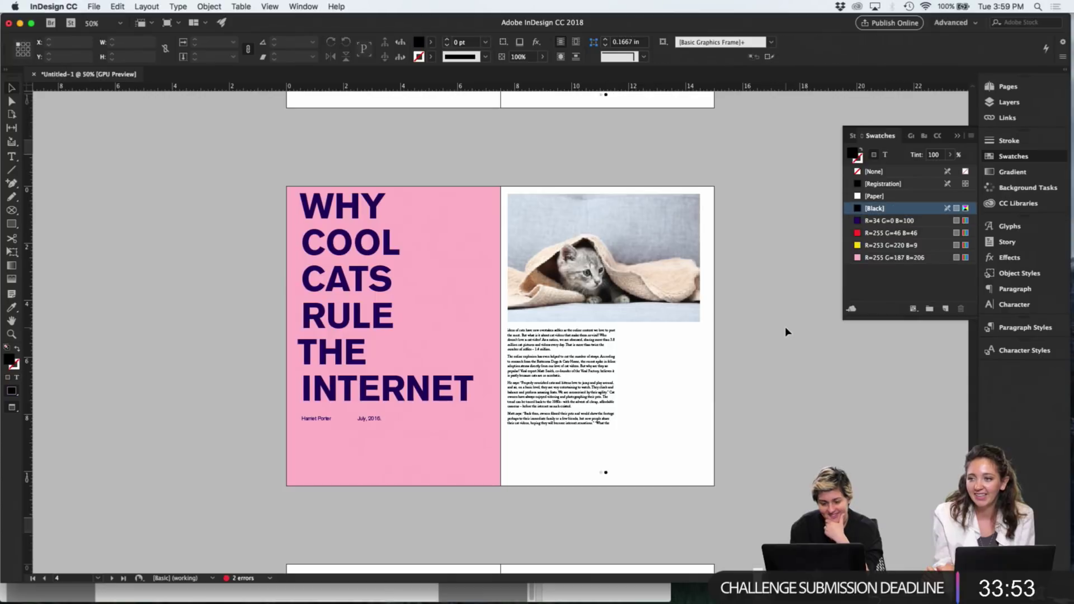
pyautogui.hotkey('shift', 'w')
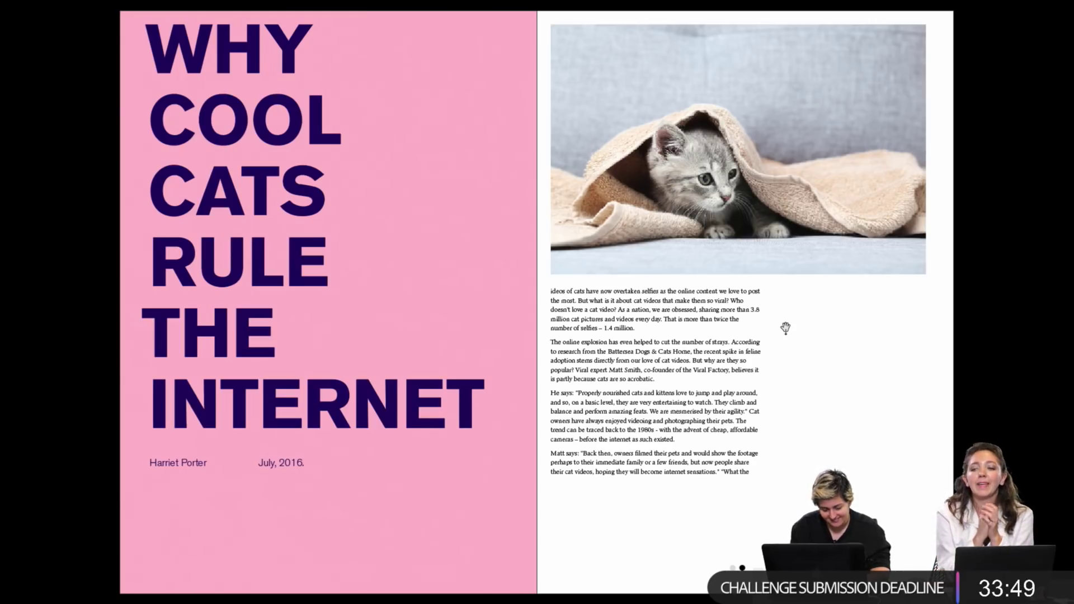
pyautogui.hotkey('shift', 'w')
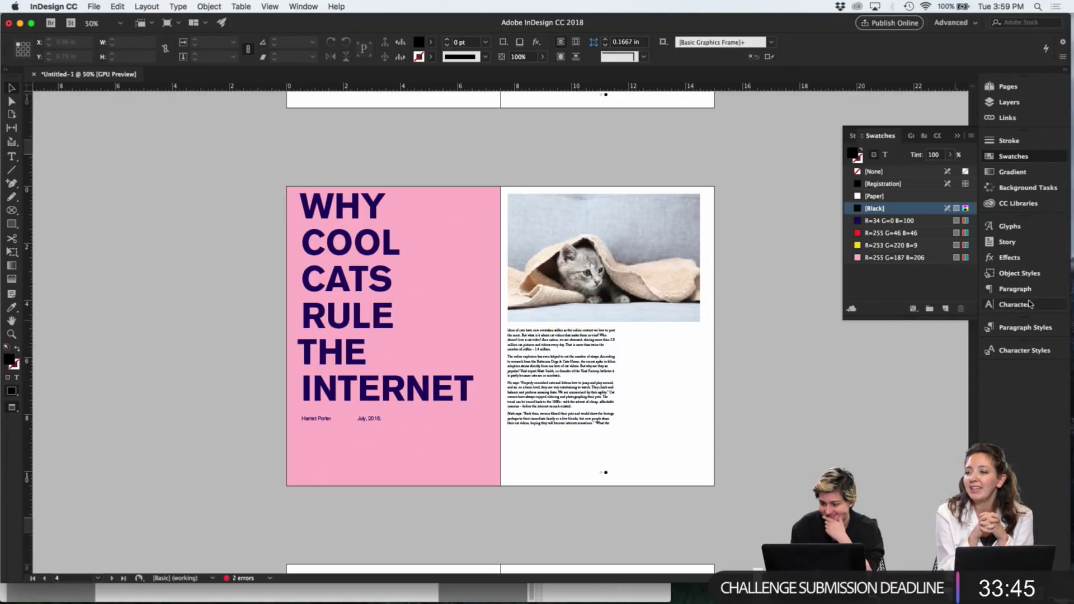
# Set the character colour of the Bodytext paragraph style to navy, R=34 G=0 B=100
pyautogui.click(1015, 289)
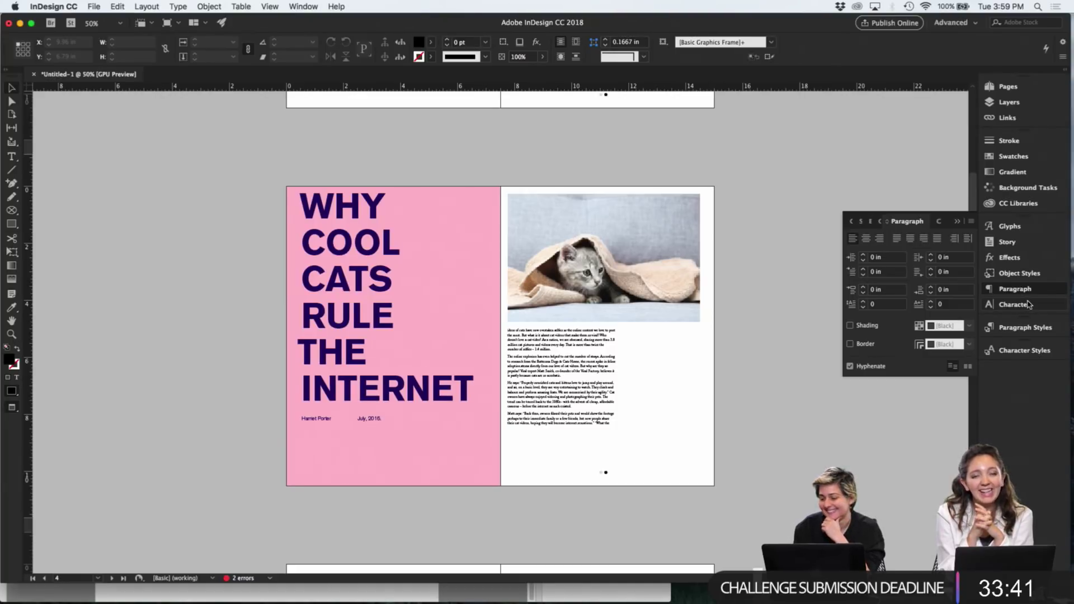
pyautogui.click(1026, 329)
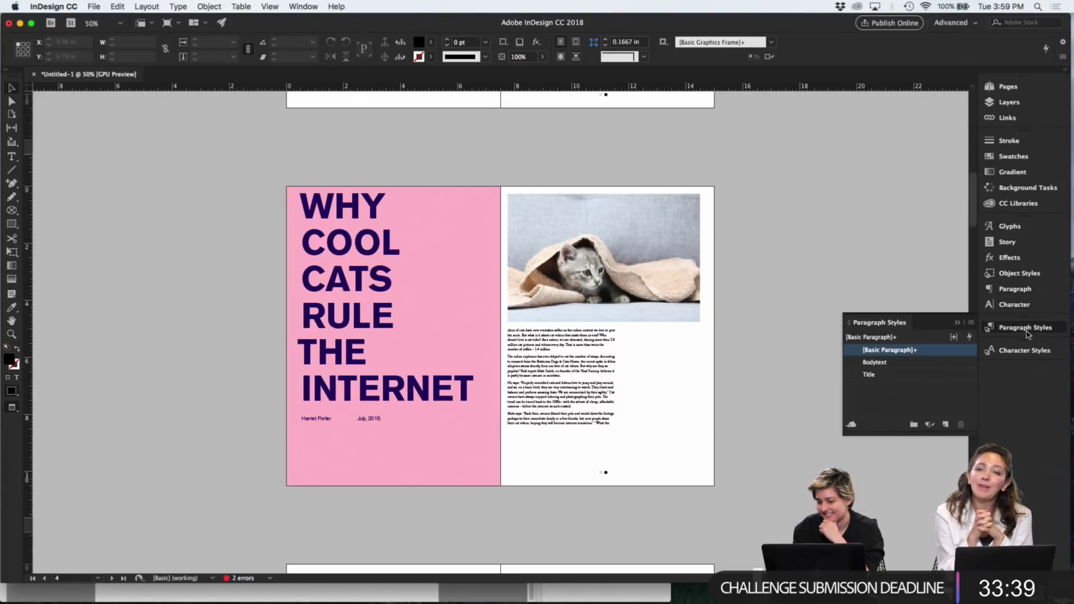
pyautogui.doubleClick(875, 363)
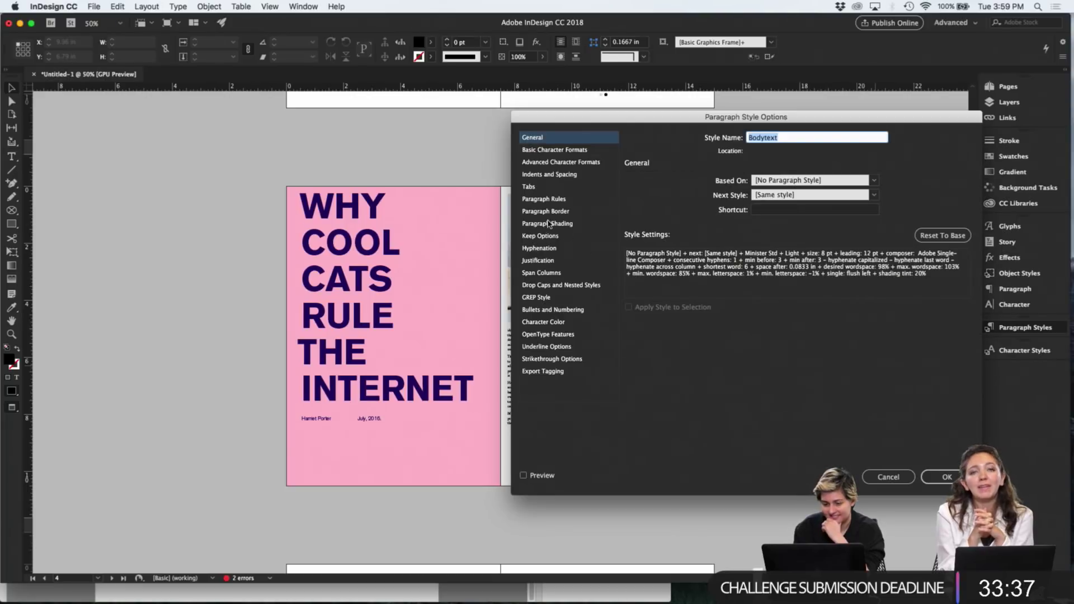
pyautogui.click(553, 323)
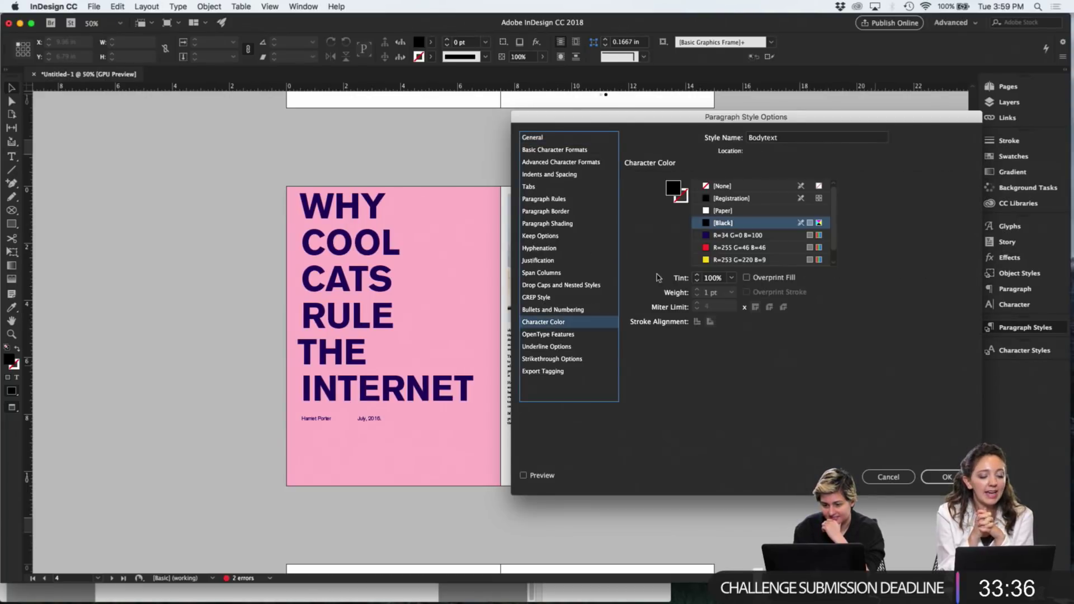
pyautogui.click(716, 236)
pyautogui.press('Return')
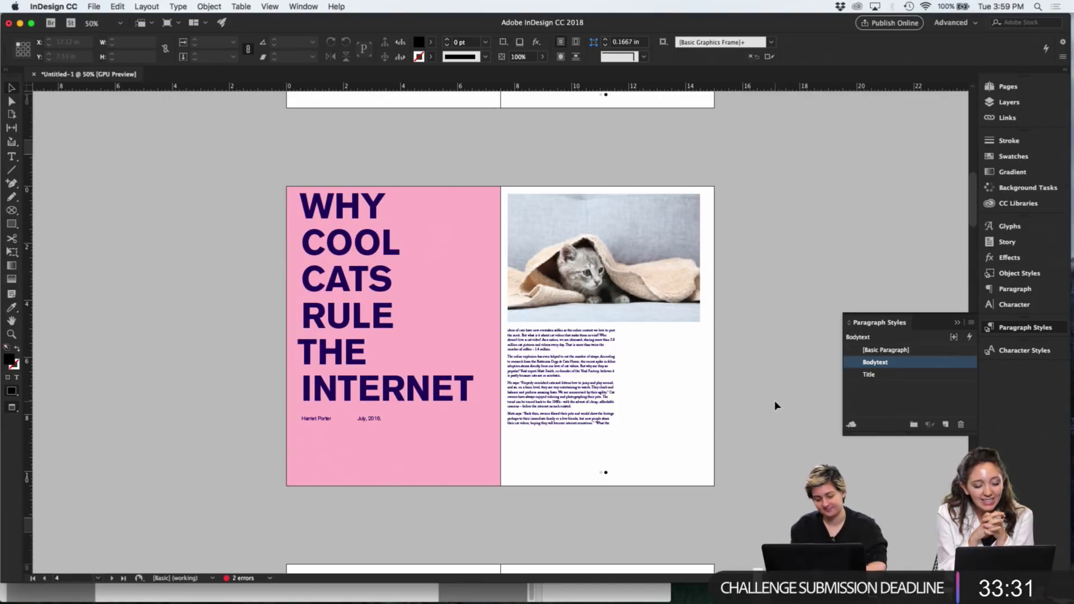
# Open the A-Master spread and check the text colour of the left page's footer frames
pyautogui.click(1002, 88)
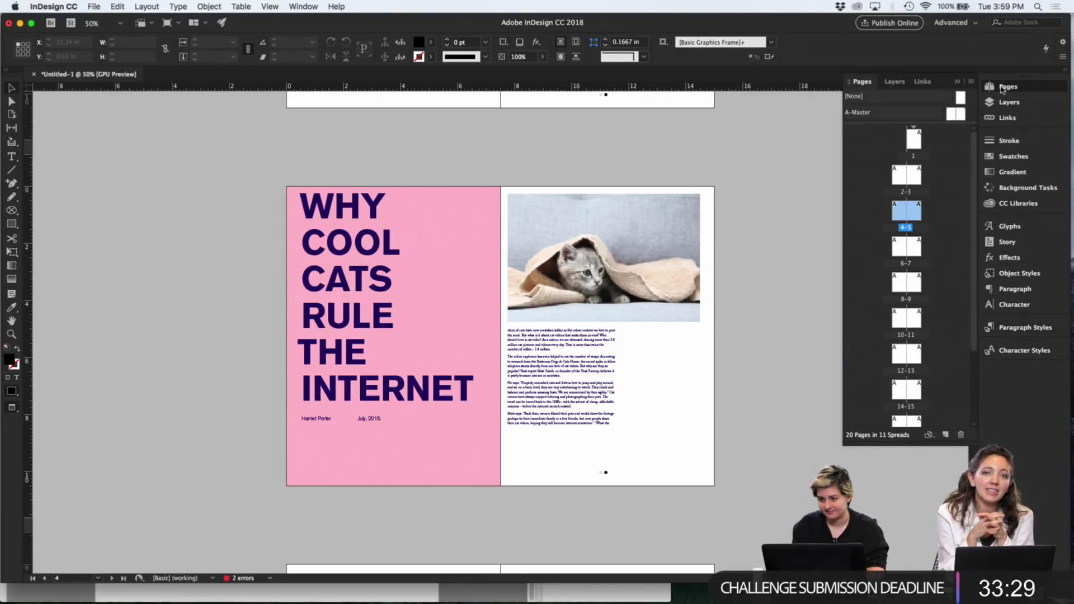
pyautogui.doubleClick(960, 114)
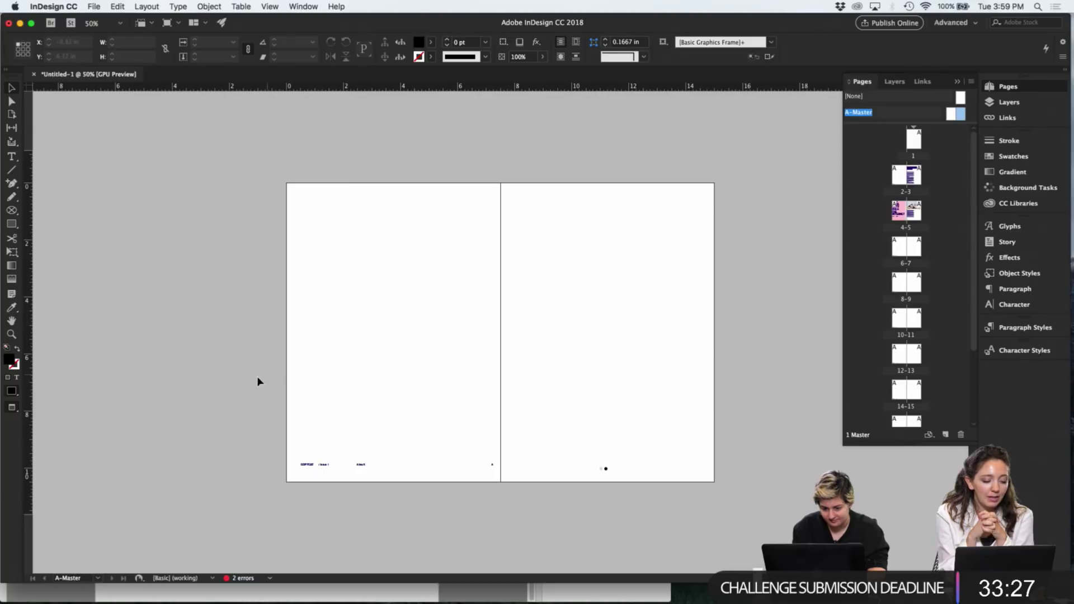
pyautogui.moveTo(240, 380); pyautogui.dragTo(454, 500)
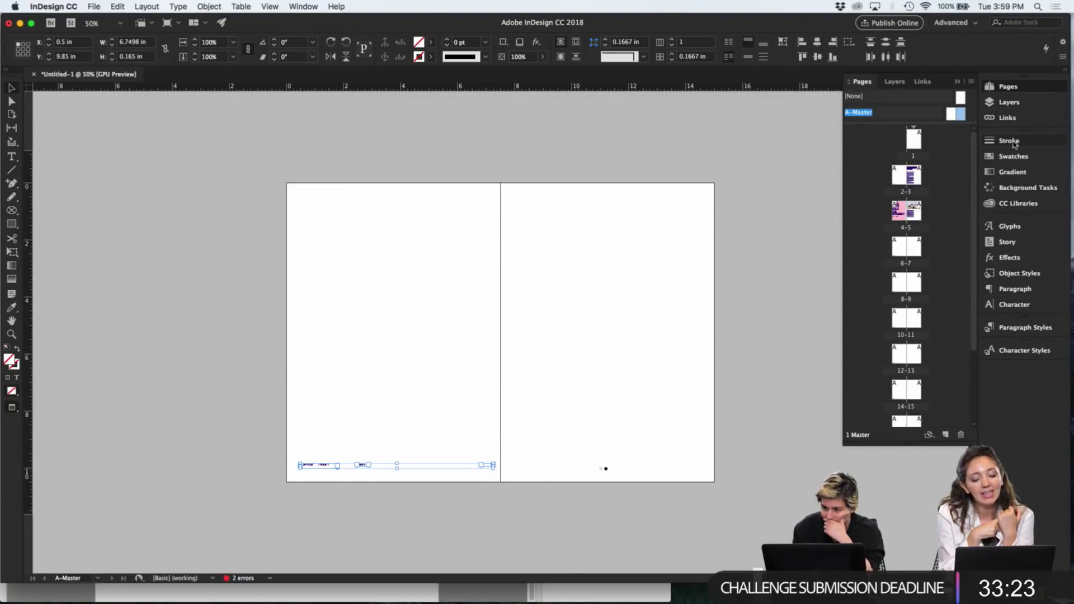
pyautogui.click(1014, 157)
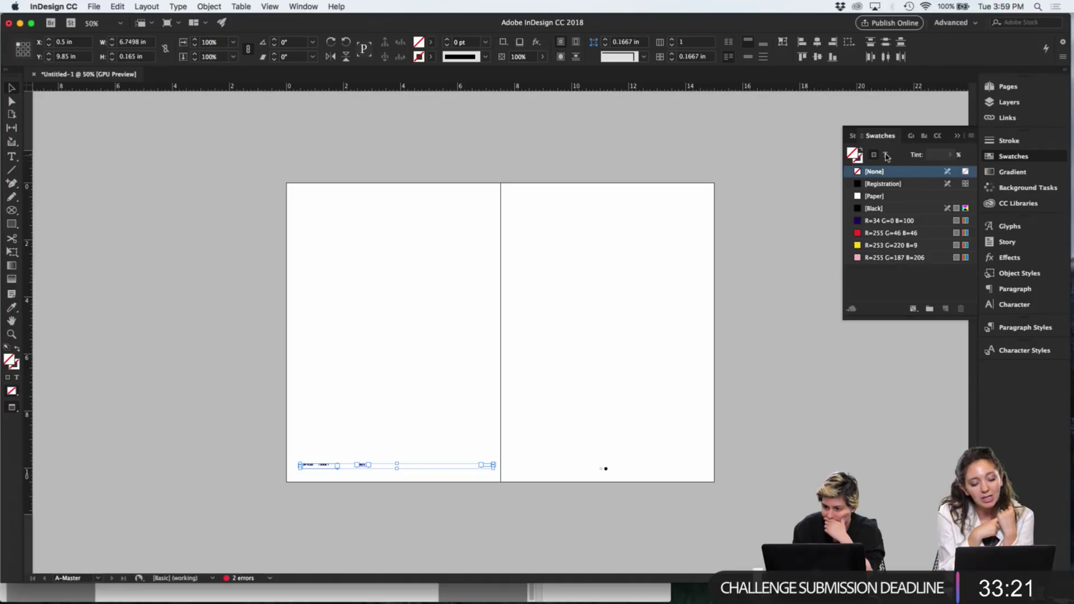
pyautogui.click(885, 159)
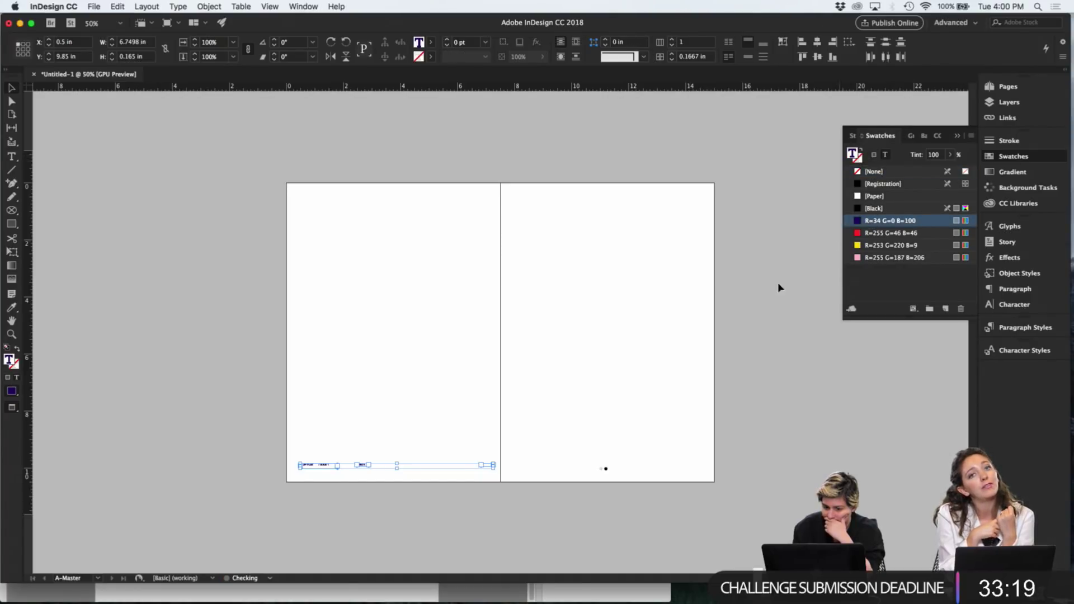
# Fill the footer dot on A-Master's right page with navy R=34 G=0 B=100 and return to spread 4-5
pyautogui.click(605, 469)
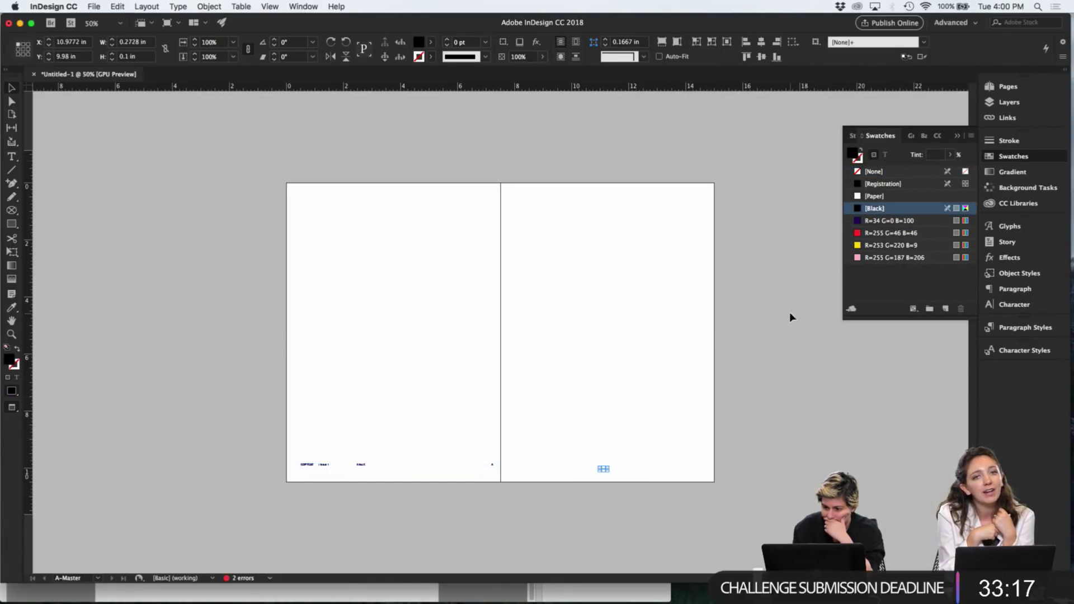
pyautogui.click(884, 221)
pyautogui.click(696, 470)
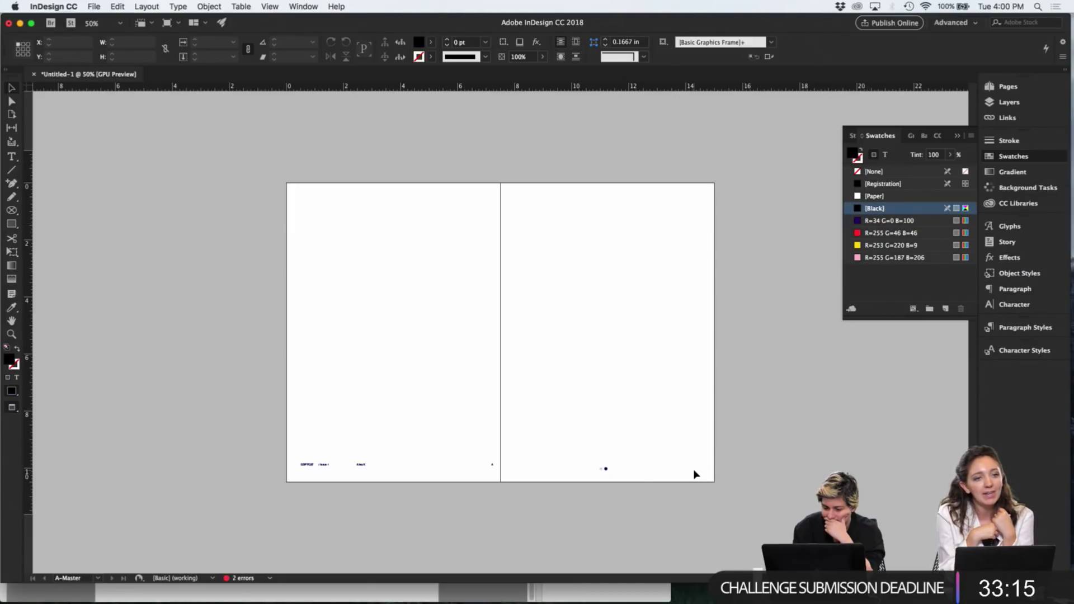
pyautogui.click(1008, 87)
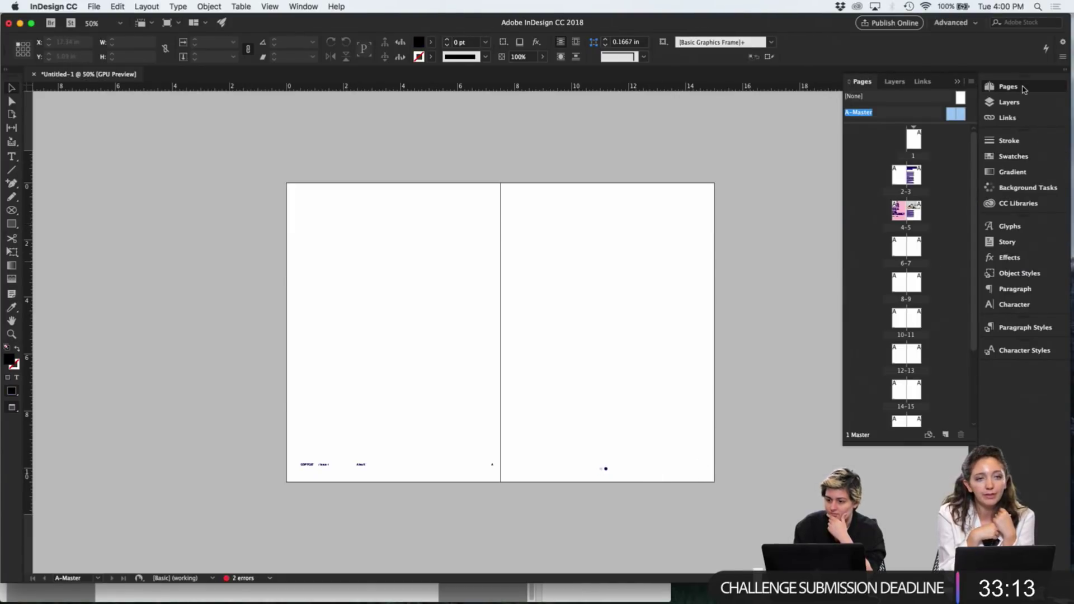
pyautogui.doubleClick(916, 217)
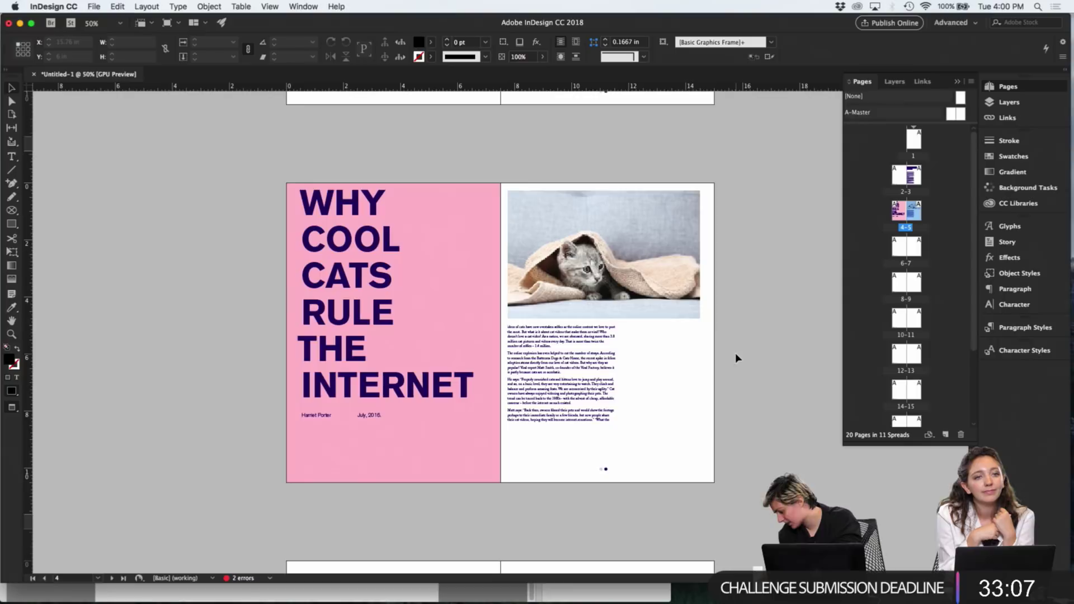
# Copy the headline frame from page 4 and paste it in place on page 6
pyautogui.scroll(-10, 735, 353)
pyautogui.scroll(7, 454, 260)
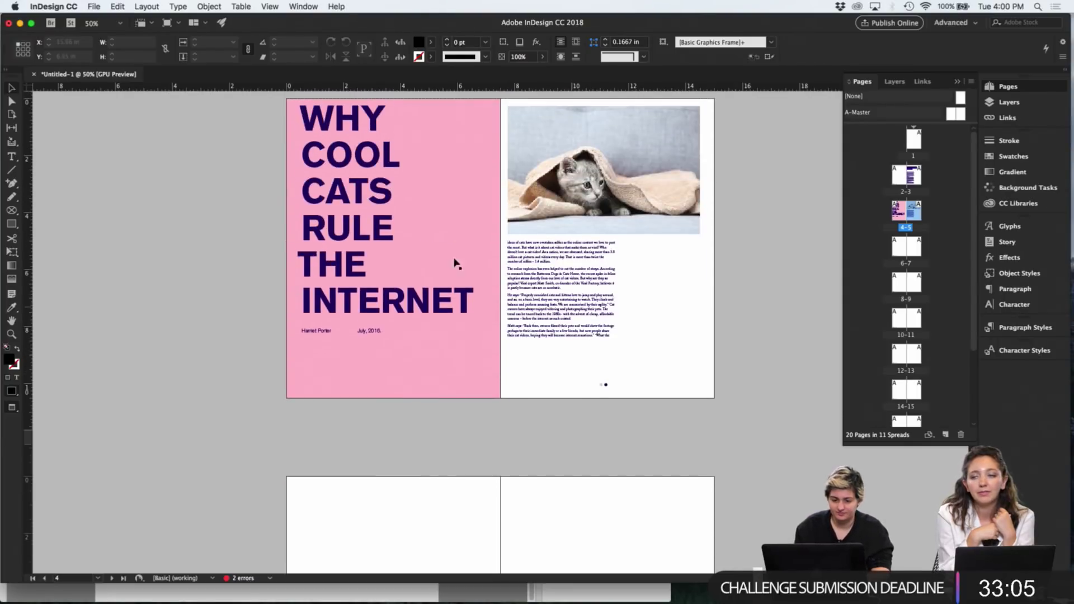
pyautogui.click(455, 260)
pyautogui.scroll(-10, 473, 411)
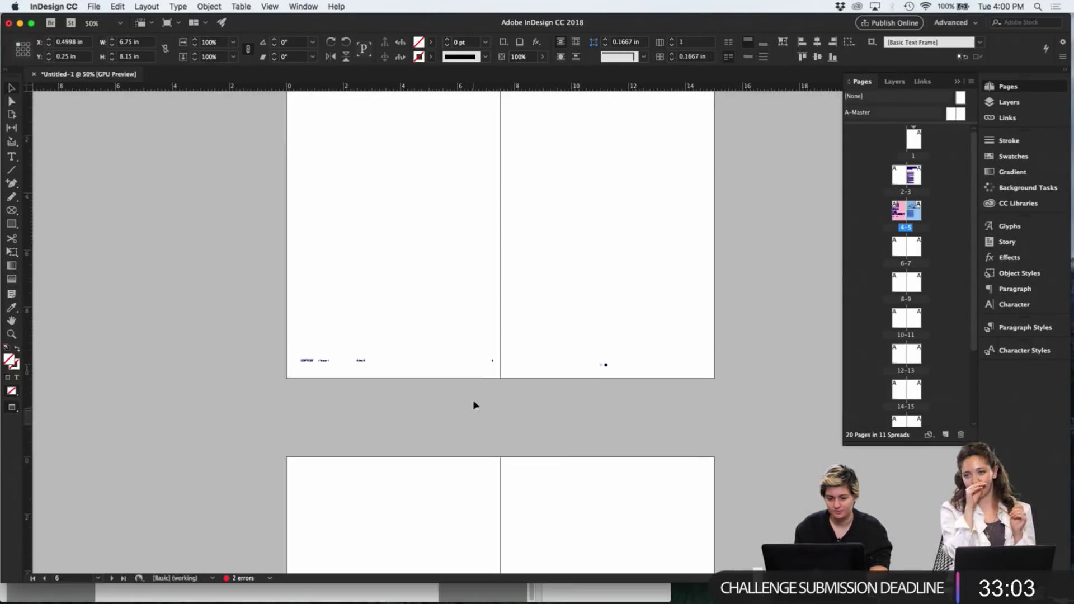
pyautogui.scroll(3, 491, 276)
pyautogui.press('super+alt+shift+v')
pyautogui.press('super+equal')
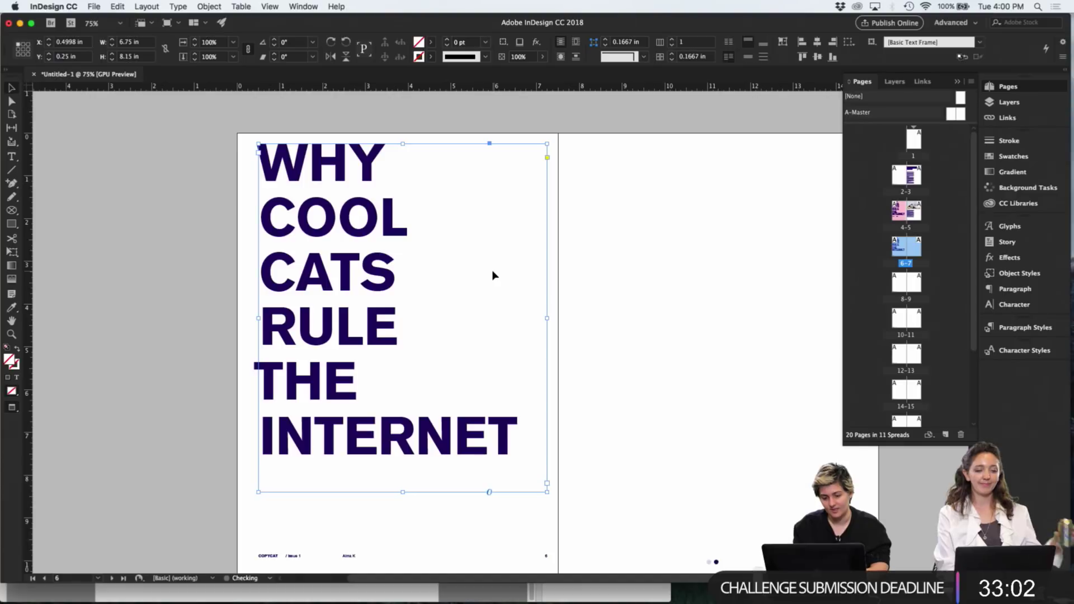
# Replace the headline text on page 6 with "CATS IN PAINTINGS"
pyautogui.doubleClick(439, 308)
pyautogui.press('super+a')
pyautogui.write('C')
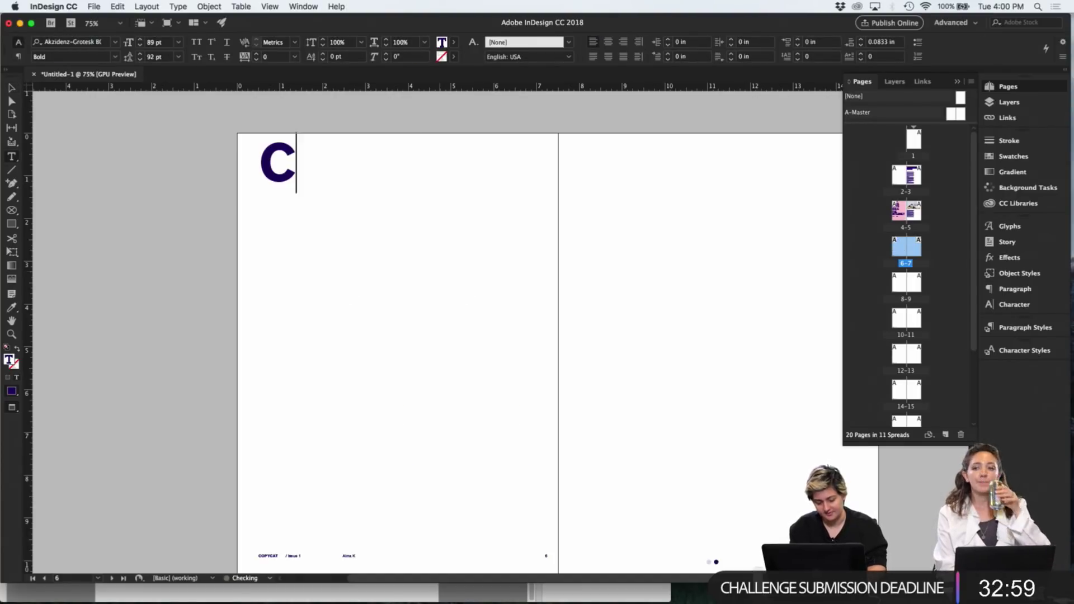
pyautogui.write('ATS IN PAINTINGS')
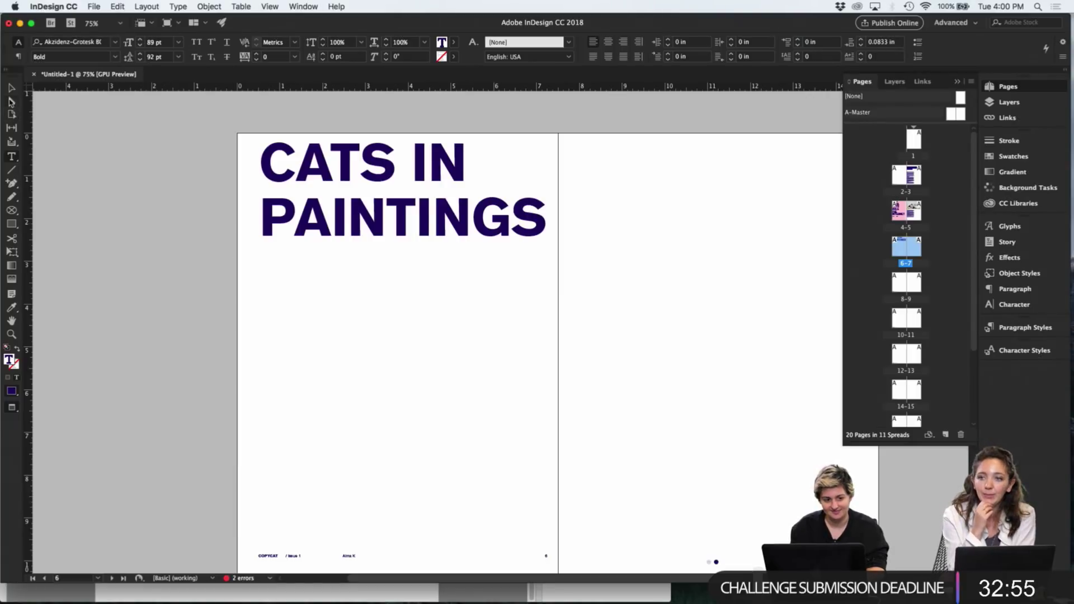
pyautogui.click(11, 88)
pyautogui.click(643, 410)
# Load all four images from the Images > Paintings folder for placing, accepting the default import options
pyautogui.press('super+d')
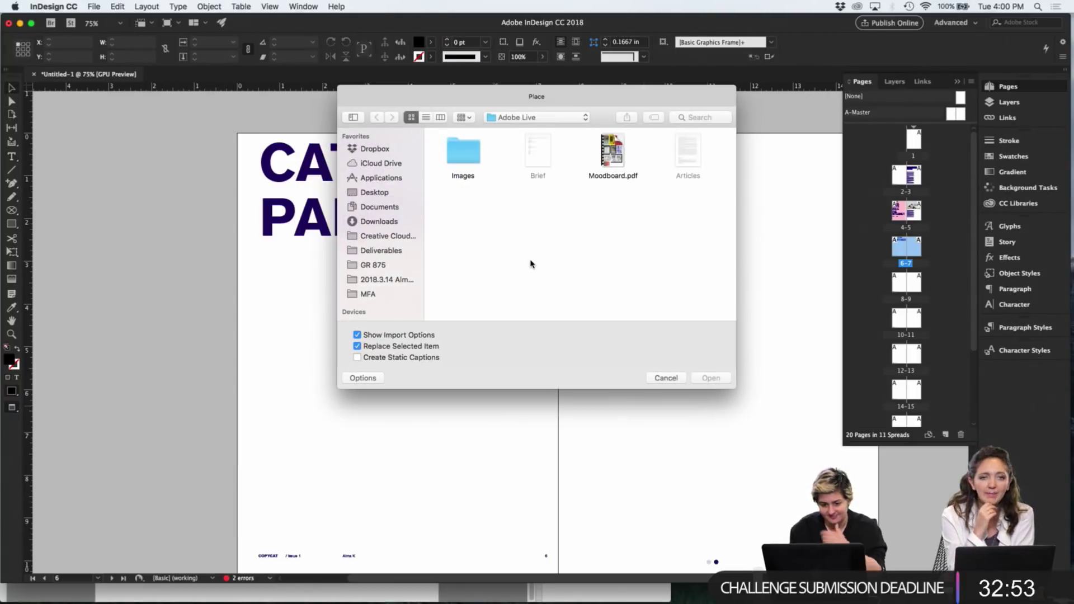
pyautogui.doubleClick(466, 155)
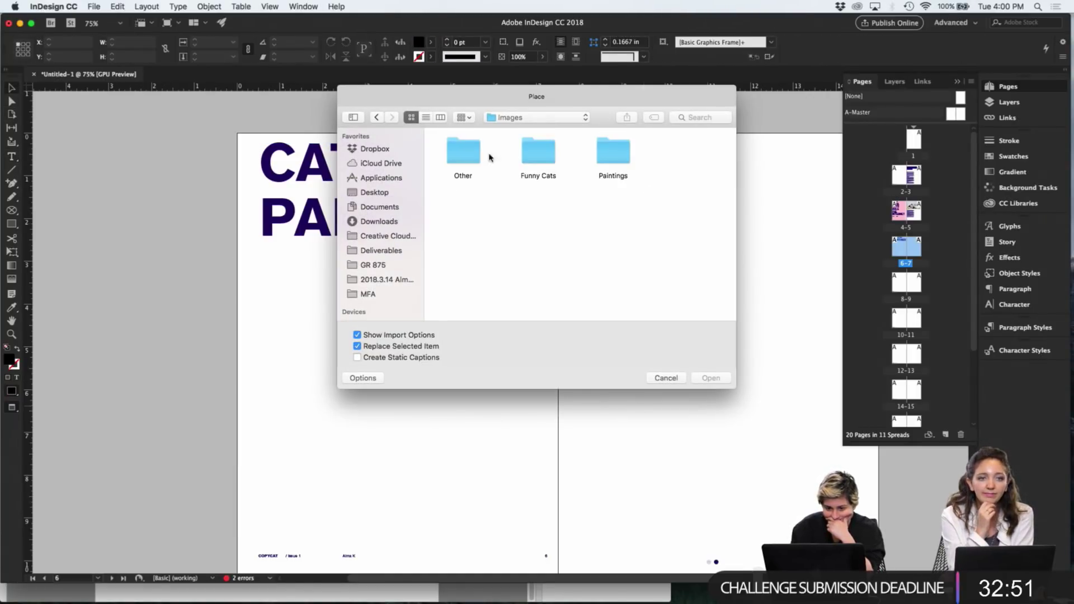
pyautogui.doubleClick(616, 156)
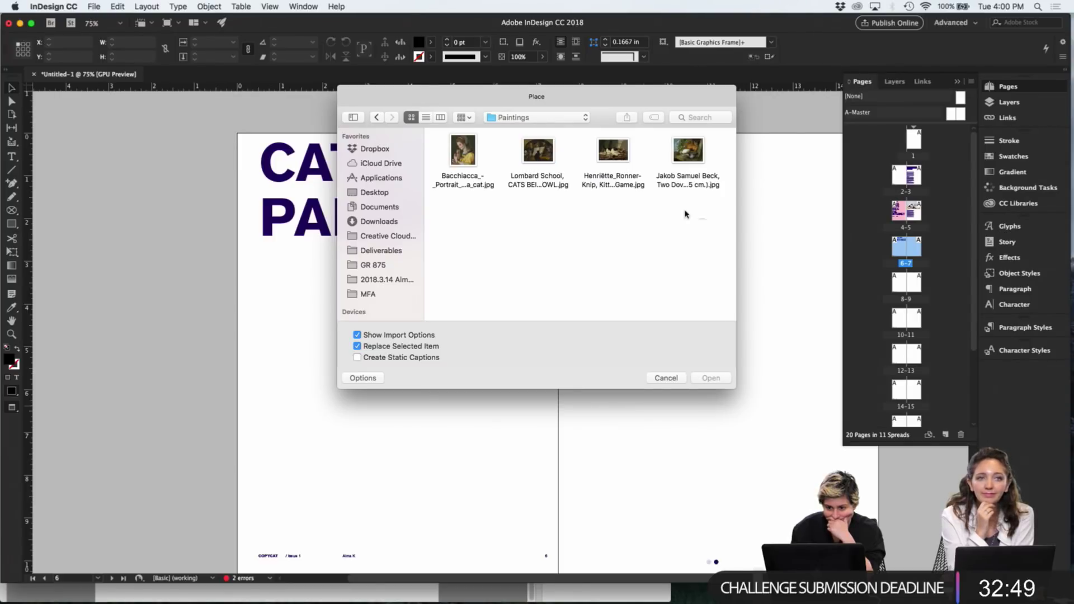
pyautogui.moveTo(691, 217); pyautogui.dragTo(413, 119)
pyautogui.press('Return')
pyautogui.press('Return')
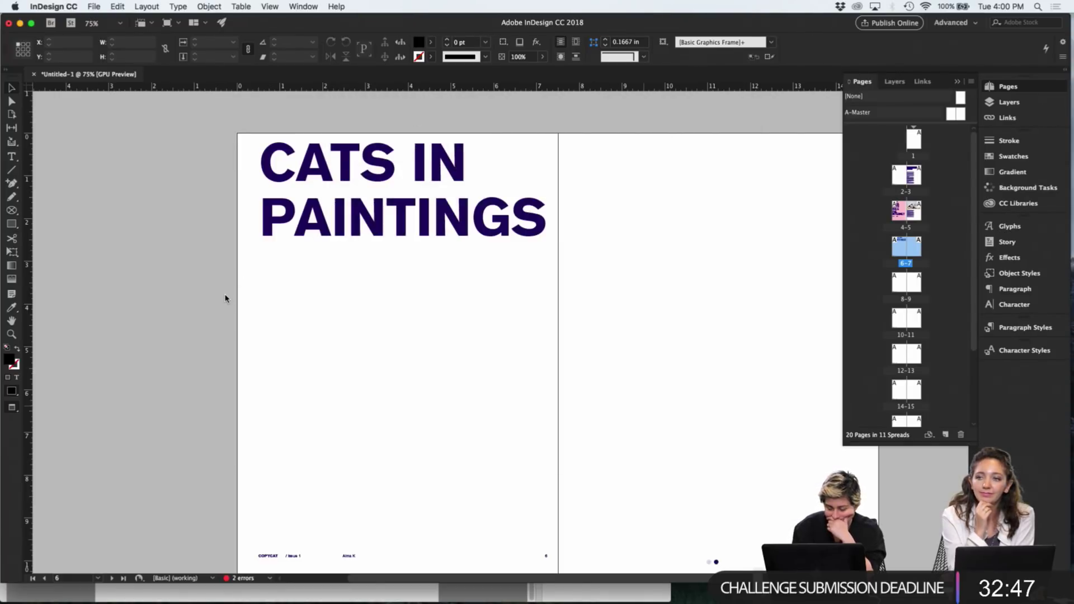
pyautogui.press('Return')
pyautogui.press('Return')
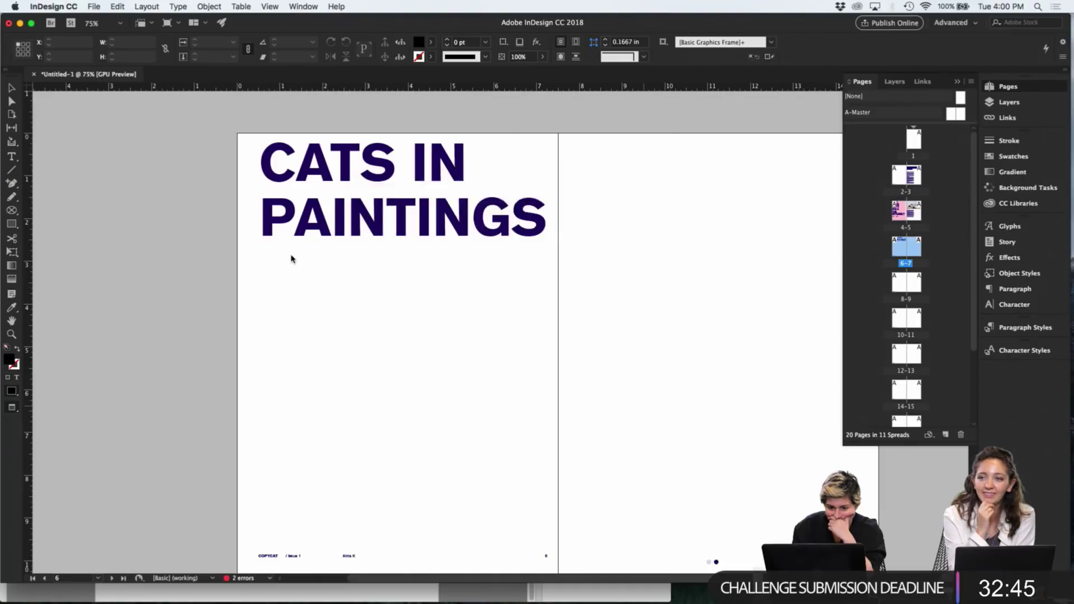
pyautogui.press('Return')
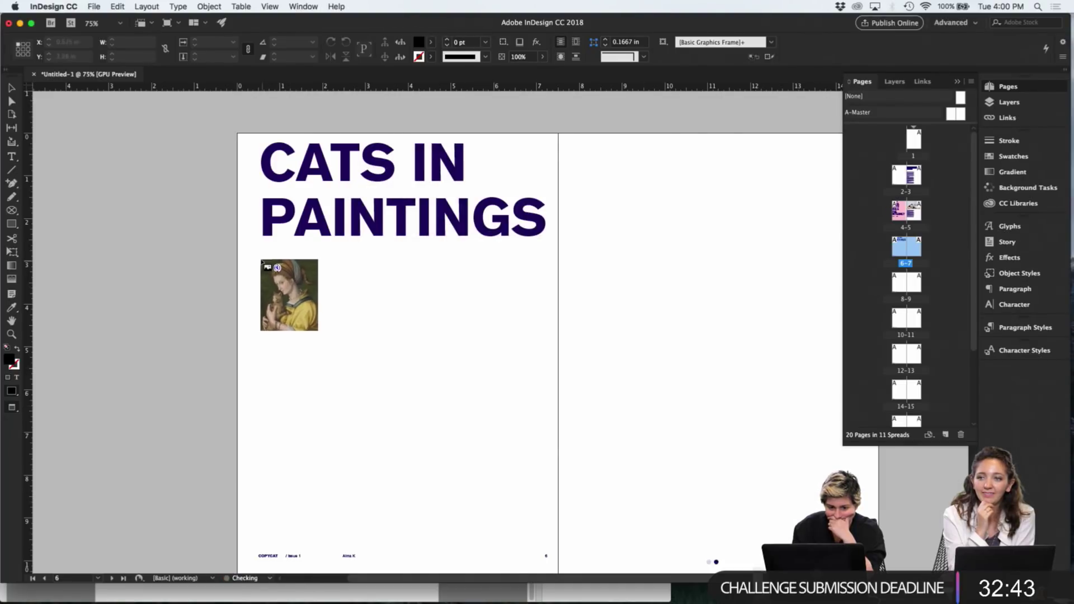
# Place the four paintings in a row beneath the headline, two on page 6 and two on page 7
pyautogui.moveTo(261, 256); pyautogui.dragTo(363, 294)
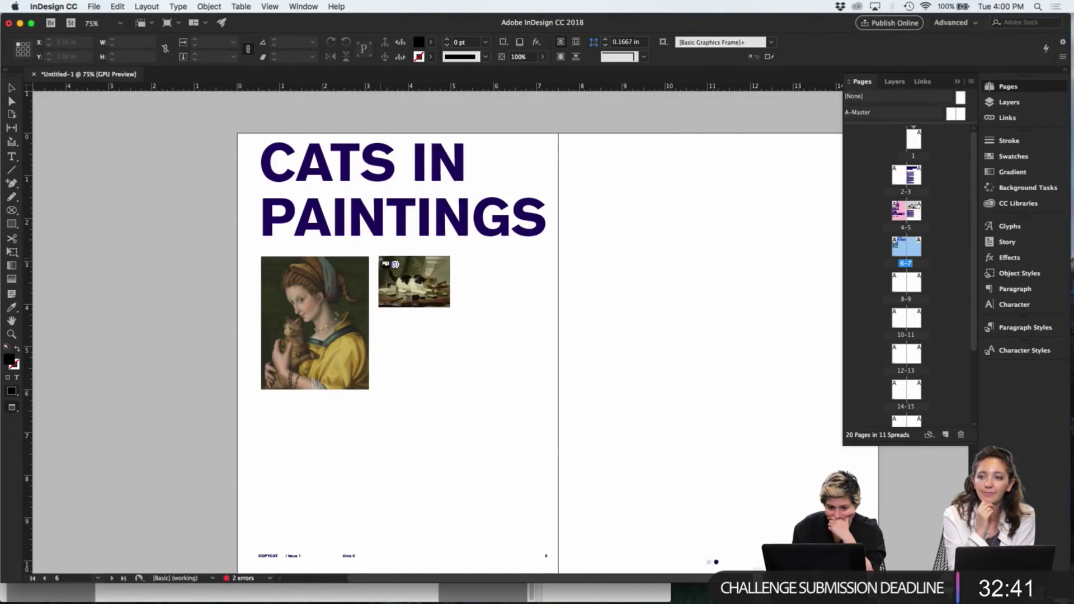
pyautogui.moveTo(379, 256); pyautogui.dragTo(523, 296)
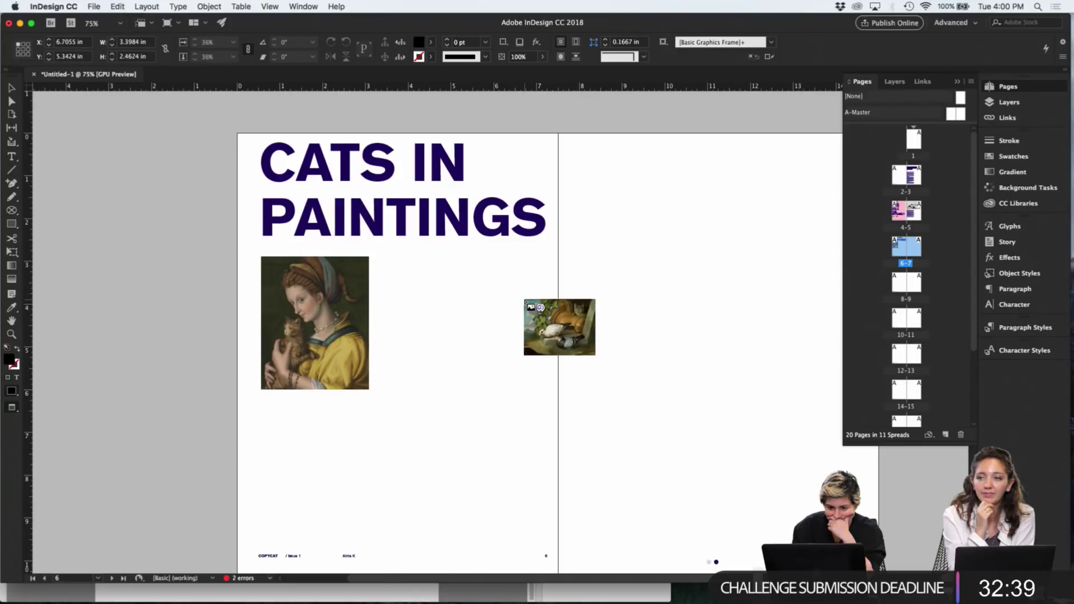
pyautogui.moveTo(571, 258); pyautogui.dragTo(737, 389)
pyautogui.moveTo(743, 256)
pyautogui.mouseDown()
pyautogui.moveTo(845, 305)
pyautogui.moveTo(958, 323)
pyautogui.moveTo(858, 346)
pyautogui.mouseUp()
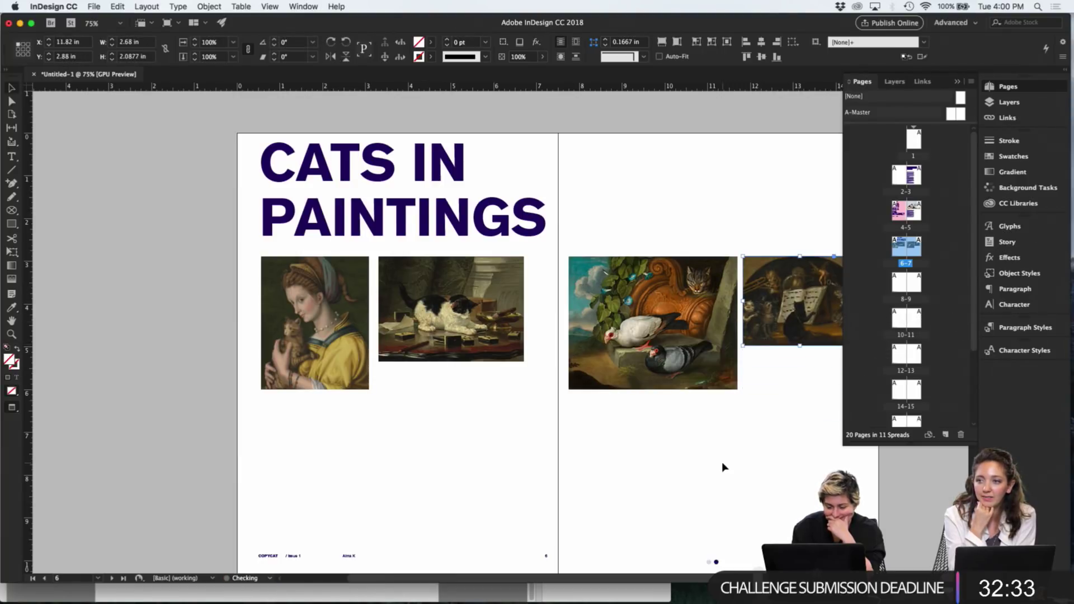
pyautogui.hscroll(5, 722, 462)
pyautogui.hscroll(-2, 722, 467)
pyautogui.click(722, 467)
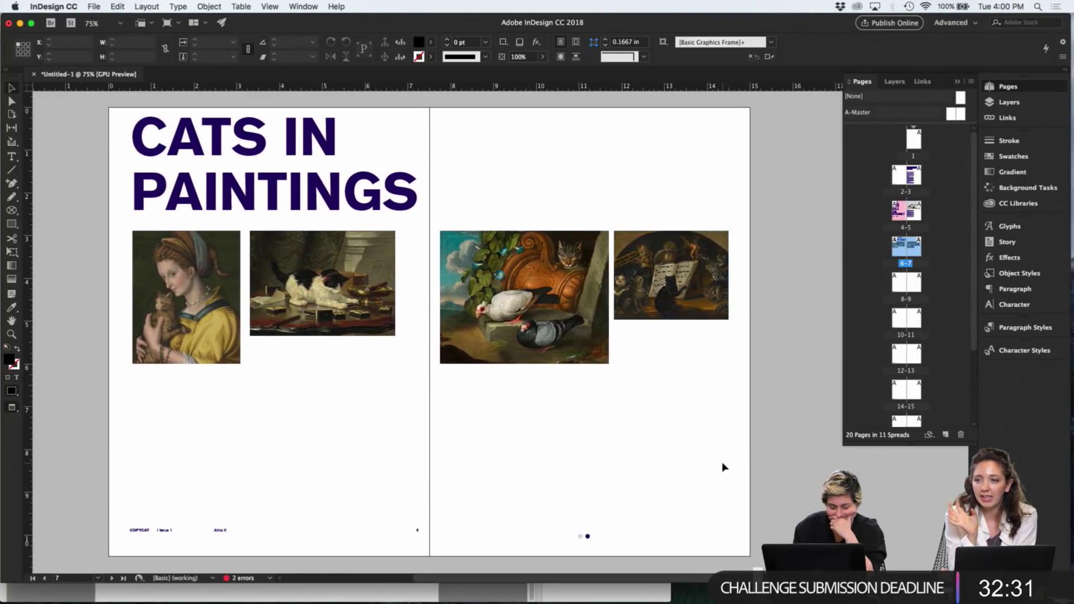
# Draw a rectangle about 16.62 in by 11.58 in extending past the bleed of spread 6-7 and send it to the back
pyautogui.scroll(-1, 579, 469)
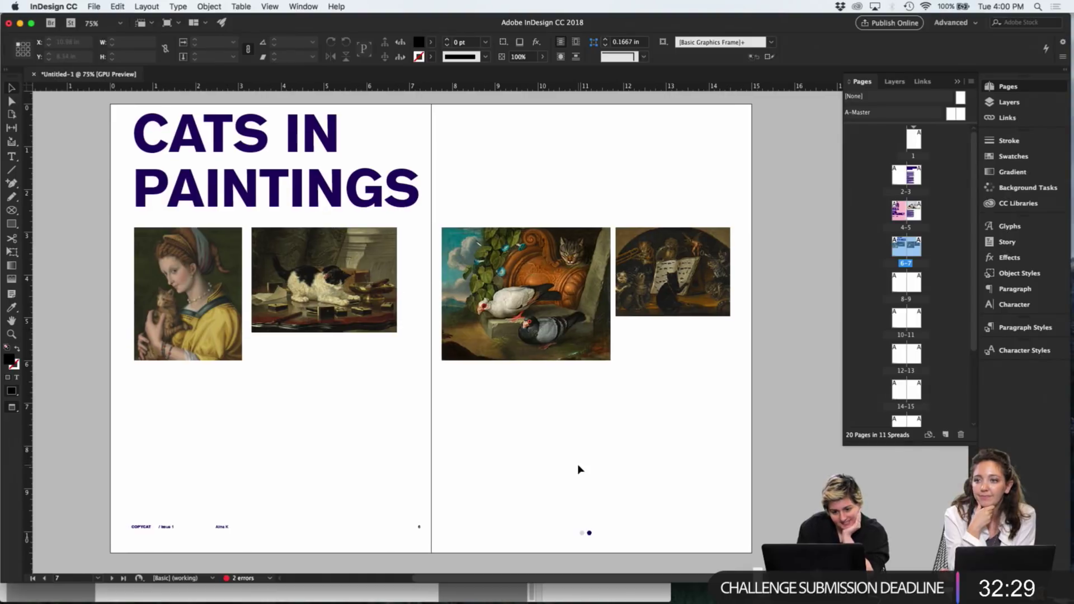
pyautogui.press('super+minus')
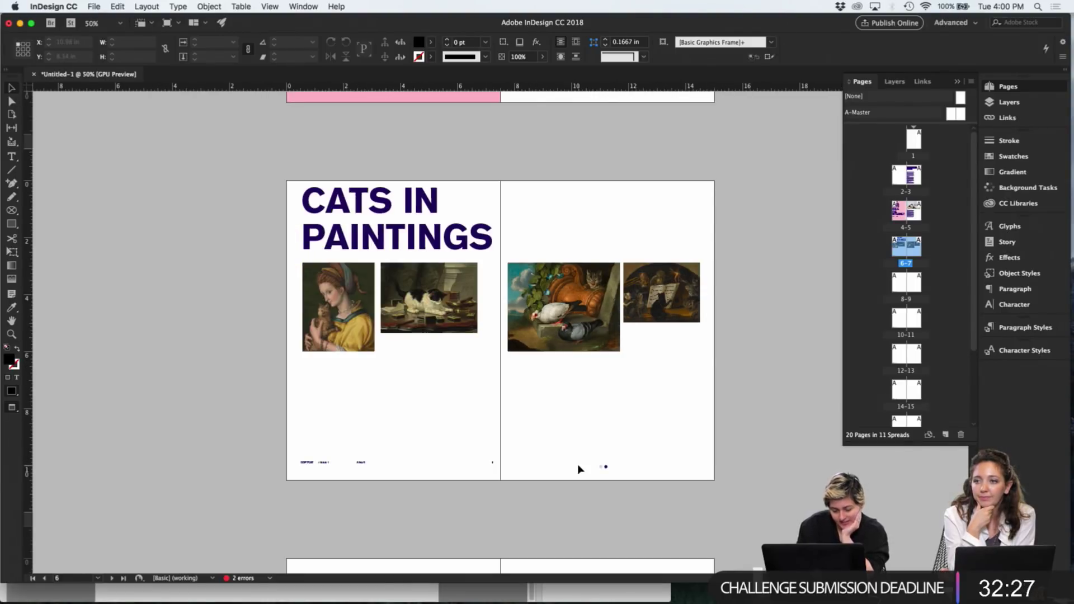
pyautogui.press('w')
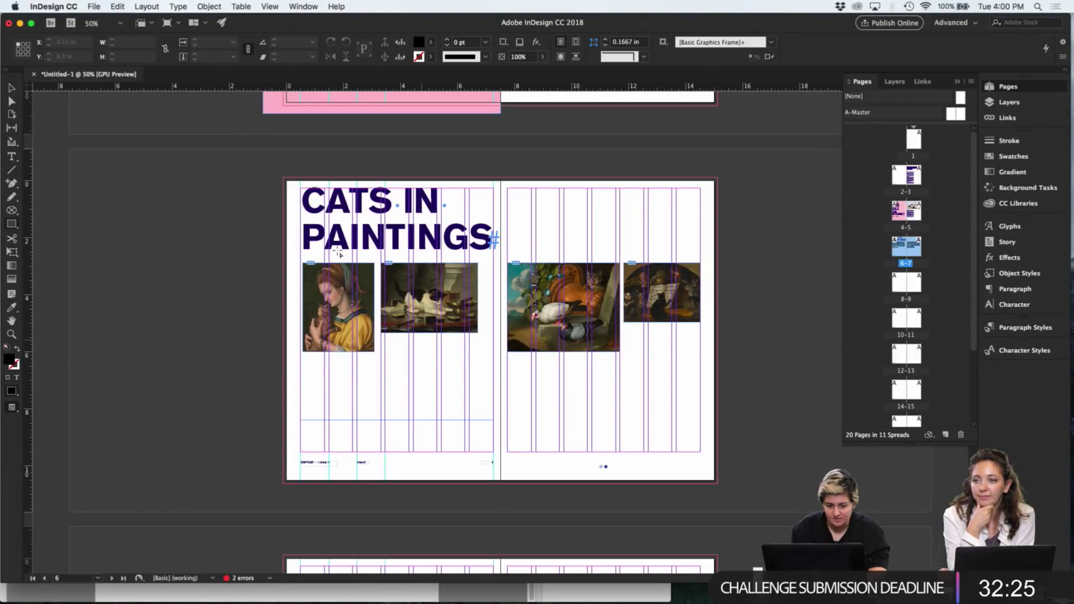
pyautogui.moveTo(259, 163); pyautogui.dragTo(734, 494)
pyautogui.press('super+shift+bracketleft')
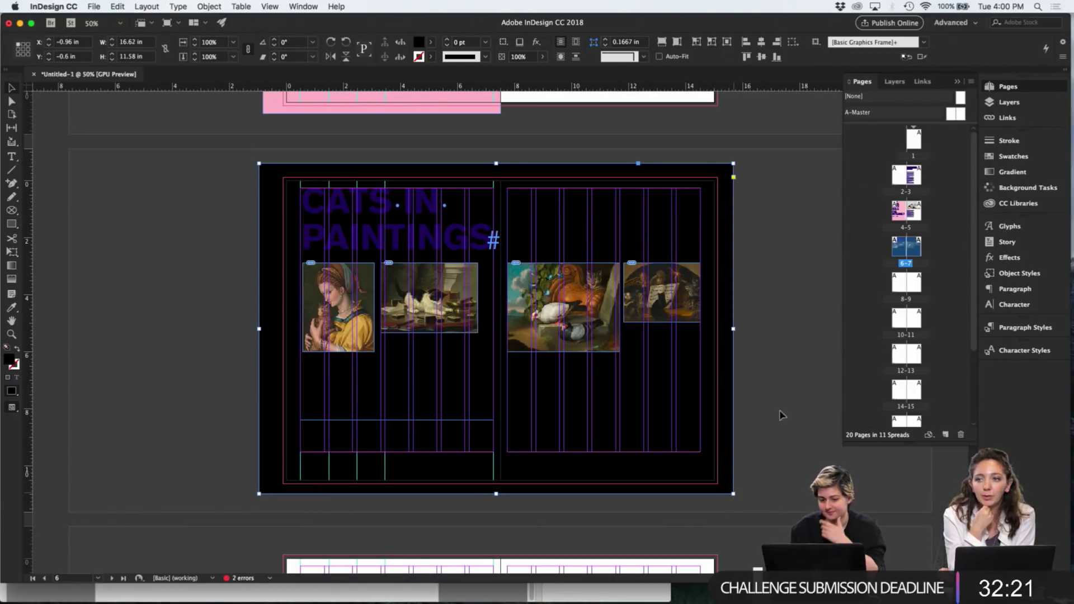
# Fill the background rectangle with yellow R=253 G=220 B=9 and preview the spread without guides
pyautogui.click(1013, 157)
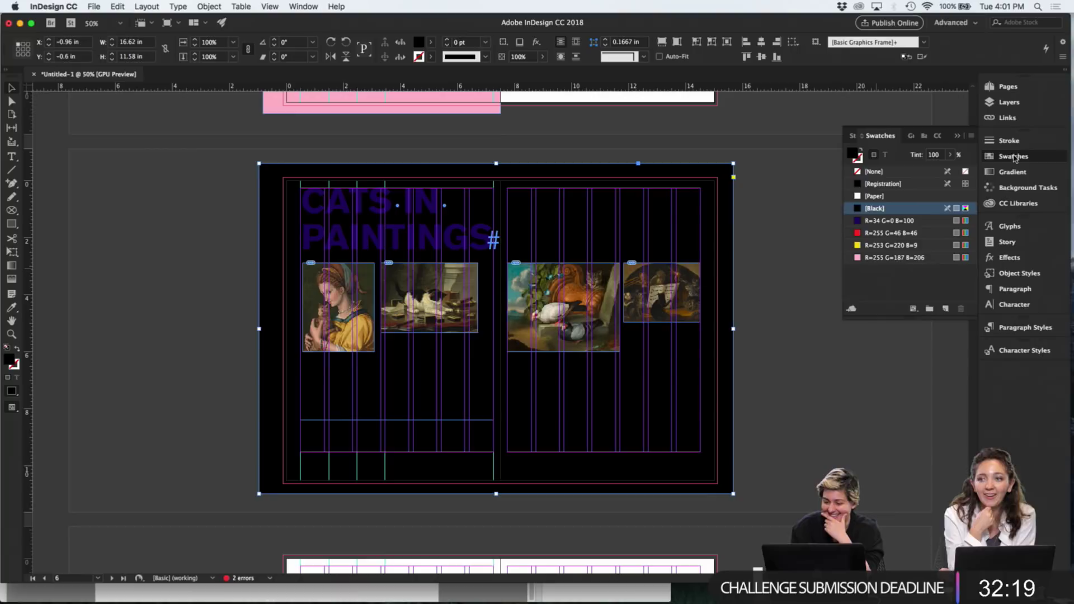
pyautogui.click(890, 246)
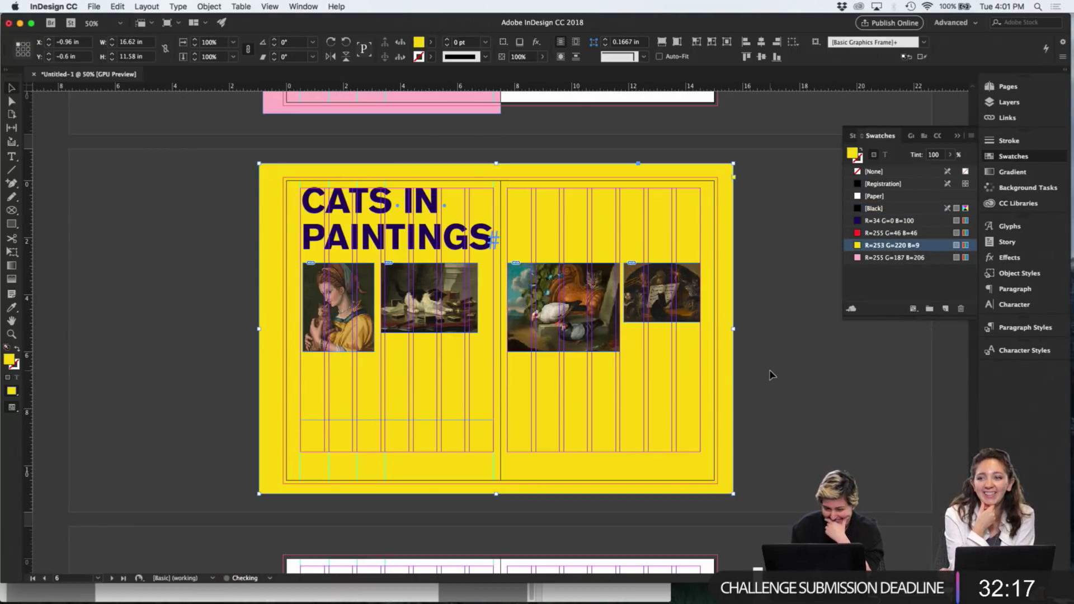
pyautogui.click(770, 370)
pyautogui.press('w')
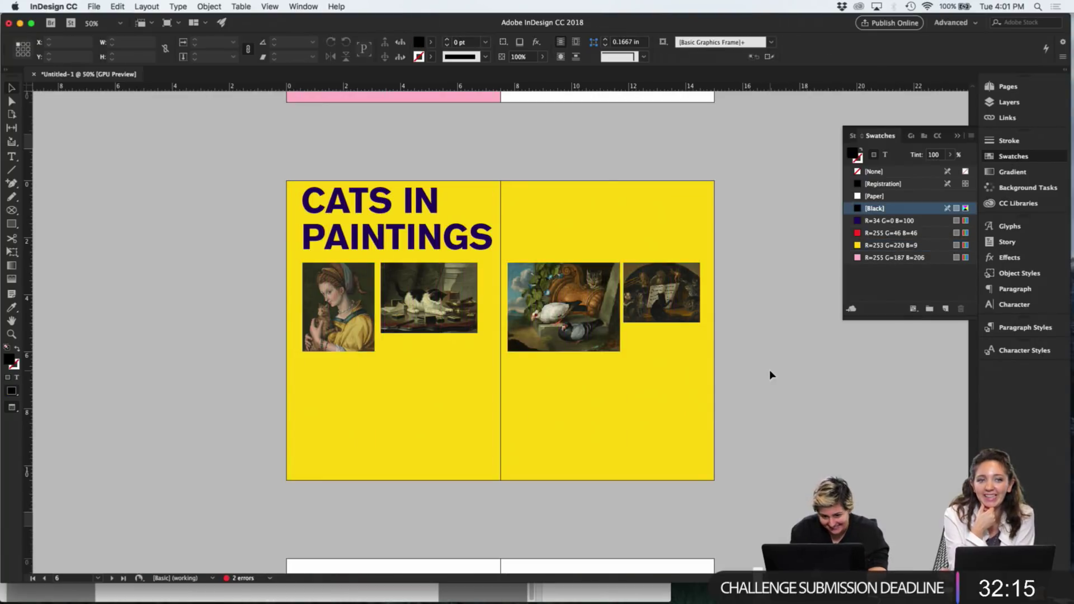
# Colour the whole "CATS IN PAINTINGS" headline red with the R=255 G=46 B=46 swatch
pyautogui.click(377, 212)
pyautogui.doubleClick(377, 213)
pyautogui.press('super+a')
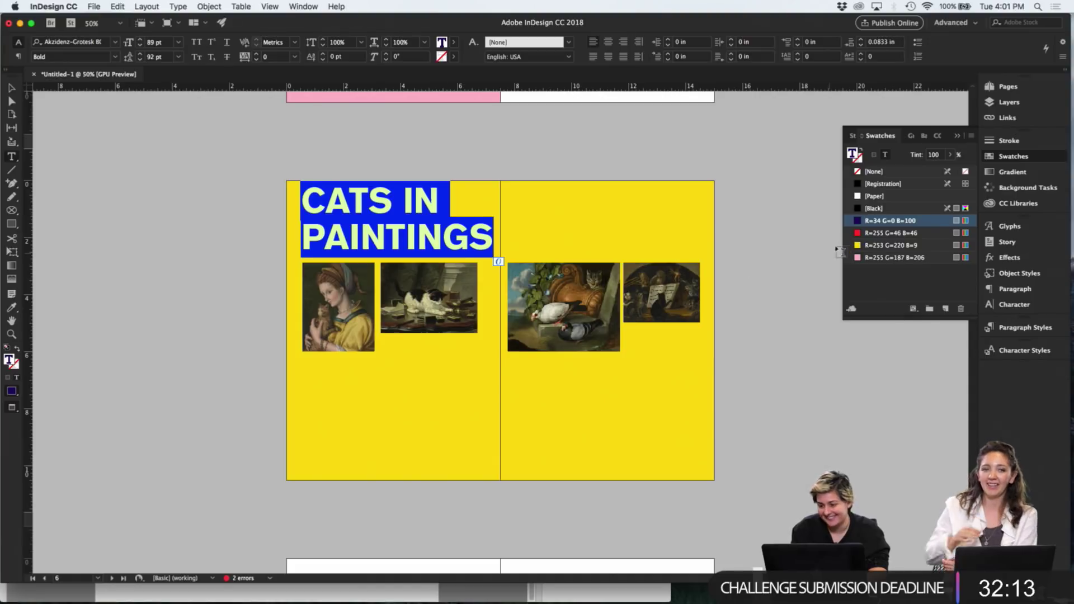
pyautogui.click(861, 234)
pyautogui.press('Escape')
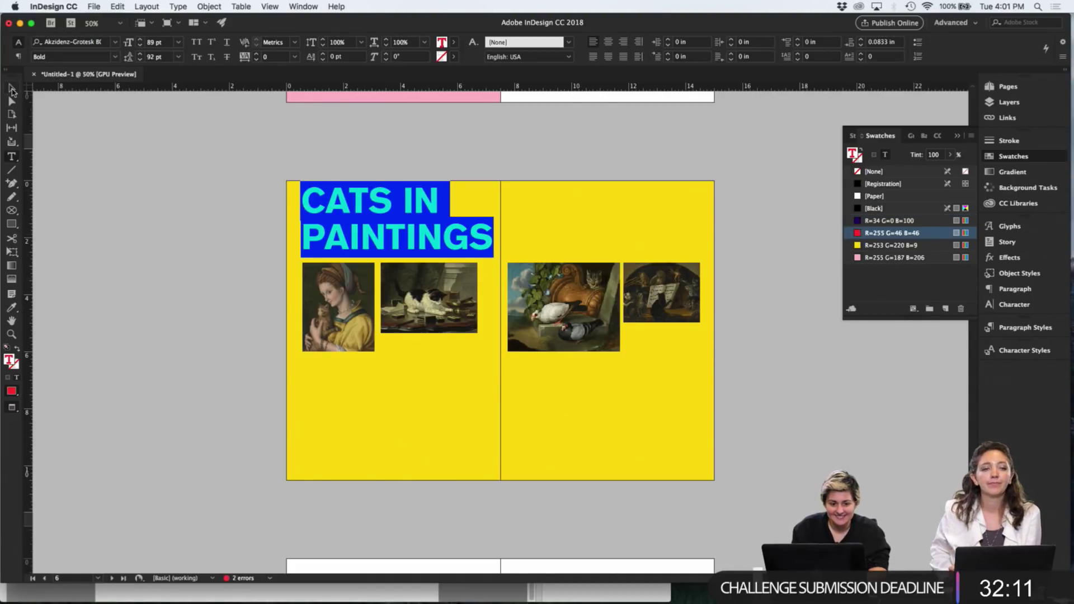
pyautogui.click(185, 326)
# Resize the headline frame to about 6.54 in by 1.5 in on page 6 and duplicate it onto page 7
pyautogui.click(438, 282)
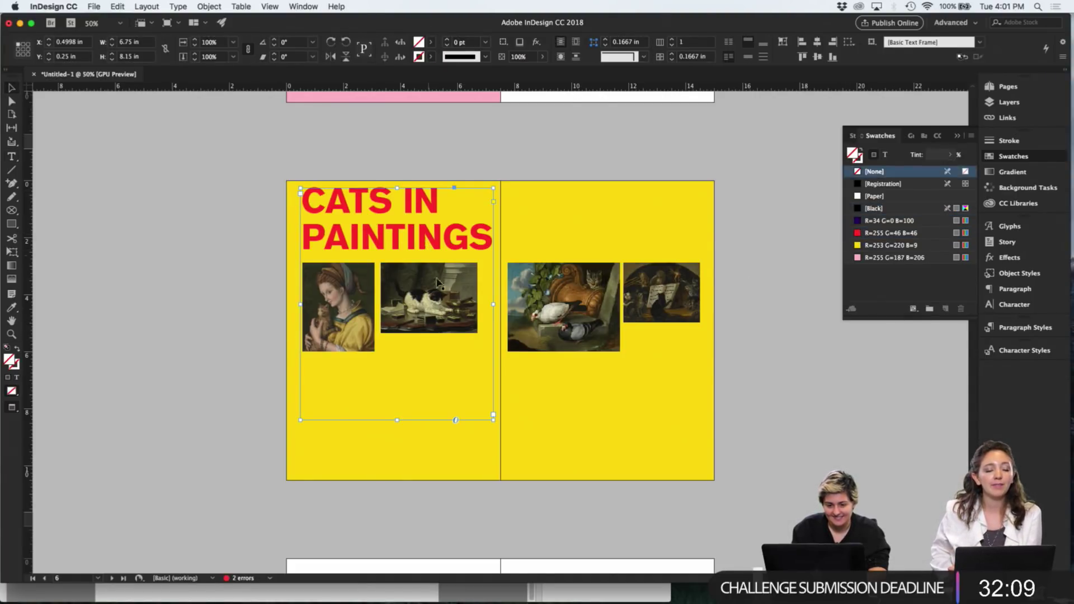
pyautogui.moveTo(493, 420)
pyautogui.mouseDown()
pyautogui.moveTo(641, 241)
pyautogui.moveTo(700, 212)
pyautogui.moveTo(705, 230)
pyautogui.mouseUp()
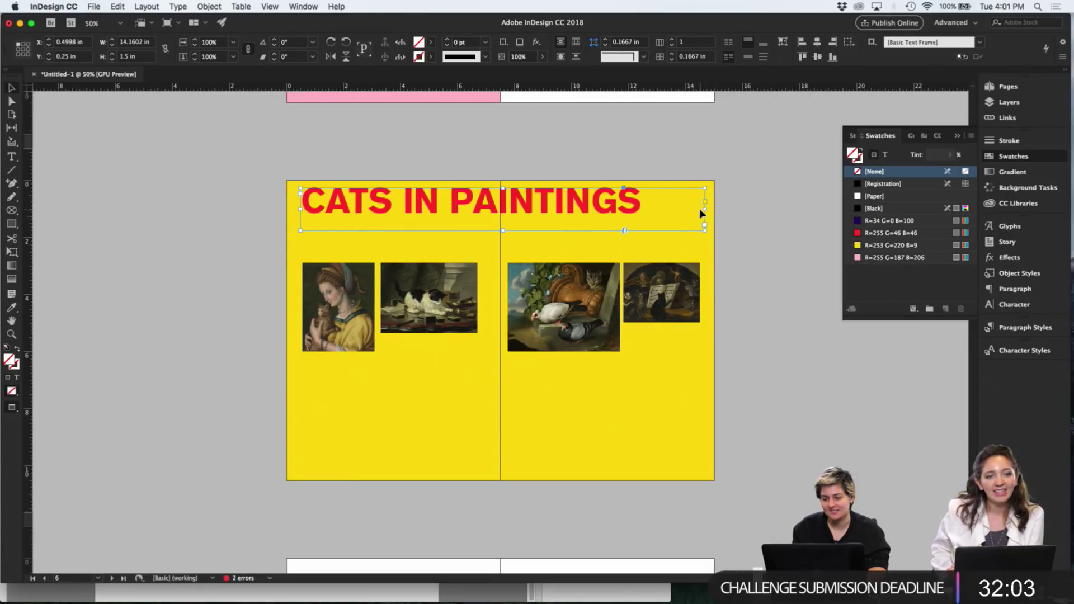
pyautogui.moveTo(706, 208); pyautogui.dragTo(487, 209)
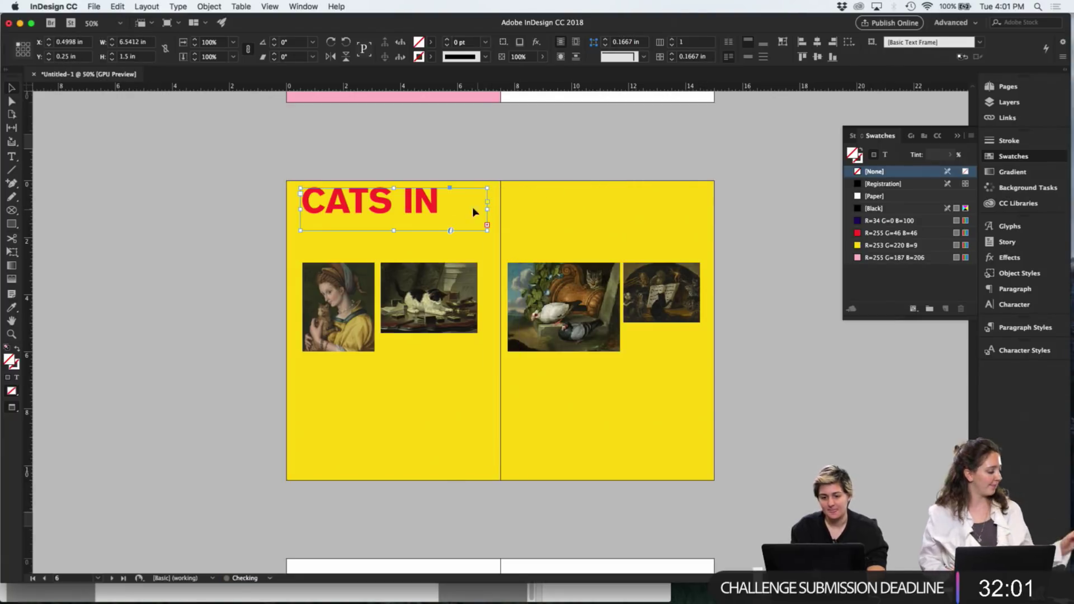
pyautogui.moveTo(422, 206); pyautogui.dragTo(635, 208)
pyautogui.press('super+a')
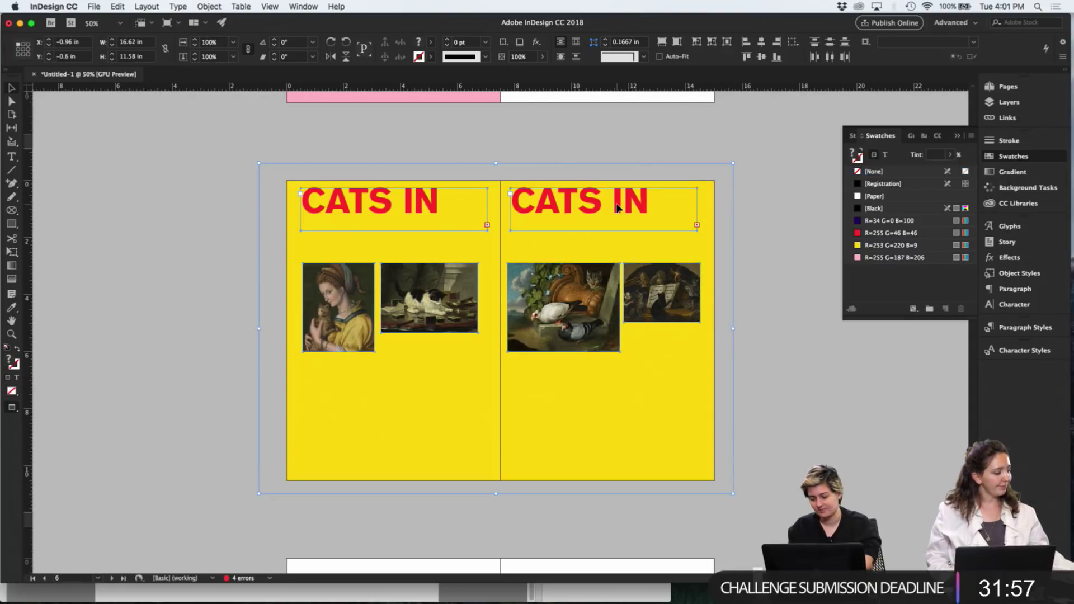
pyautogui.press('BackSpace')
pyautogui.press('super+z')
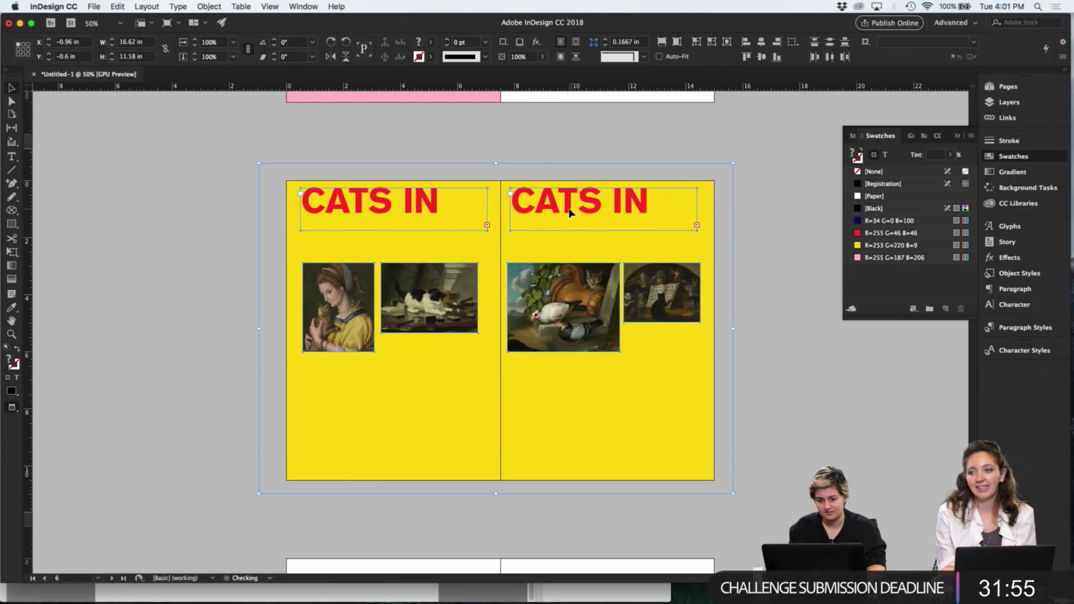
# Delete all the text inside the duplicated headline frame on page 7
pyautogui.click(824, 223)
pyautogui.click(613, 219)
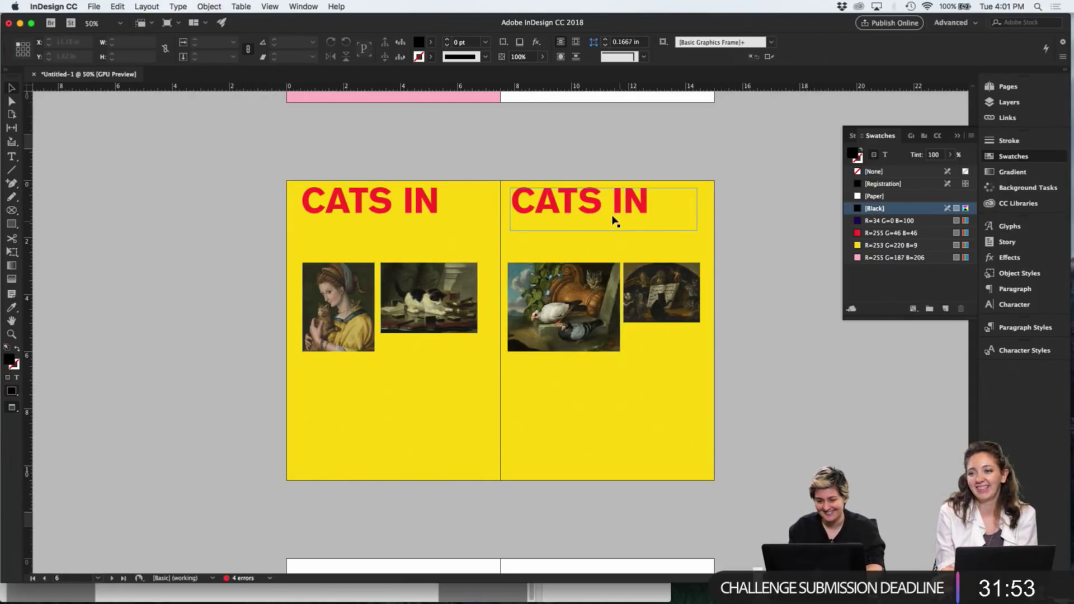
pyautogui.doubleClick(614, 197)
pyautogui.press('super+a')
pyautogui.press('BackSpace')
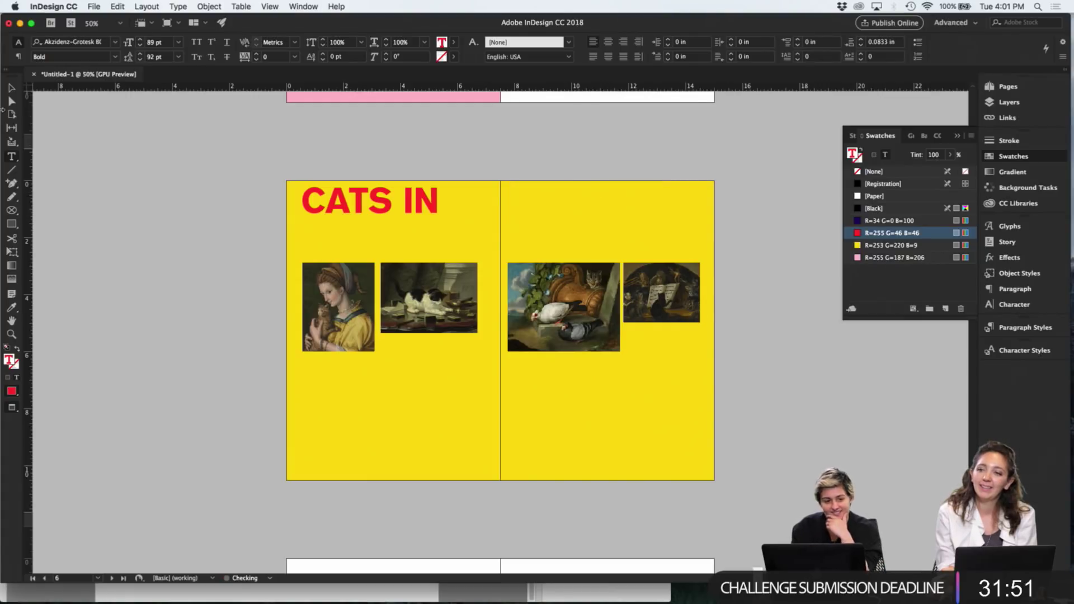
pyautogui.press('Escape')
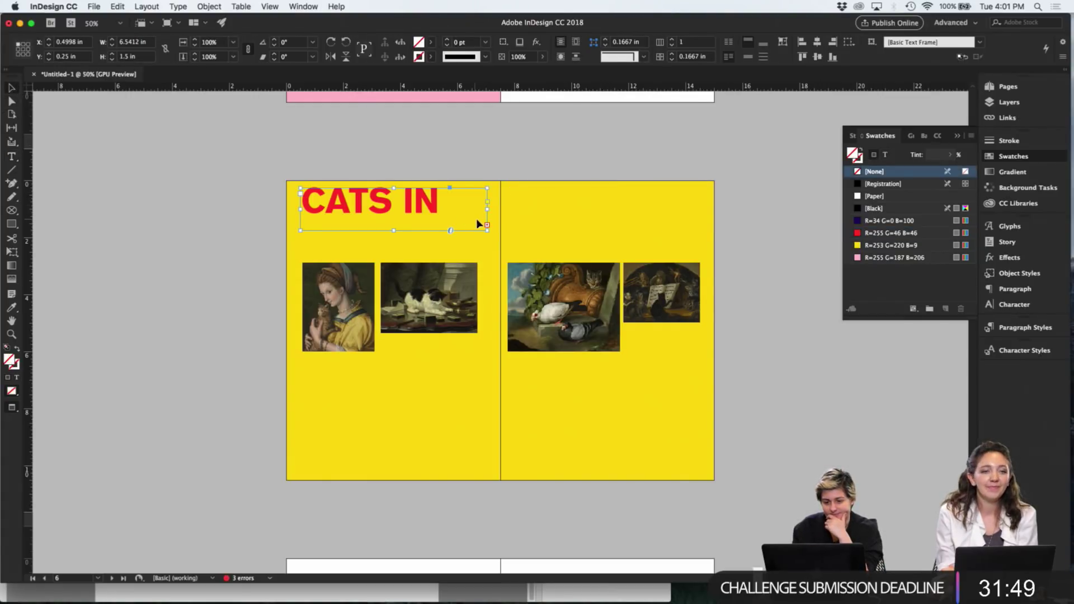
# Thread the headline's overset text into the empty frame on page 7 and widen that frame to about 9.16 in
pyautogui.click(489, 223)
pyautogui.click(547, 210)
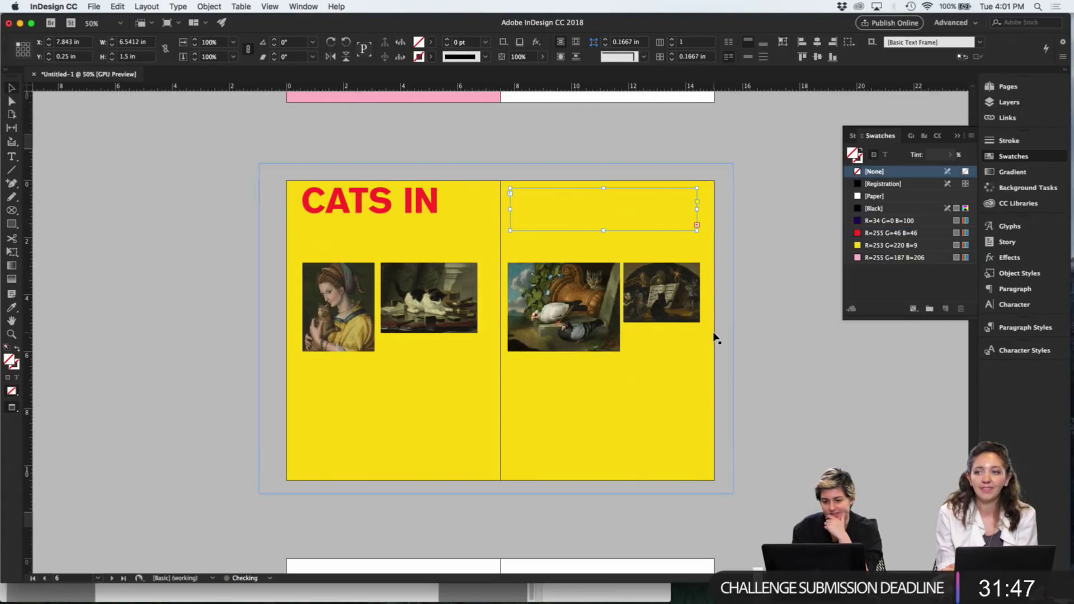
pyautogui.moveTo(703, 210); pyautogui.dragTo(770, 216)
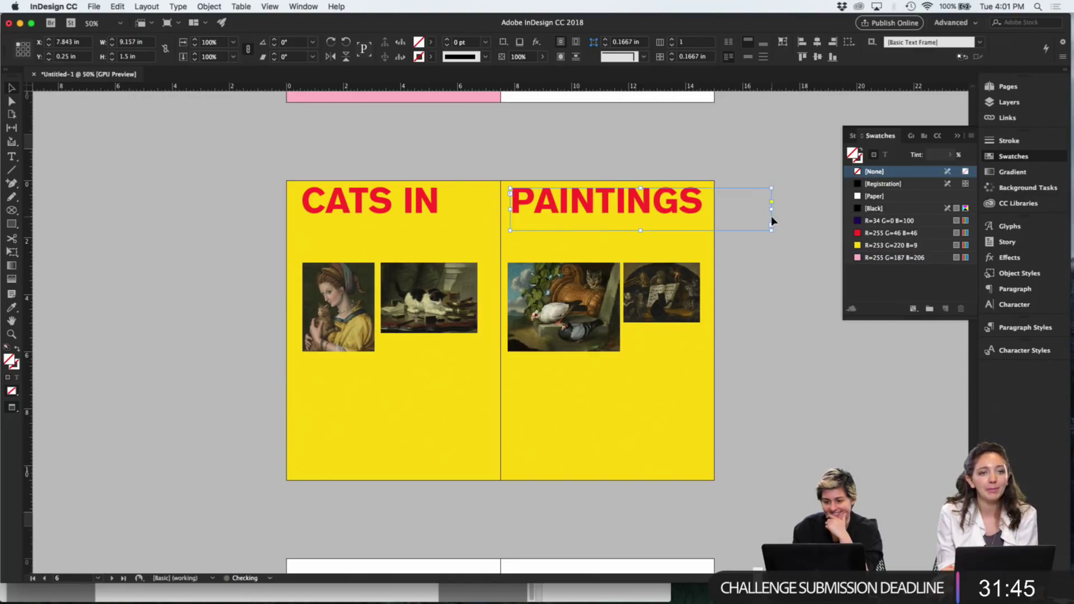
pyautogui.click(782, 291)
# Save the document as "Copycat" in the Adobe Live folder on the Desktop
pyautogui.press('super+s')
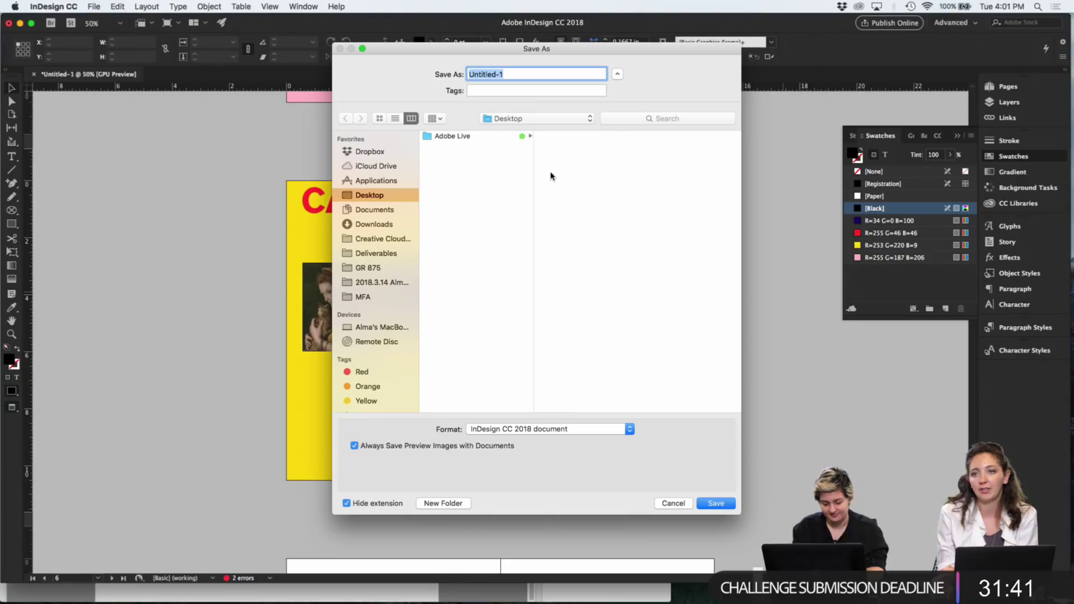
pyautogui.write('Copycat')
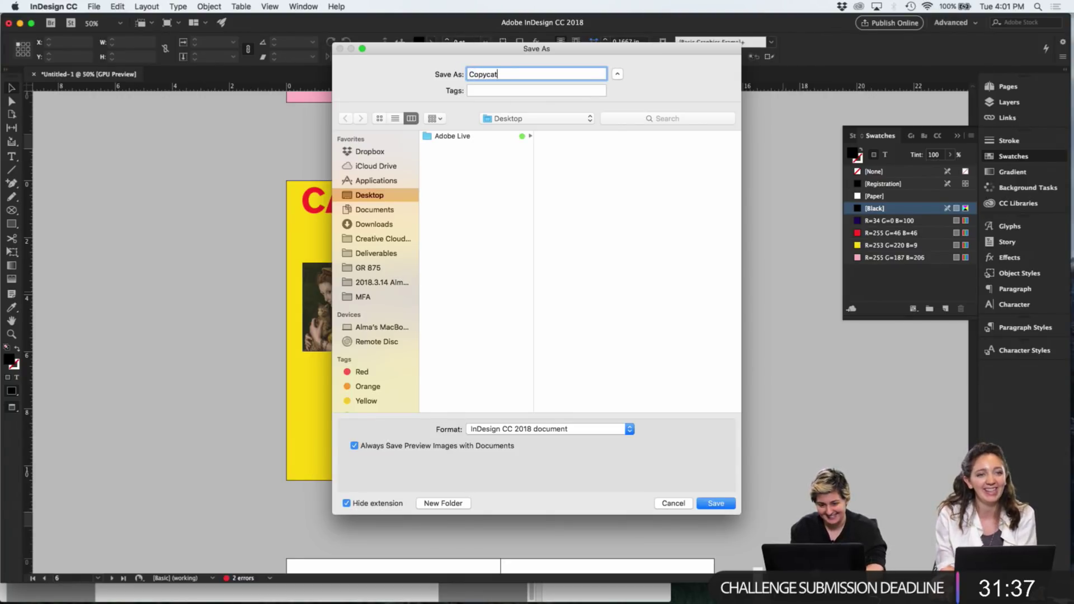
pyautogui.click(483, 217)
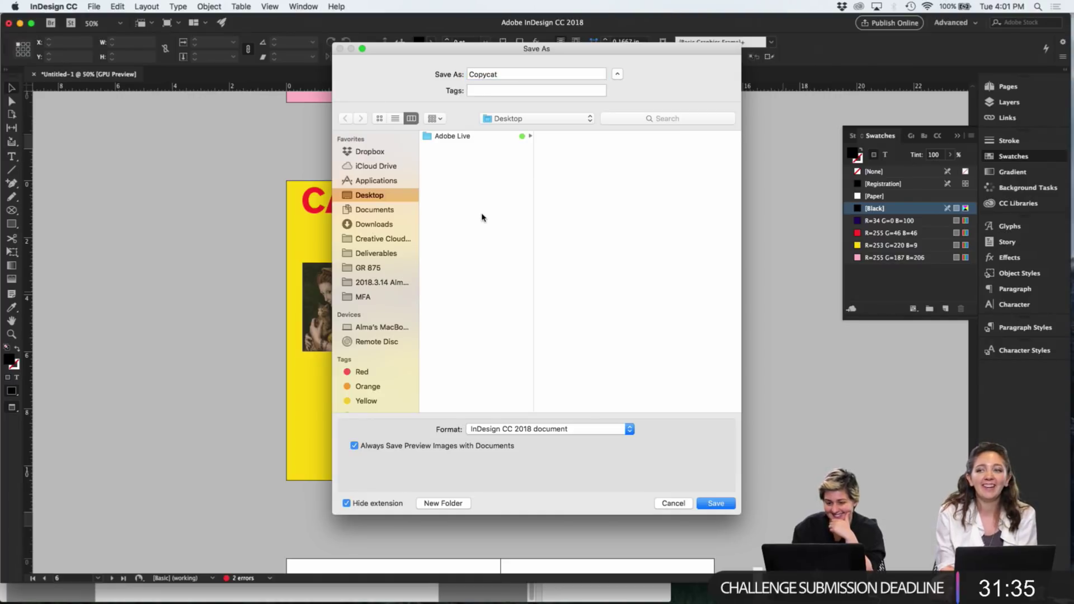
pyautogui.click(464, 137)
pyautogui.press('Return')
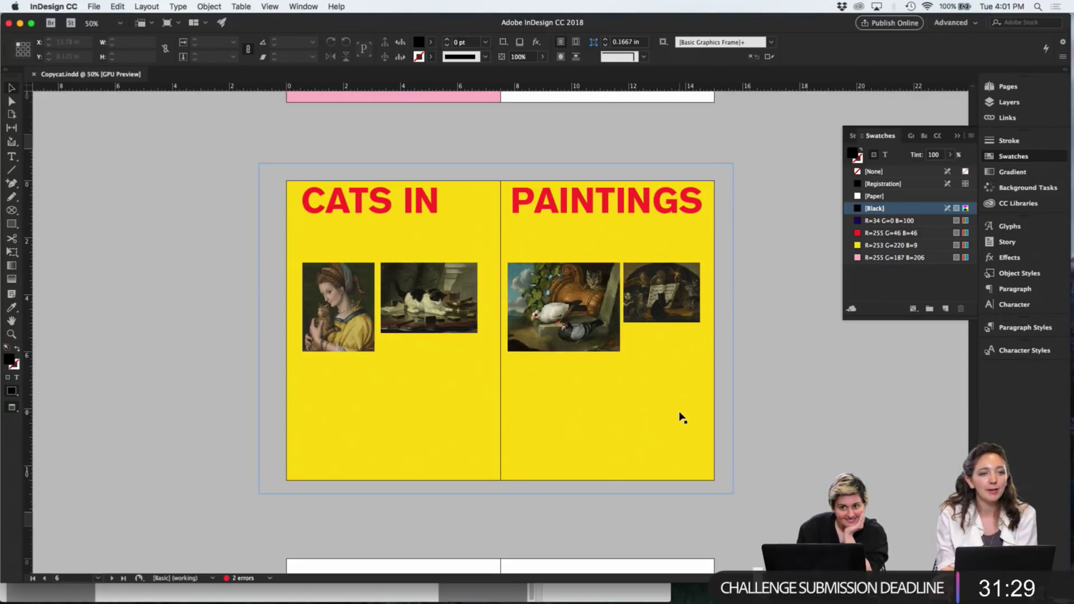
# Move the "CATS IN" and "PAINTINGS" headline frames down together so they sit just above the row of paintings
pyautogui.click(424, 220)
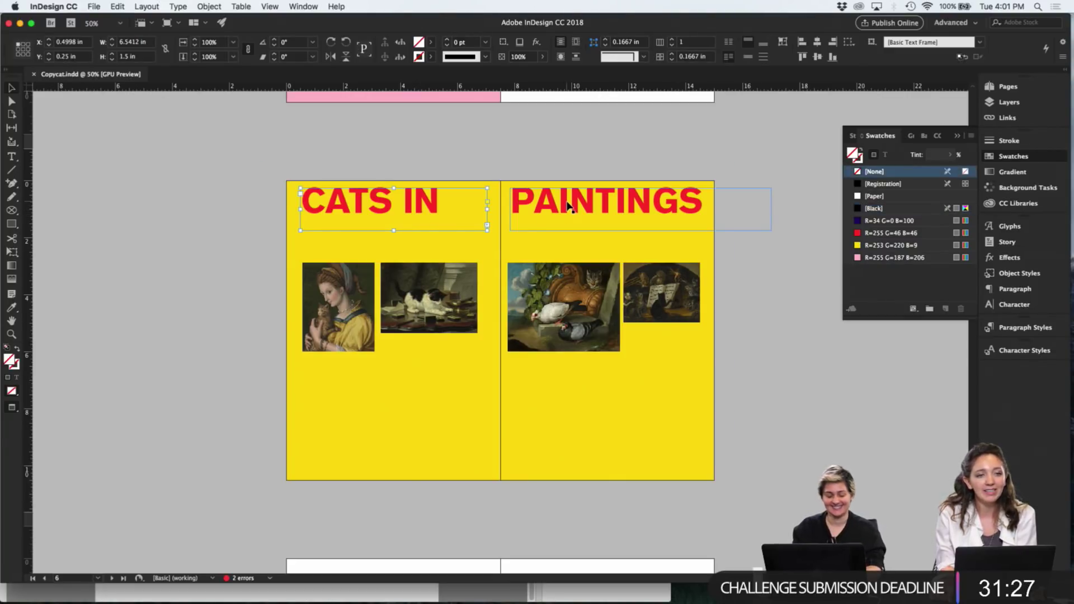
pyautogui.moveTo(569, 207); pyautogui.dragTo(580, 244)
pyautogui.click(194, 307)
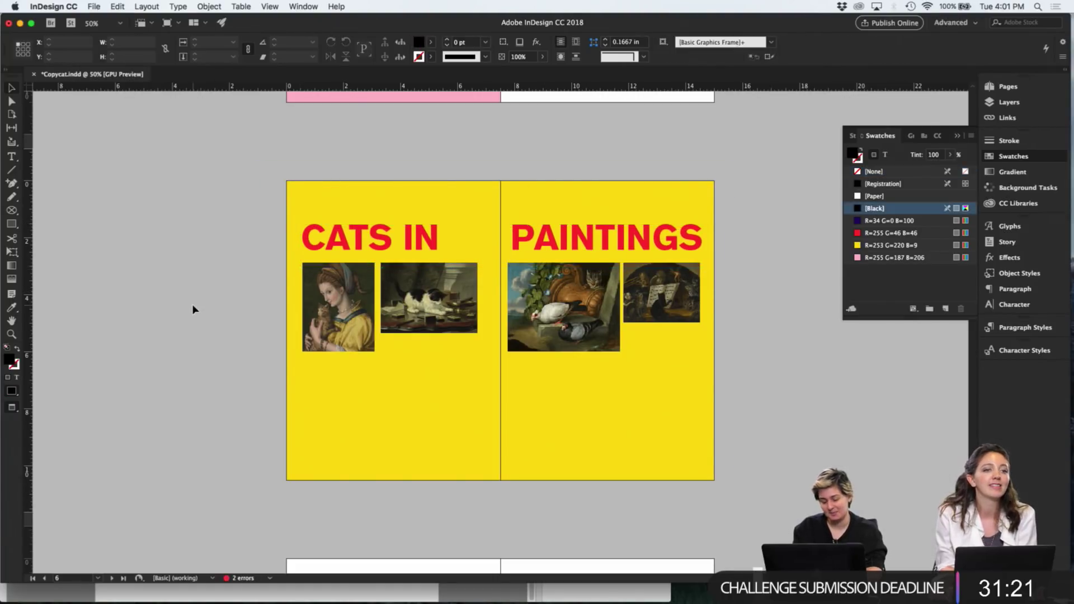
# Copy the "July, 2016." text frame from the pink page and place it directly below the first painting on page 6
pyautogui.press('super+1')
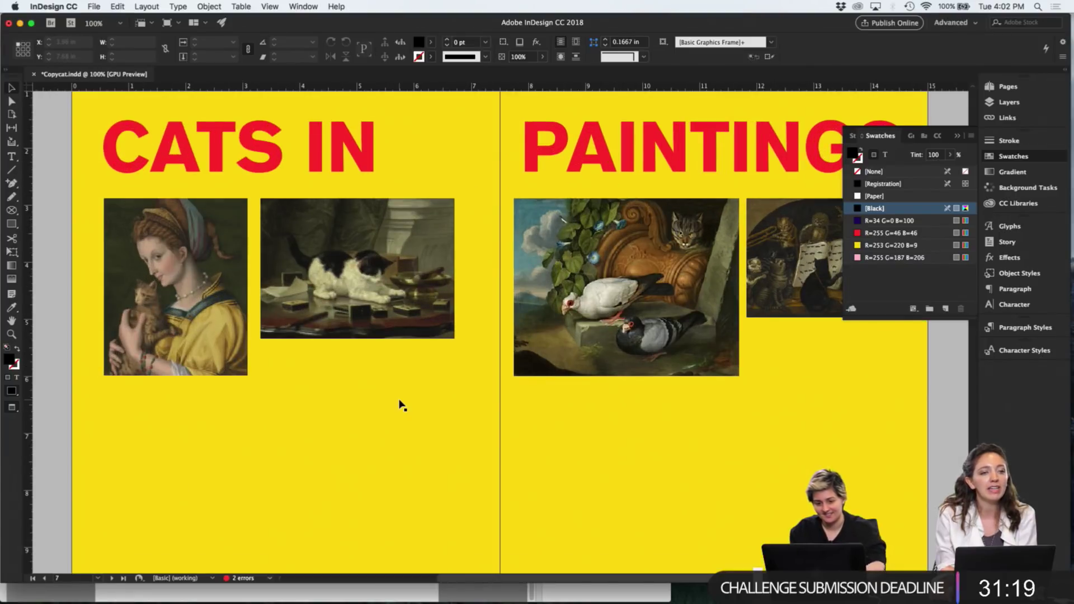
pyautogui.scroll(8, 400, 403)
pyautogui.click(212, 235)
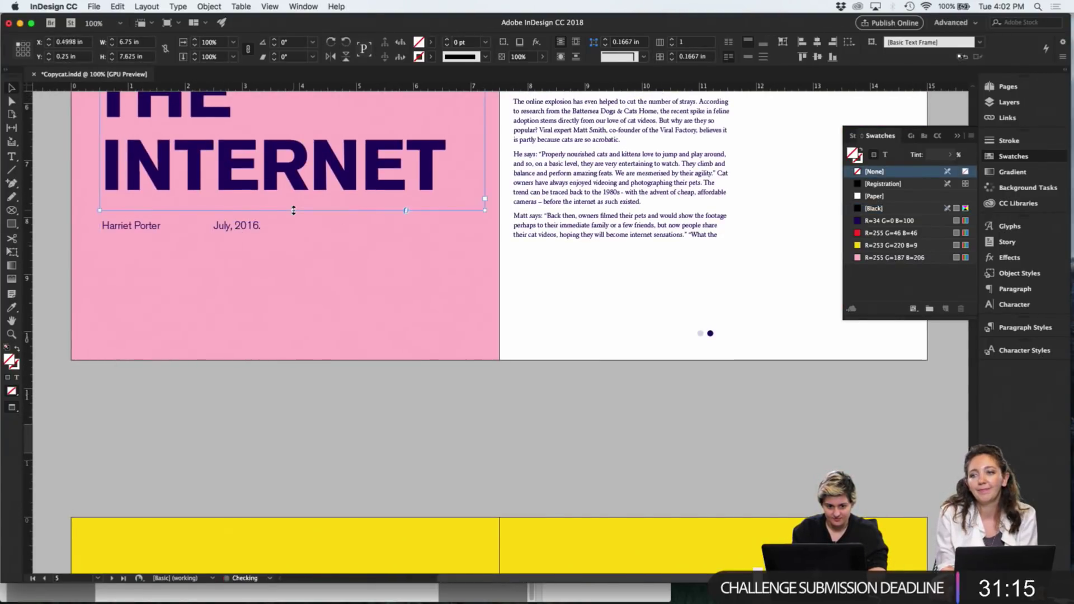
pyautogui.click(279, 241)
pyautogui.scroll(-8, 325, 354)
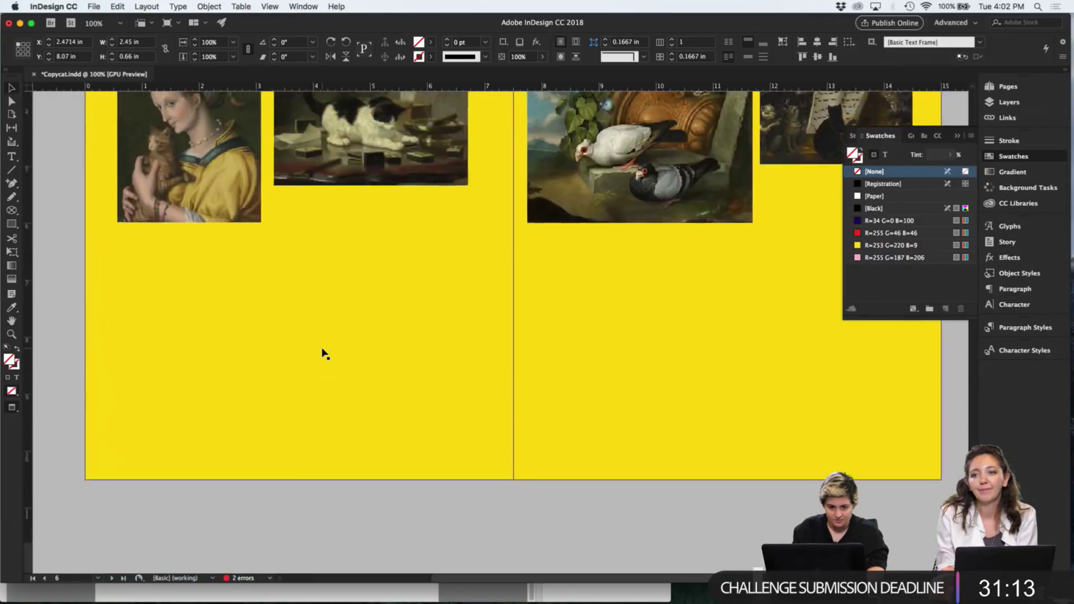
pyautogui.scroll(3, 322, 355)
pyautogui.hotkey('ctrl', 'v')
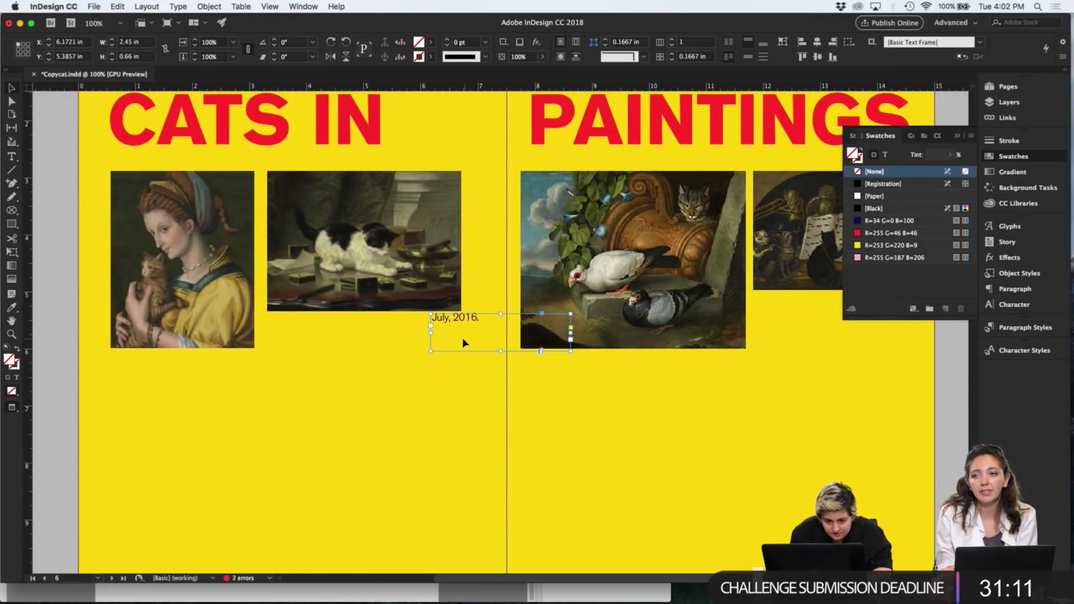
pyautogui.moveTo(466, 345); pyautogui.dragTo(147, 386)
# Recolour the "July, 2016." text below the painting with the red R=255 G=46 B=46 swatch
pyautogui.doubleClick(177, 371)
pyautogui.press('super+a')
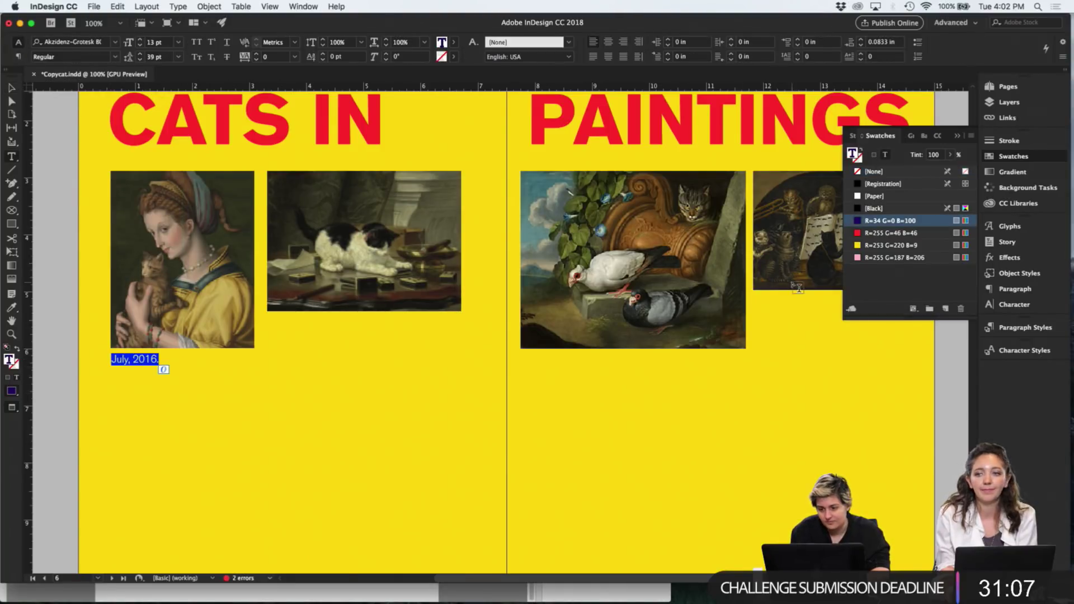
pyautogui.click(890, 233)
pyautogui.click(159, 360)
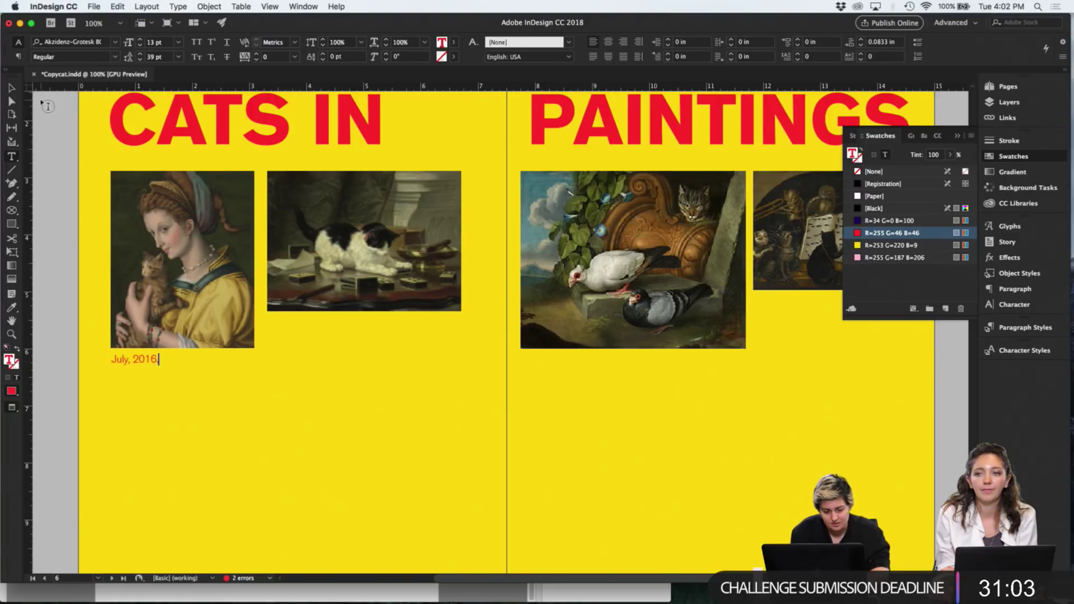
# Switch to Finder, open the Paintings folder inside Images, and copy the Bacchiacca portrait's file name without its extension
pyautogui.hotkey('ctrl', 'Up')
pyautogui.click(412, 118)
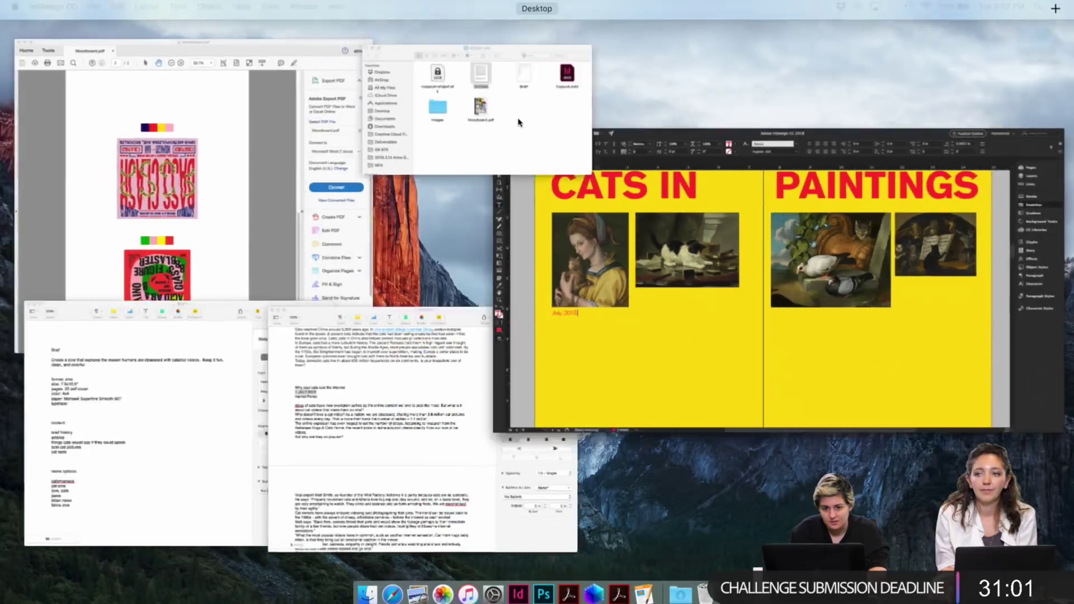
pyautogui.doubleClick(568, 206)
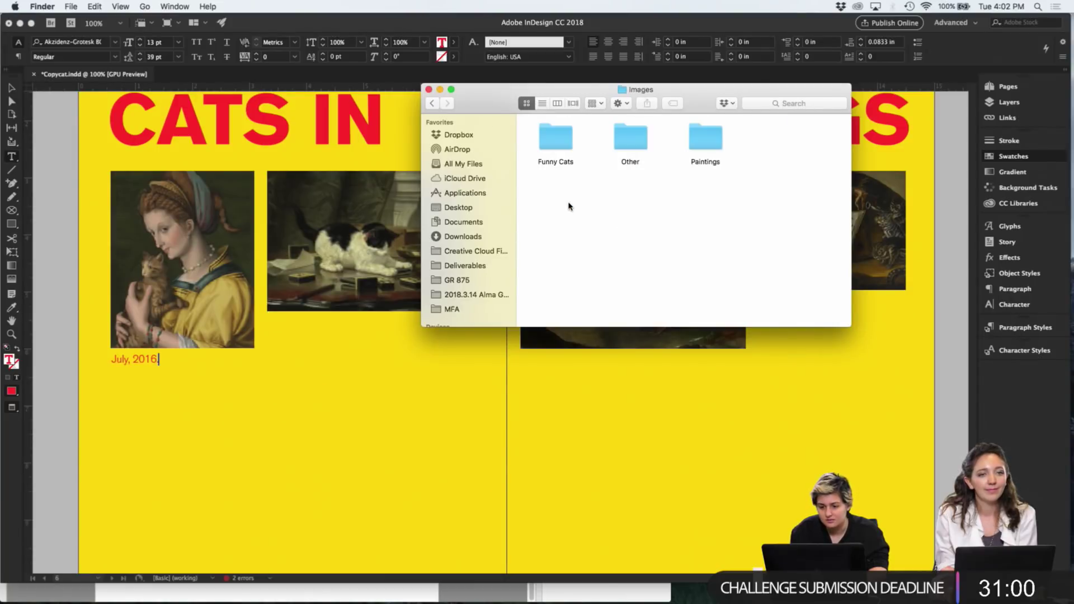
pyautogui.doubleClick(703, 144)
pyautogui.click(551, 165)
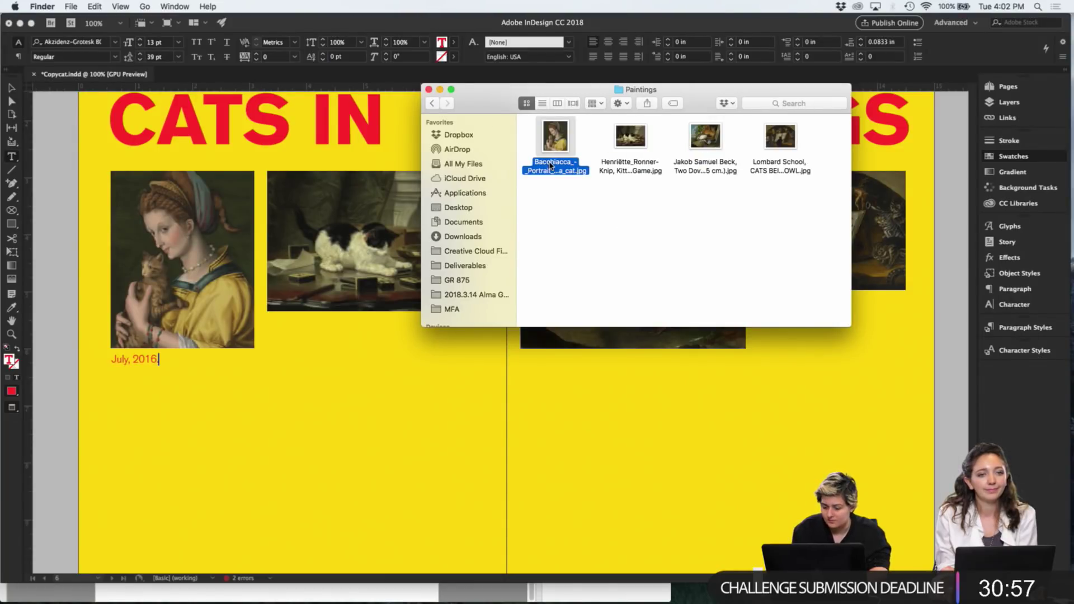
pyautogui.click(550, 165)
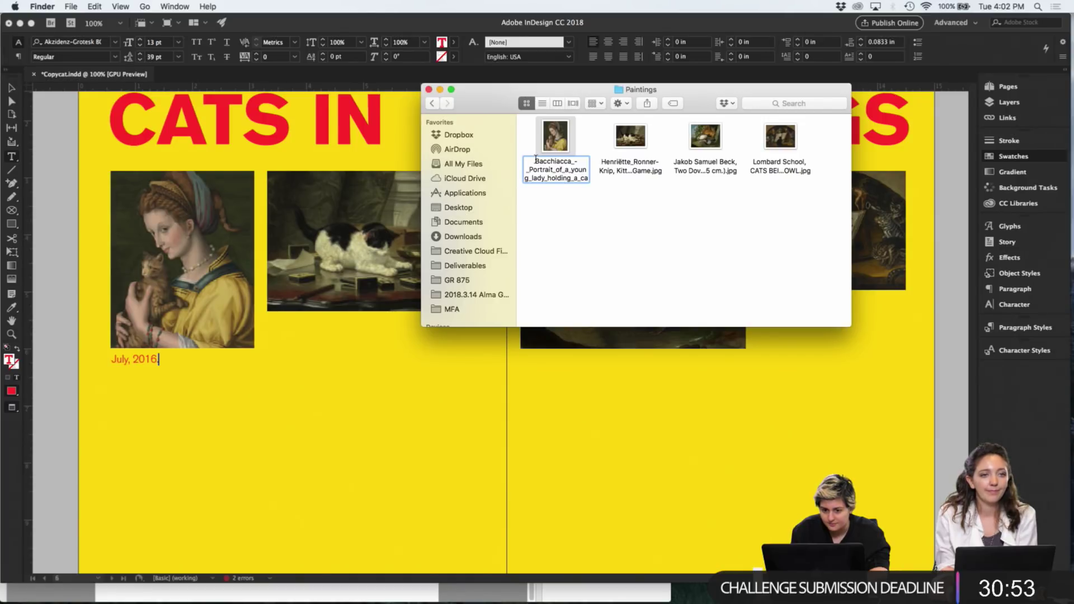
pyautogui.moveTo(535, 161); pyautogui.dragTo(554, 178)
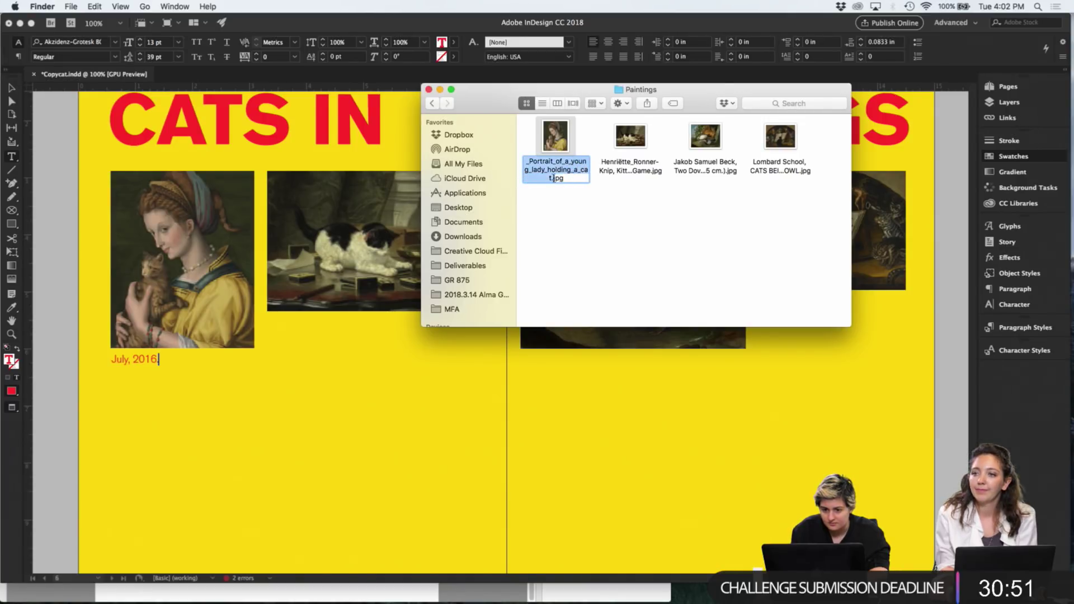
pyautogui.press('super+c')
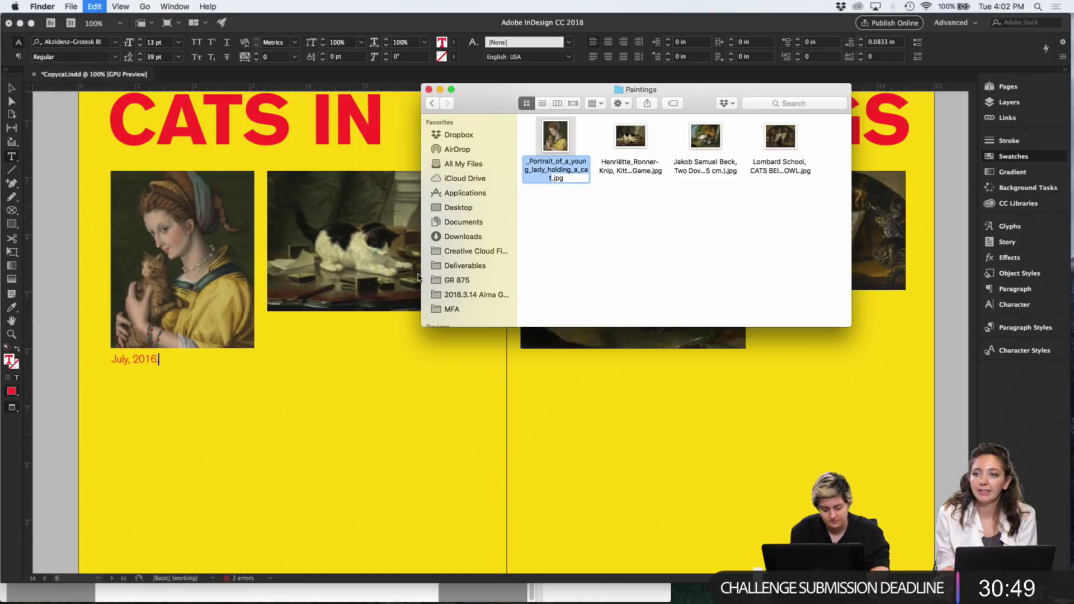
# Back in InDesign, replace the date text with the copied file name and change the "_-_" after "Bacchiacca" to a comma
pyautogui.click(183, 360)
pyautogui.press('super+a')
pyautogui.press('super+v')
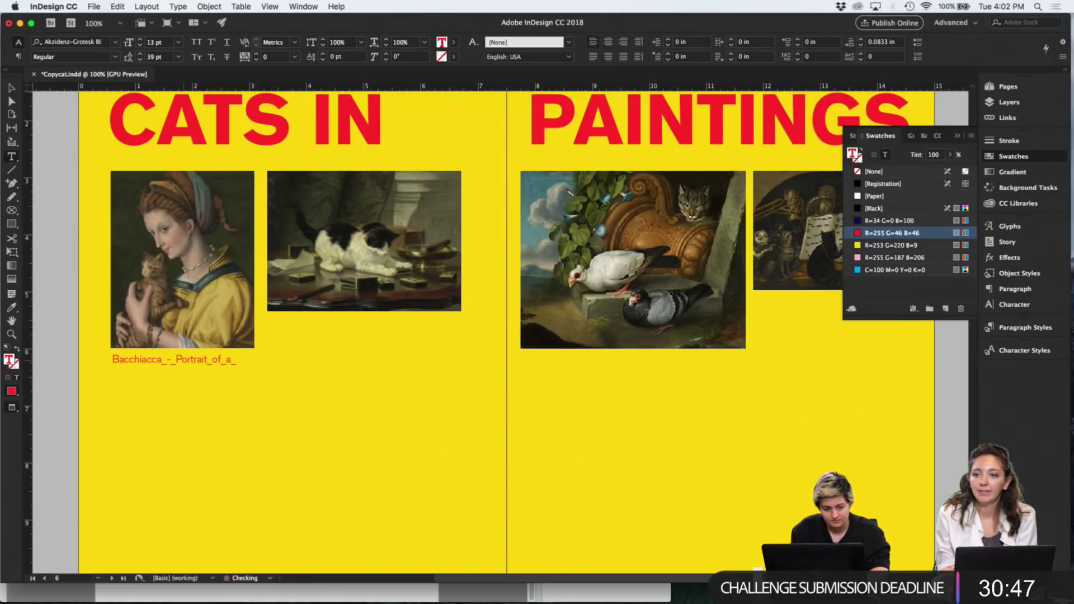
pyautogui.moveTo(175, 359); pyautogui.dragTo(162, 359)
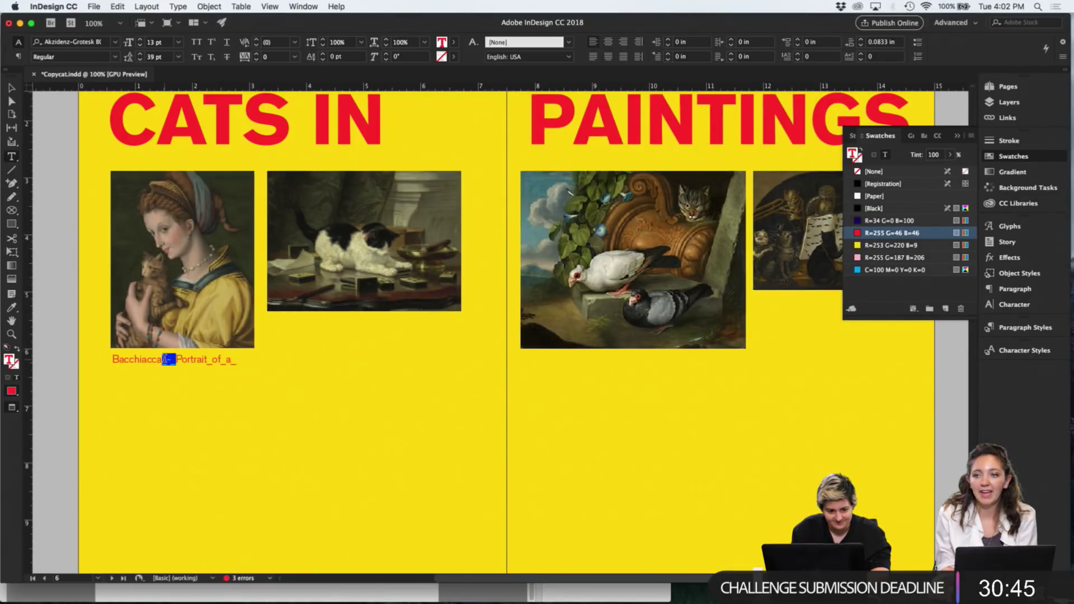
pyautogui.write(',')
# Try to move the painting title onto a separate line and enlarge the caption frame to about 2.75 in by 1.02 in
pyautogui.hotkey('shift', 'End')
pyautogui.press('Delete')
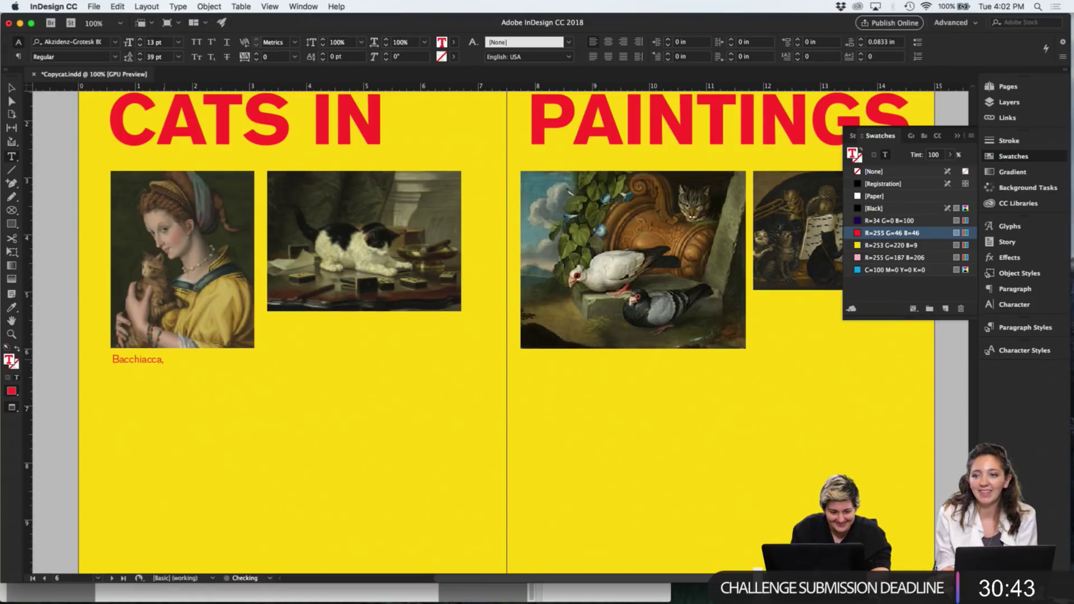
pyautogui.press('Escape')
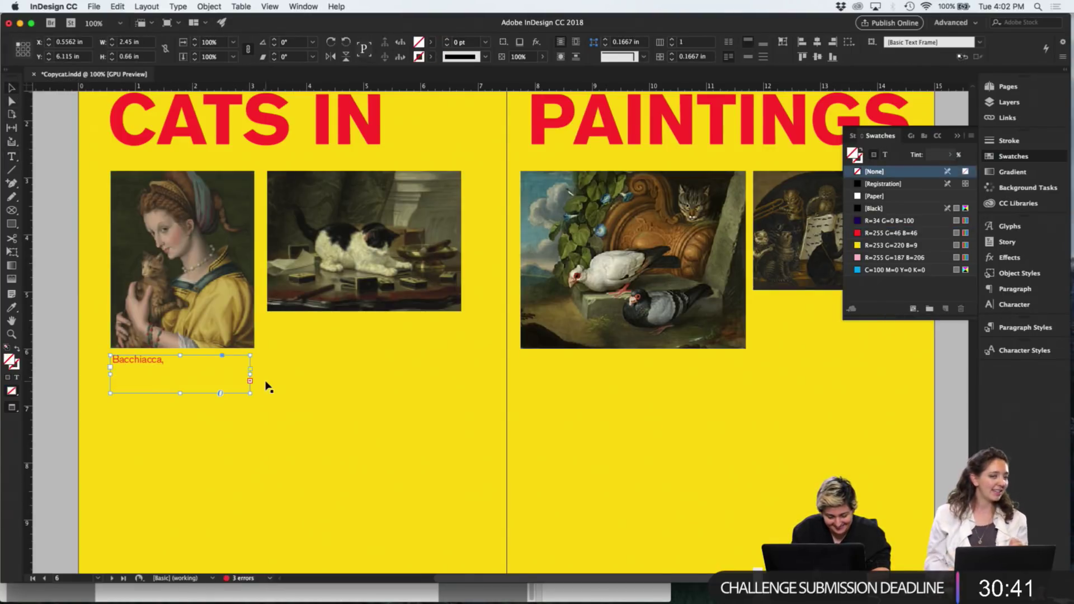
pyautogui.press('w')
pyautogui.moveTo(252, 392); pyautogui.dragTo(269, 413)
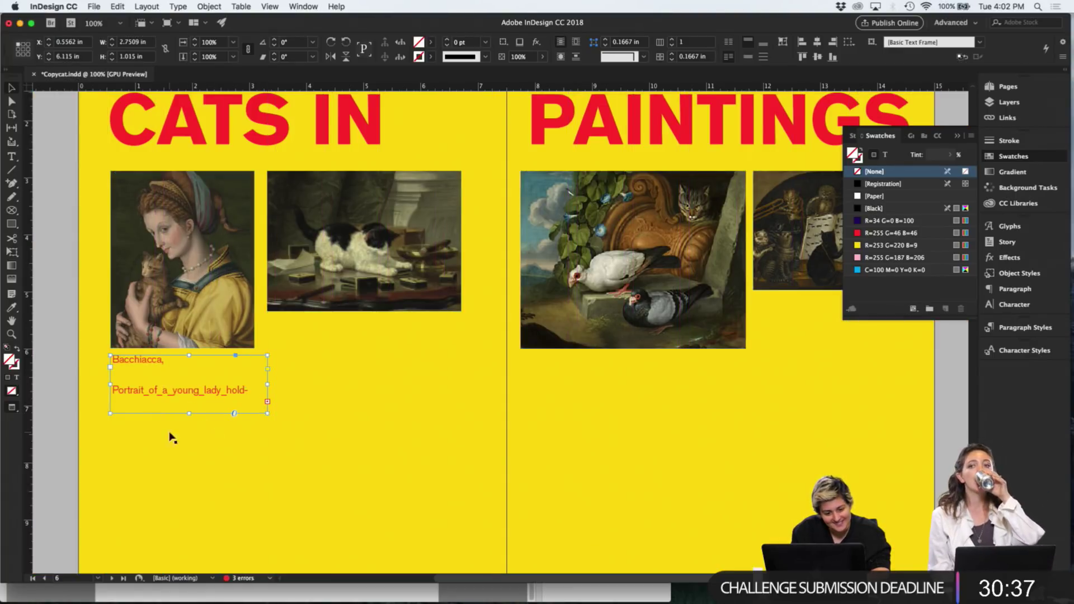
pyautogui.click(72, 396)
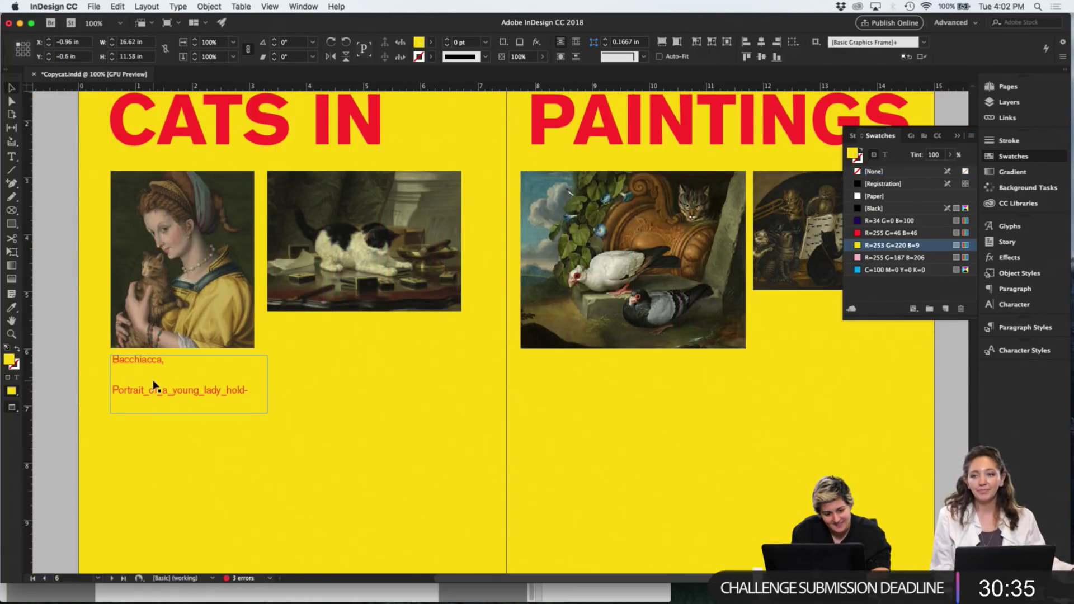
# Undo the caption's frame enlargement and line break, and select the caption frame again
pyautogui.press('super+z')
pyautogui.press('super+z')
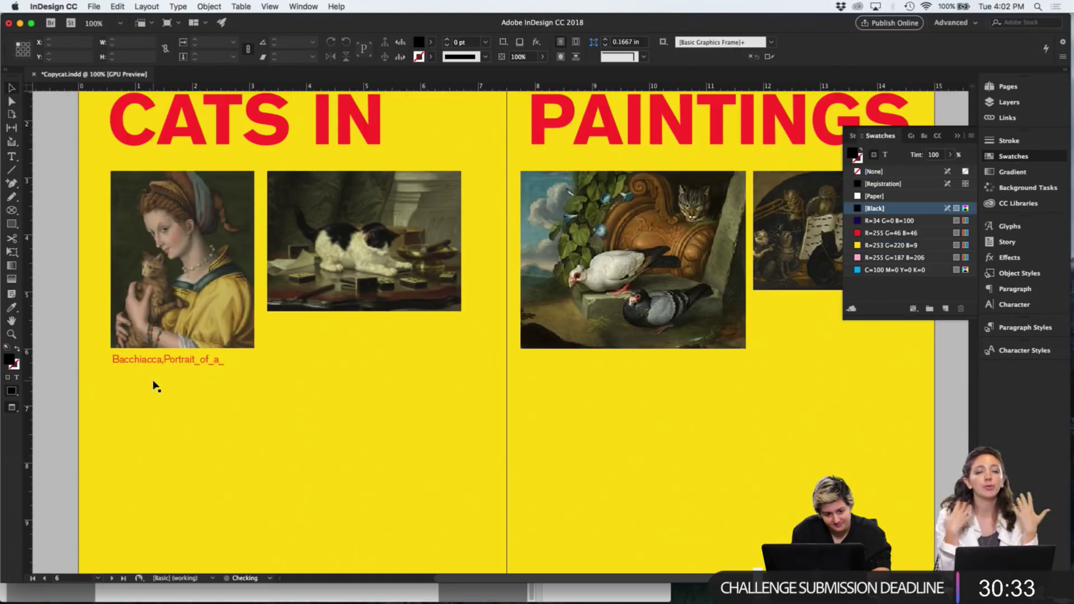
pyautogui.click(187, 371)
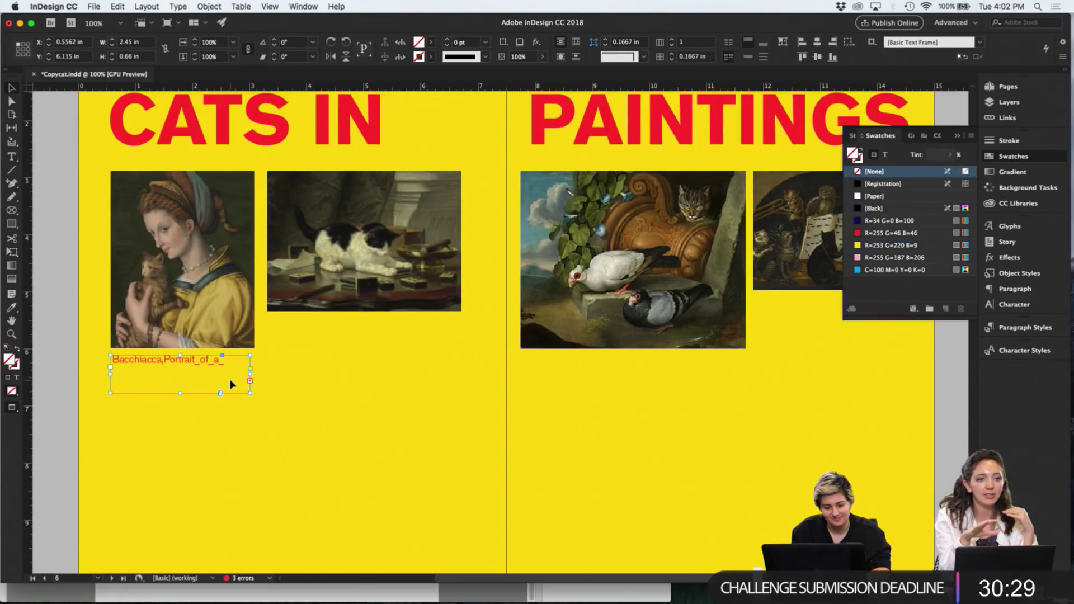
# Set the leading of the caption under the woman-with-cat painting to 18 pt
pyautogui.press('super+t')
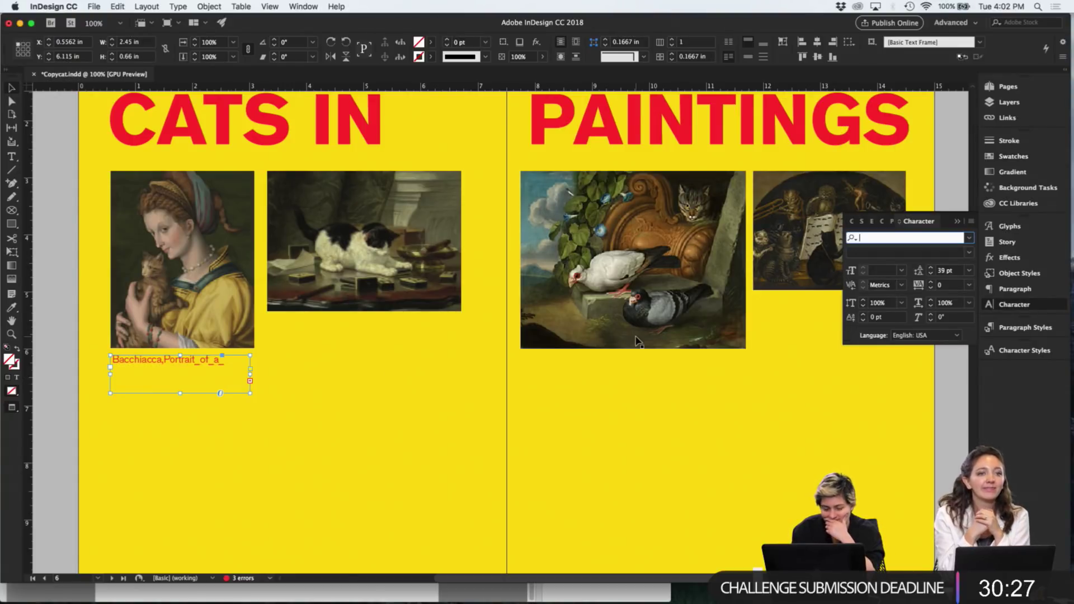
pyautogui.press('Escape')
pyautogui.press('Return')
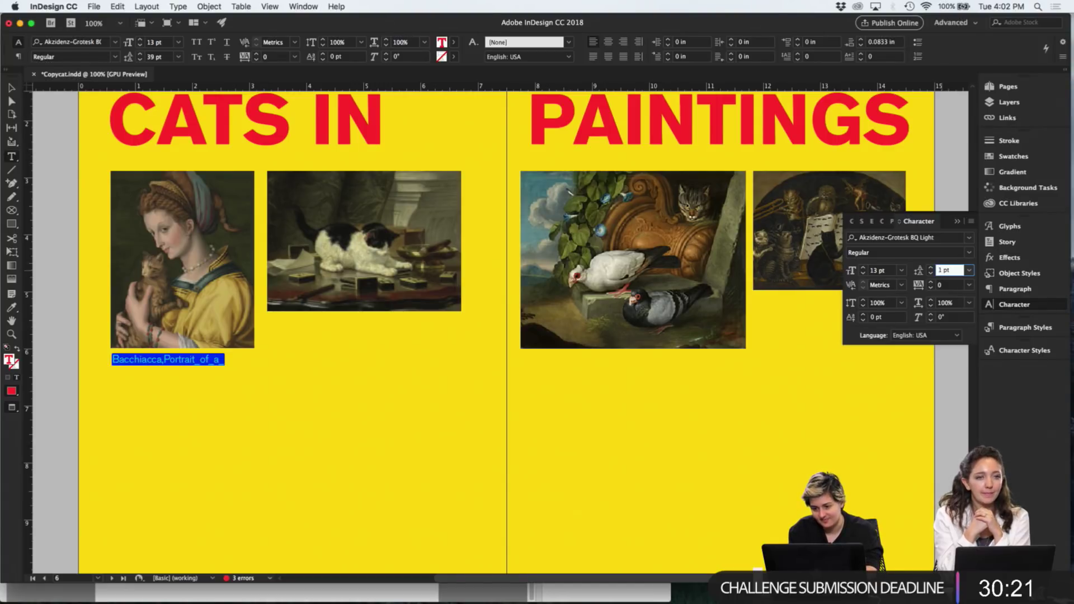
pyautogui.press('Return')
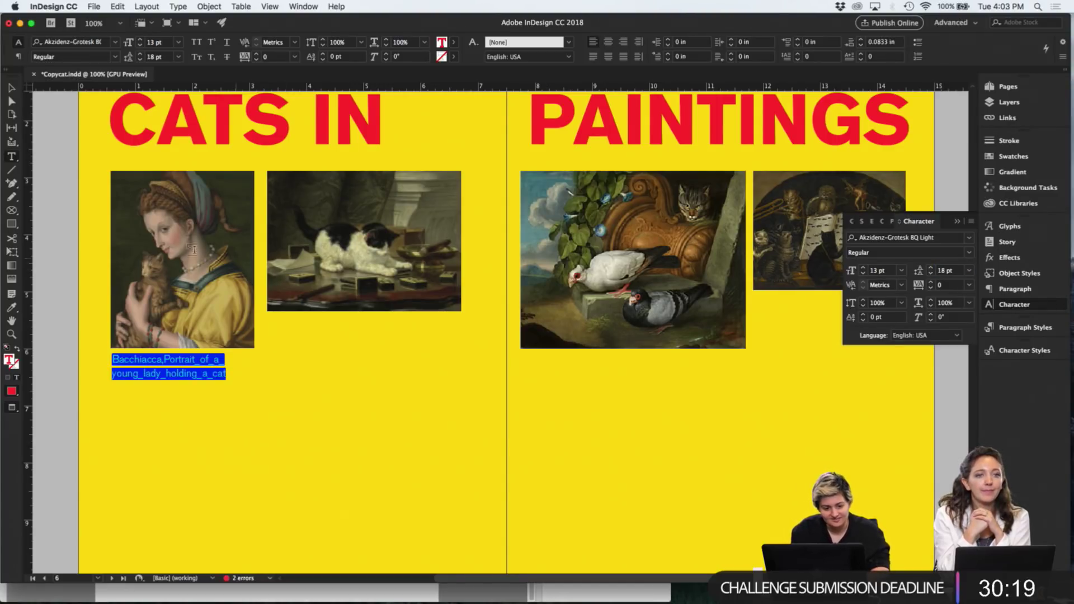
pyautogui.click(12, 89)
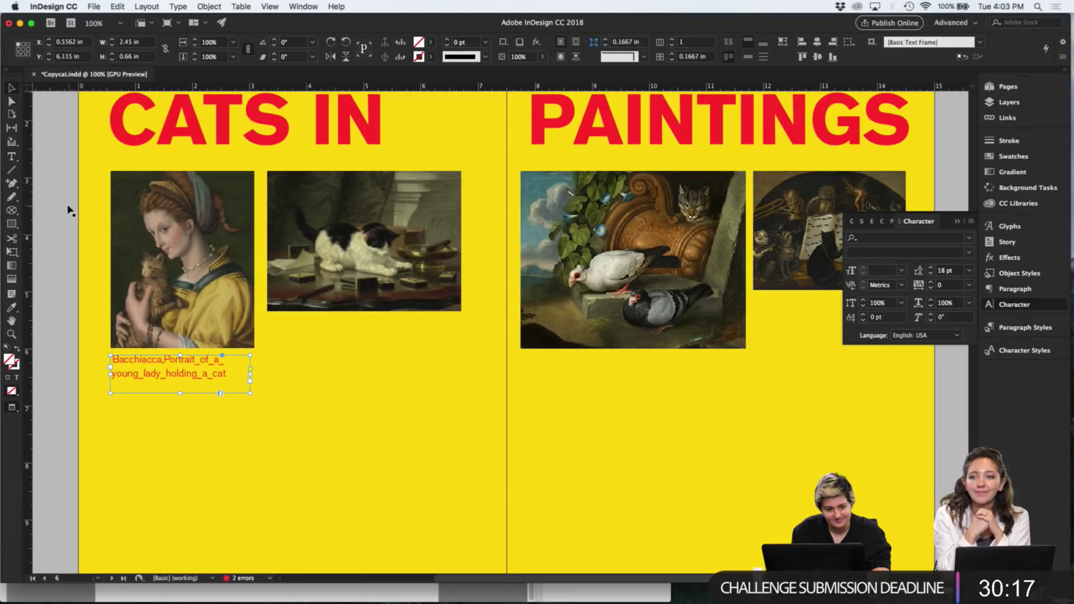
pyautogui.click(60, 206)
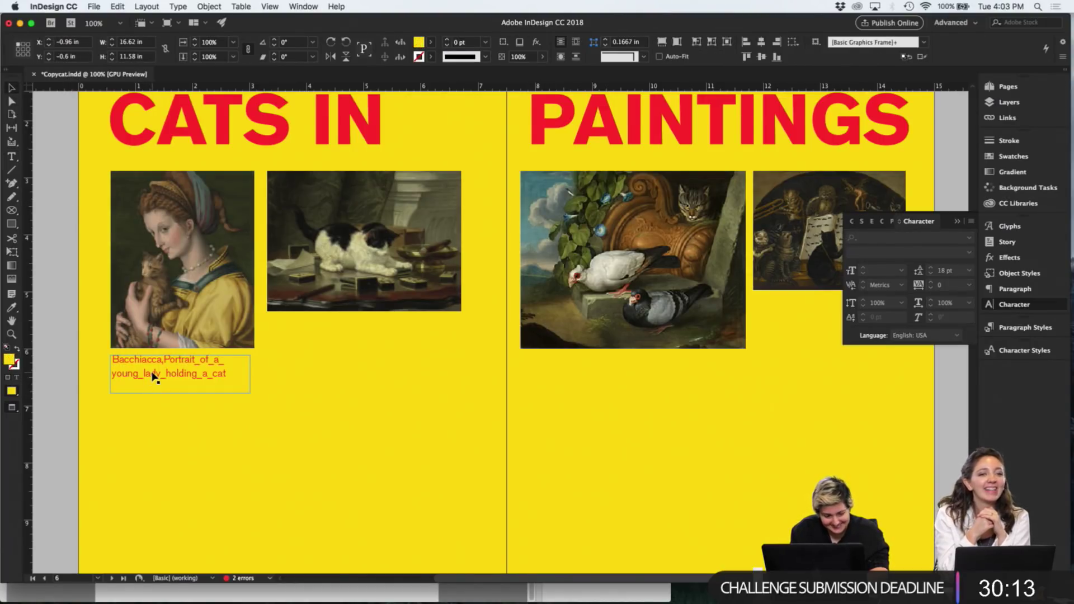
# Replace the comma after "Bacchiacca" in the caption with a hyphen, and place a copy of the caption below the second painting
pyautogui.doubleClick(166, 364)
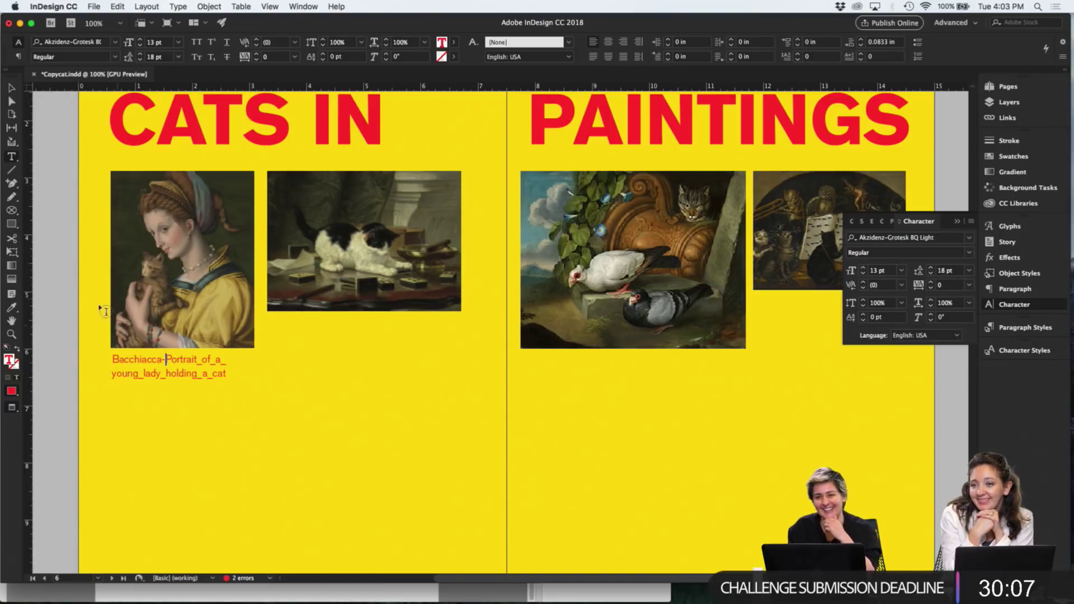
pyautogui.press('Escape')
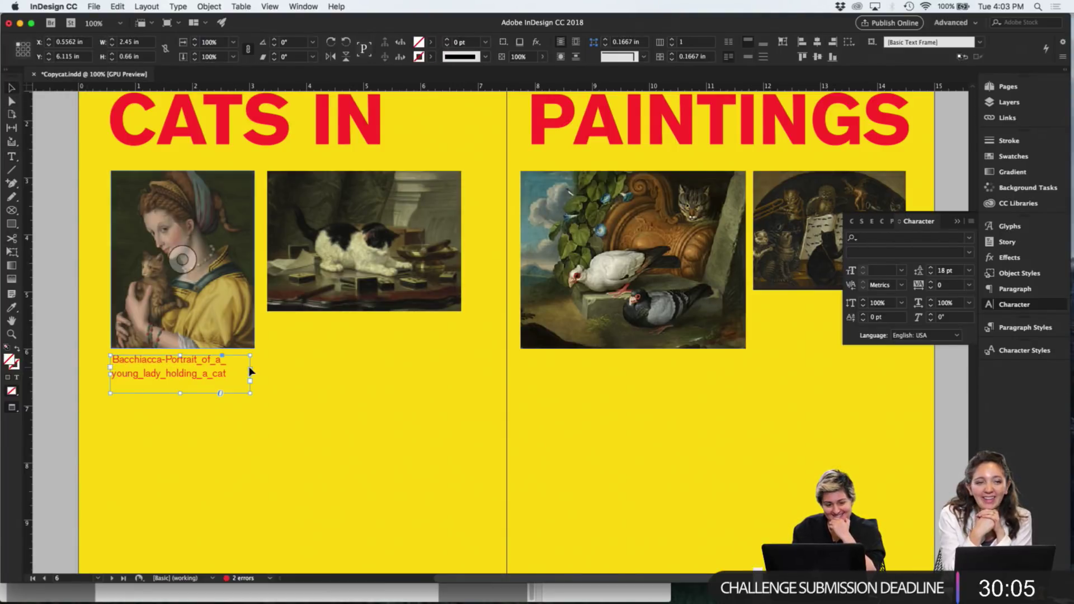
pyautogui.moveTo(216, 378); pyautogui.dragTo(365, 349)
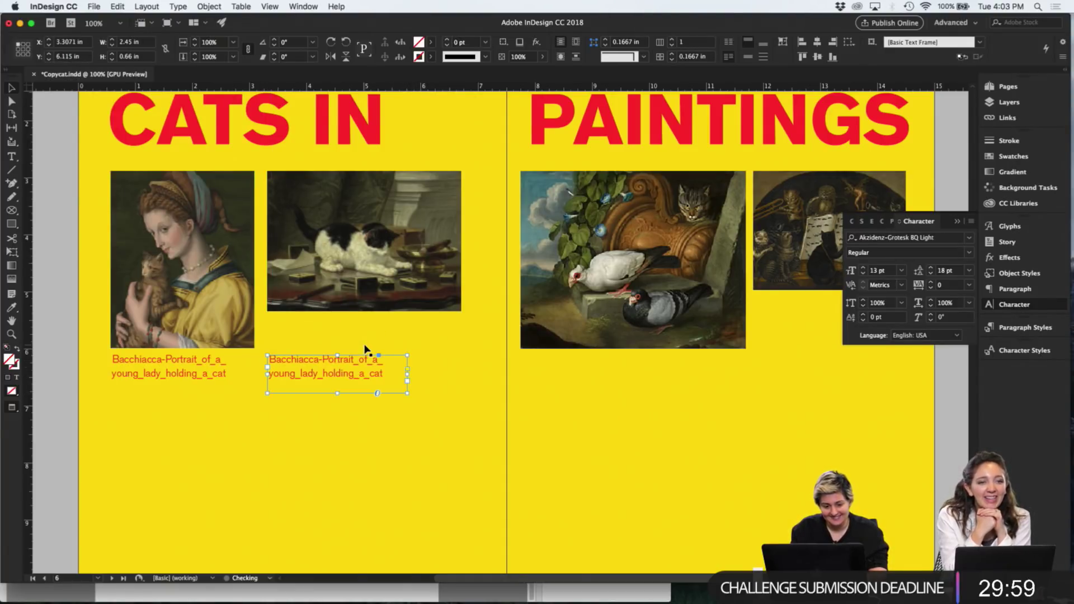
# Switch to the Paintings folder in Finder and copy the file name of the Henriëtte Ronner-Knip image
pyautogui.hotkey('ctrl', 'Up')
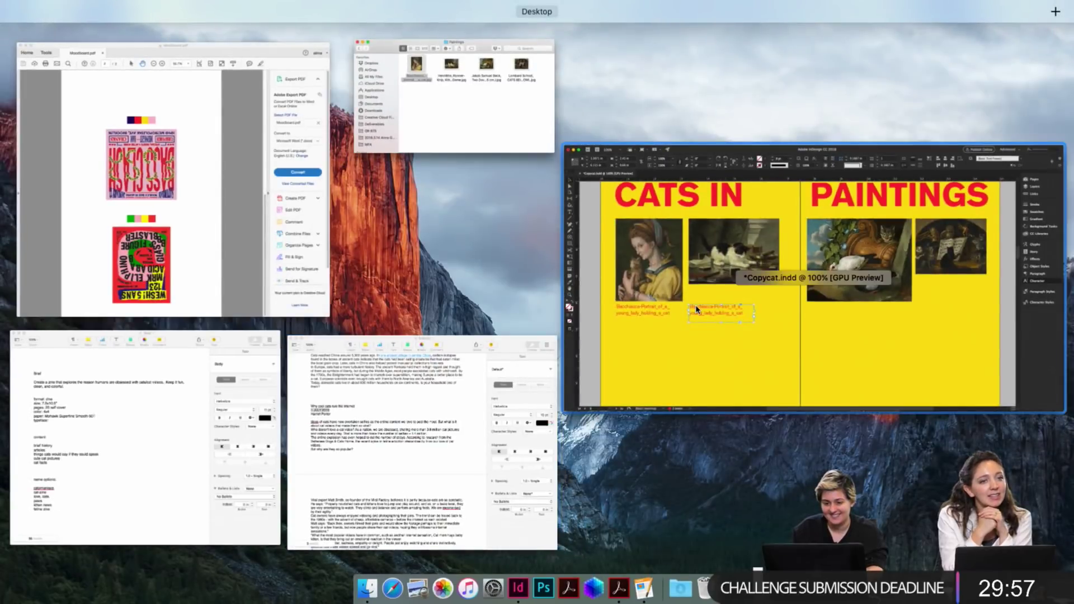
pyautogui.click(699, 310)
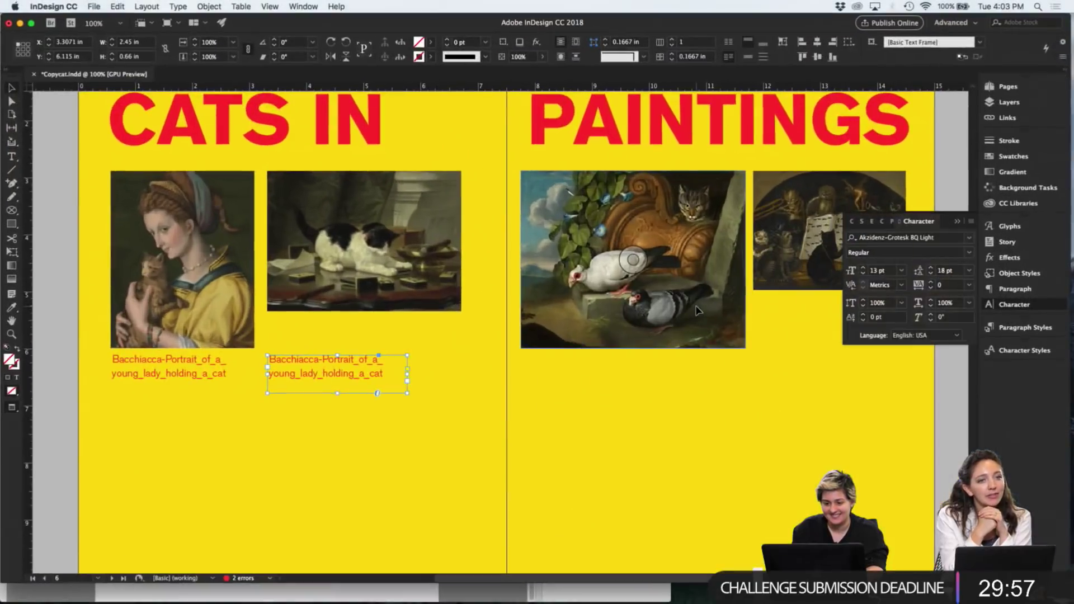
pyautogui.click(20, 23)
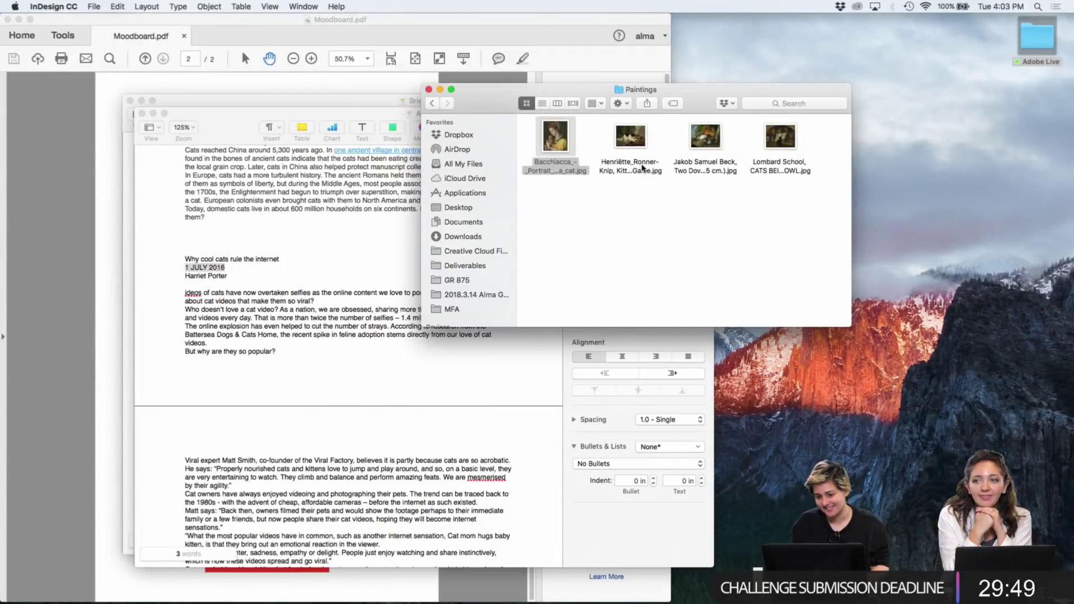
pyautogui.click(642, 166)
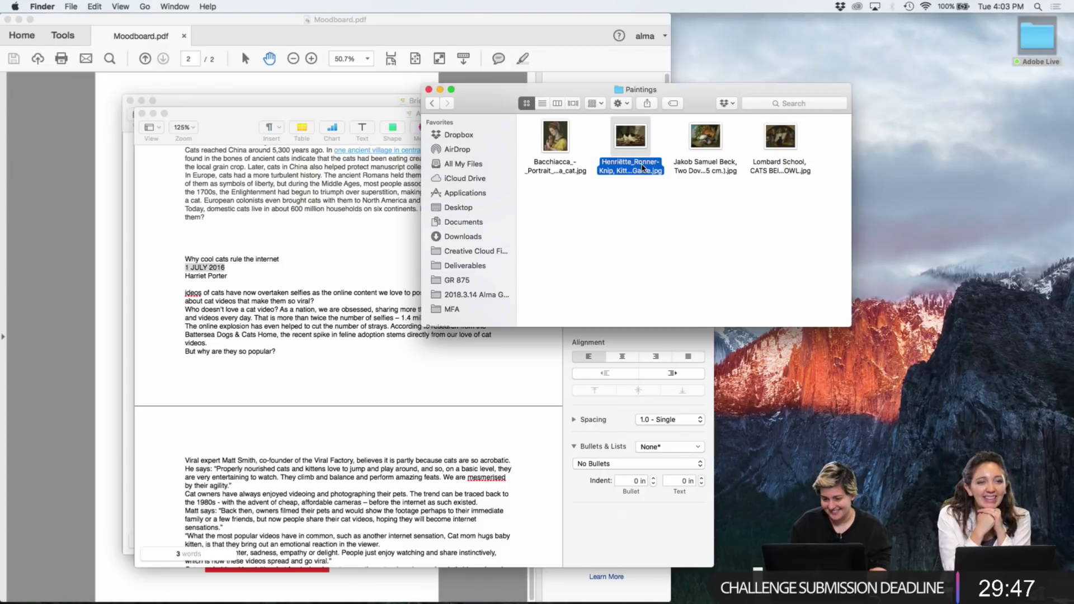
pyautogui.click(628, 167)
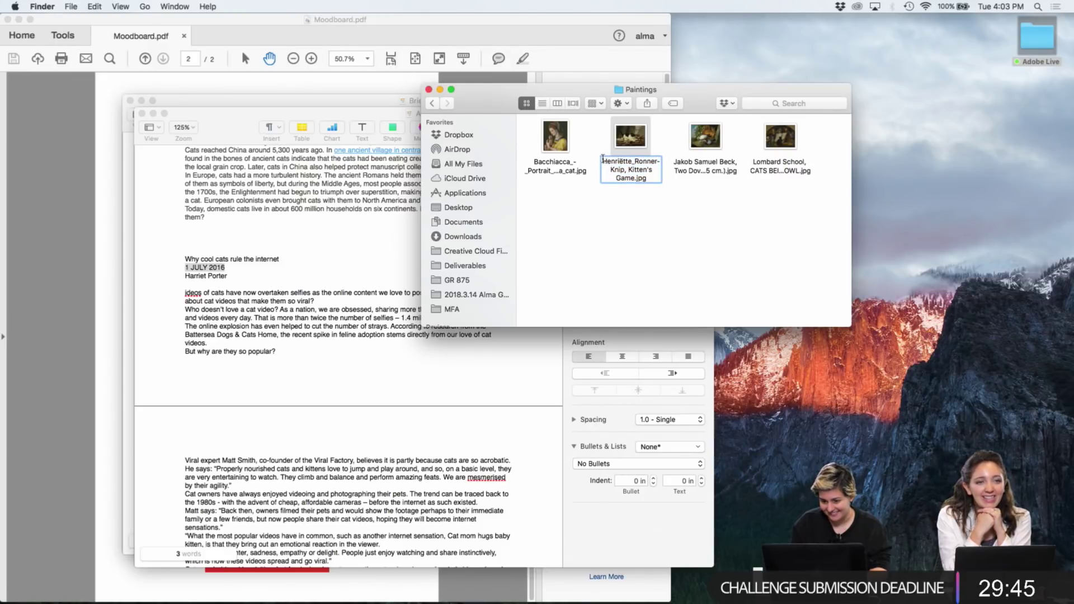
pyautogui.press('super+a')
pyautogui.press('super+c')
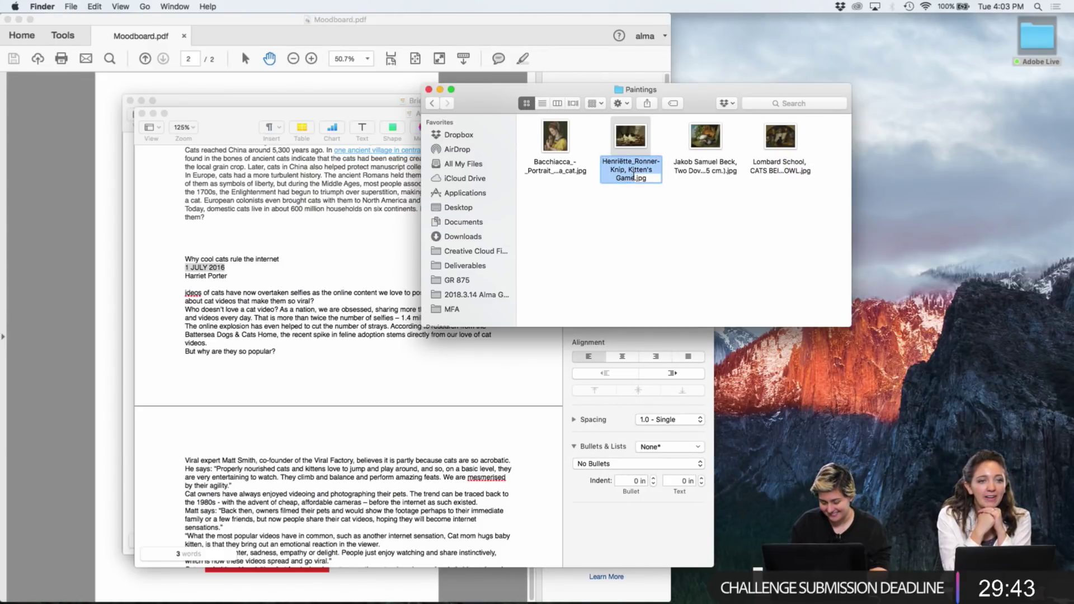
# Return to InDesign and replace the second caption's text with "Henriëtte_Ronner-Knip, Kitten's Game"
pyautogui.click(607, 576)
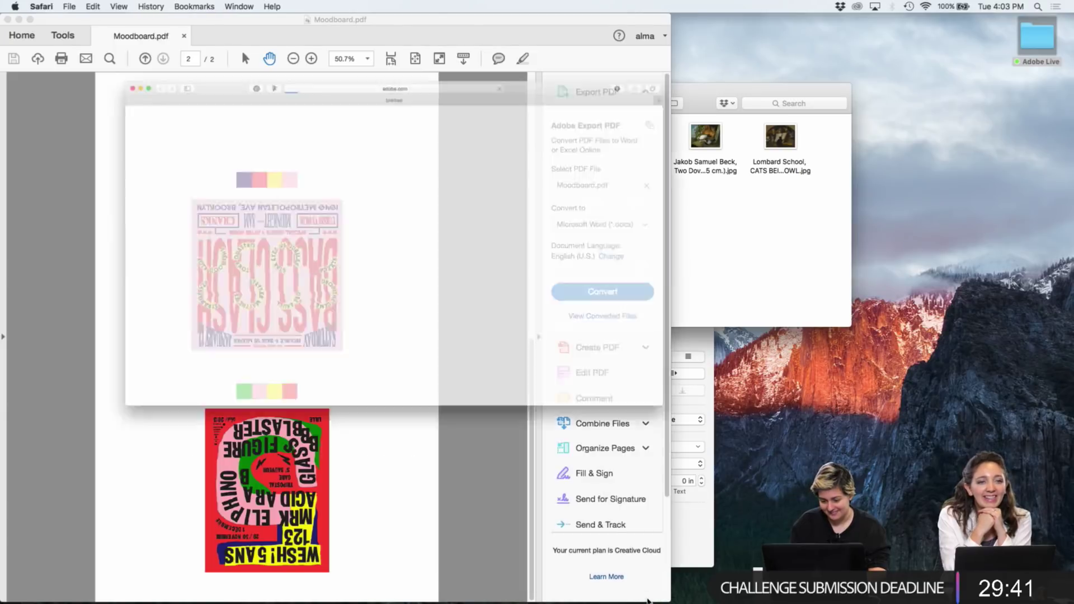
pyautogui.moveTo(699, 600)
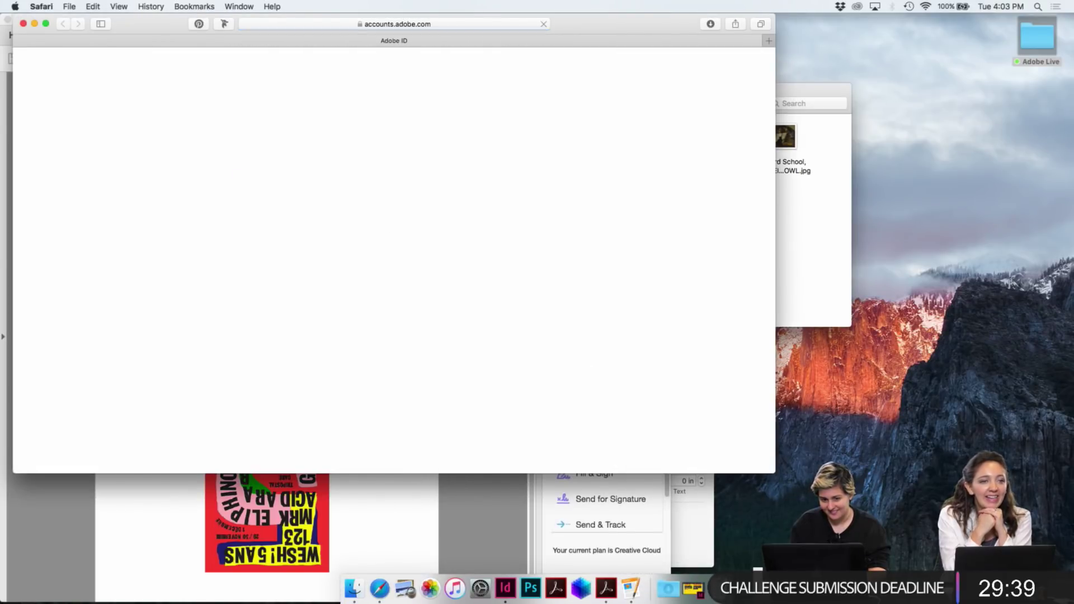
pyautogui.click(699, 599)
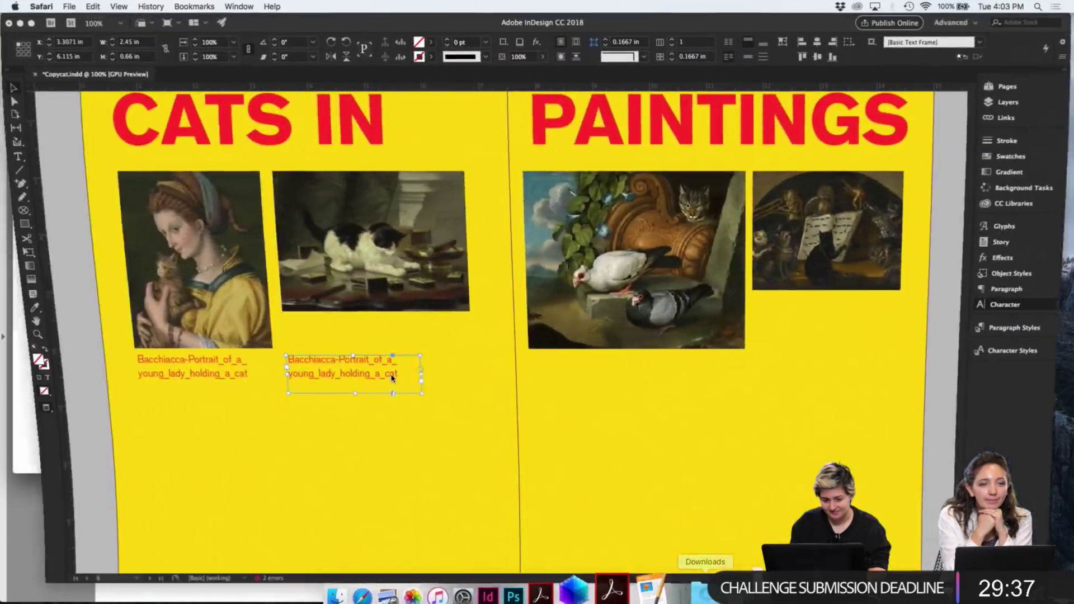
pyautogui.click(343, 373)
pyautogui.press('super+a')
pyautogui.press('super+v')
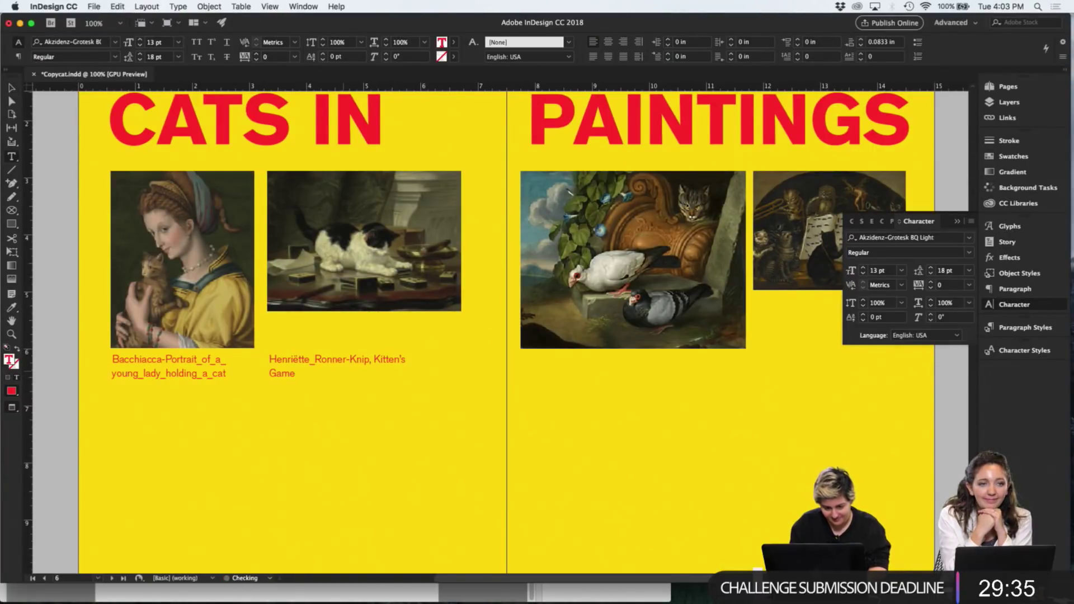
pyautogui.click(315, 360)
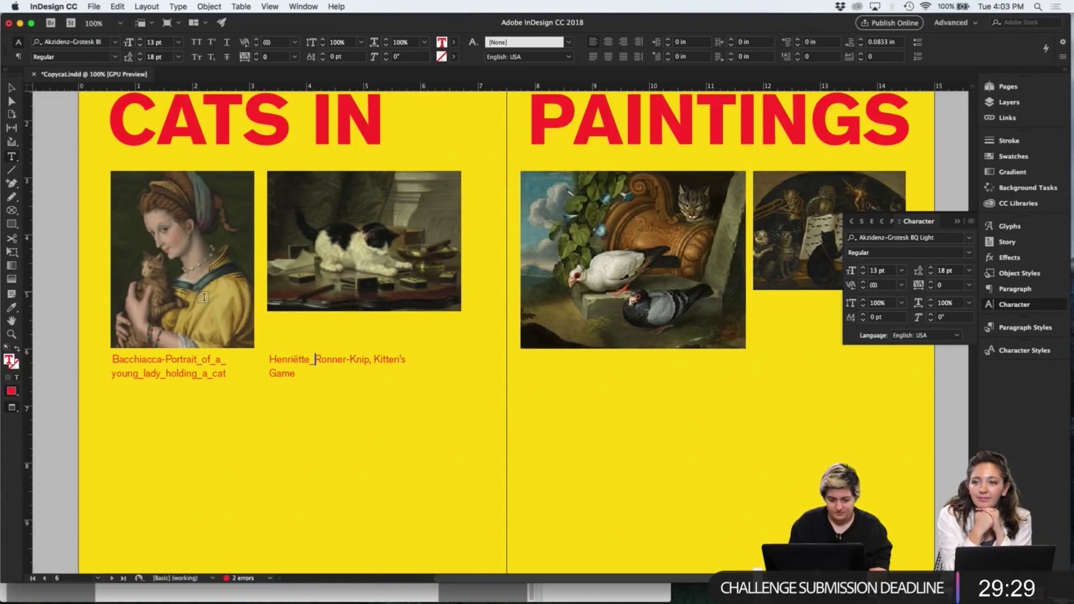
# Lower both left-page captions to Y 6.66 in and duplicate them beneath the right-page paintings, starting at X 7.75 in
pyautogui.click(11, 87)
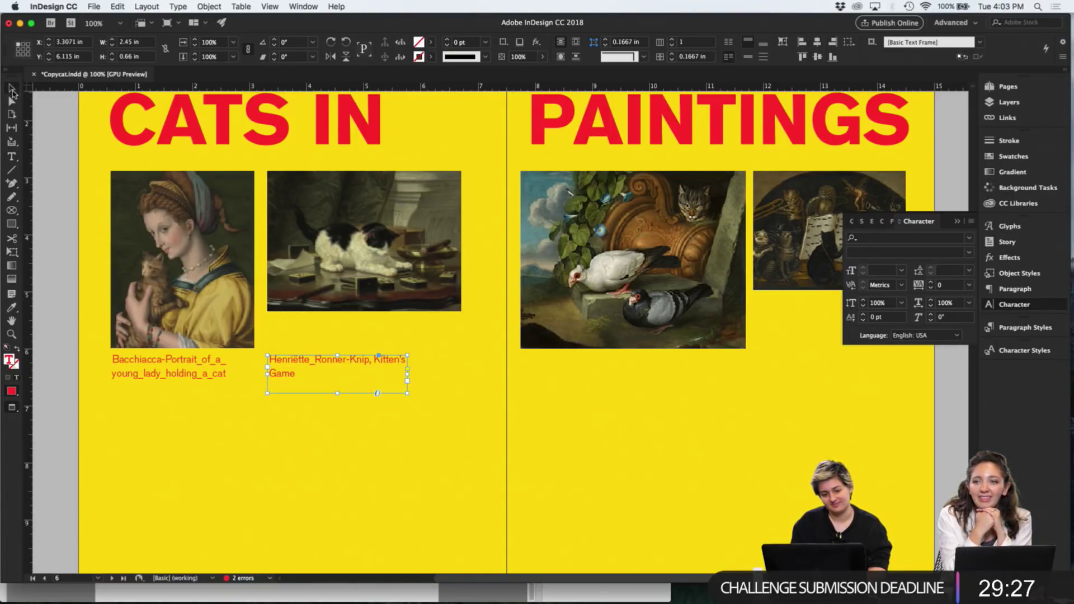
pyautogui.keyDown('shift'); pyautogui.click(175, 364); pyautogui.keyUp('shift')
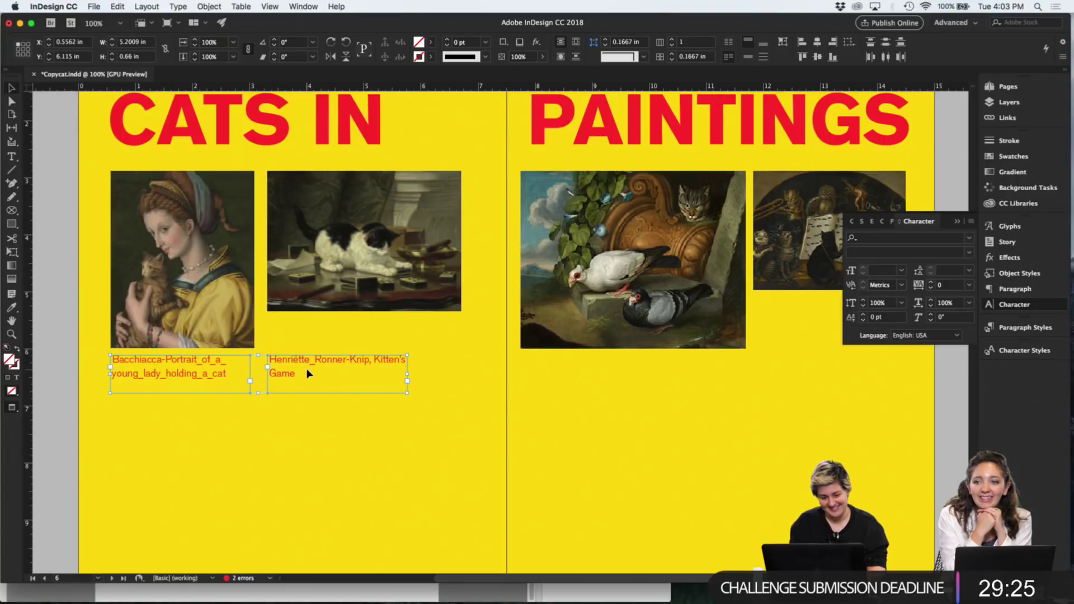
pyautogui.moveTo(307, 374)
pyautogui.mouseDown()
pyautogui.moveTo(311, 405)
pyautogui.moveTo(722, 452)
pyautogui.mouseUp()
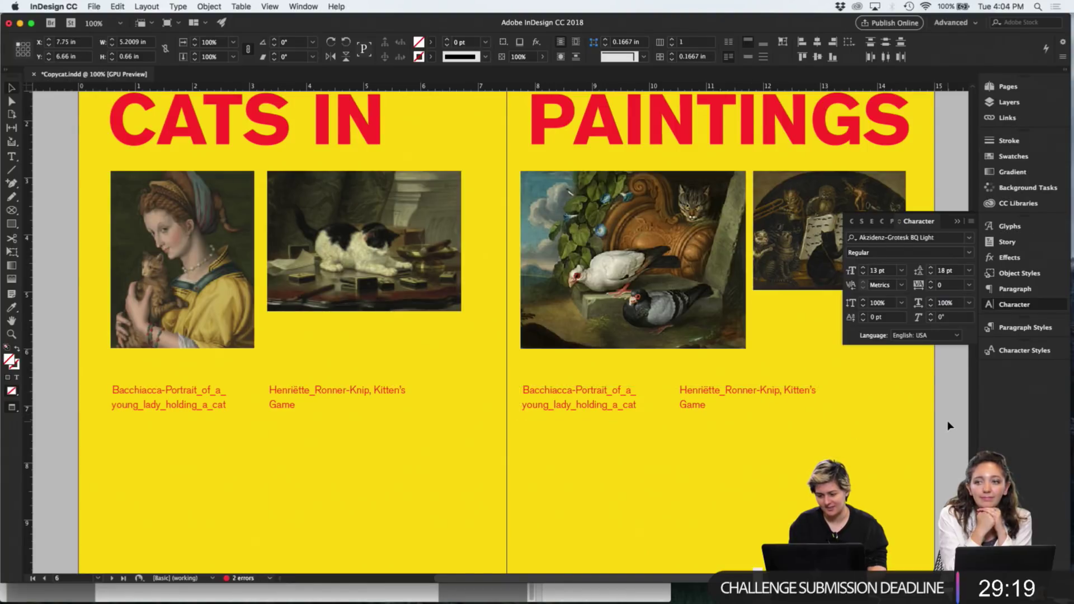
# Show the layout guides and shift the rightmost caption horizontally under the fourth painting, to about X 11.69 in
pyautogui.click(757, 402)
pyautogui.press('w')
pyautogui.moveTo(714, 408)
pyautogui.mouseDown()
pyautogui.moveTo(797, 407)
pyautogui.moveTo(785, 407)
pyautogui.mouseUp()
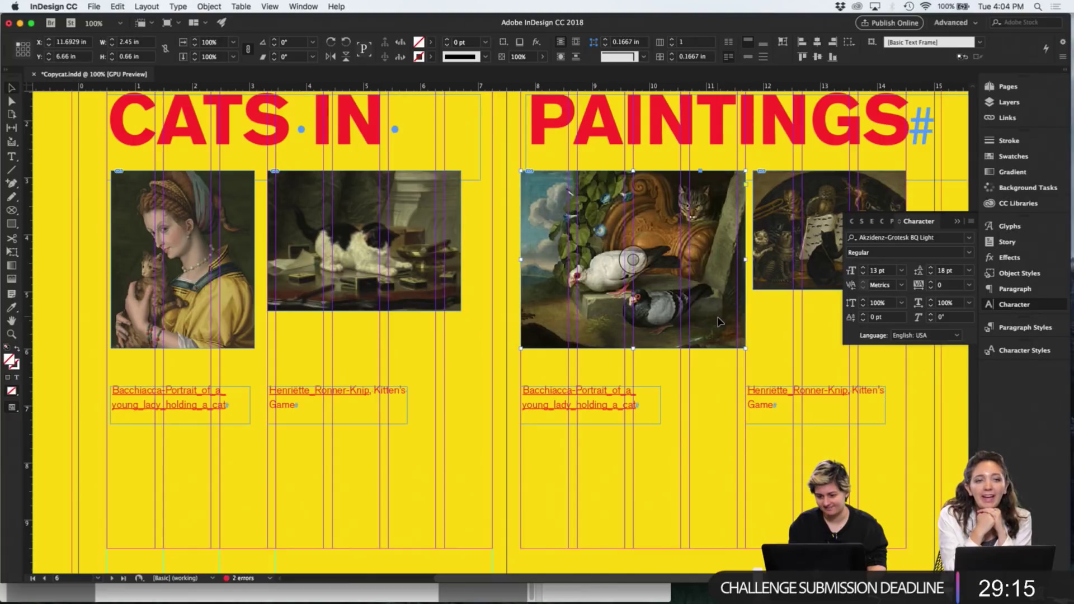
# Fit three paintings to the column guides: shrink the doves slightly, shift and enlarge the kitten painting to about 3.79 in wide and the woman's portrait
pyautogui.click(743, 345)
pyautogui.moveTo(744, 348); pyautogui.dragTo(737, 341)
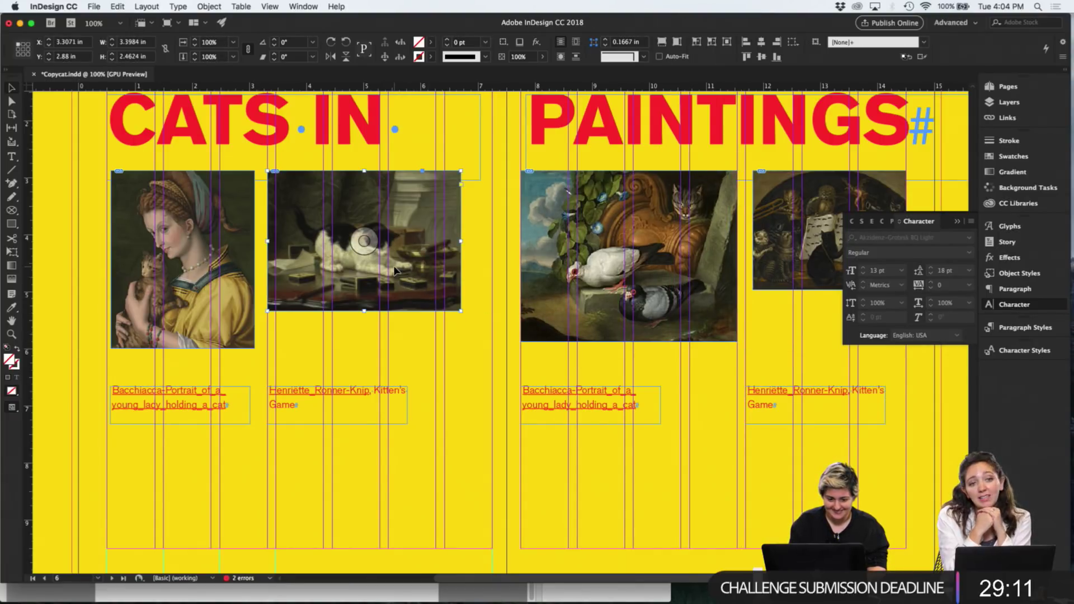
pyautogui.moveTo(397, 271); pyautogui.dragTo(405, 271)
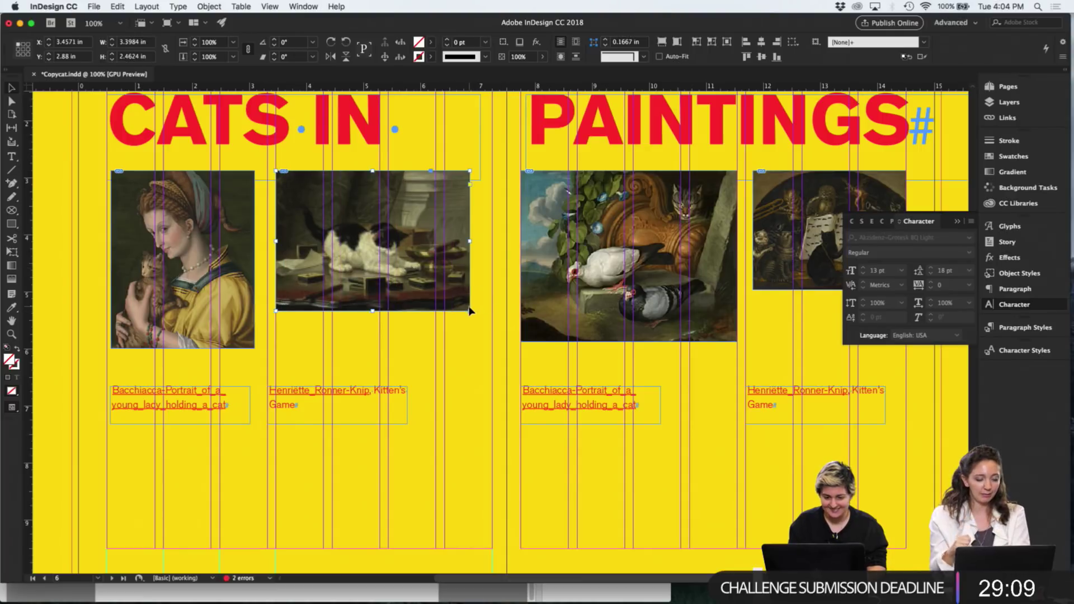
pyautogui.moveTo(469, 310)
pyautogui.mouseDown()
pyautogui.moveTo(500, 312)
pyautogui.moveTo(492, 328)
pyautogui.mouseUp()
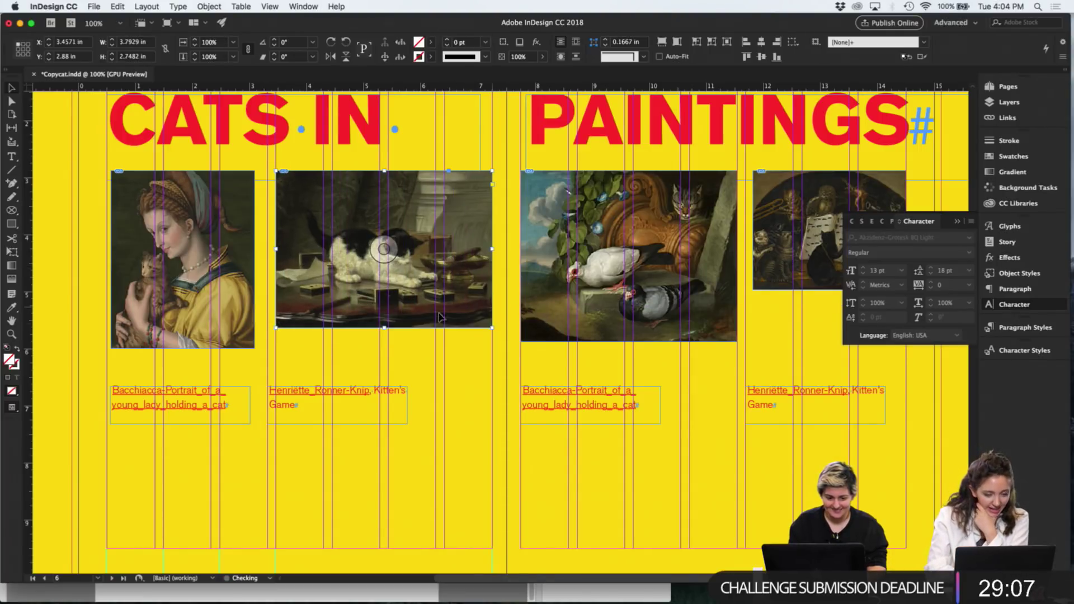
pyautogui.moveTo(190, 334); pyautogui.dragTo(186, 334)
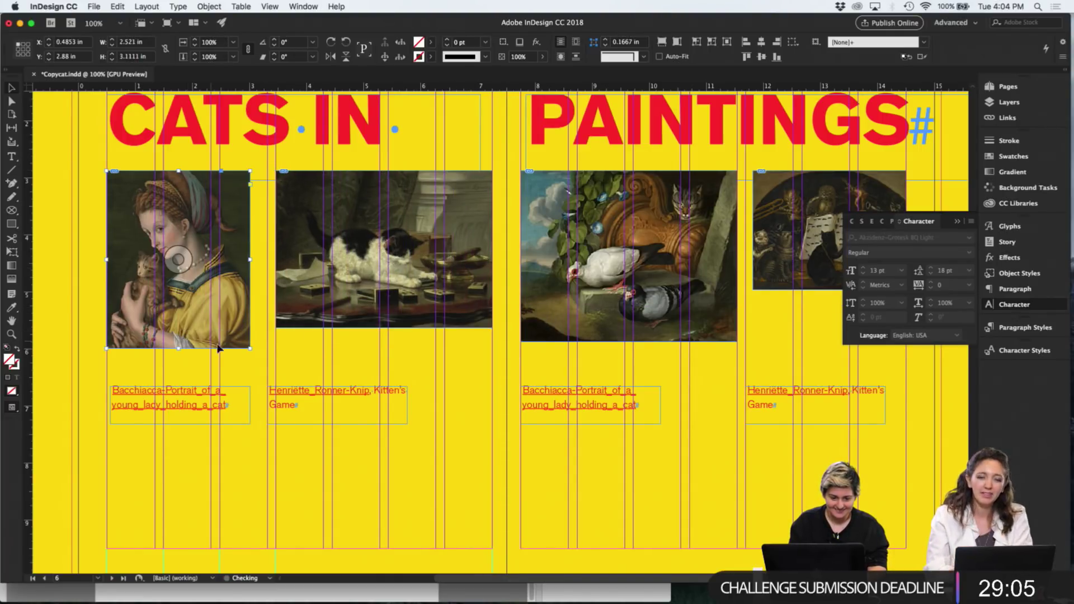
pyautogui.moveTo(250, 349); pyautogui.dragTo(291, 404)
# Align the left-page captions with their paintings, at X 0.5 in and X 3.4571 in, and hide the guides
pyautogui.click(283, 404)
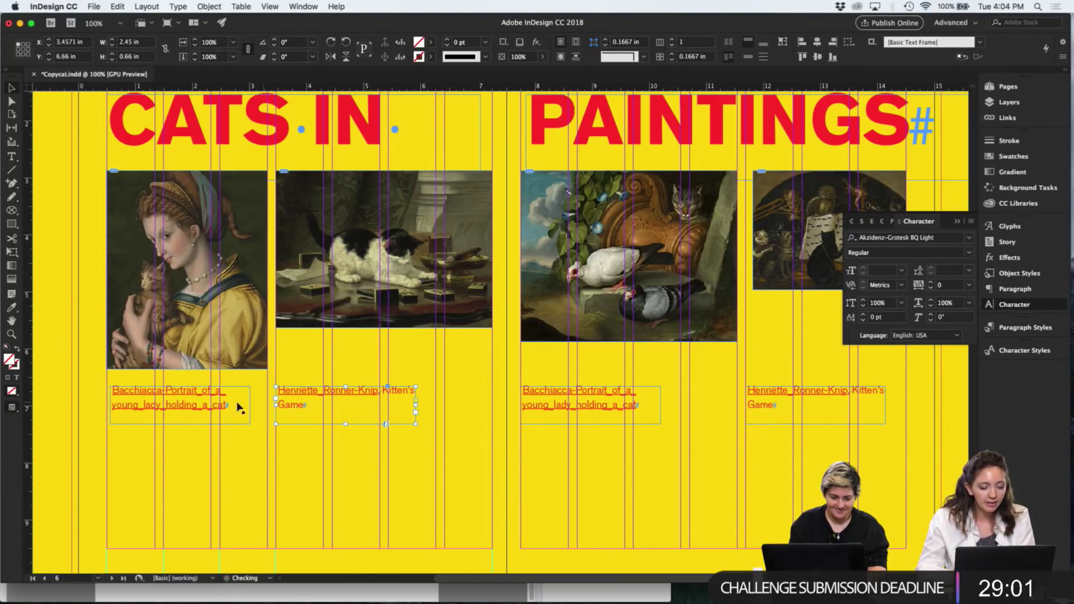
pyautogui.moveTo(190, 406); pyautogui.dragTo(186, 407)
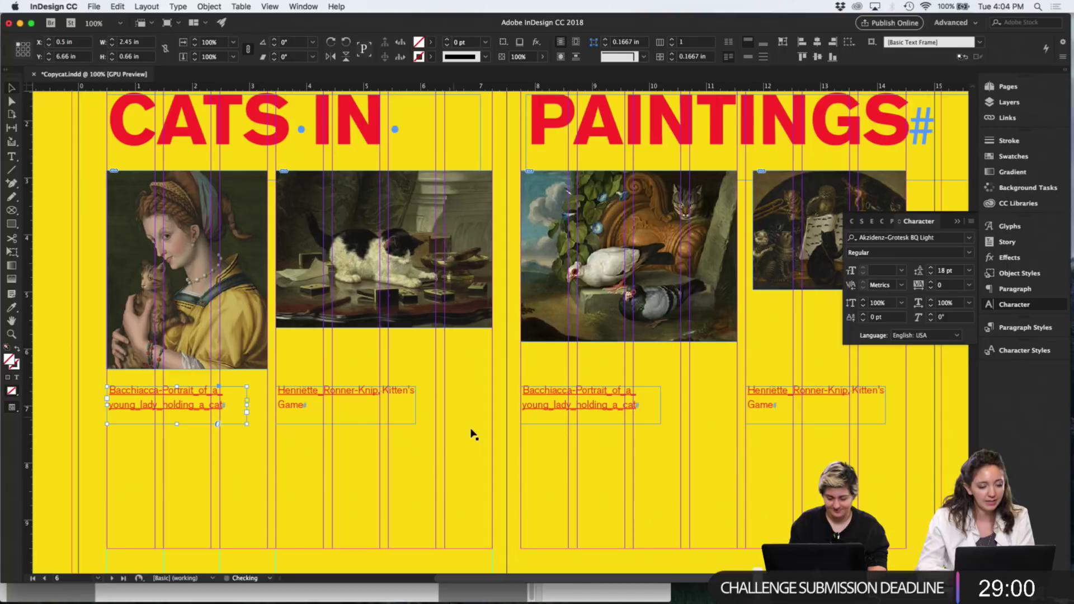
pyautogui.press('w')
pyautogui.click(727, 422)
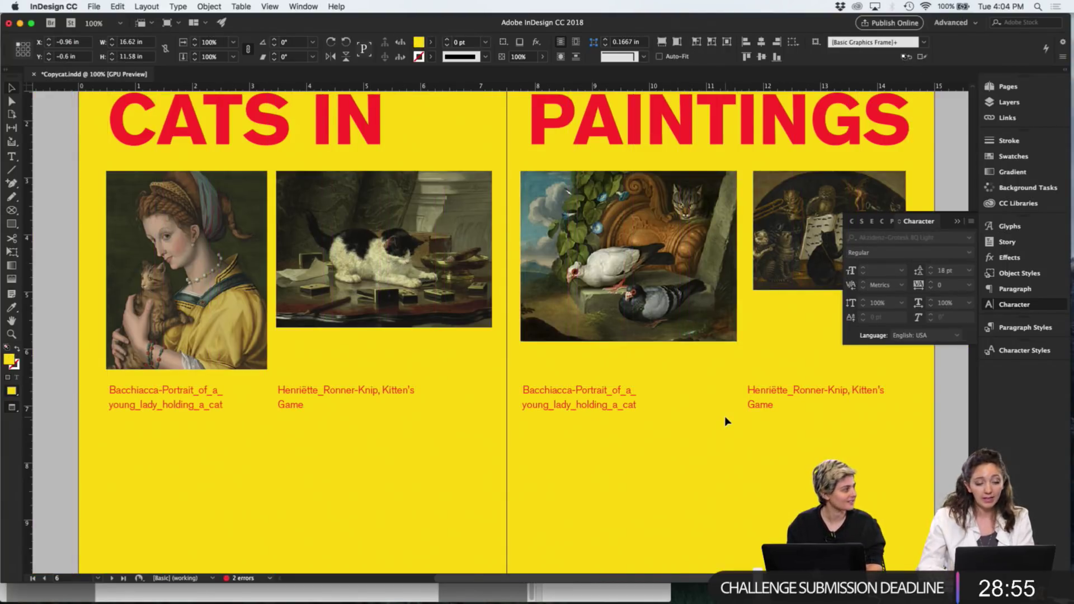
# Switch to the Paintings folder in Finder and select the full file name of the Jakob Samuel Beck image for copying
pyautogui.hscroll(3, 724, 415)
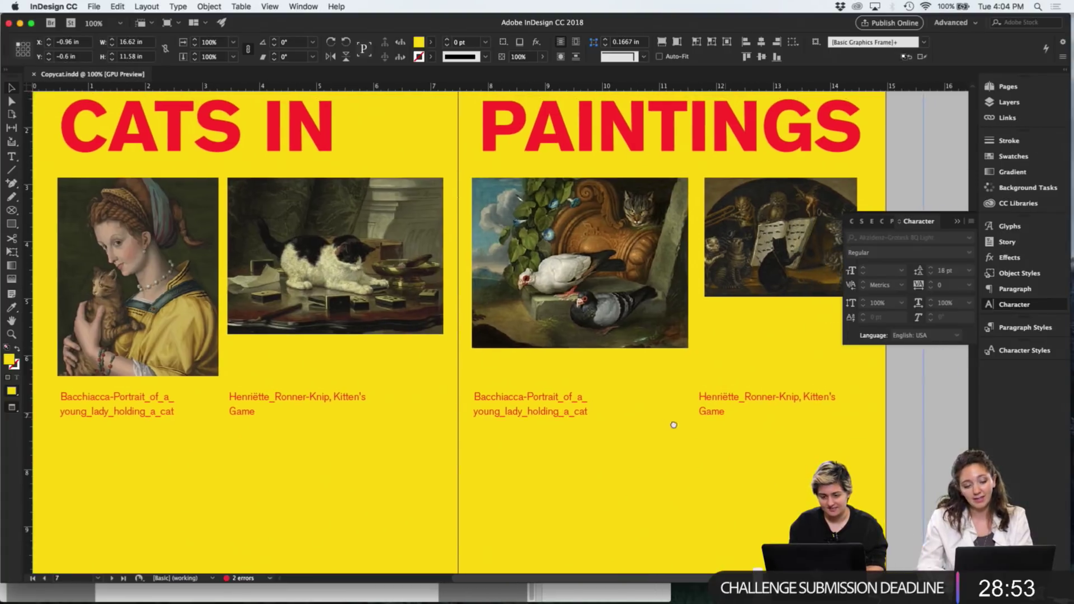
pyautogui.hotkey('ctrl', 'Up')
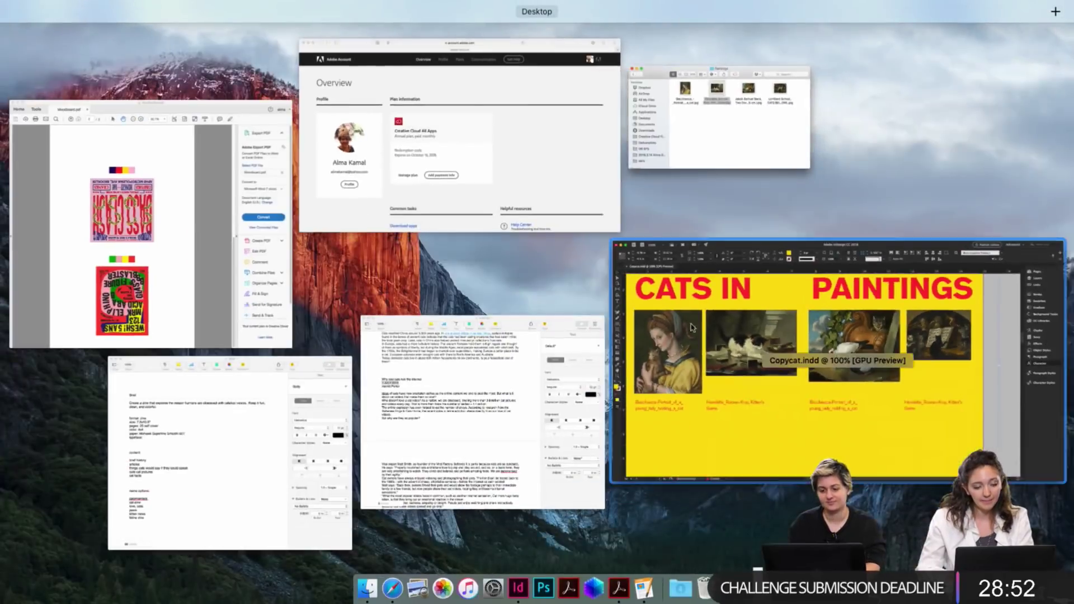
pyautogui.click(687, 145)
pyautogui.click(720, 171)
pyautogui.click(720, 170)
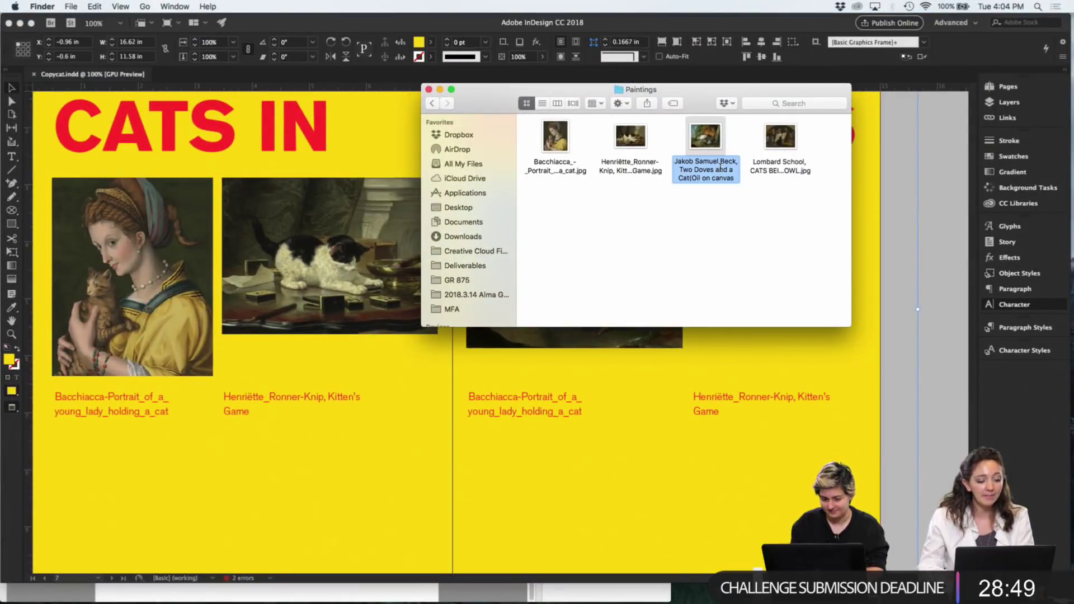
# Back in InDesign, replace the doves painting's caption with "Jakob Samuel Beck, Two Doves and a Cat(Oil on canvas (relined). 59 x 74.5 cm.)"
pyautogui.click(604, 412)
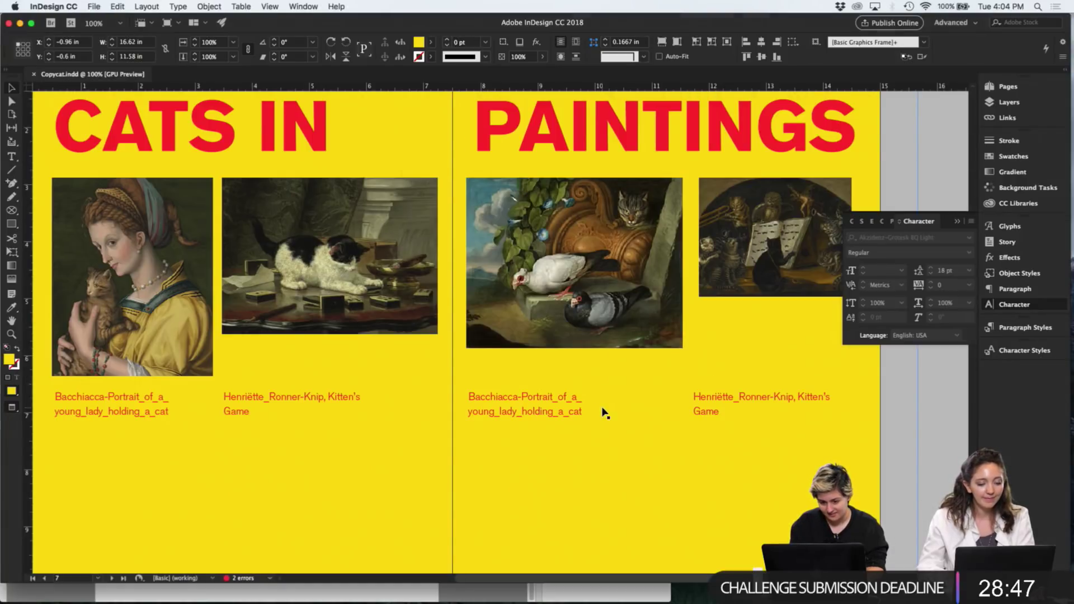
pyautogui.doubleClick(604, 413)
pyautogui.press('cmd+a')
pyautogui.write('Jakob Samuel Beck, Two Doves and a Cat(Oil on canvas (relined). 59 x 74.5 cm.)')
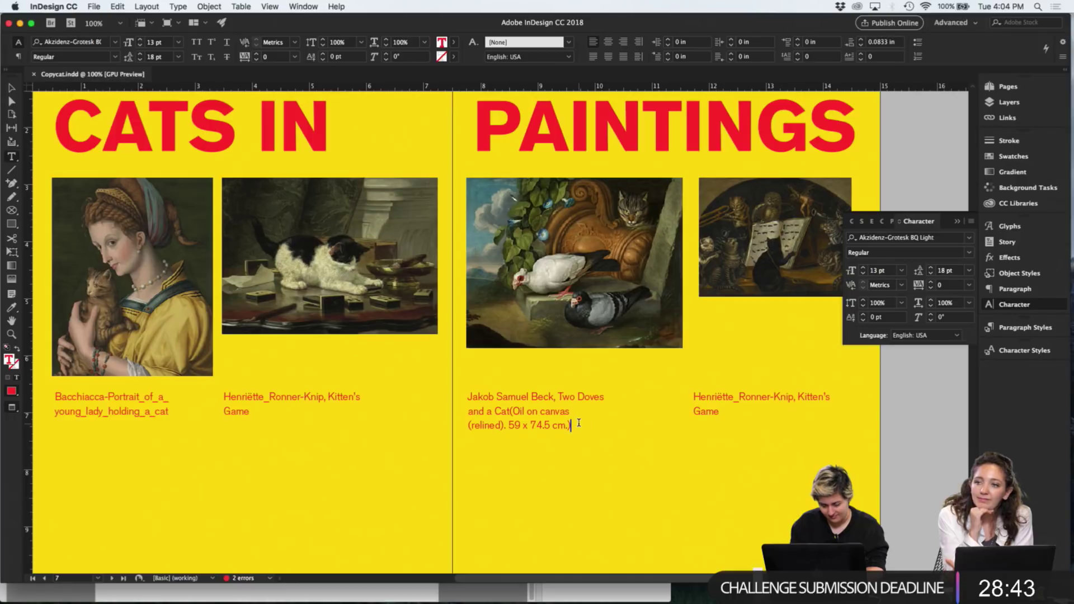
# Delete "(Oil on canvas (relined). 59 x 74.5 cm.)" from the end of the doves painting's caption and finish editing it
pyautogui.moveTo(579, 424); pyautogui.dragTo(529, 412)
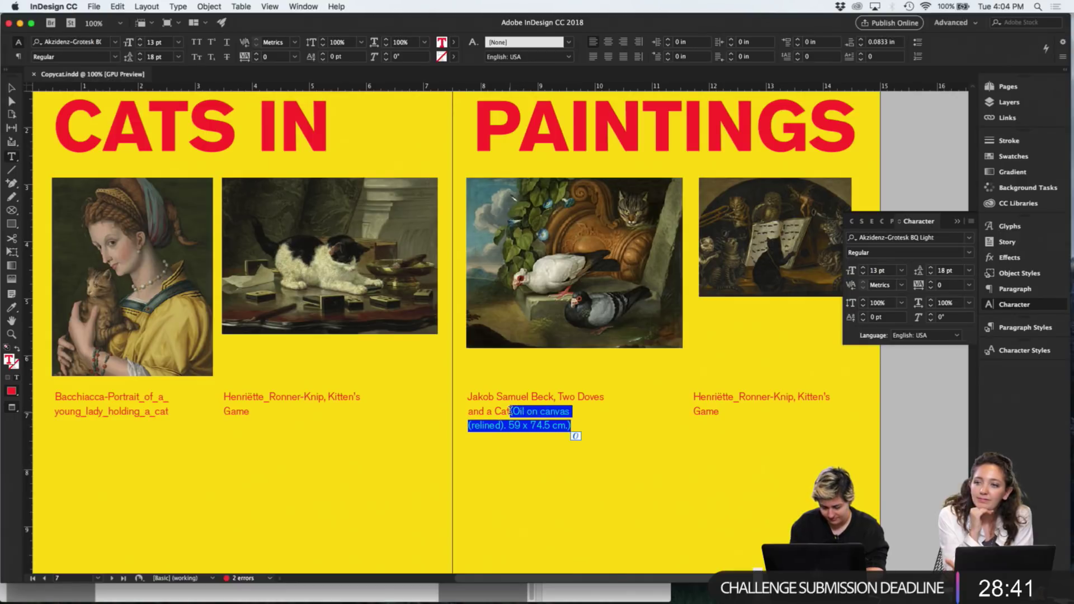
pyautogui.press('BackSpace')
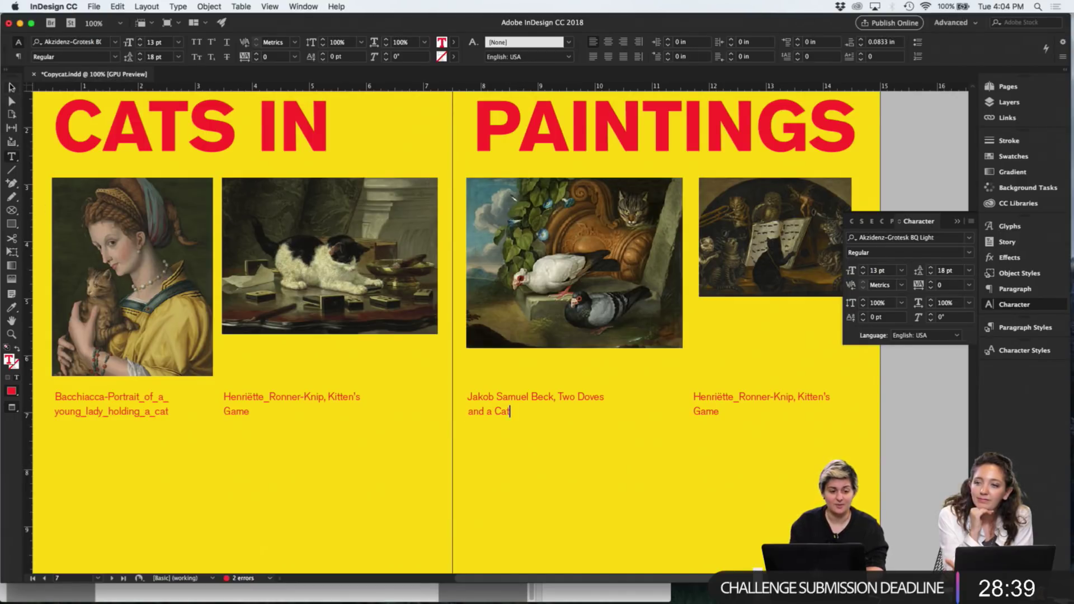
pyautogui.press('Escape')
# Switch to the Paintings folder in Finder and select the Lombard School image's file name for copying
pyautogui.hotkey('ctrl', 'Up')
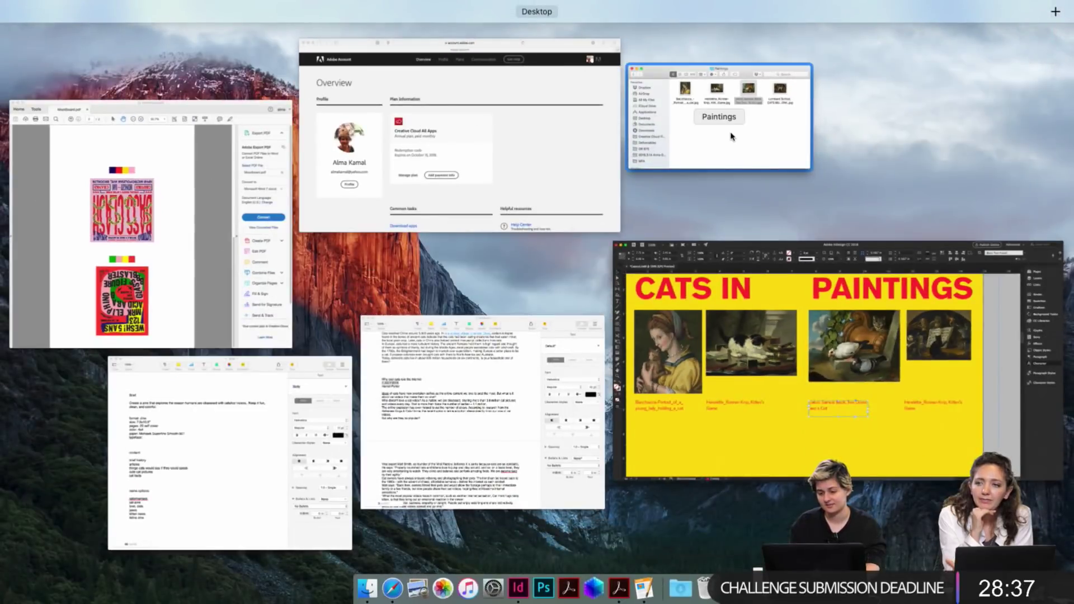
pyautogui.click(731, 137)
pyautogui.click(781, 166)
pyautogui.click(782, 166)
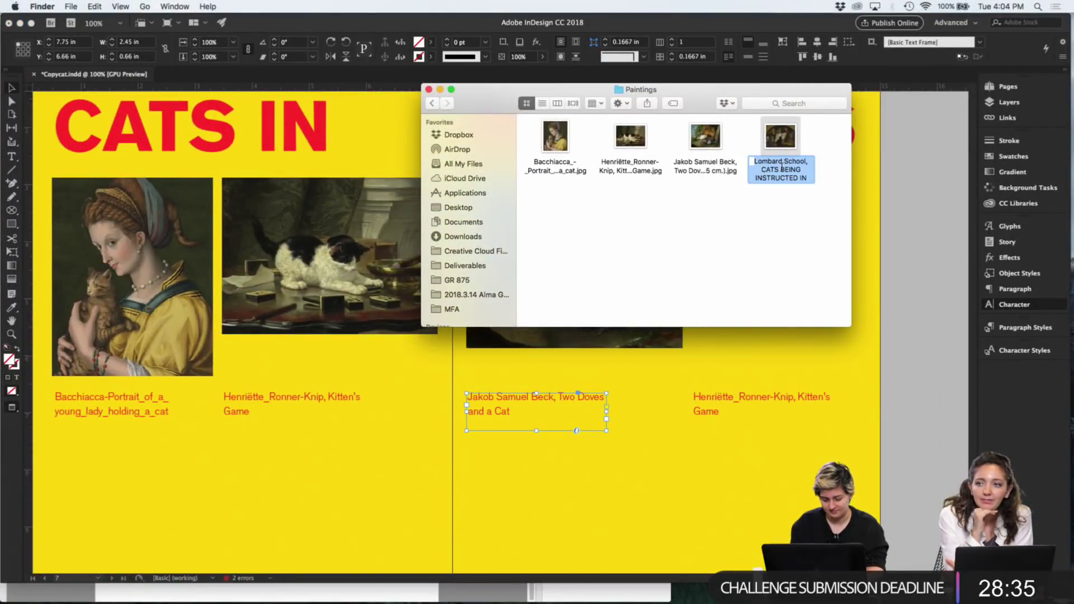
# Back in InDesign, replace the fourth painting's caption with "Lombard School, CATS BEING INSTRUCTED IN THE ART OF MOUSE-CATCHING BY AN OWL"
pyautogui.click(751, 400)
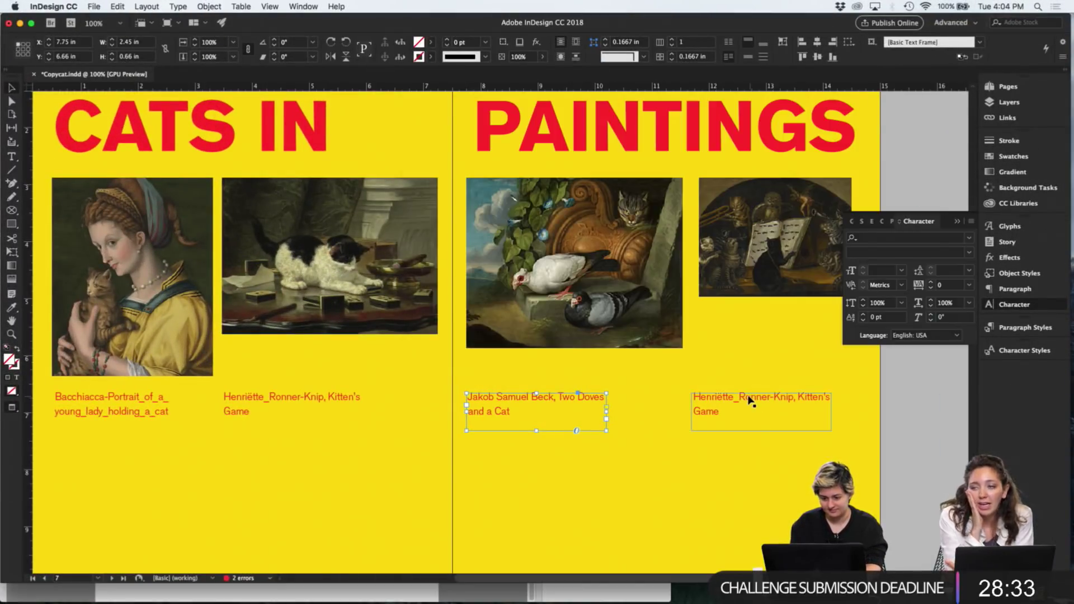
pyautogui.doubleClick(751, 401)
pyautogui.press('super+a')
pyautogui.write('Lombard School, CATS BEING INSTRUCTED IN THE ART OF MOUSE-CATCHING BY AN')
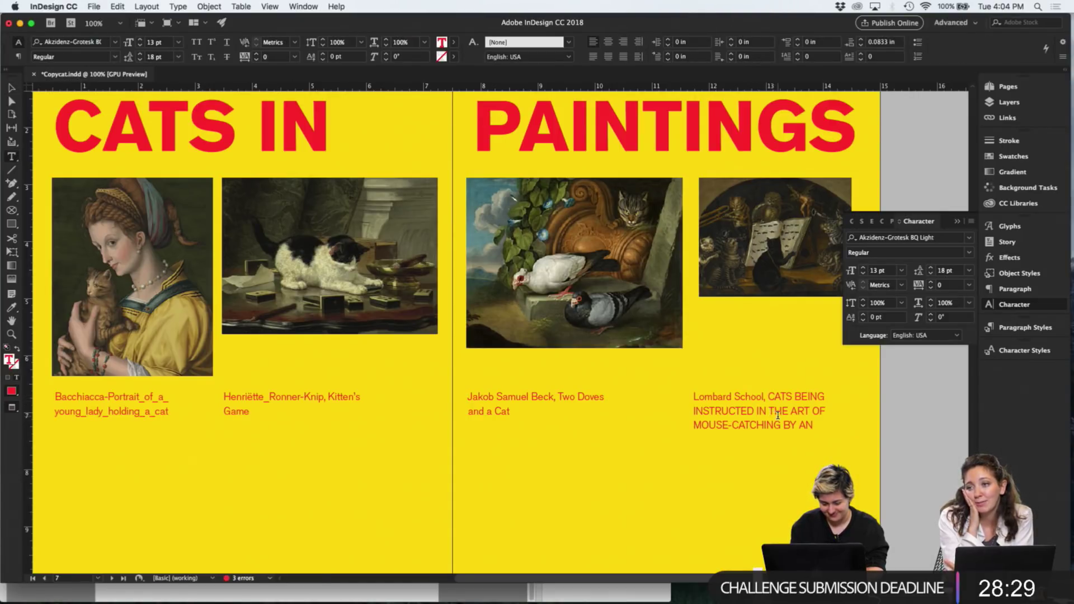
# Convert the whole Lombard School caption to Title Case and deselect its text frame
pyautogui.press('super+a')
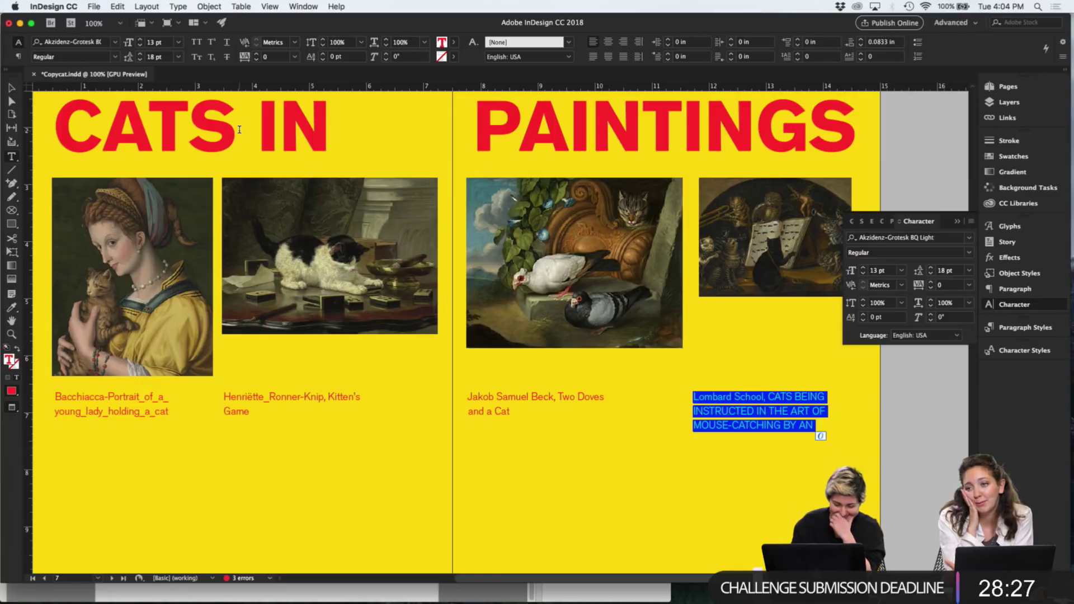
pyautogui.click(175, 5)
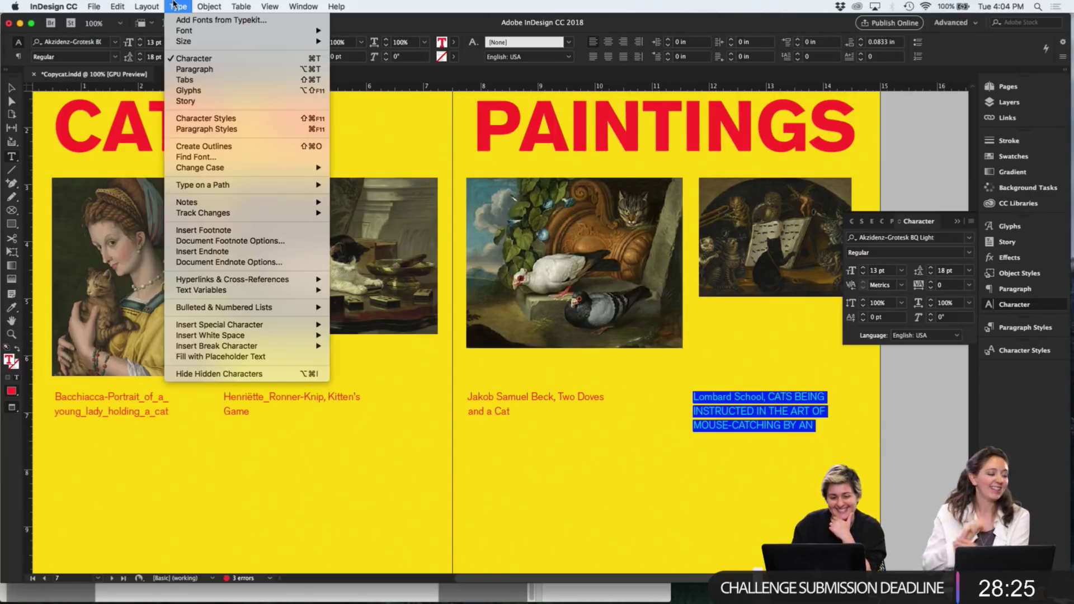
pyautogui.moveTo(291, 168)
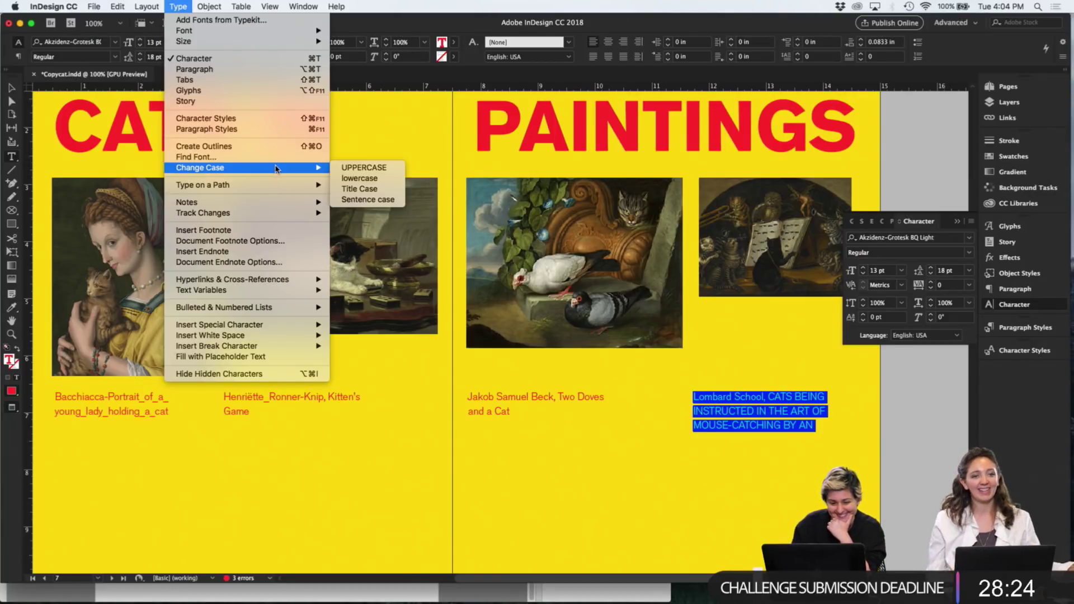
pyautogui.click(359, 188)
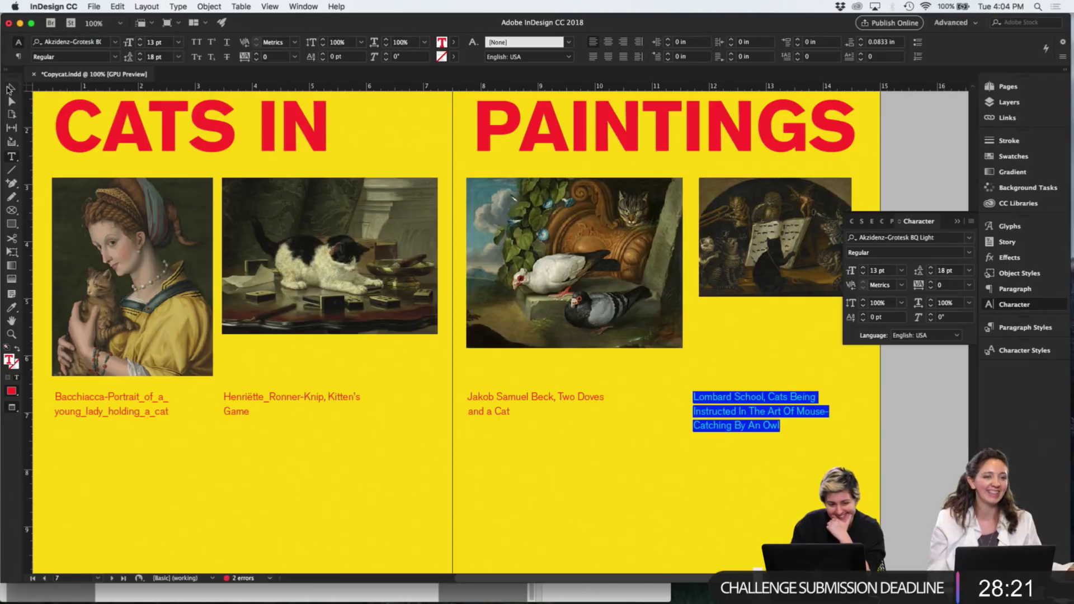
pyautogui.click(10, 88)
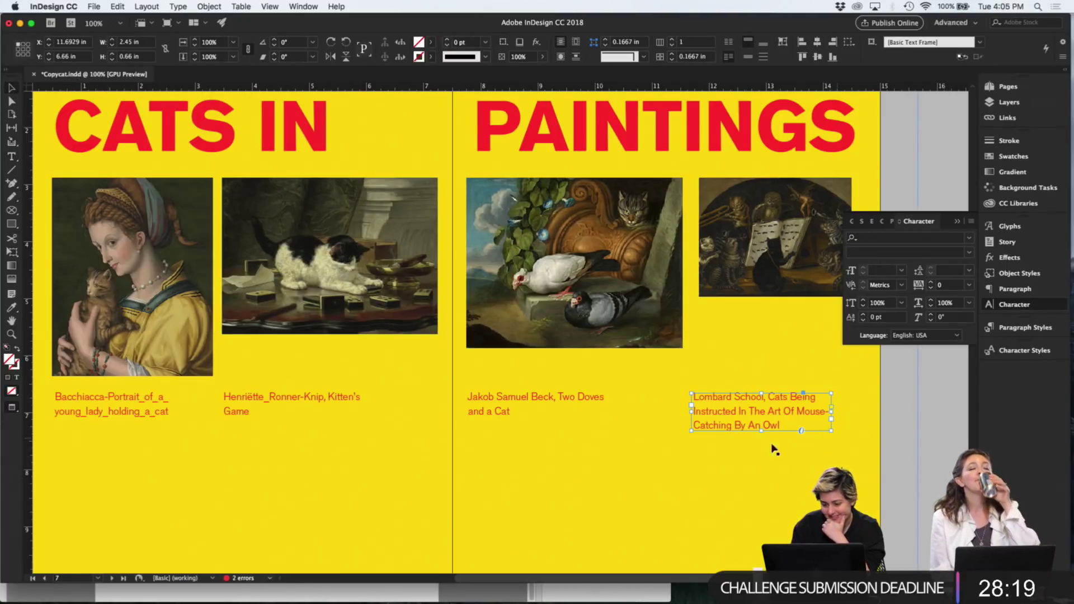
pyautogui.click(774, 449)
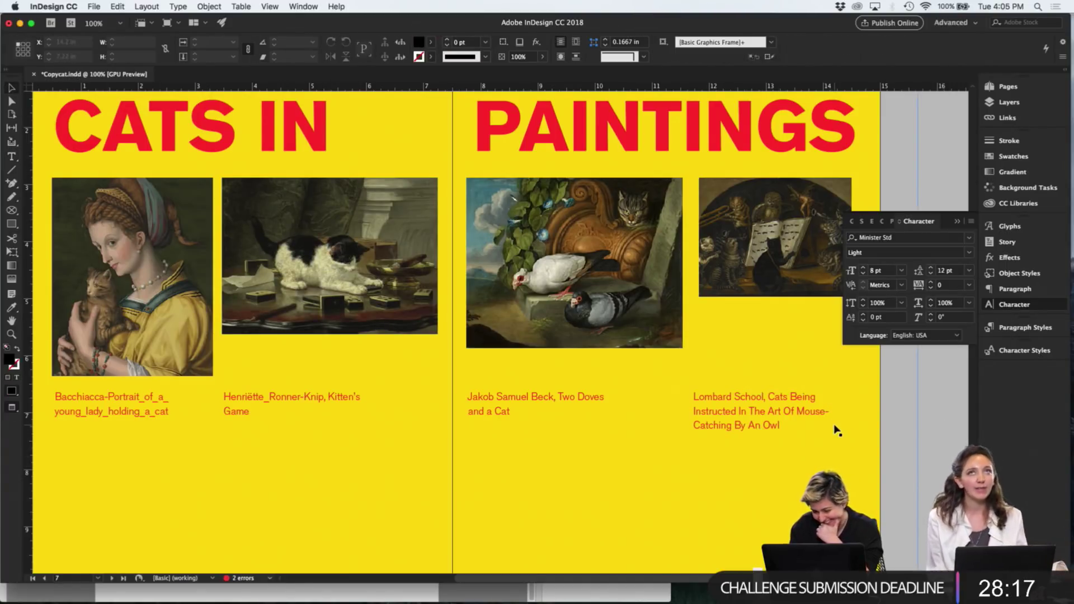
# Edit the Lombard School caption to read "School-Cats" and join "Instructed—In—The—Art—Of" with em dashes instead of spaces
pyautogui.doubleClick(791, 412)
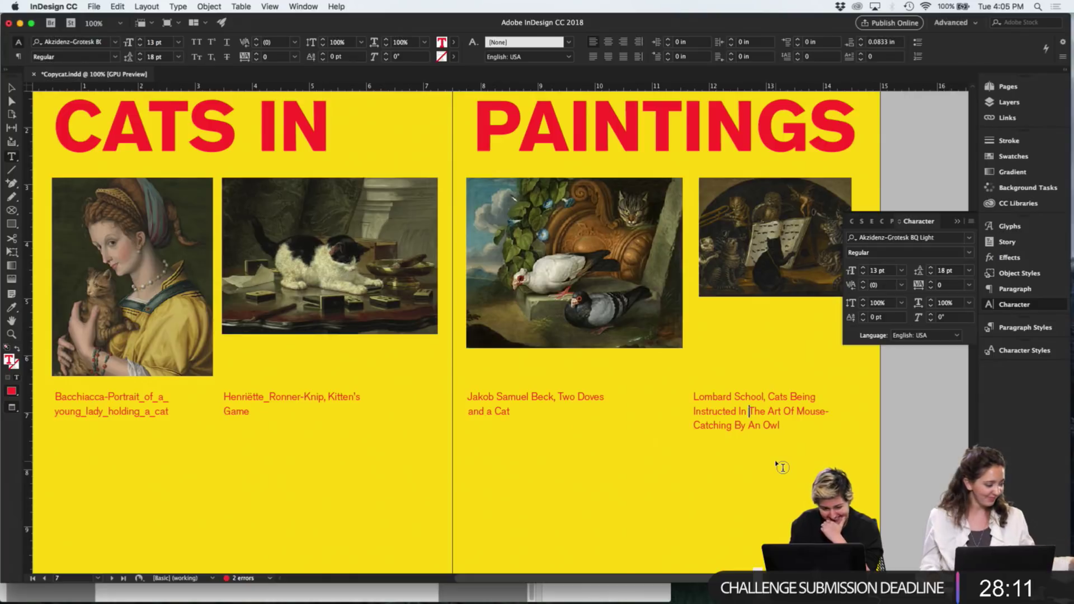
pyautogui.press('BackSpace')
pyautogui.write('–')
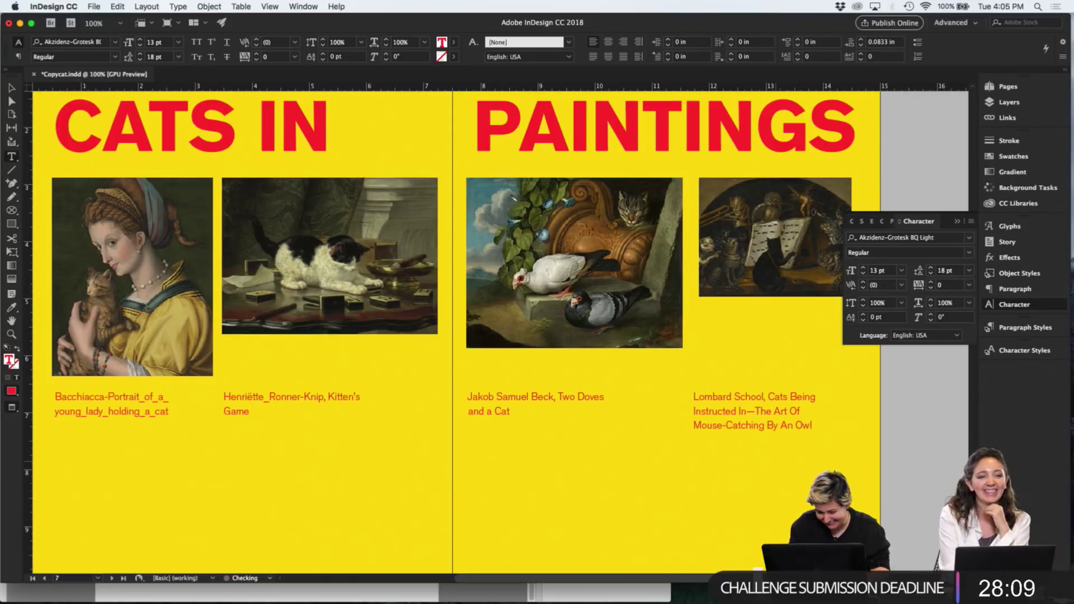
pyautogui.moveTo(754, 411); pyautogui.dragTo(746, 411)
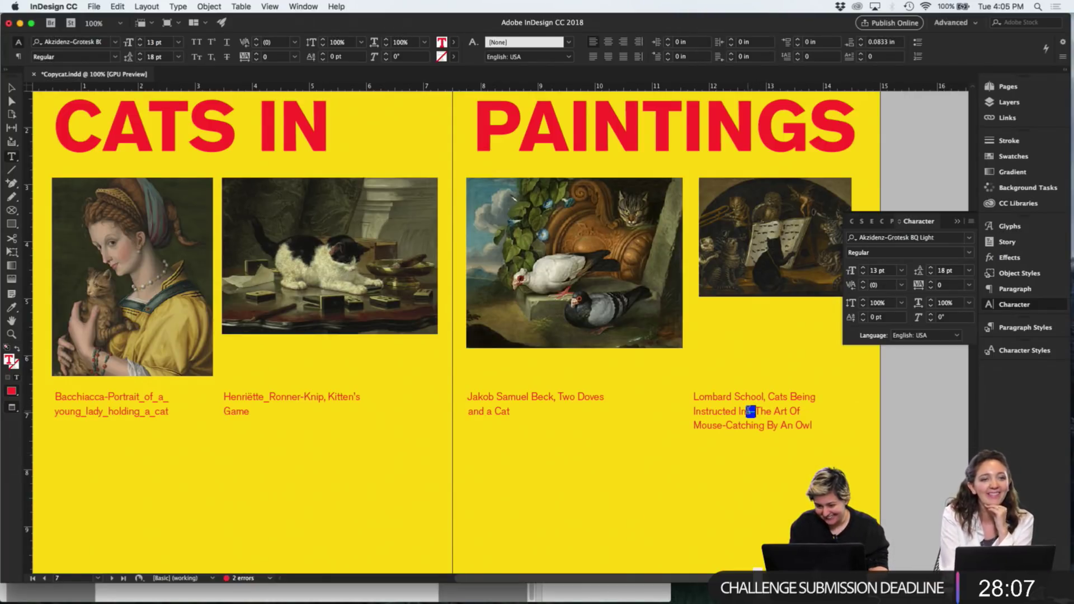
pyautogui.press('super+c')
pyautogui.click(738, 413)
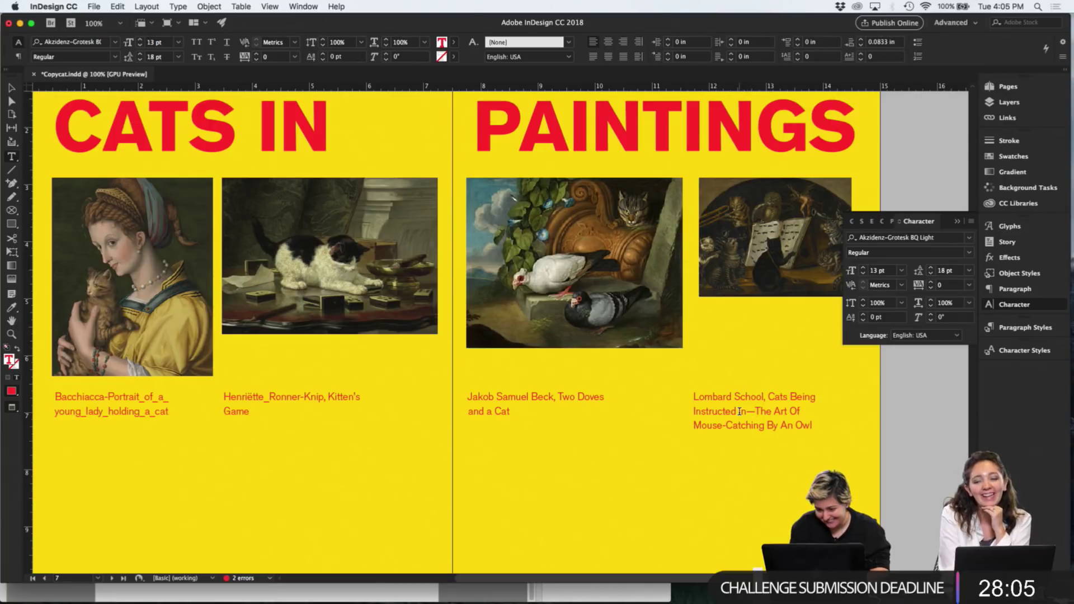
pyautogui.press('BackSpace')
pyautogui.press('super+v')
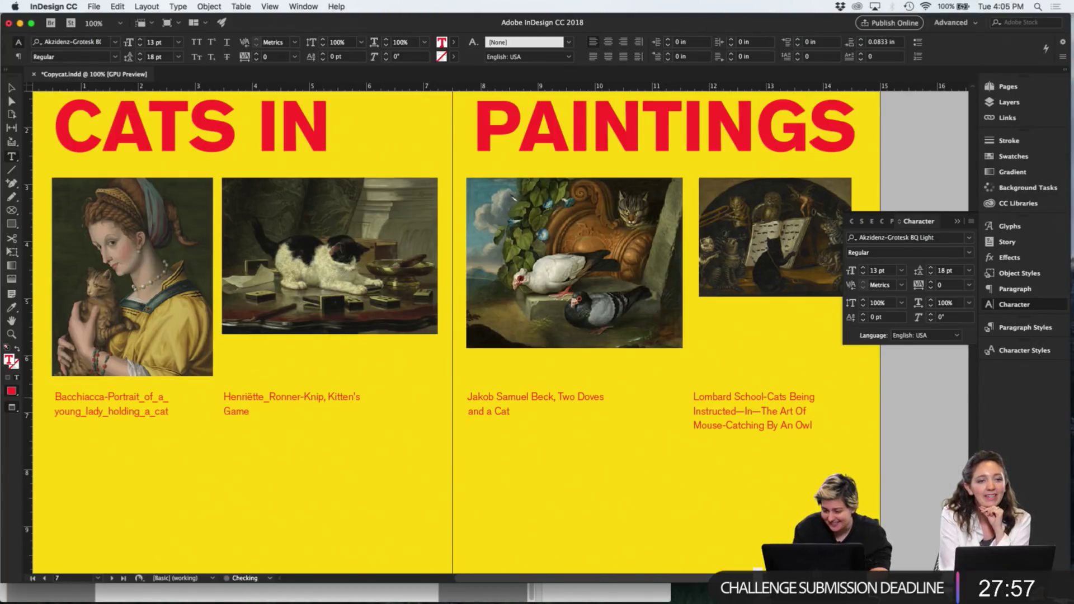
pyautogui.press('super+v')
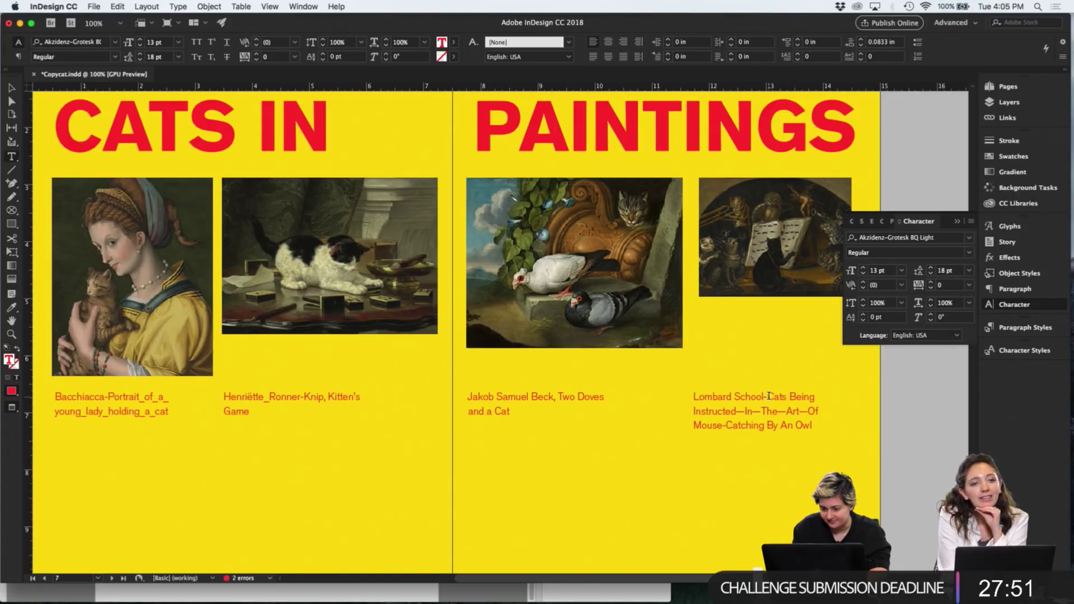
# Convert the Lombard School caption's text from "Being" through "Owl" to lowercase
pyautogui.moveTo(801, 406); pyautogui.dragTo(833, 442)
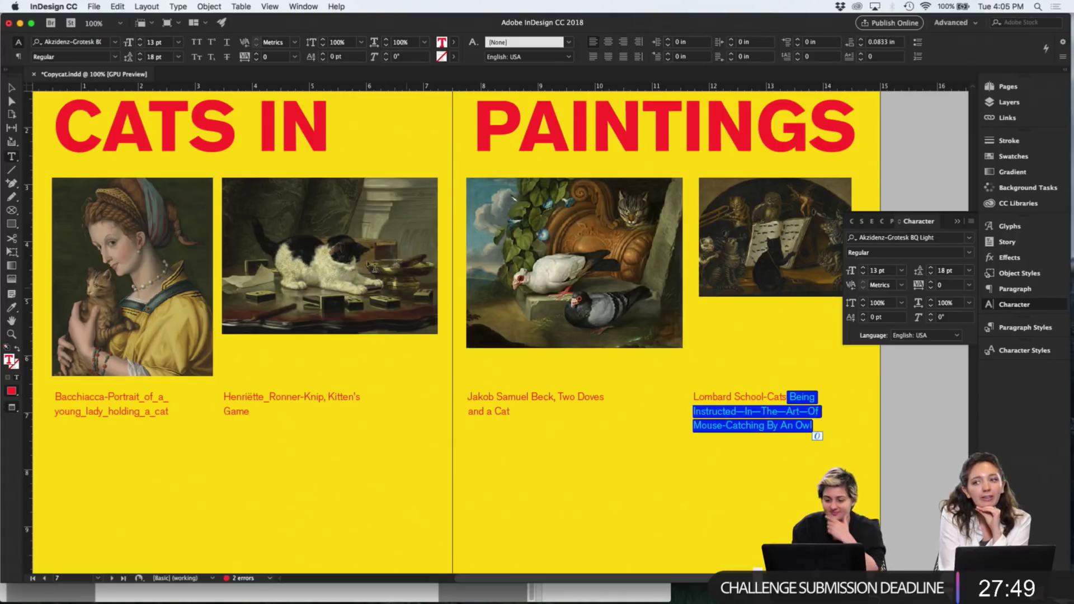
pyautogui.click(178, 6)
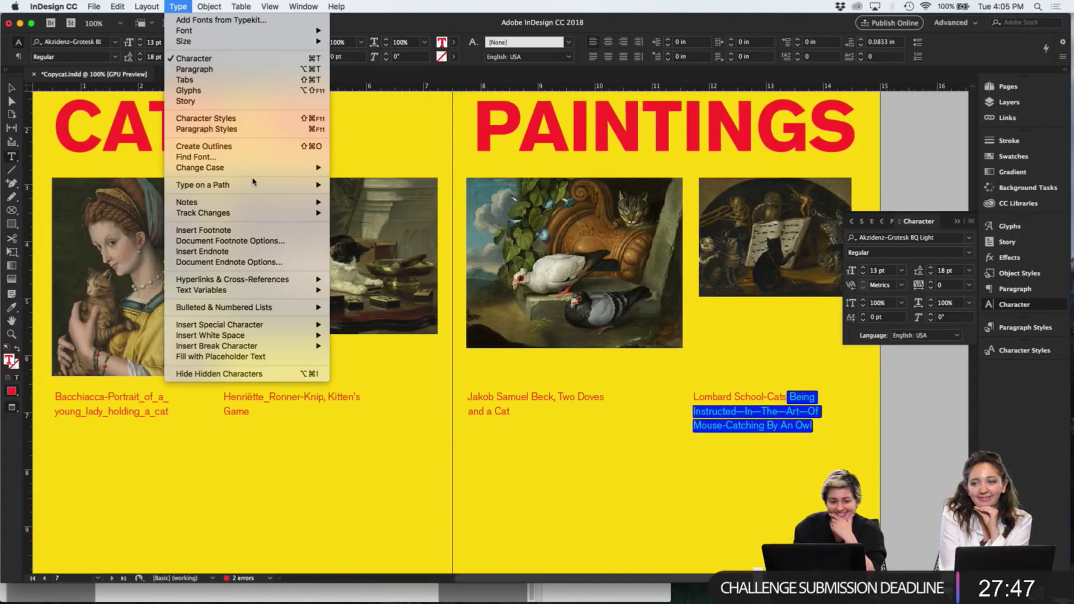
pyautogui.moveTo(246, 167)
pyautogui.click(349, 178)
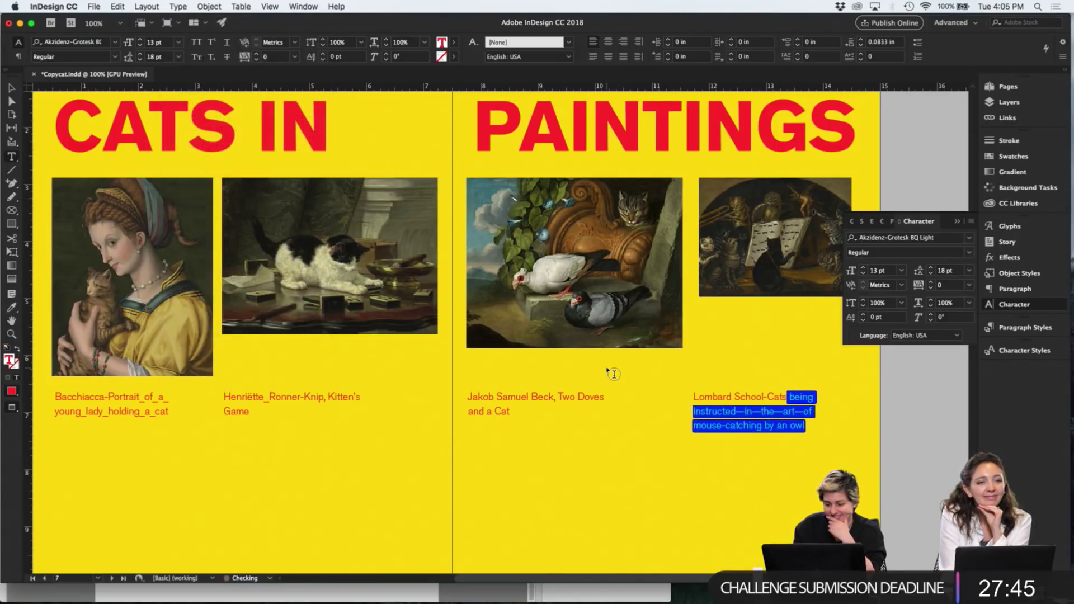
pyautogui.click(808, 430)
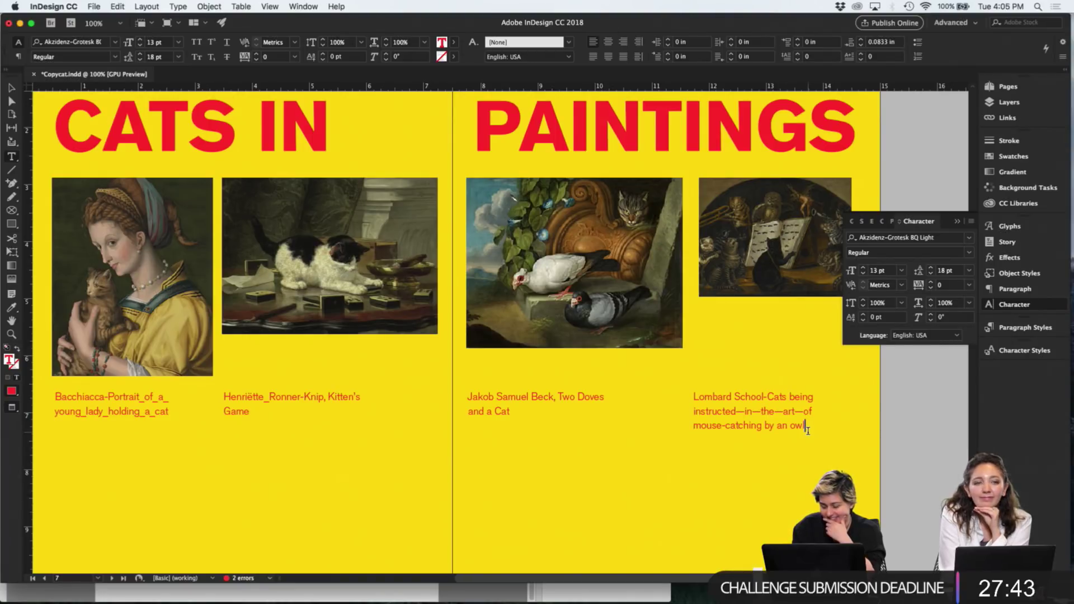
# Replace the spaces in the caption's last line with em dashes to read "mouse-catching—by—an—owl", and deselect the frame
pyautogui.click(765, 427)
pyautogui.press('BackSpace')
pyautogui.write('—')
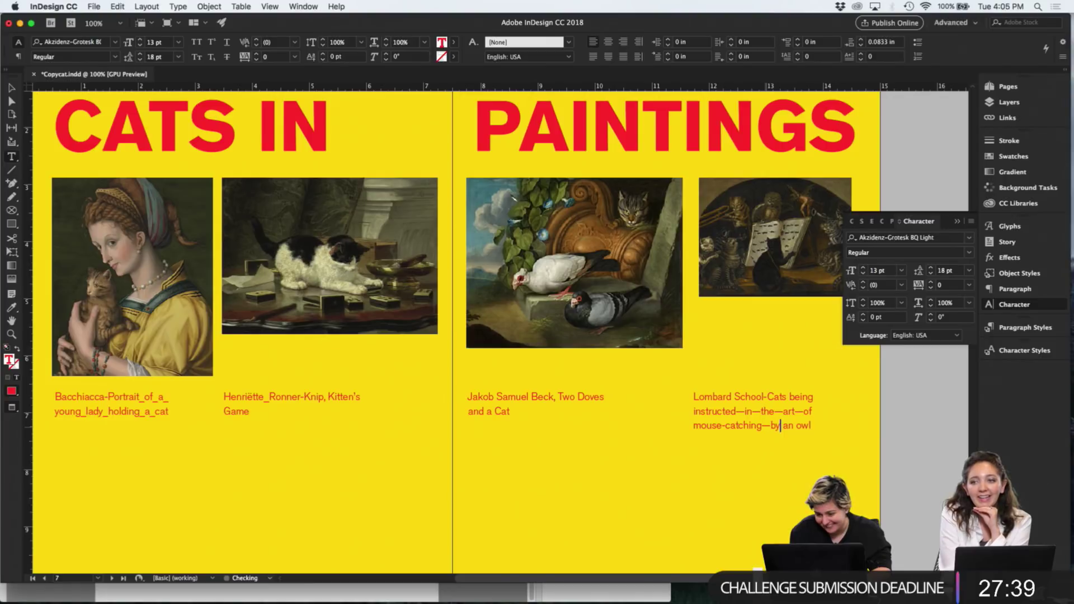
pyautogui.press('Right')
pyautogui.press('Right')
pyautogui.press('Right')
pyautogui.write('—')
pyautogui.press('Left')
pyautogui.press('BackSpace')
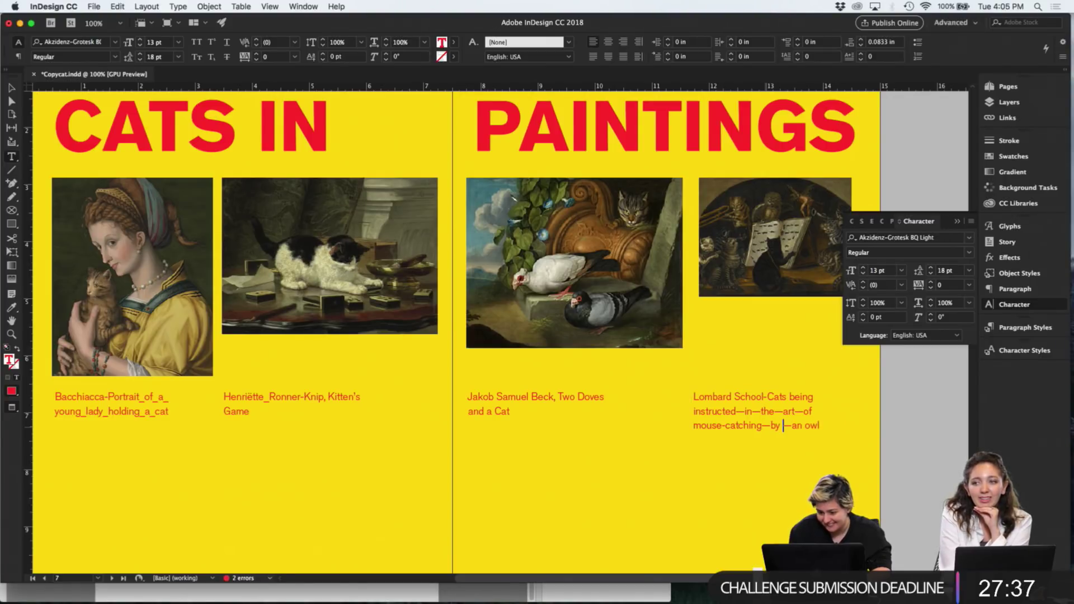
pyautogui.press('Delete')
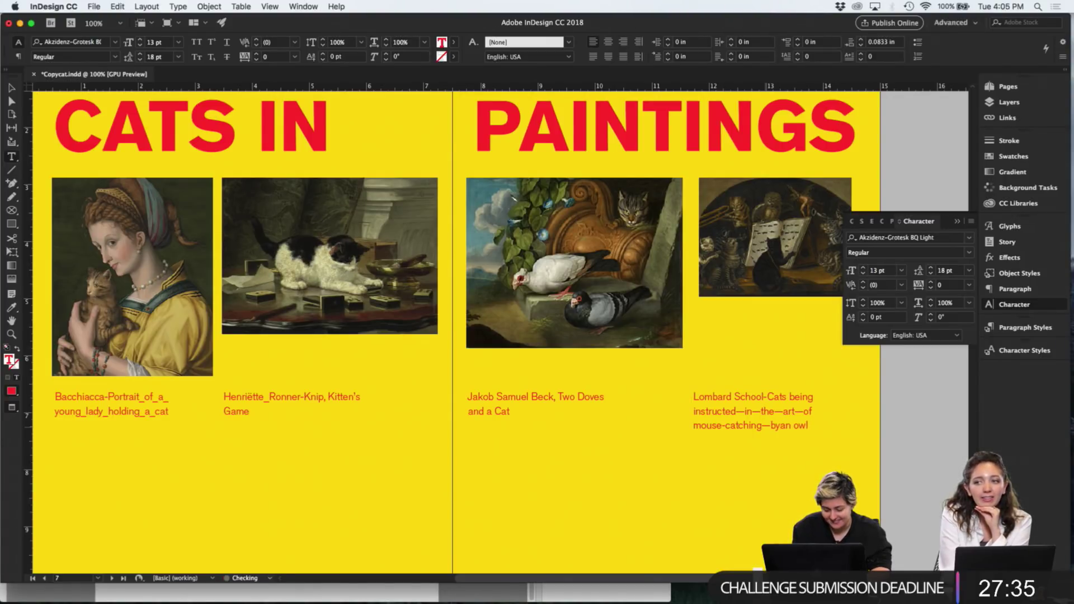
pyautogui.write('—')
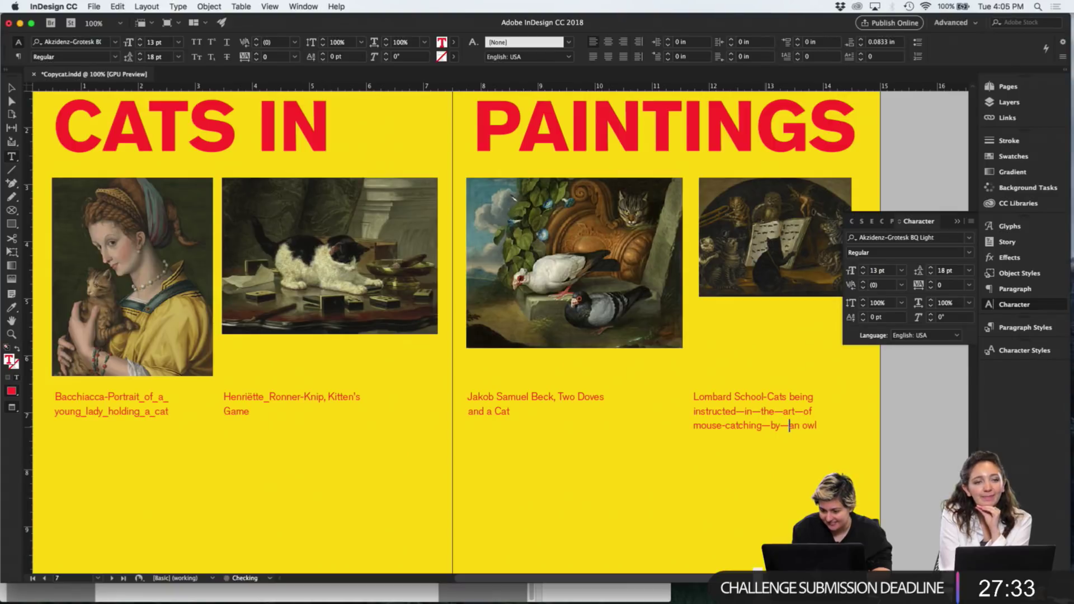
pyautogui.press('Right')
pyautogui.press('Right')
pyautogui.press('Delete')
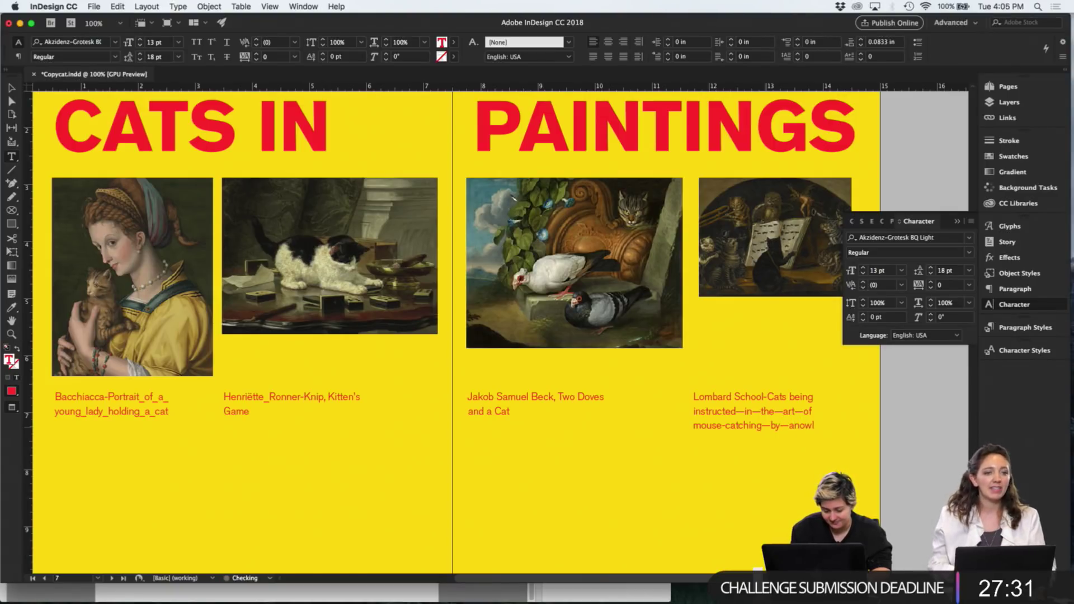
pyautogui.write('—')
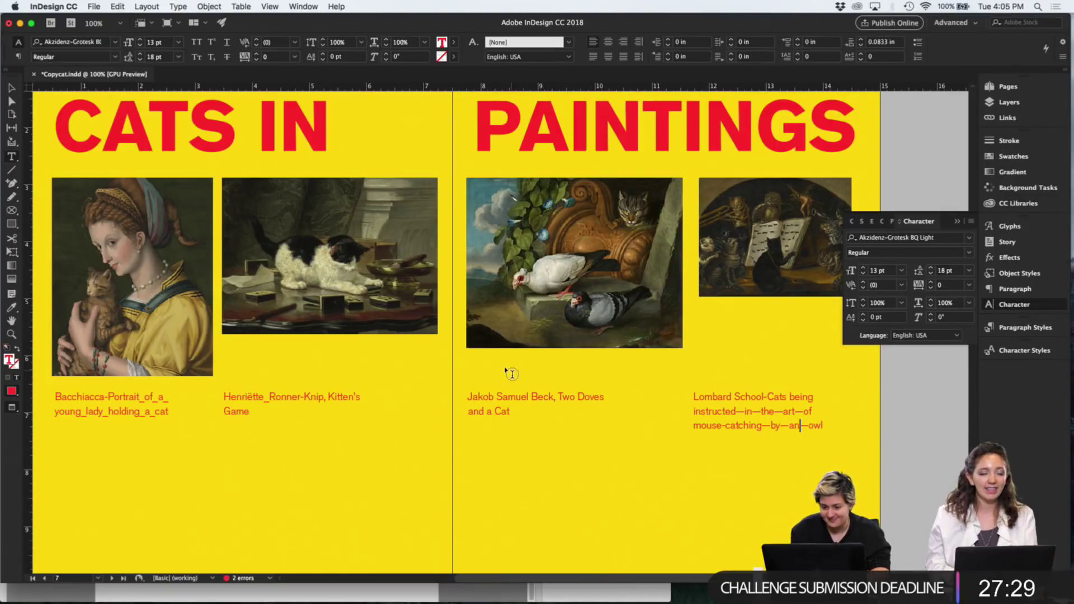
pyautogui.press('Escape')
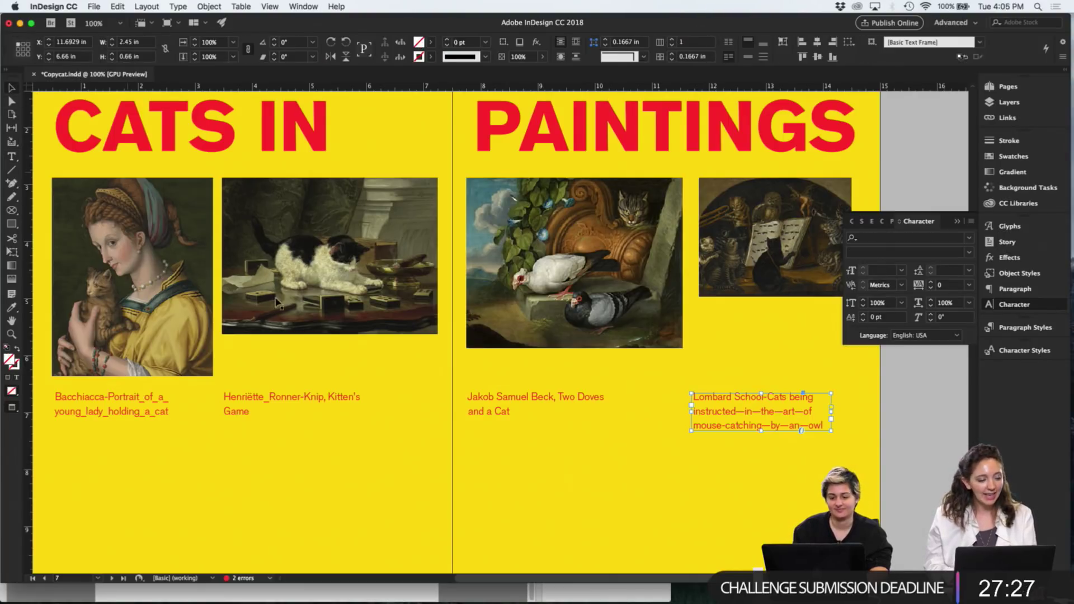
pyautogui.click(922, 460)
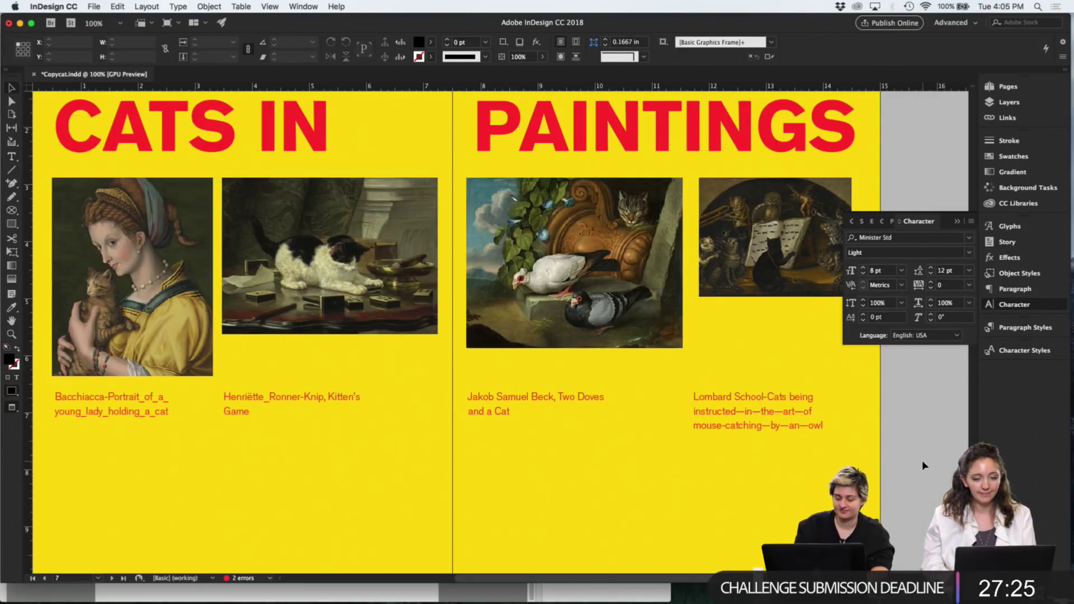
# Select all four caption frames and move them straight down together to about Y 7.41 in, then deselect them
pyautogui.press('super+minus')
pyautogui.press('super+minus')
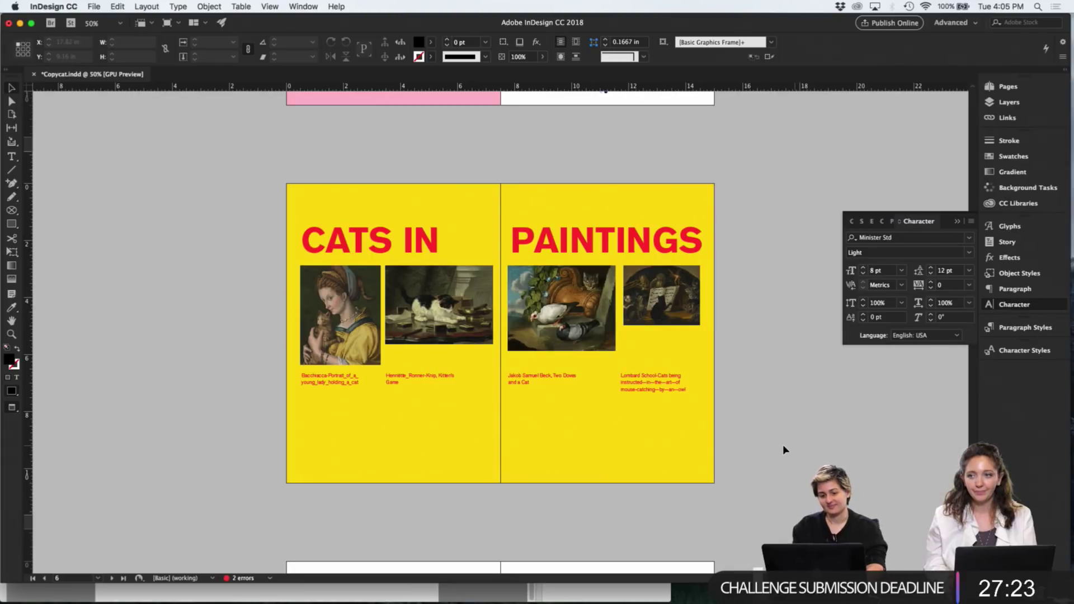
pyautogui.click(644, 387)
pyautogui.keyDown('shift'); pyautogui.click(534, 386); pyautogui.keyUp('shift')
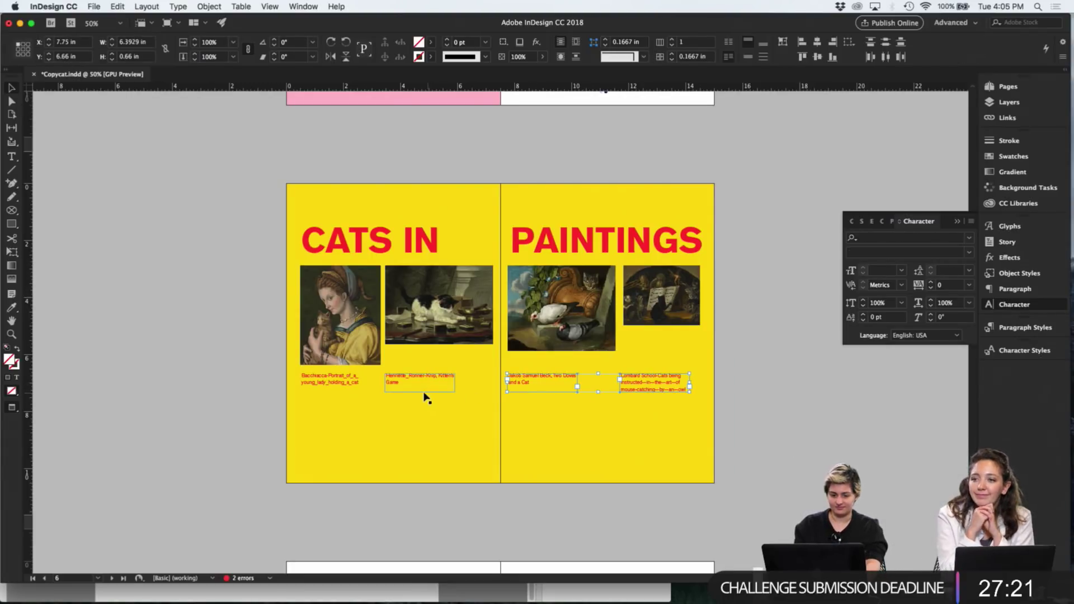
pyautogui.keyDown('shift'); pyautogui.click(416, 388); pyautogui.keyUp('shift')
pyautogui.keyDown('shift'); pyautogui.click(335, 386); pyautogui.keyUp('shift')
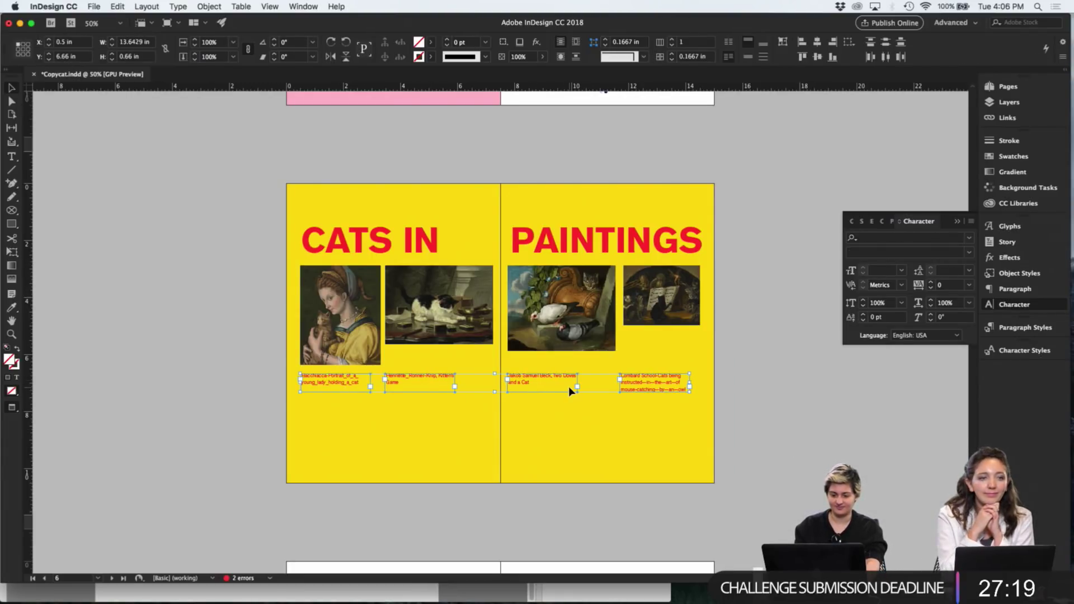
pyautogui.moveTo(569, 386); pyautogui.dragTo(569, 405)
pyautogui.moveTo(572, 414); pyautogui.dragTo(572, 414)
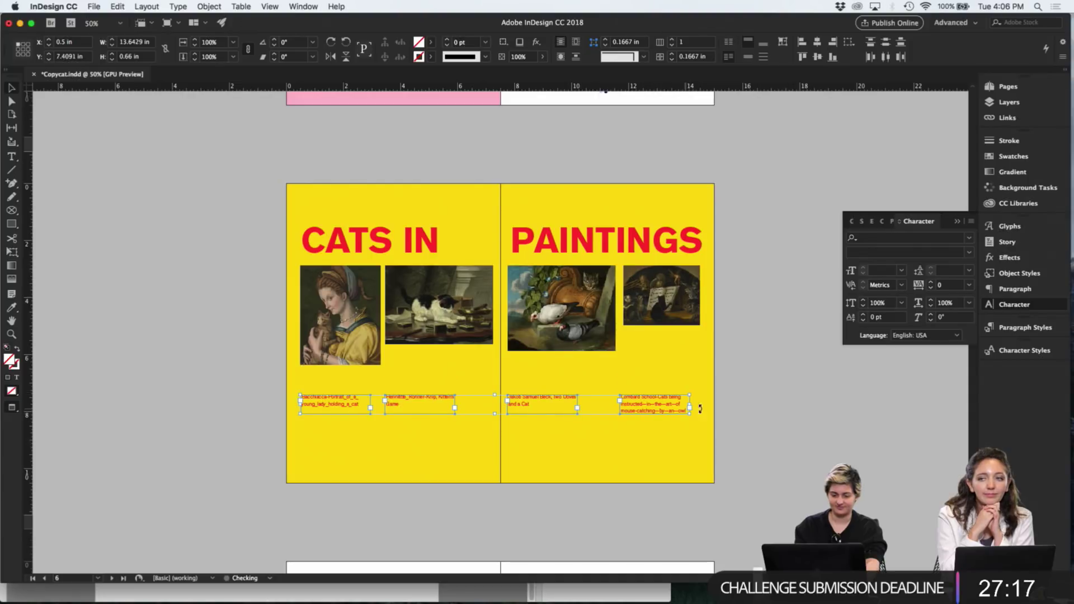
pyautogui.click(760, 414)
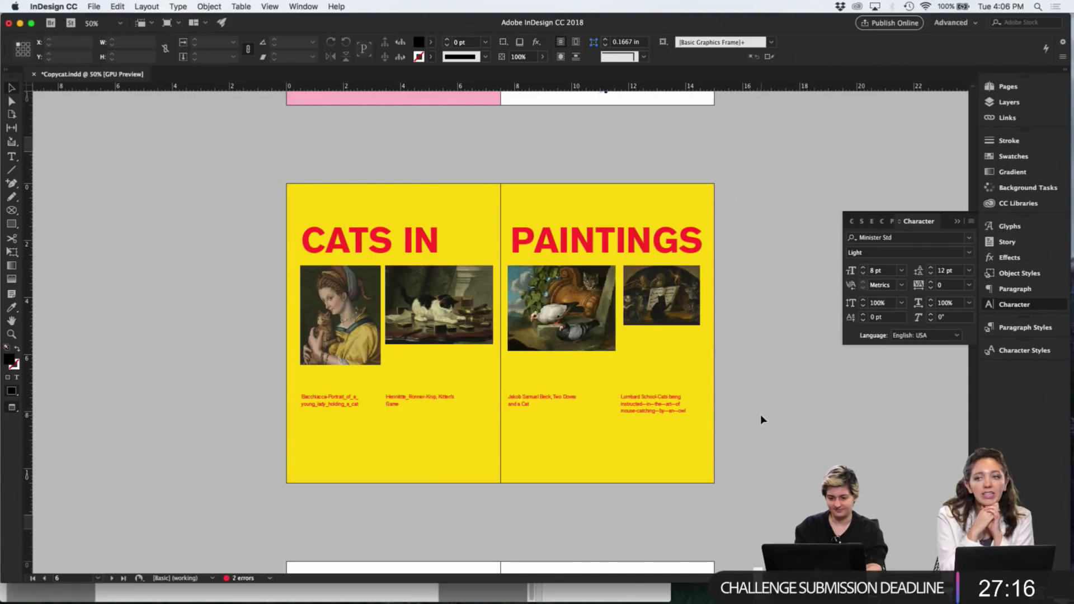
# Select all four caption frames and place duplicates of them straight above the originals, at about Y 6.92 in
pyautogui.click(646, 414)
pyautogui.keyDown('shift'); pyautogui.click(408, 407); pyautogui.keyUp('shift')
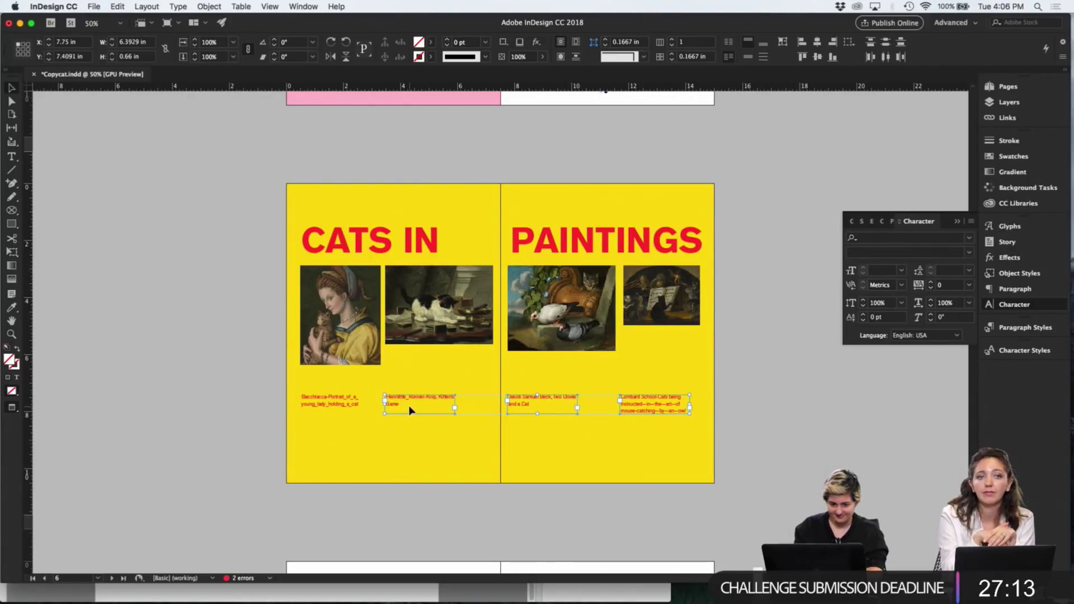
pyautogui.keyDown('shift'); pyautogui.click(343, 408); pyautogui.keyUp('shift')
pyautogui.moveTo(412, 408); pyautogui.dragTo(409, 387)
# Replace all the text in the duplicated captions under the first and second paintings with 1 and 2
pyautogui.doubleClick(337, 385)
pyautogui.press('super+a')
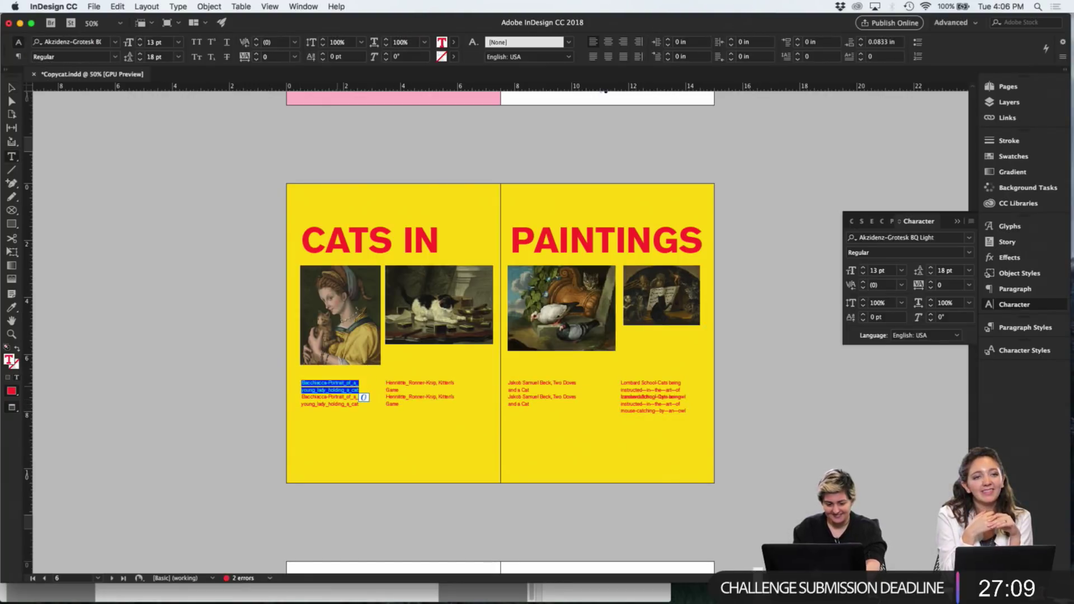
pyautogui.write('1')
pyautogui.click(401, 382)
pyautogui.press('super+a')
pyautogui.write('2')
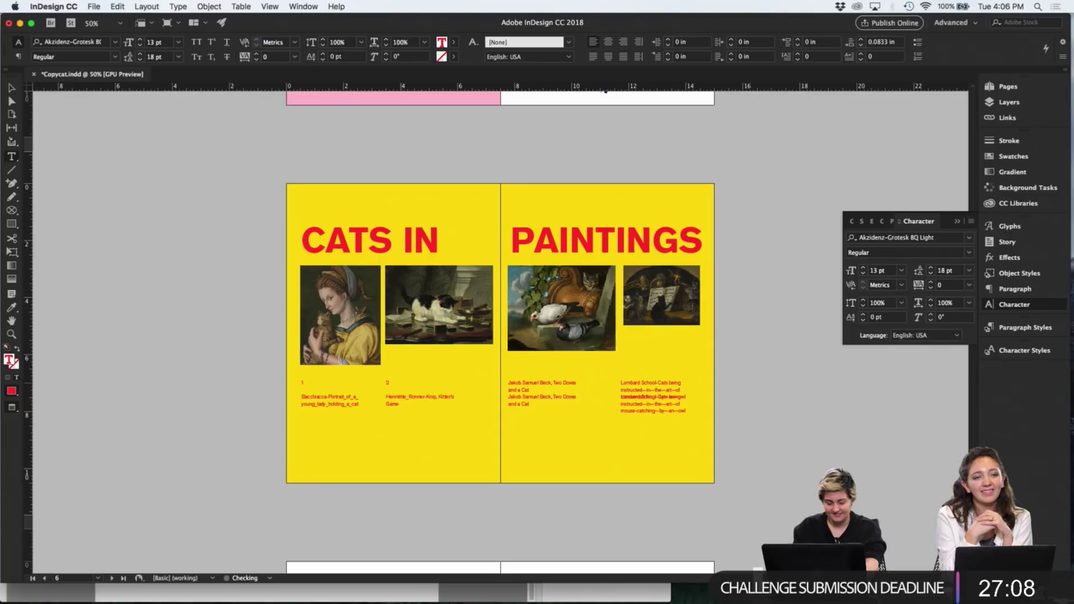
# Replace the text in the duplicated captions under the third and fourth paintings with 3 and 4, and save the document
pyautogui.click(526, 386)
pyautogui.press('super+a')
pyautogui.write('3')
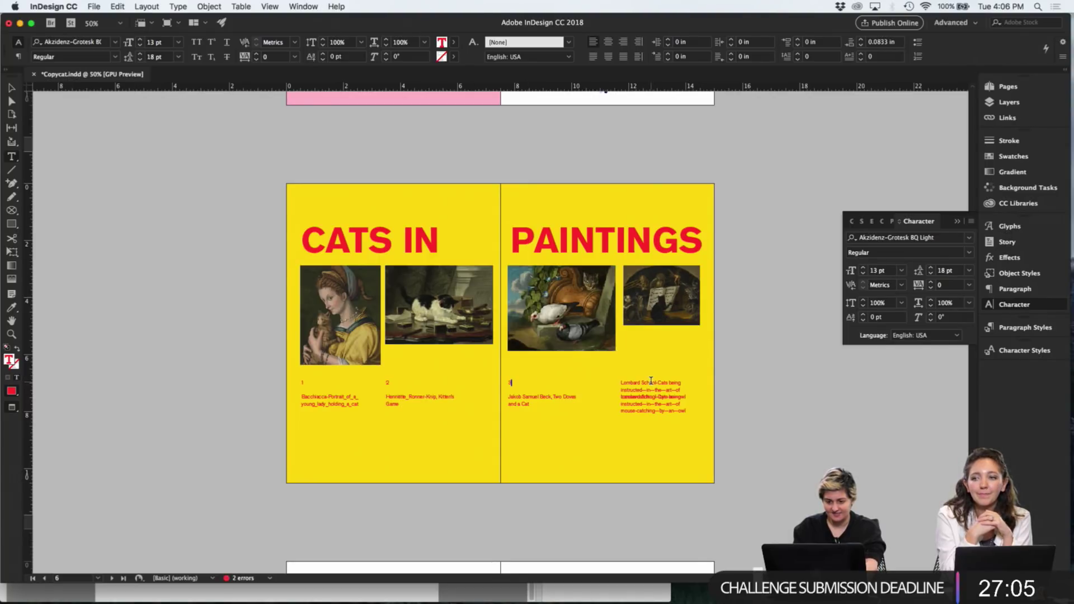
pyautogui.click(651, 381)
pyautogui.press('super+a')
pyautogui.write('4')
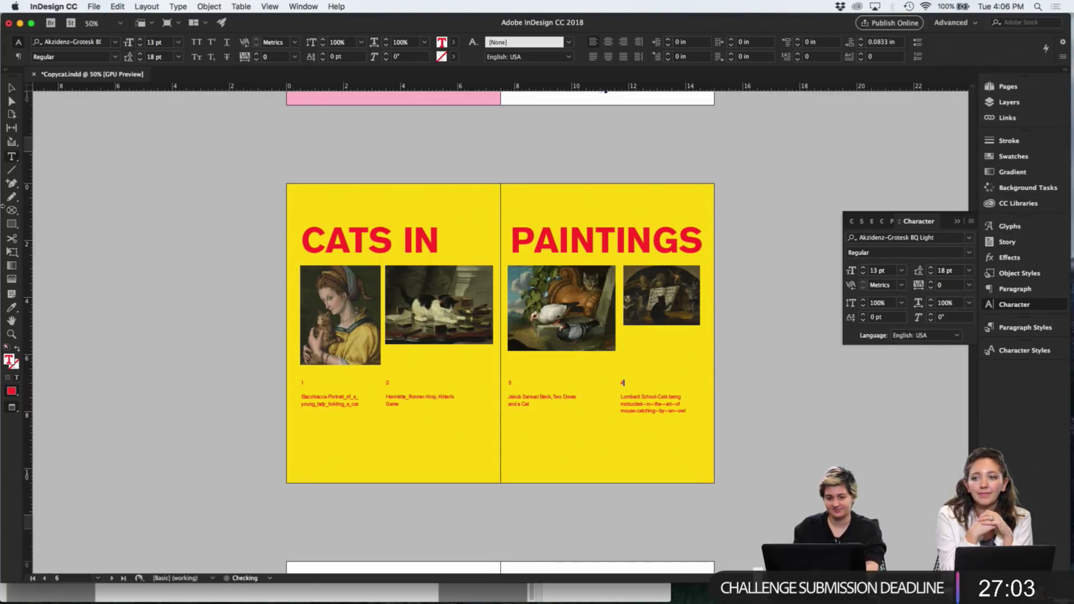
pyautogui.click(12, 90)
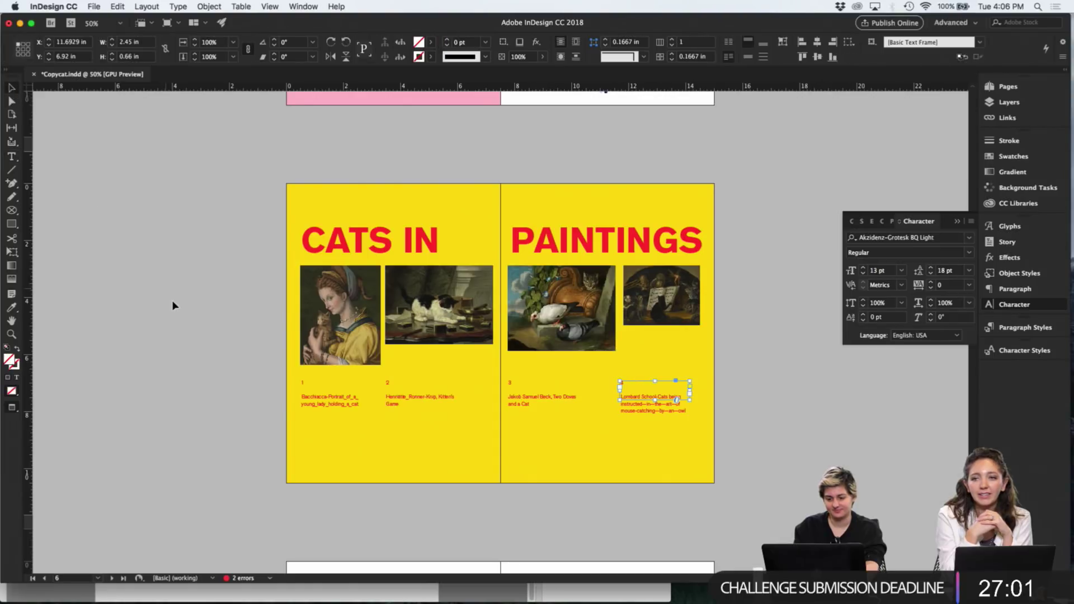
pyautogui.click(178, 305)
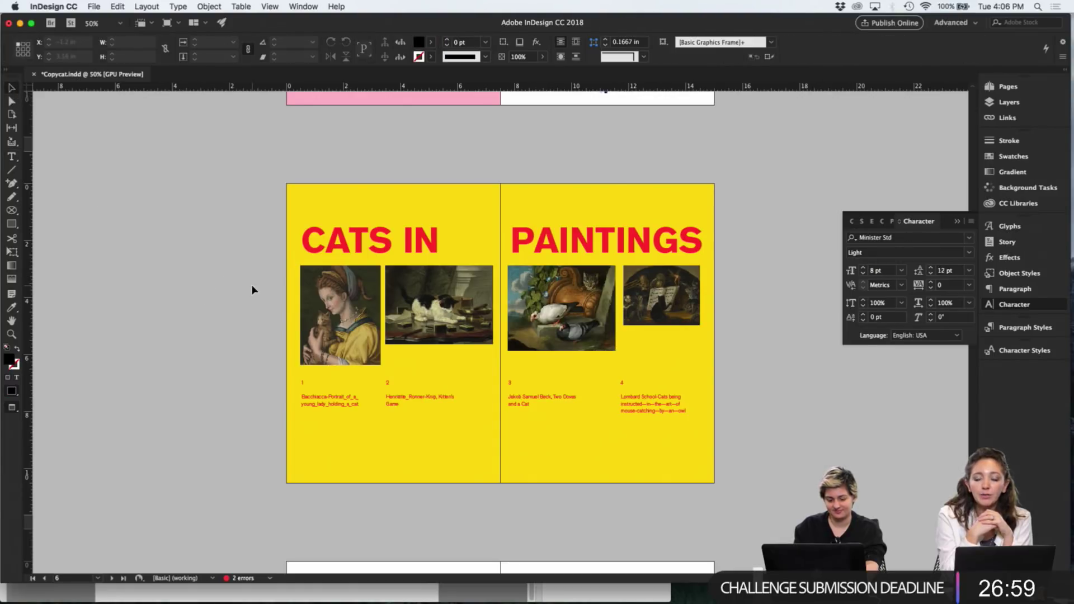
pyautogui.press('super+s')
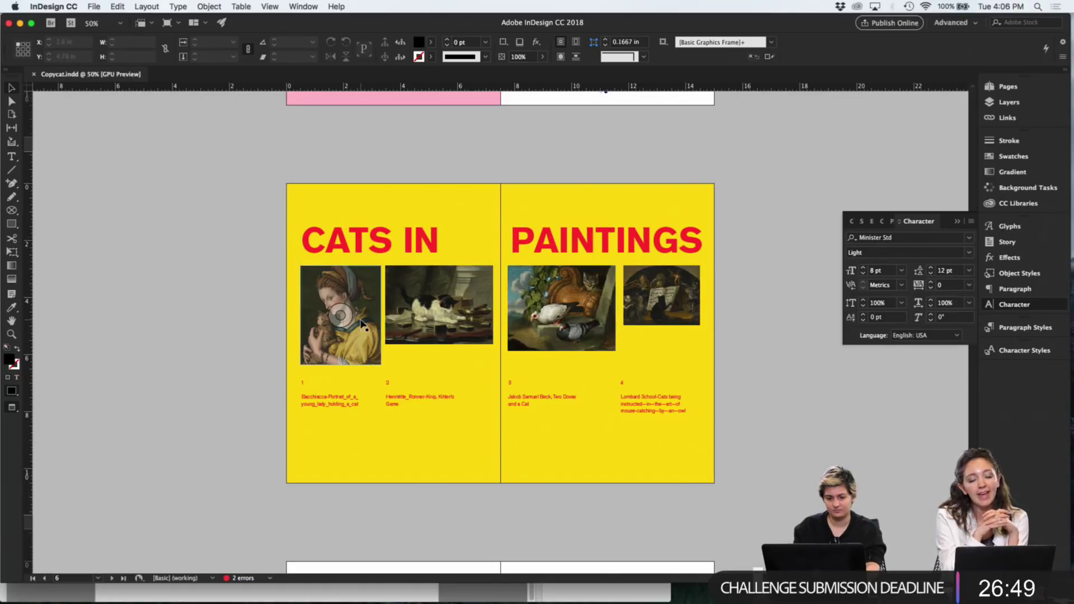
# Align the four paintings by their vertical centers and move them together down below the title to about Y 3.04 in
pyautogui.click(447, 305)
pyautogui.keyDown('shift'); pyautogui.click(678, 312); pyautogui.keyUp('shift')
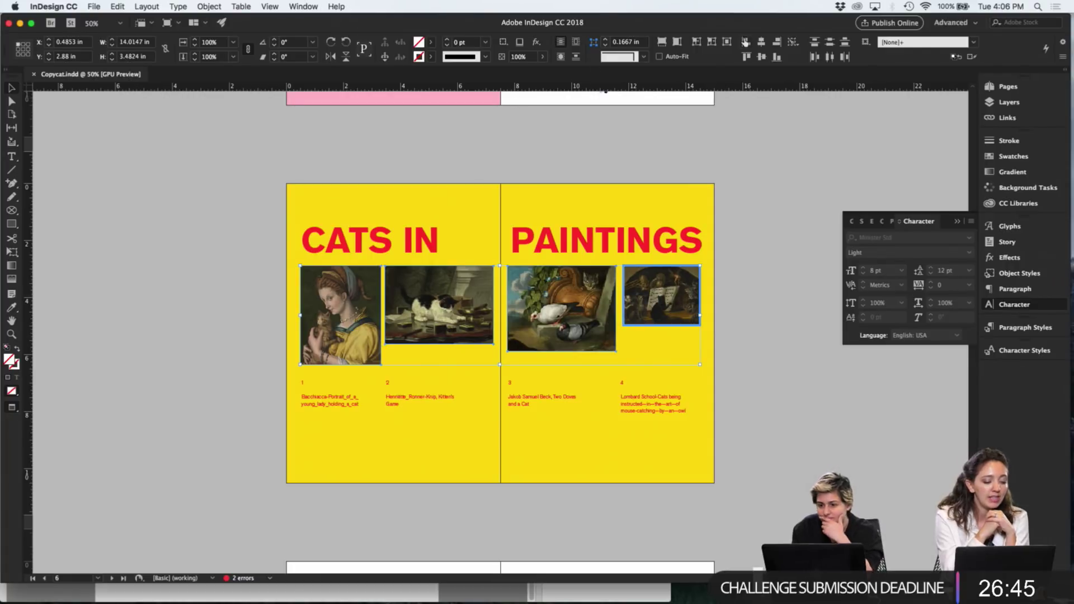
pyautogui.click(762, 58)
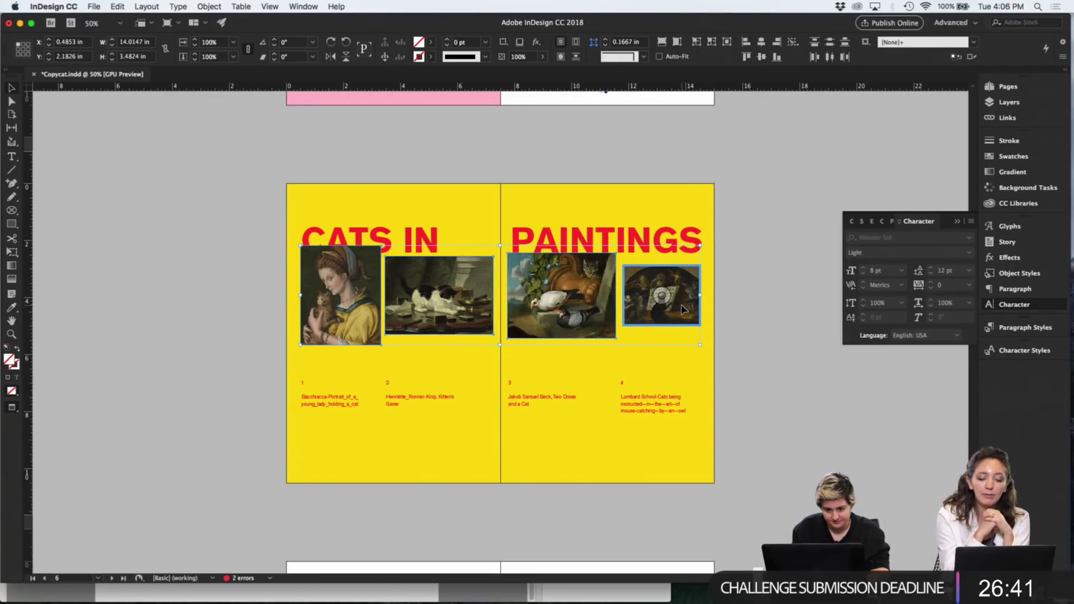
pyautogui.moveTo(682, 309); pyautogui.dragTo(687, 333)
# Select the paintings with their numbers and captions, nudge them all down to Y 3.165 in, and deselect them
pyautogui.moveTo(757, 399); pyautogui.dragTo(277, 382)
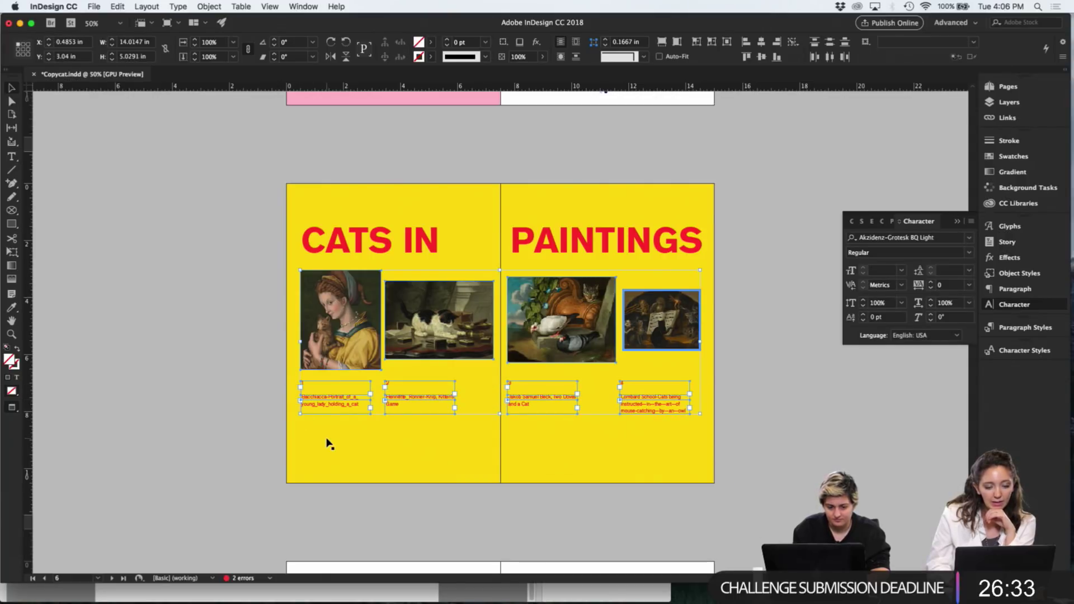
pyautogui.press('Down')
pyautogui.press('Down')
pyautogui.press('Down')
pyautogui.press('Down')
pyautogui.press('Down')
pyautogui.press('Down')
pyautogui.press('Down')
pyautogui.press('Down')
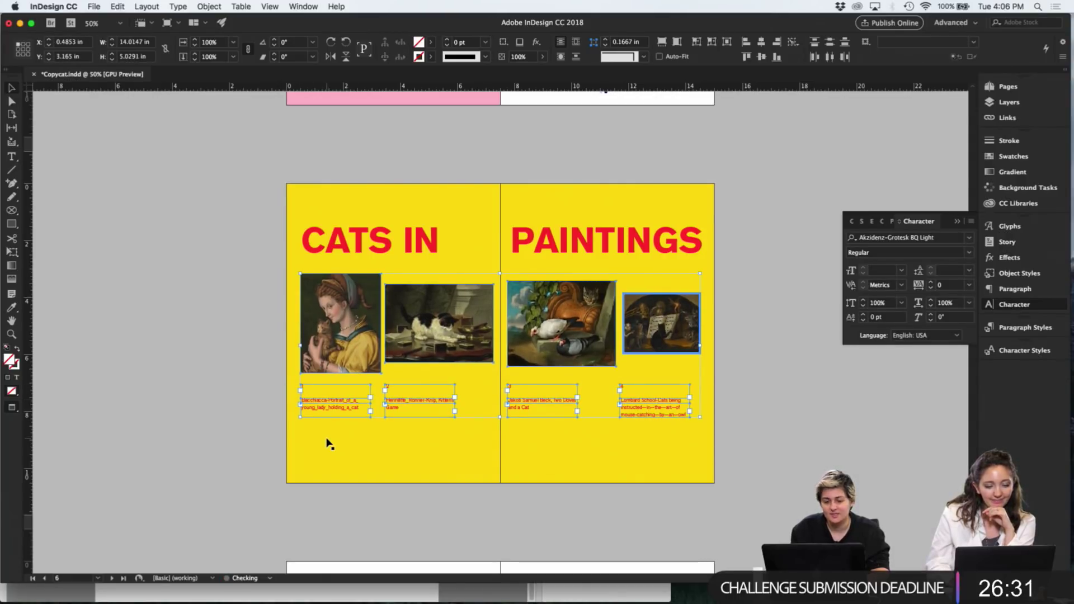
pyautogui.click(773, 376)
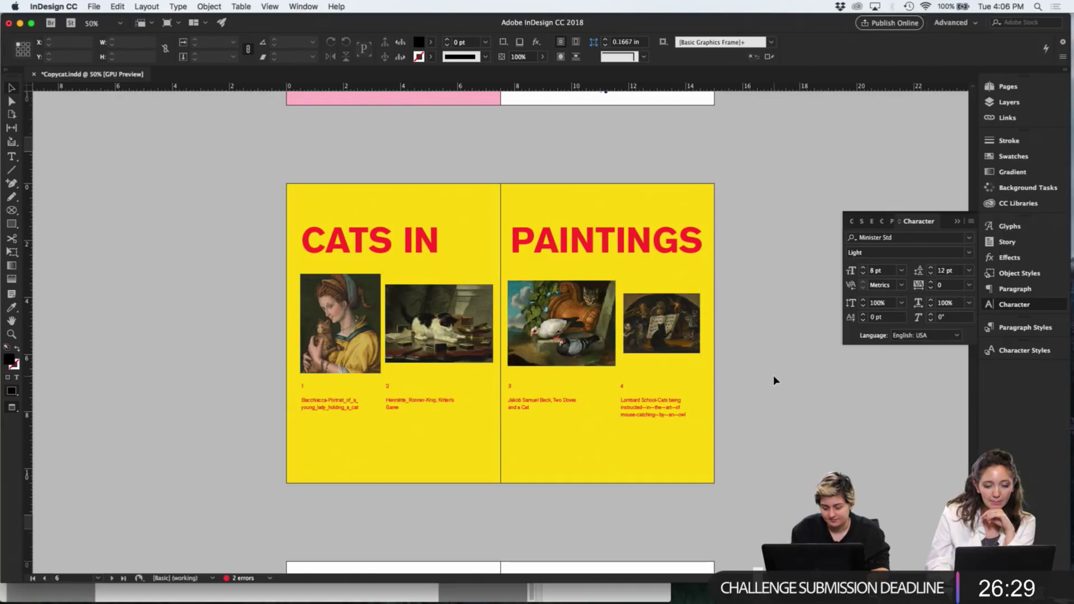
# Move all the number and caption frames together slightly further down from the paintings, and save the document
pyautogui.moveTo(763, 436); pyautogui.dragTo(289, 387)
pyautogui.moveTo(419, 402); pyautogui.dragTo(415, 411)
pyautogui.click(233, 362)
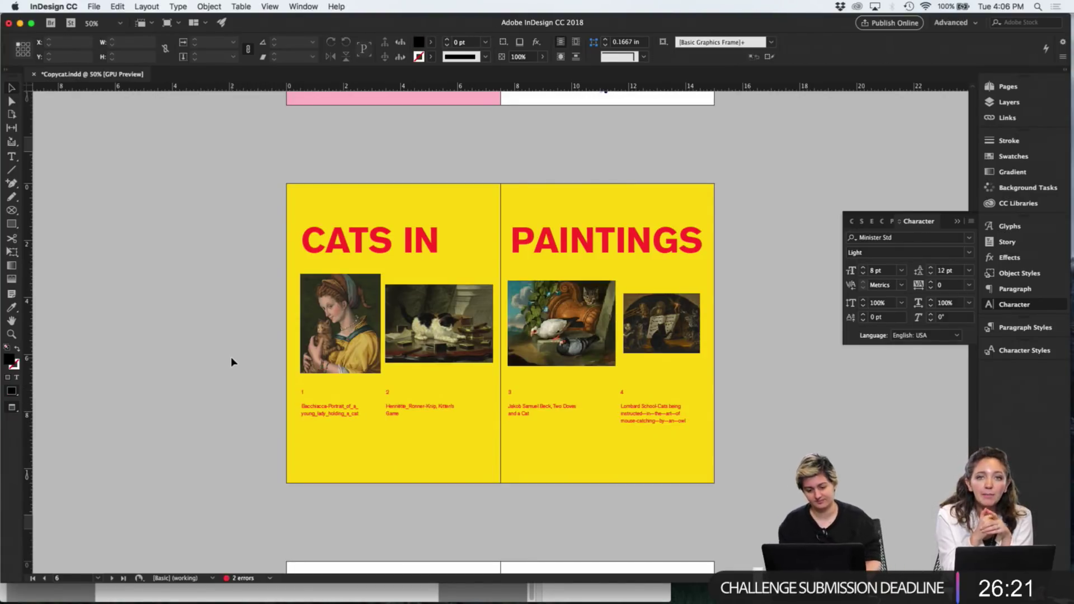
pyautogui.hotkey('alt', 'pageup')
pyautogui.press('super+s')
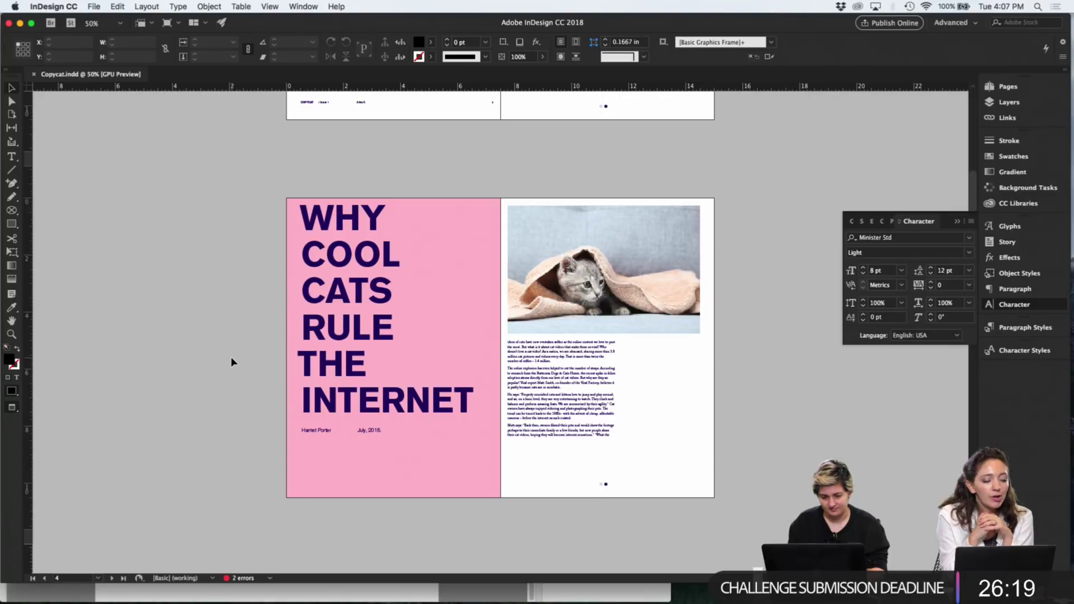
# Center-align the "WHY COOL CATS RULE THE INTERNET" headline on the pink page
pyautogui.scroll(-2, 233, 362)
pyautogui.click(384, 313)
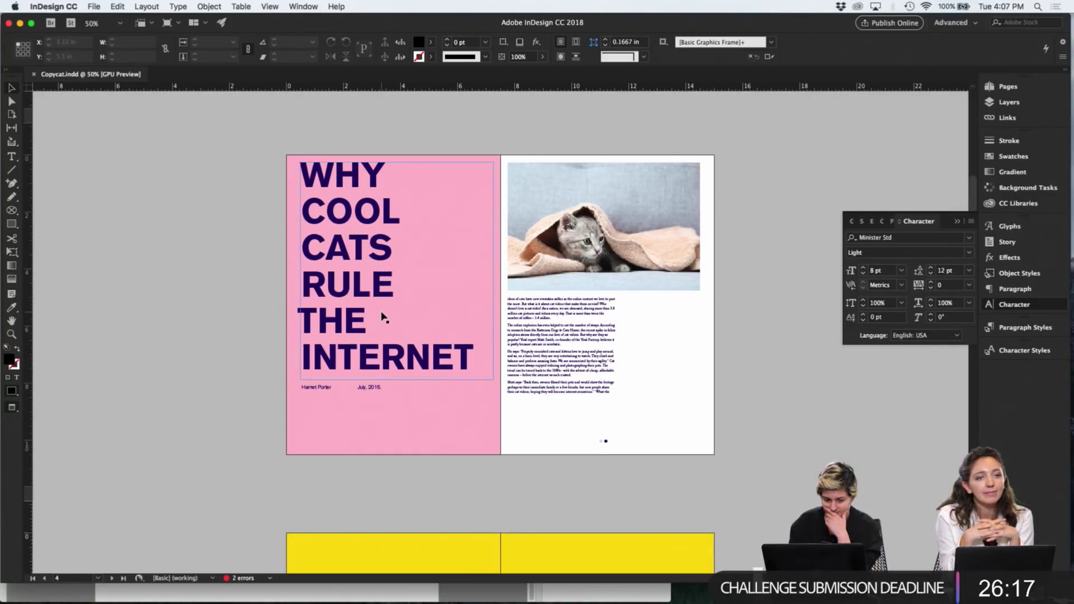
pyautogui.click(1014, 290)
pyautogui.click(865, 239)
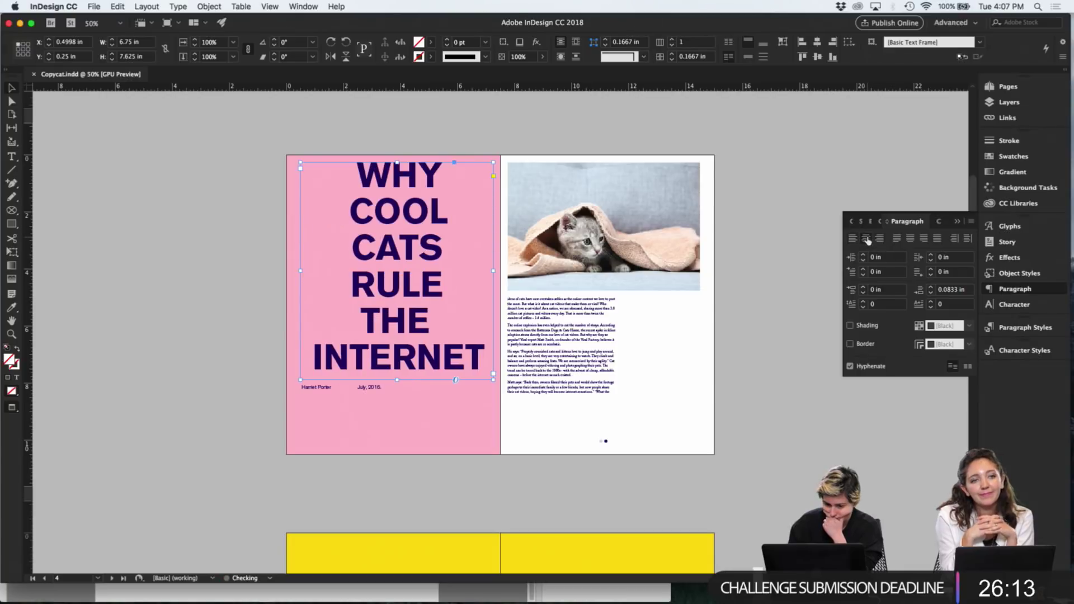
# Show the frames and hidden characters, and remove the line break before "THE" so it joins "RULE" on one line
pyautogui.press('w')
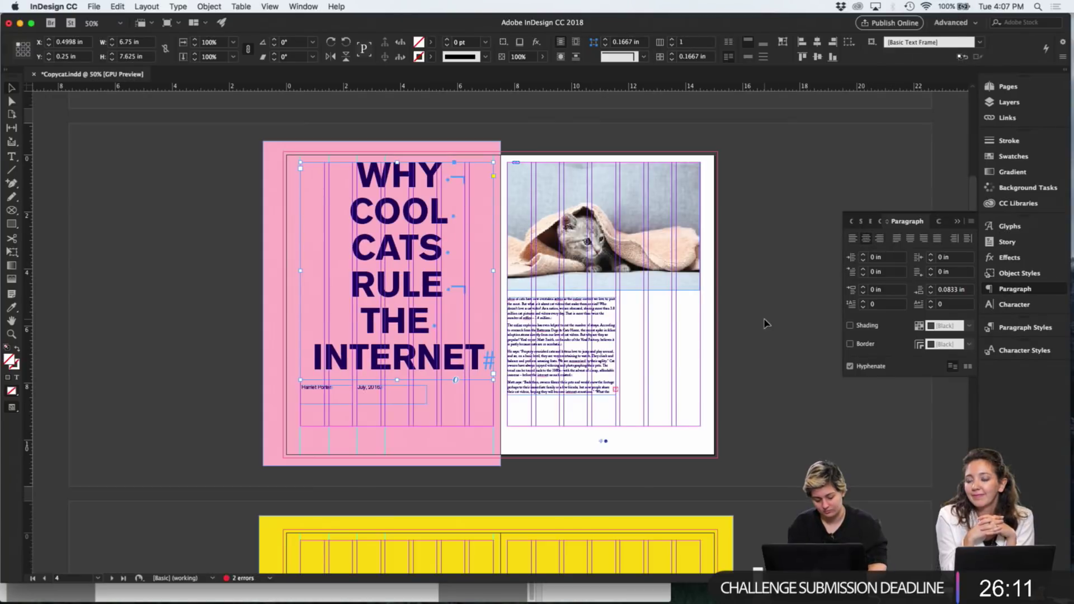
pyautogui.doubleClick(362, 319)
pyautogui.press('BackSpace')
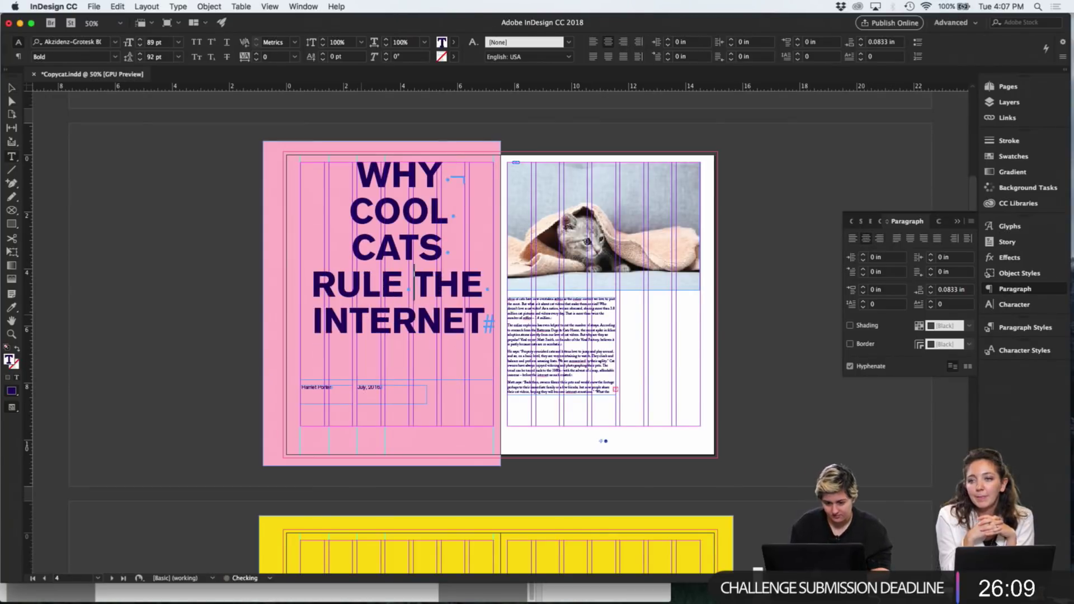
# Try joining "WHY COOL" on one line and breaking the line before "THE", and undo back to "WHY" and "COOL" on separate lines
pyautogui.click(342, 210)
pyautogui.press('BackSpace')
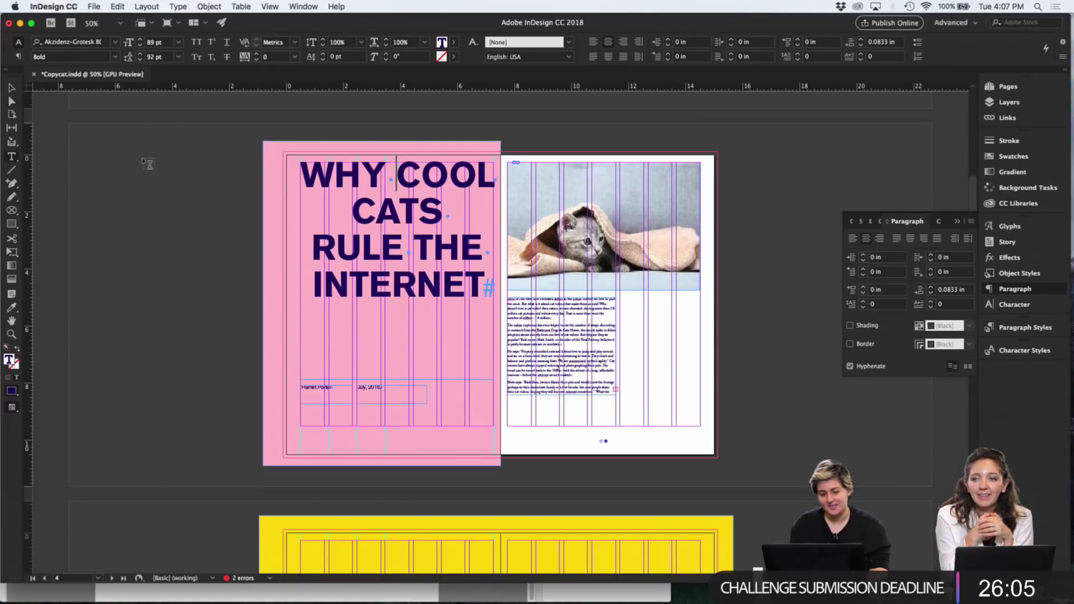
pyautogui.click(417, 240)
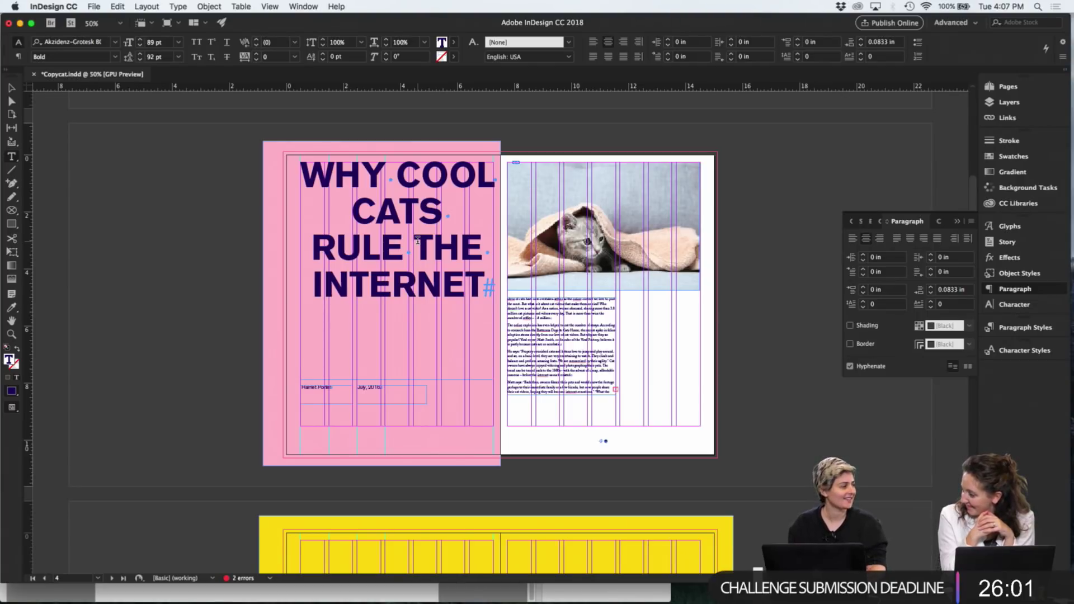
pyautogui.hotkey('shift', 'Return')
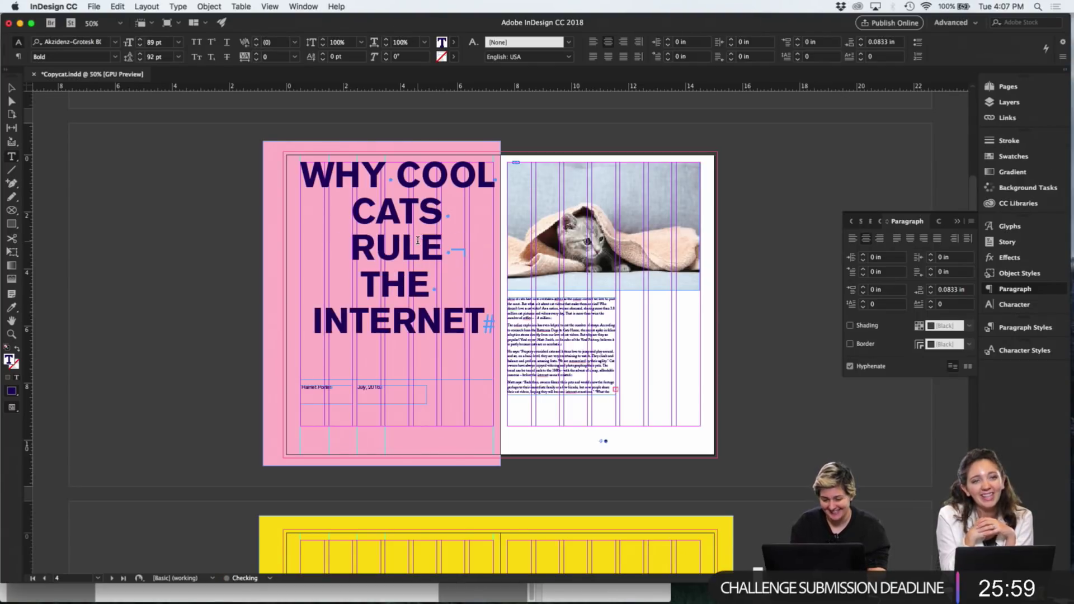
pyautogui.press('BackSpace')
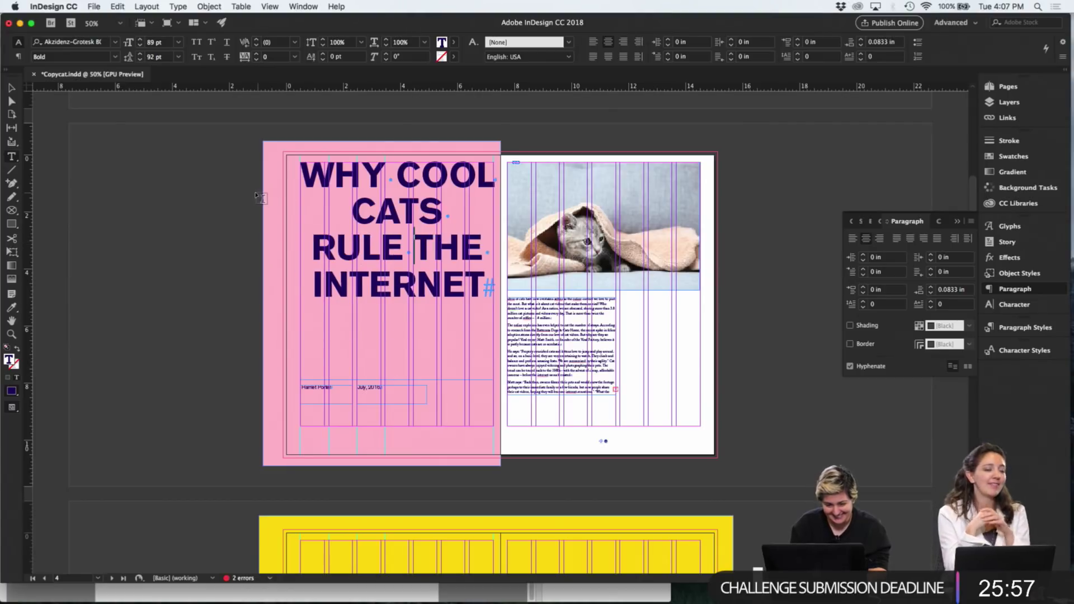
pyautogui.click(15, 89)
pyautogui.press('w')
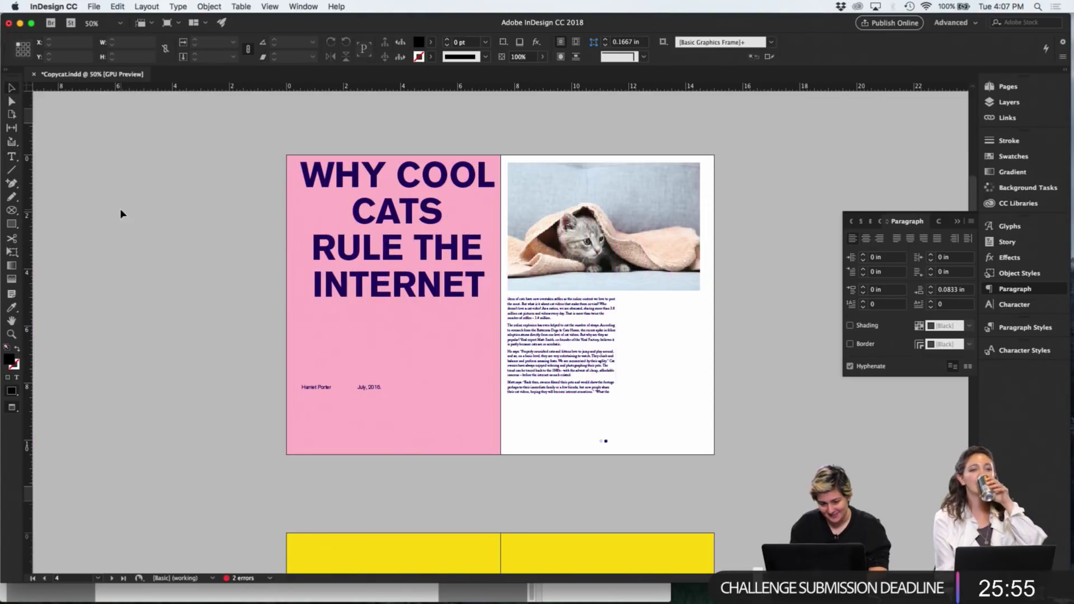
pyautogui.press('super+z')
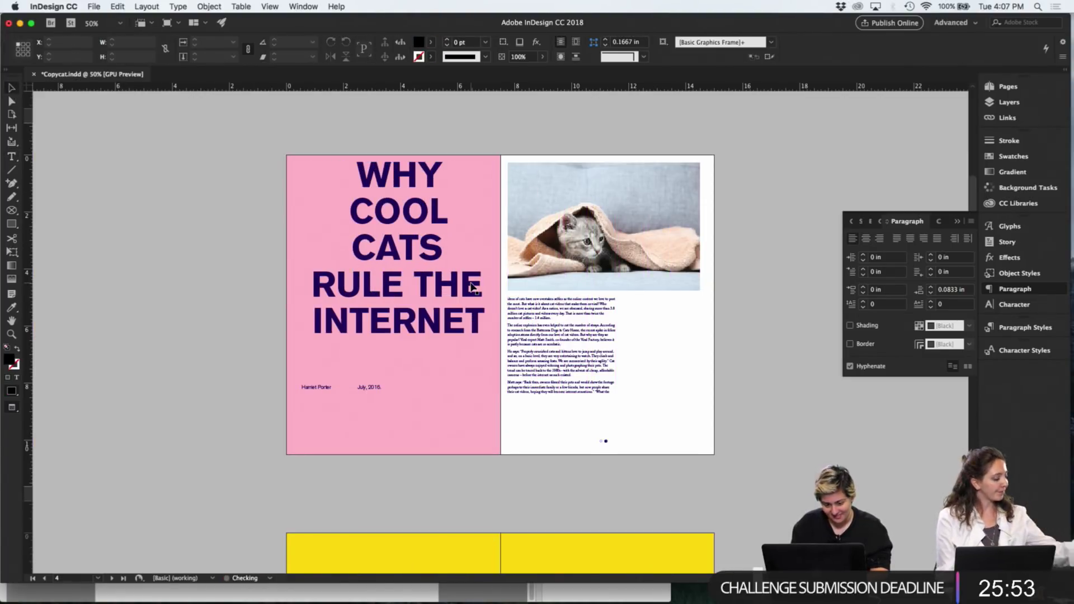
# Remove the headline's line break between "WHY" and "COOL", left-align its text, and preview the spread without guides
pyautogui.press('w')
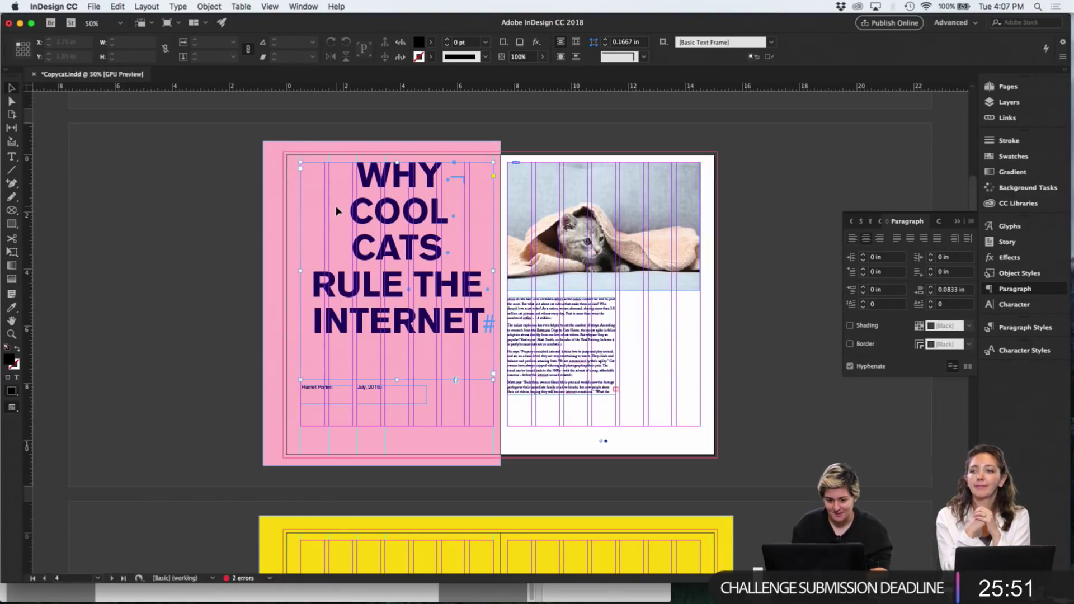
pyautogui.doubleClick(361, 216)
pyautogui.press('BackSpace')
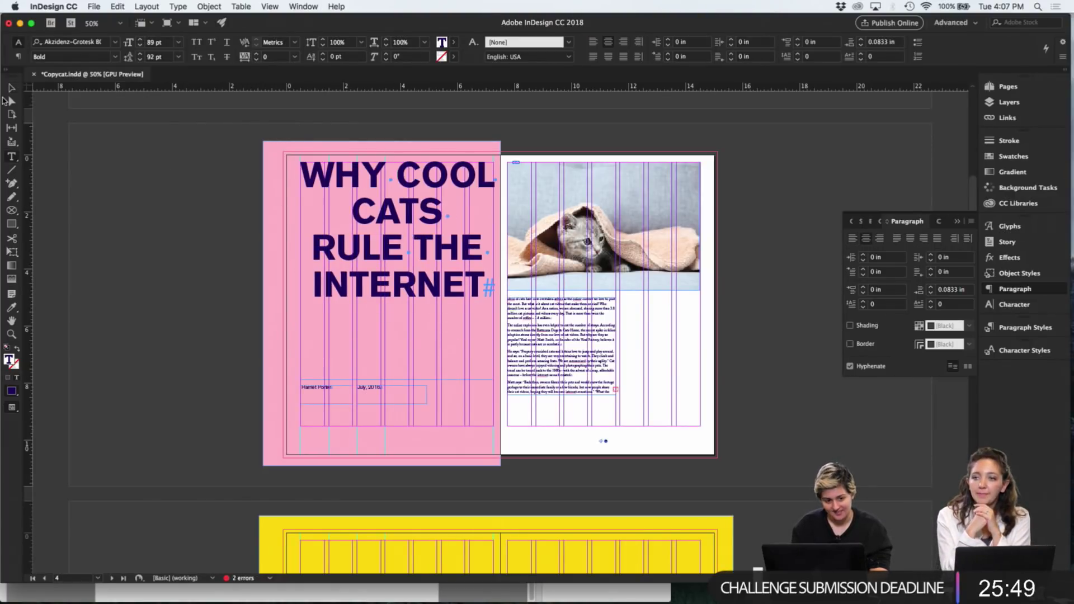
pyautogui.click(13, 89)
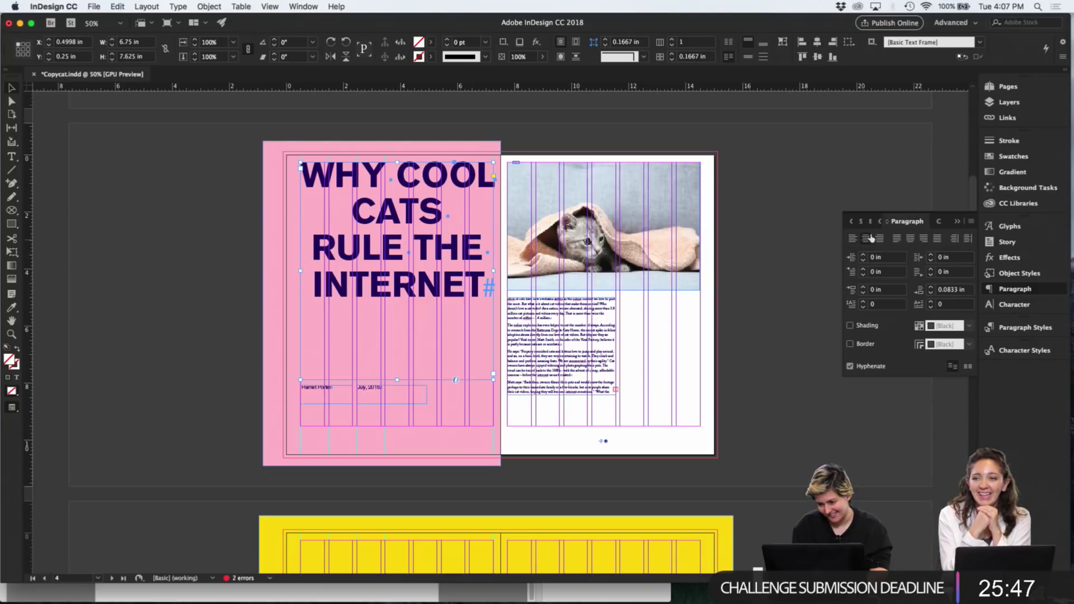
pyautogui.click(852, 238)
pyautogui.press('w')
pyautogui.click(779, 255)
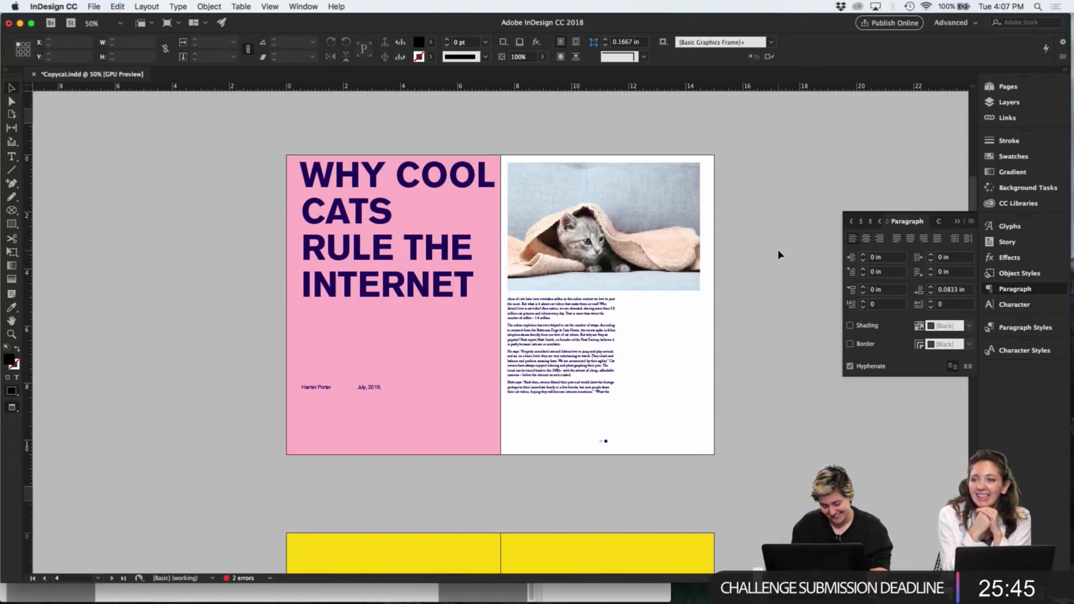
# Try shifting the headline frame sideways on the pink page, returning it to X 0.4998 in, Y 0.25 in
pyautogui.press('w')
pyautogui.click(442, 241)
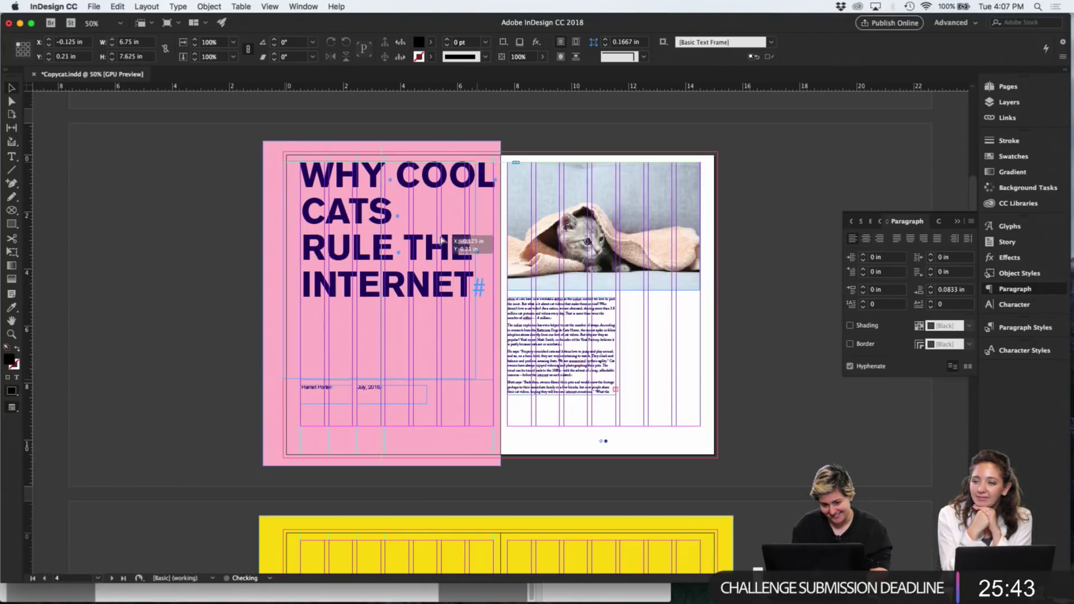
pyautogui.moveTo(442, 241); pyautogui.dragTo(458, 241)
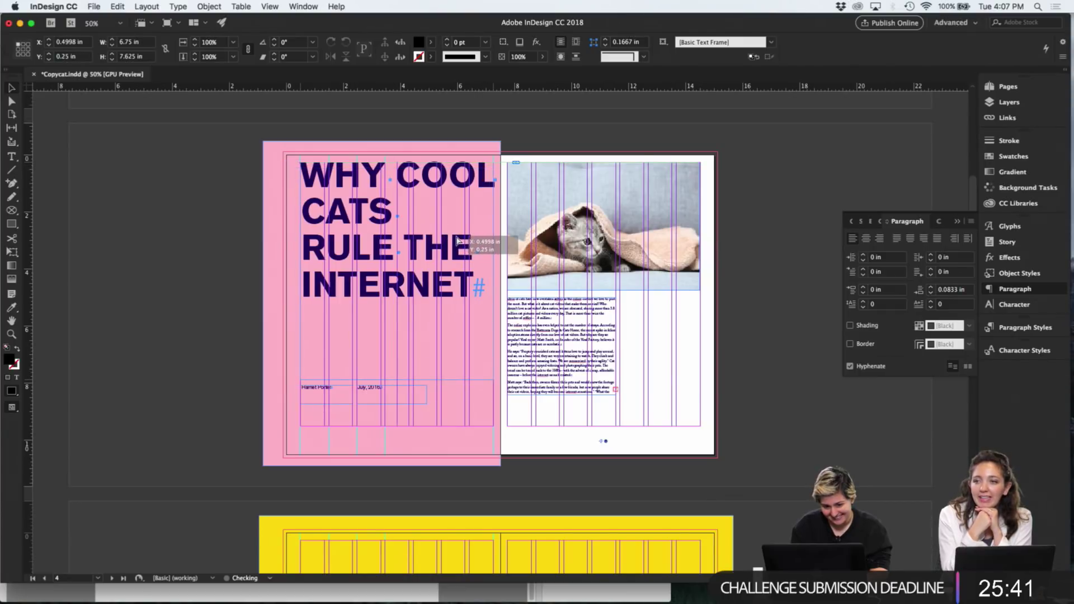
pyautogui.click(173, 293)
pyautogui.press('w')
# Narrow the headline frame slightly from its right edge so that "COOL" wraps onto its own line, and deselect it
pyautogui.click(453, 275)
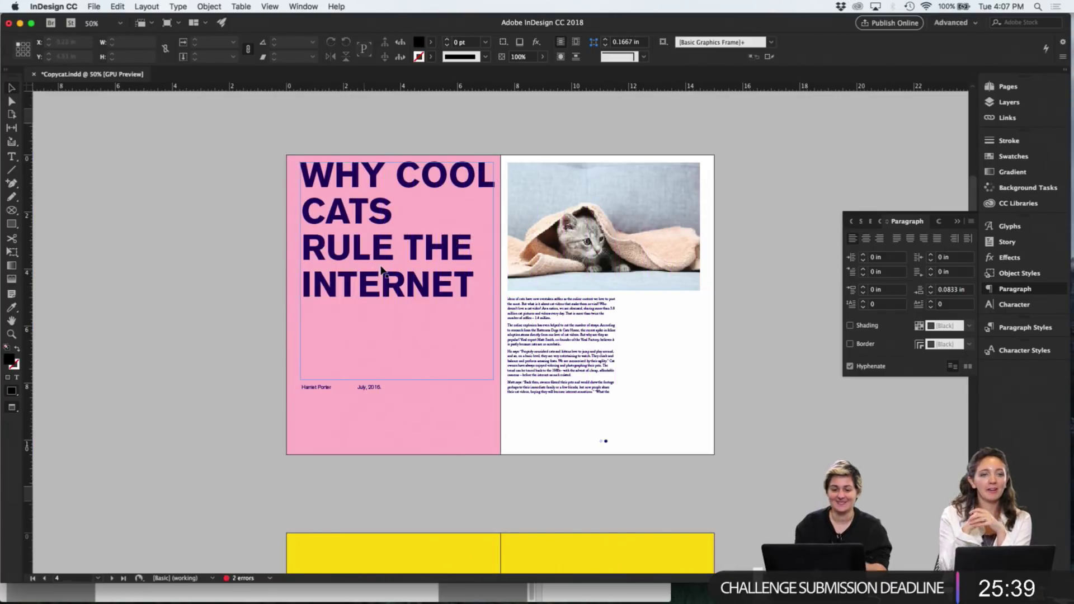
pyautogui.moveTo(492, 270); pyautogui.dragTo(479, 269)
pyautogui.click(182, 284)
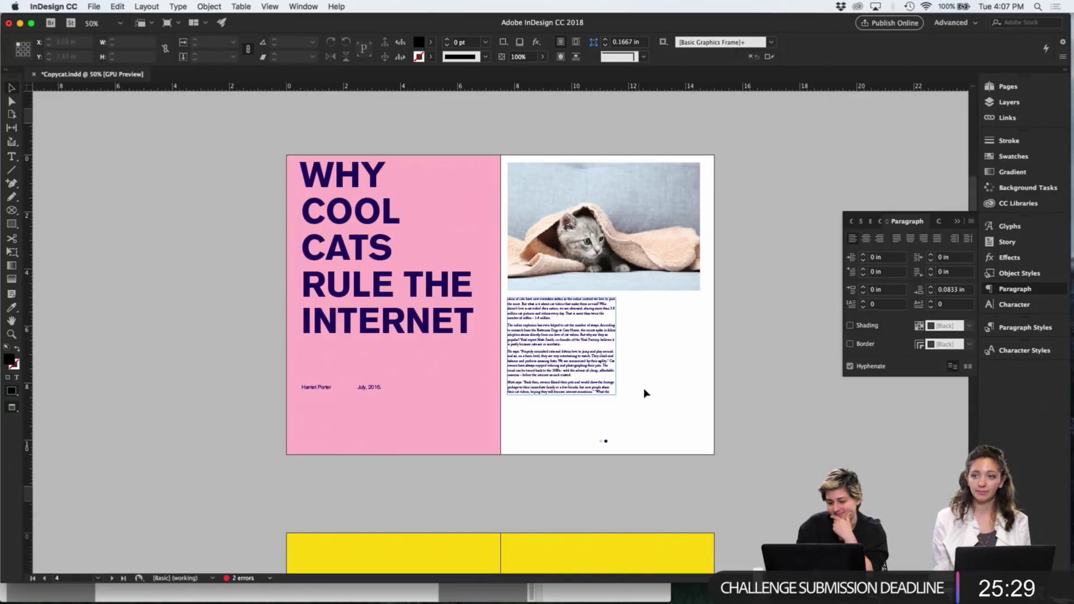
# Extend the article's text frame under the kitten photo down to the bottom margin, making it 4.5 in tall, and preview it without guides
pyautogui.press('super+equal')
pyautogui.press('super+equal')
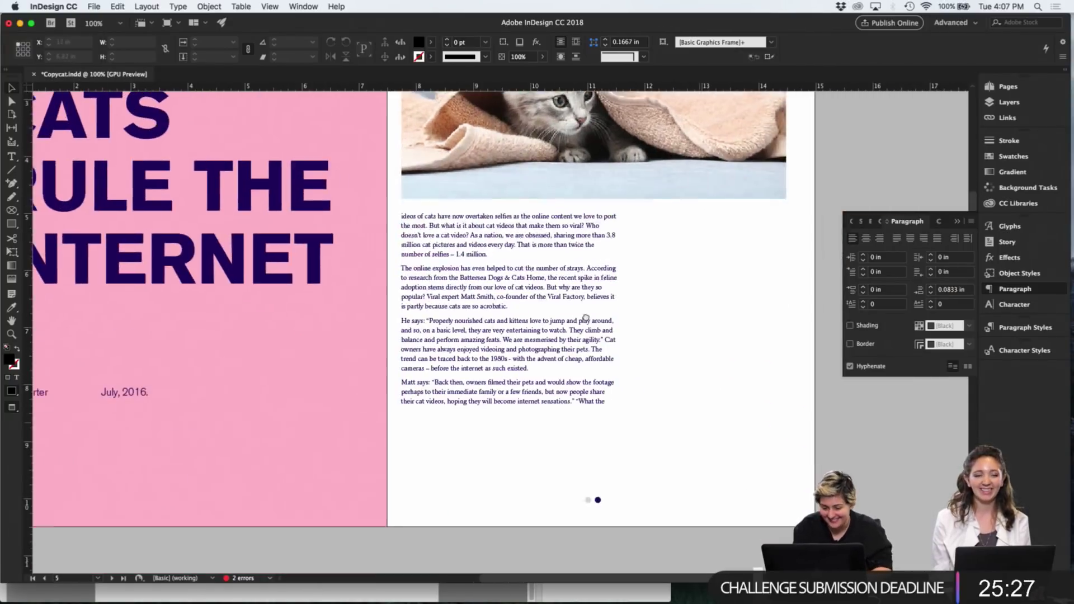
pyautogui.press('w')
pyautogui.click(510, 384)
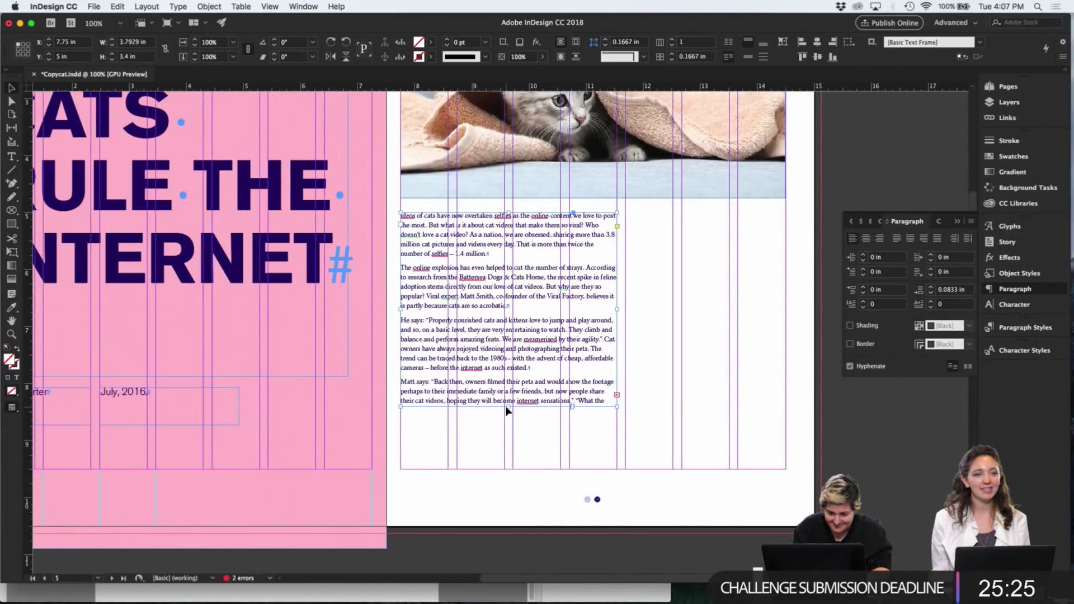
pyautogui.moveTo(508, 407); pyautogui.dragTo(509, 471)
pyautogui.press('w')
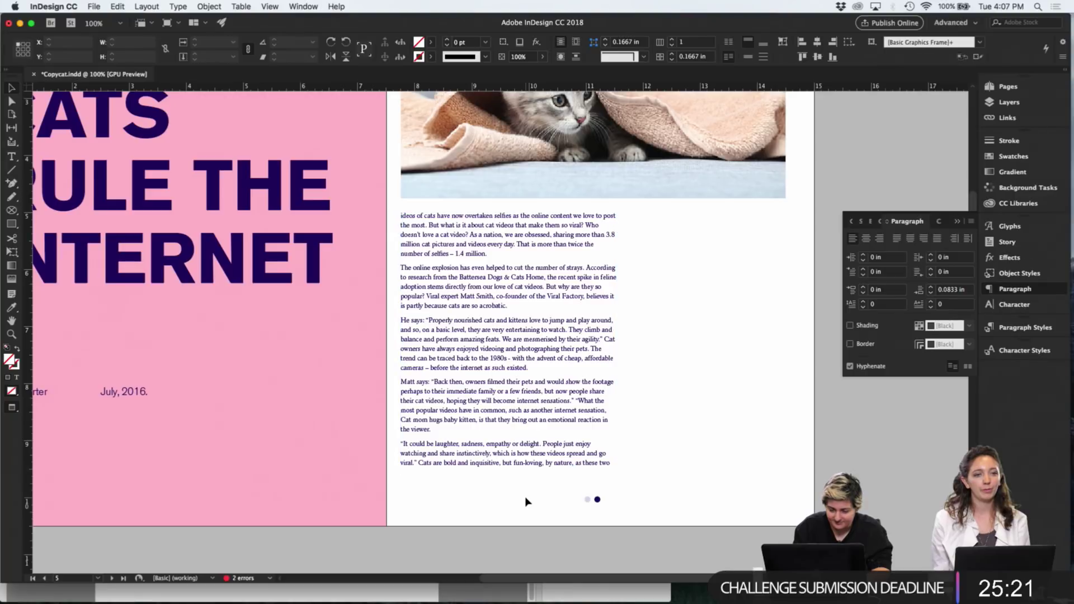
pyautogui.press('super+shift+a')
pyautogui.press('w')
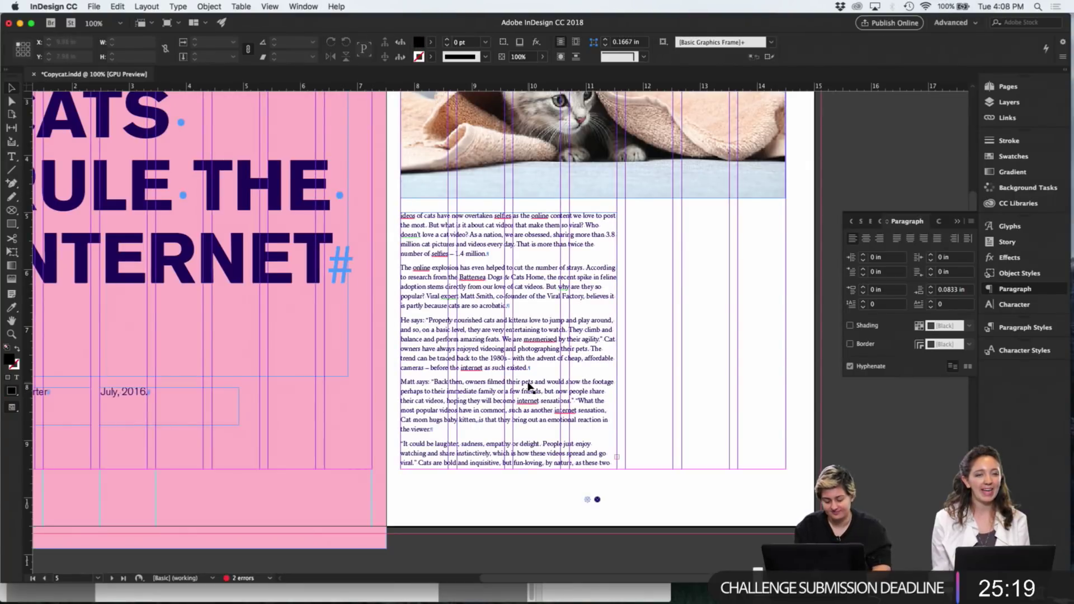
# Duplicate the article frame beside the original at X 11.6929 in, narrow it to 2.8071 in, and clear its text
pyautogui.moveTo(529, 386); pyautogui.dragTo(755, 396)
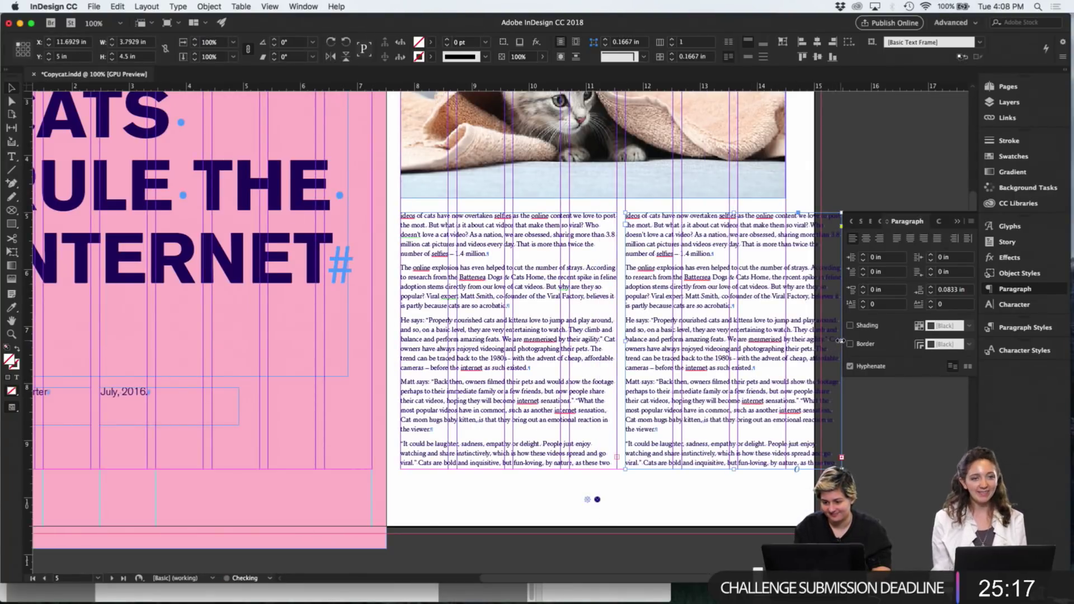
pyautogui.moveTo(841, 343); pyautogui.dragTo(785, 341)
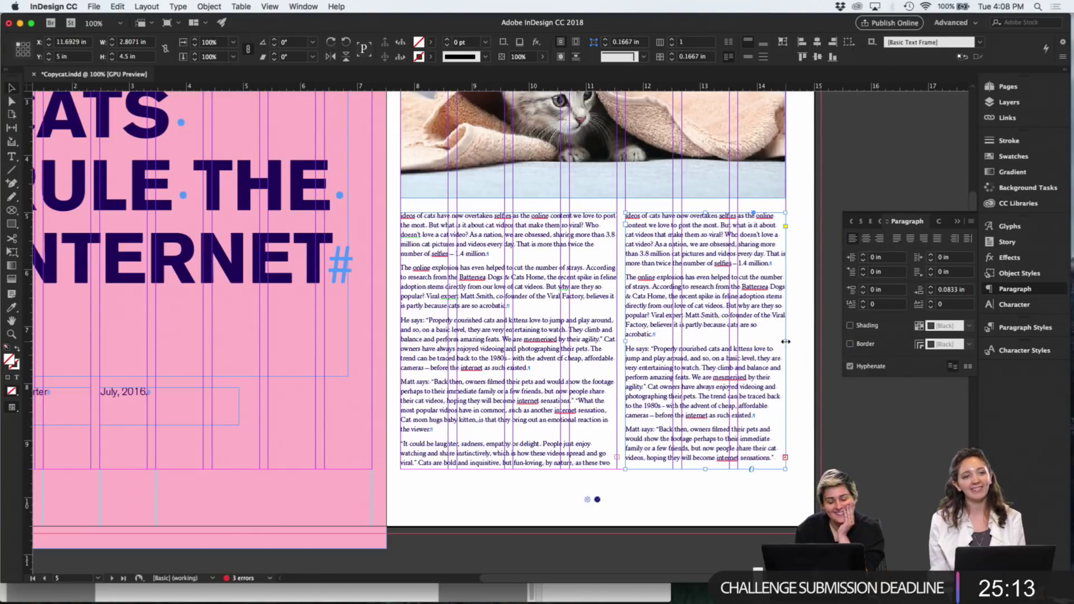
pyautogui.doubleClick(724, 354)
pyautogui.press('super+a')
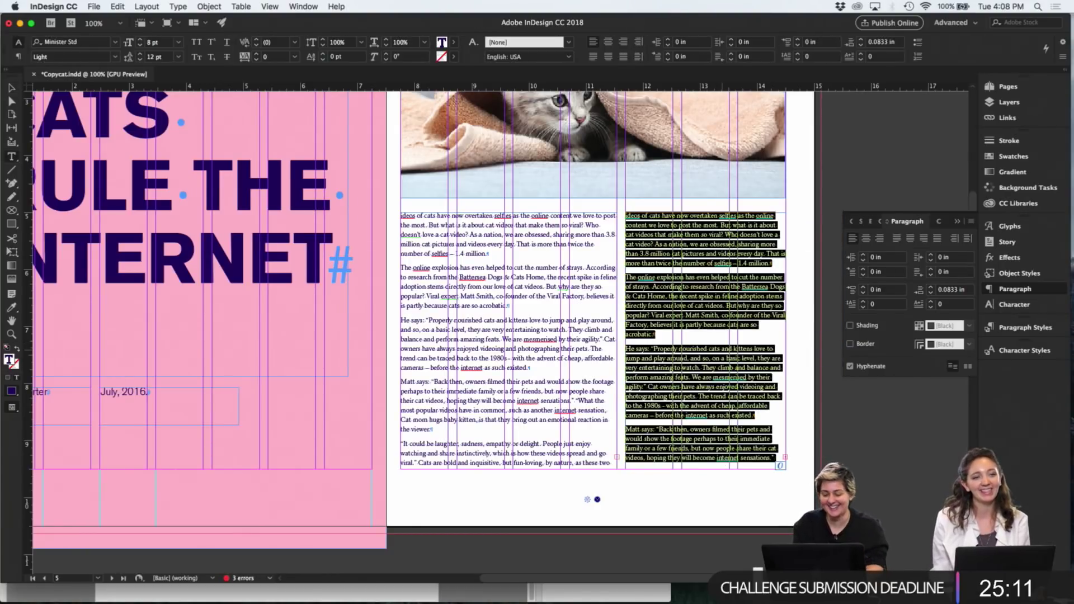
pyautogui.press('BackSpace')
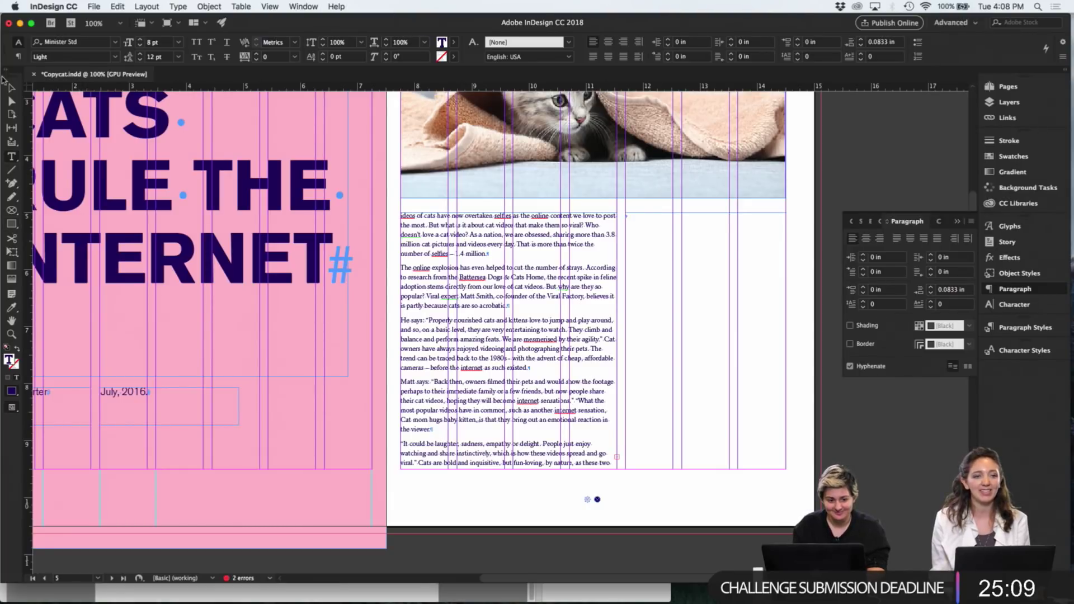
pyautogui.press('Escape')
pyautogui.press('Delete')
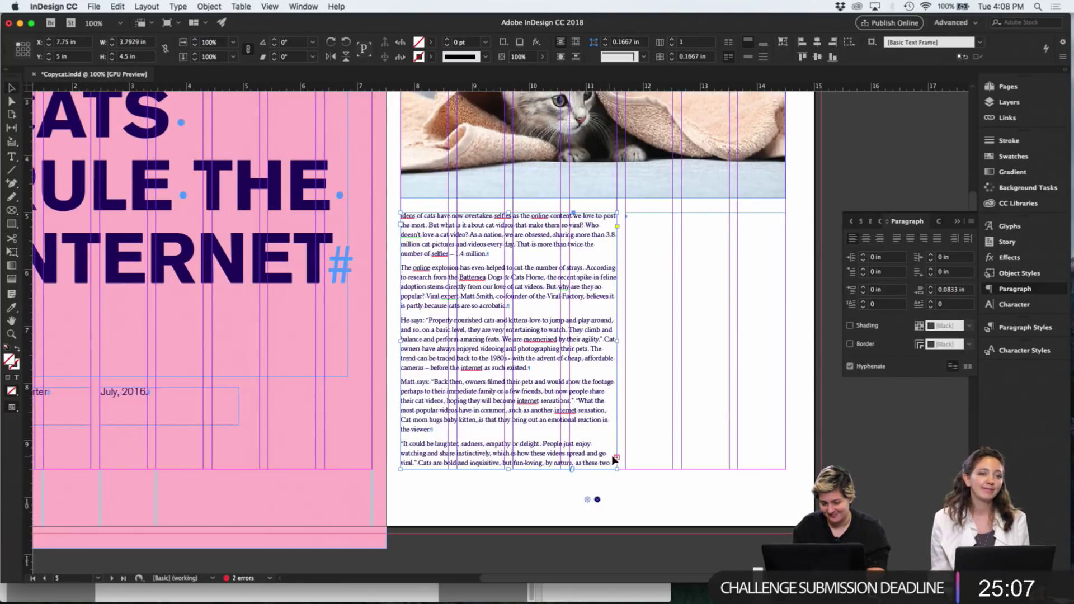
# Flow the article's overset text into the empty second column, preview the spread, and delete that second frame
pyautogui.click(617, 458)
pyautogui.click(691, 420)
pyautogui.press('w')
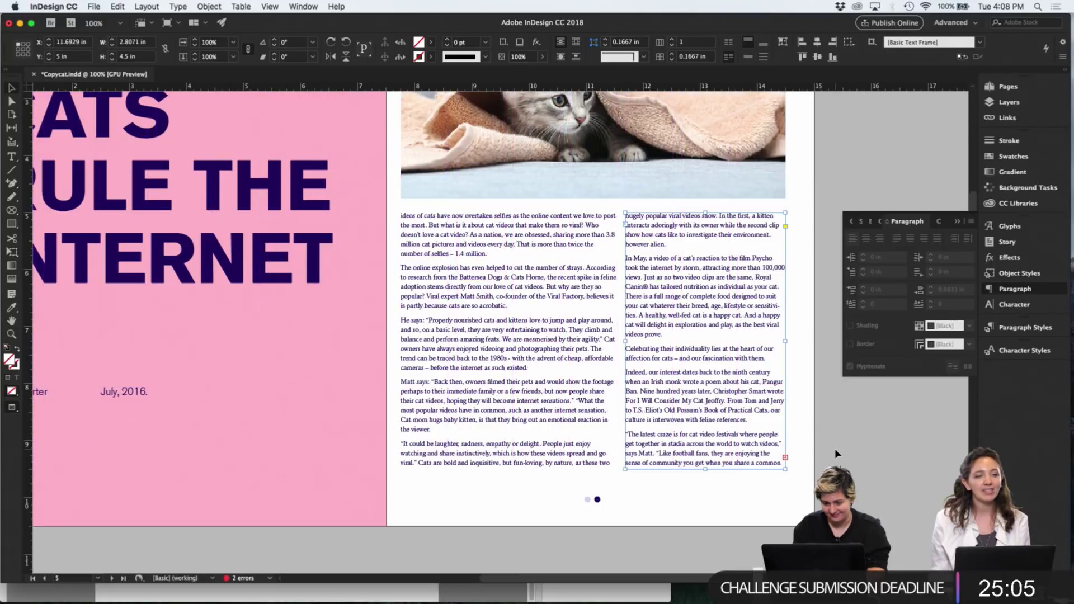
pyautogui.click(834, 448)
pyautogui.press('super+minus')
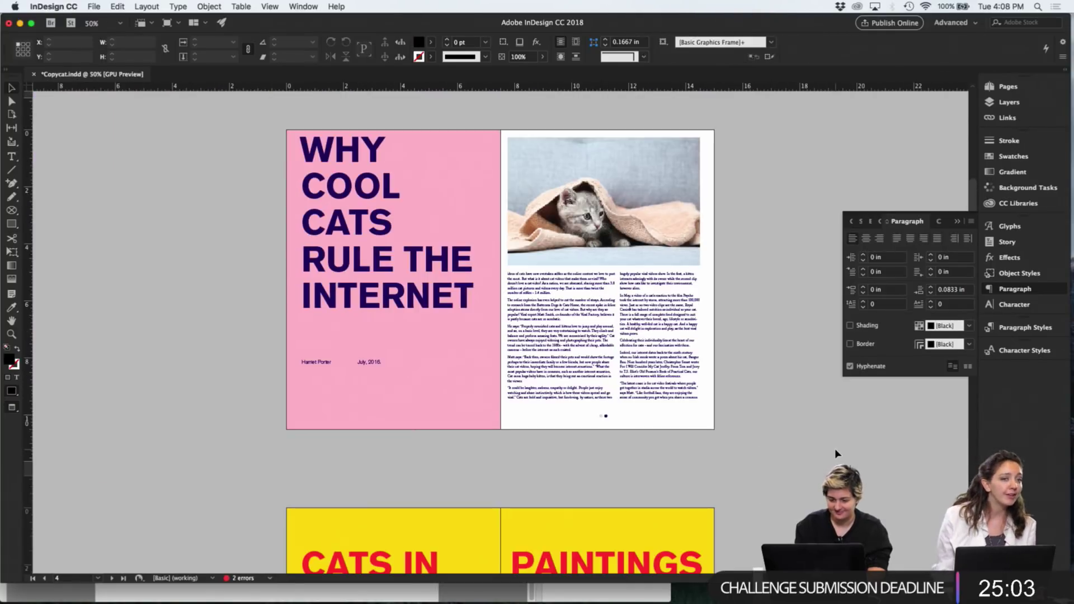
pyautogui.click(684, 358)
pyautogui.press('Delete')
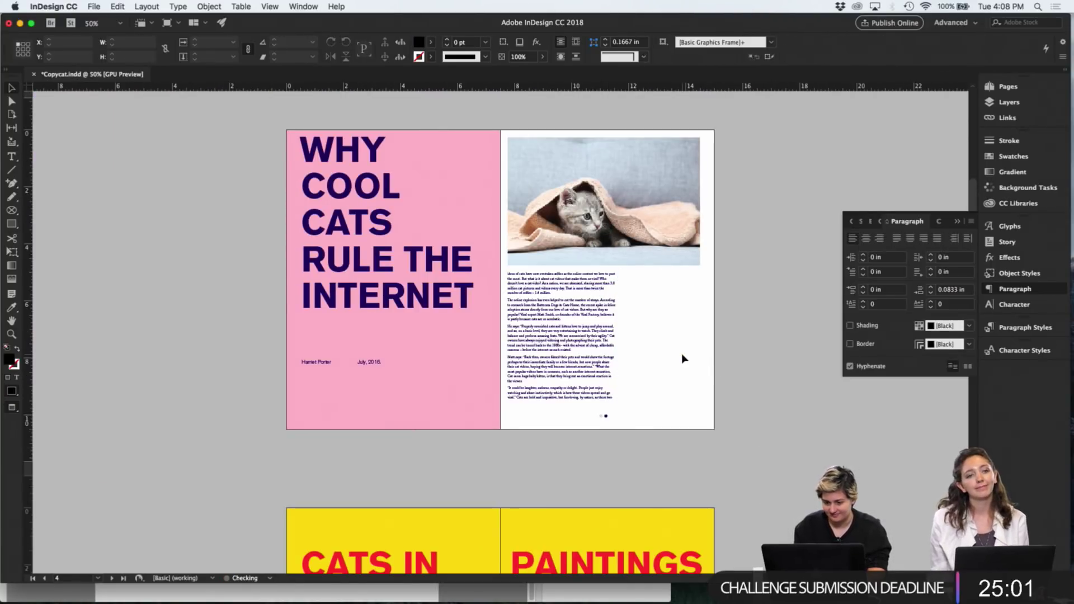
# Move the article's text frame to X 10.707 in so it ends at the page's right margin, and preview the spread
pyautogui.press('w')
pyautogui.moveTo(600, 343); pyautogui.dragTo(668, 339)
pyautogui.click(748, 361)
pyautogui.press('w')
pyautogui.press('w')
pyautogui.click(747, 371)
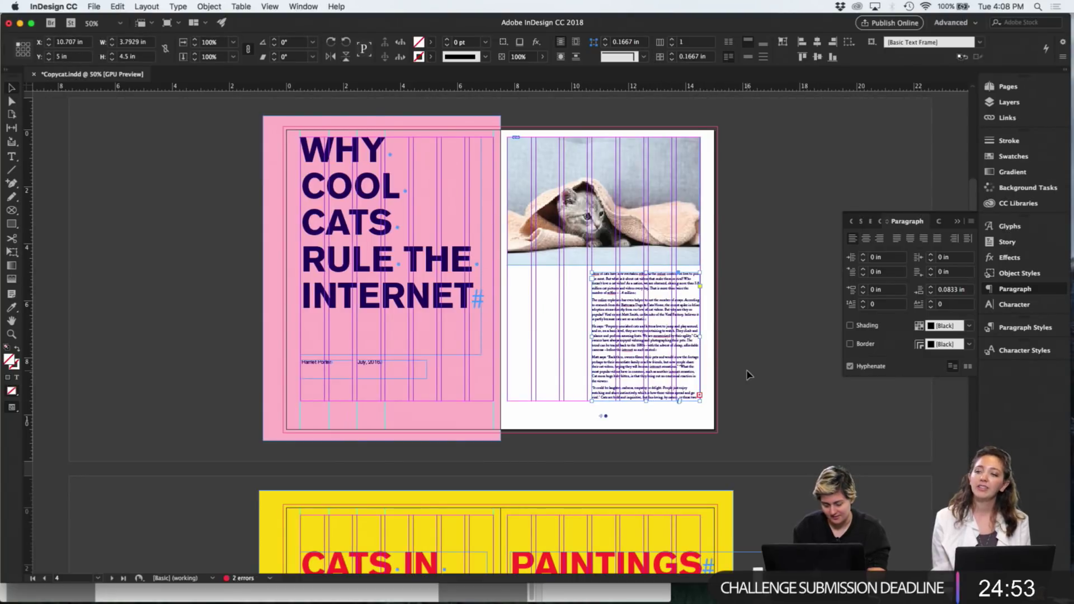
pyautogui.press('w')
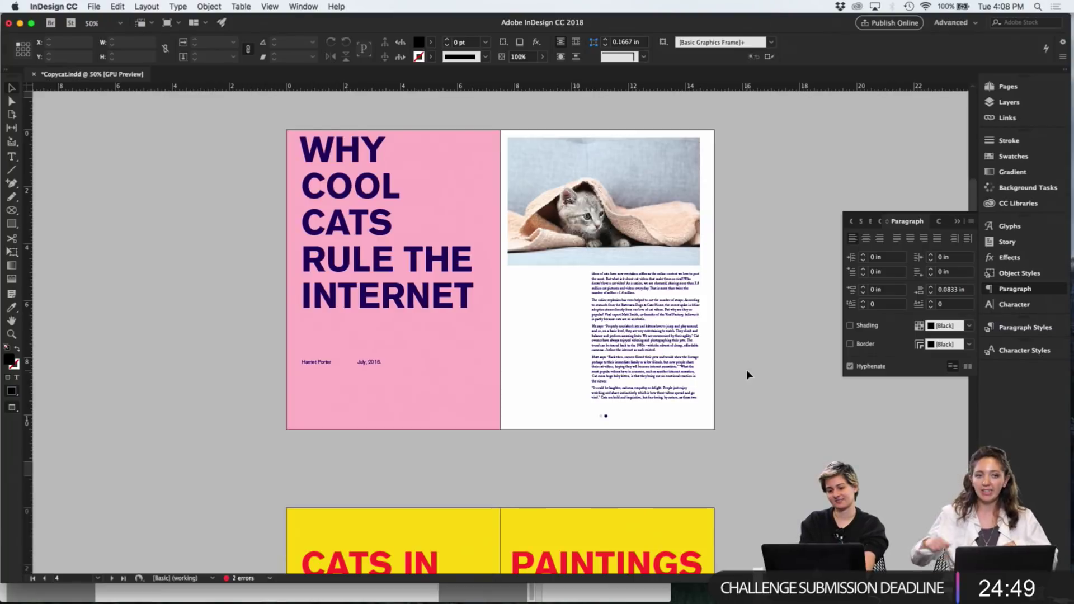
pyautogui.press('w')
pyautogui.press('w')
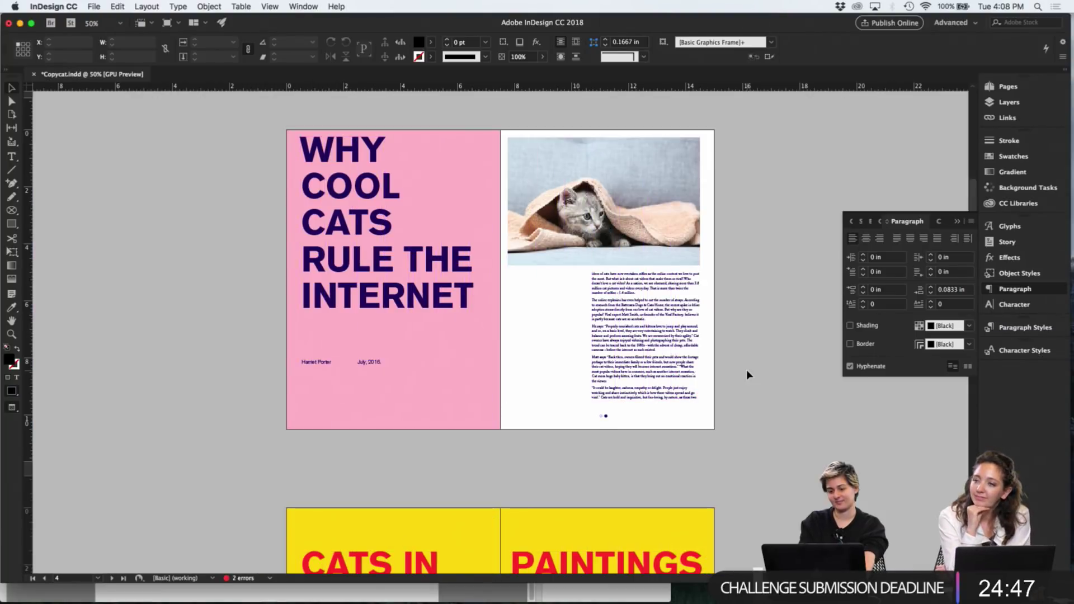
pyautogui.scroll(-10, 746, 370)
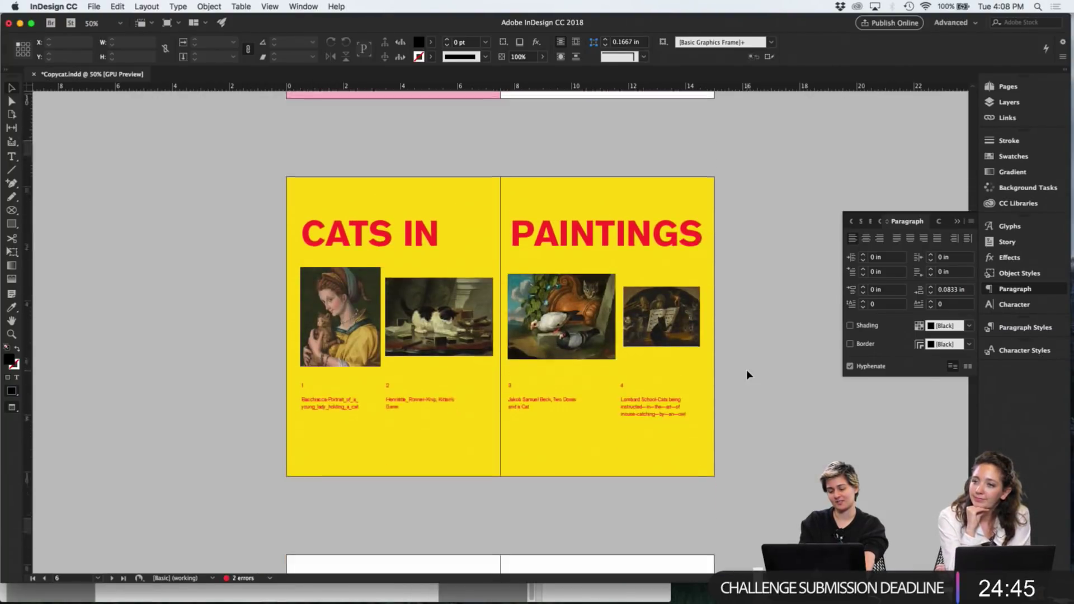
pyautogui.scroll(-3, 747, 371)
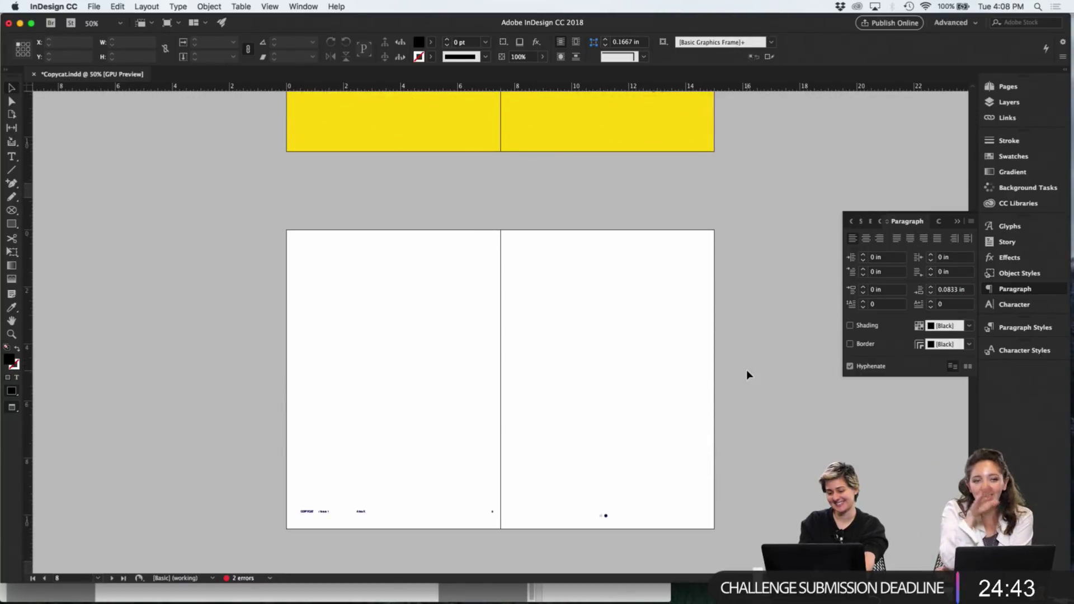
pyautogui.press('super+d')
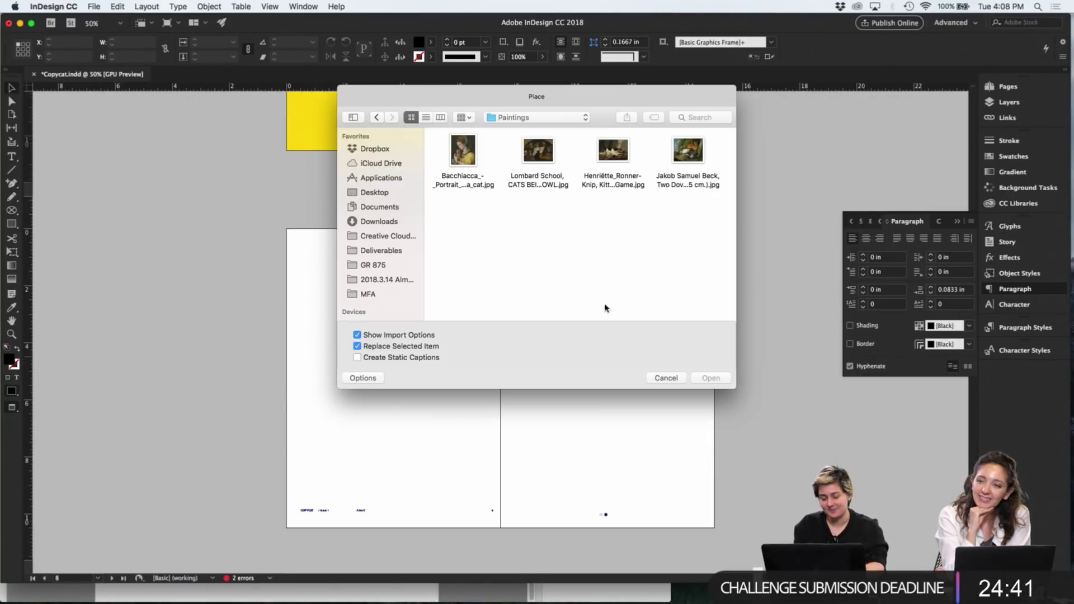
pyautogui.click(516, 123)
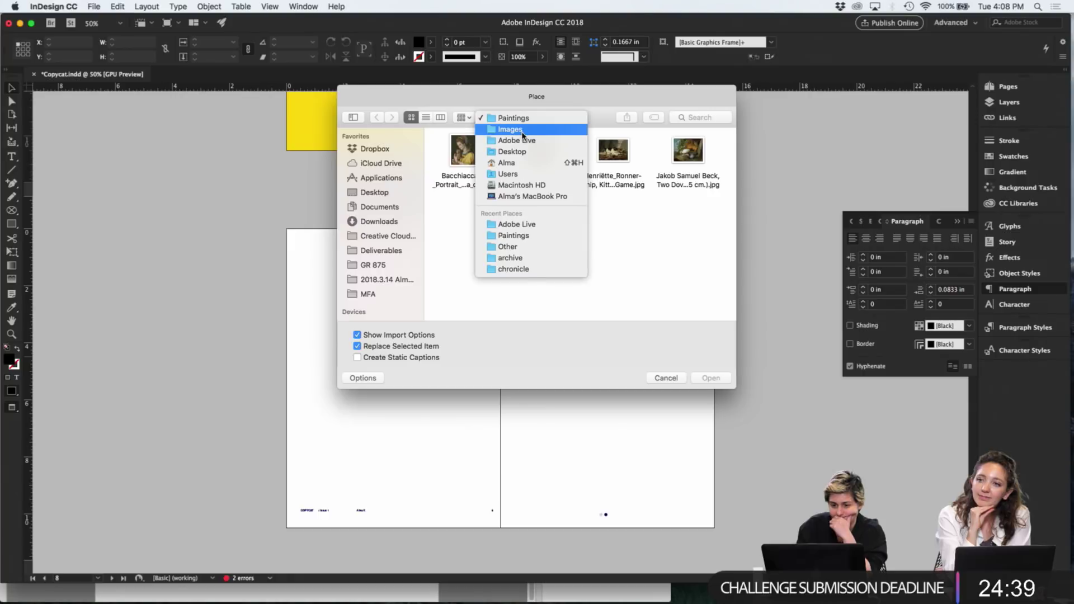
pyautogui.click(522, 133)
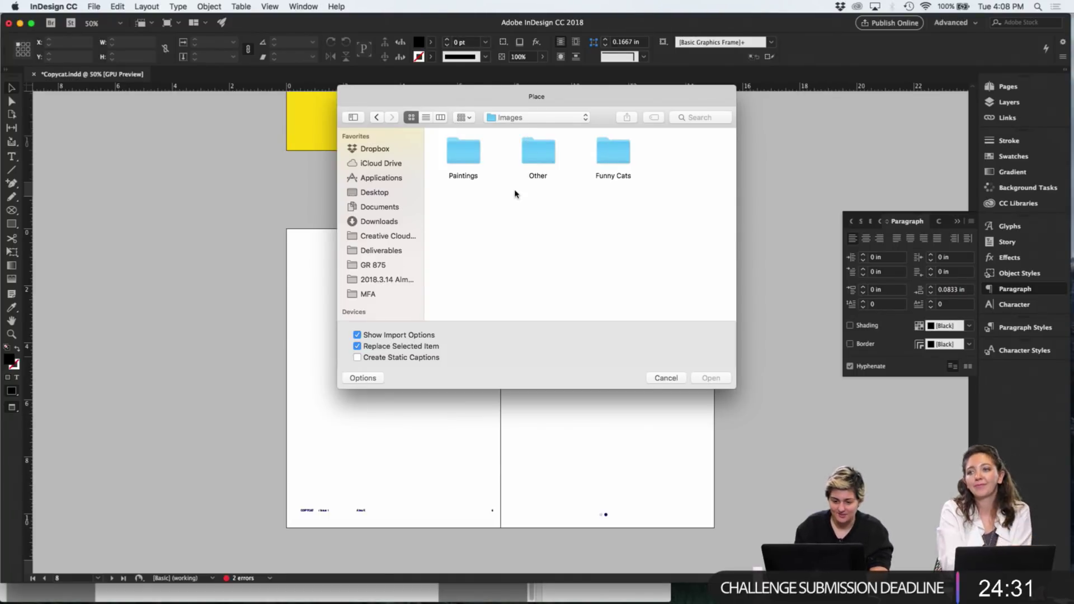
pyautogui.press('Escape')
# Switch to the Articles document in Pages and look through its texts down to "Things Your Cat Would Say If It Could Talk"
pyautogui.hotkey('ctrl', 'Up')
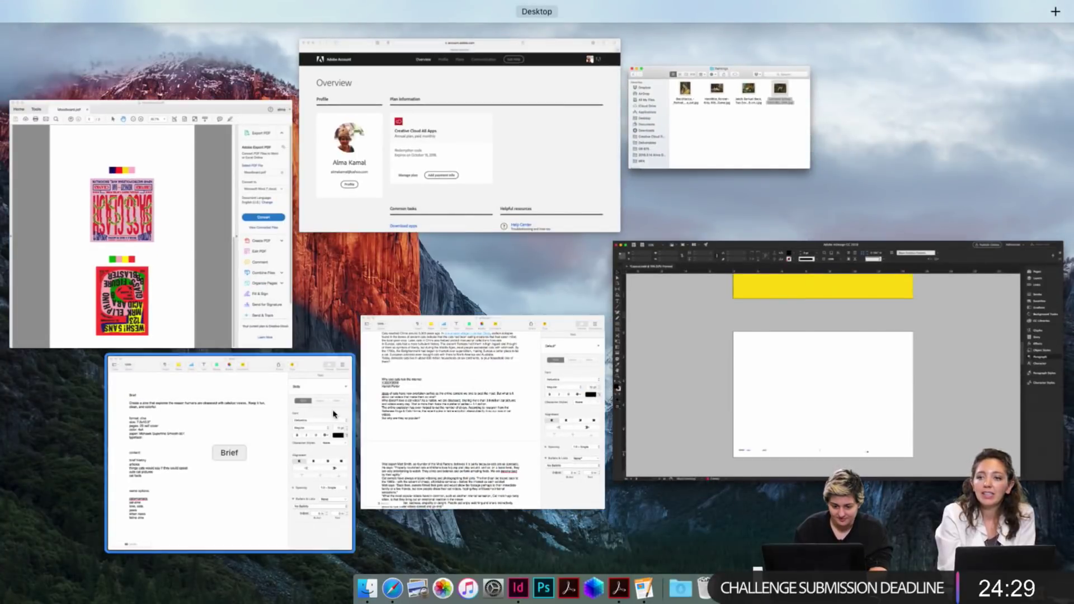
pyautogui.click(469, 406)
pyautogui.scroll(-10, 468, 406)
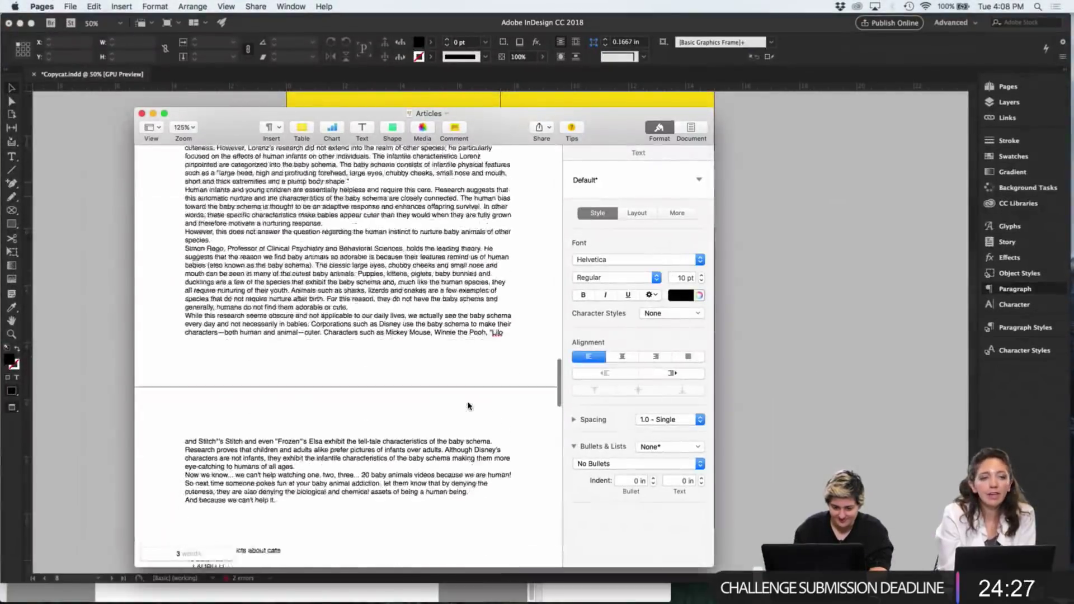
pyautogui.scroll(-15, 469, 406)
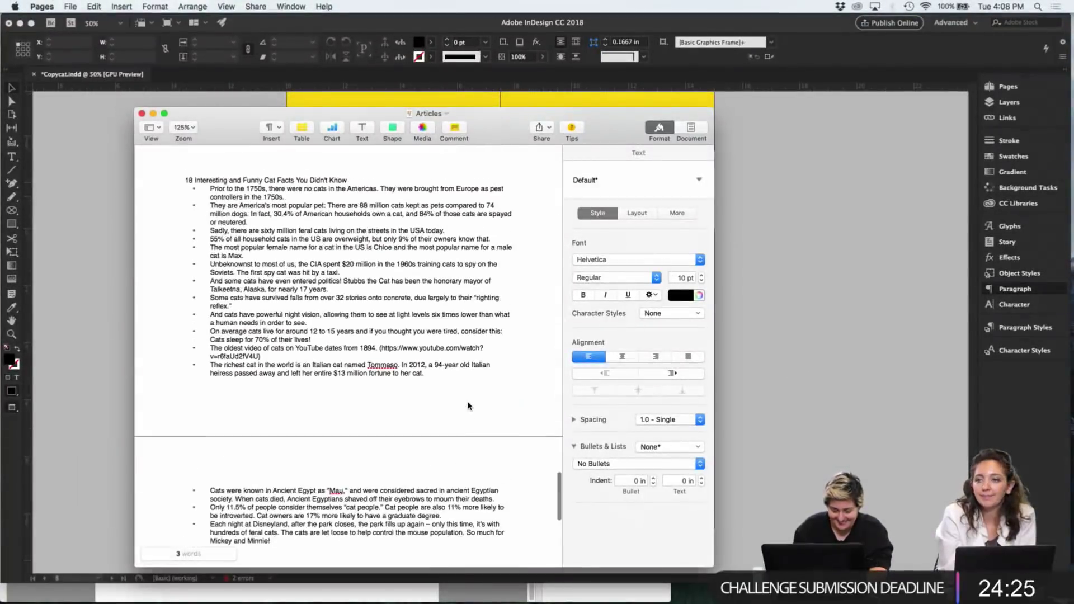
pyautogui.scroll(-6, 469, 406)
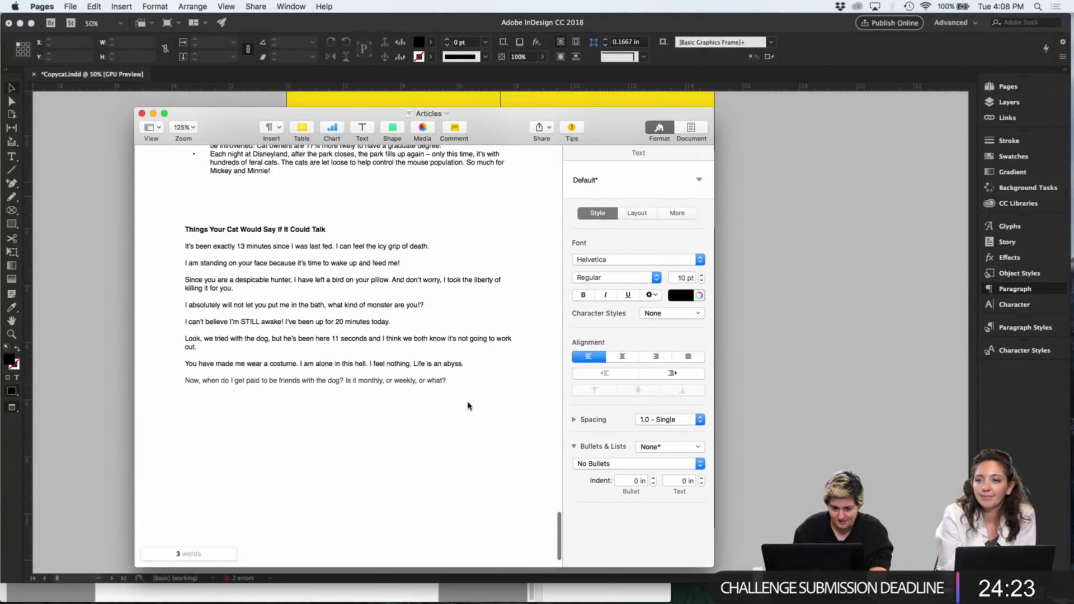
# Switch back to InDesign and copy the "CATS IN" headline frame to the blank spread's left page at X 0.4998 in, Y 0.25 in
pyautogui.click(720, 317)
pyautogui.scroll(10, 441, 271)
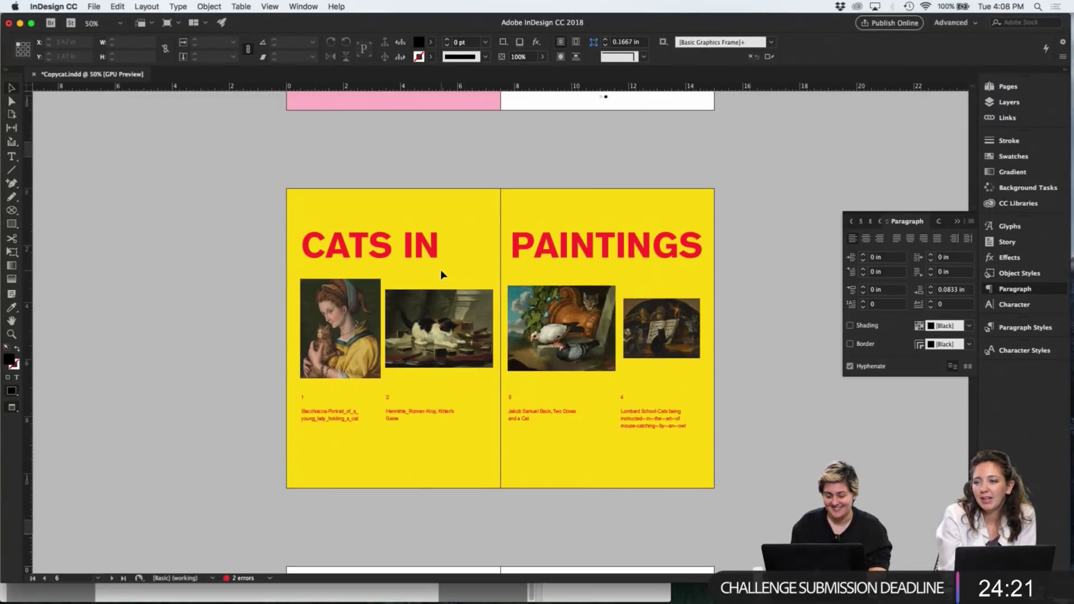
pyautogui.scroll(-2, 441, 274)
pyautogui.click(343, 207)
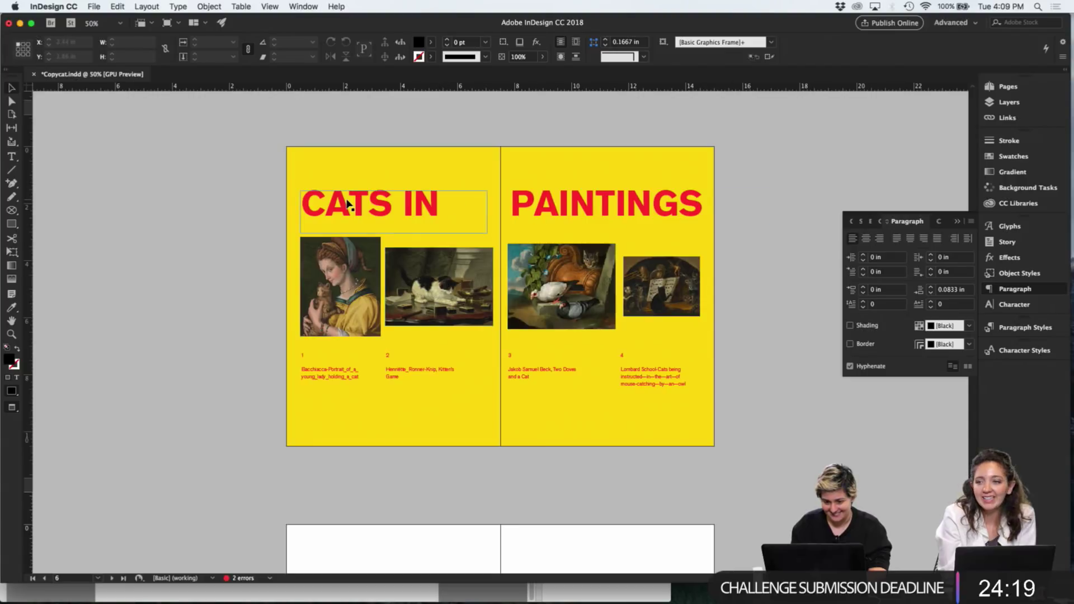
pyautogui.press('super+c')
pyautogui.scroll(-6, 438, 321)
pyautogui.press('super+v')
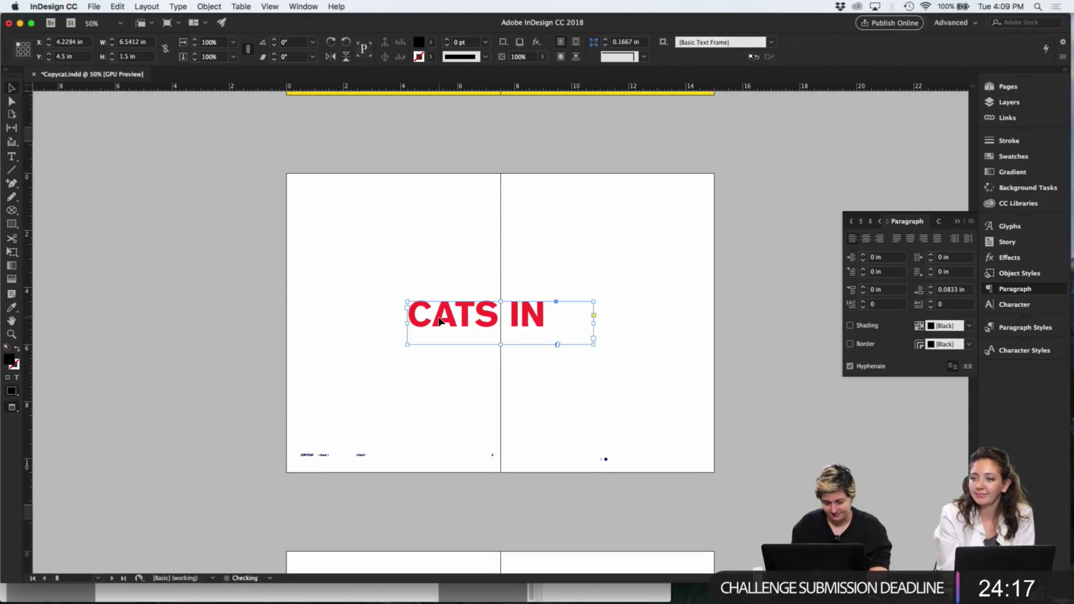
pyautogui.moveTo(479, 323); pyautogui.dragTo(373, 198)
pyautogui.press('w')
pyautogui.click(400, 256)
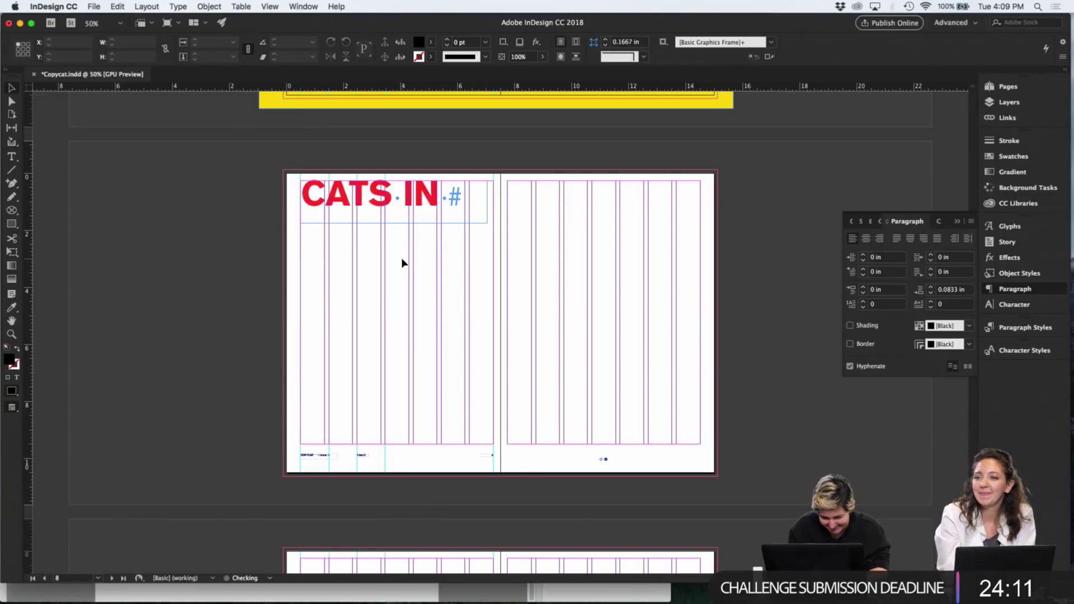
# Copy all the lines under "Things Your Cat Would Say If It Could Talk" from the Articles document and return to InDesign
pyautogui.hotkey('ctrl', 'Up')
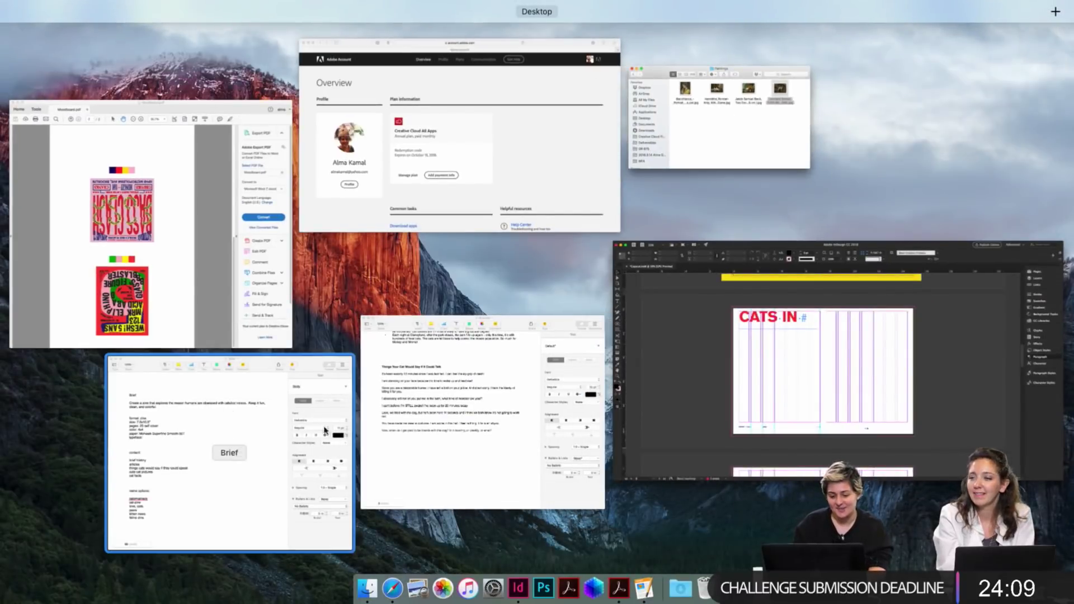
pyautogui.click(405, 425)
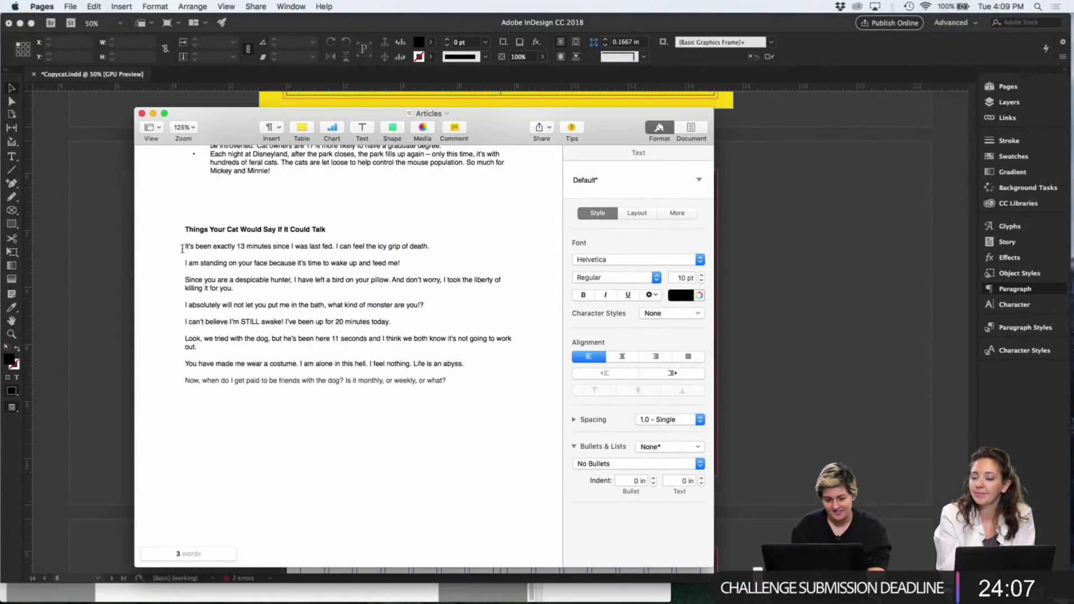
pyautogui.moveTo(185, 246); pyautogui.dragTo(443, 385)
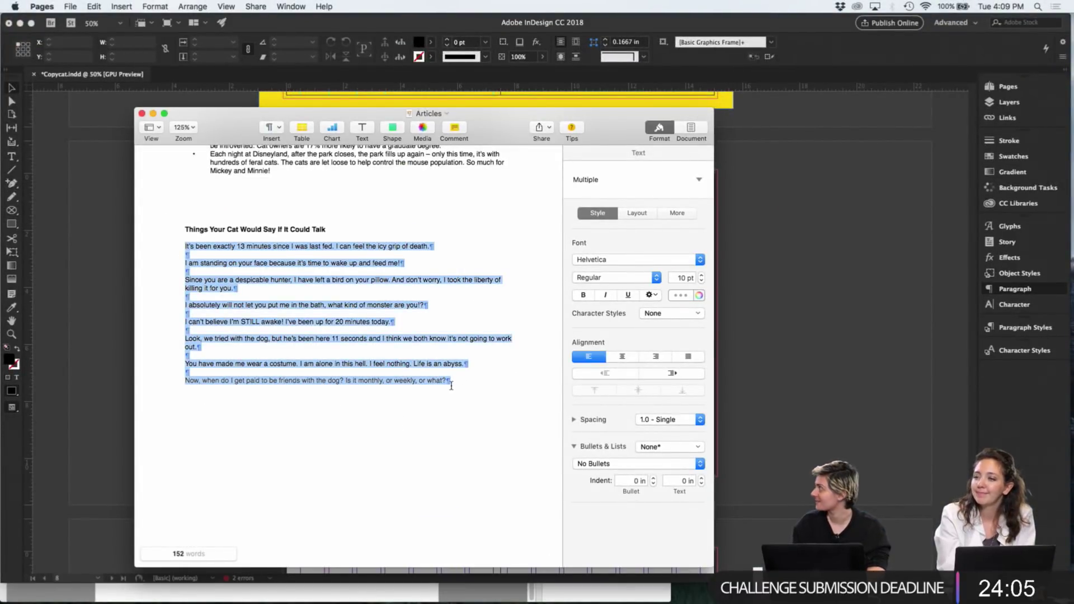
pyautogui.press('super+Tab')
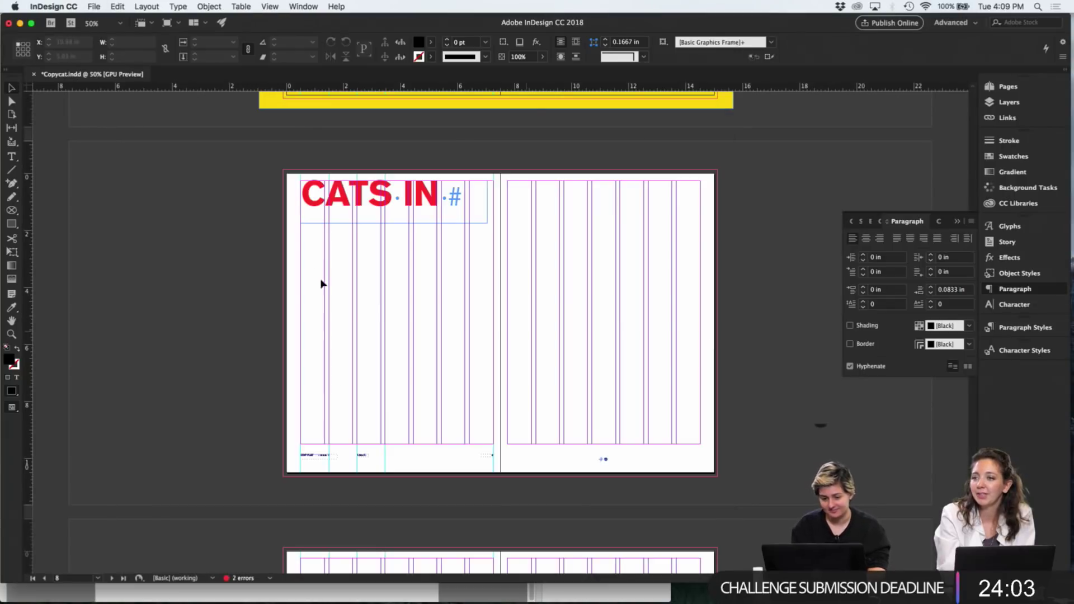
# Replace the duplicated "CATS IN" text with the copied cat quotes, starting with "It's been", and select its frame
pyautogui.doubleClick(385, 198)
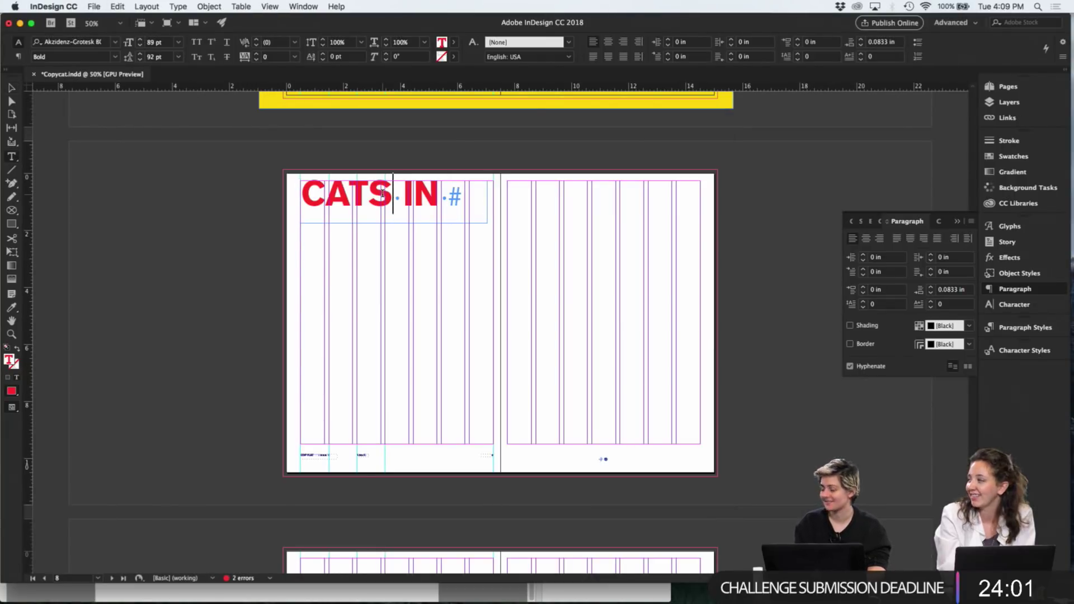
pyautogui.press('super+a')
pyautogui.press('super+v')
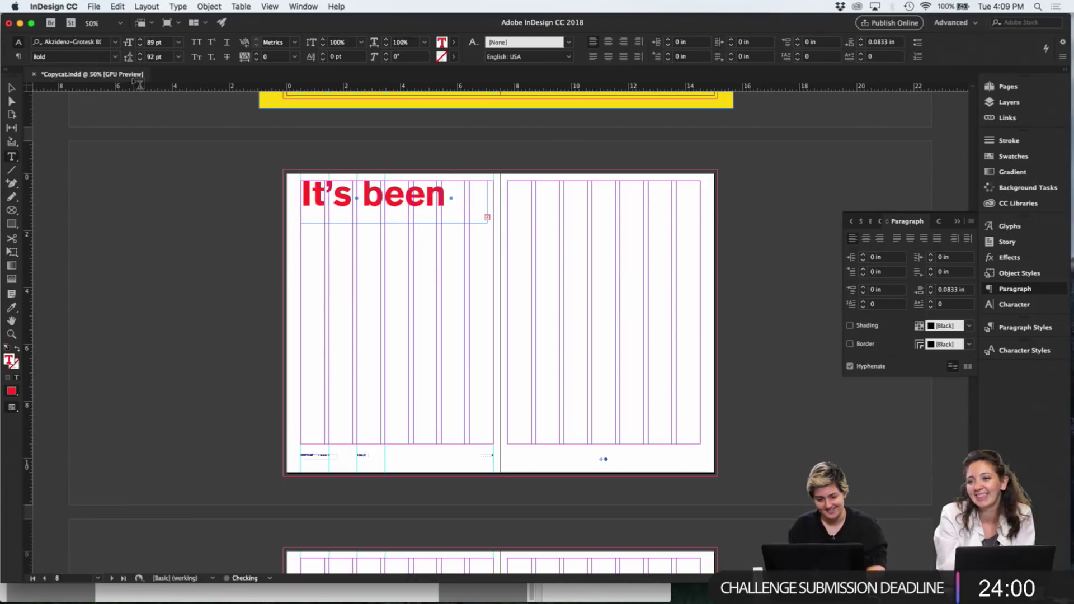
pyautogui.click(13, 89)
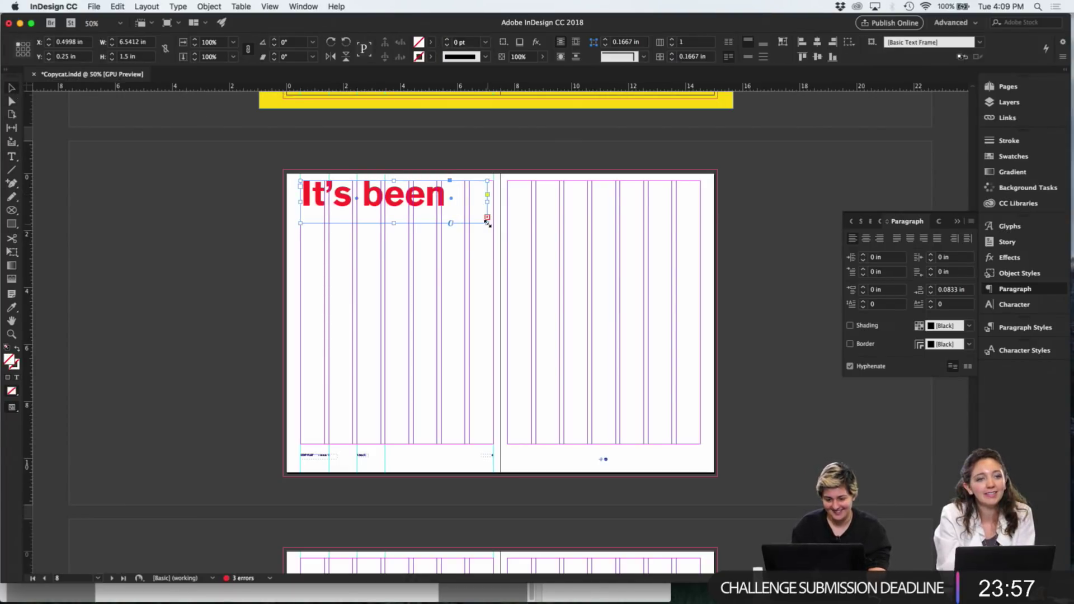
# Enlarge the cat-quote frame on the left page to 6.7502 in wide and 9.16 in high
pyautogui.moveTo(487, 223); pyautogui.dragTo(494, 383)
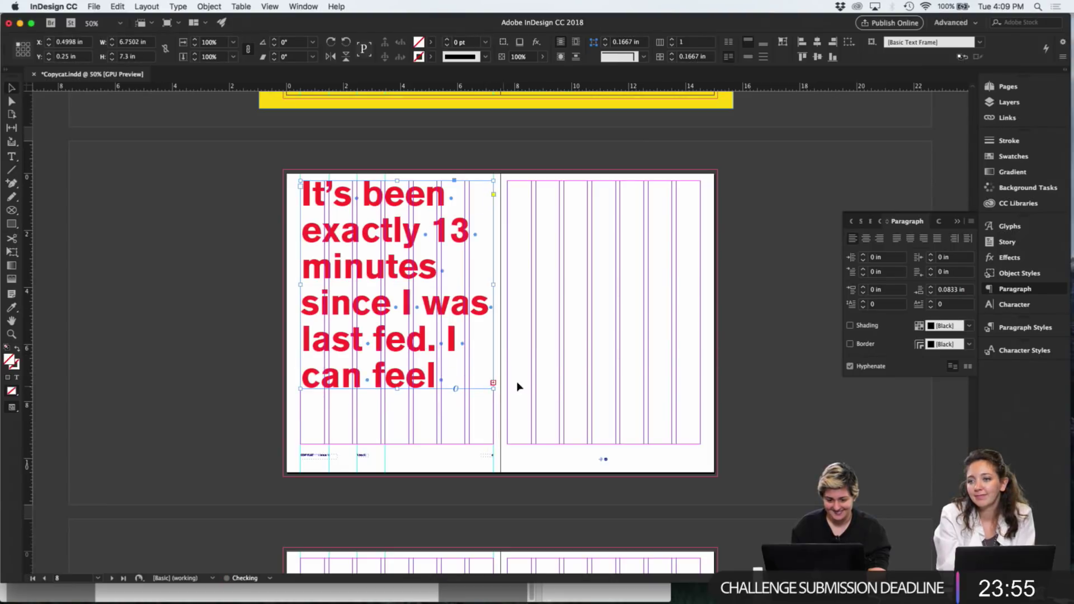
pyautogui.click(549, 377)
pyautogui.press('w')
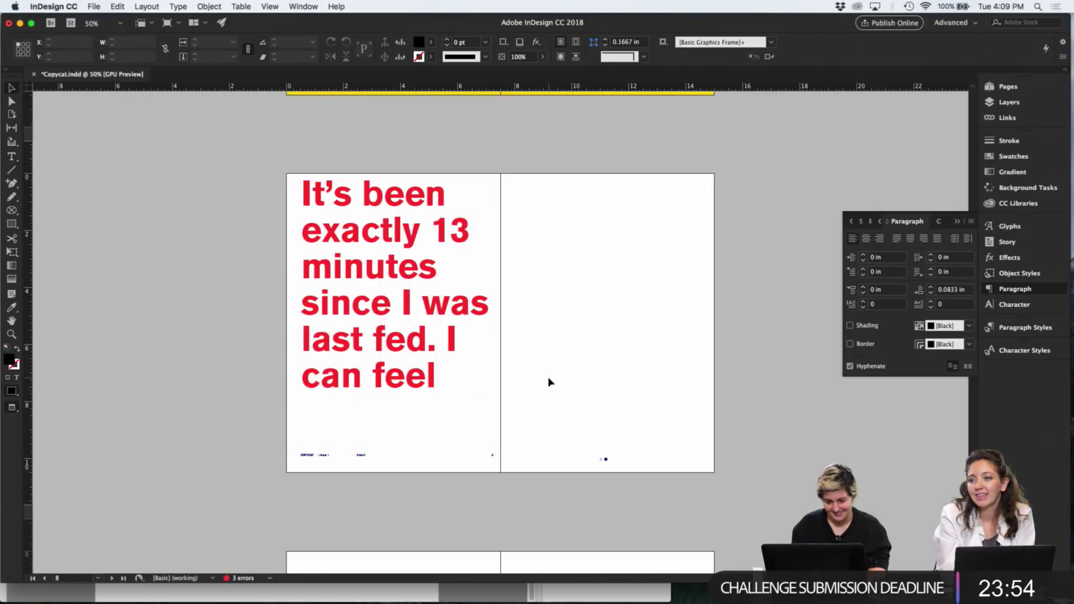
pyautogui.click(454, 359)
pyautogui.moveTo(397, 390); pyautogui.dragTo(396, 442)
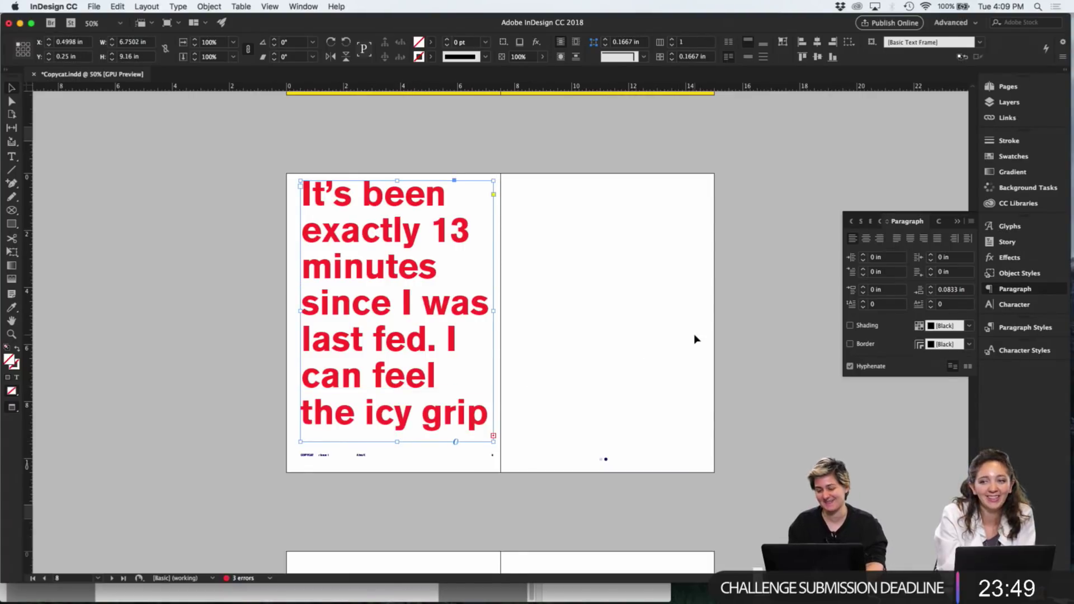
# Set the quote text to a 55 pt font size with 55 pt leading
pyautogui.press('super+t')
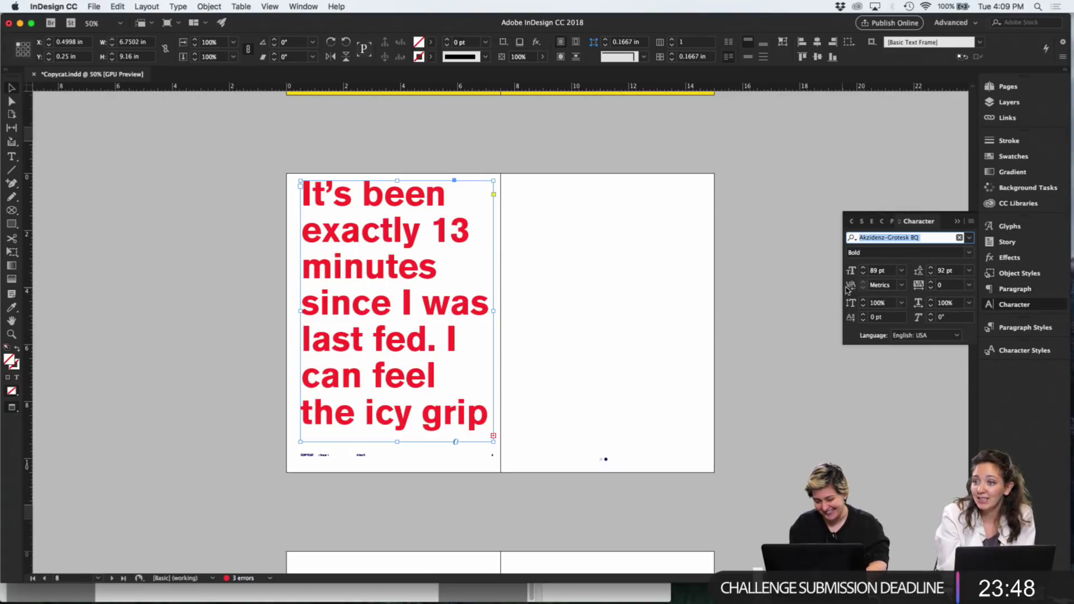
pyautogui.click(873, 270)
pyautogui.press('Return')
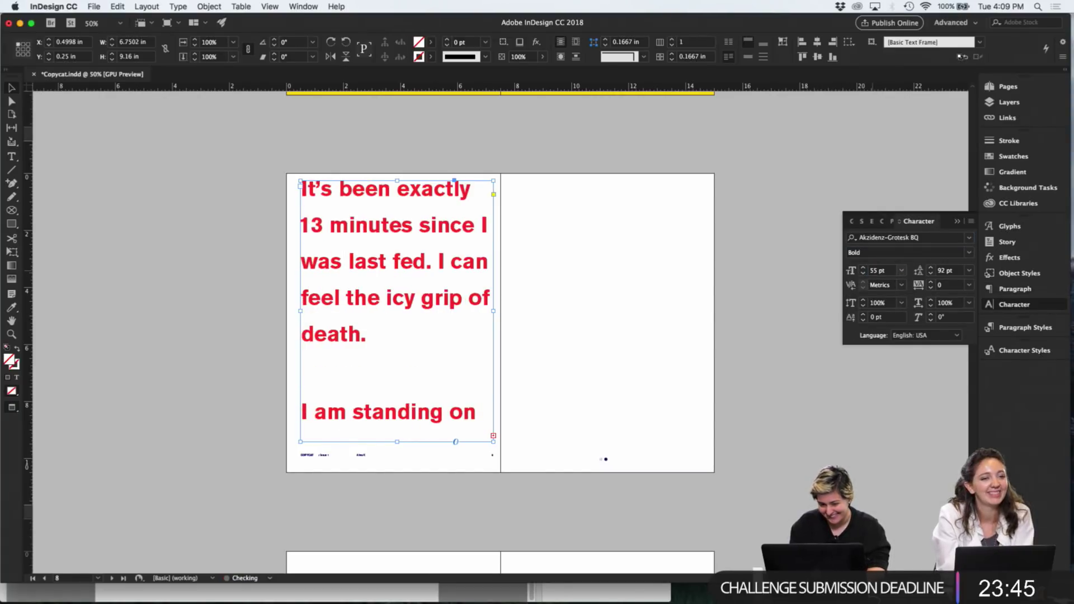
pyautogui.click(943, 270)
pyautogui.write('55')
pyautogui.press('Return')
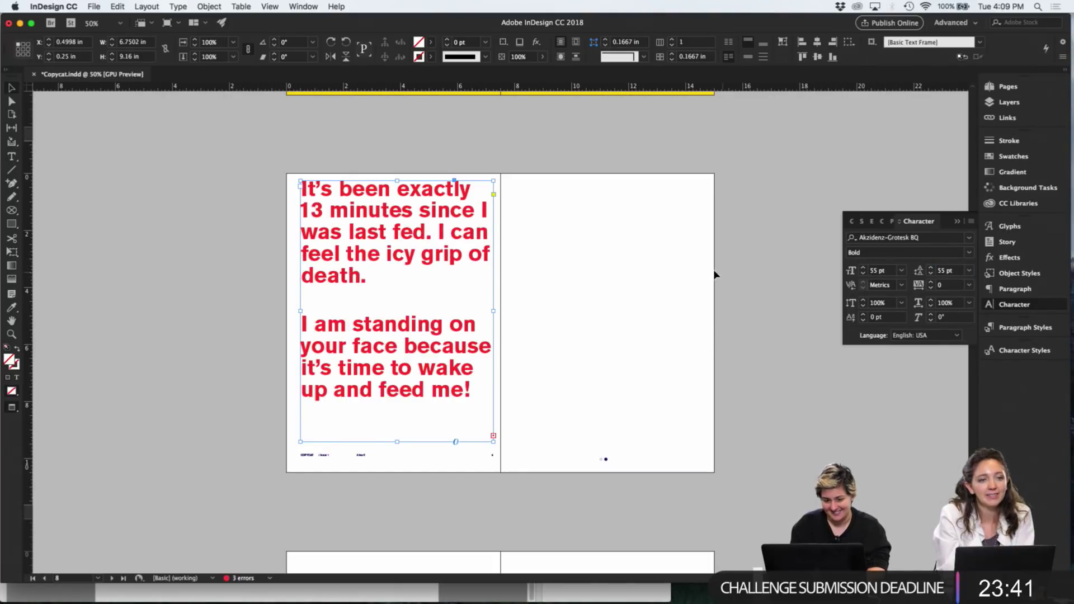
pyautogui.click(657, 305)
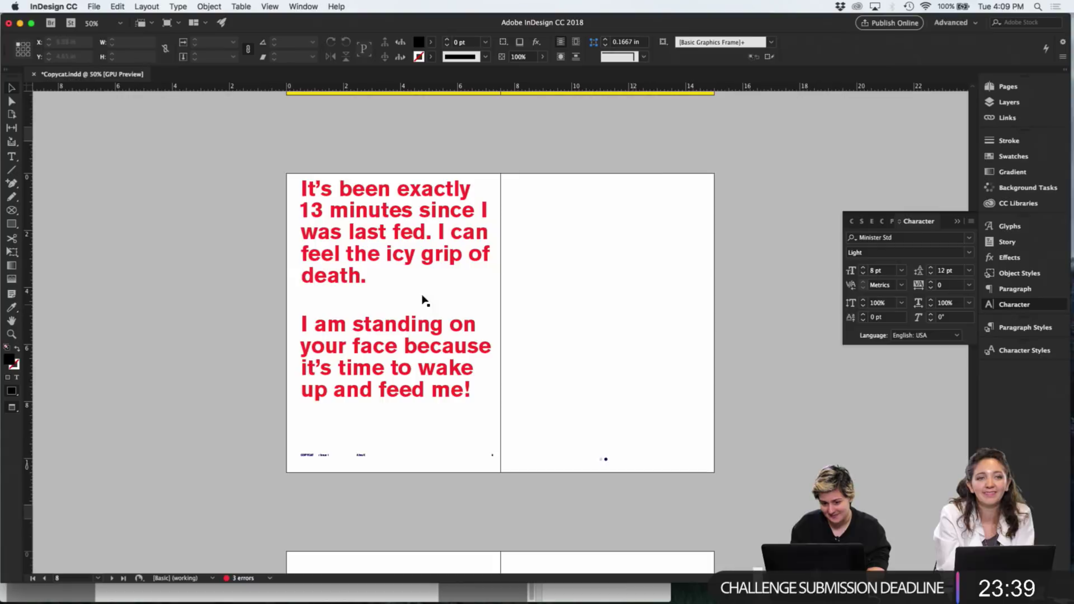
# Change the quote text's font style to Akzidenz-Grotesk BQ Regular
pyautogui.click(424, 301)
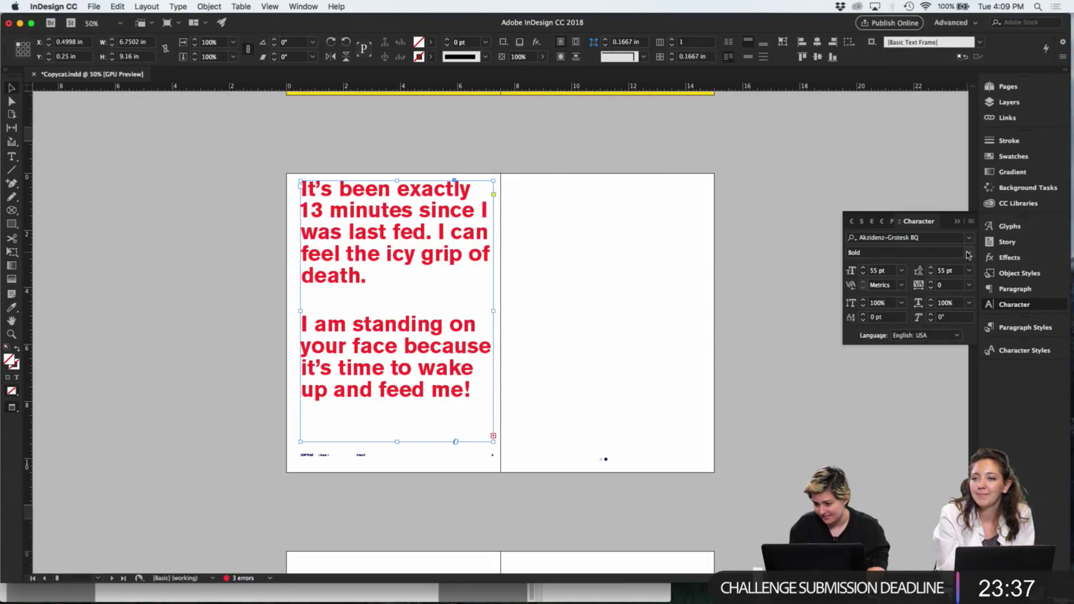
pyautogui.click(968, 254)
pyautogui.click(871, 277)
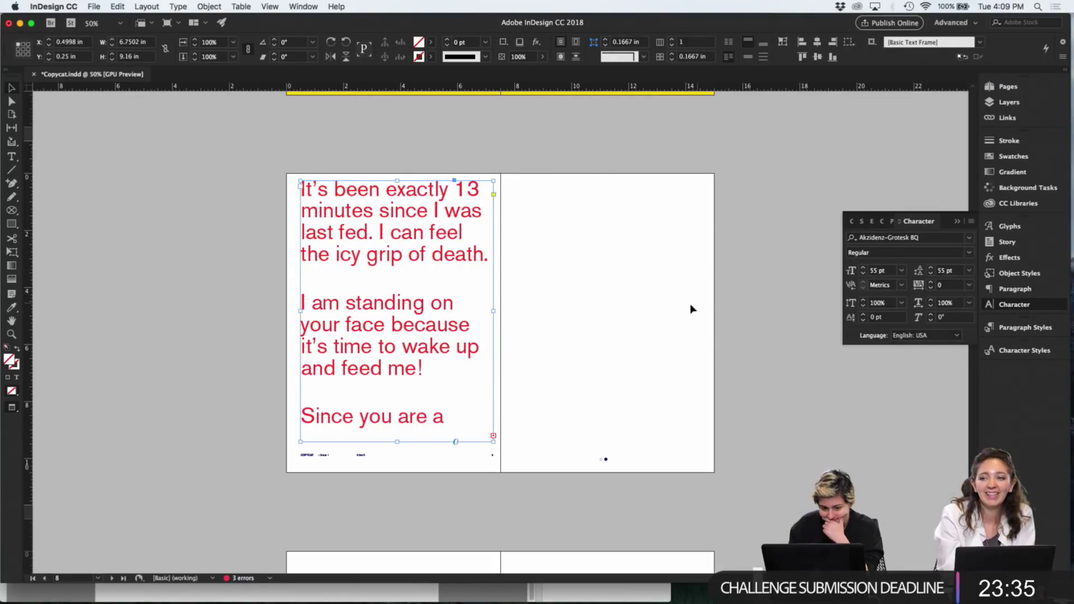
pyautogui.click(670, 316)
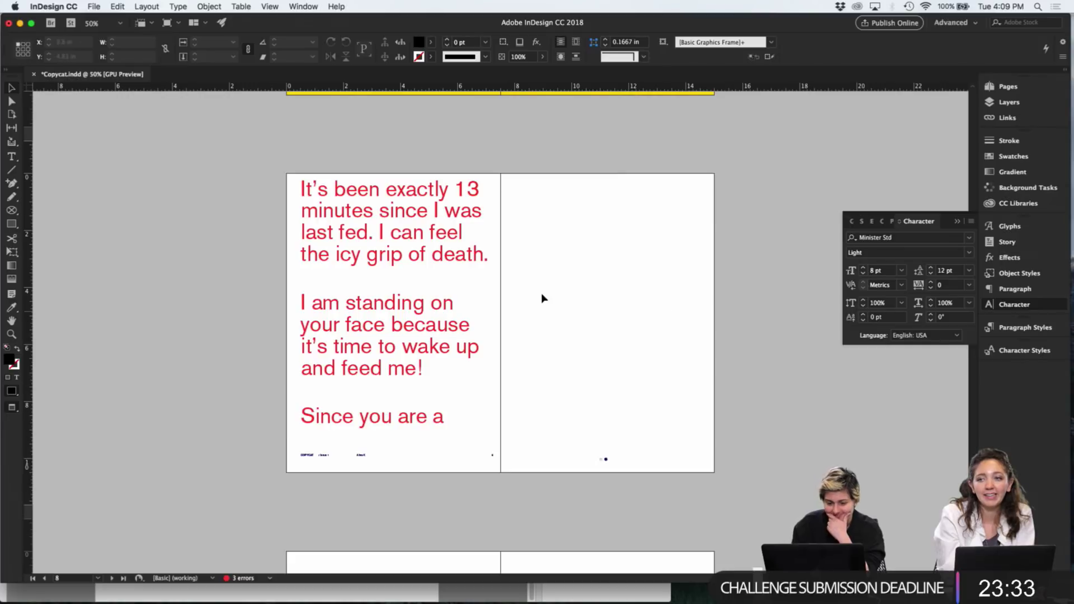
# Duplicate the quote frame onto the right page at X 7.7499 in, Y 0.25 in, and delete the copy's text
pyautogui.click(461, 336)
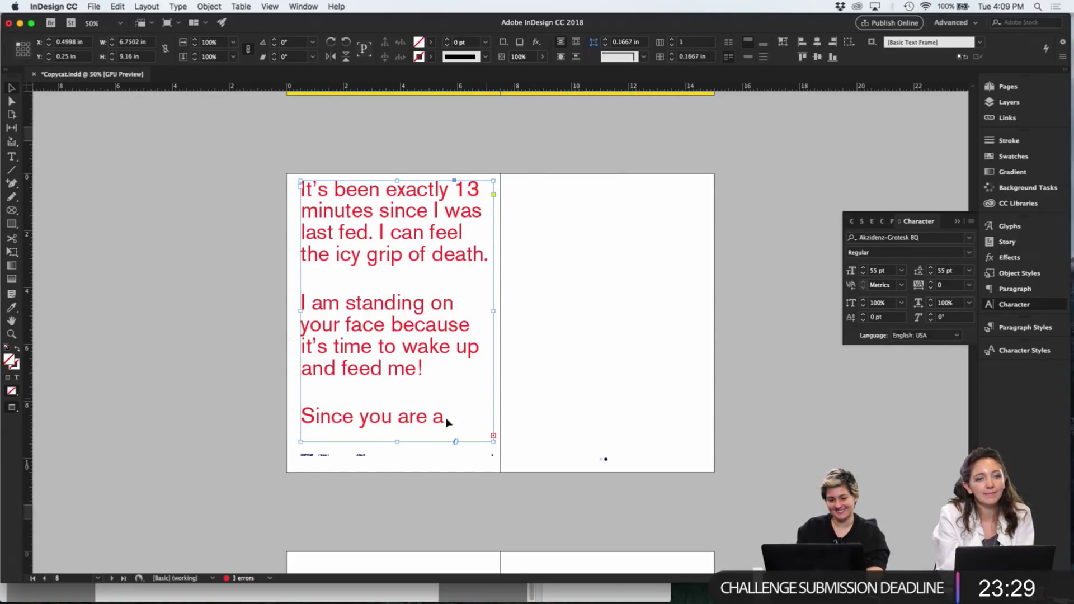
pyautogui.press('w')
pyautogui.moveTo(417, 360); pyautogui.dragTo(625, 370)
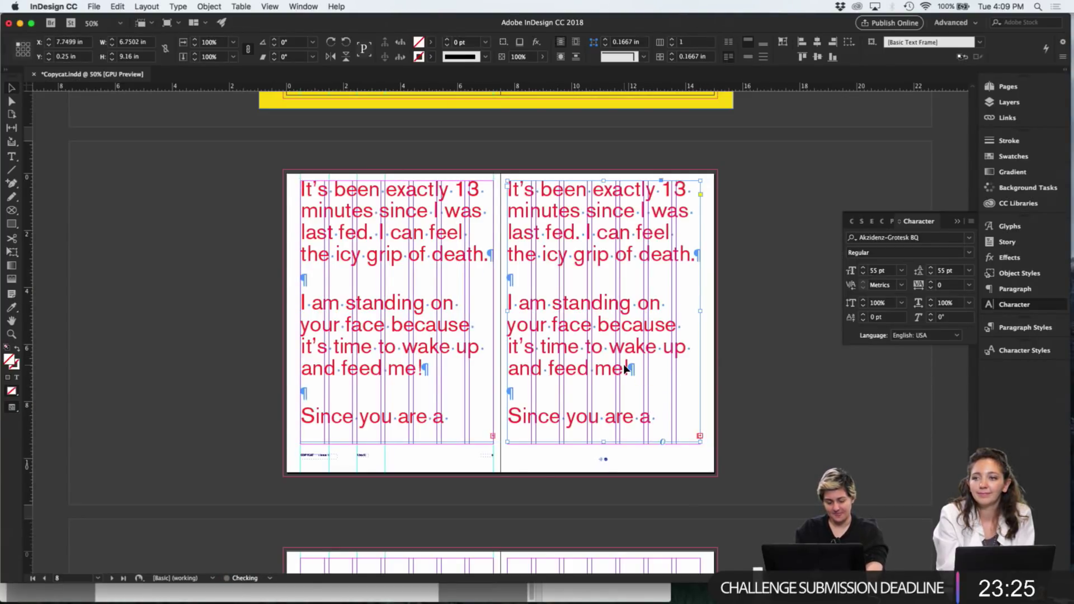
pyautogui.press('Delete')
pyautogui.press('t')
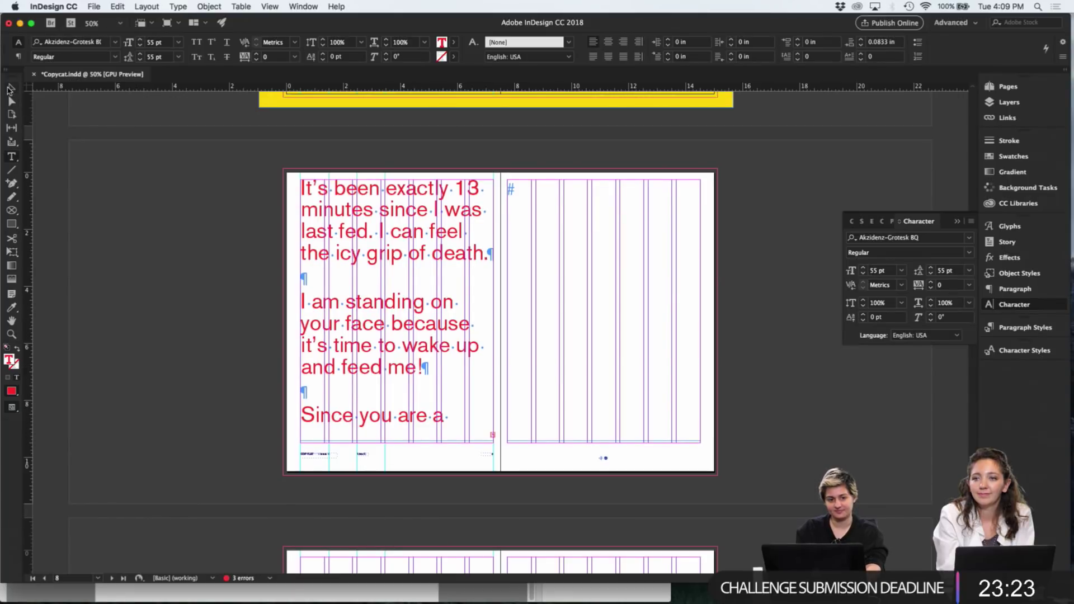
pyautogui.press('Escape')
# Thread the left page's overset quote text into the empty frame on the right page and preview the spread
pyautogui.click(343, 370)
pyautogui.click(493, 436)
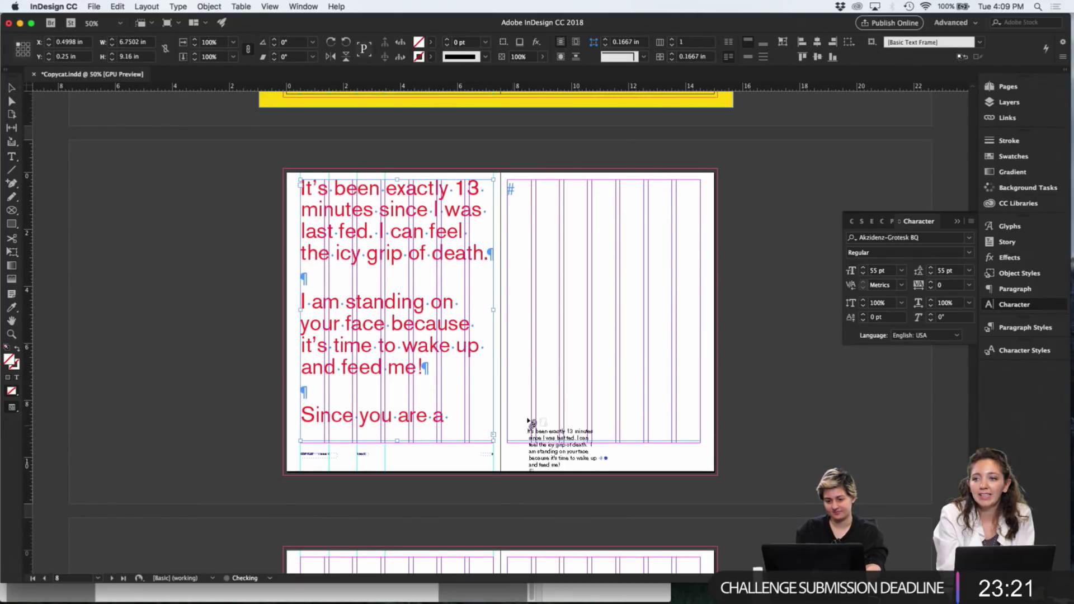
pyautogui.click(582, 394)
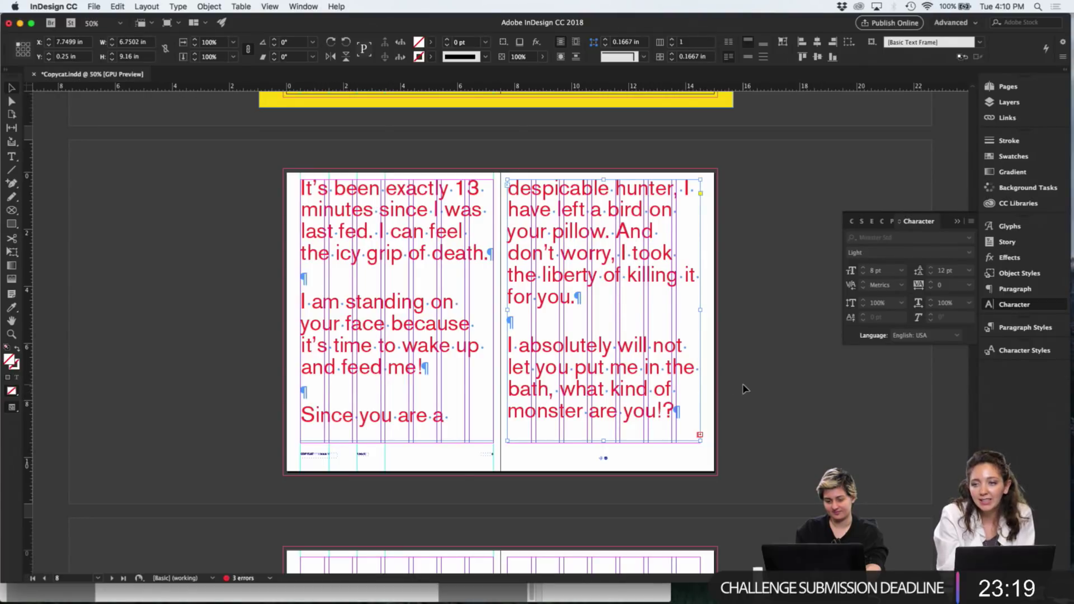
pyautogui.click(744, 389)
pyautogui.press('w')
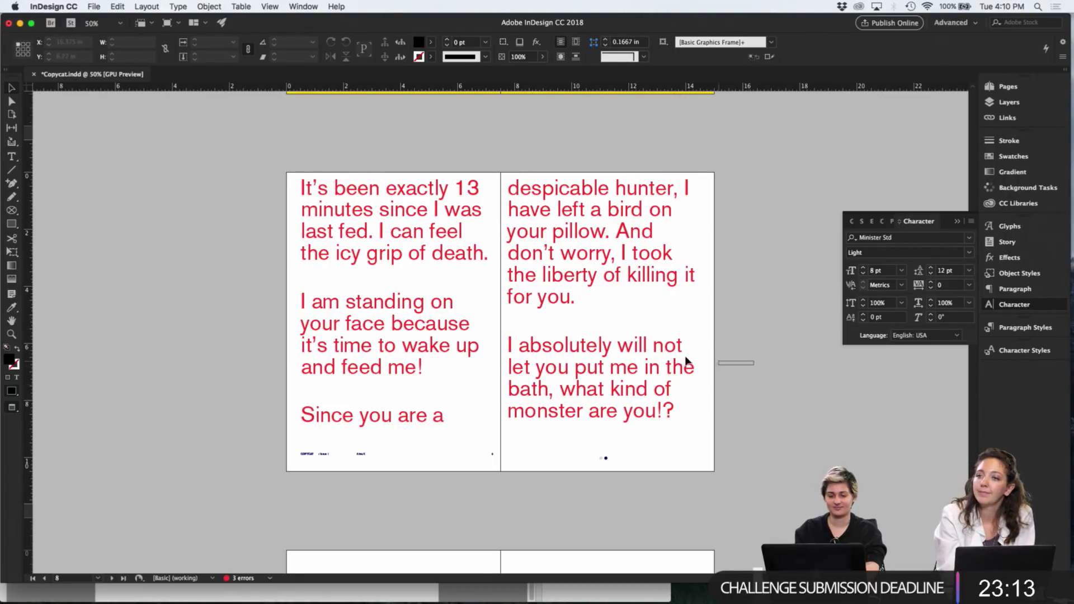
# Reduce all the threaded quote text on both pages to 46 pt with 50 pt leading
pyautogui.moveTo(687, 362); pyautogui.dragTo(386, 343)
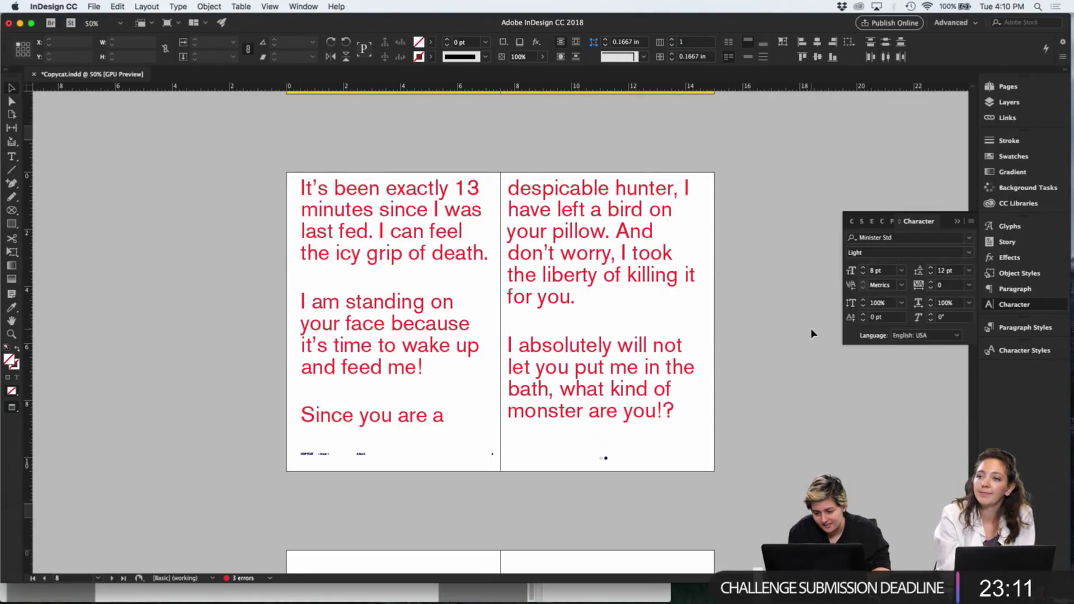
pyautogui.doubleClick(570, 331)
pyautogui.press('super+a')
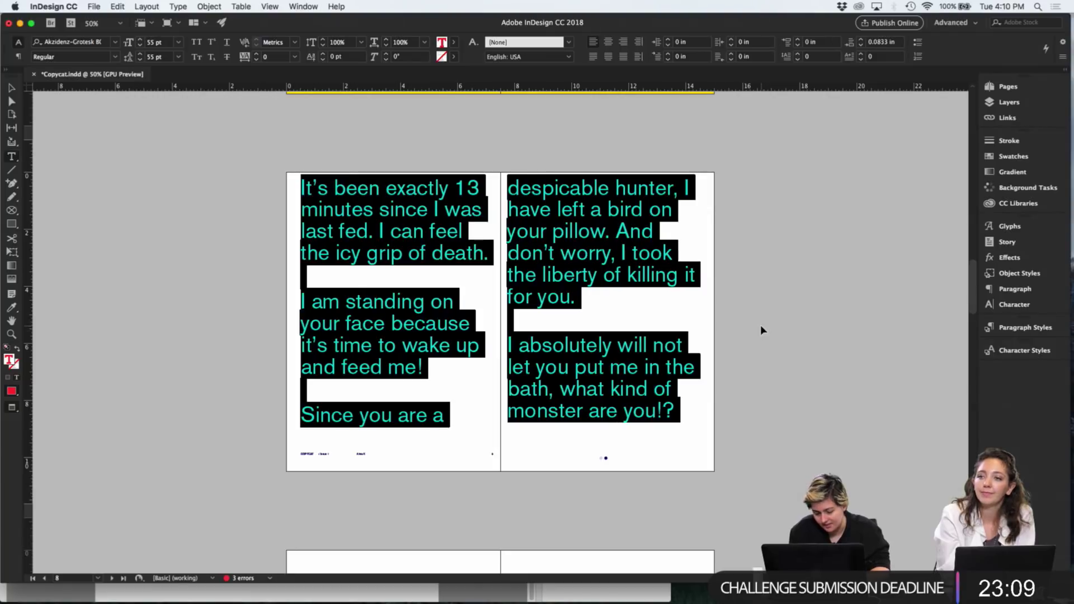
pyautogui.press('super+t')
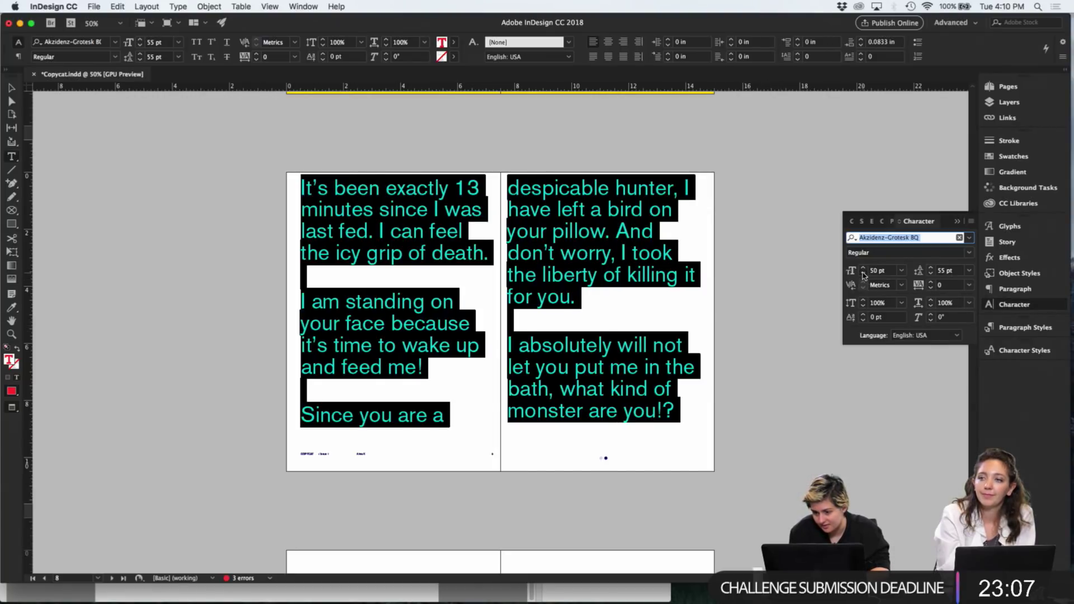
pyautogui.click(863, 274)
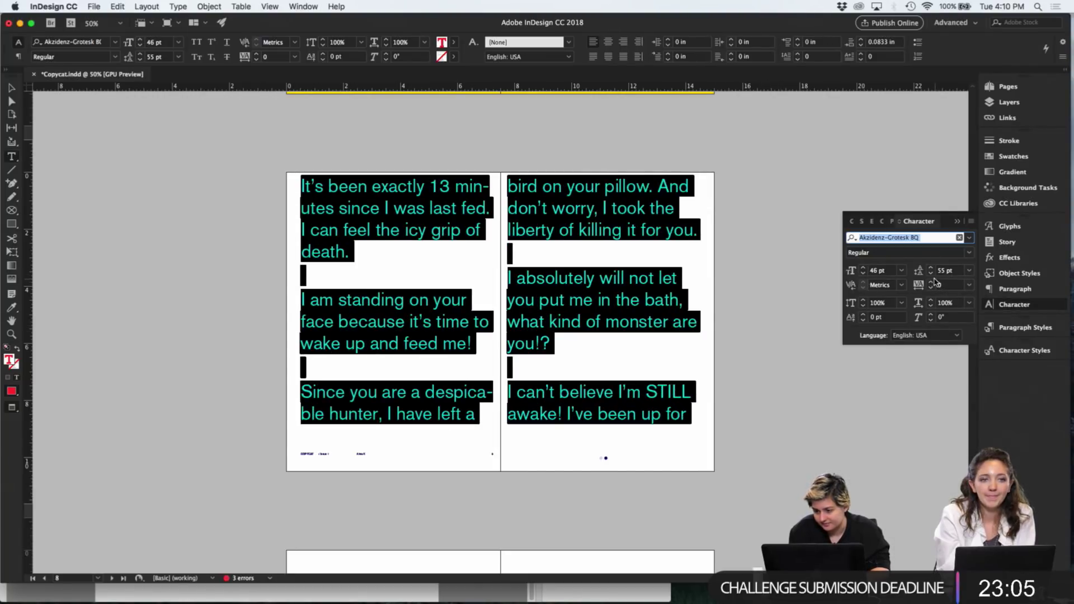
pyautogui.click(931, 274)
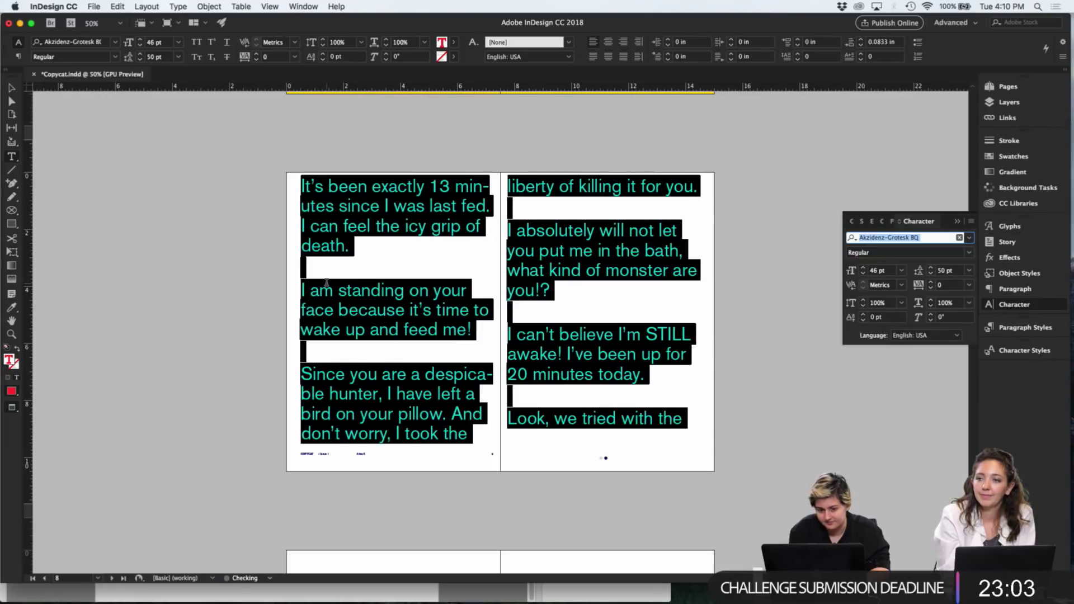
pyautogui.press('Escape')
pyautogui.click(149, 273)
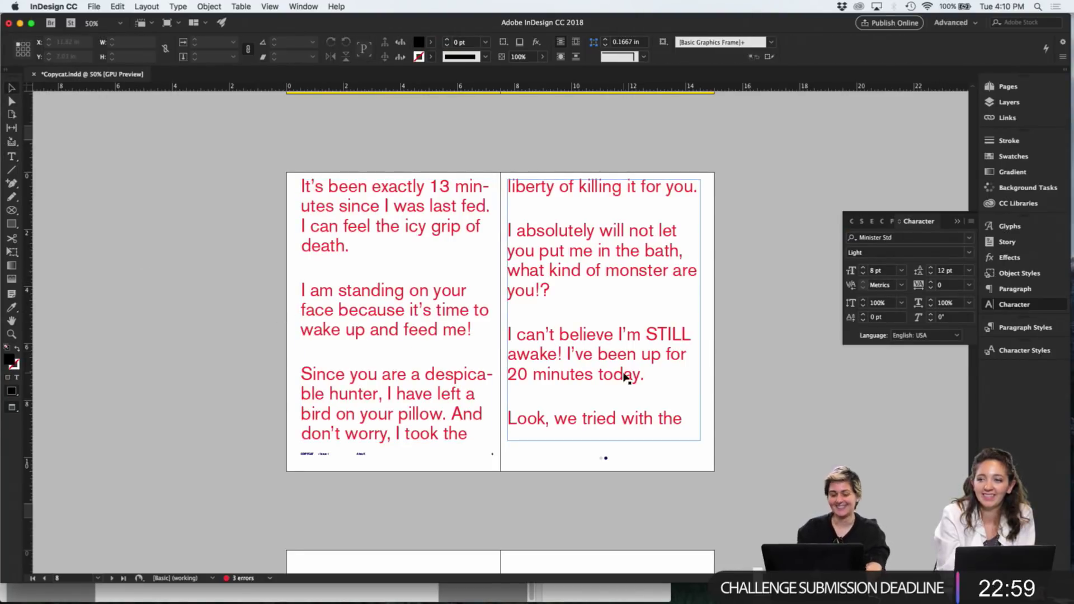
# Shorten the right page's quote frame to 8.125 in high and the left page's to 6.75 in high
pyautogui.click(629, 377)
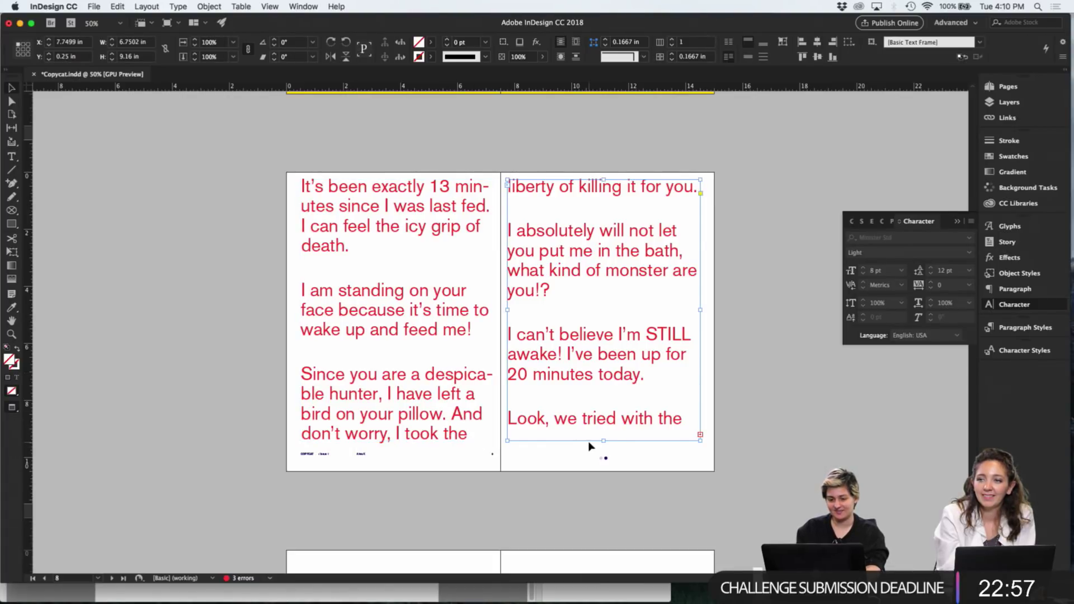
pyautogui.moveTo(604, 443); pyautogui.dragTo(559, 412)
pyautogui.click(419, 417)
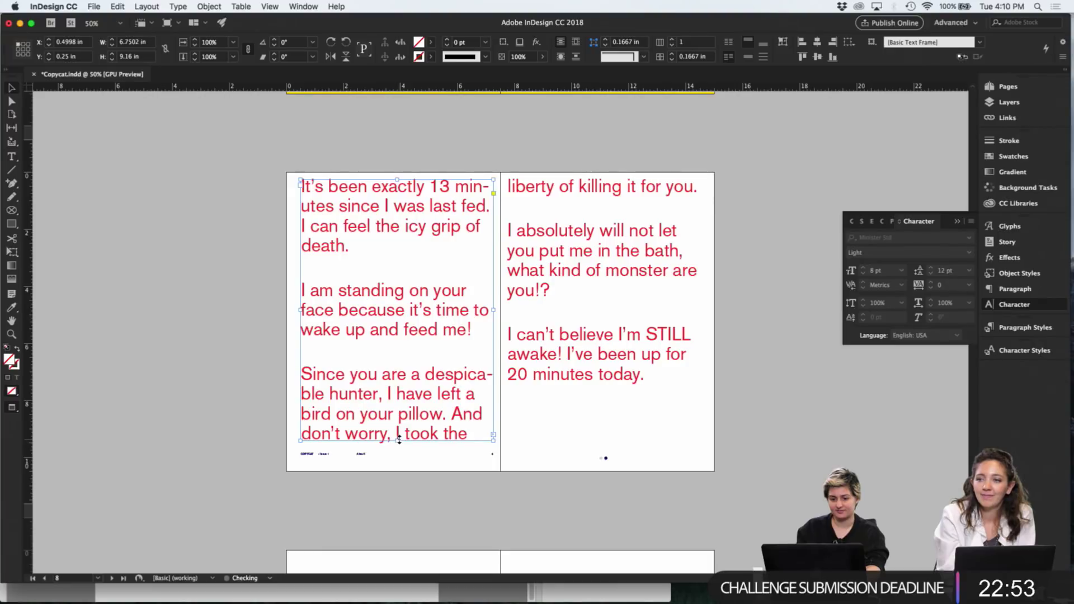
pyautogui.moveTo(399, 440); pyautogui.dragTo(396, 372)
pyautogui.click(607, 348)
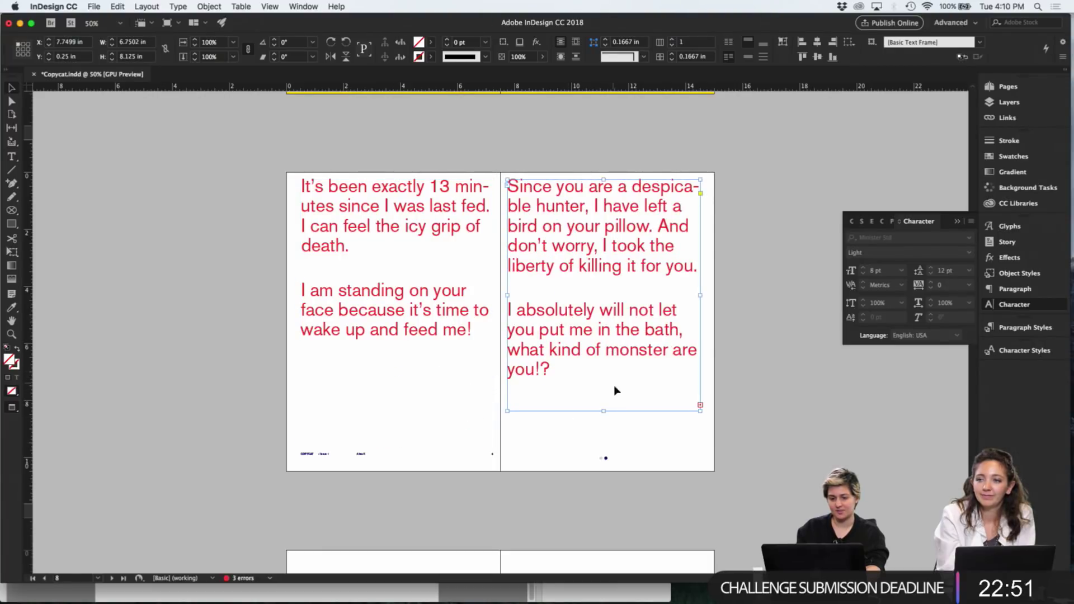
# Try extending the right page's quote frame to 10.04 in high, and undo the resizing
pyautogui.moveTo(601, 413); pyautogui.dragTo(606, 466)
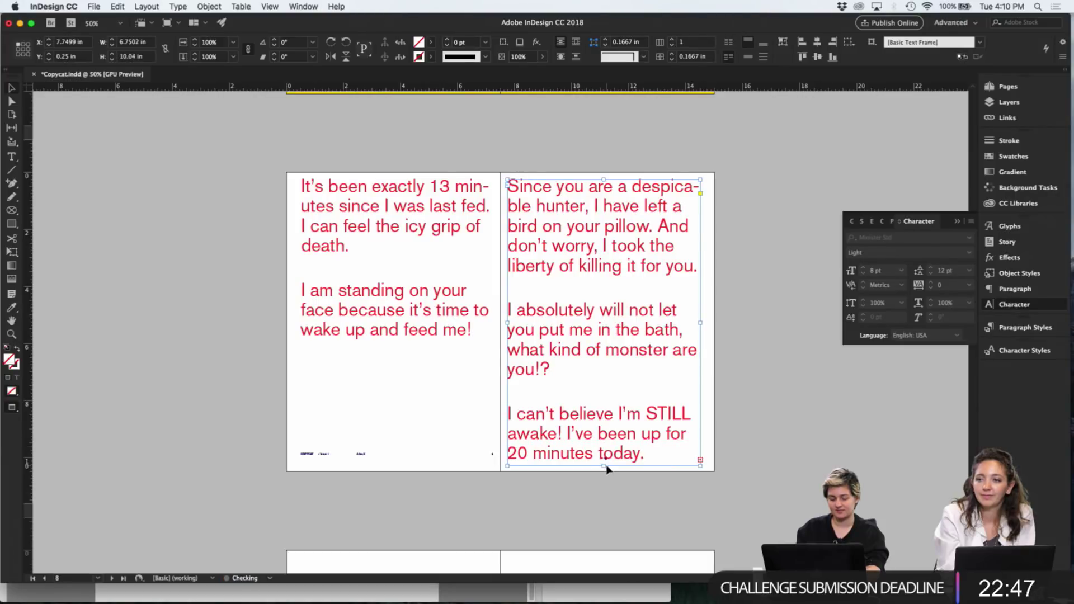
pyautogui.click(800, 454)
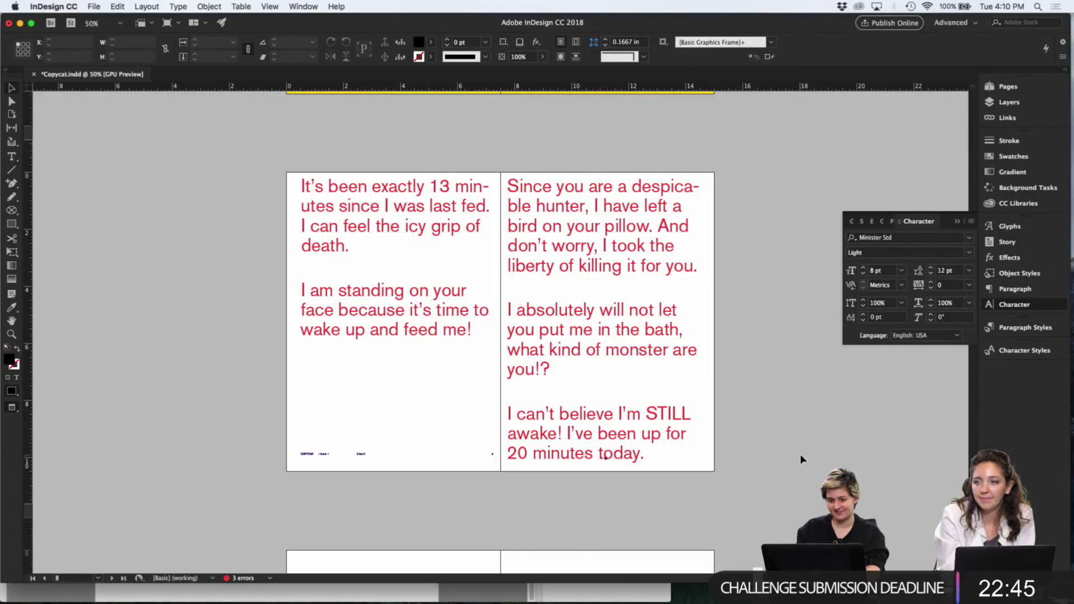
pyautogui.press('super+z')
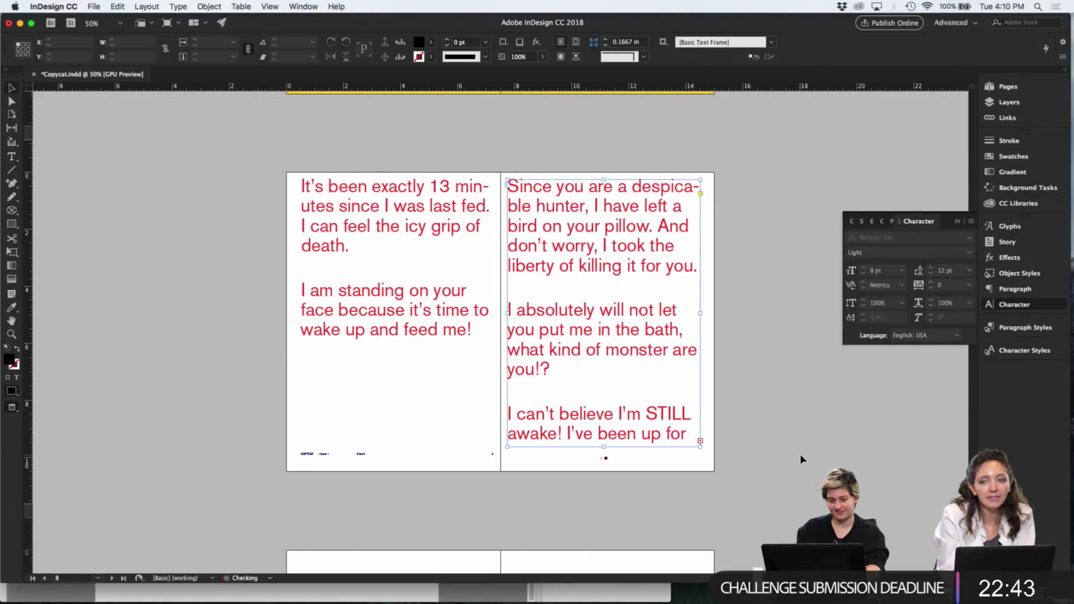
pyautogui.click(800, 455)
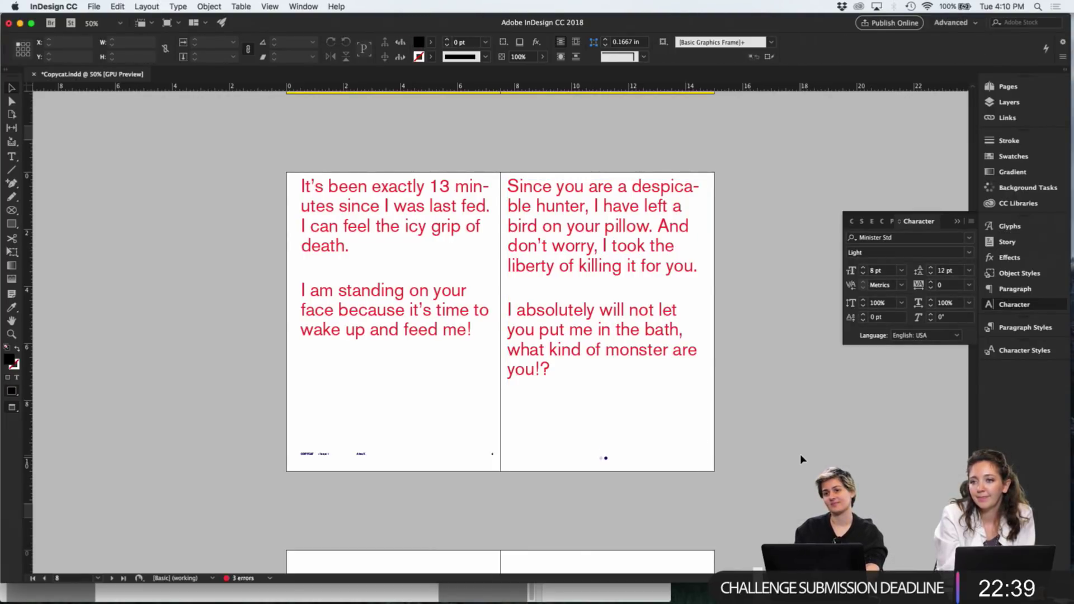
# Copy both quote frames and paste them in place on the next blank spread
pyautogui.moveTo(240, 228); pyautogui.dragTo(688, 358)
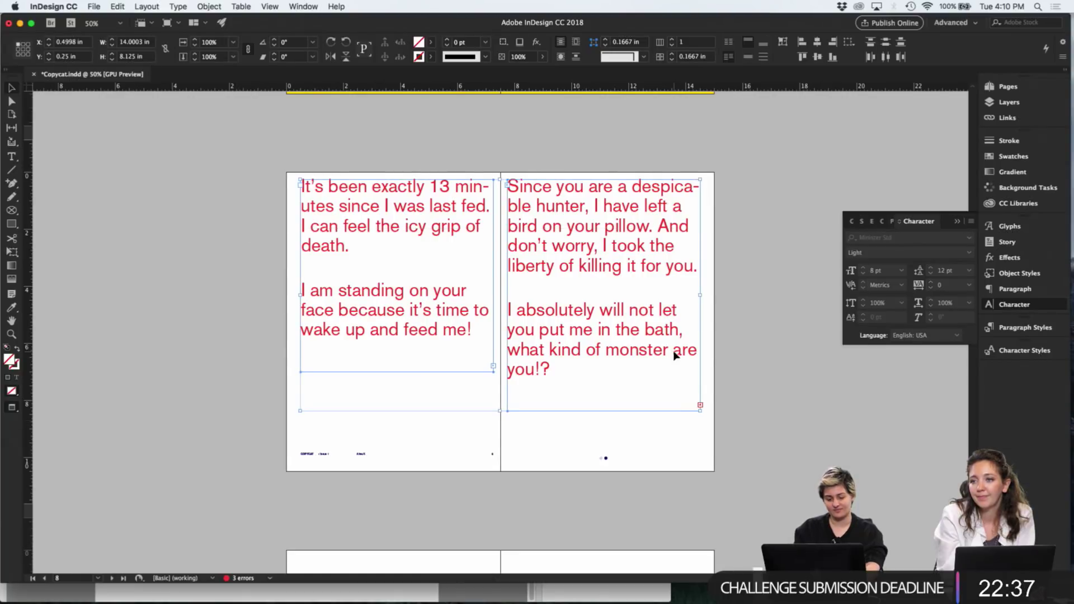
pyautogui.scroll(-3, 677, 353)
pyautogui.scroll(-2, 674, 356)
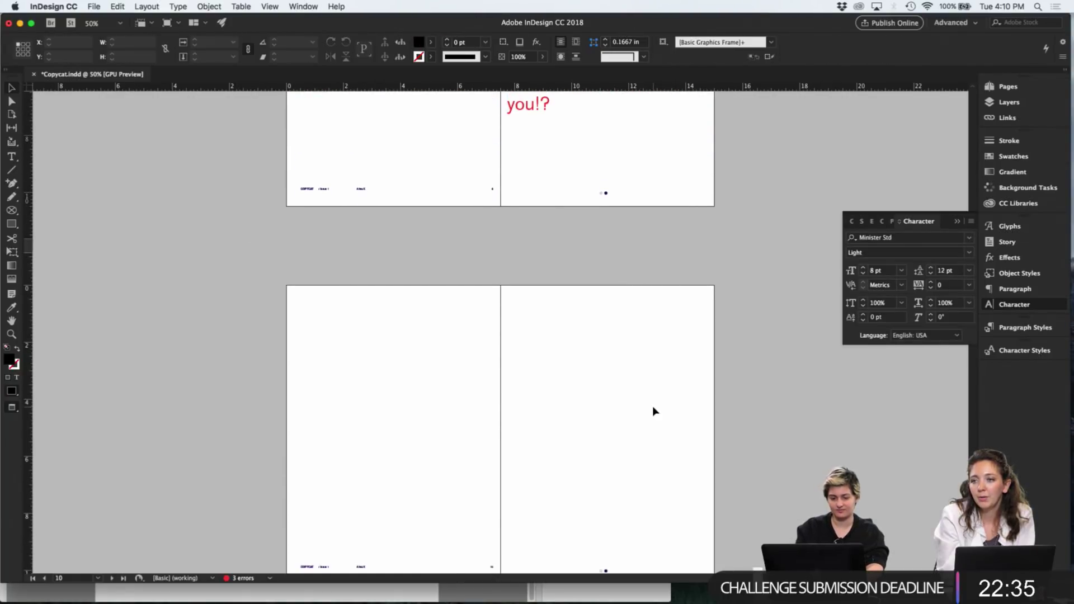
pyautogui.press('super+alt+shift+v')
pyautogui.press('super+minus')
pyautogui.scroll(2, 646, 351)
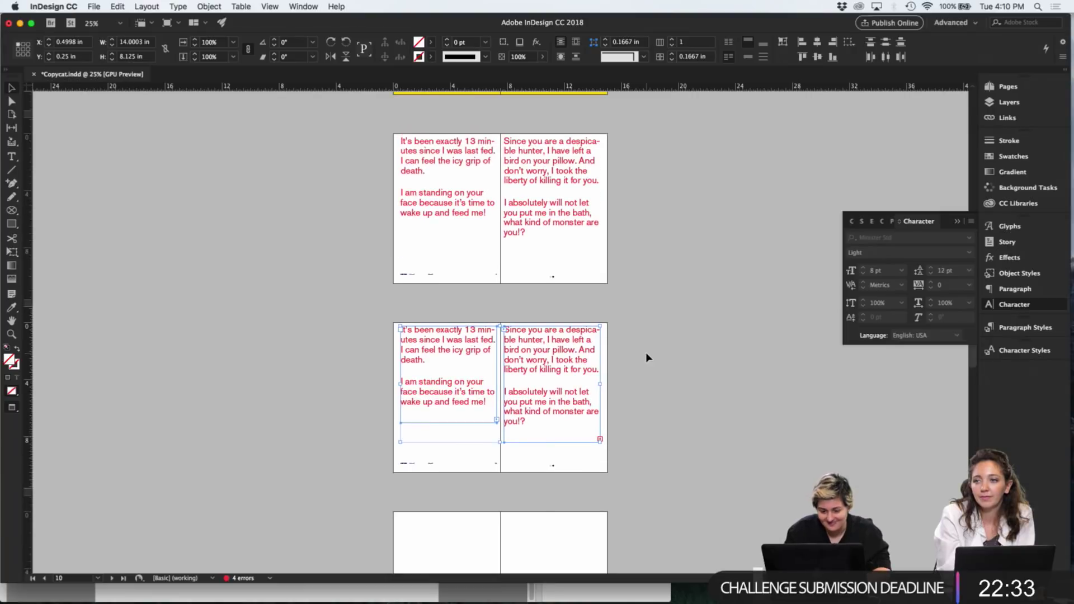
# Delete all the text inside the pasted quote frames on the second spread
pyautogui.doubleClick(565, 410)
pyautogui.press('super+a')
pyautogui.press('BackSpace')
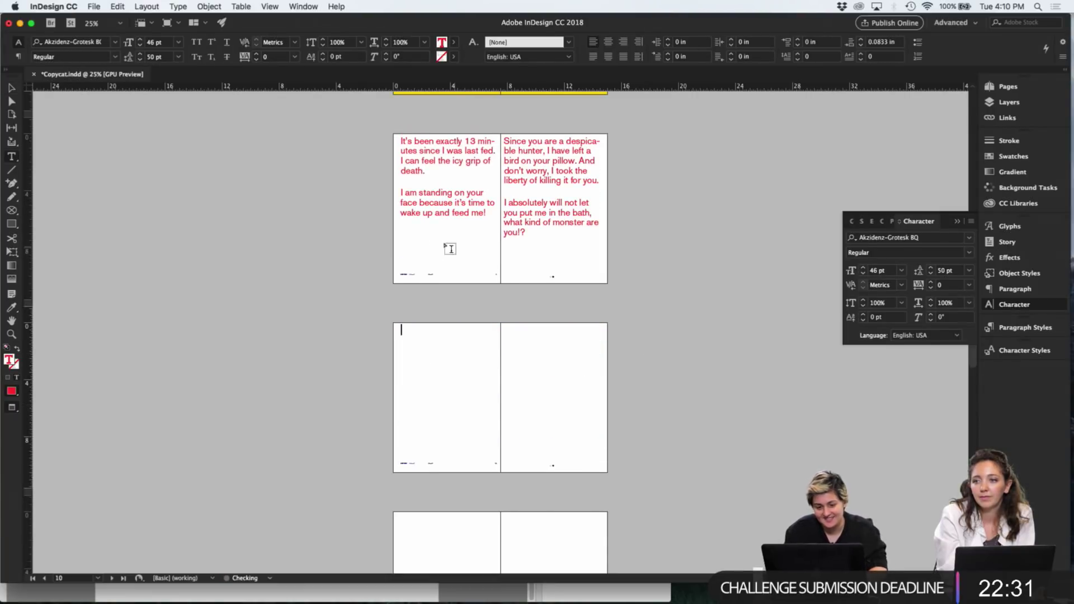
# Thread the first spread's overset quotes from its right-page frame into the empty left-page frame of the next spread
pyautogui.click(12, 88)
pyautogui.click(554, 237)
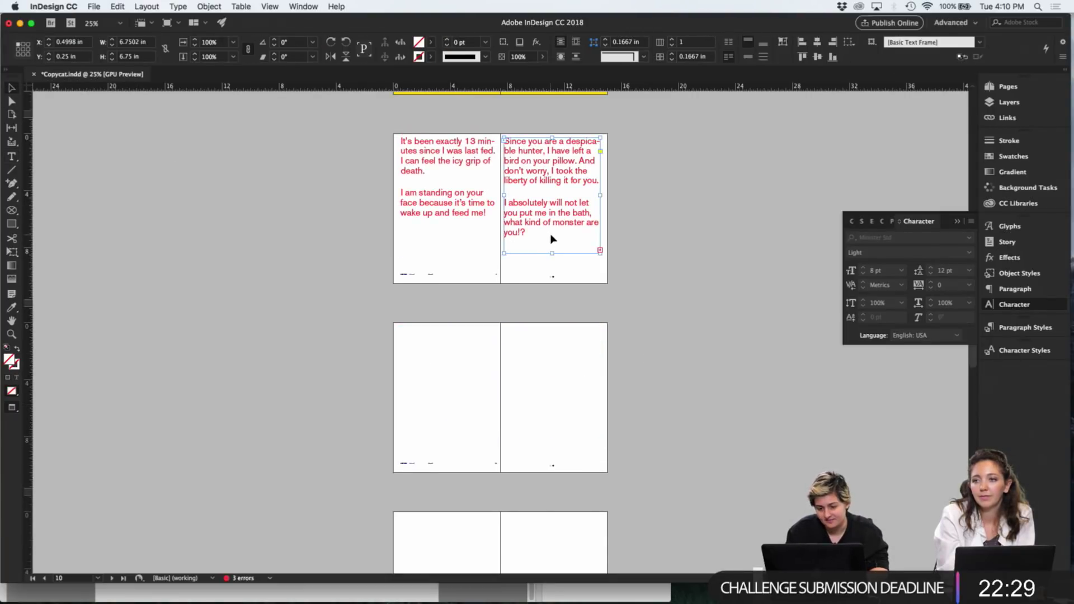
pyautogui.click(599, 251)
pyautogui.click(445, 349)
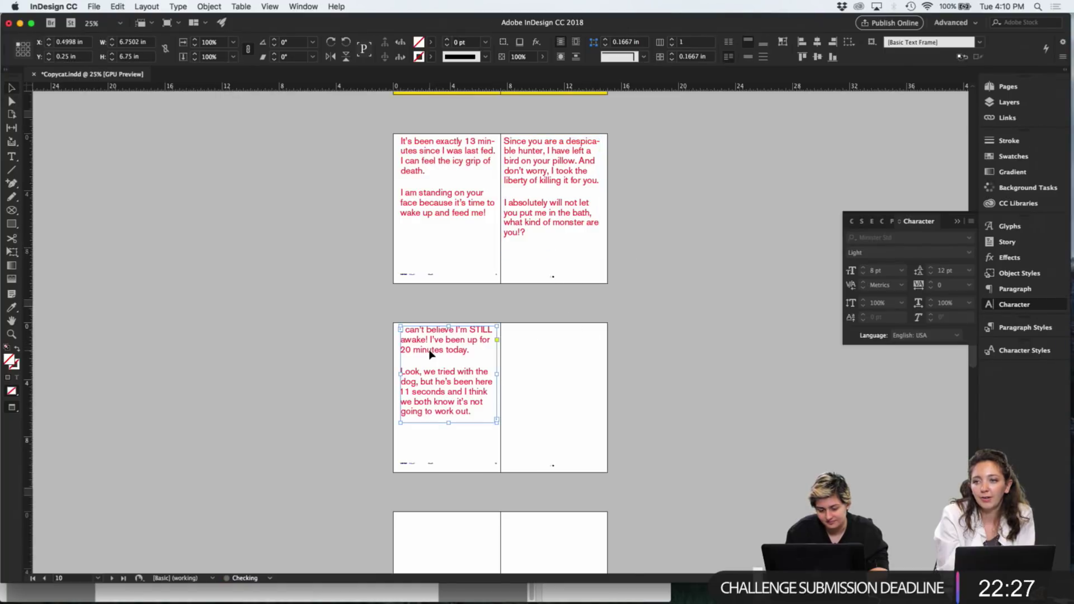
# Extend the left page's quote frame on the second quote spread down to the bottom margin and save the document
pyautogui.press('super+equal')
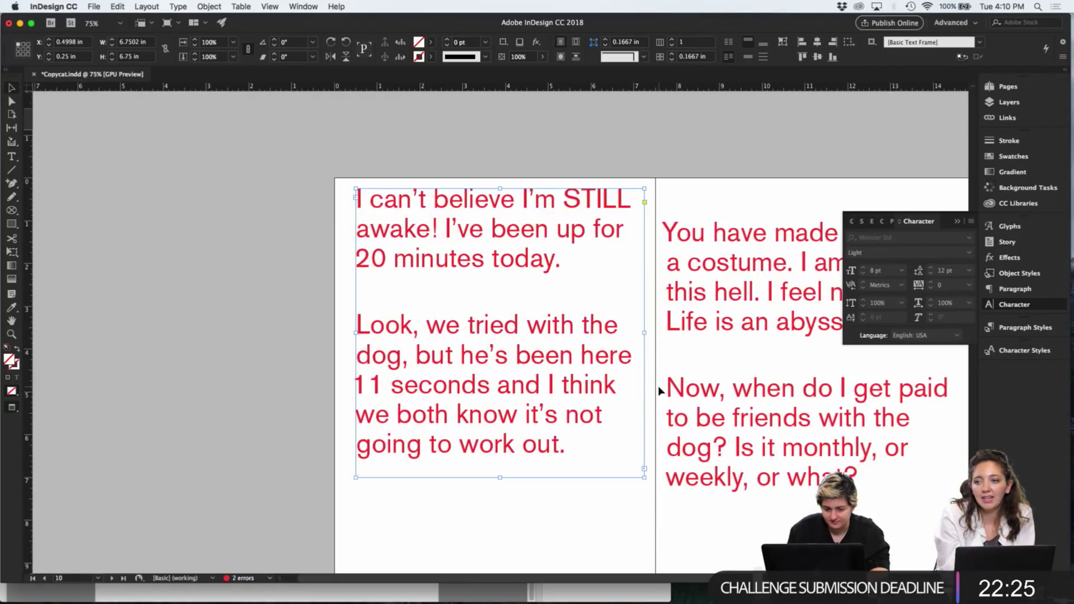
pyautogui.hscroll(3, 523, 345)
pyautogui.press('w')
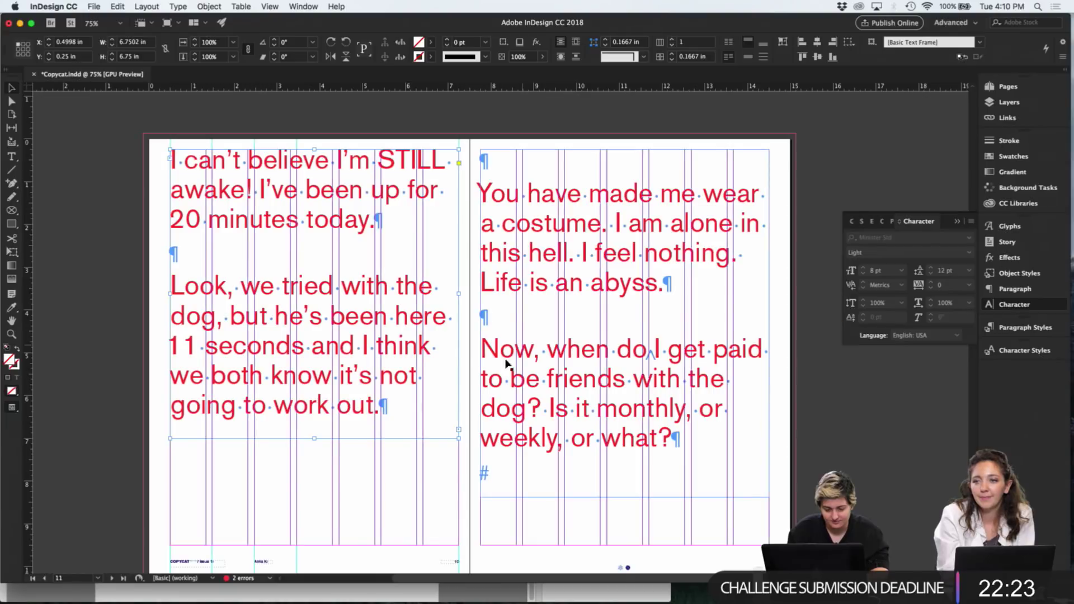
pyautogui.moveTo(314, 439); pyautogui.dragTo(315, 544)
pyautogui.press('w')
pyautogui.click(134, 435)
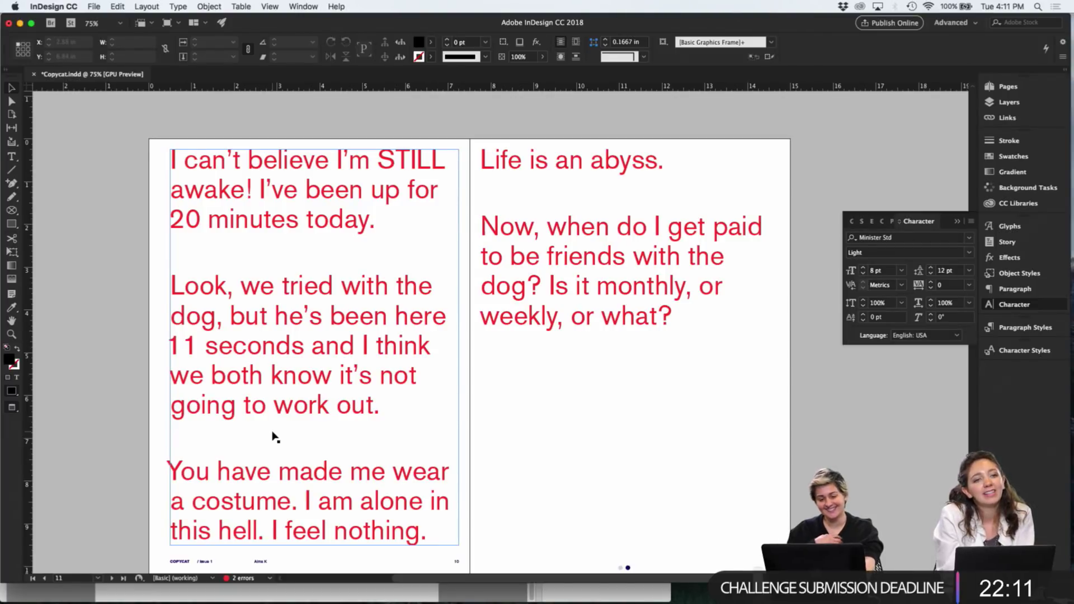
pyautogui.press('super+s')
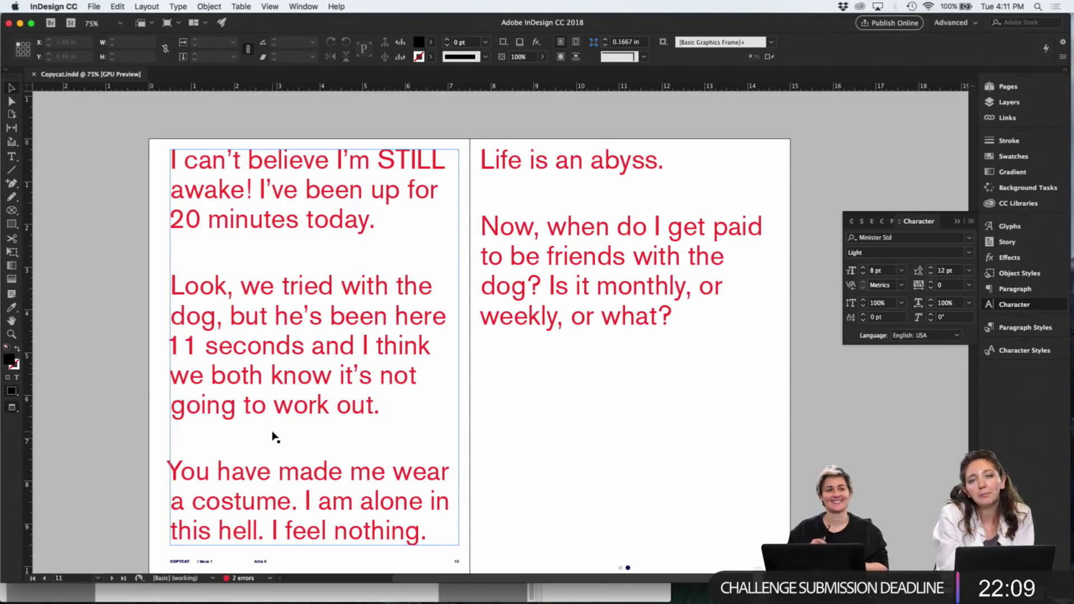
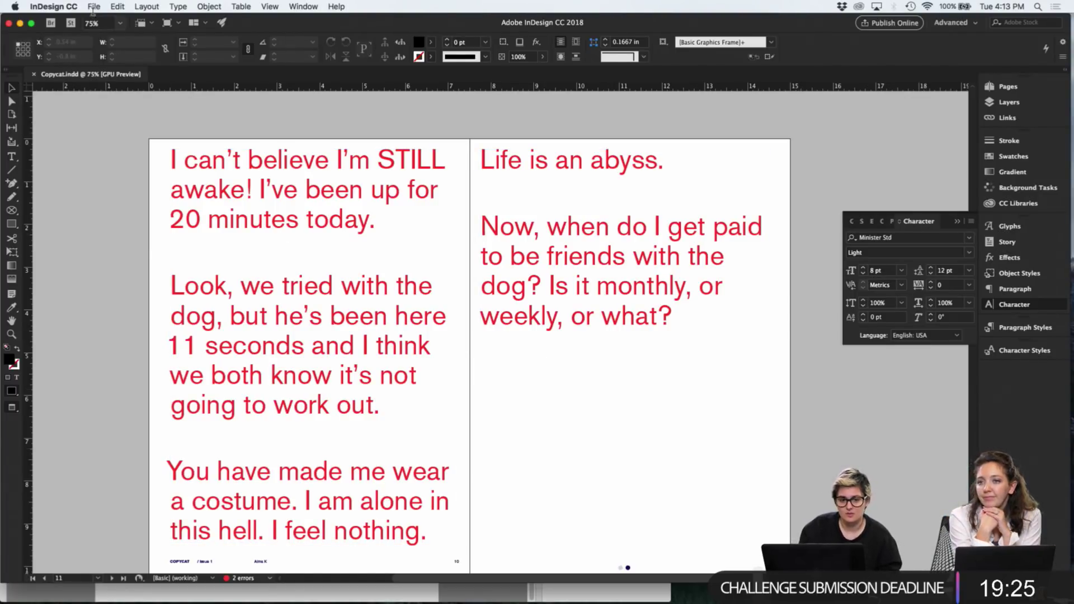
# Open the booklet print settings, set the page position to Centered, review the marks and bleed options, and accept the settings
pyautogui.click(93, 7)
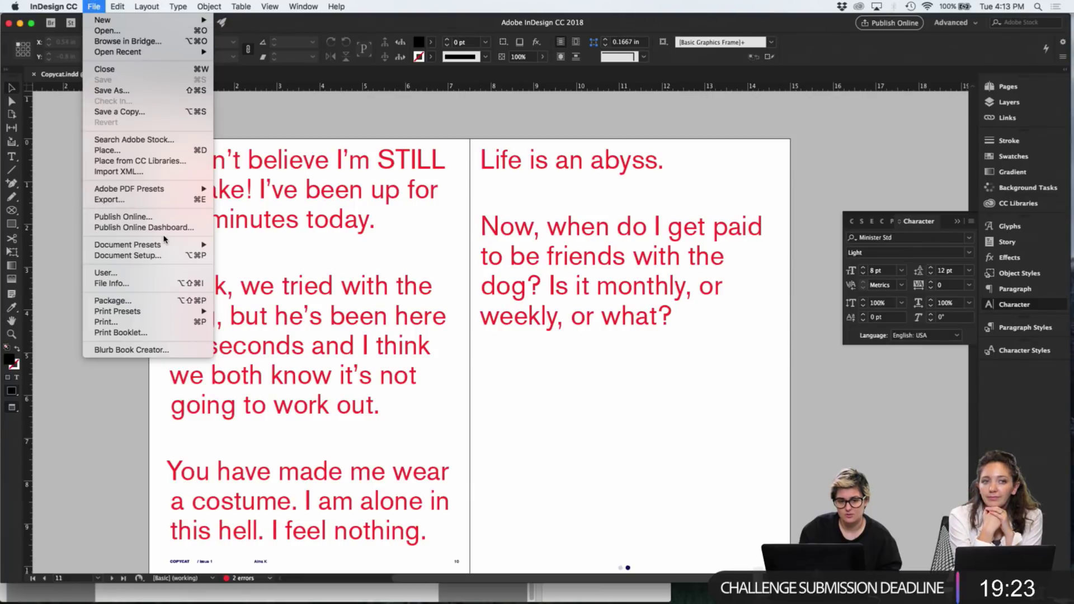
pyautogui.click(159, 334)
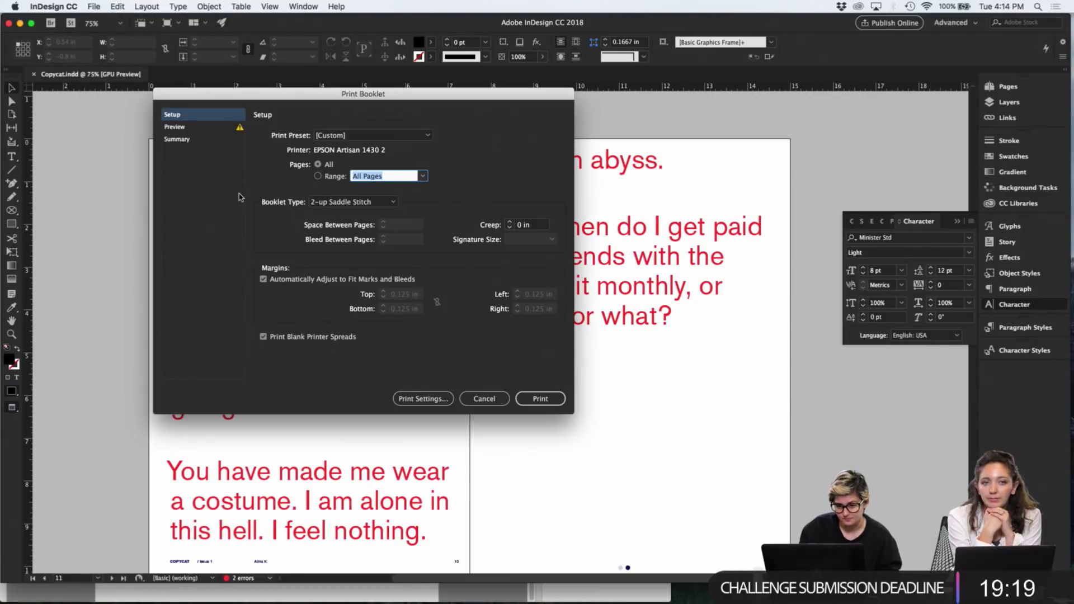
pyautogui.click(417, 398)
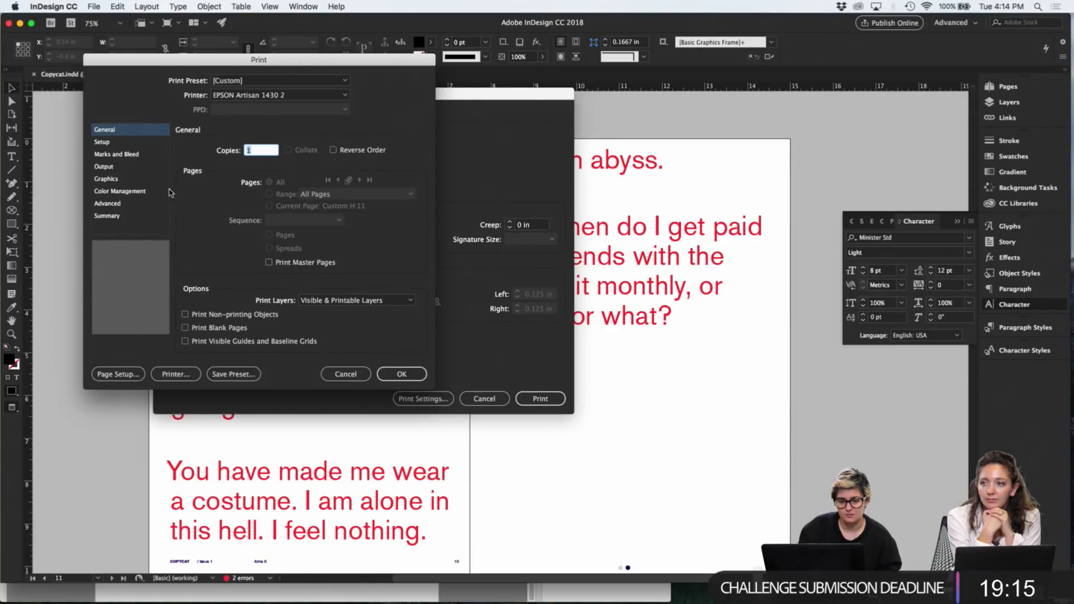
pyautogui.click(119, 145)
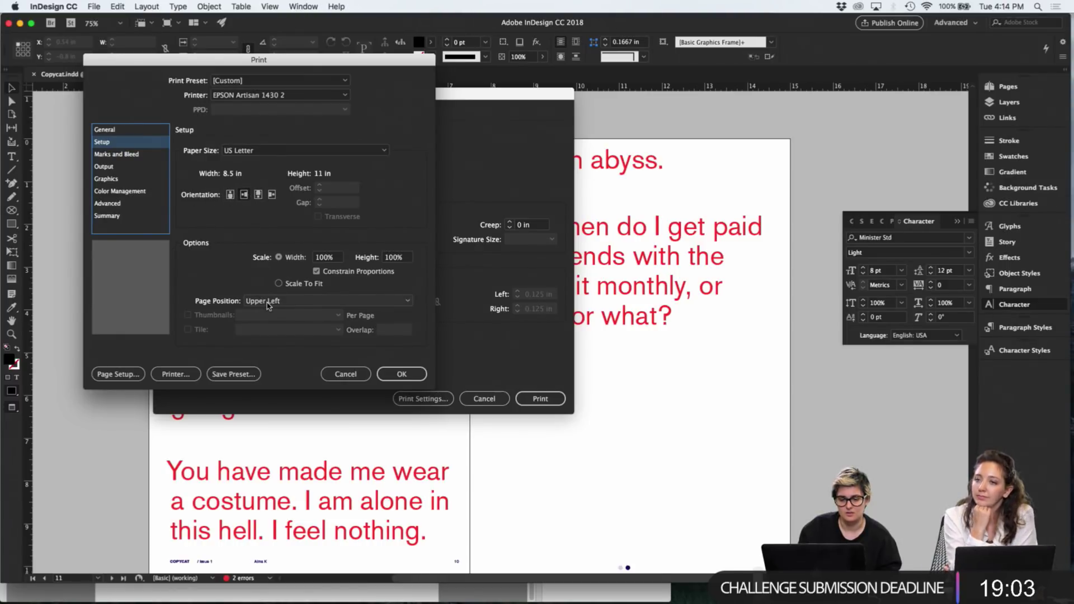
pyautogui.click(267, 302)
pyautogui.click(279, 348)
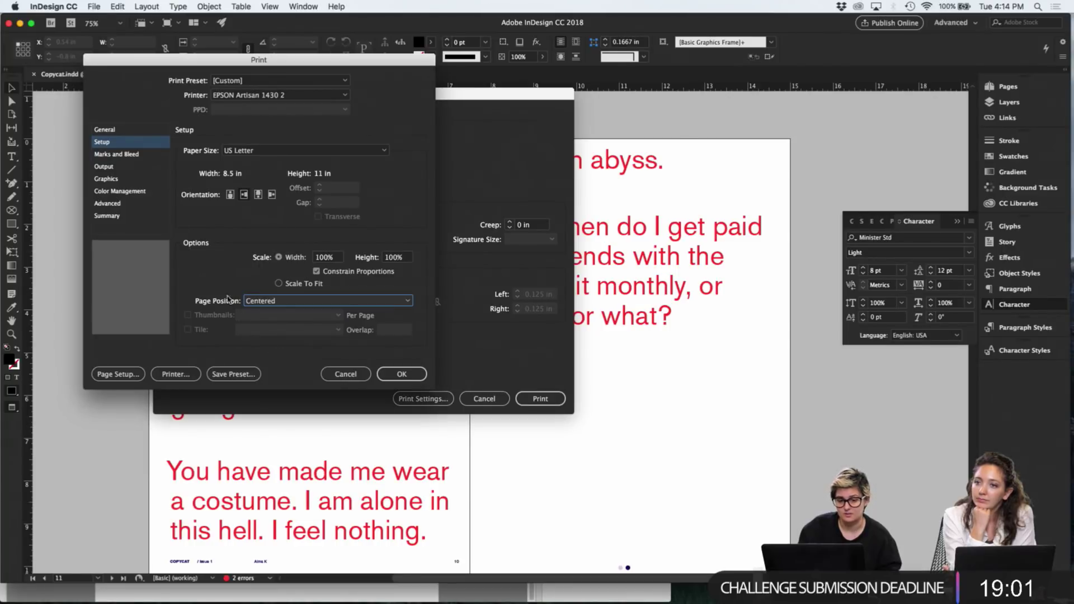
pyautogui.click(127, 156)
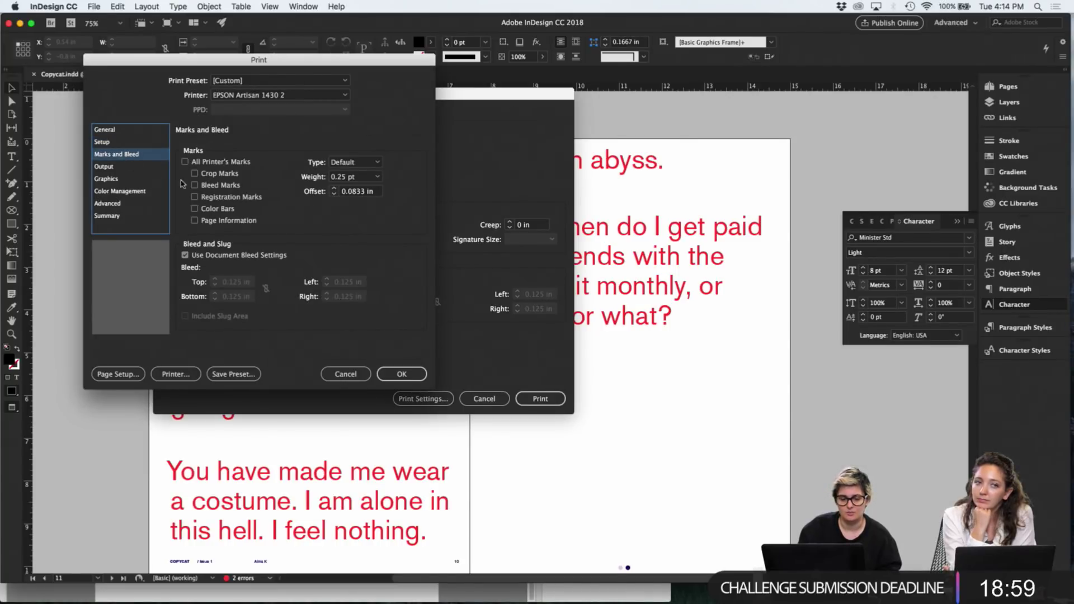
pyautogui.click(124, 131)
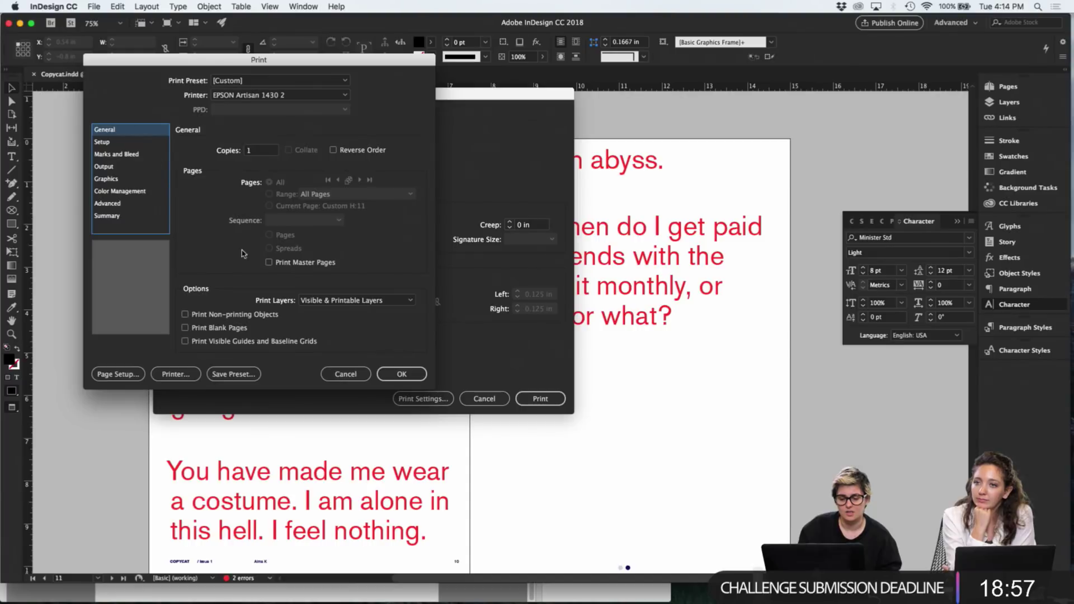
pyautogui.click(401, 375)
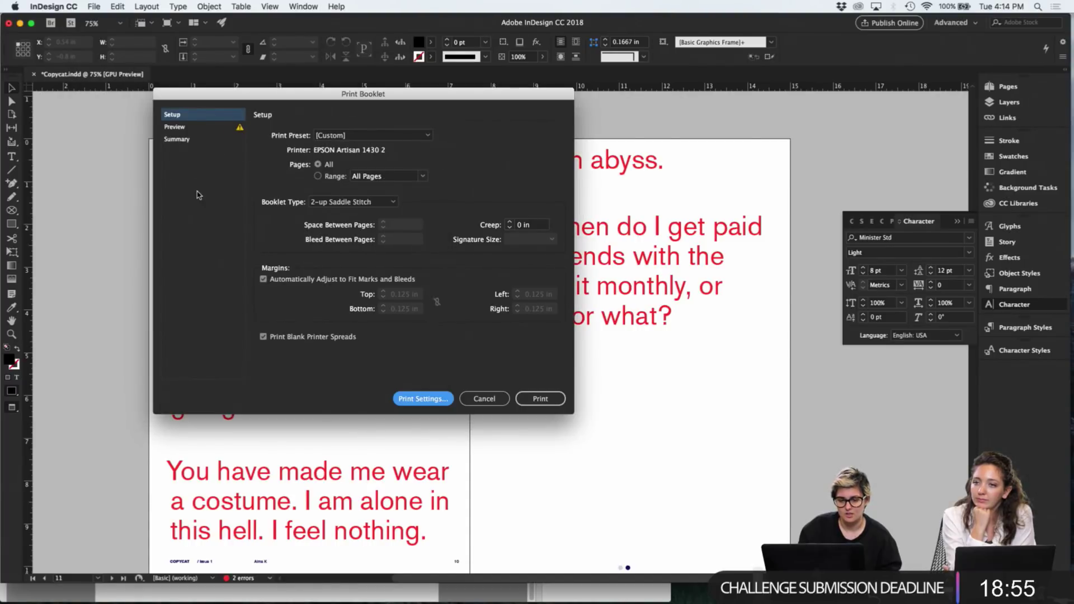
# Preview the booklet's printer spreads from the first through spread 4, and close the booklet dialog
pyautogui.click(195, 128)
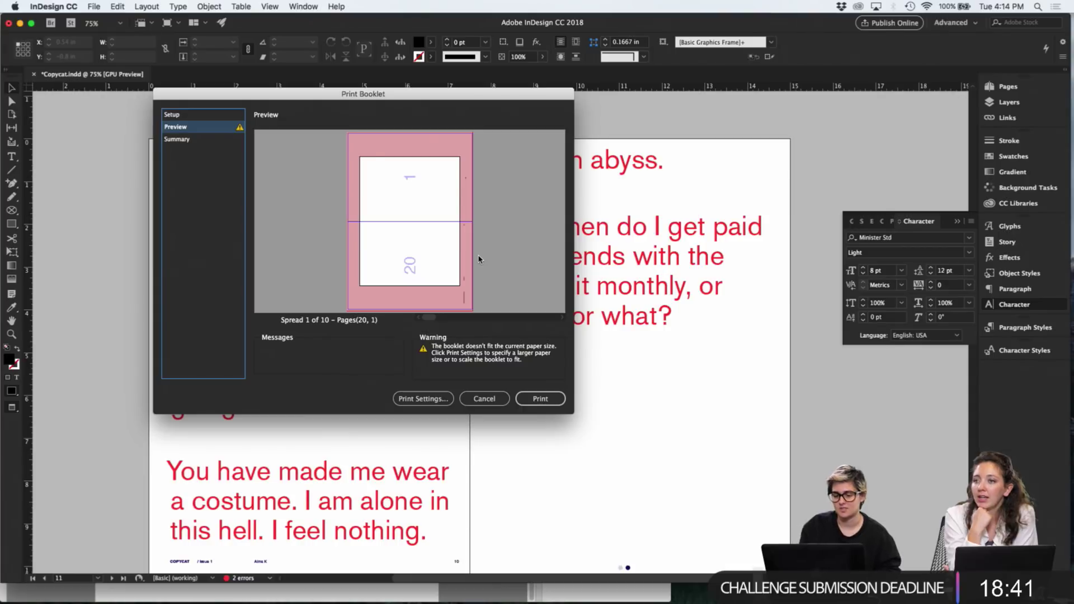
pyautogui.click(562, 318)
pyautogui.click(562, 318)
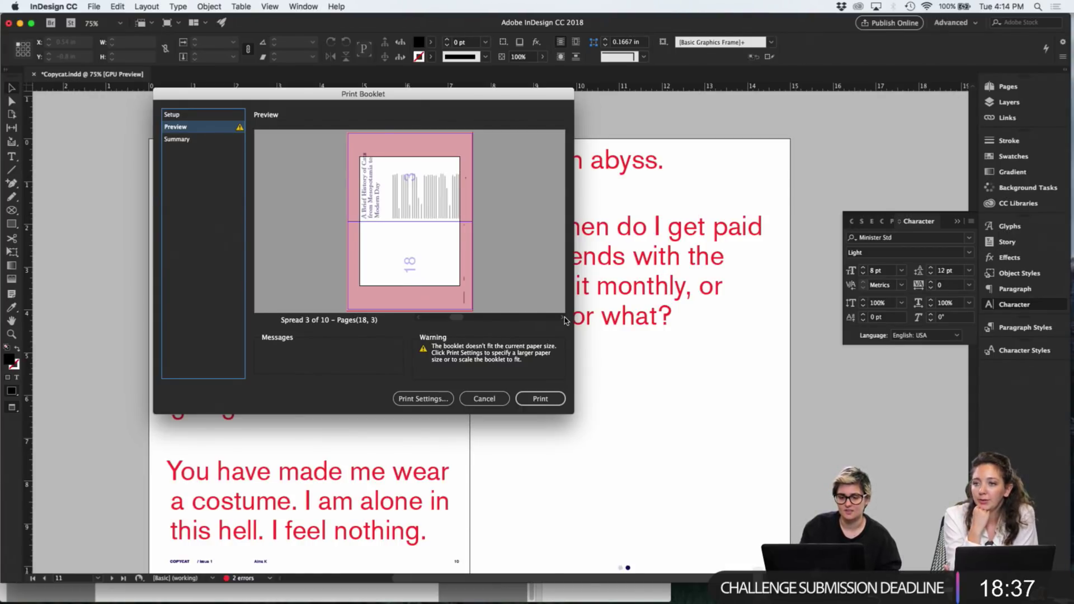
pyautogui.click(563, 317)
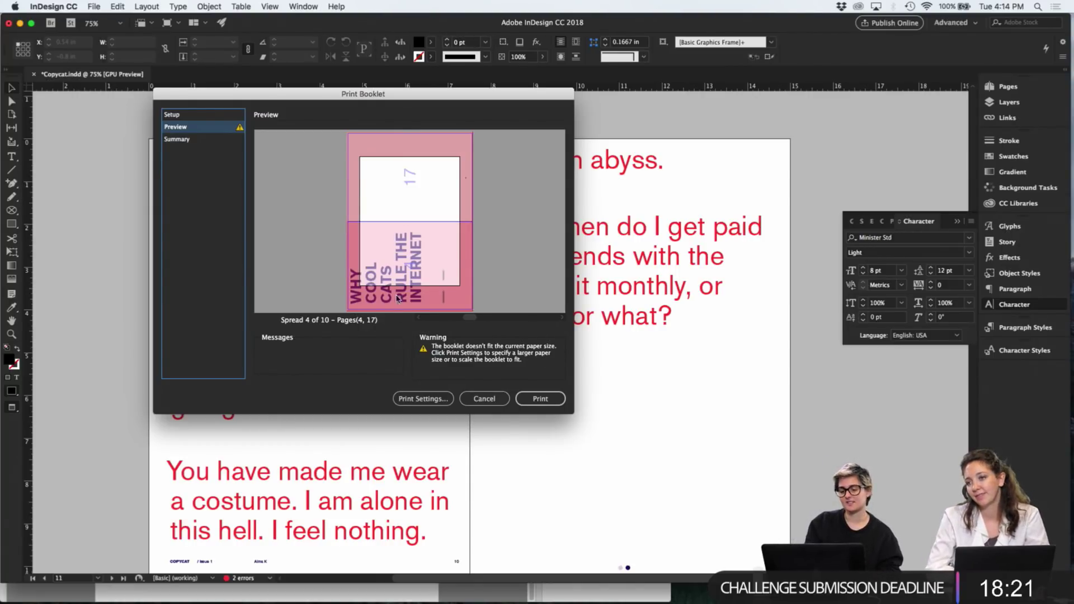
pyautogui.click(537, 405)
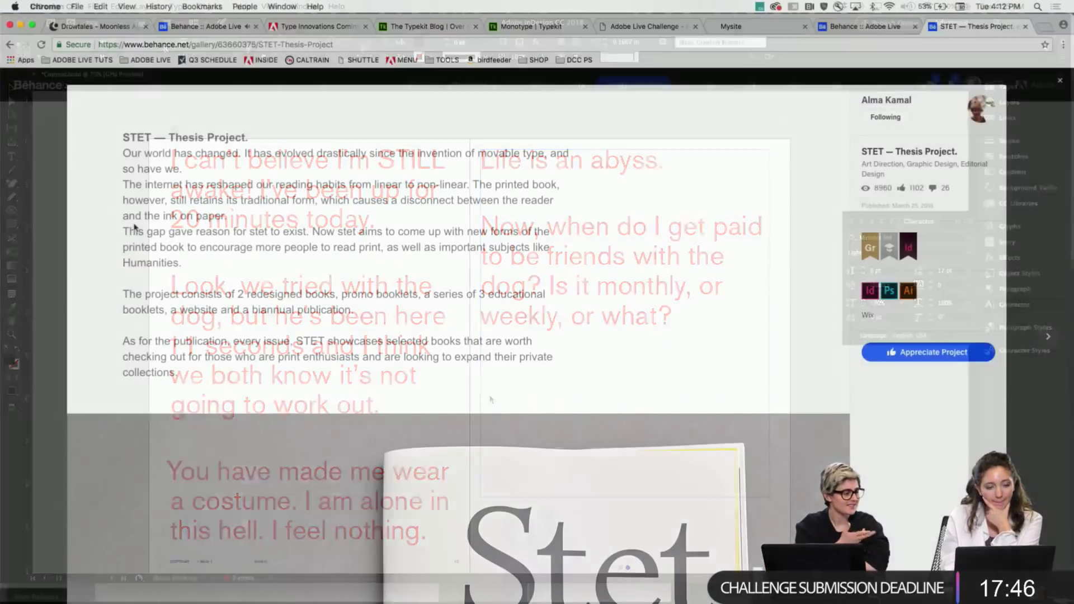
# Switch to Chrome and examine the cover and inside spreads of the STET thesis project on Behance for editorial layout reference
pyautogui.scroll(-2, 134, 226)
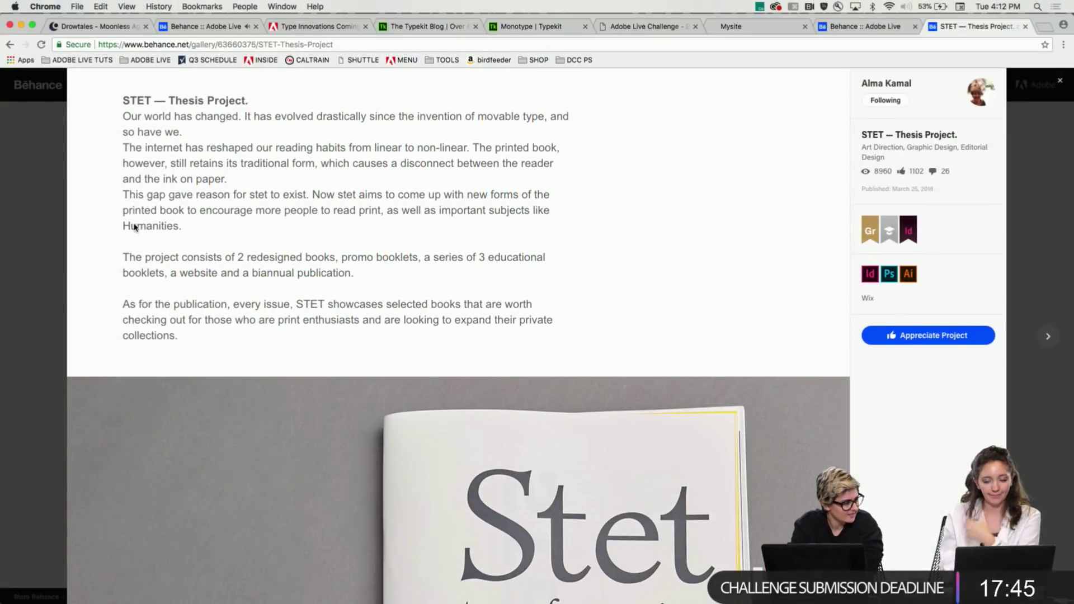
pyautogui.scroll(-5, 134, 227)
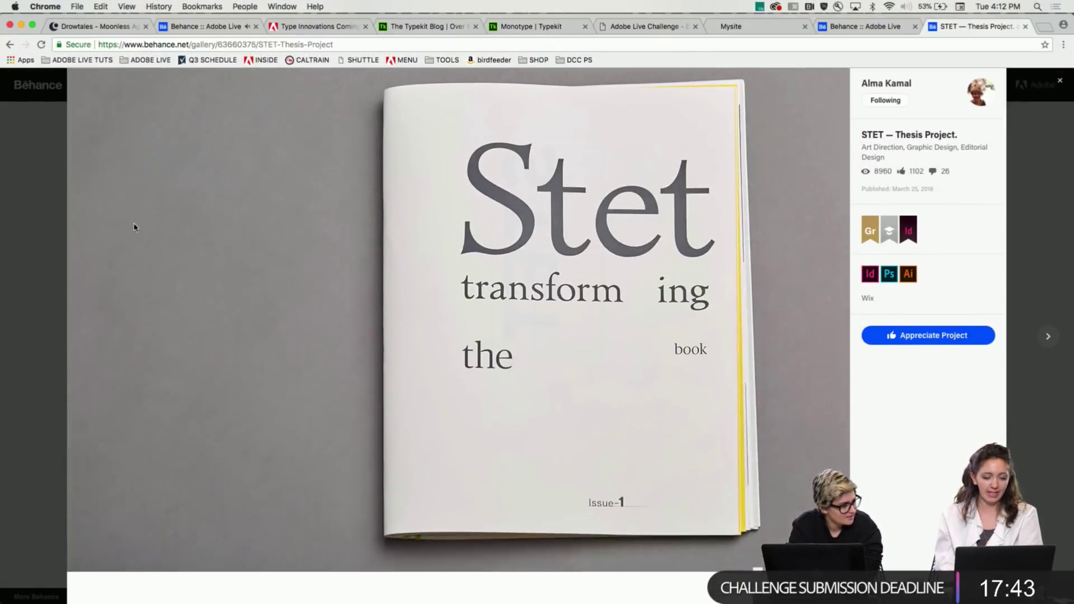
pyautogui.scroll(-7, 134, 225)
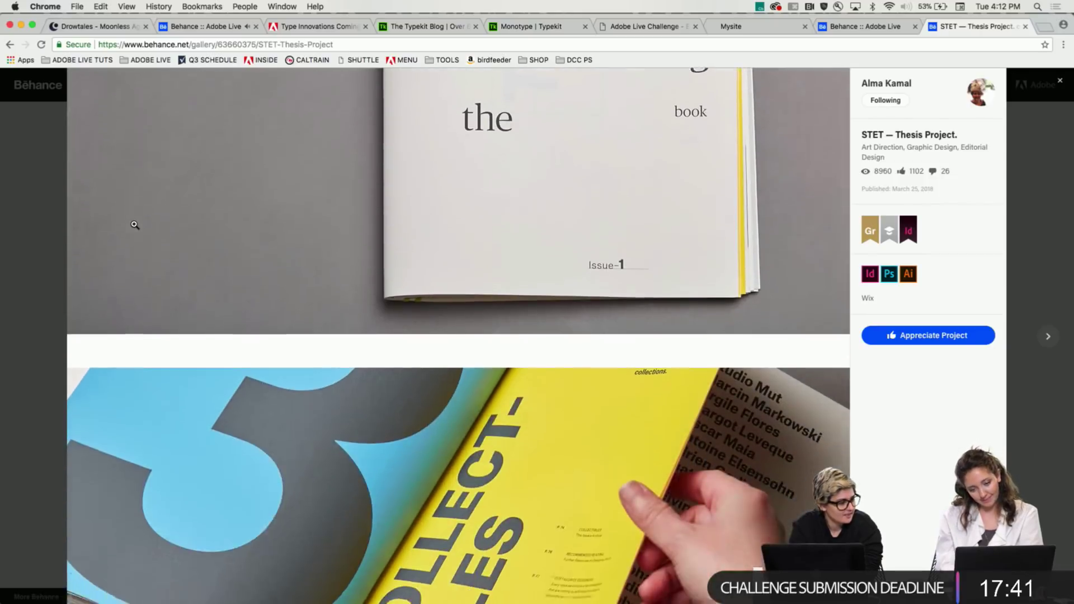
pyautogui.scroll(-1, 134, 225)
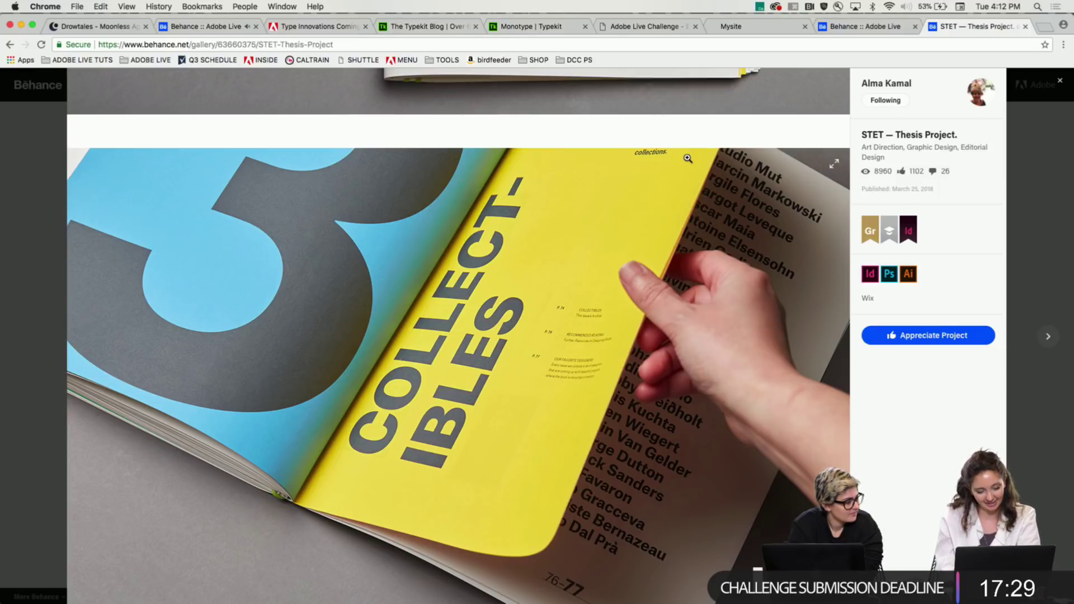
pyautogui.scroll(-3, 547, 289)
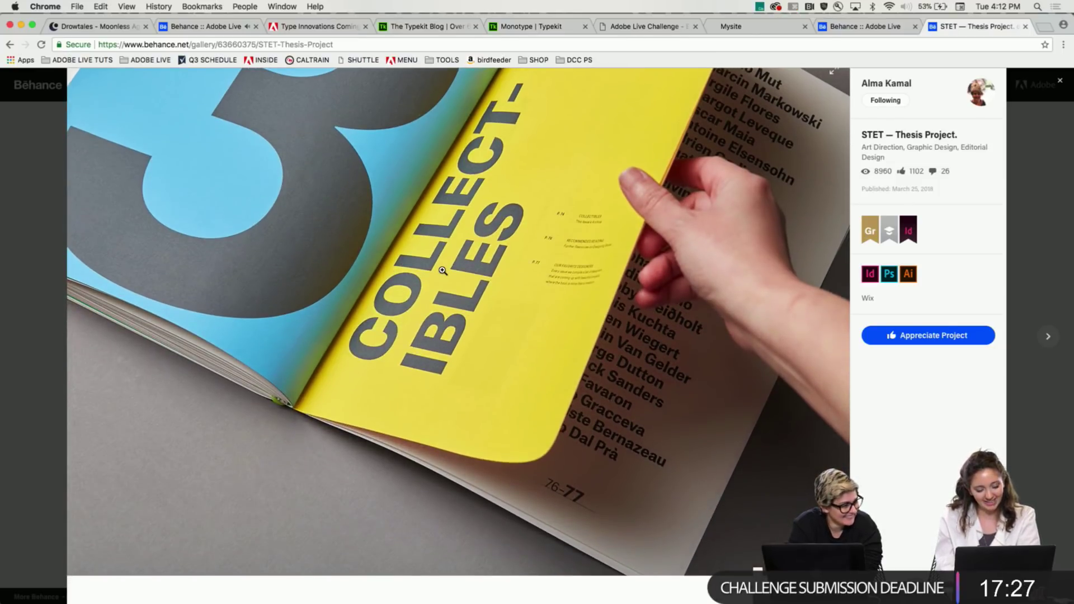
pyautogui.scroll(-5, 442, 270)
pyautogui.scroll(-5, 442, 270)
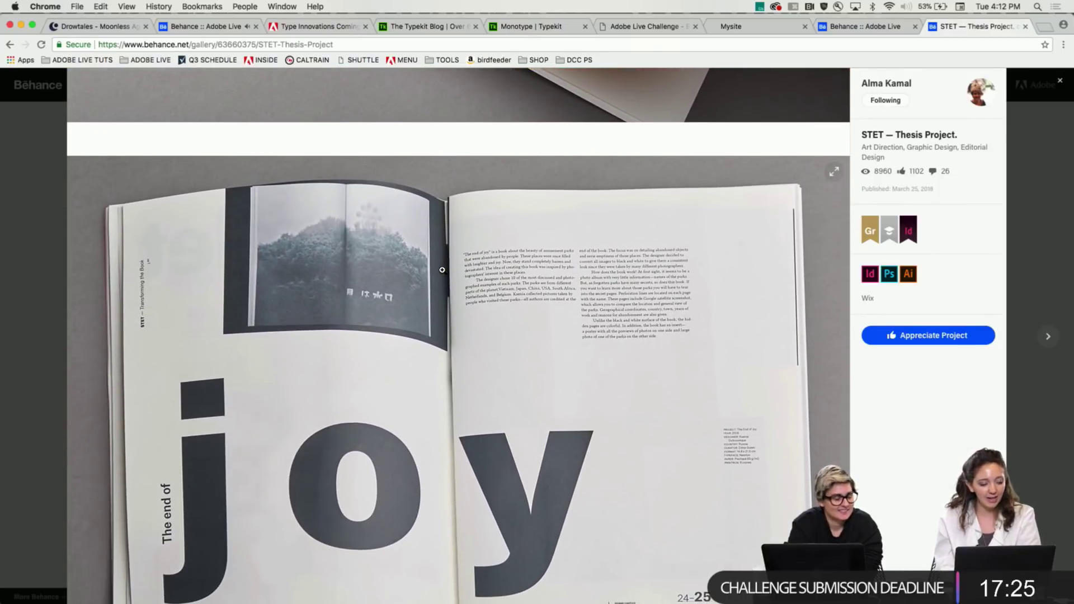
pyautogui.scroll(-3, 442, 270)
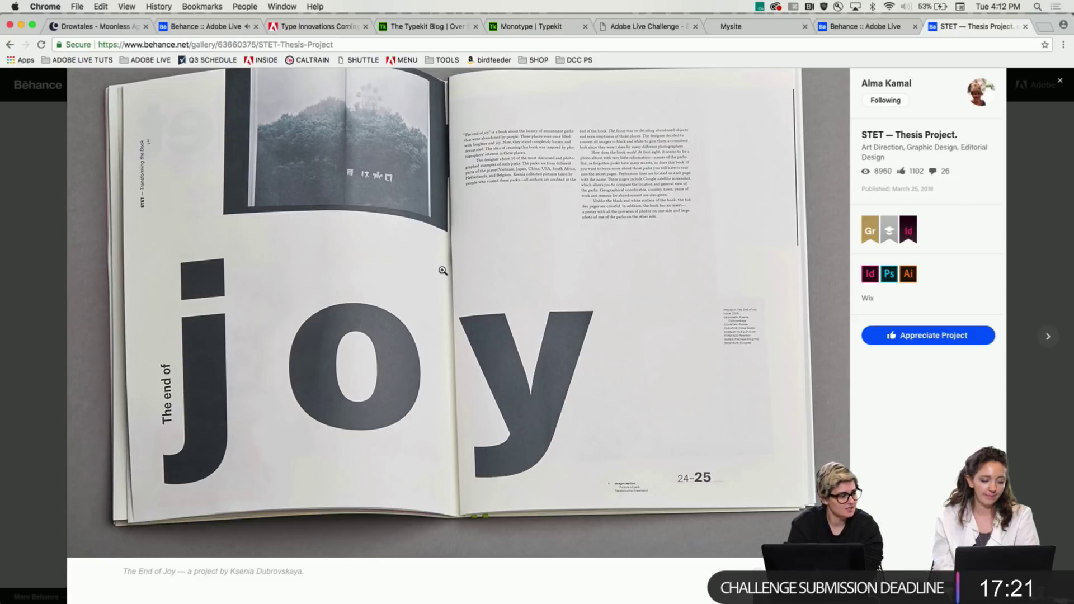
pyautogui.scroll(-1, 442, 270)
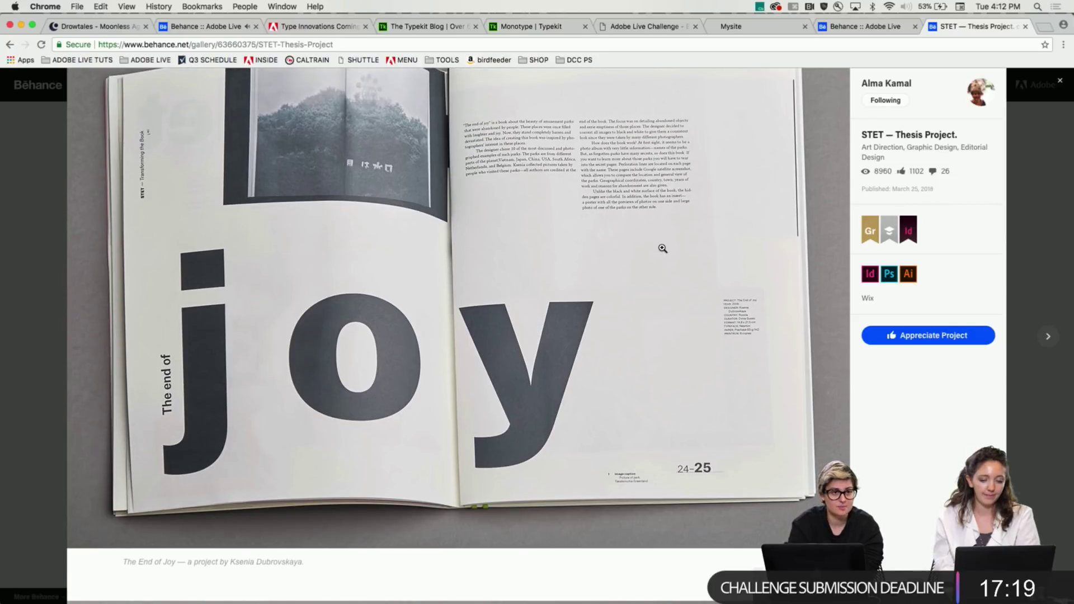
pyautogui.scroll(-1, 662, 247)
pyautogui.scroll(-5, 663, 248)
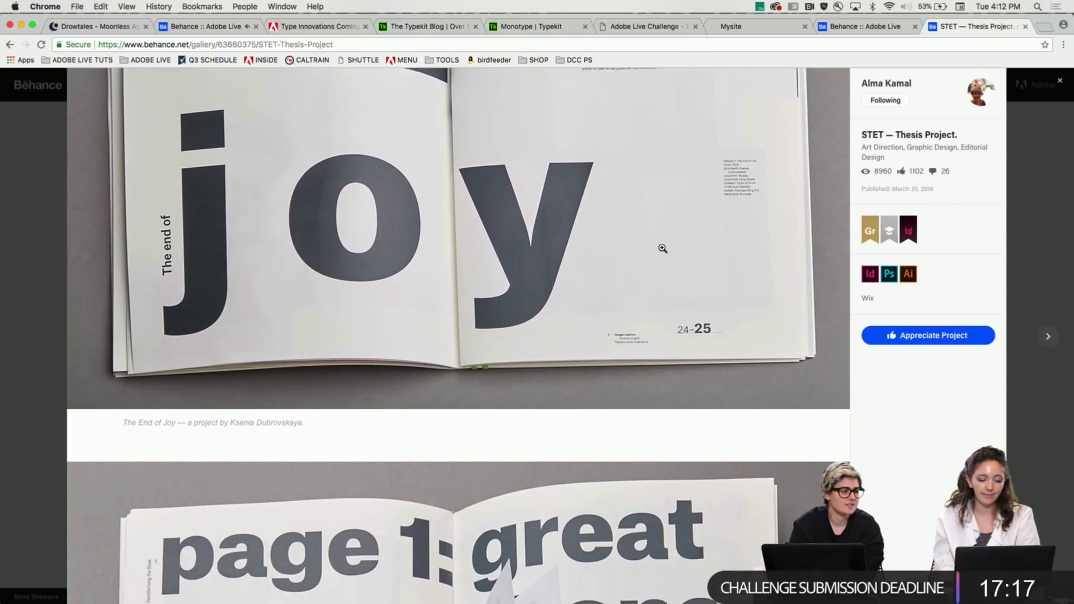
pyautogui.scroll(-3, 662, 247)
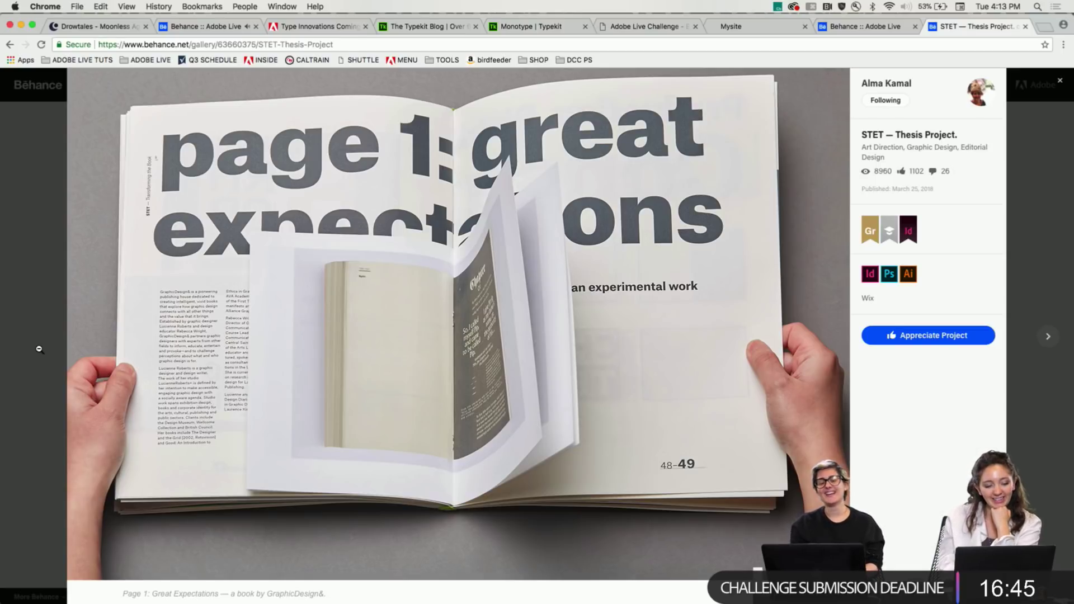
pyautogui.scroll(-6, 39, 349)
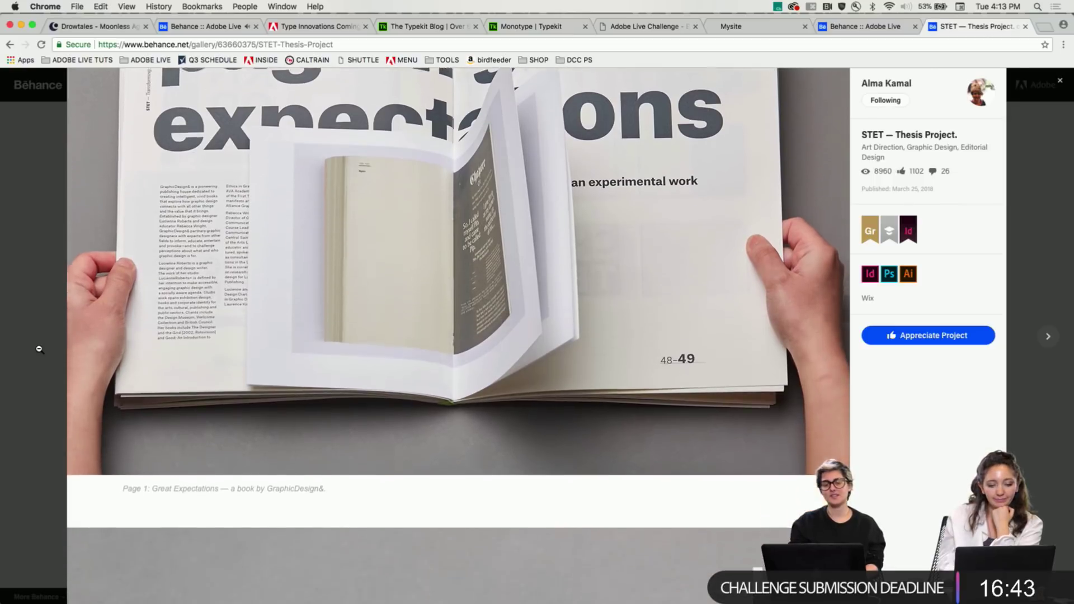
pyautogui.scroll(-5, 40, 349)
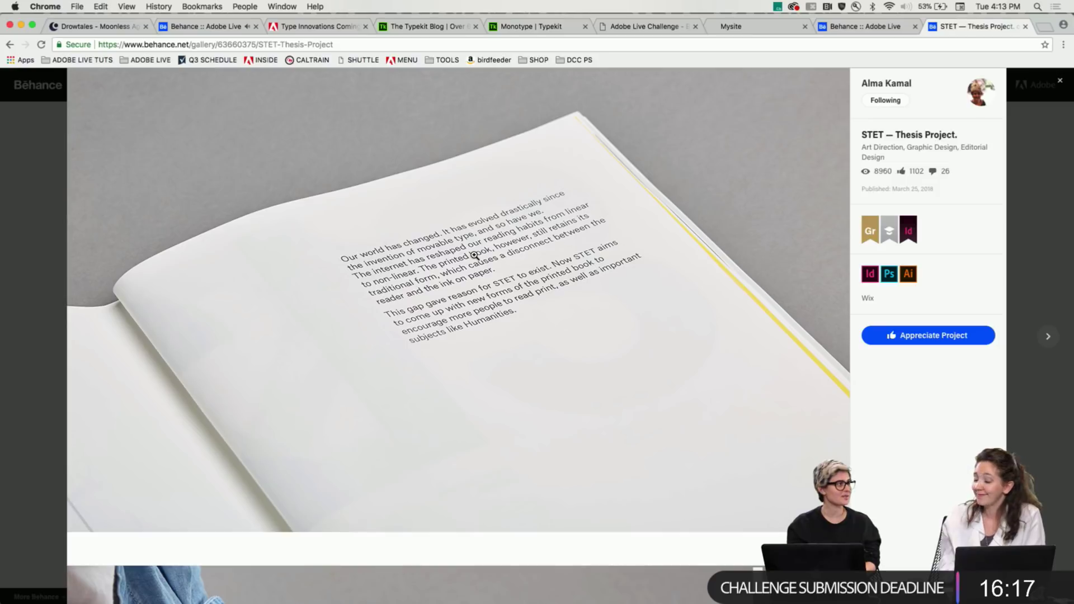
pyautogui.scroll(-7, 474, 255)
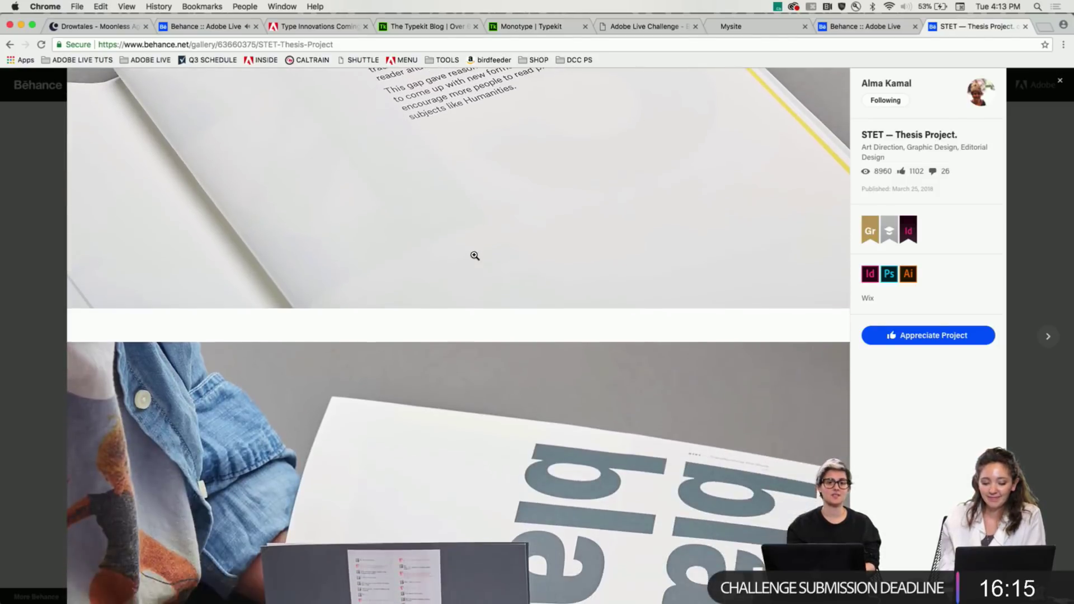
pyautogui.scroll(-3, 475, 256)
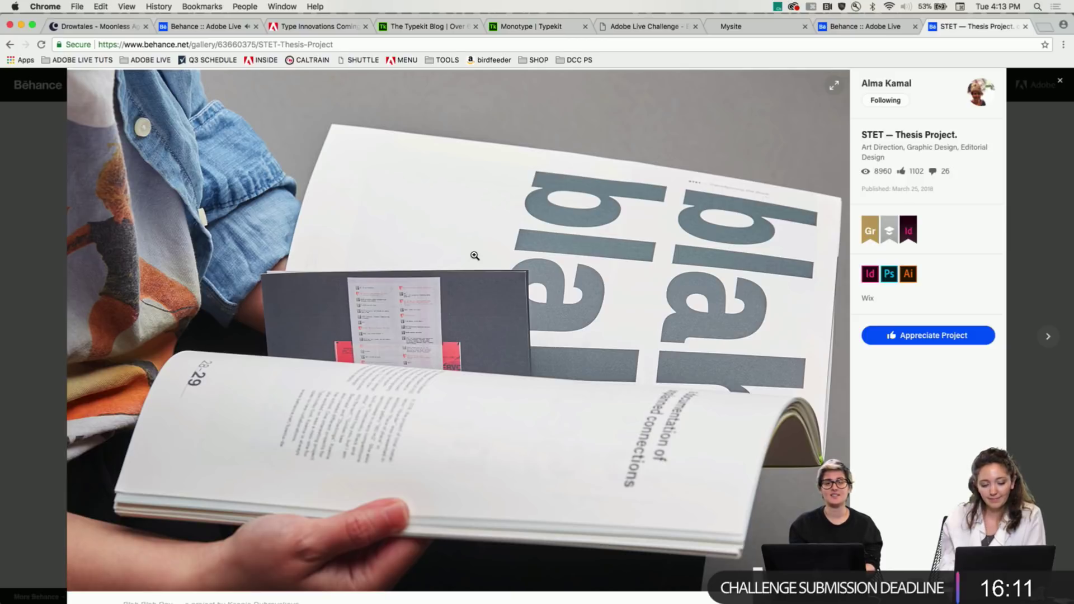
pyautogui.scroll(-1, 474, 255)
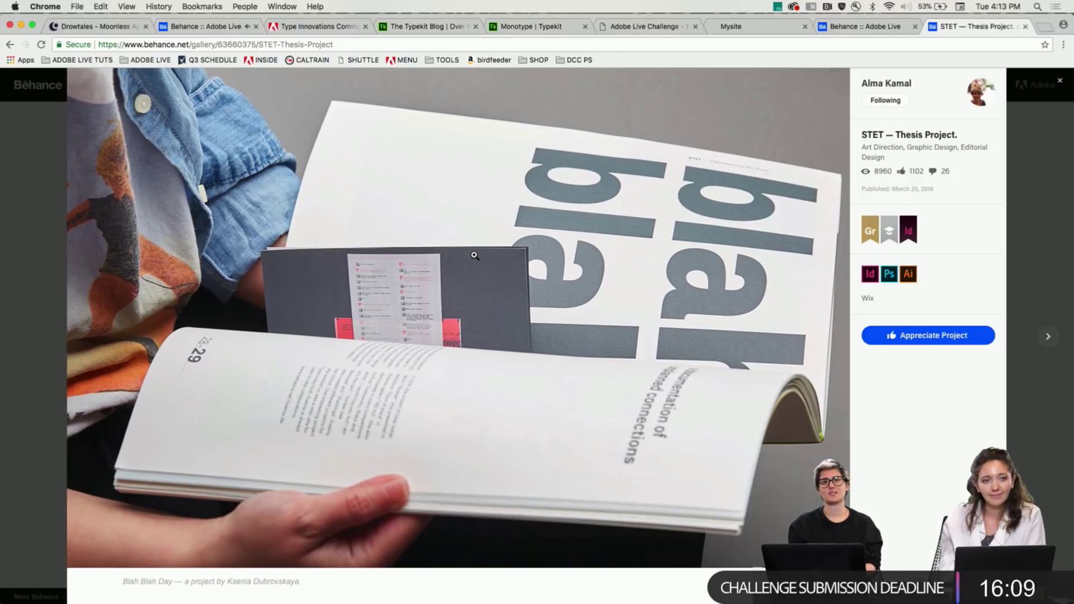
pyautogui.scroll(-5, 474, 256)
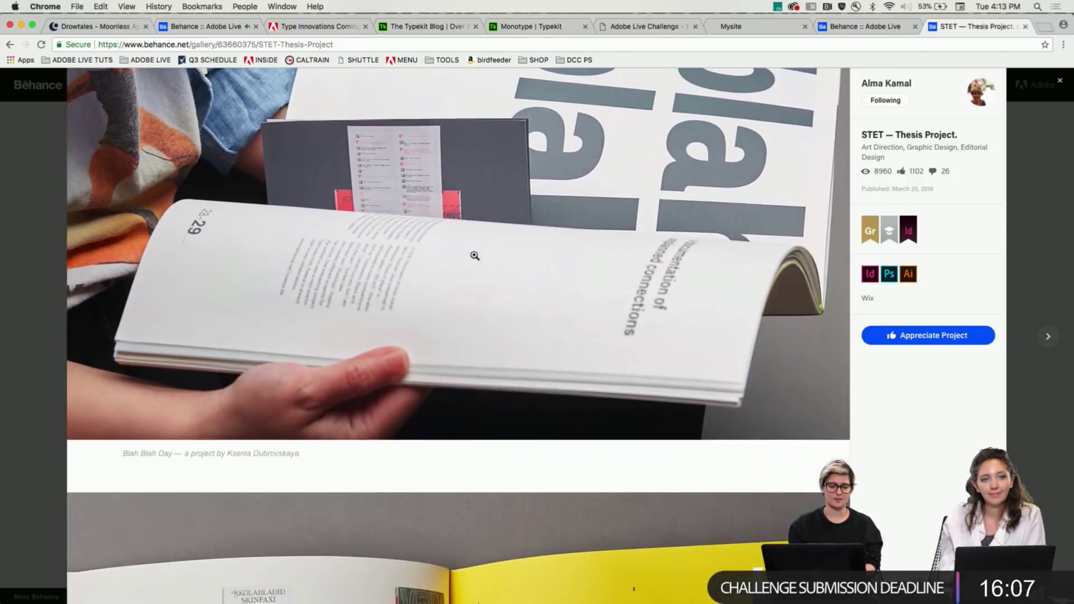
pyautogui.scroll(-9, 474, 255)
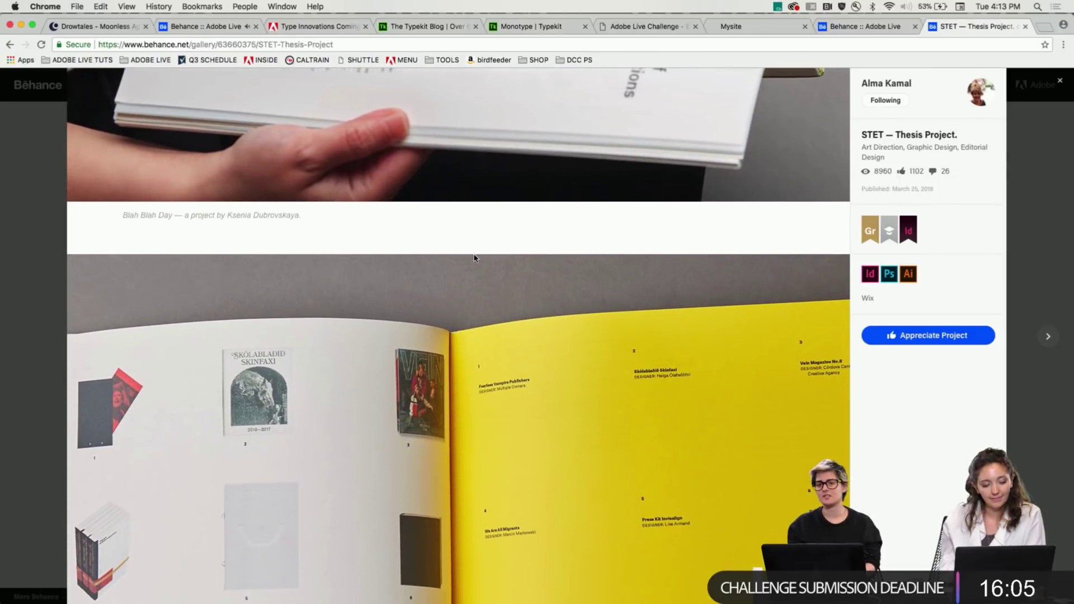
pyautogui.scroll(-3, 475, 255)
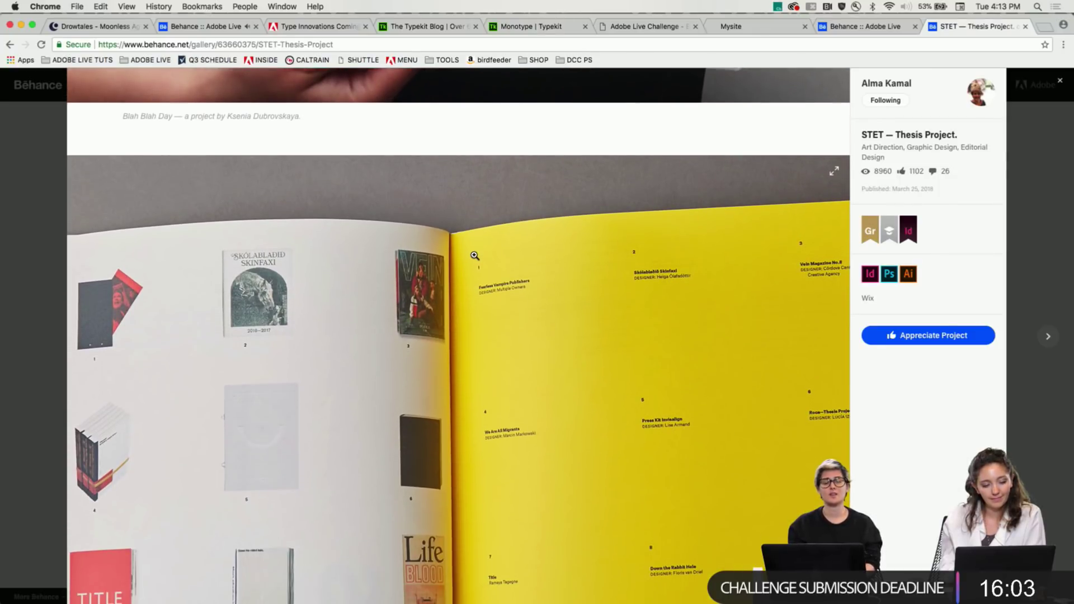
# Examine the STET project's numbered book catalogue spreads, the large-type Stet title page and the LifeBlood spread for layout ideas
pyautogui.scroll(-4, 474, 256)
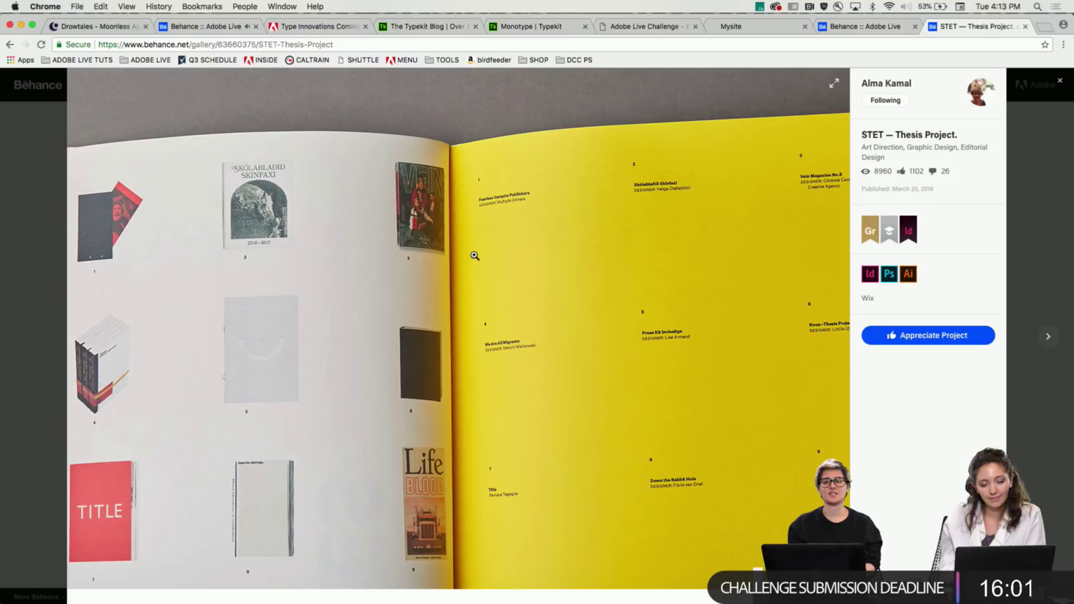
pyautogui.scroll(-1, 474, 255)
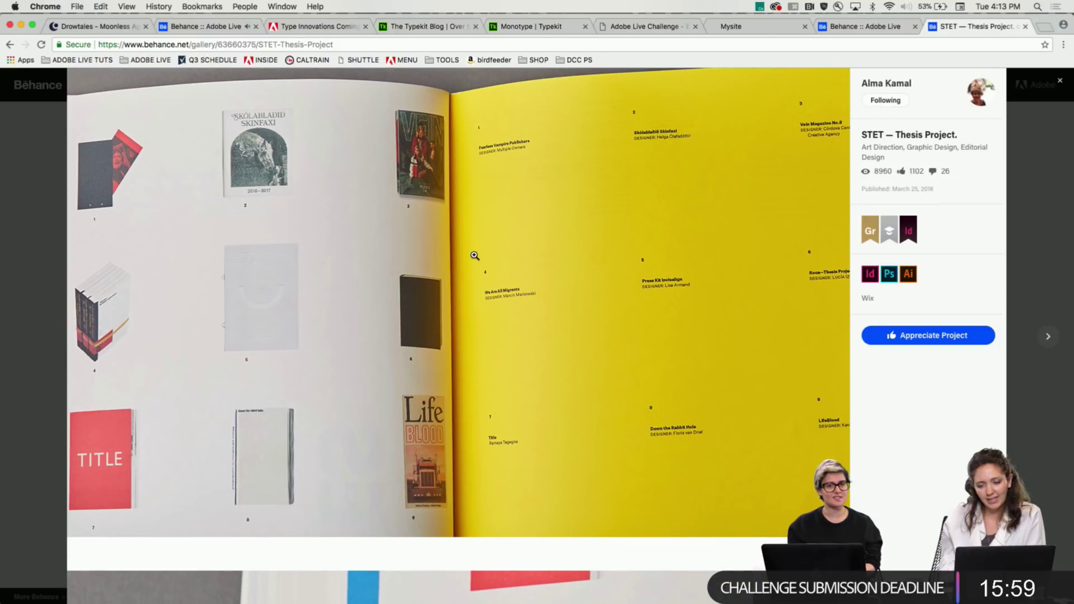
pyautogui.scroll(-2, 474, 255)
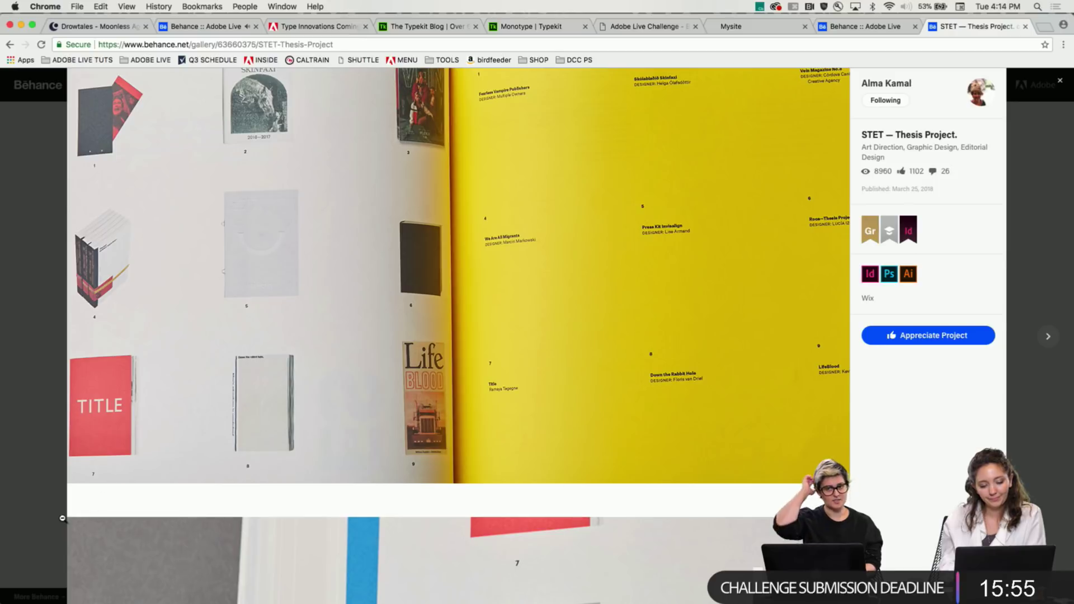
pyautogui.scroll(-10, 73, 516)
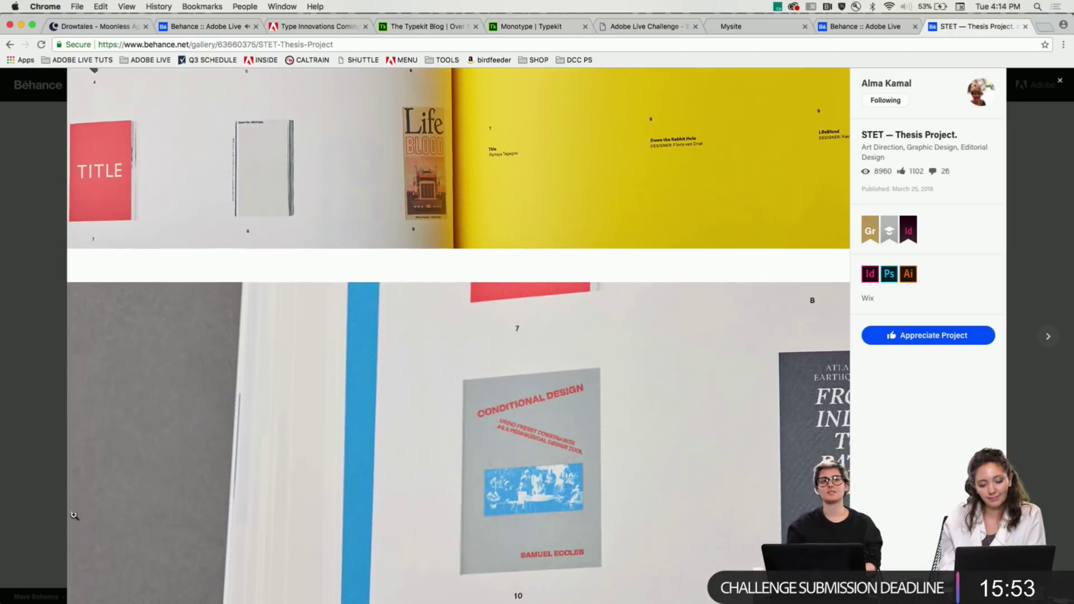
pyautogui.scroll(-4, 72, 513)
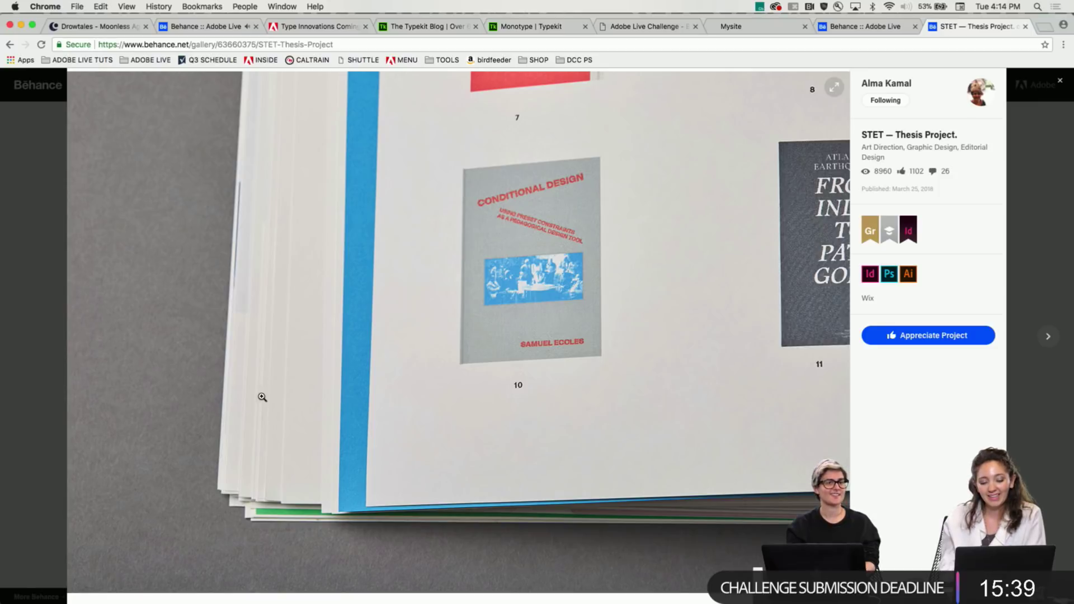
pyautogui.scroll(-2, 272, 395)
pyautogui.scroll(-10, 271, 395)
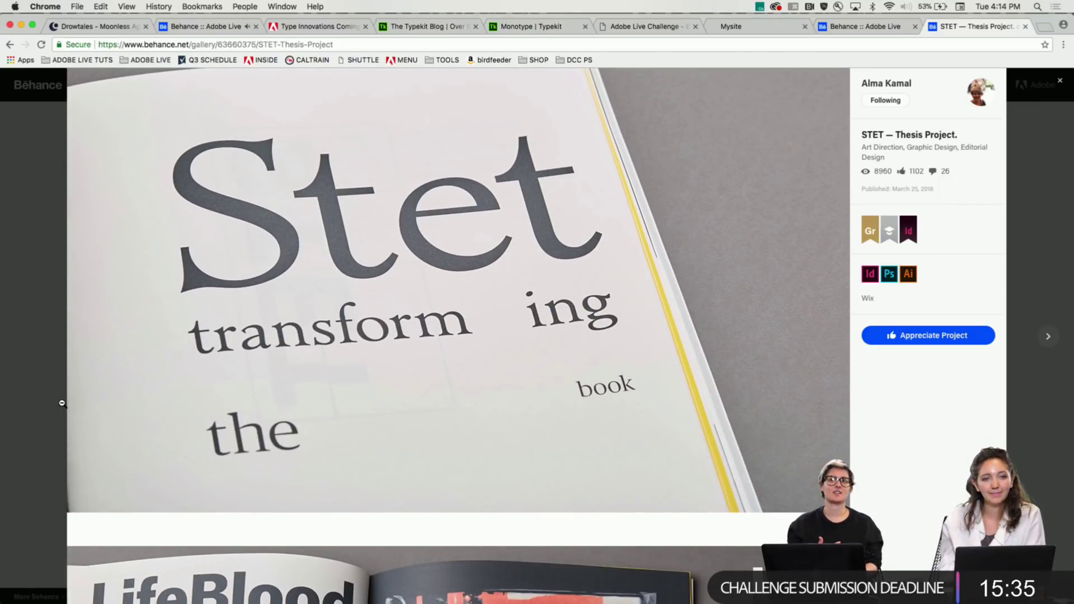
pyautogui.scroll(-5, 62, 403)
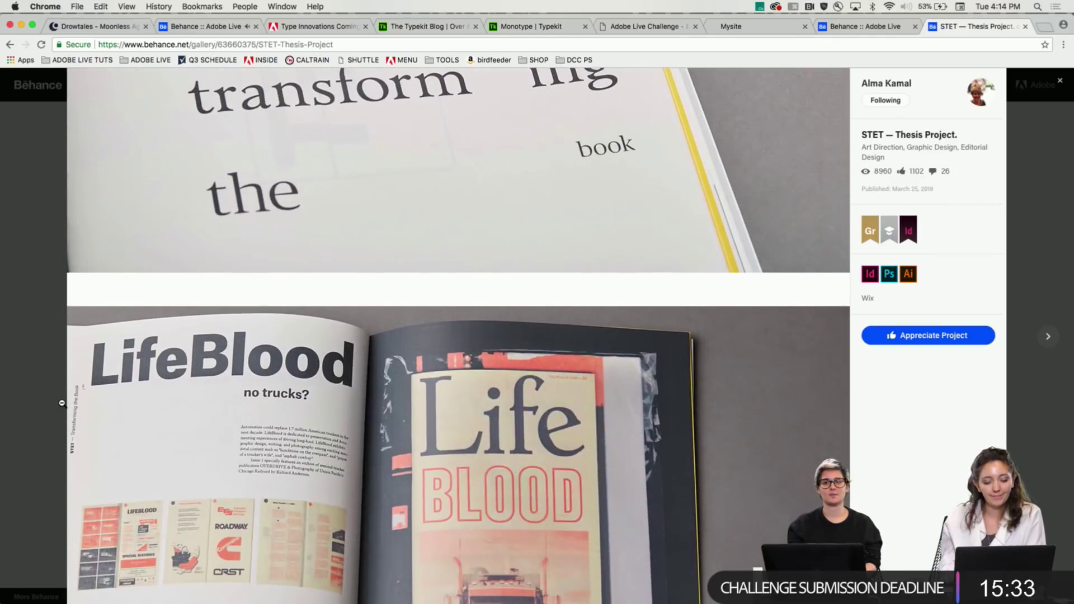
pyautogui.scroll(-3, 61, 403)
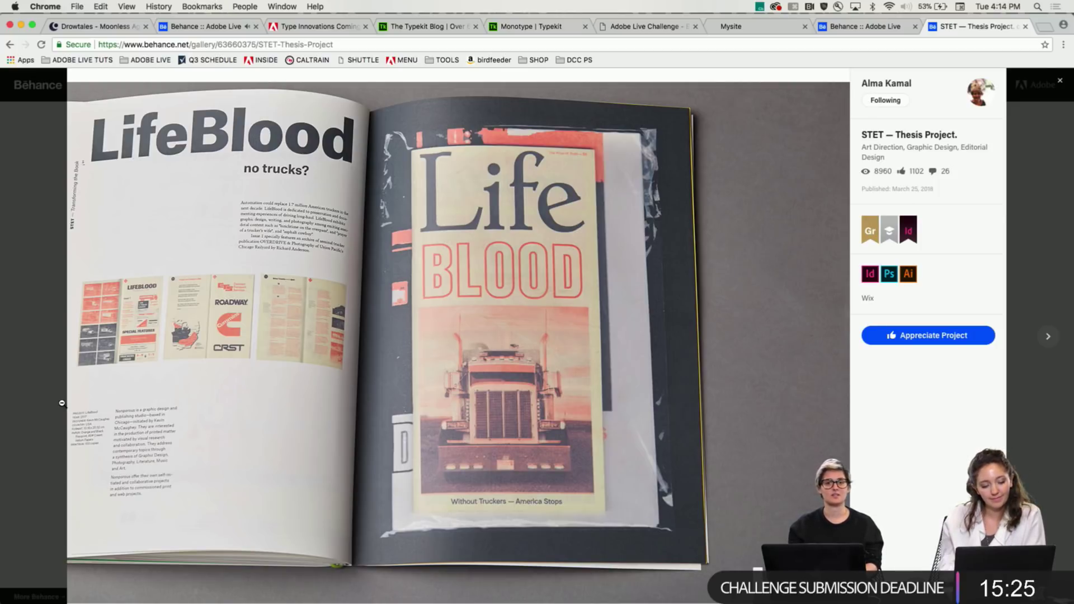
# Examine the two photographs of the small booklet insert bound into pages 64–65 of the STET book
pyautogui.scroll(-8, 62, 403)
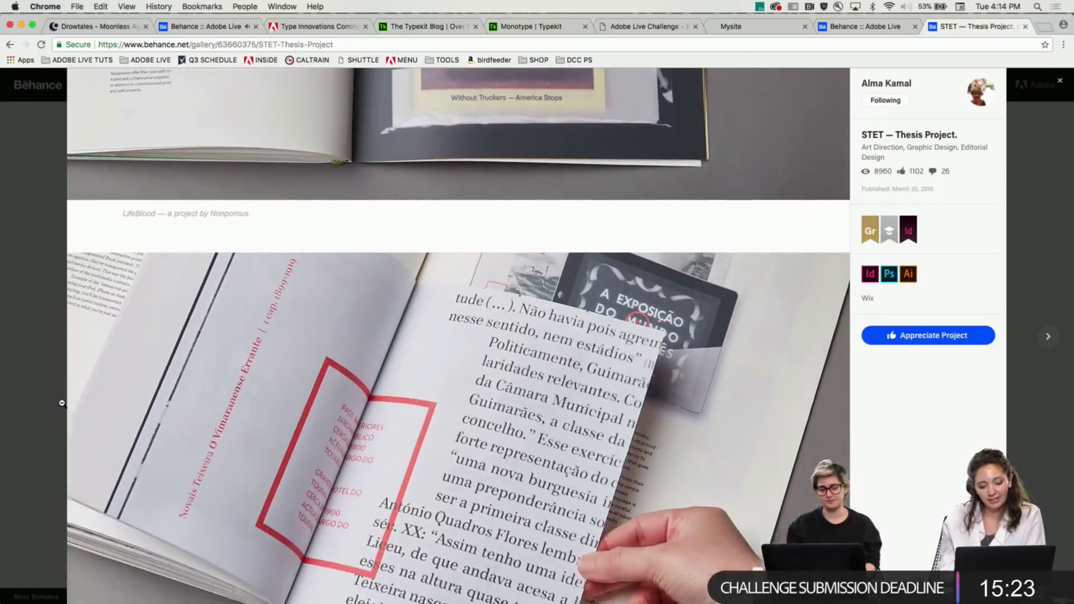
pyautogui.scroll(-2, 62, 402)
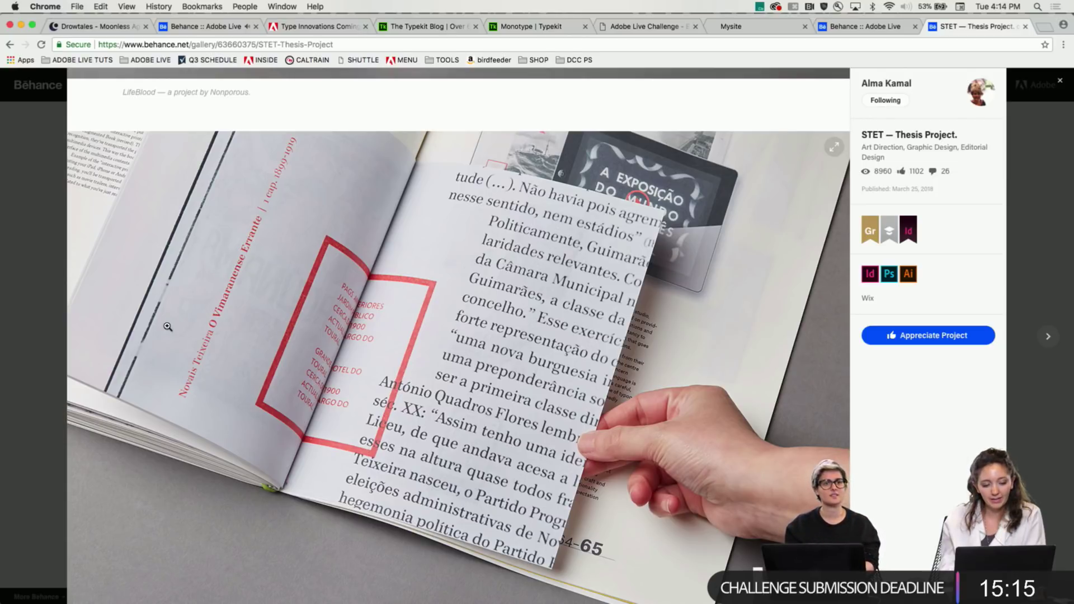
pyautogui.scroll(2, 166, 326)
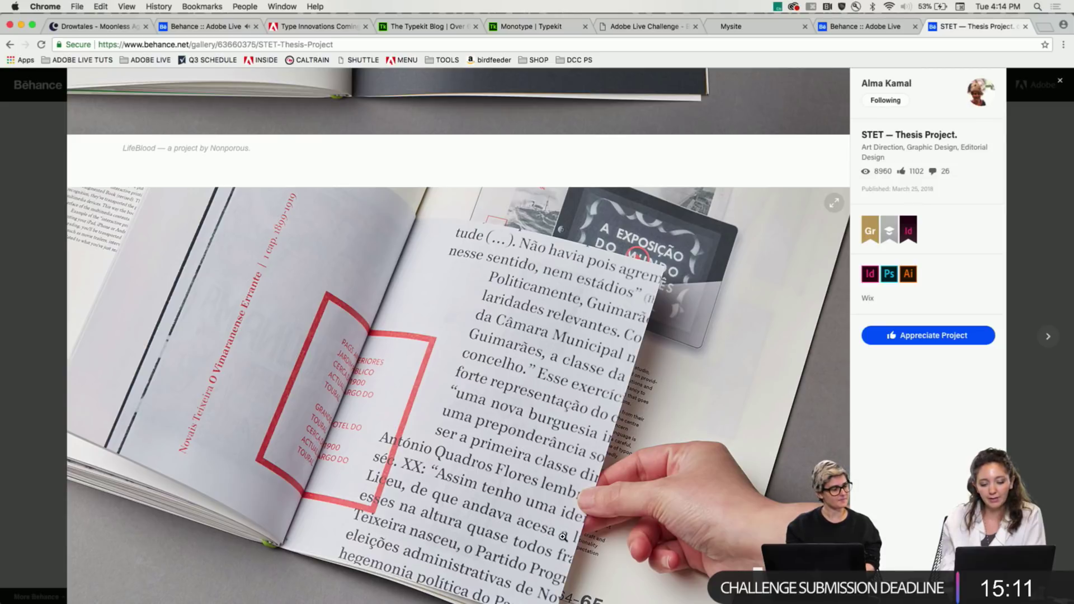
pyautogui.scroll(-2, 568, 476)
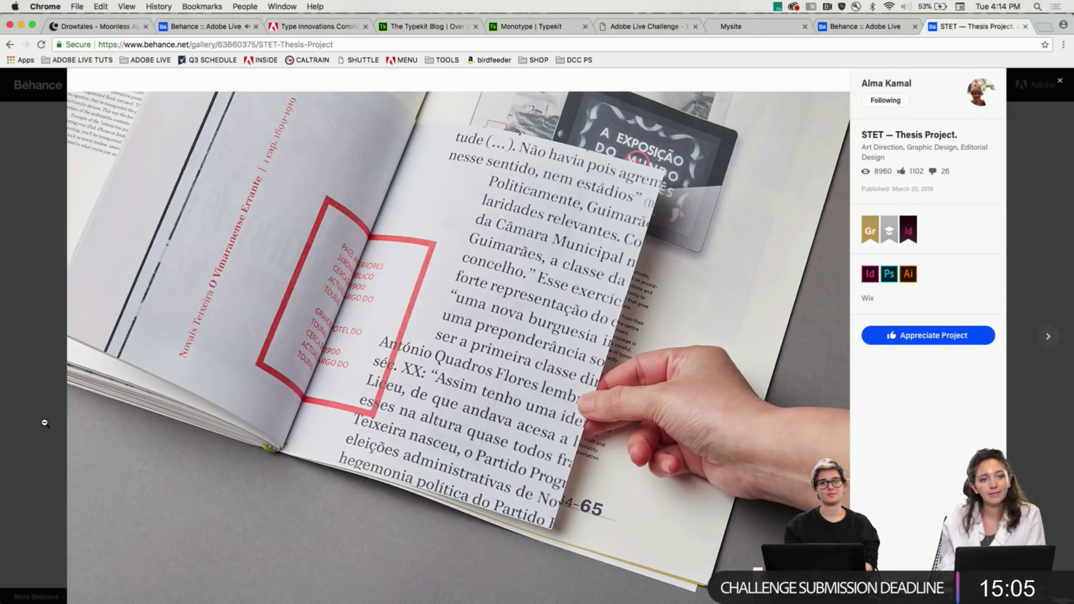
pyautogui.scroll(-5, 45, 423)
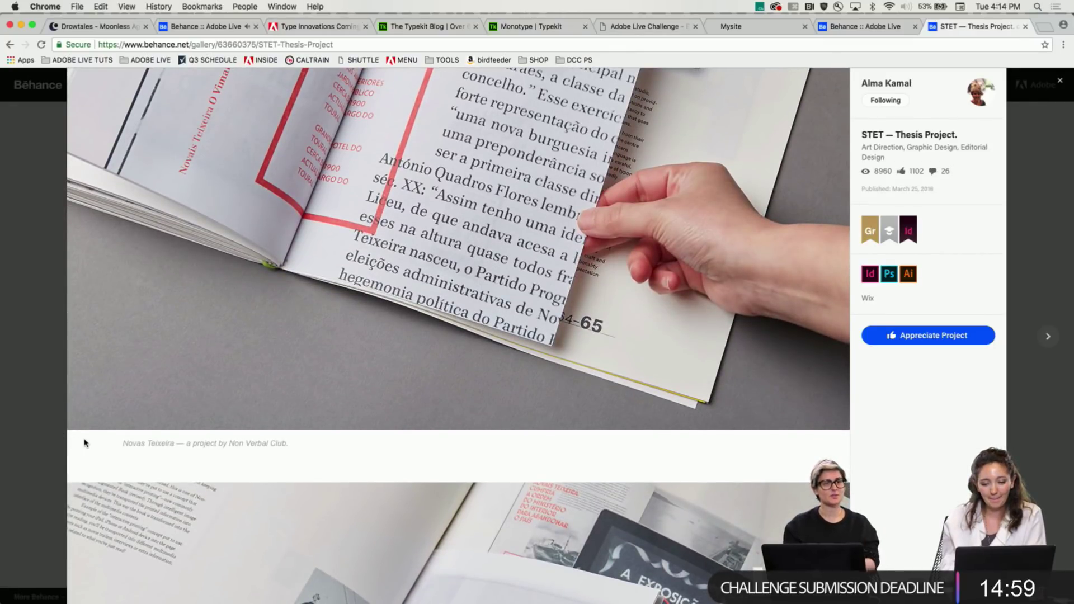
pyautogui.scroll(-5, 84, 442)
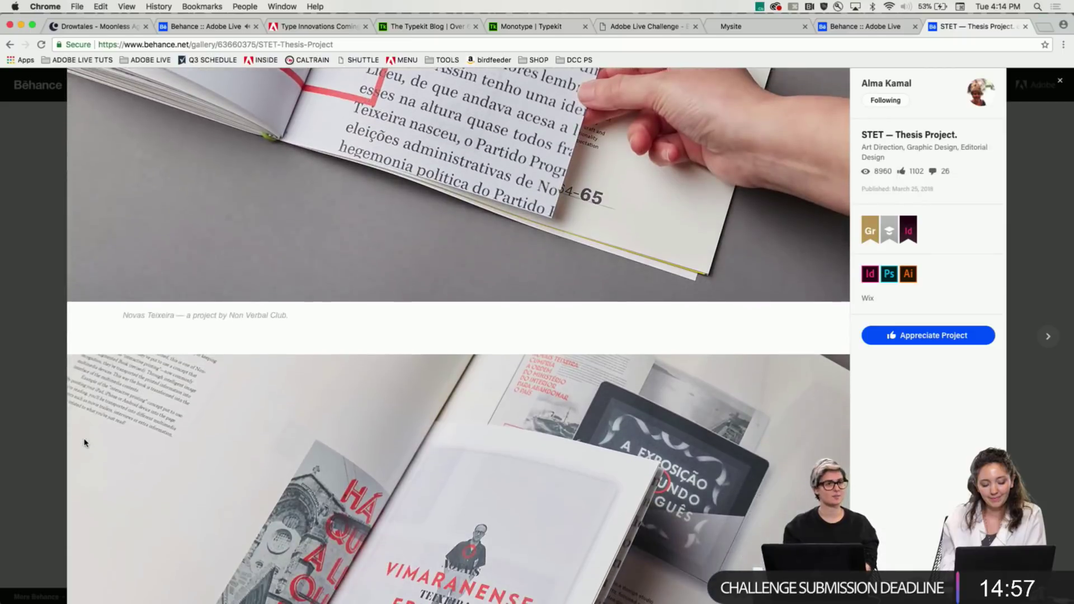
pyautogui.scroll(-3, 85, 440)
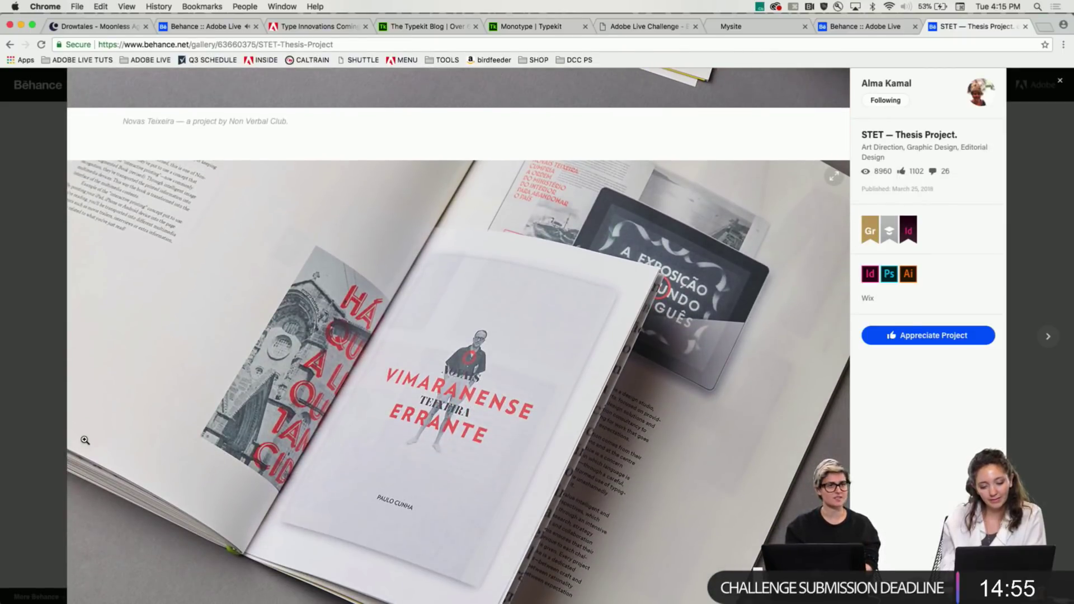
pyautogui.scroll(-3, 84, 440)
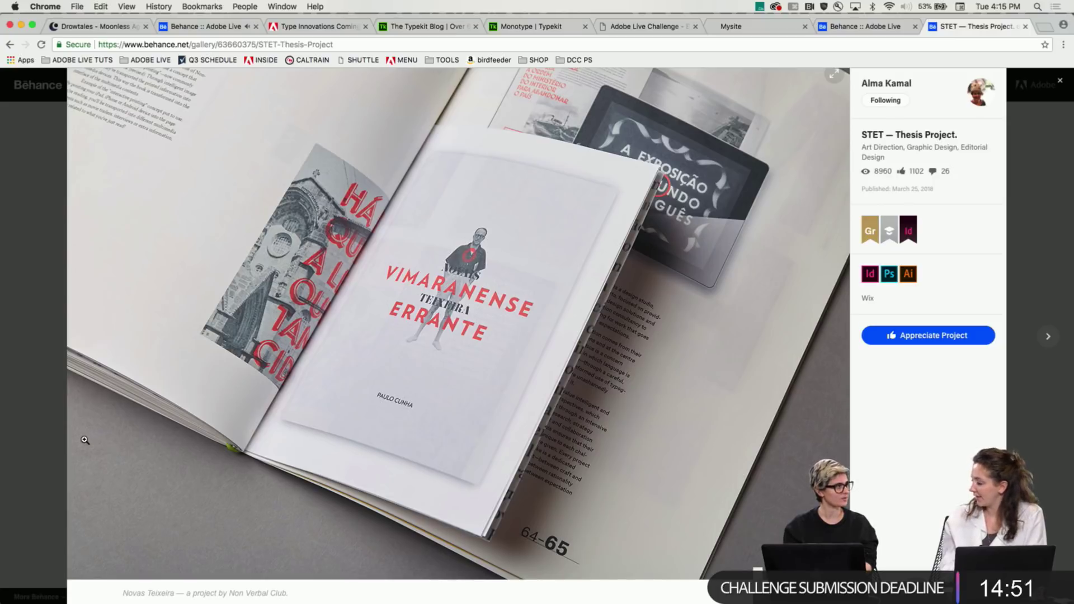
pyautogui.scroll(-5, 84, 440)
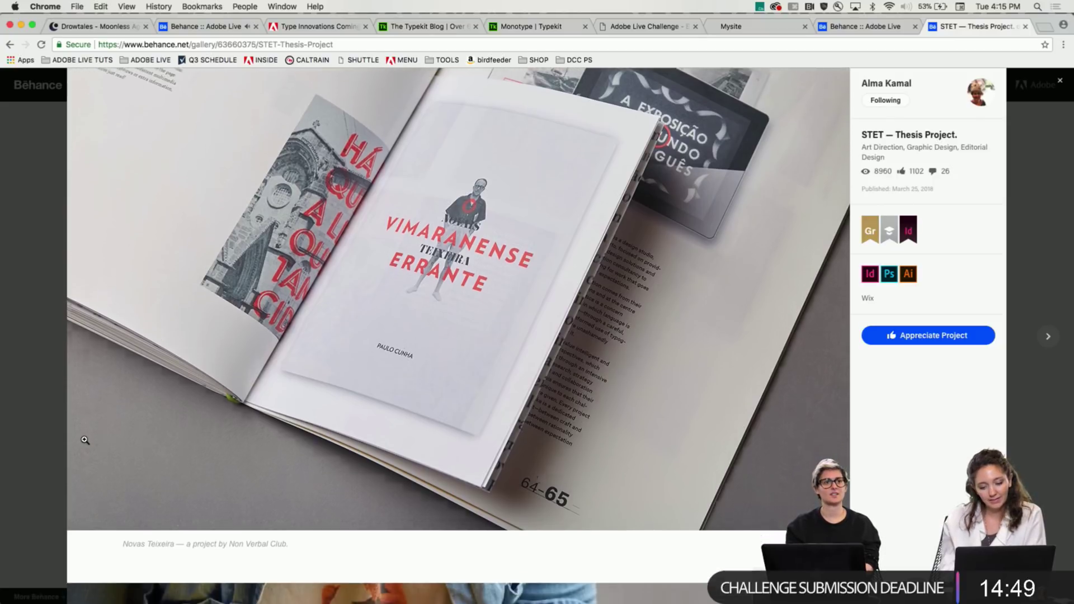
# Compare the yellow, pink and green coloured-paper spread with the bound-in booklet insert on pages 64–65
pyautogui.scroll(-3, 85, 440)
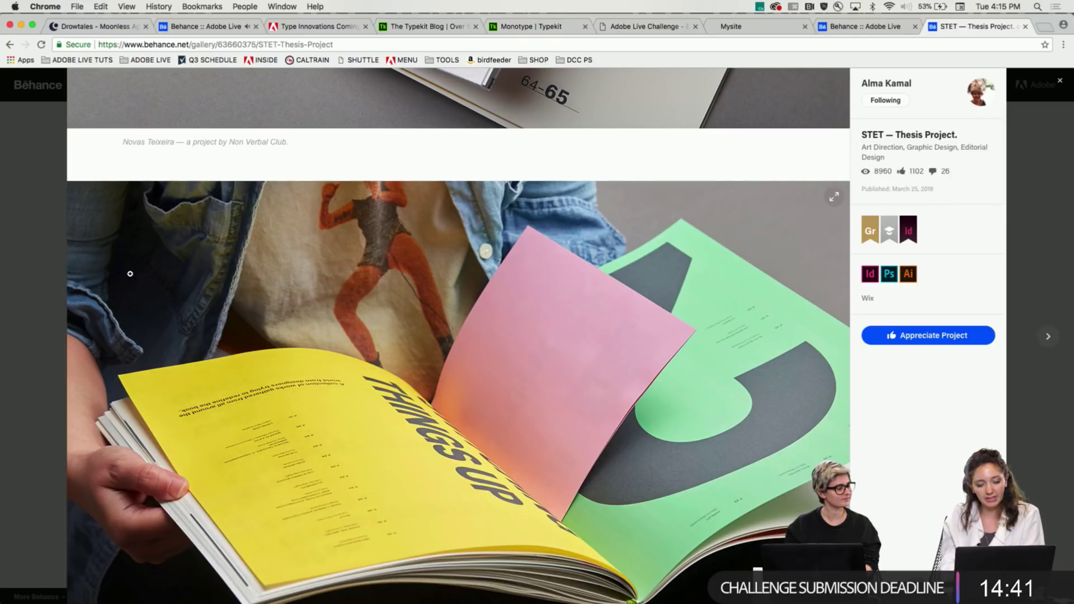
pyautogui.scroll(-3, 130, 273)
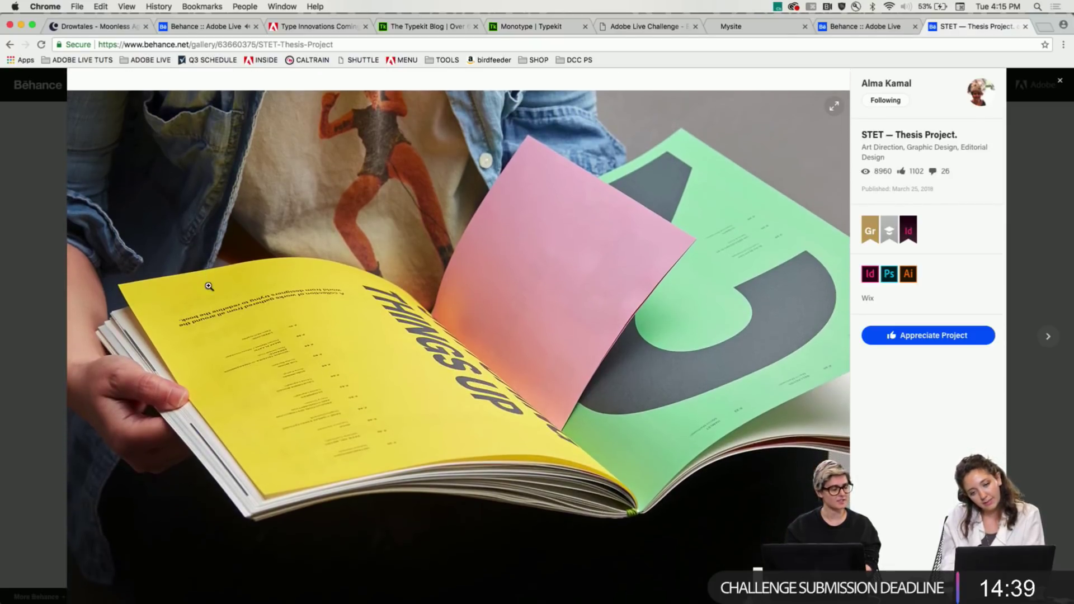
pyautogui.scroll(10, 53, 322)
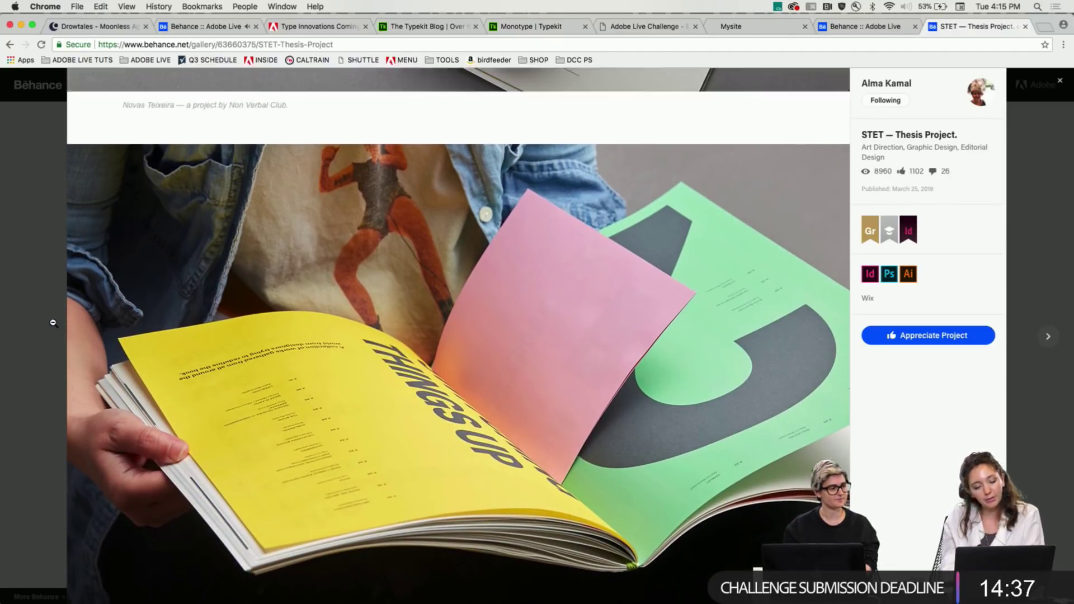
pyautogui.scroll(5, 53, 323)
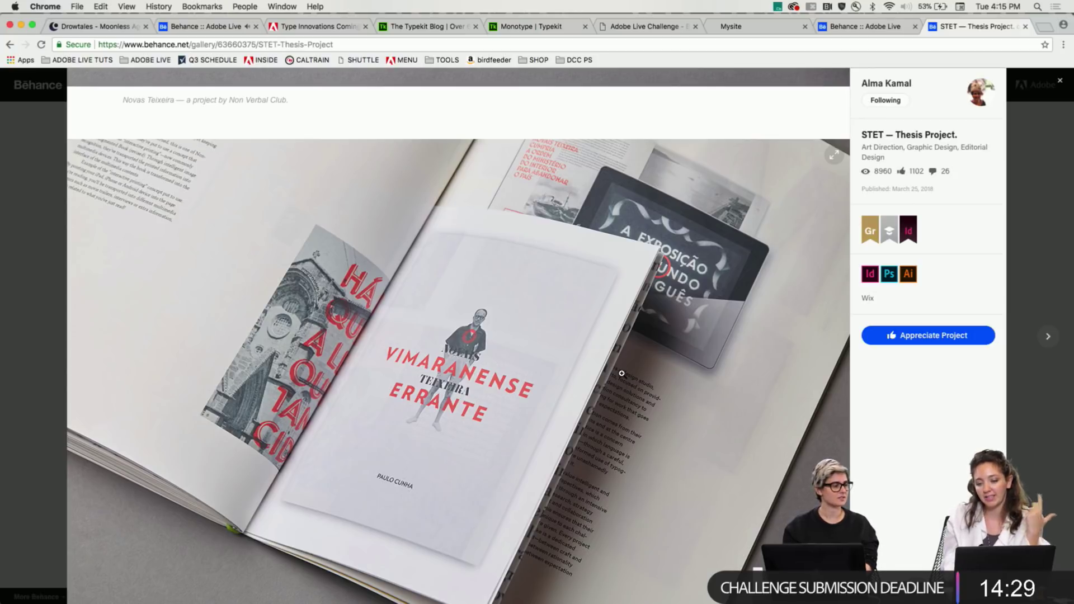
pyautogui.scroll(-3, 620, 373)
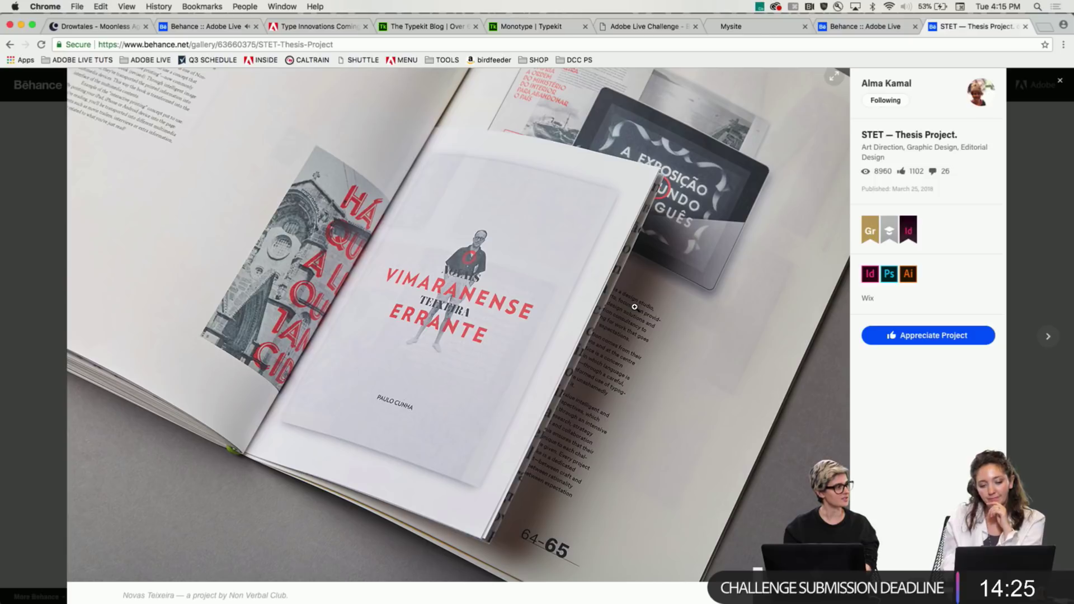
pyautogui.scroll(-10, 634, 307)
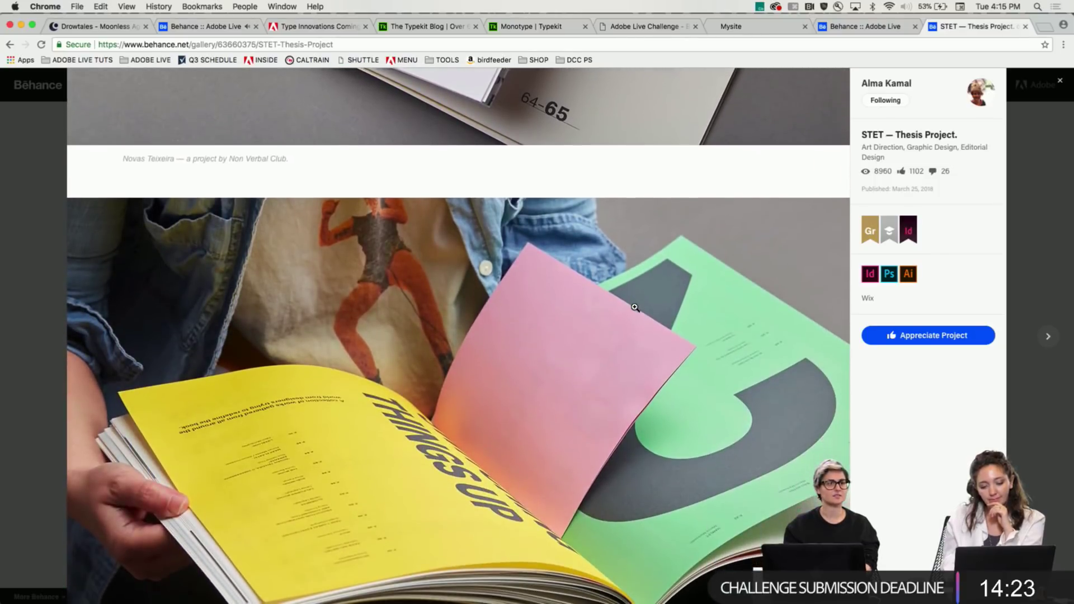
pyautogui.scroll(-2, 634, 307)
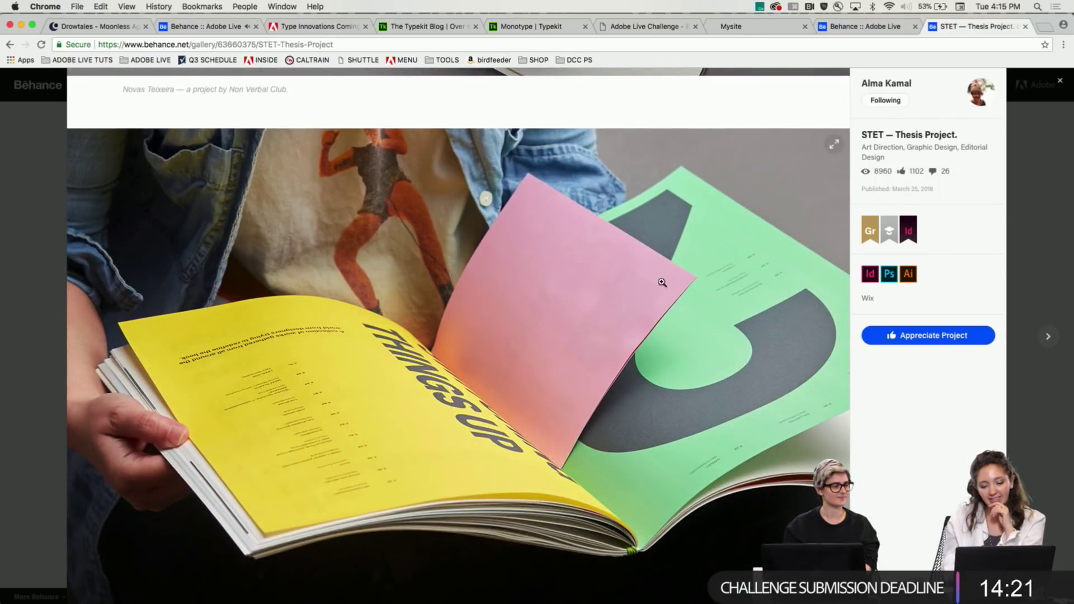
# Study the Slowness spread, the Production, Distribution and Consumption spread with type crossing the gutter, and the photograph that follows
pyautogui.scroll(-8, 615, 386)
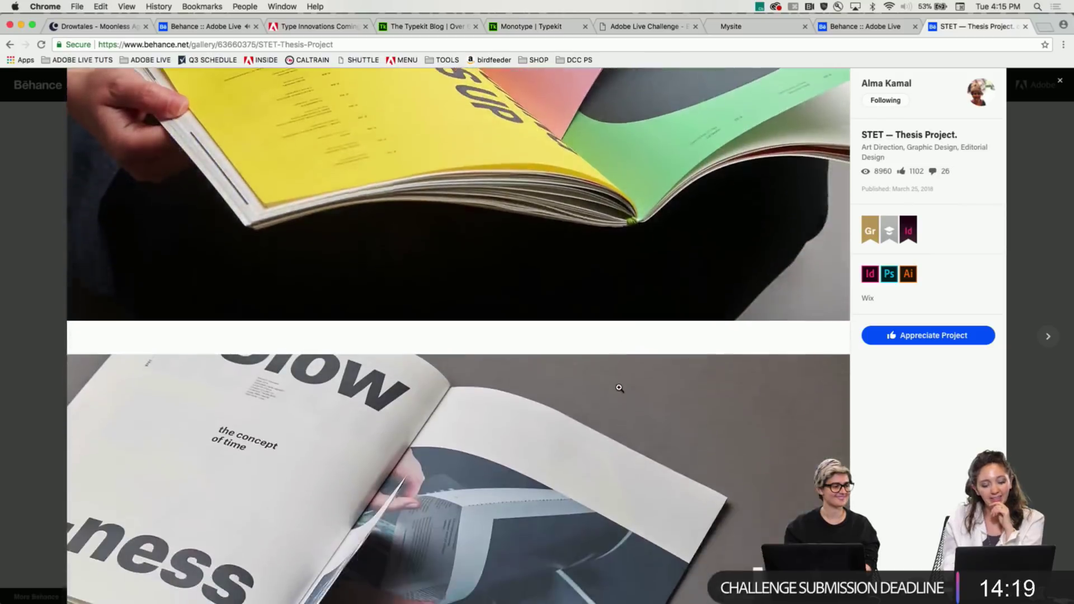
pyautogui.scroll(-5, 619, 388)
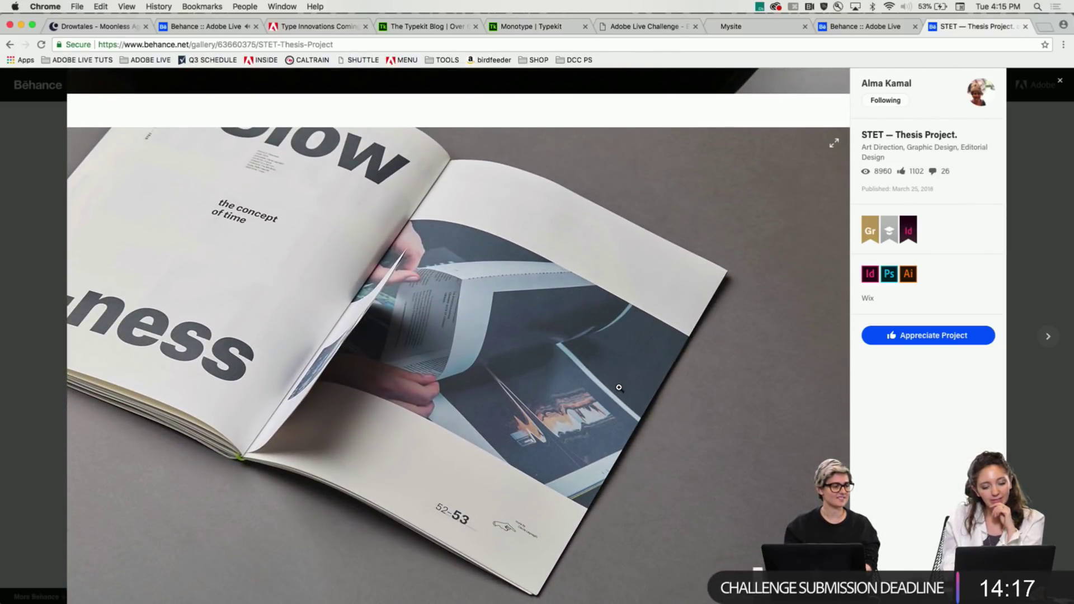
pyautogui.scroll(-1, 620, 388)
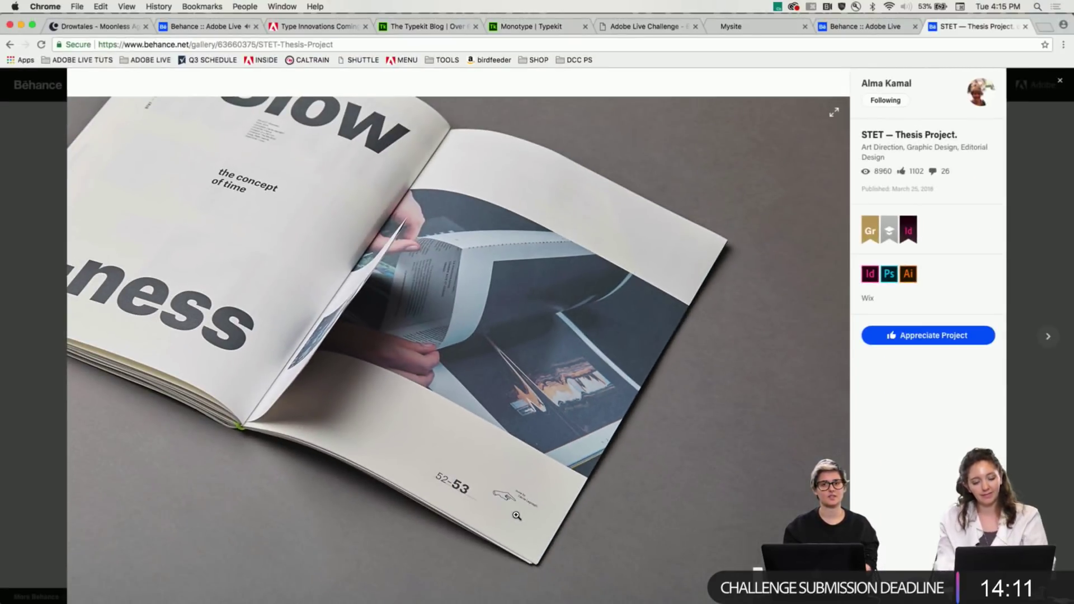
pyautogui.scroll(-7, 516, 515)
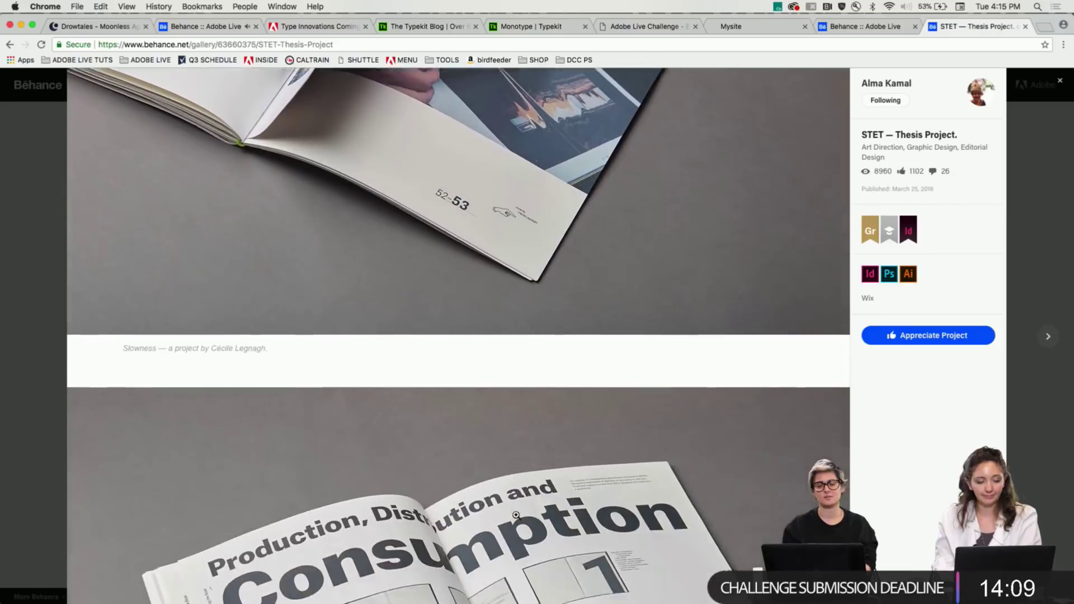
pyautogui.scroll(-2, 517, 515)
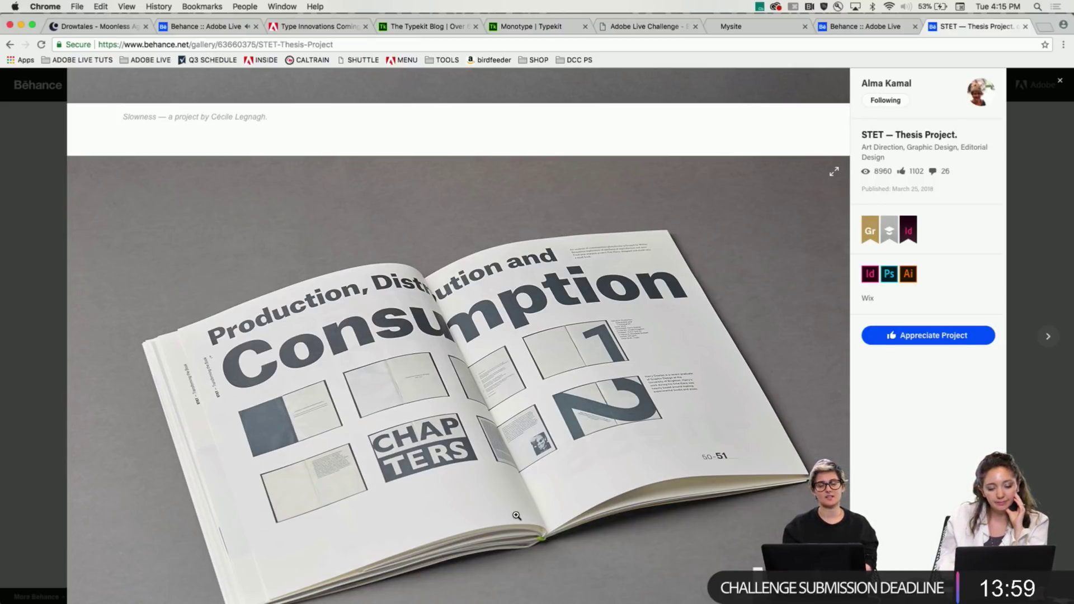
pyautogui.scroll(-2, 516, 516)
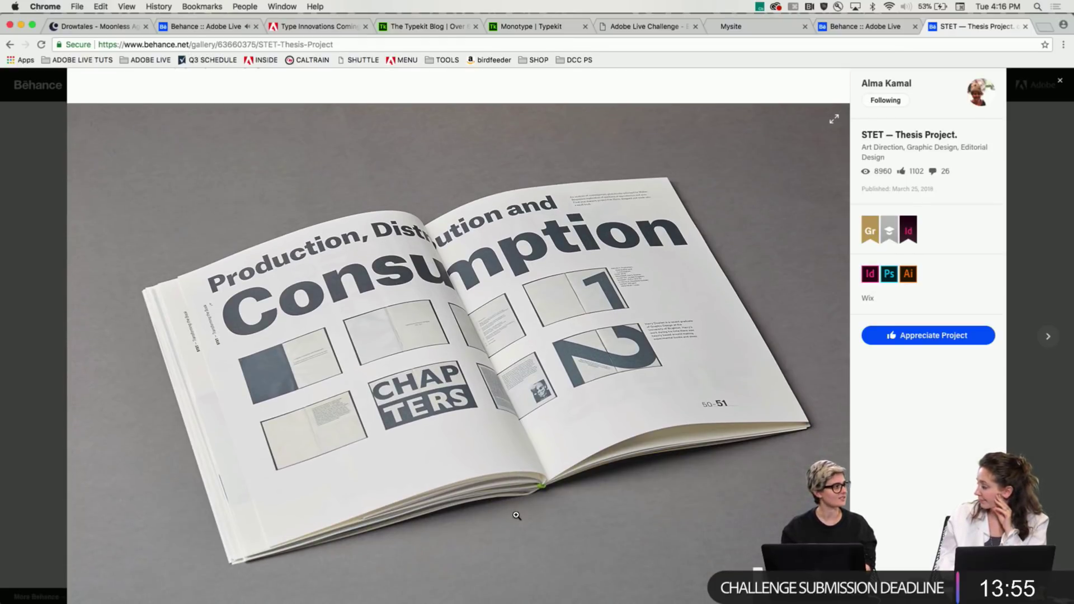
pyautogui.scroll(-2, 516, 515)
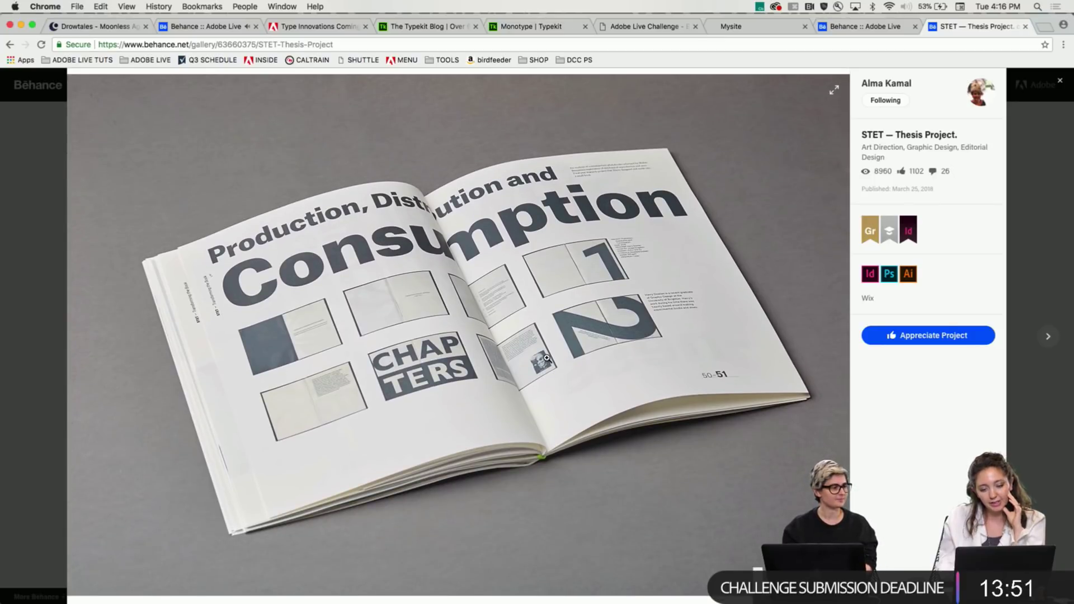
pyautogui.scroll(3, 436, 336)
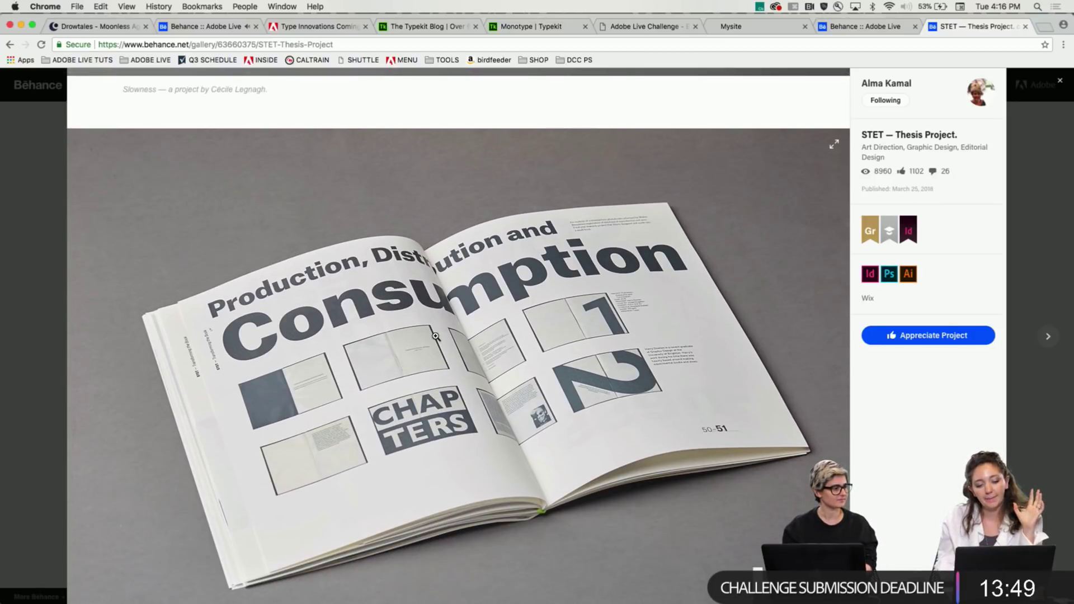
pyautogui.scroll(-3, 436, 336)
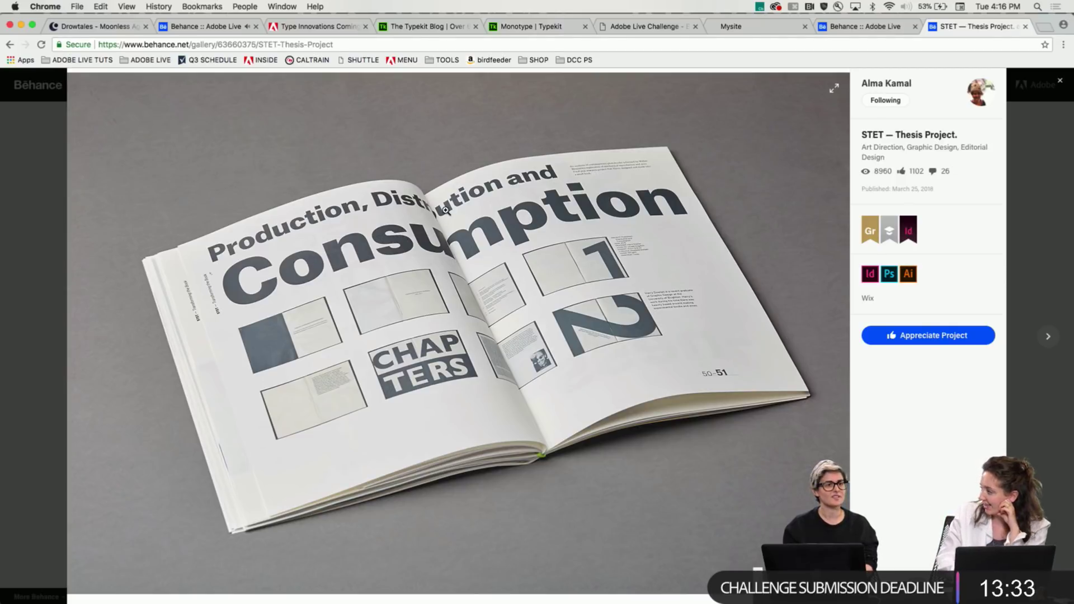
pyautogui.scroll(-5, 446, 210)
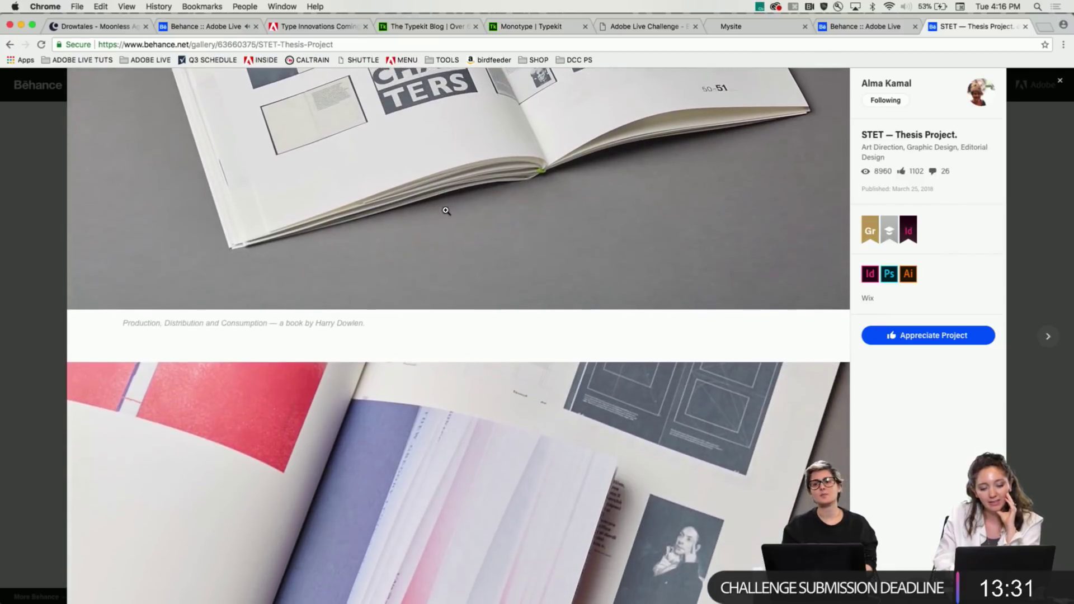
pyautogui.scroll(-3, 446, 211)
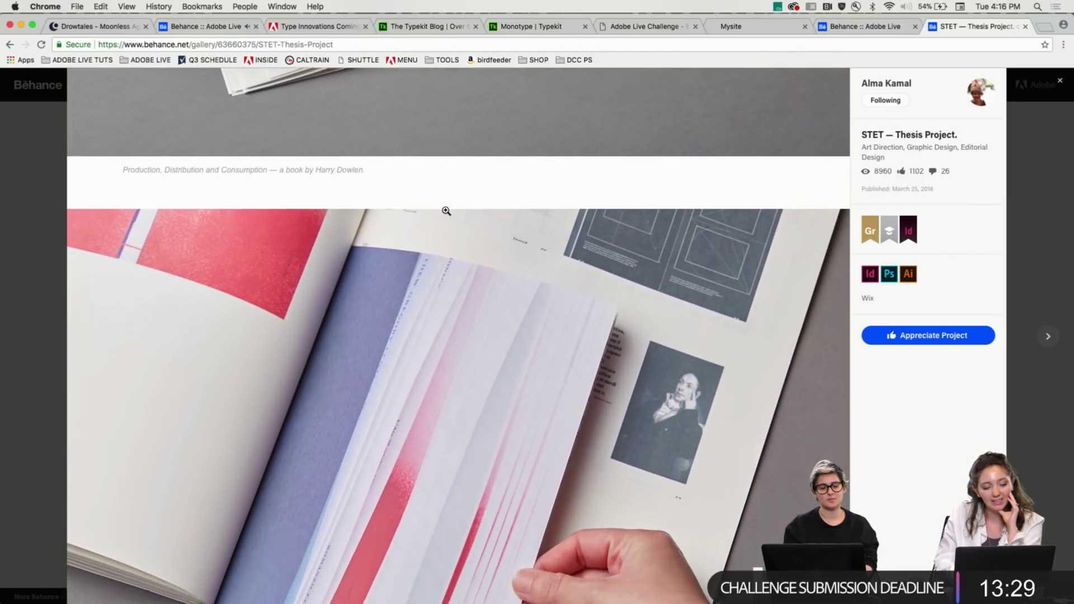
# Examine the photograph of The Monk insert bound into pages 62–63 of the STET book
pyautogui.scroll(-2, 446, 210)
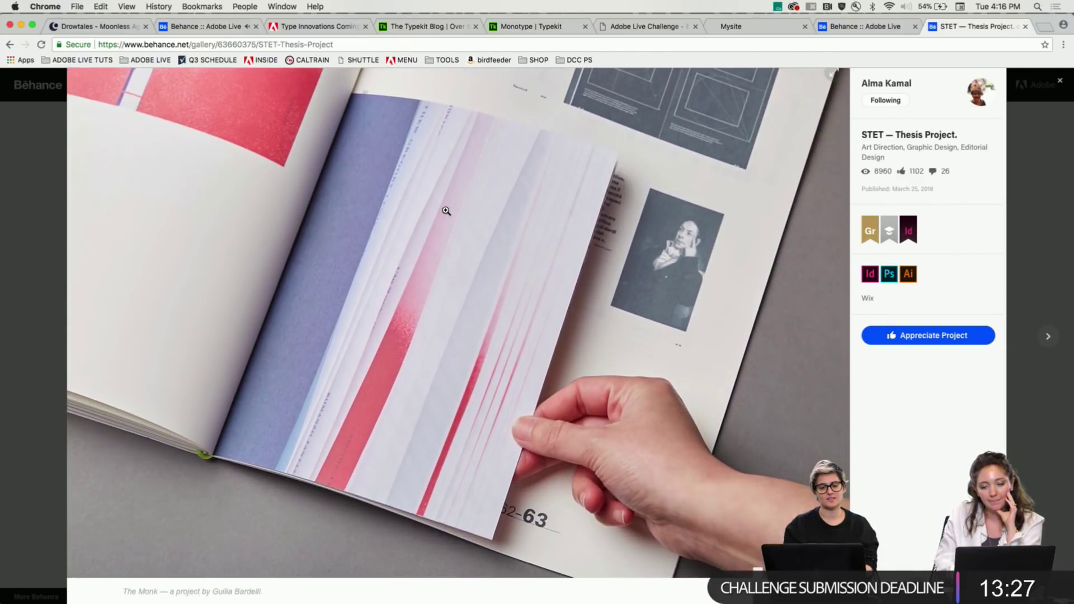
pyautogui.scroll(1, 446, 210)
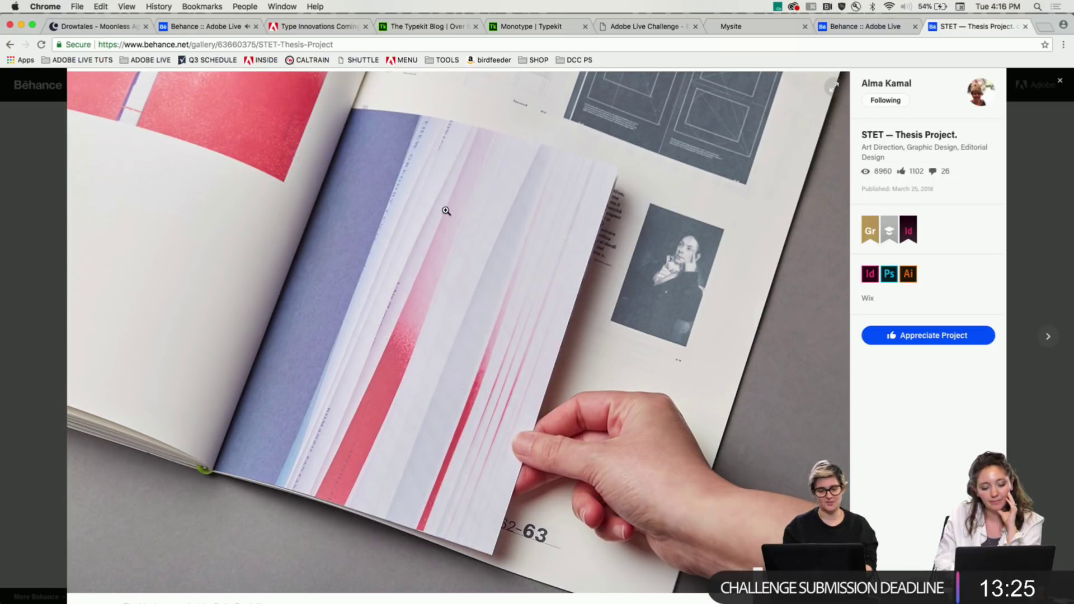
pyautogui.scroll(1, 445, 210)
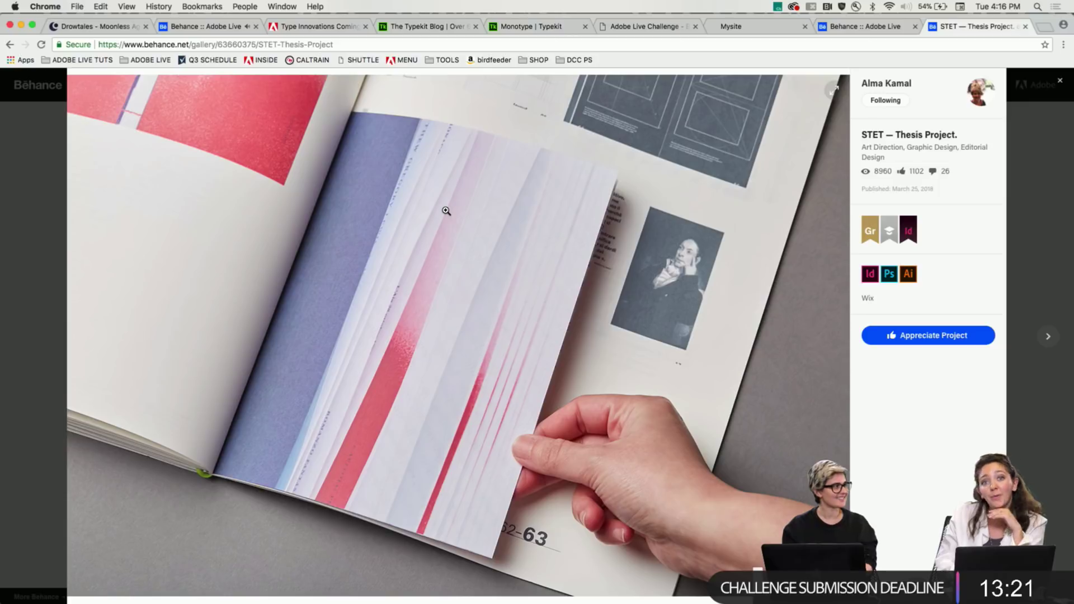
pyautogui.scroll(-1, 446, 210)
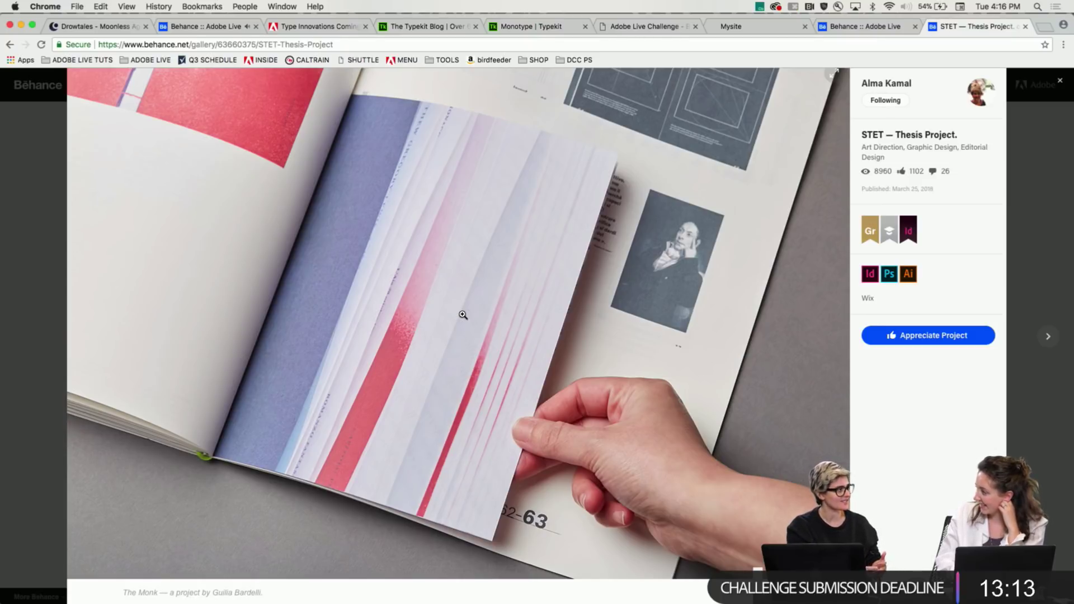
# Study the "Page 1: Great Expectations" spread, with its oversized title crossing the gutter and its small bound-in insert
pyautogui.scroll(-8, 463, 315)
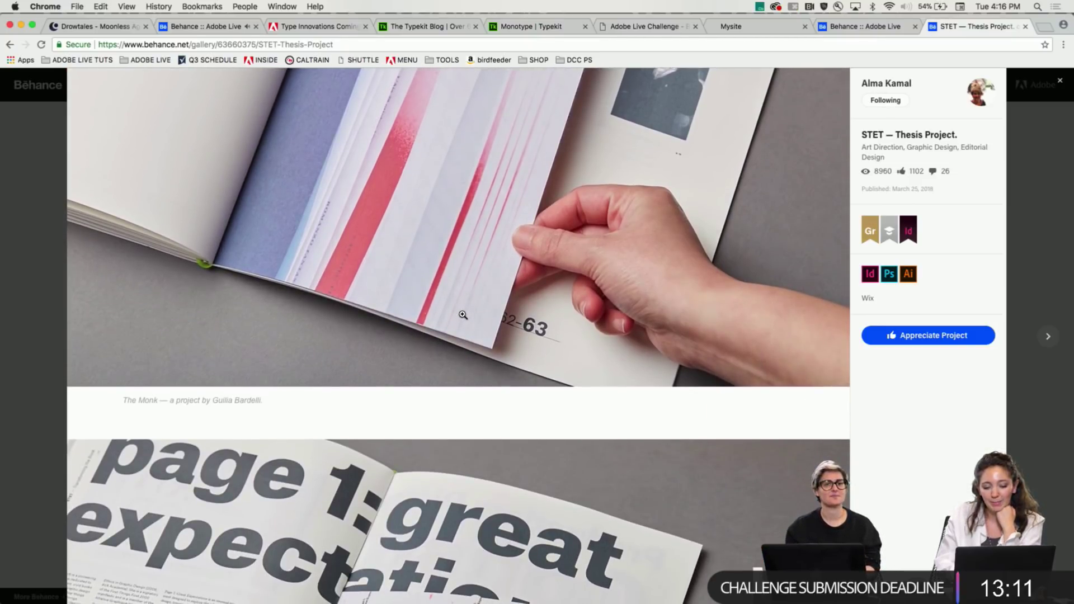
pyautogui.scroll(-1, 463, 315)
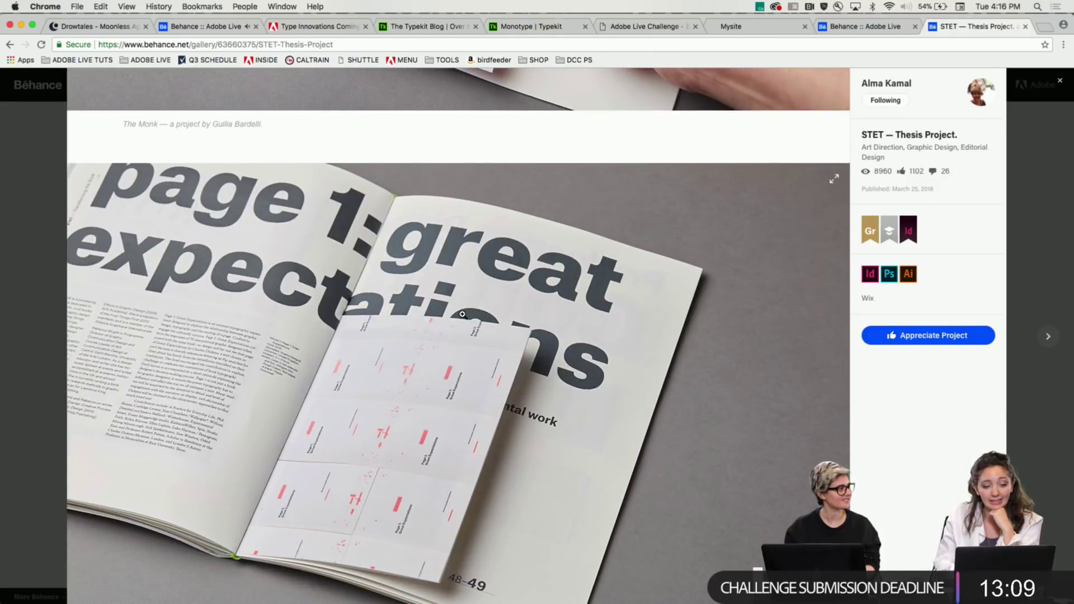
pyautogui.scroll(-2, 439, 266)
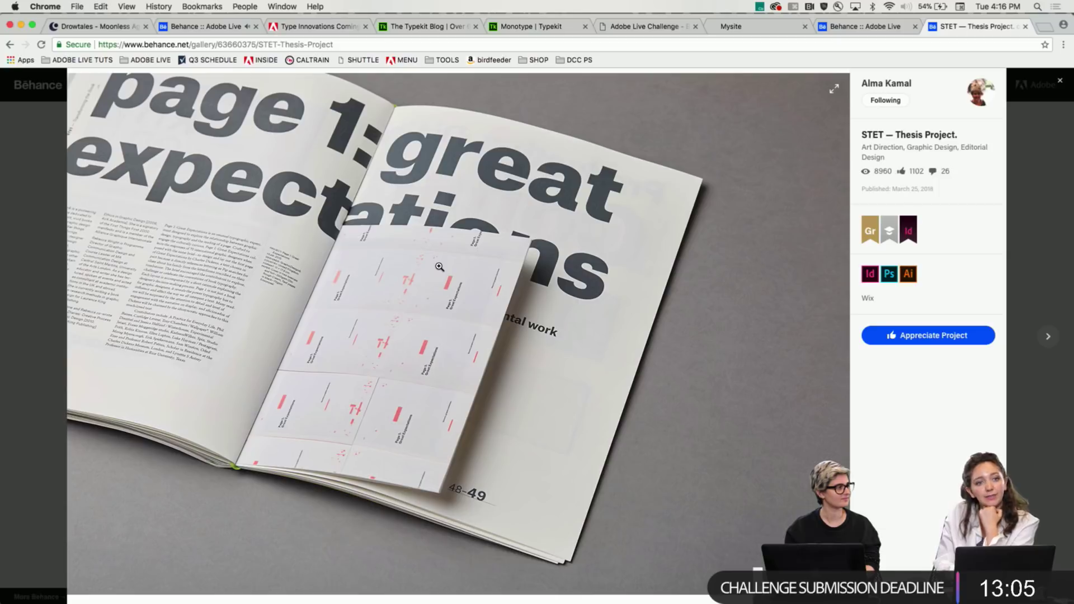
pyautogui.scroll(-1, 439, 267)
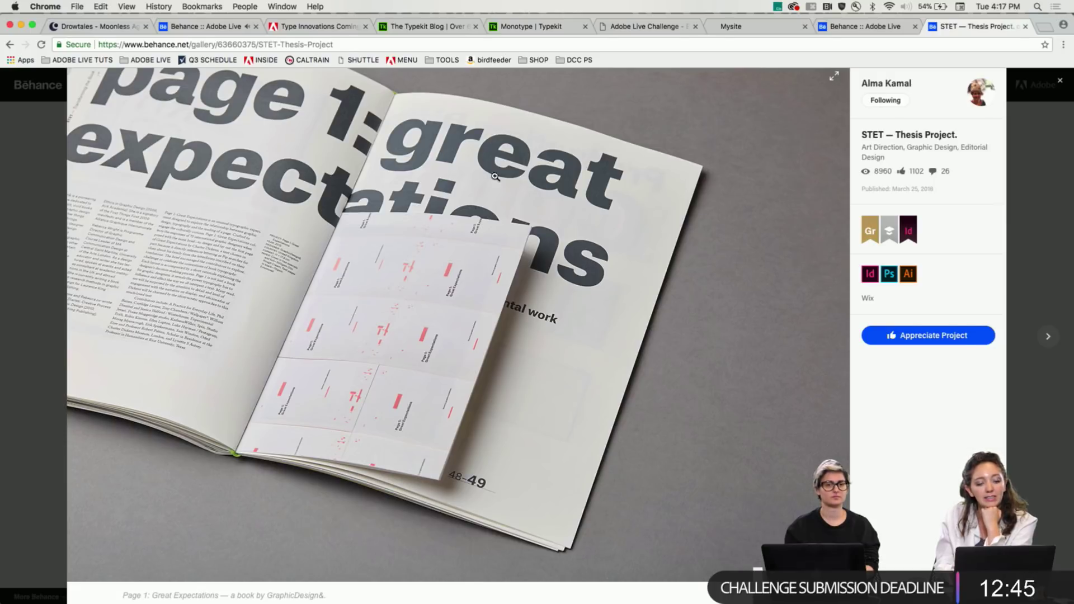
pyautogui.scroll(1, 481, 227)
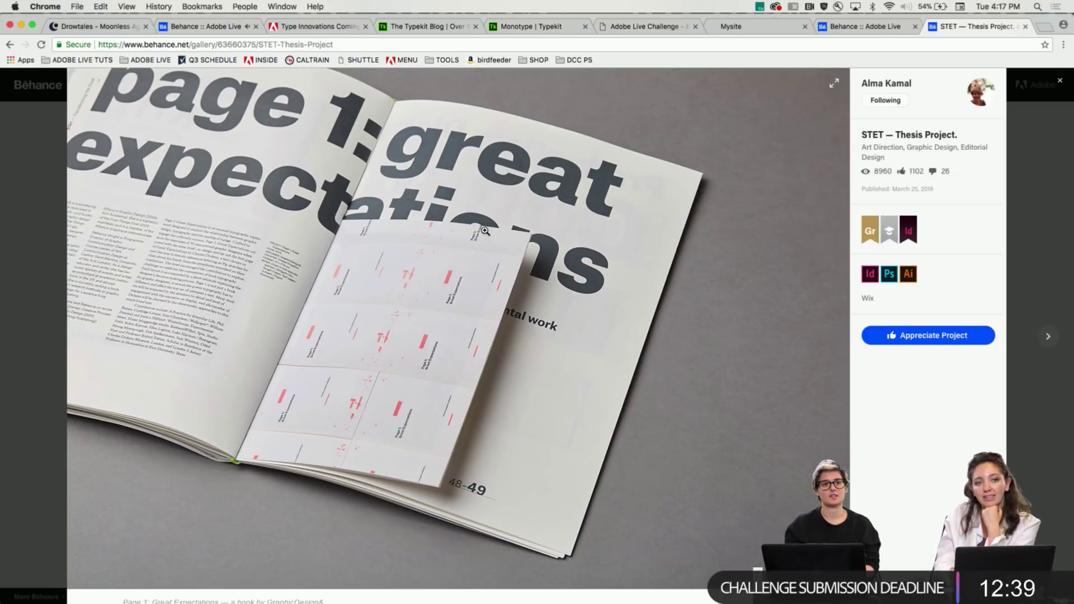
pyautogui.scroll(1, 494, 186)
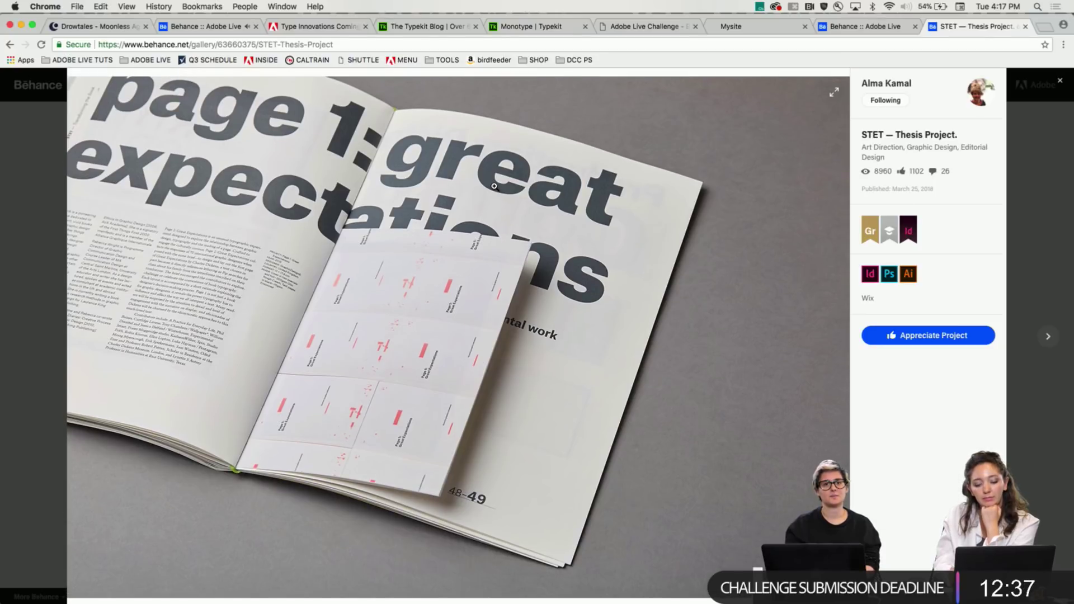
# Compare the Red Hot Chili Pepper spread with the Zazie Nel Metró spread on pages 42–43
pyautogui.scroll(-10, 493, 185)
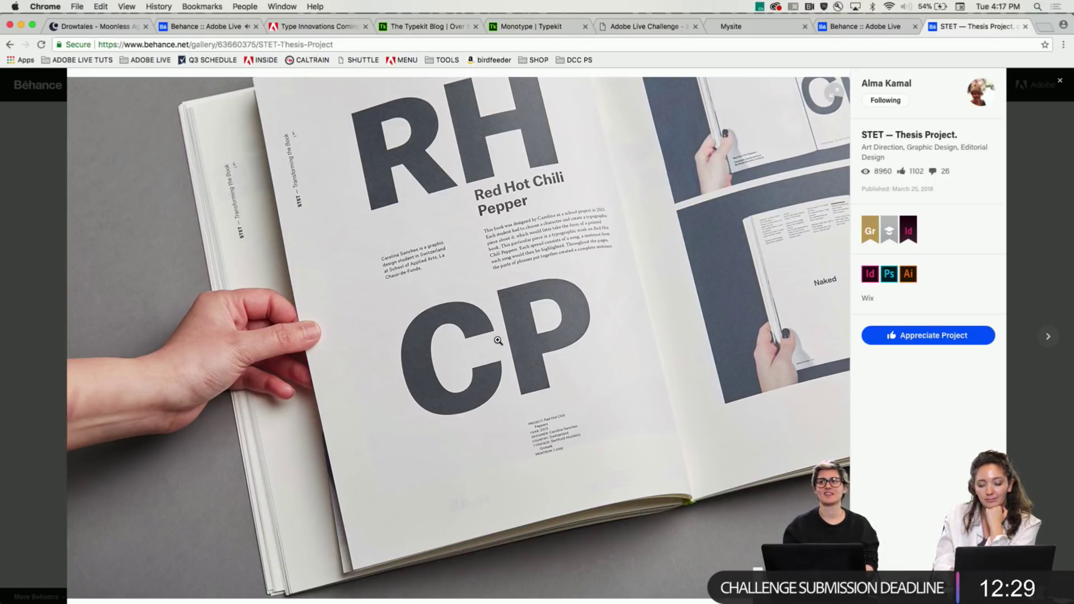
pyautogui.scroll(-10, 498, 341)
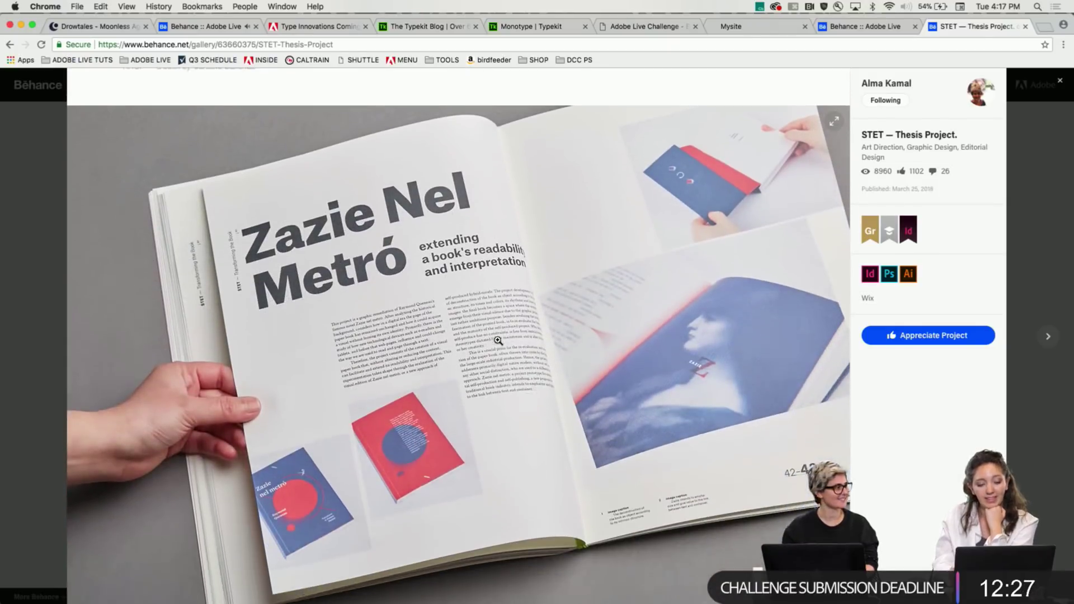
pyautogui.scroll(-1, 498, 341)
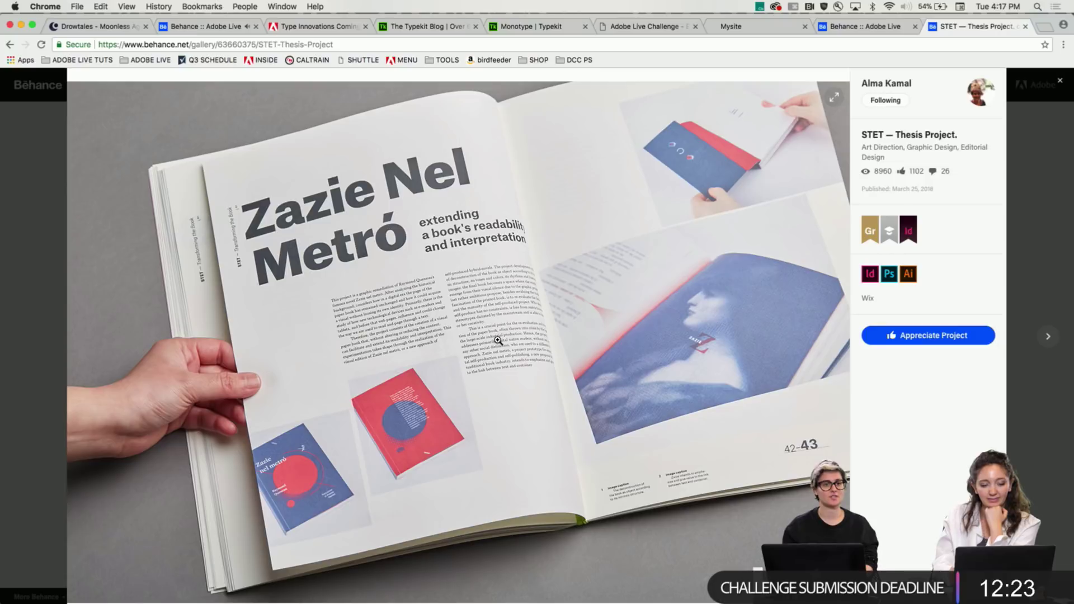
pyautogui.scroll(-1, 497, 339)
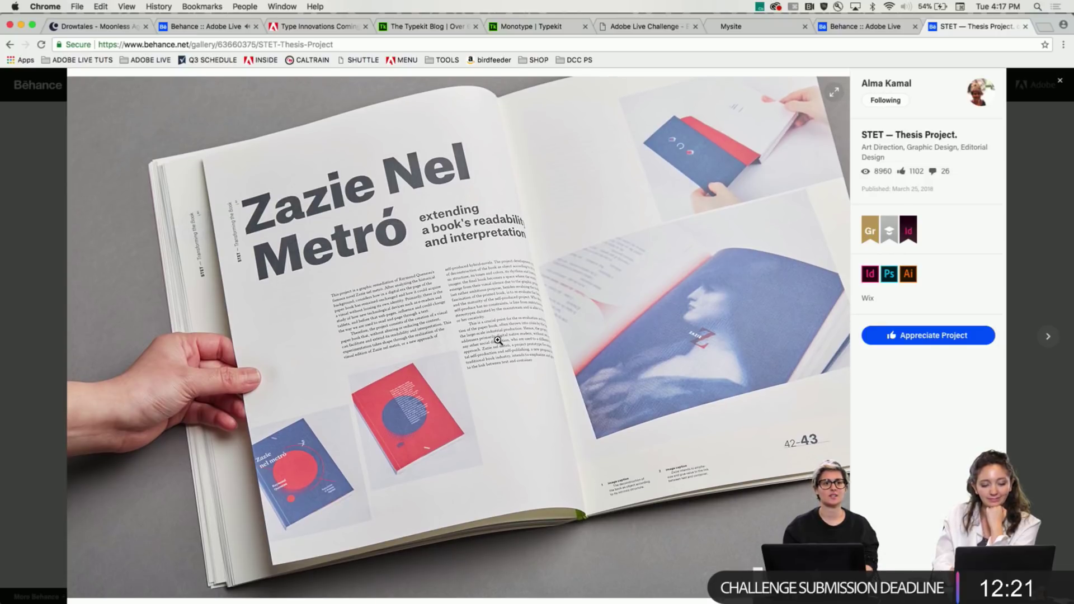
pyautogui.scroll(-5, 485, 342)
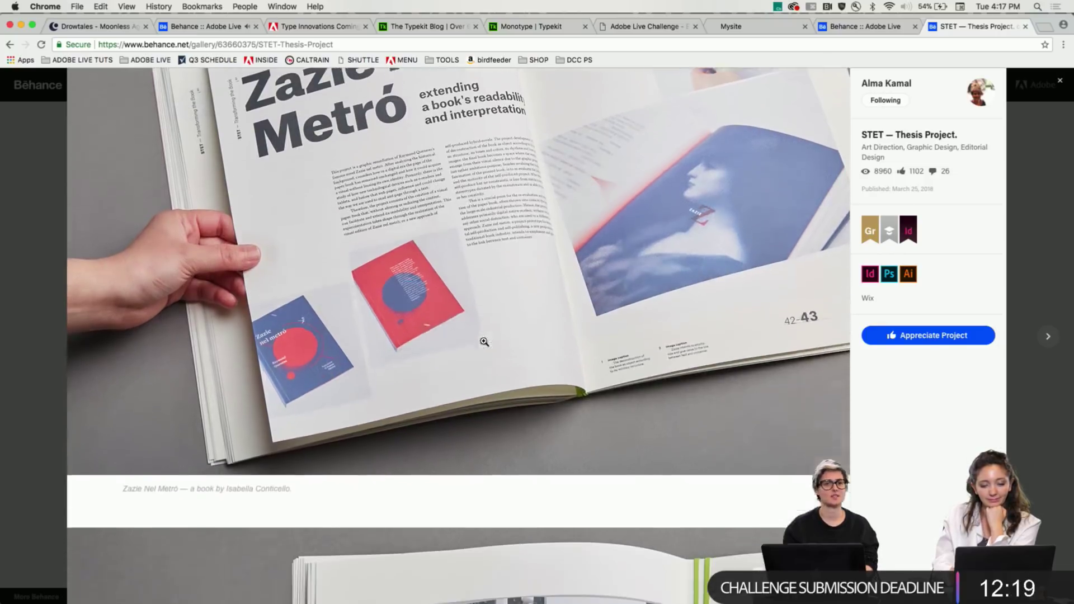
# Examine the Metamorphosis spread with the green band along its gutter and the Humain spread below it
pyautogui.scroll(-1, 485, 342)
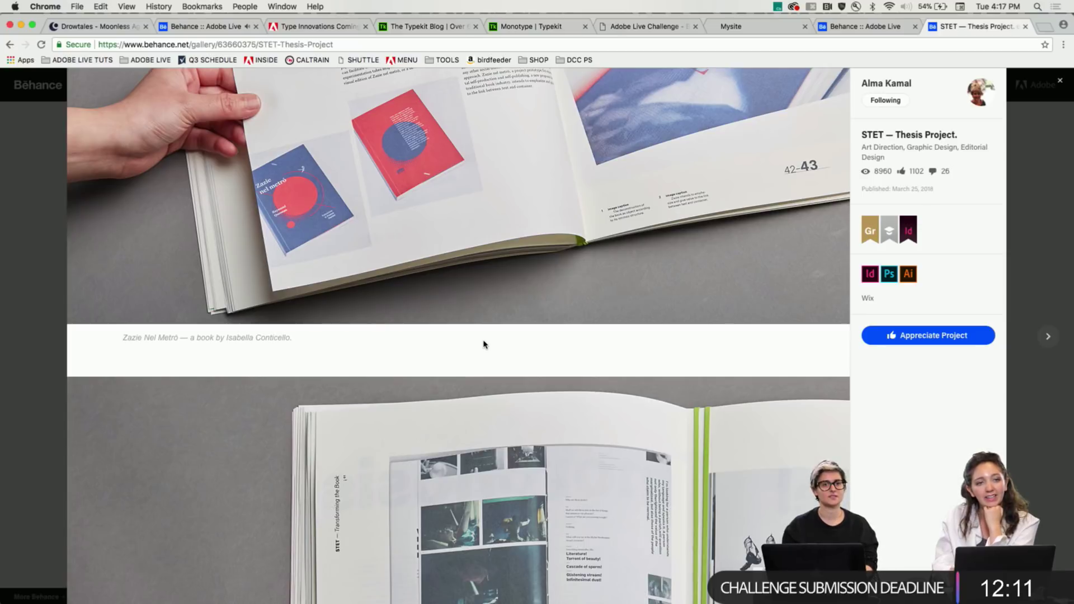
pyautogui.scroll(-5, 484, 344)
pyautogui.scroll(-1, 484, 344)
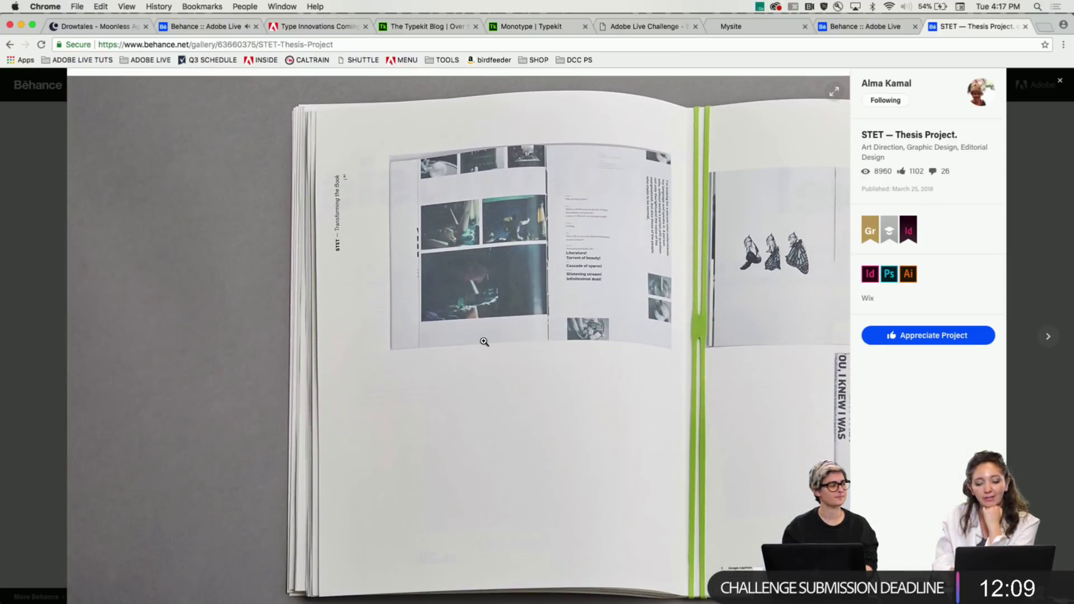
pyautogui.scroll(-5, 484, 342)
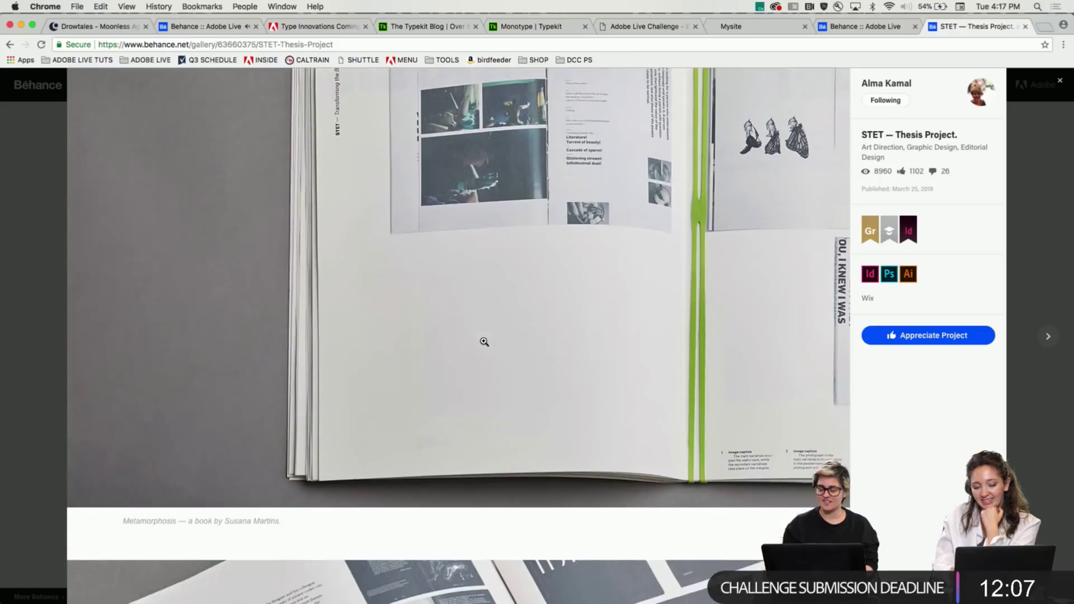
pyautogui.scroll(-3, 483, 341)
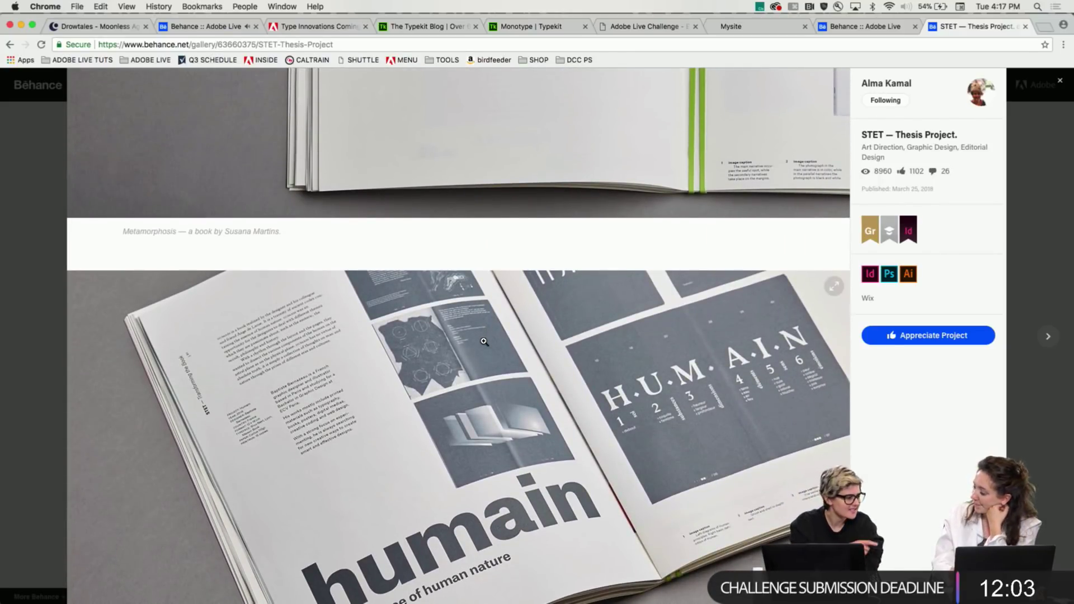
pyautogui.scroll(-1, 483, 342)
# Search the project page for "subl" and go to the promo booklets for the redesigned Subliminal books
pyautogui.press('super+f')
pyautogui.write('subl')
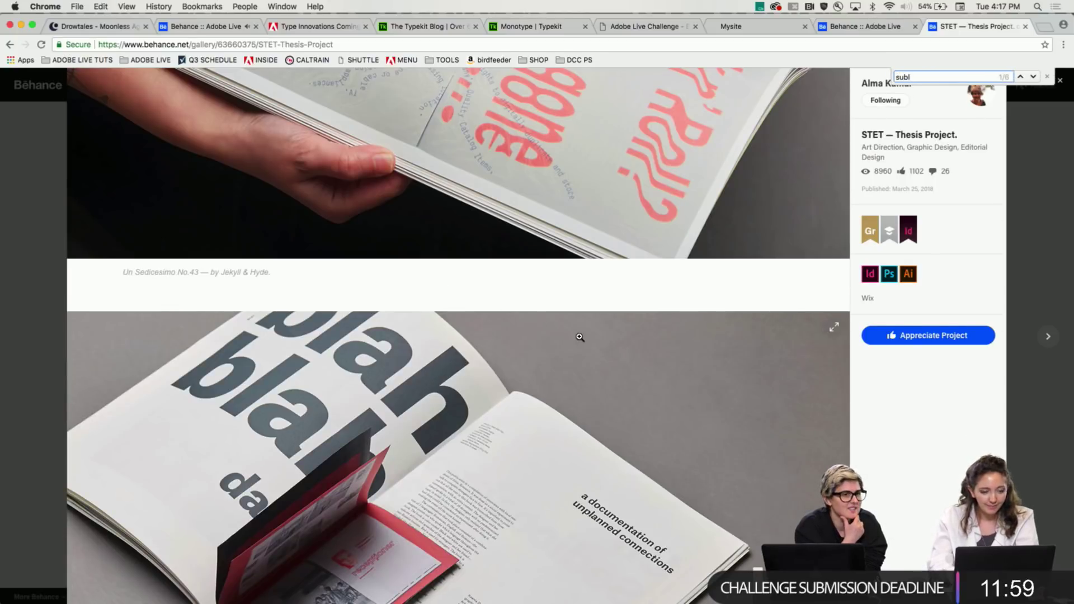
pyautogui.scroll(-10, 579, 338)
pyautogui.scroll(-12, 579, 338)
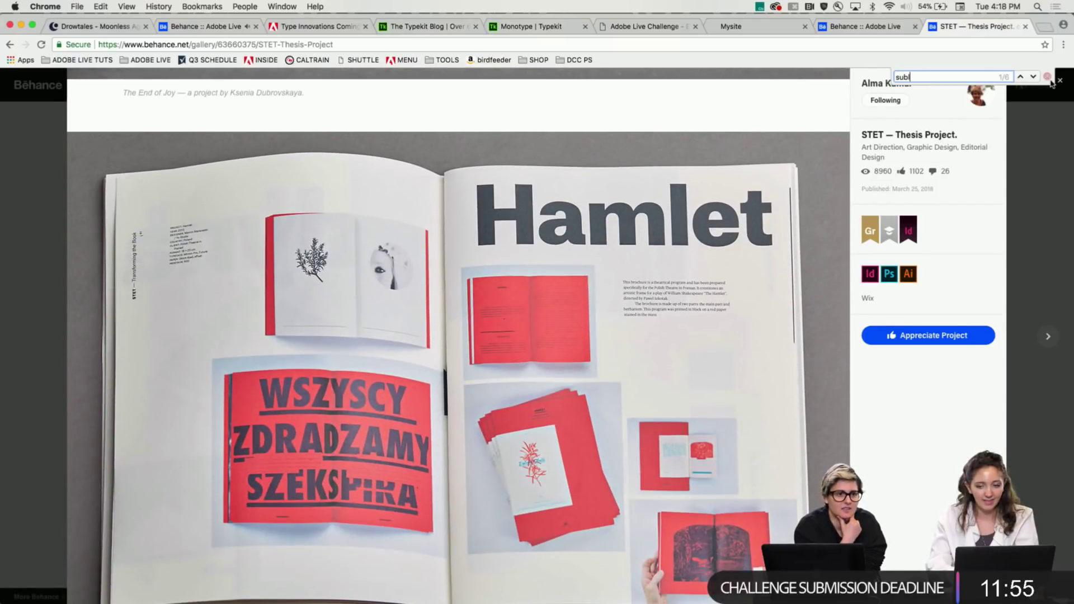
pyautogui.press('Escape')
pyautogui.scroll(-15, 751, 308)
pyautogui.scroll(-20, 751, 308)
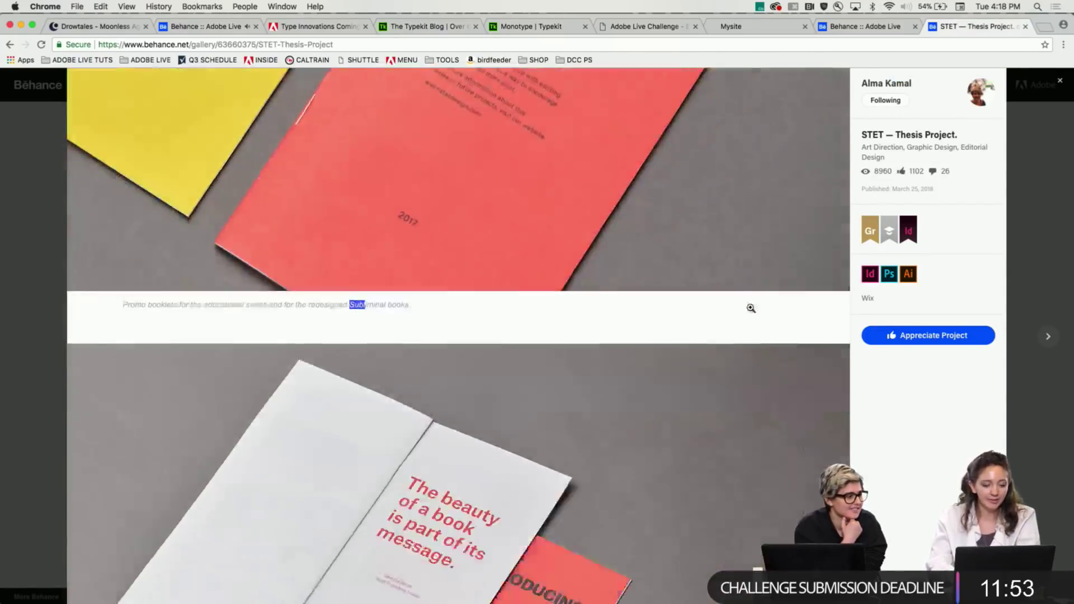
# Find the Subliminal book page with the underlined Salvador Dalí quote and open its photograph enlarged
pyautogui.scroll(8, 751, 309)
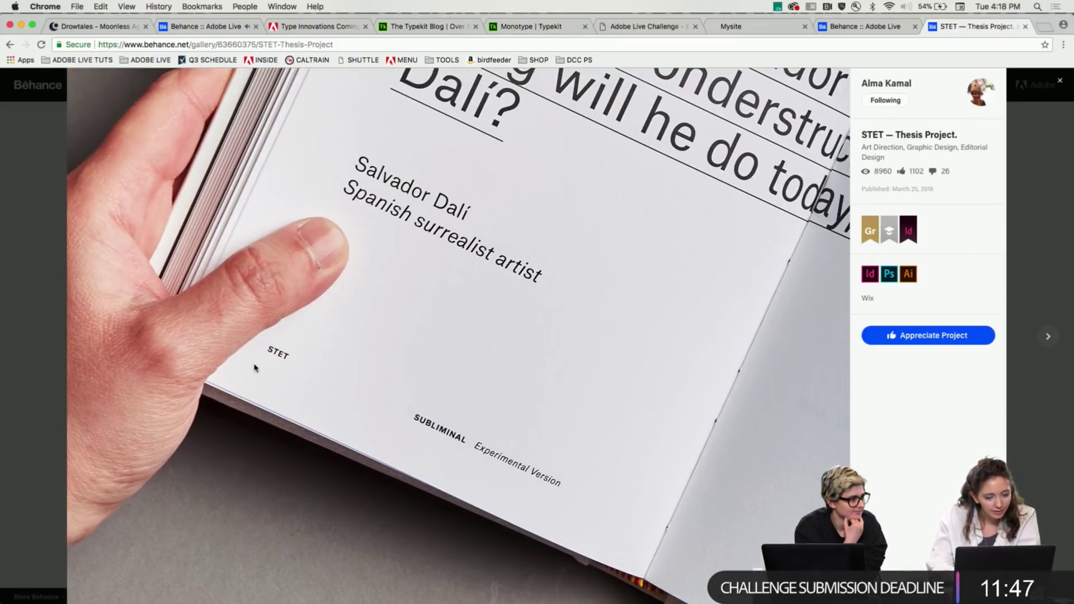
pyautogui.scroll(-6, 252, 366)
pyautogui.scroll(3, 404, 402)
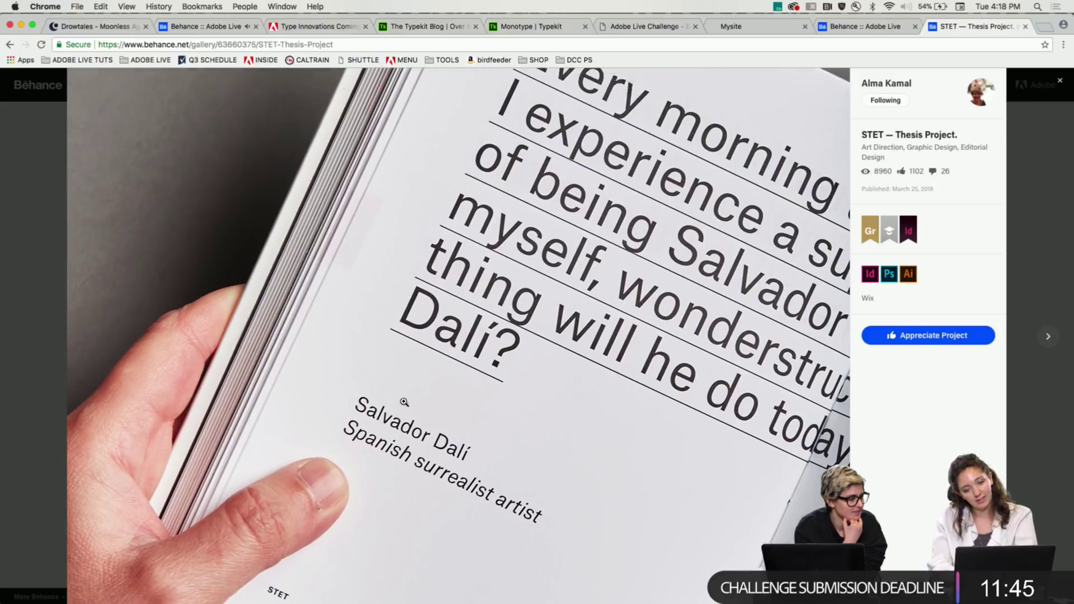
pyautogui.click(403, 402)
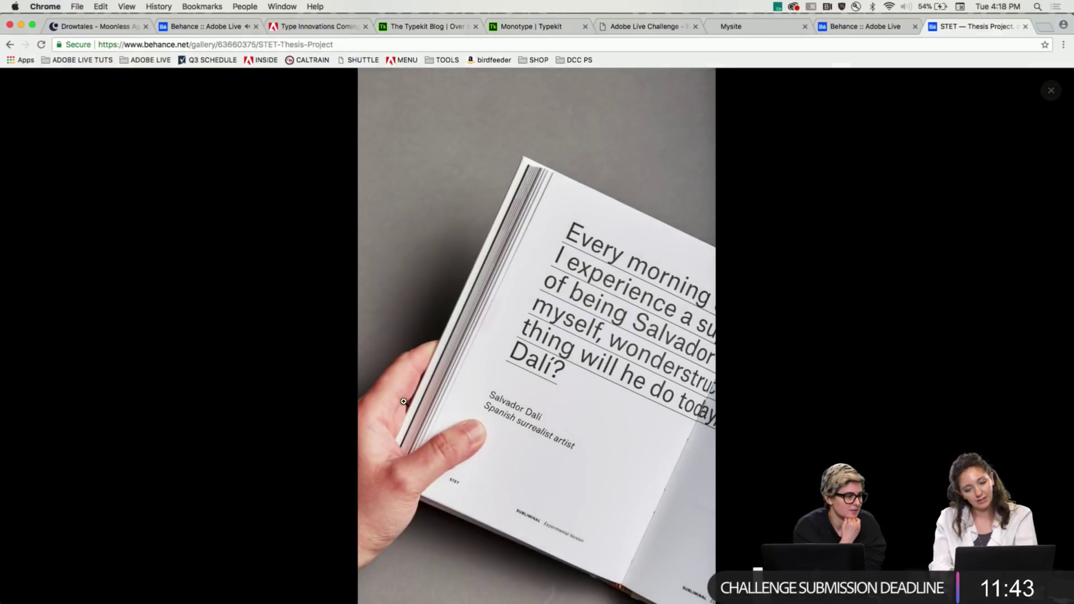
# Browse the enlarged photographs from the "5. Reading People" opener through the three STET guide covers and Pagination spread to the copyright spread
pyautogui.click(399, 403)
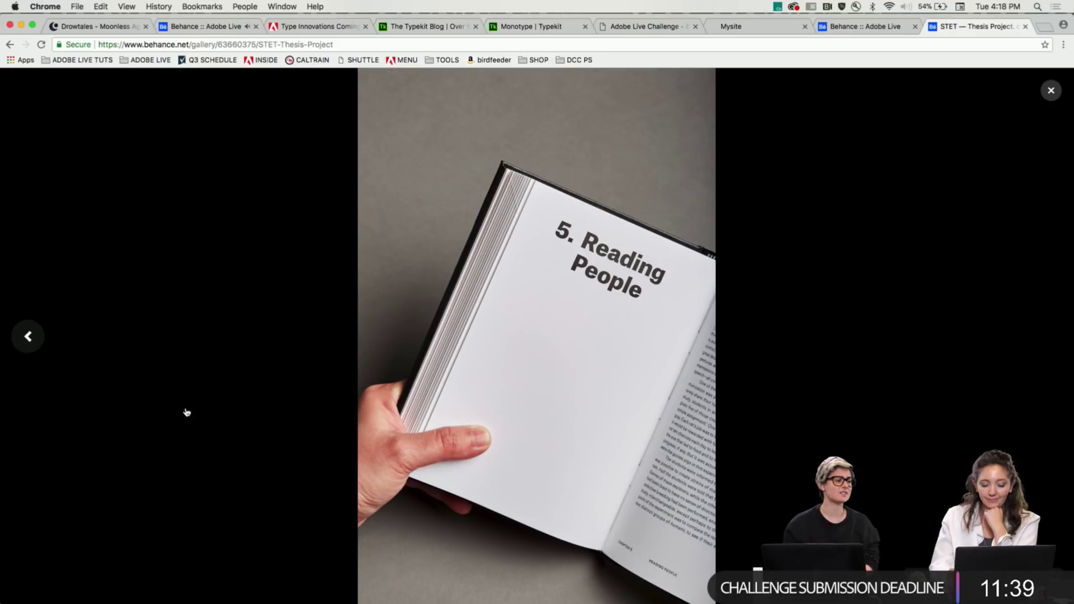
pyautogui.click(187, 412)
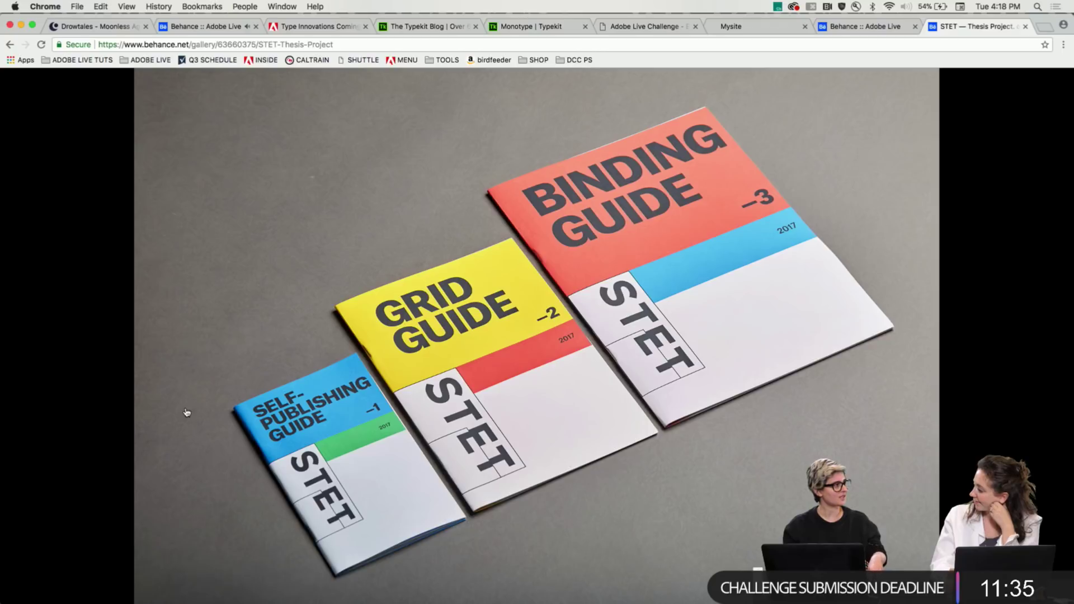
pyautogui.click(187, 413)
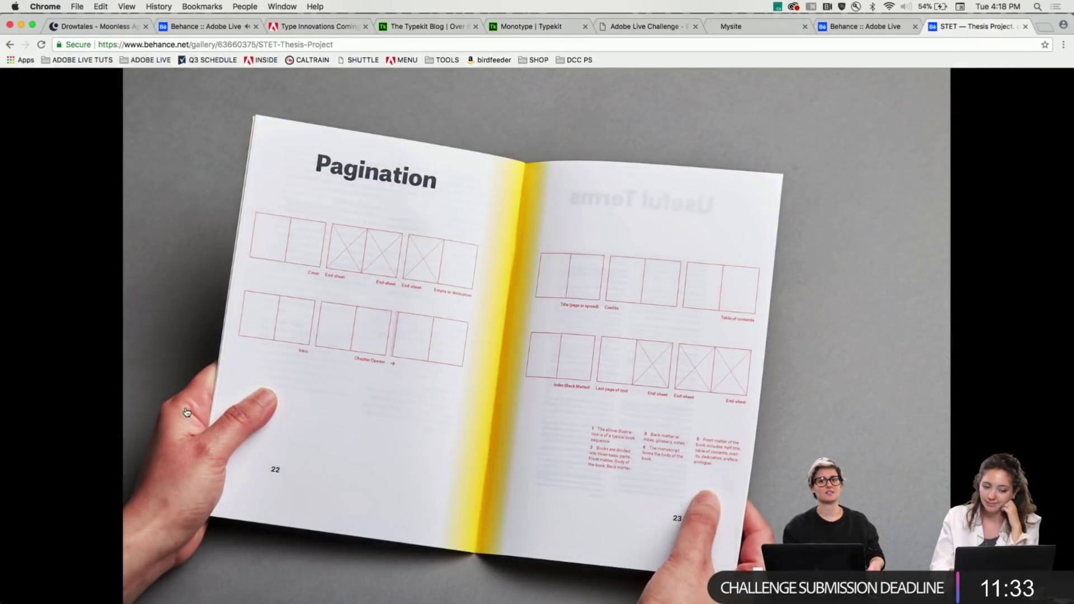
pyautogui.click(187, 413)
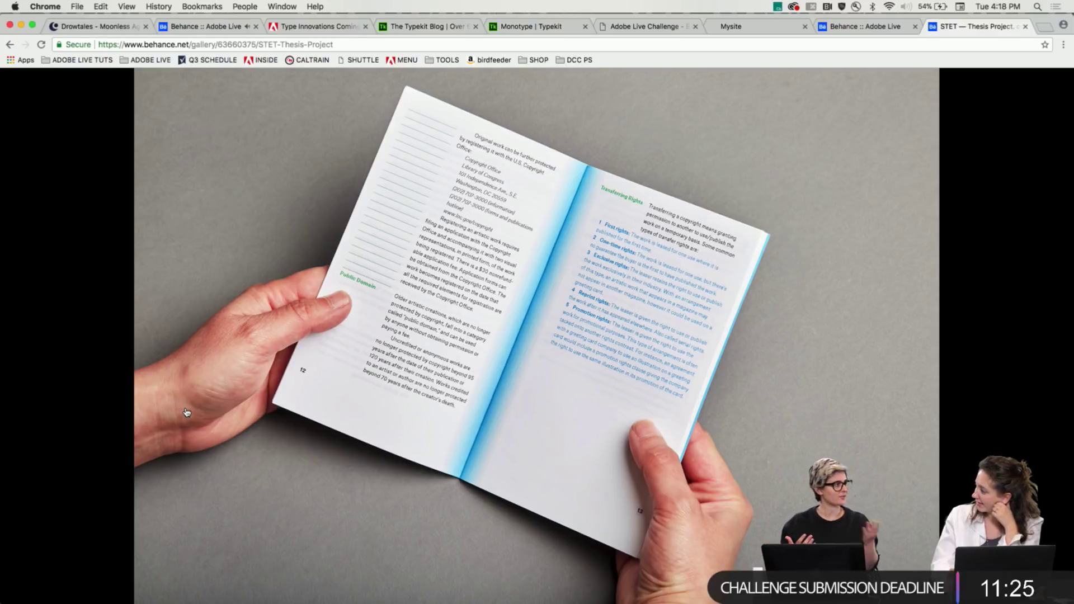
pyautogui.click(187, 413)
pyautogui.click(187, 412)
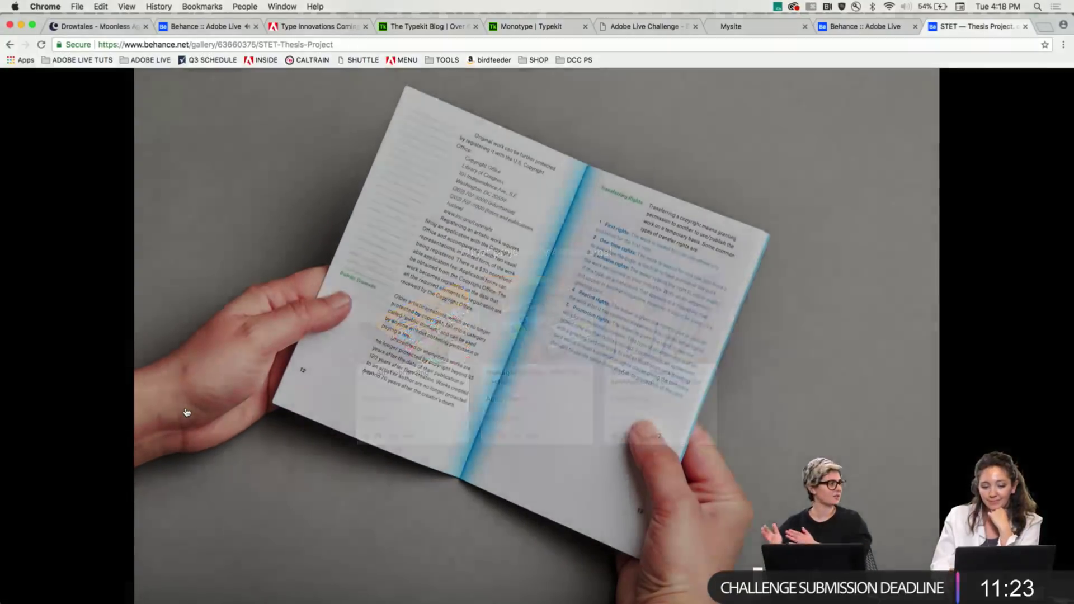
# Go back through the enlarged photographs, past the guide covers and the Salvador Dalí quote, to the Subliminal book's Contents spread
pyautogui.click(187, 412)
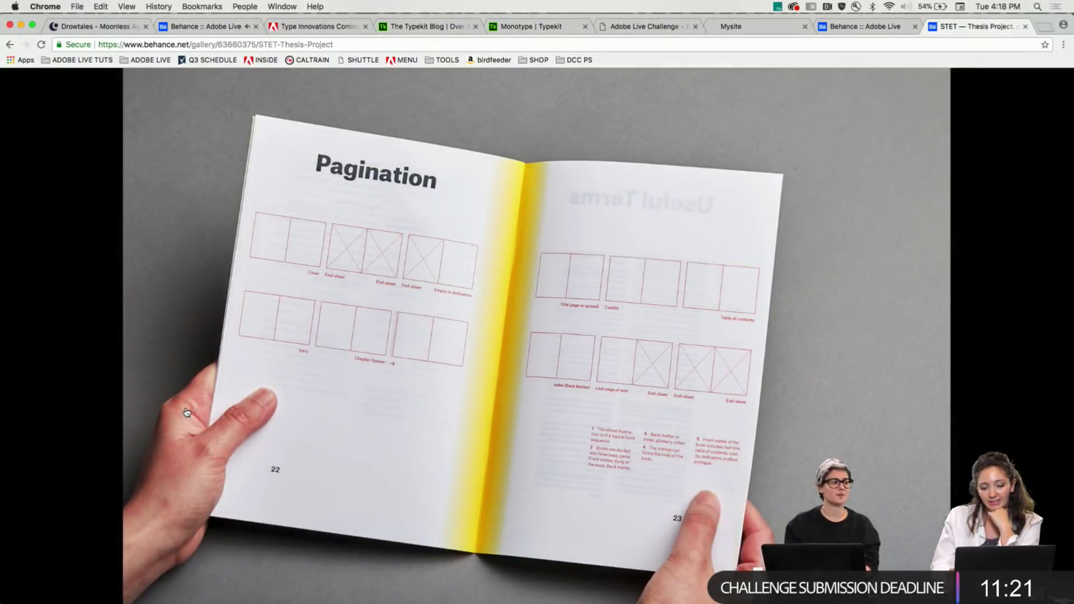
pyautogui.click(187, 413)
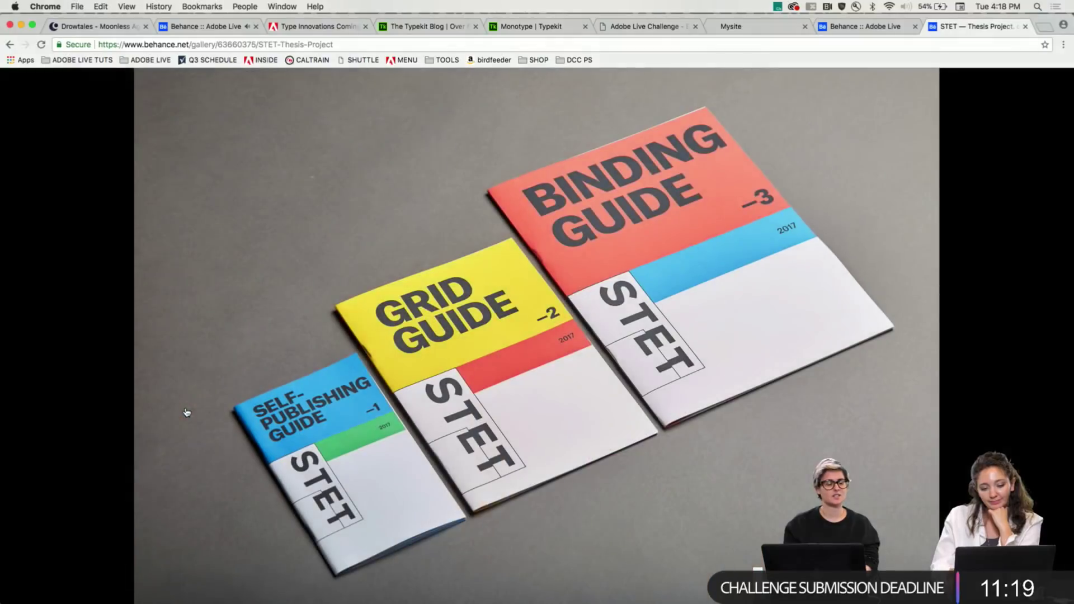
pyautogui.click(187, 412)
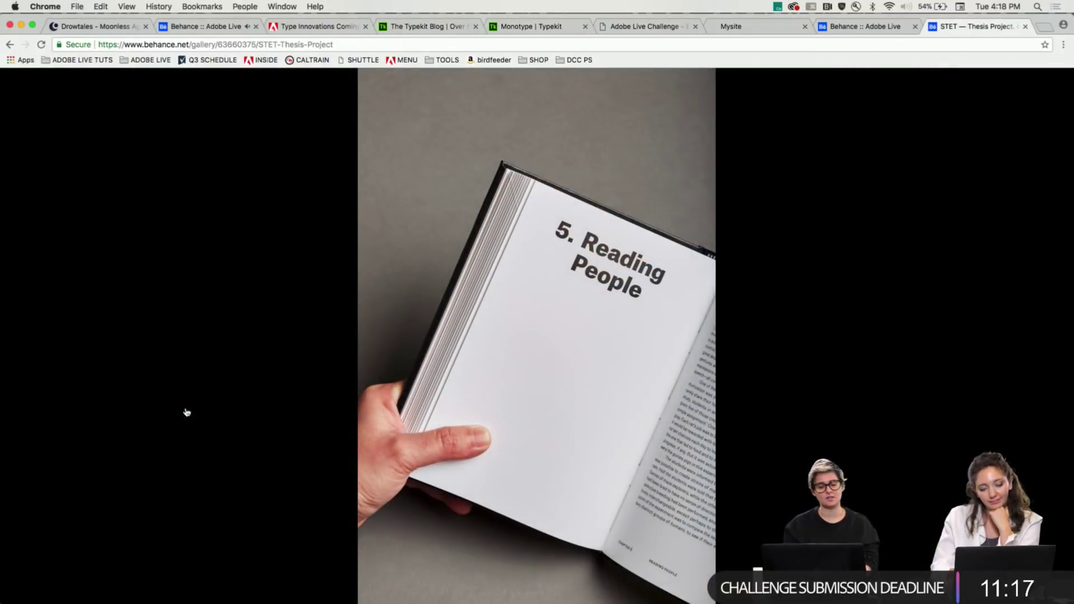
pyautogui.click(187, 412)
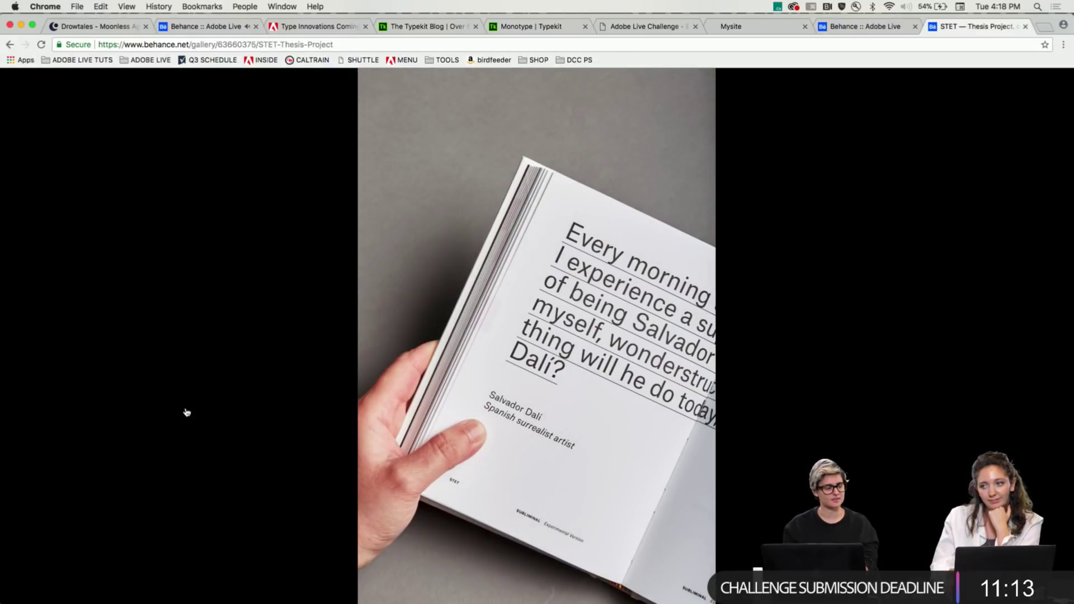
pyautogui.click(187, 413)
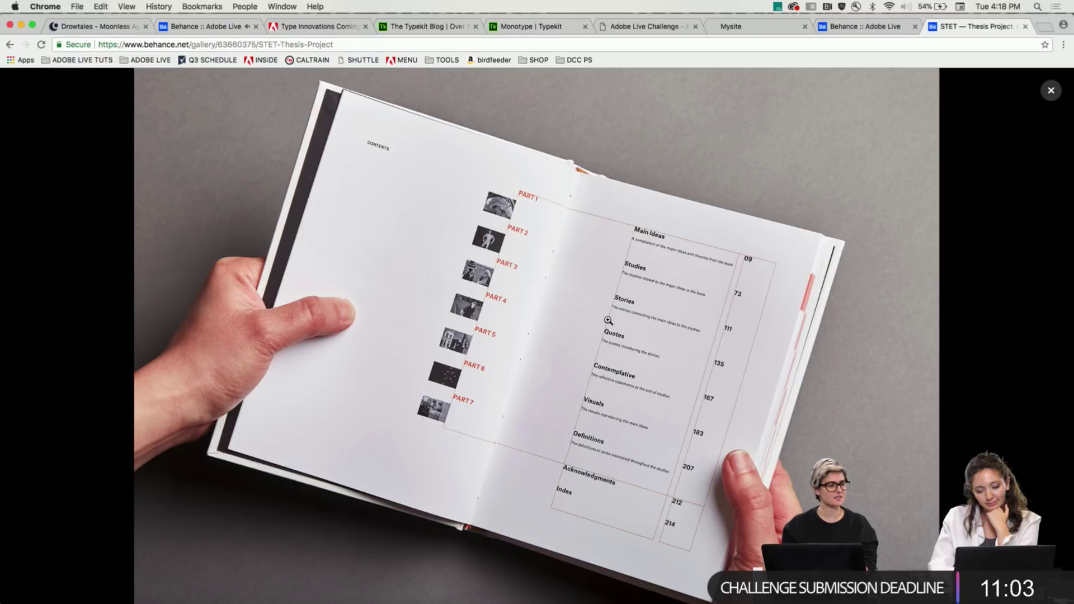
# Browse the enlarged photographs from the Subliminal Contents spread past the white and black book covers to the yellow STET booklet
pyautogui.click(170, 349)
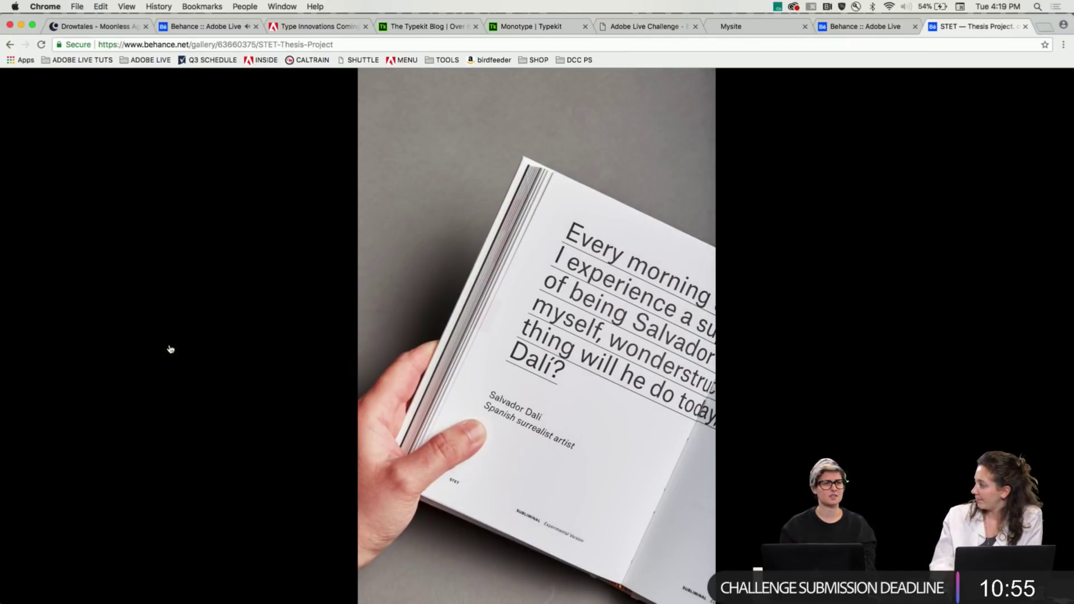
pyautogui.press('Right')
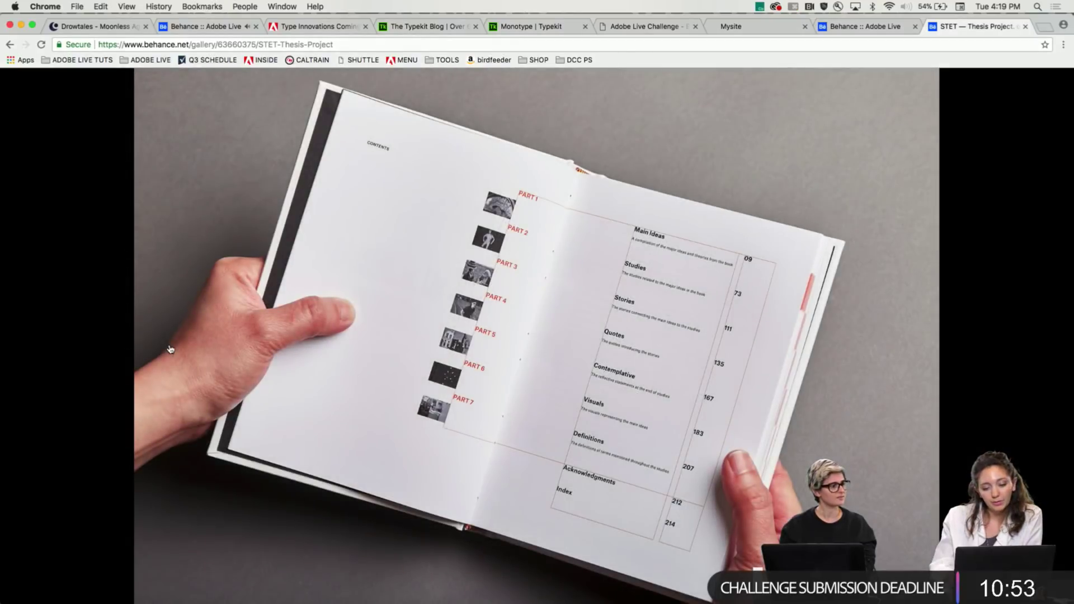
pyautogui.press('Right')
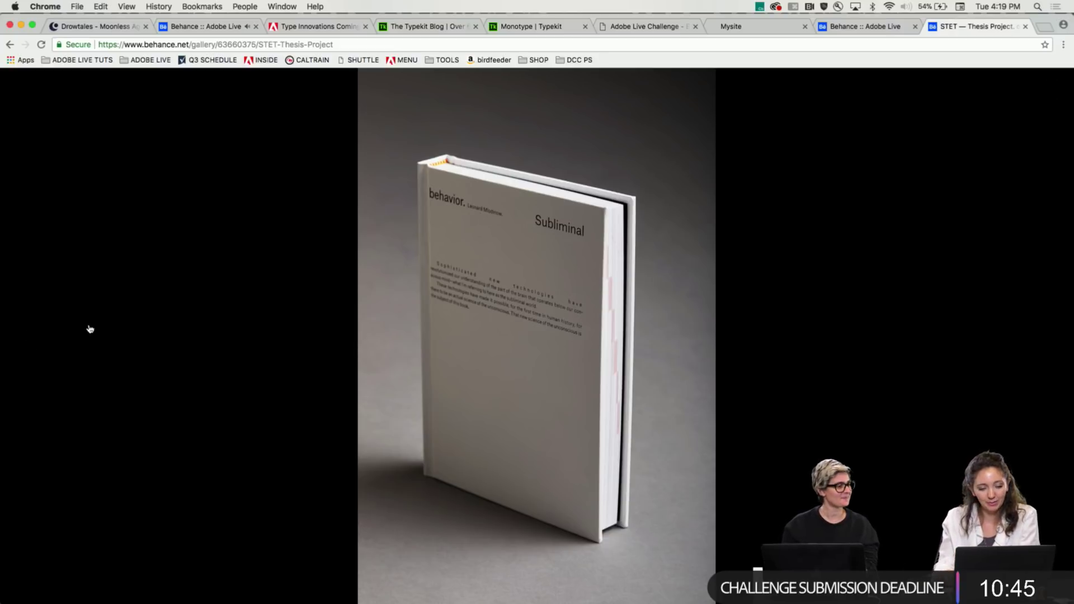
pyautogui.click(90, 329)
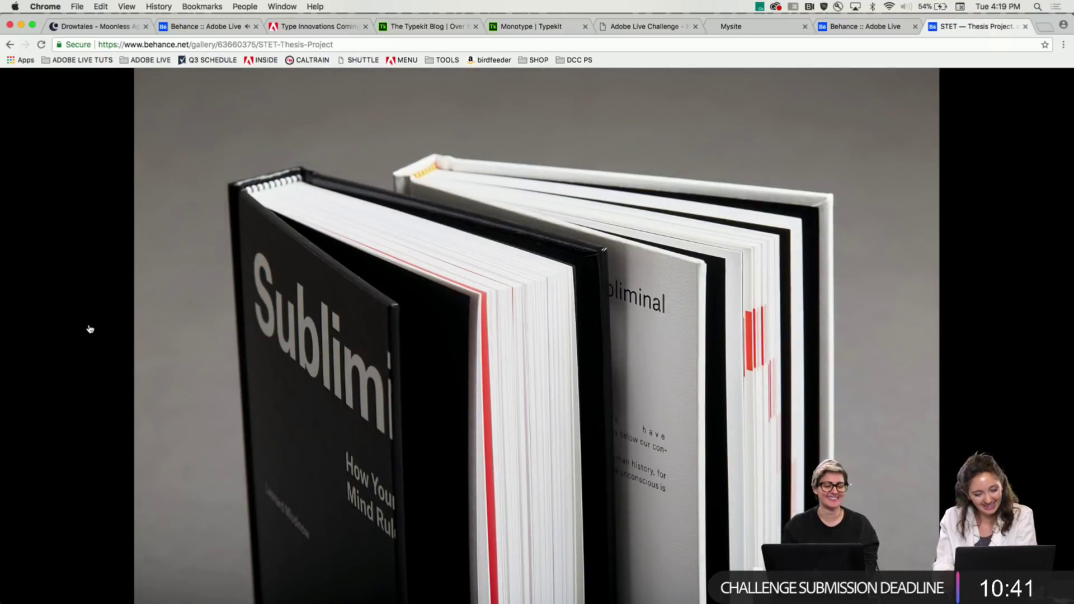
pyautogui.click(89, 329)
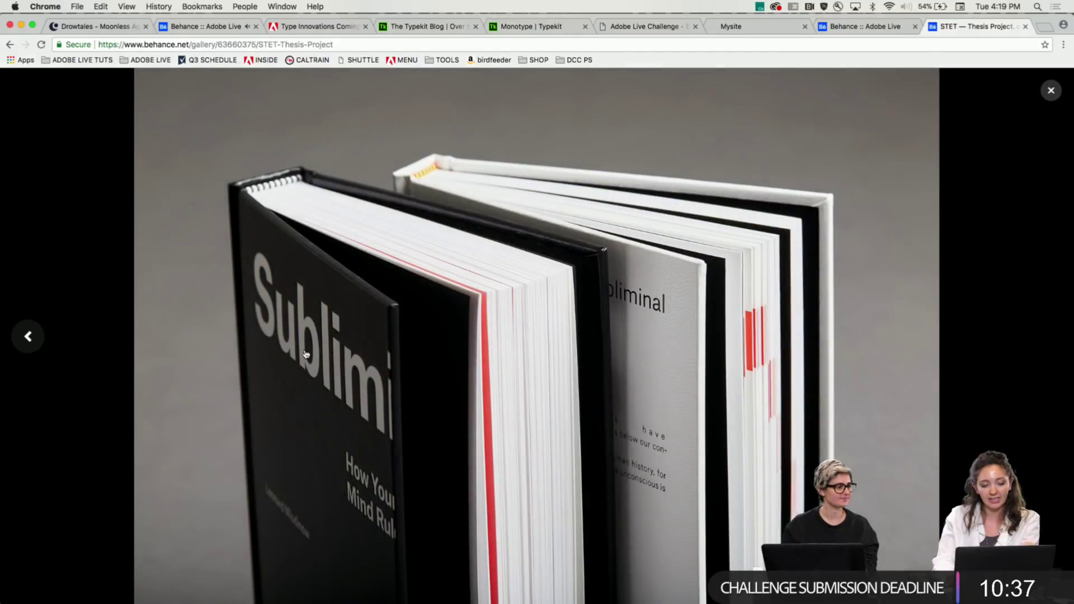
pyautogui.click(271, 368)
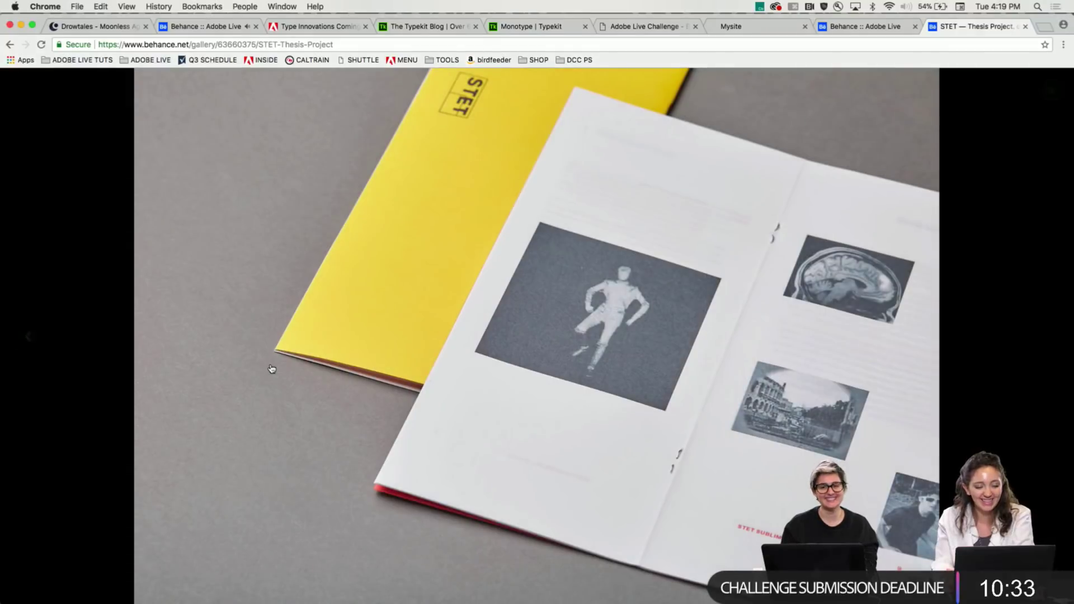
# Close the enlarged photograph, leave the STET project for the designer's profile and open the "Damaged Goods— PTA Film Festival" project
pyautogui.click(1051, 91)
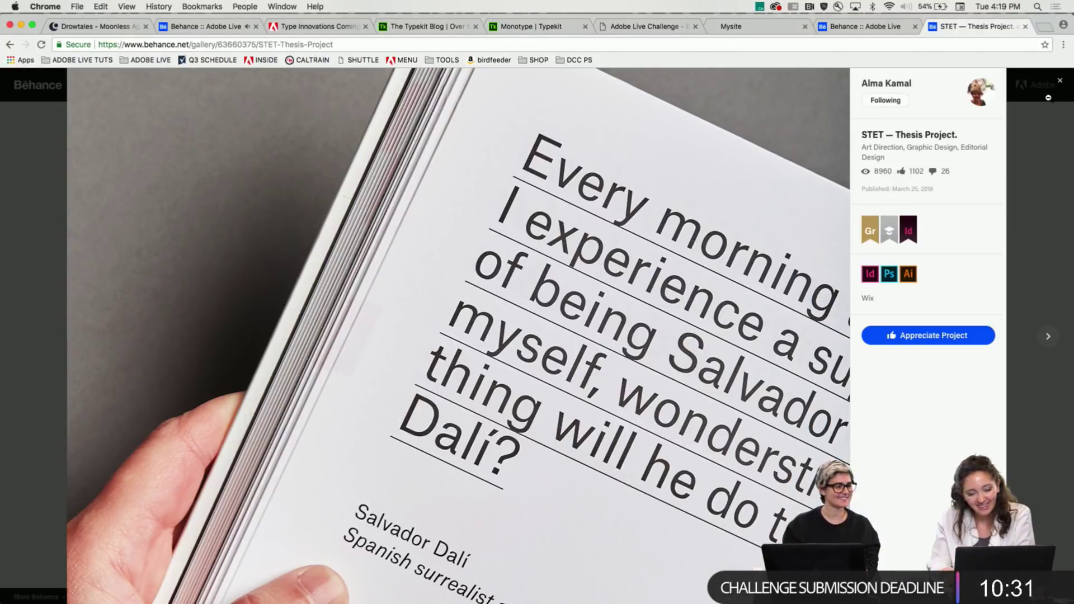
pyautogui.click(1058, 149)
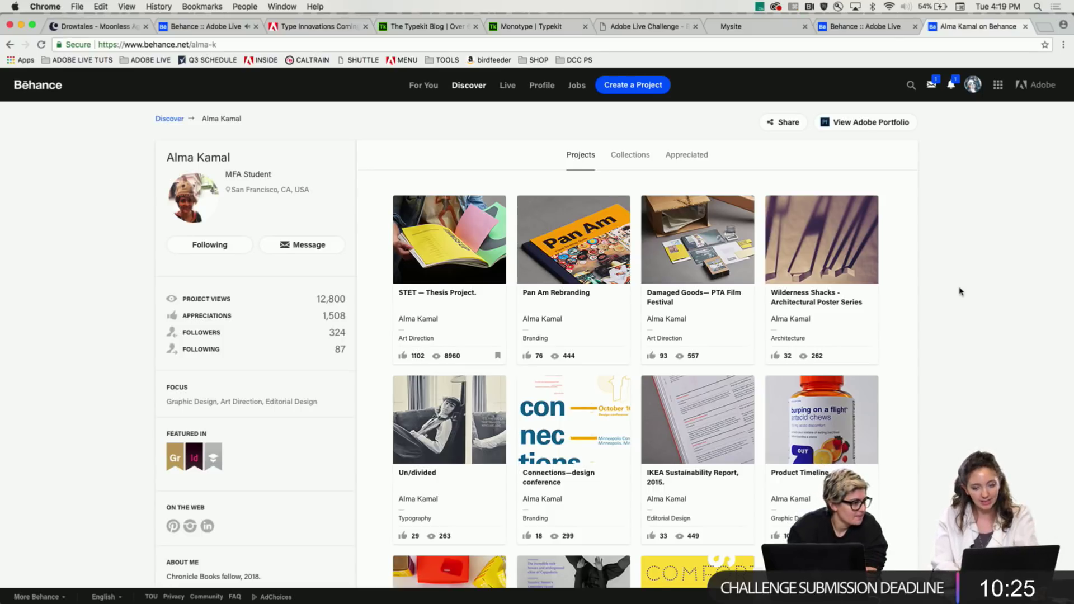
pyautogui.scroll(-2, 960, 291)
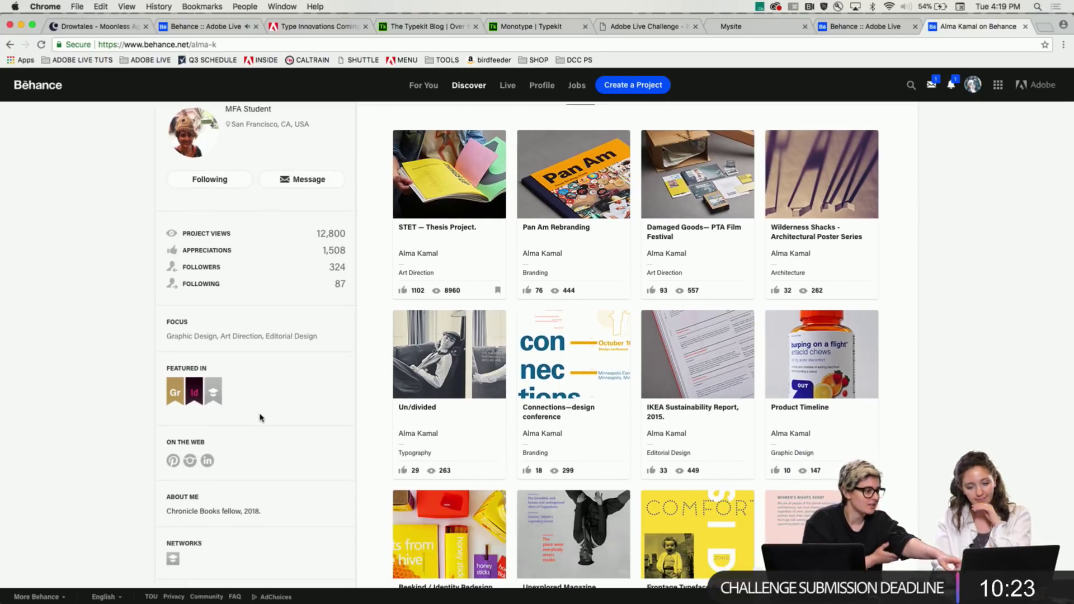
pyautogui.click(684, 193)
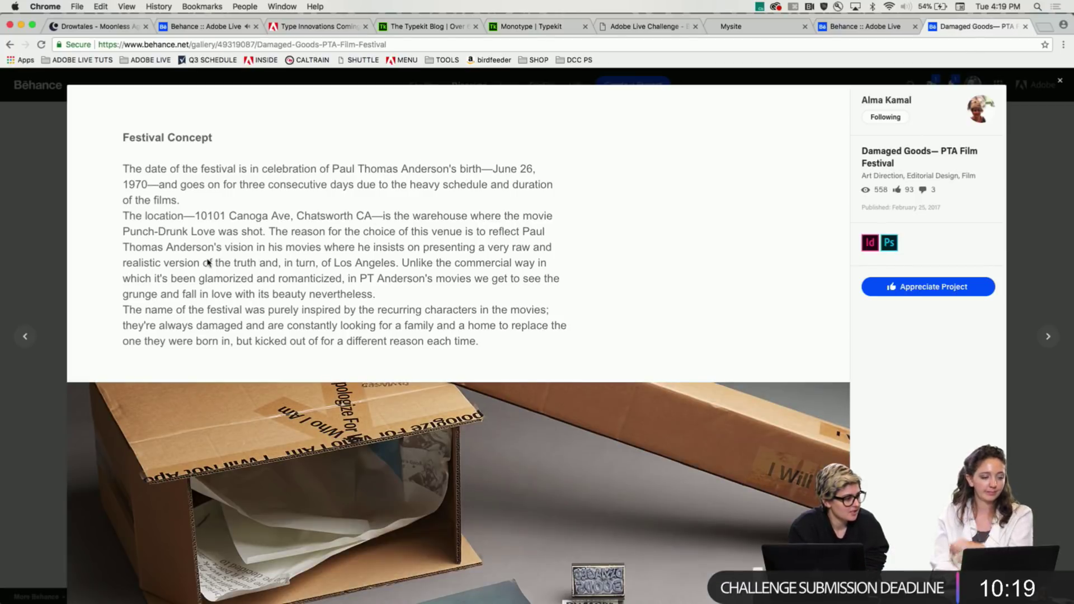
# Go past the Festival Concept text to the photograph of the cardboard box and printed festival items and open it enlarged
pyautogui.scroll(-3, 149, 272)
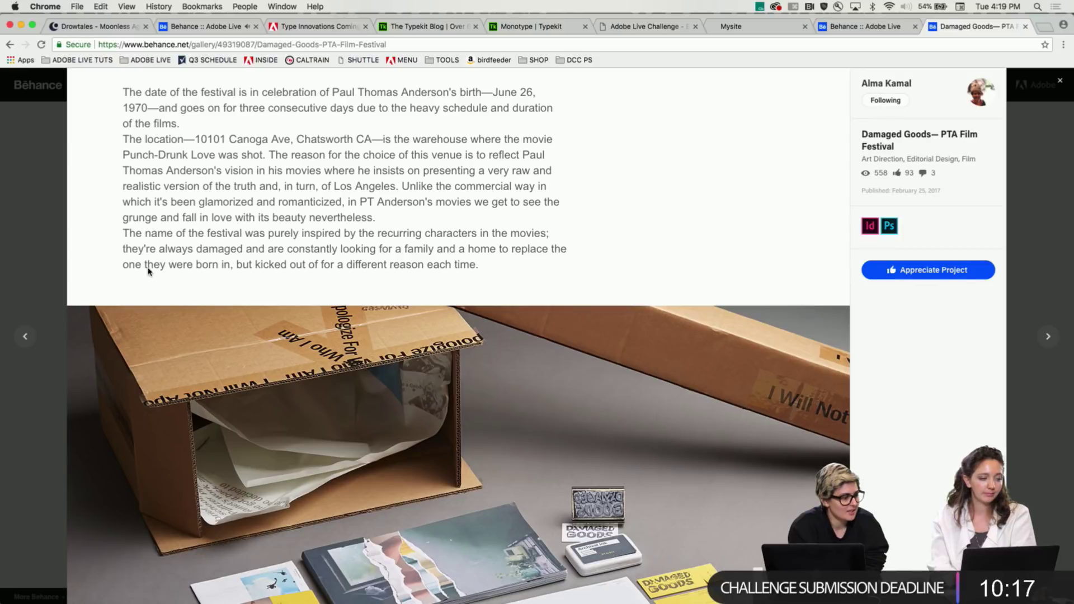
pyautogui.scroll(-2, 149, 272)
pyautogui.scroll(-6, 148, 272)
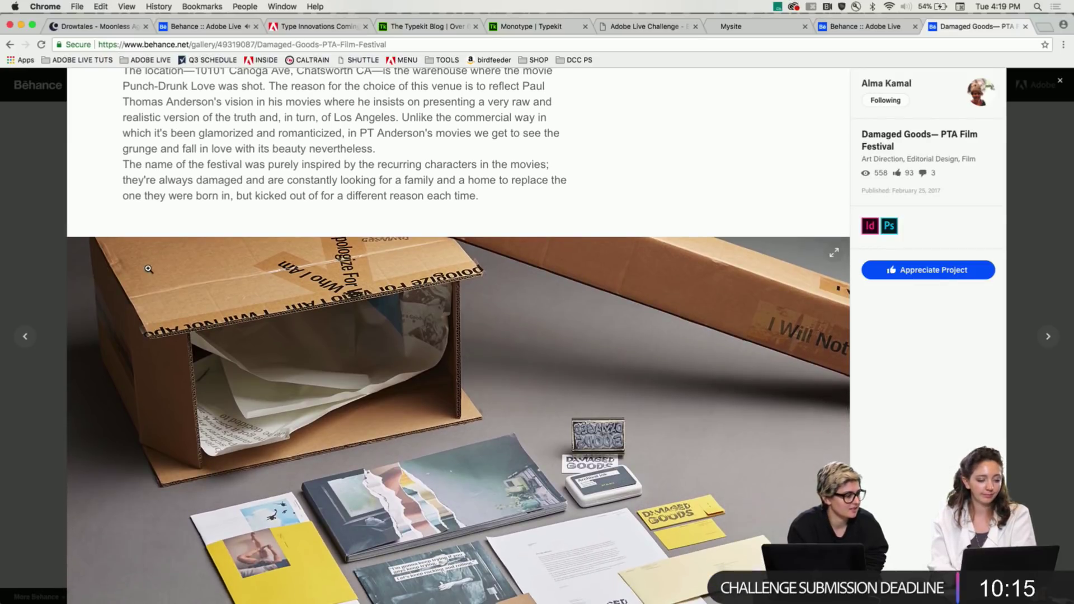
pyautogui.scroll(-3, 148, 268)
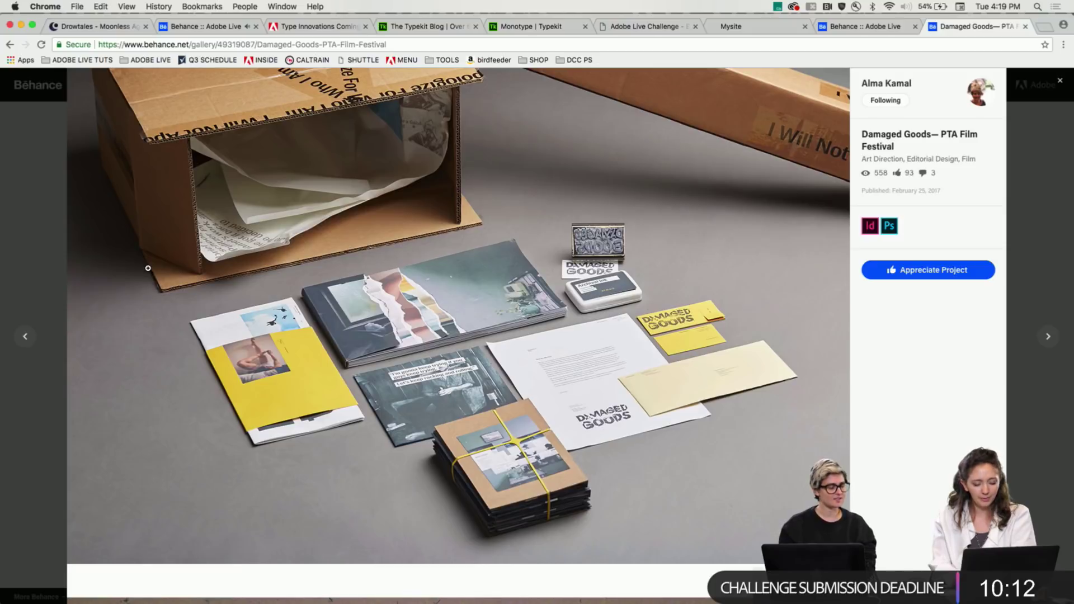
pyautogui.click(291, 266)
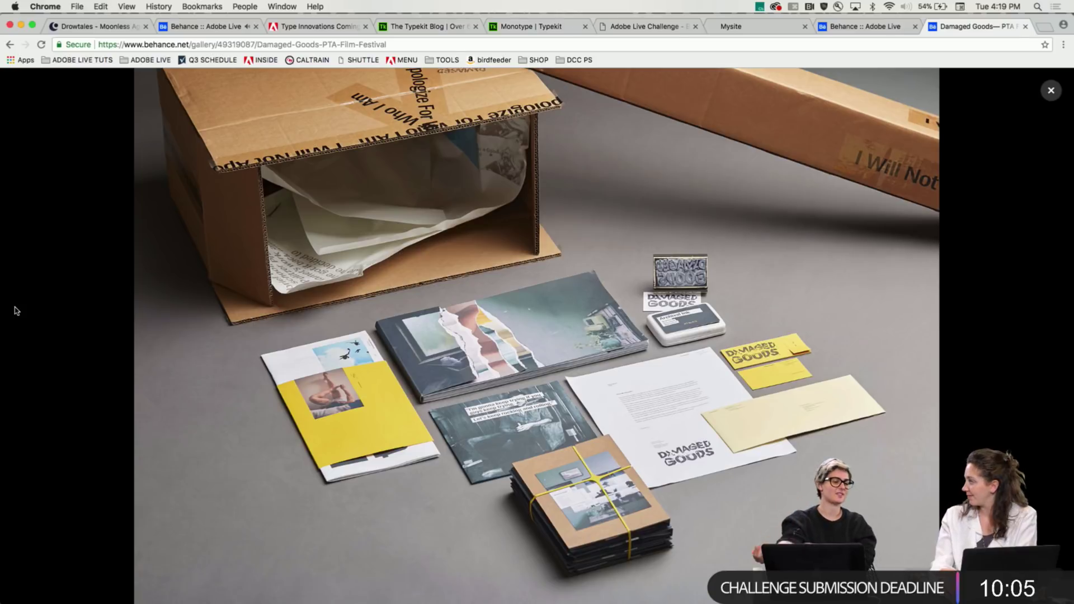
# Browse the enlarged photographs between the festival package and June 26–28 poster, then on past the torn-paper book cover to the Magnolia disc
pyautogui.click(16, 311)
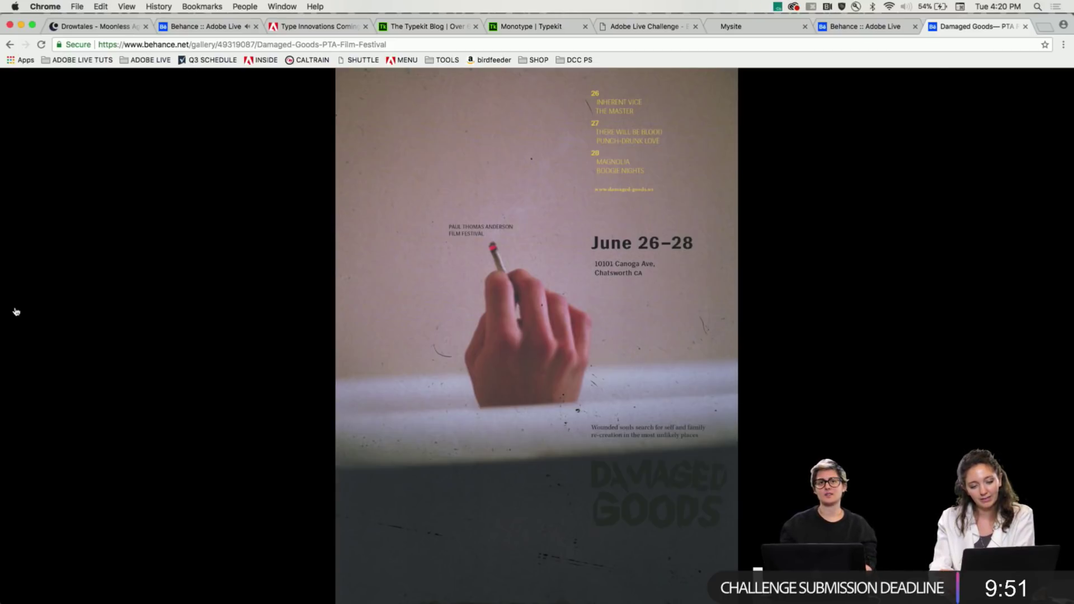
pyautogui.click(15, 310)
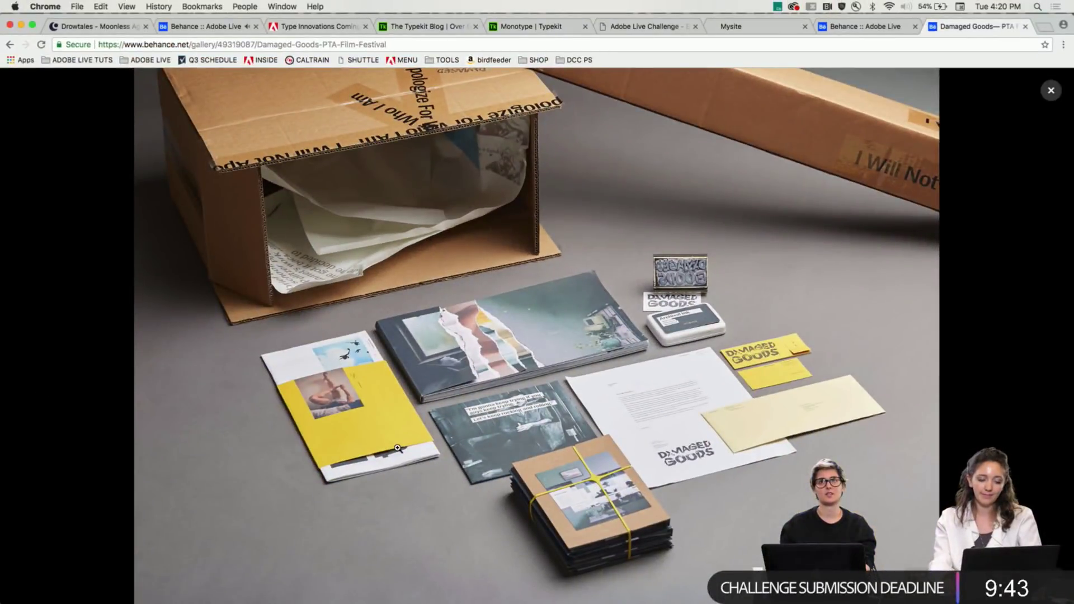
pyautogui.click(159, 395)
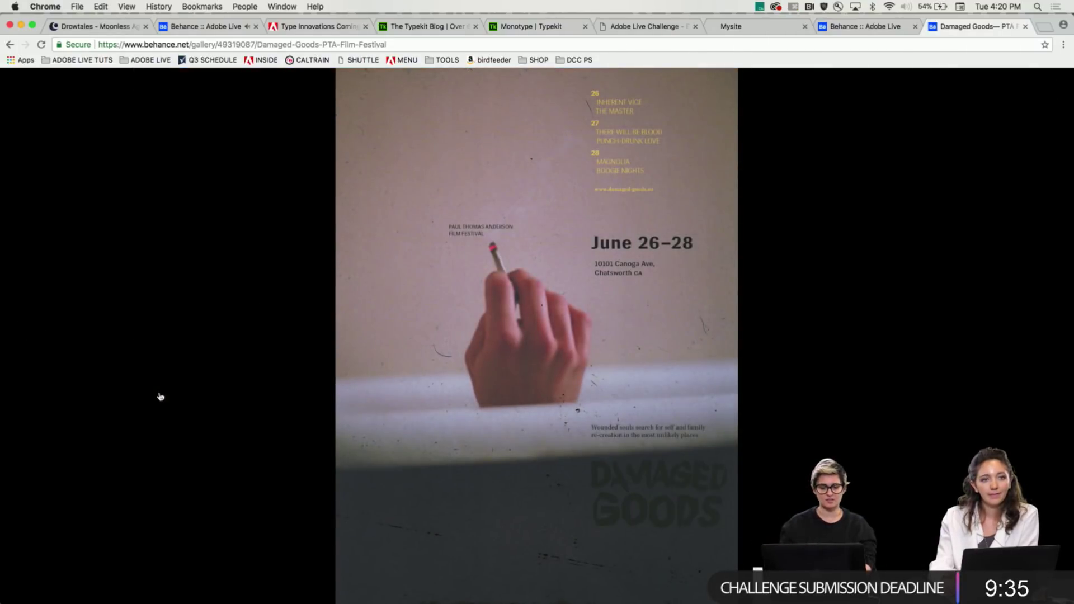
pyautogui.click(160, 397)
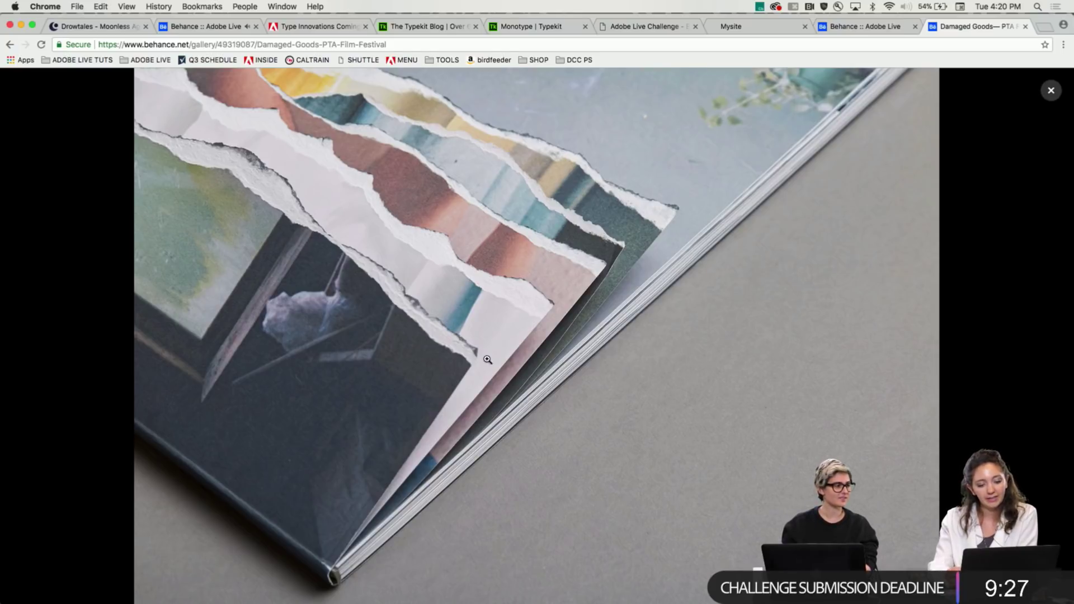
pyautogui.press('Right')
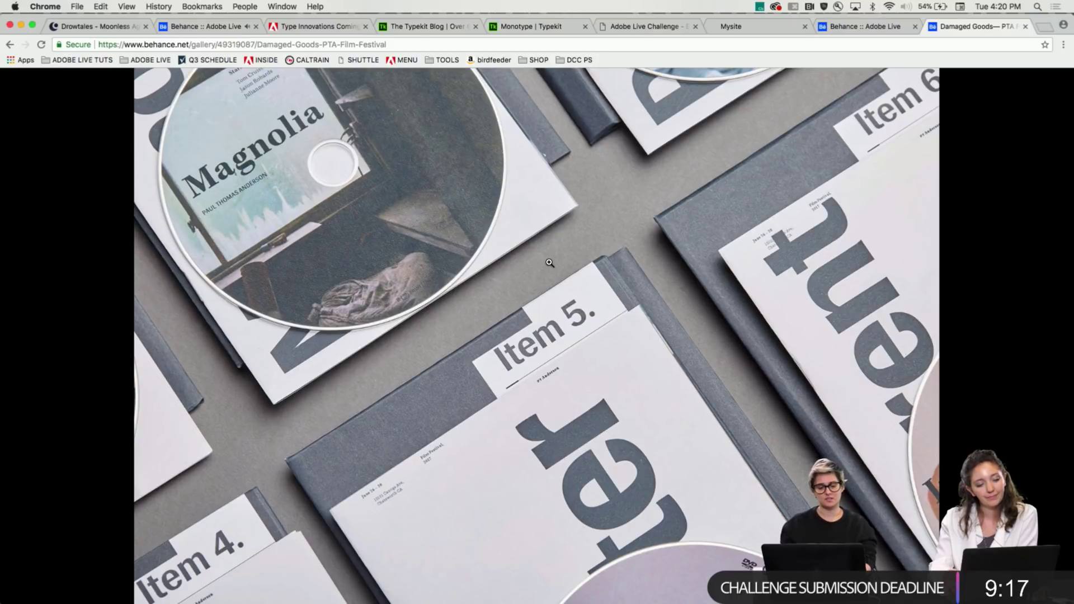
# Browse the enlarged photographs from the strapped Media Package through the Inherent Vice disc and vinyl record to the Festival Tickets page
pyautogui.click(550, 263)
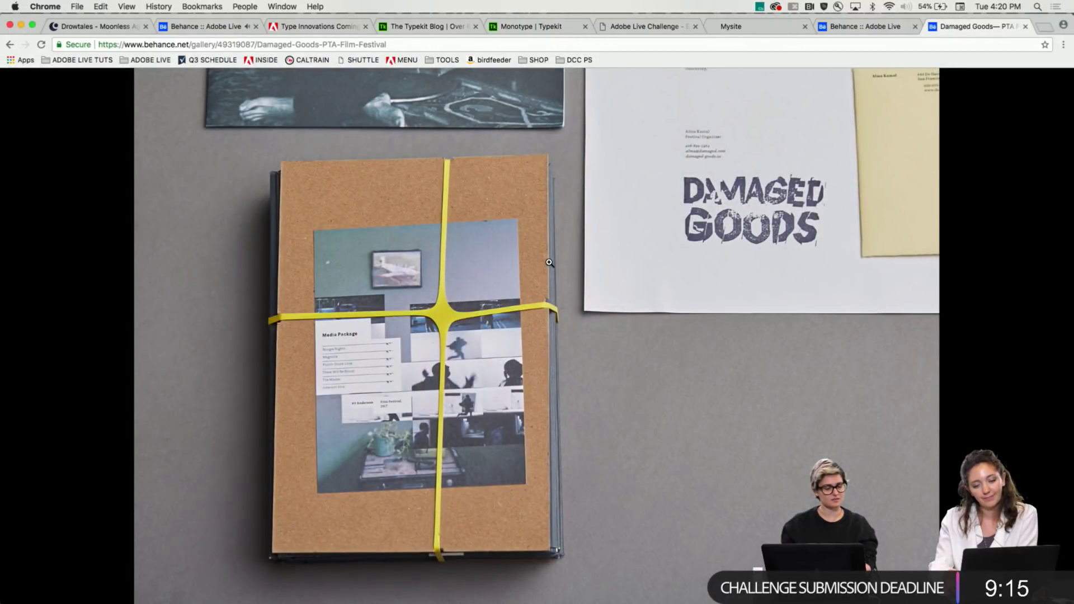
pyautogui.click(550, 262)
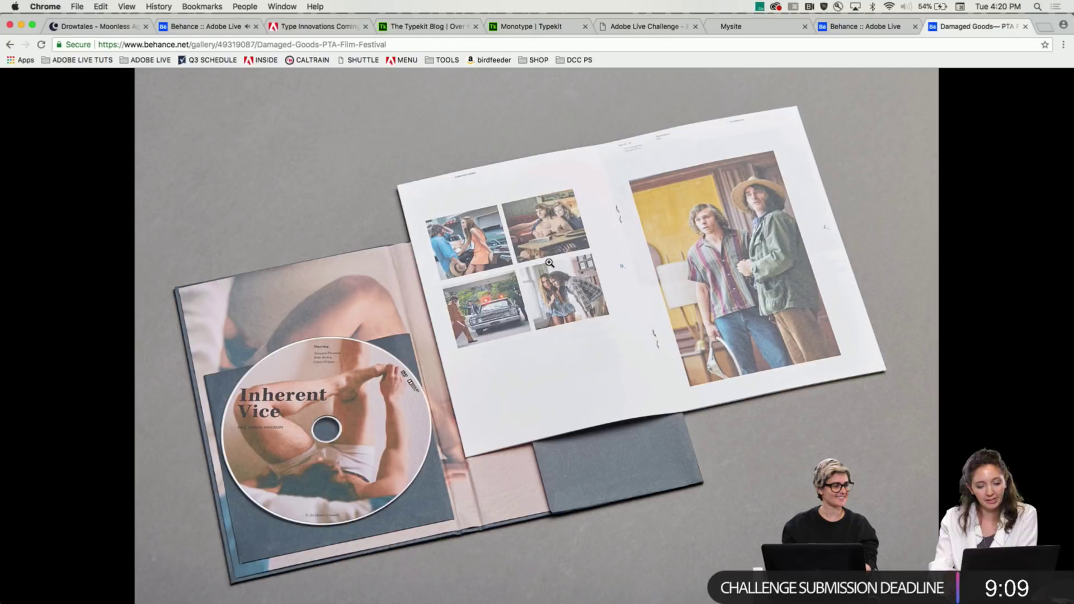
pyautogui.press('Right')
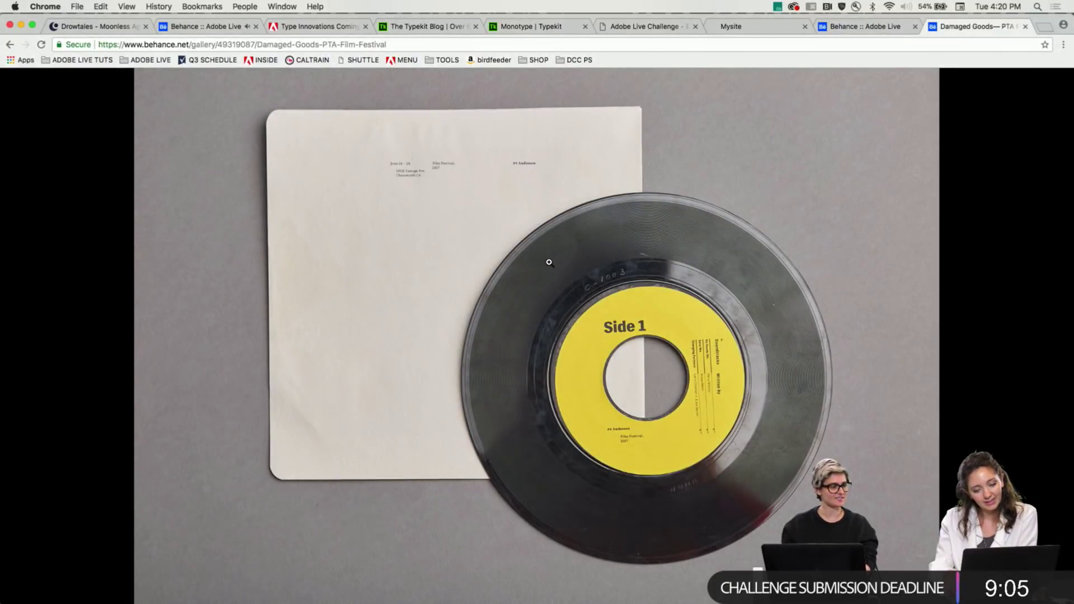
pyautogui.press('Right')
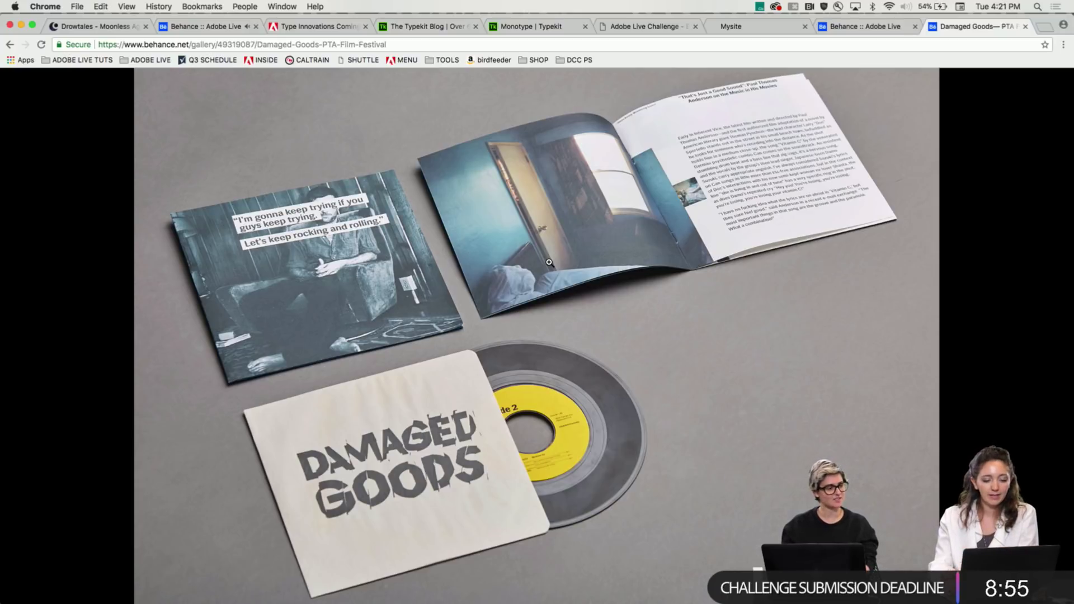
pyautogui.click(549, 262)
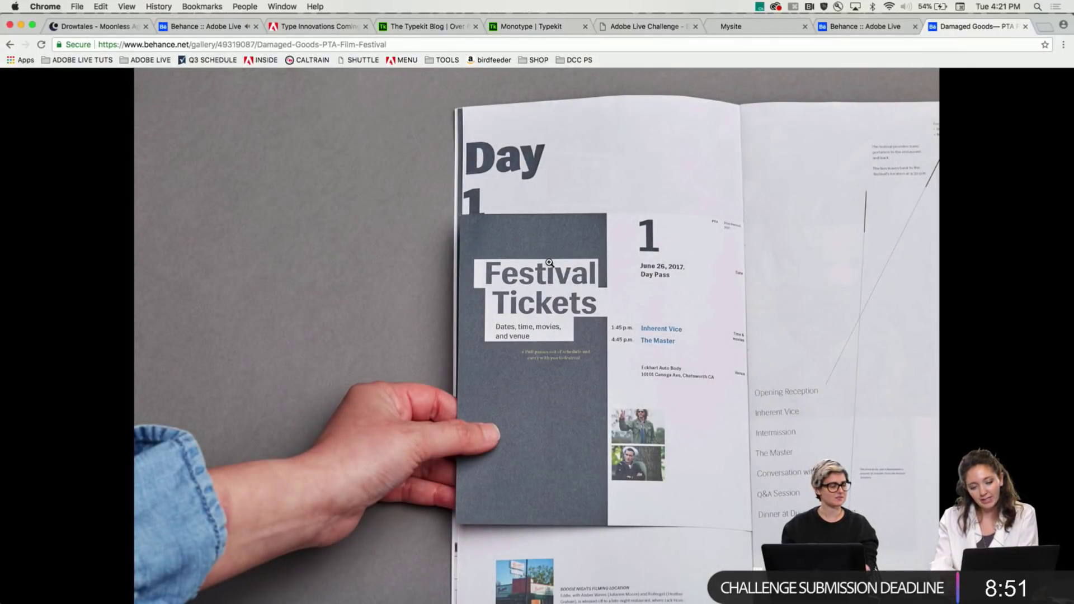
# Browse the enlarged photographs from the About brochure spread through the yellow cover and torn-paper book spreads to the stamped Damaged Goods stationery
pyautogui.click(549, 262)
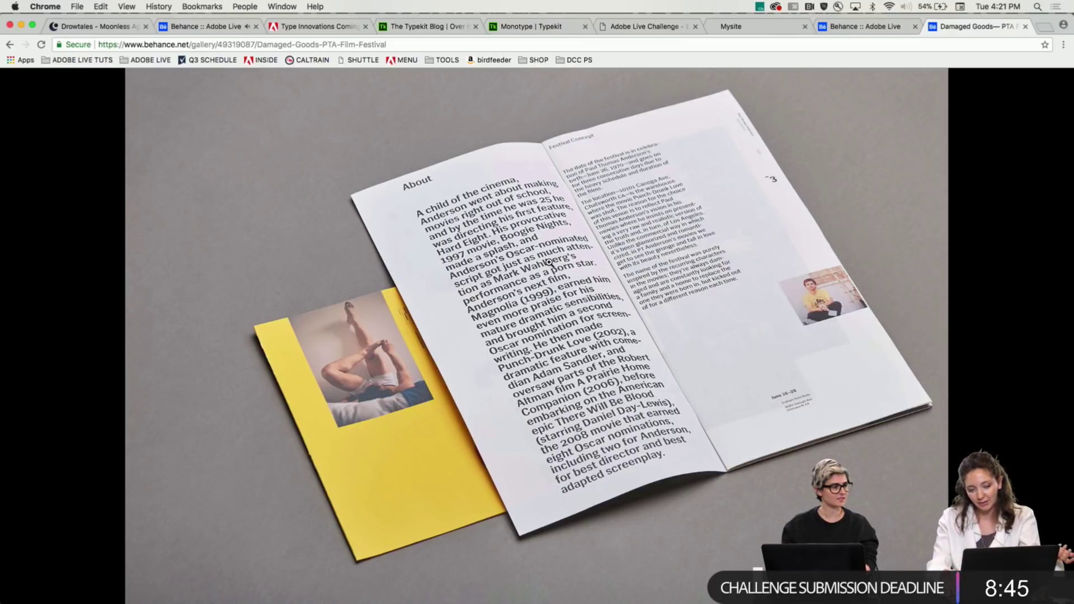
pyautogui.press('Right')
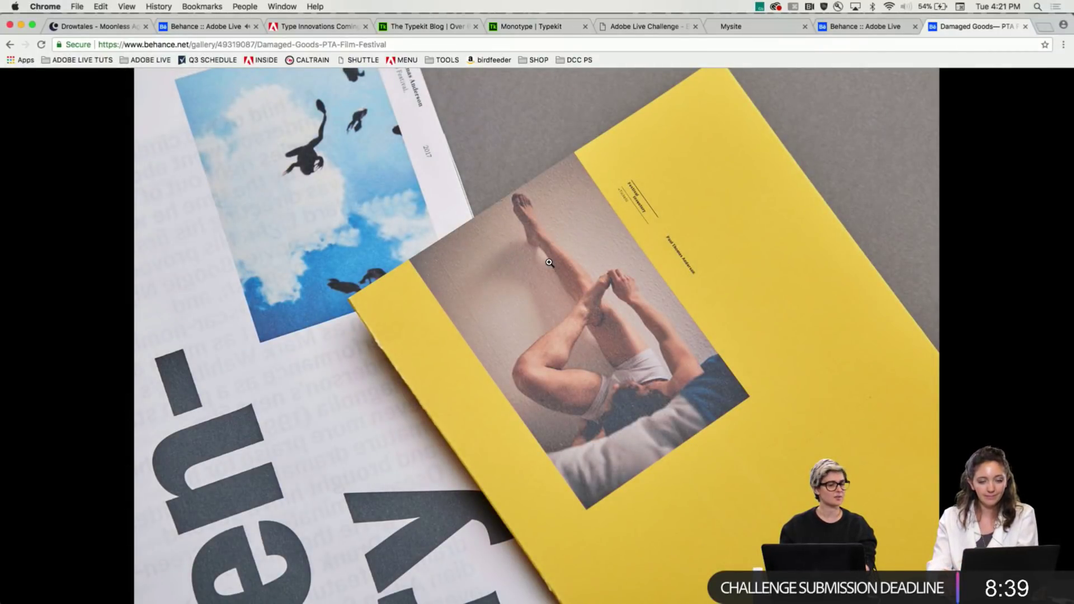
pyautogui.press('Right')
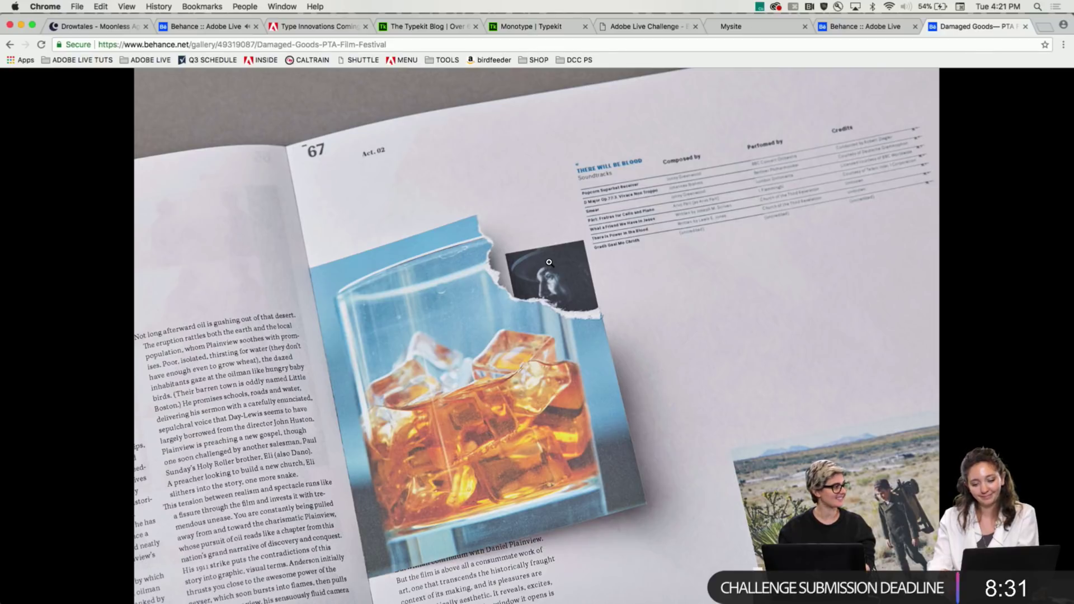
pyautogui.press('Right')
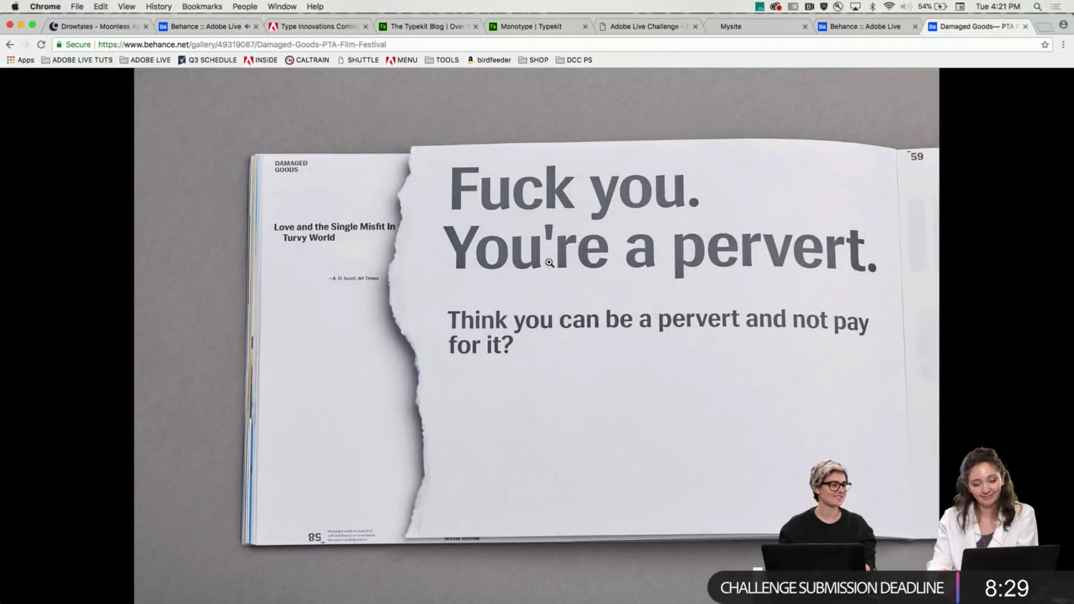
pyautogui.press('Right')
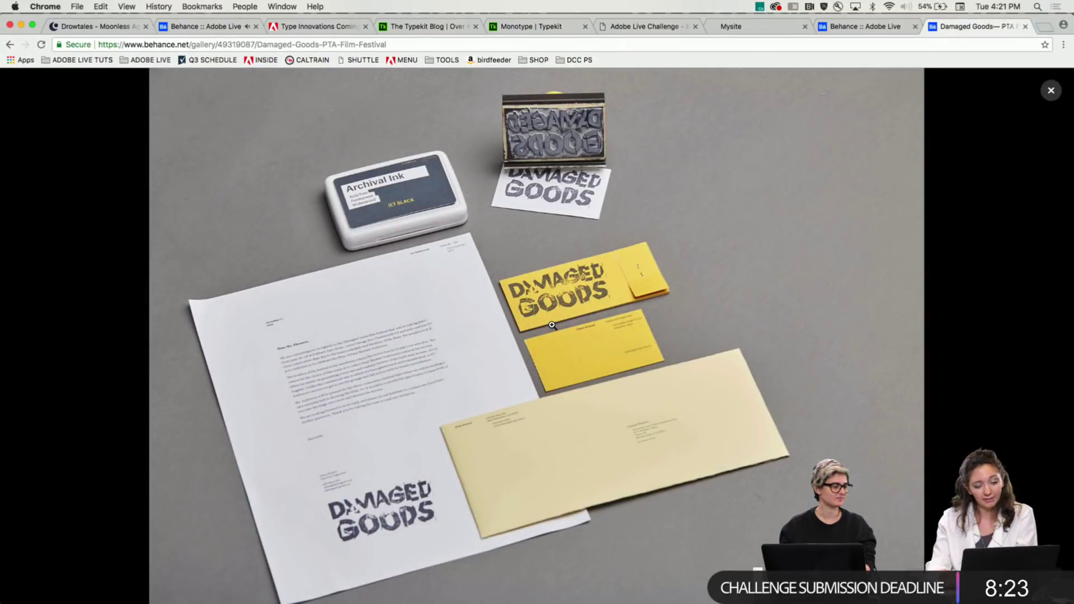
# Browse the remaining enlarged photographs through the magician and "The Films" spreads and website mockups to the designer's other projects
pyautogui.click(233, 306)
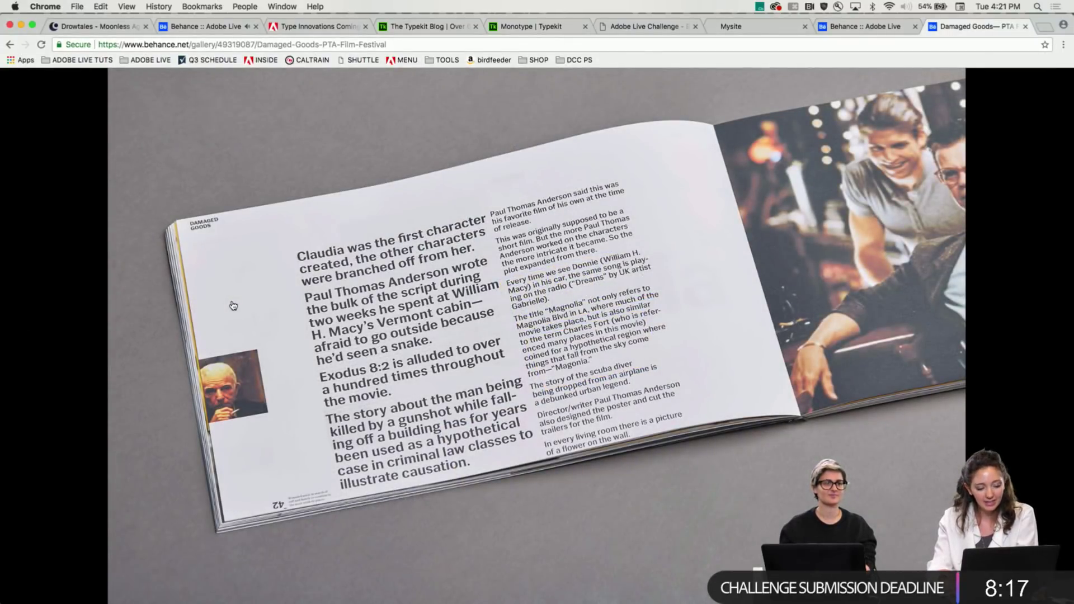
pyautogui.click(234, 305)
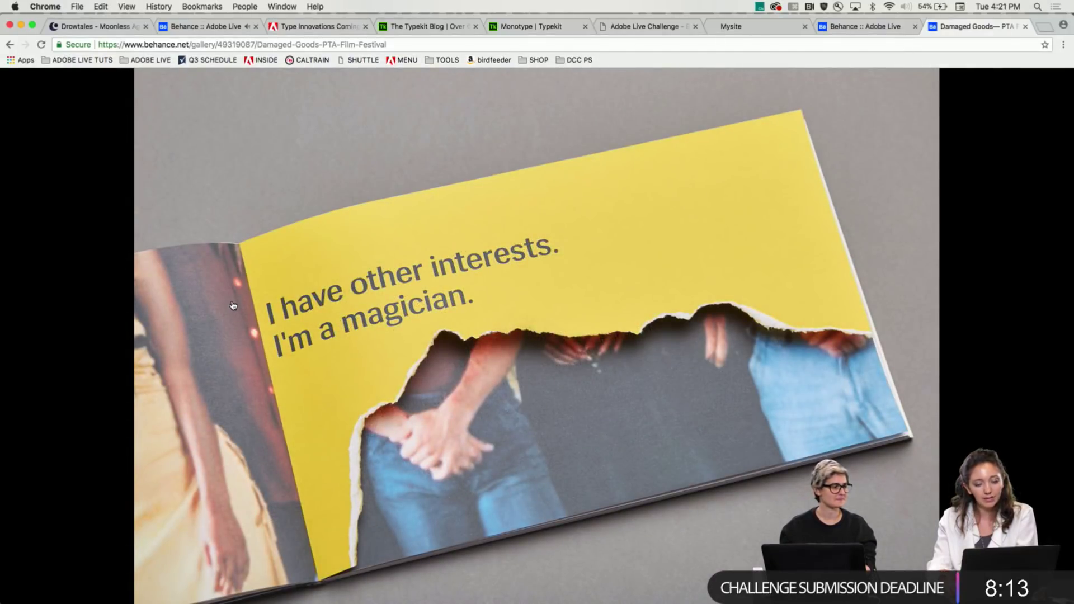
pyautogui.click(233, 305)
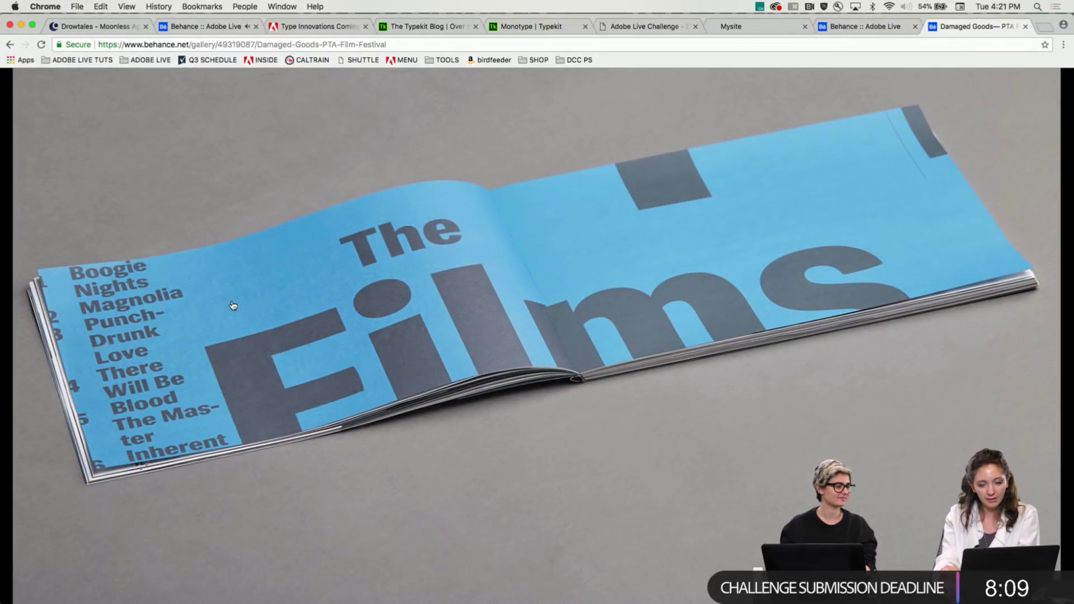
pyautogui.scroll(-10, 233, 305)
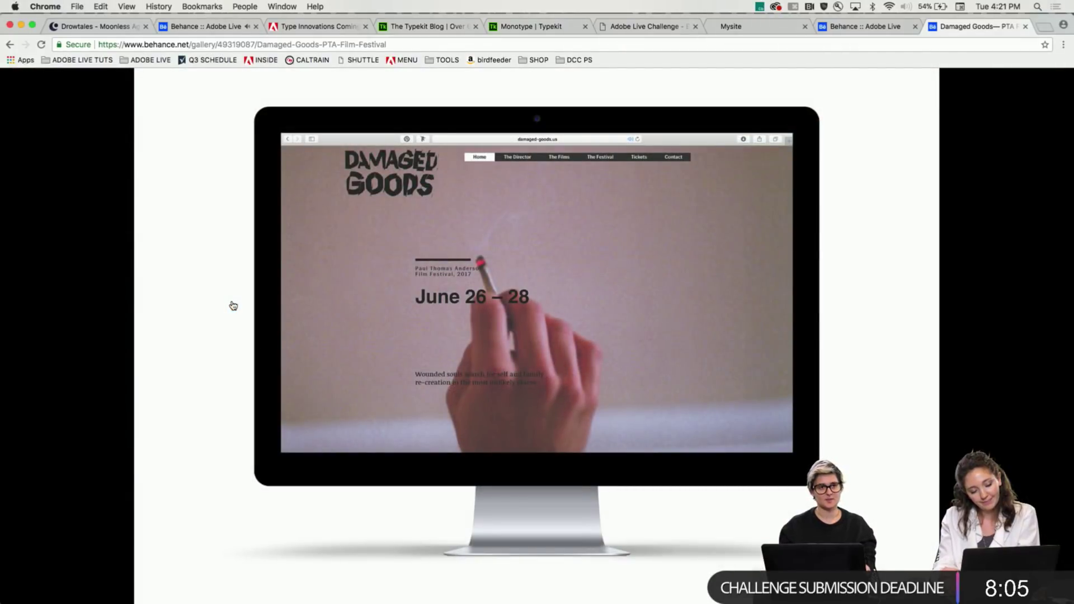
pyautogui.scroll(-10, 233, 306)
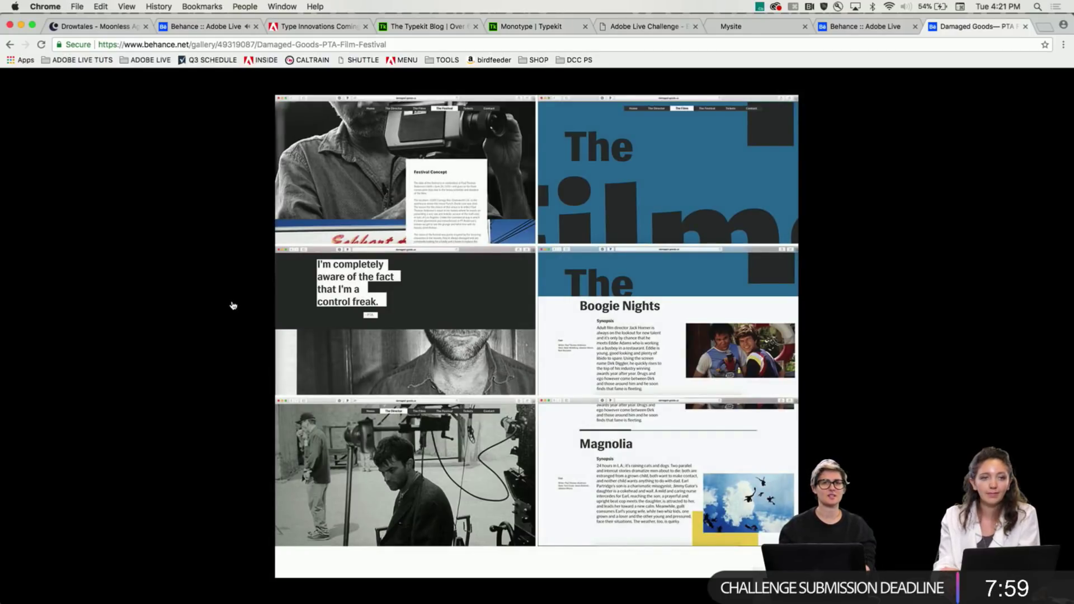
pyautogui.press('Right')
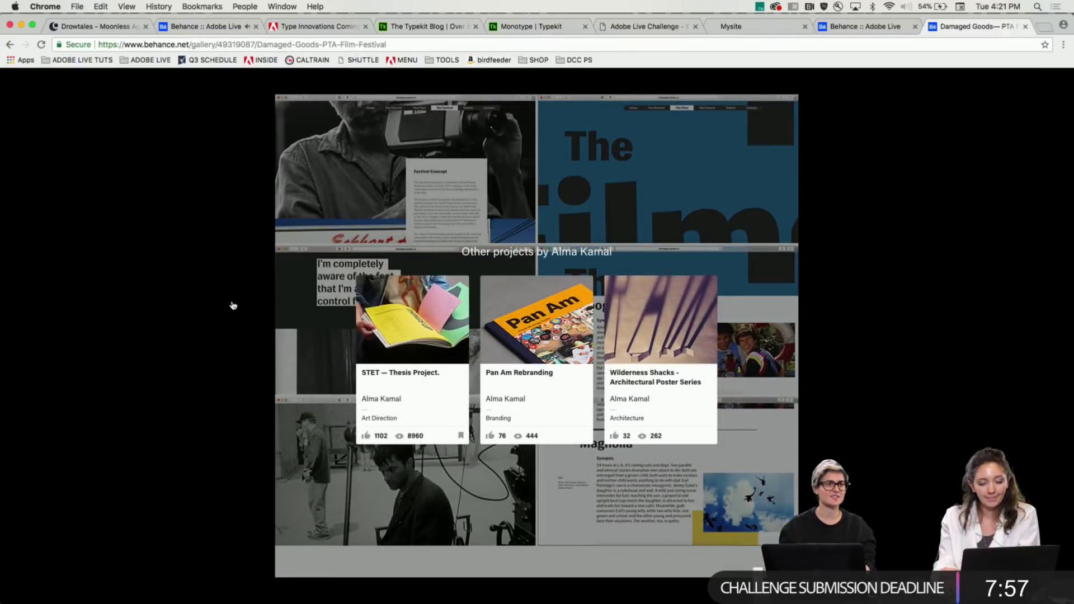
# Close the enlarged website mockups and the Damaged Goods project, returning to the designer's project list
pyautogui.press('Left')
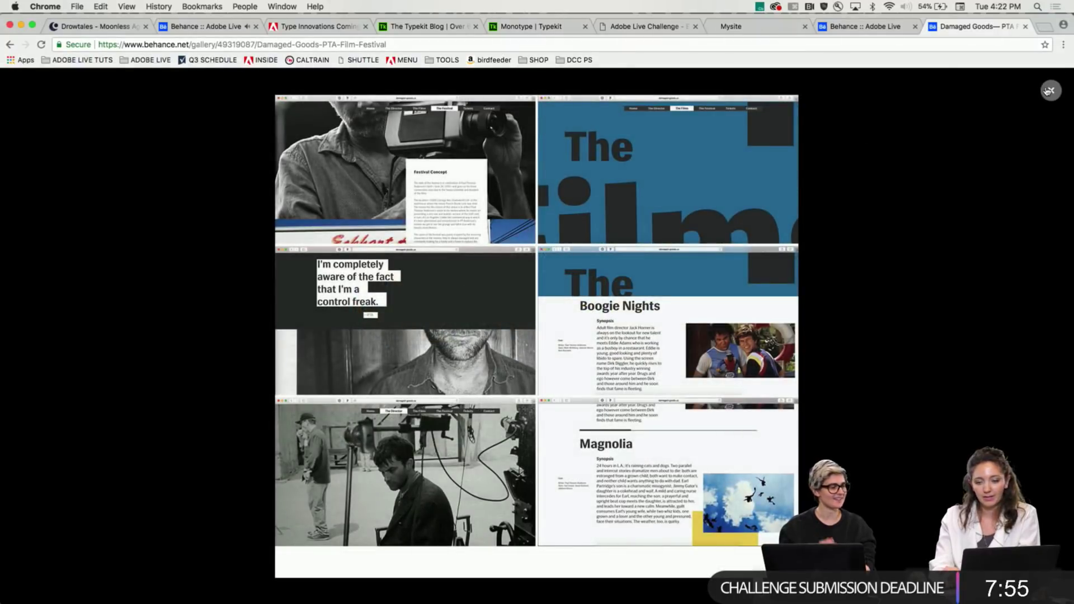
pyautogui.click(1051, 90)
pyautogui.click(991, 91)
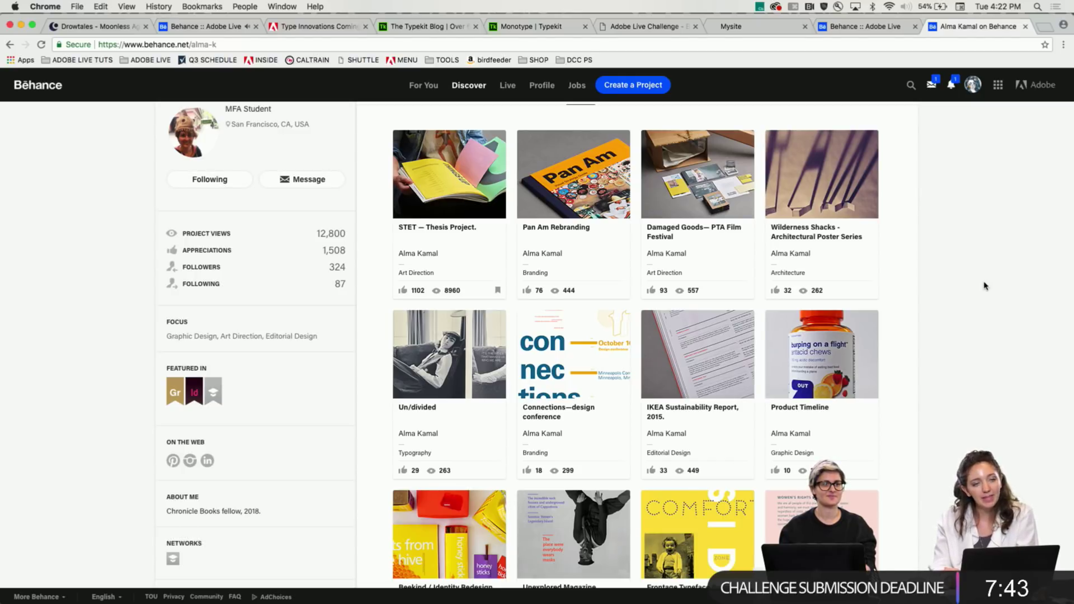
# Reopen the Damaged Goods— PTA Film Festival project, examine the rubber stamp in the stationery photograph, and close the project
pyautogui.click(717, 183)
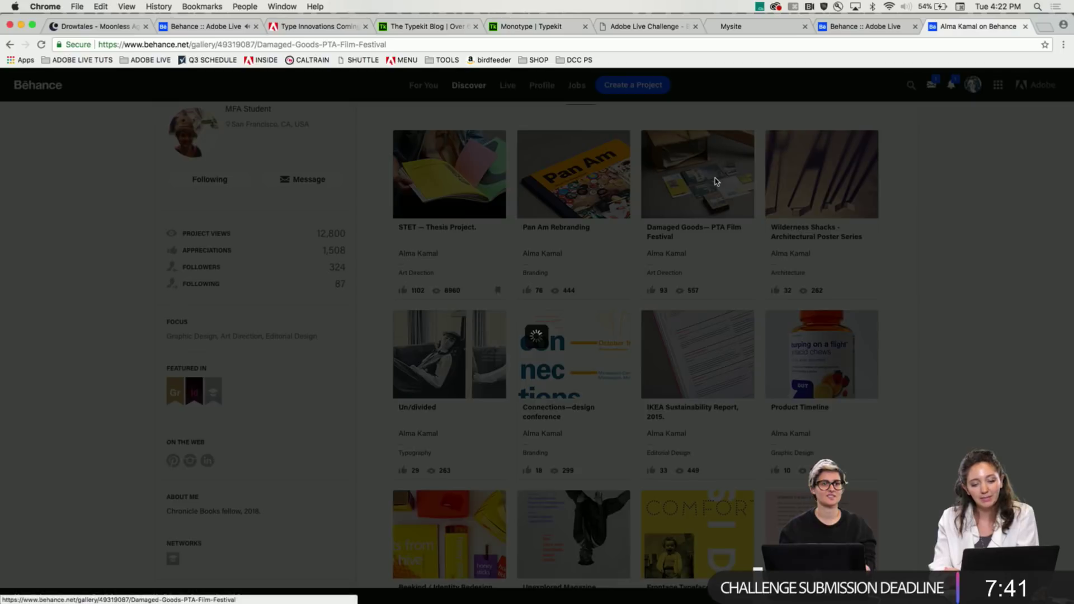
pyautogui.scroll(-5, 588, 241)
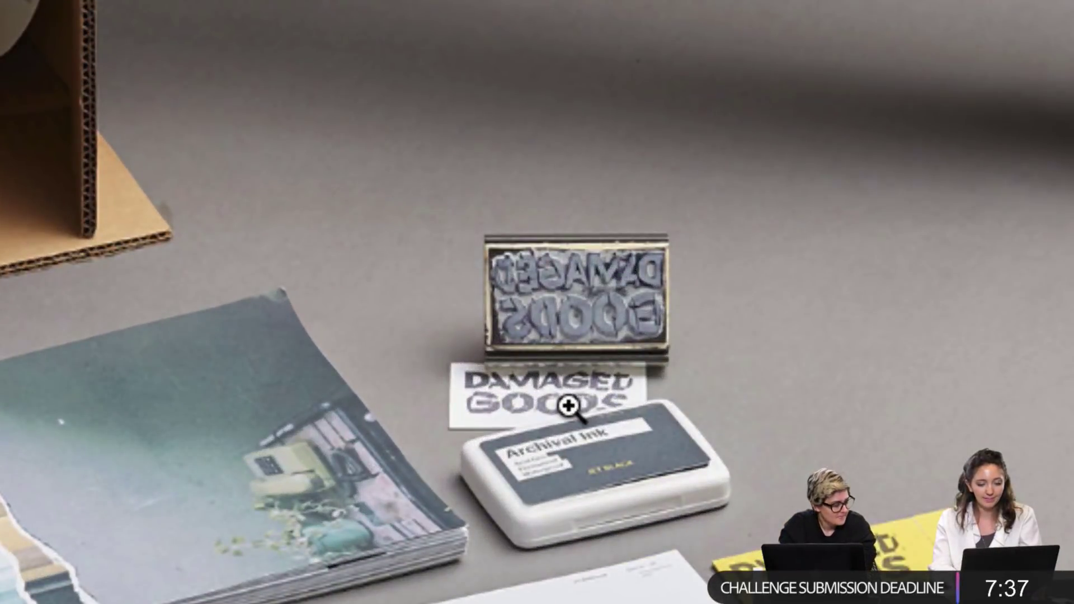
pyautogui.scroll(-1, 564, 415)
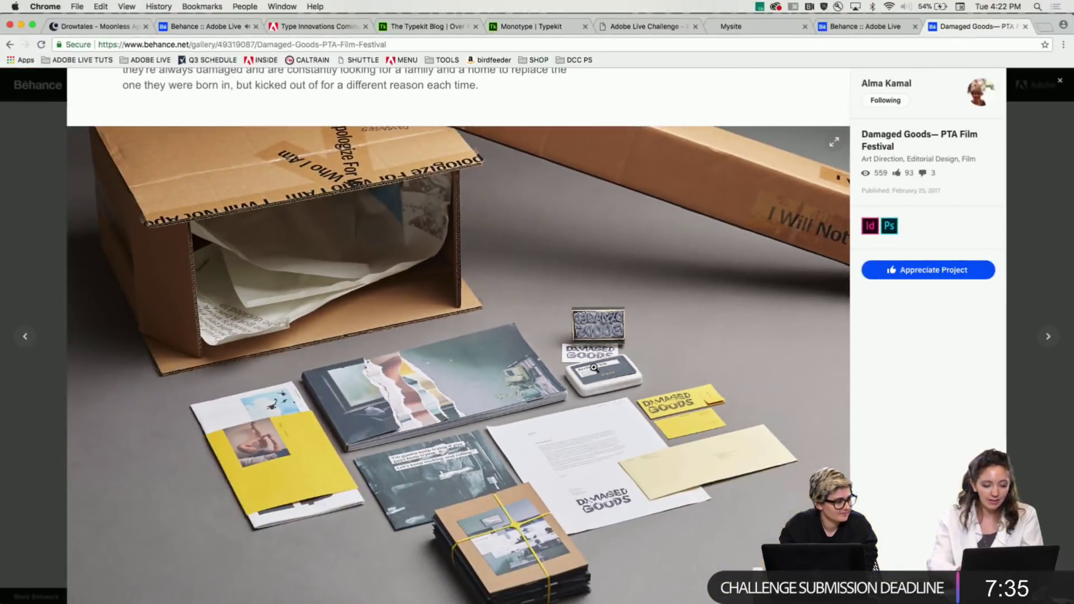
pyautogui.click(1056, 192)
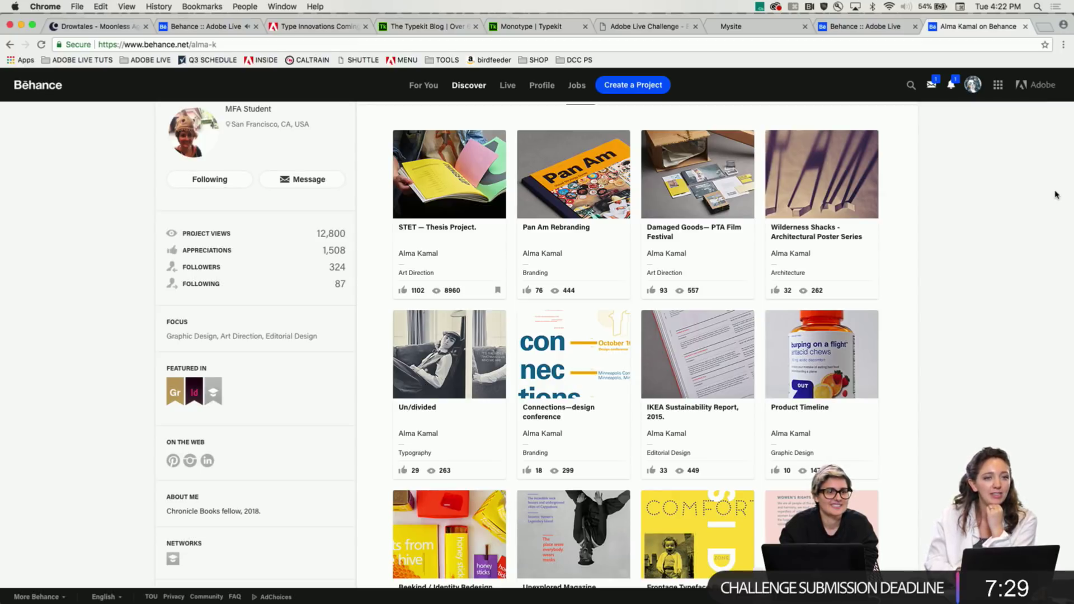
# Switch from the designer's project list to the Adobe Live Challenge gallery and reload it for new submissions
pyautogui.scroll(-1, 928, 389)
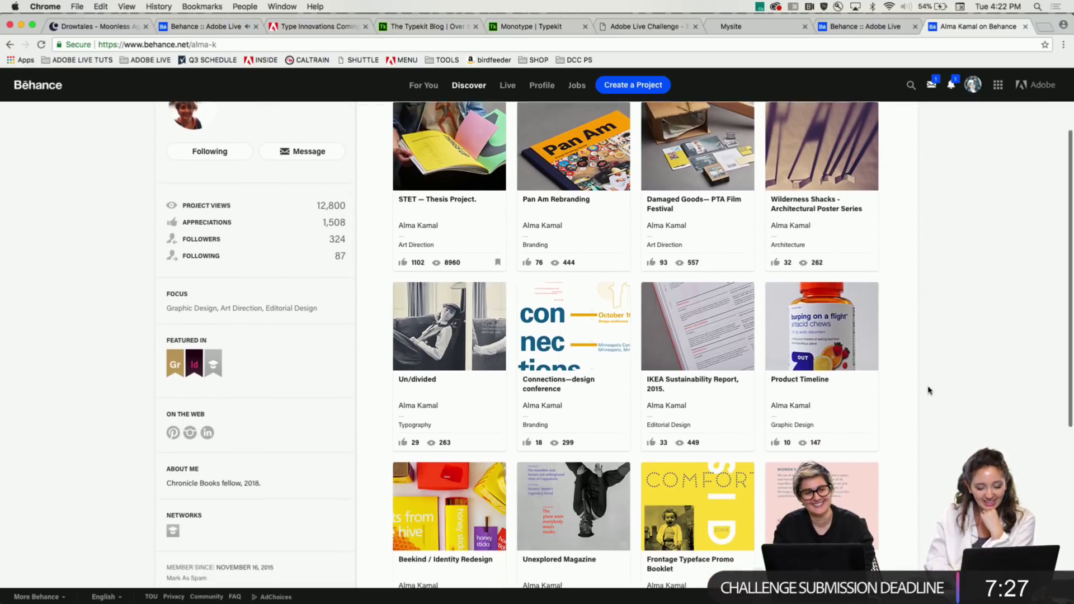
pyautogui.scroll(3, 928, 391)
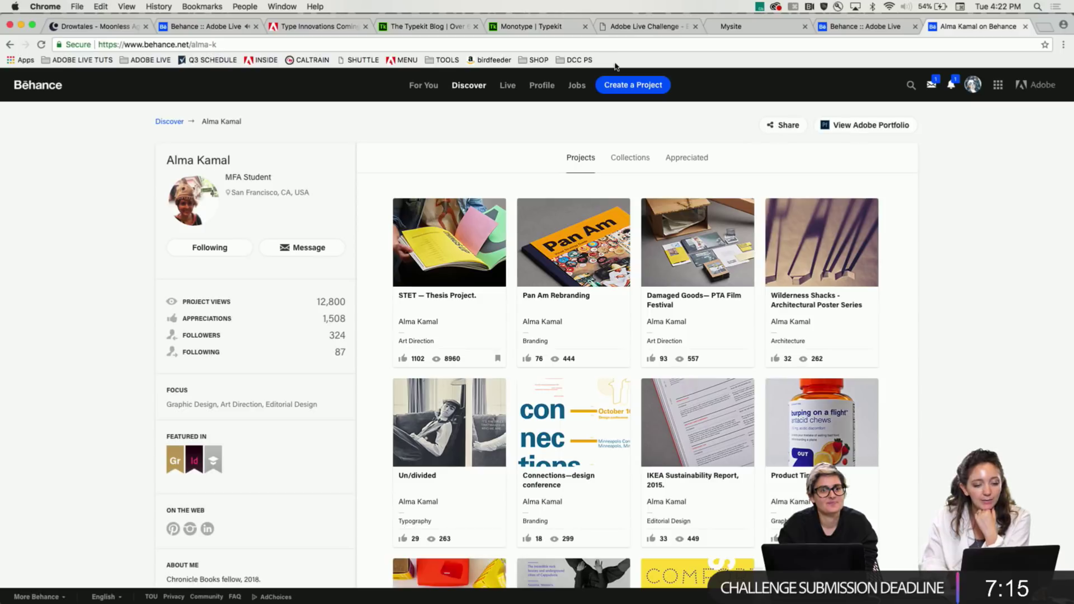
pyautogui.click(625, 29)
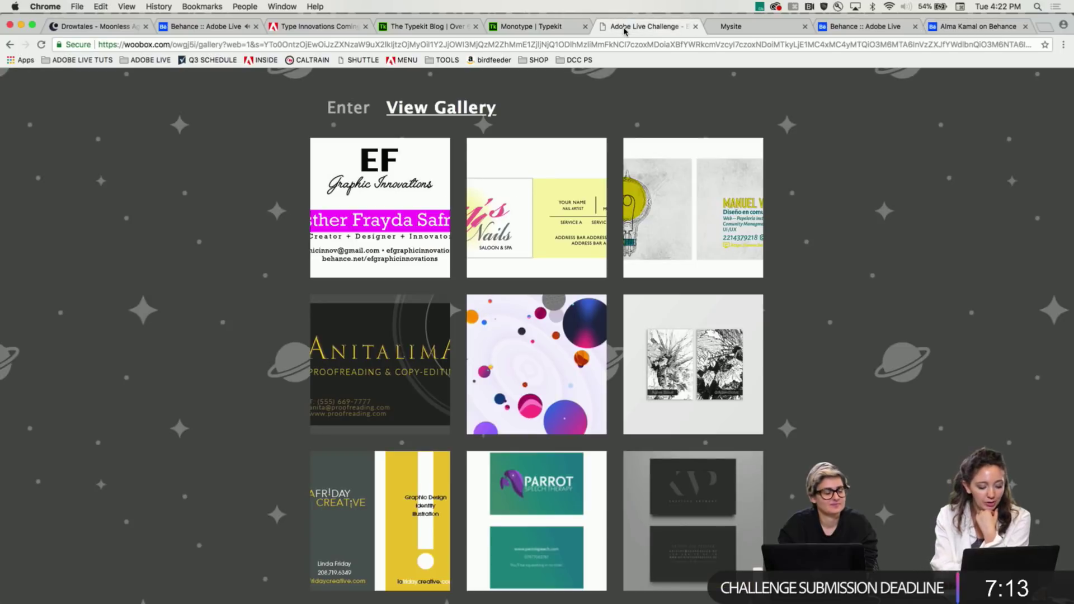
pyautogui.press('super+r')
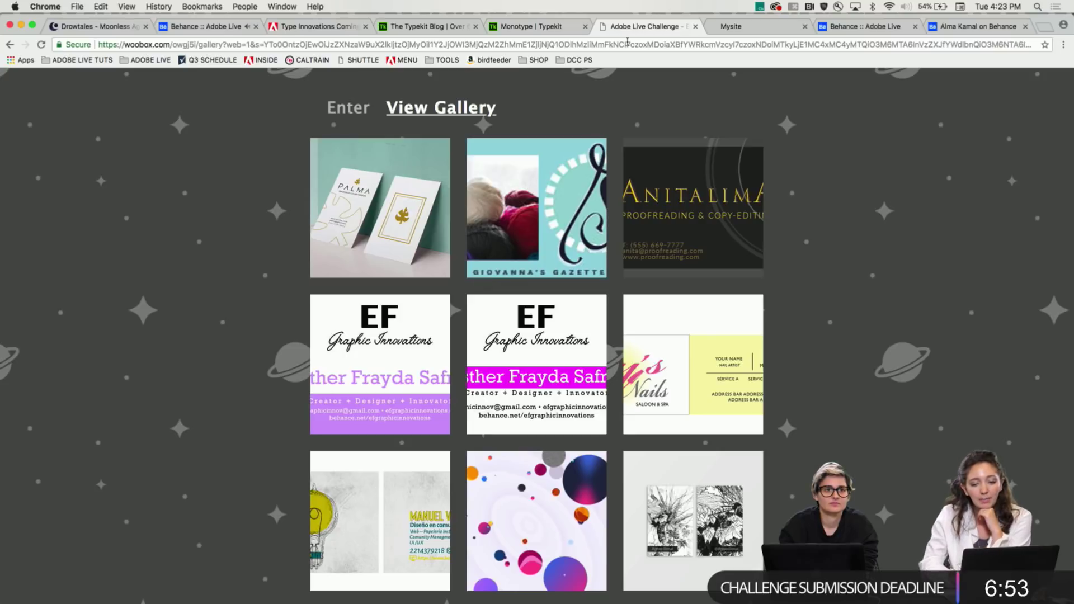
# Return to the designer's Behance profile and open the Product Timeline project
pyautogui.click(966, 28)
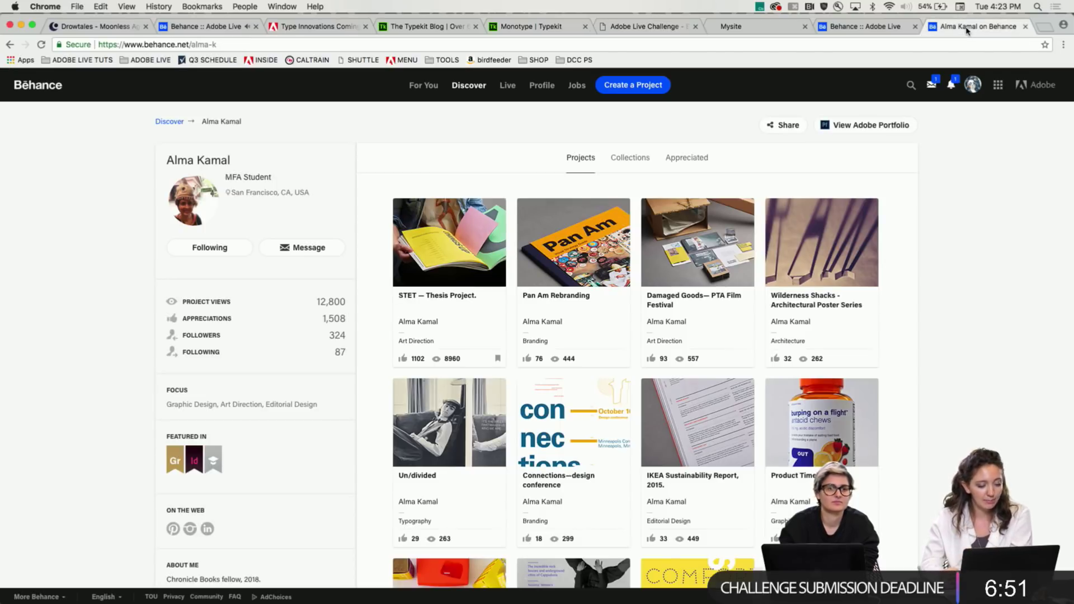
pyautogui.scroll(-3, 956, 372)
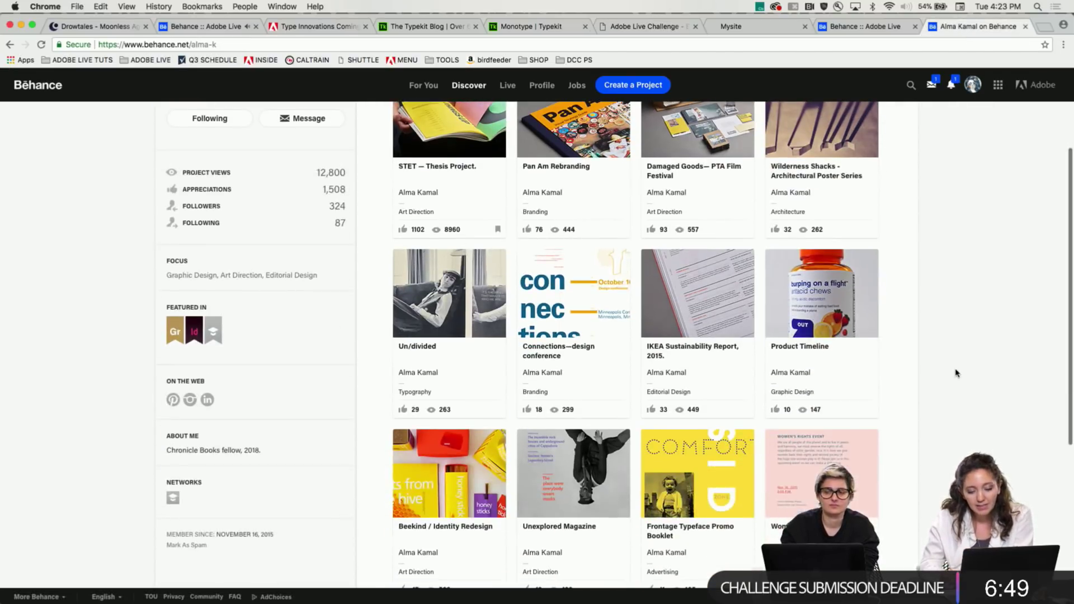
pyautogui.click(855, 282)
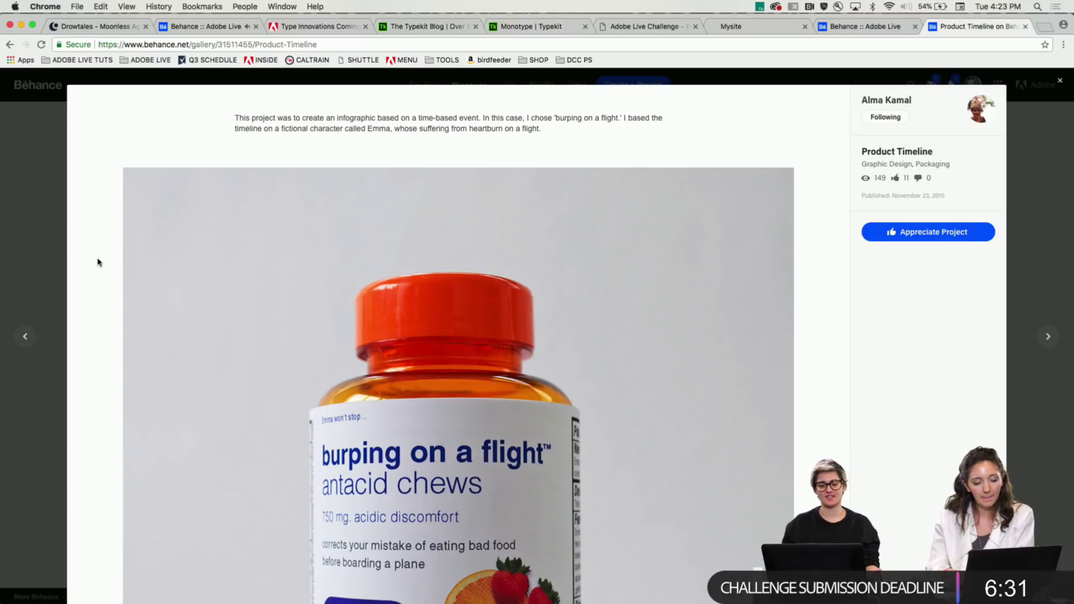
# Examine the Product Timeline introduction and antacid bottle photograph, and enlarge the photograph of the bottle
pyautogui.scroll(-1, 98, 262)
pyautogui.scroll(-1, 98, 263)
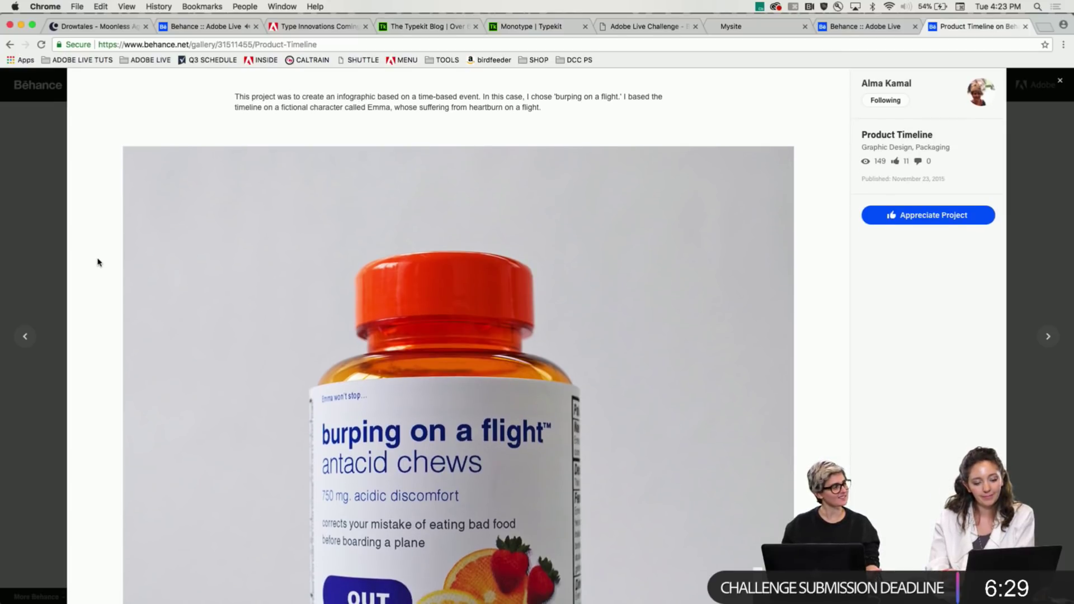
pyautogui.scroll(2, 98, 262)
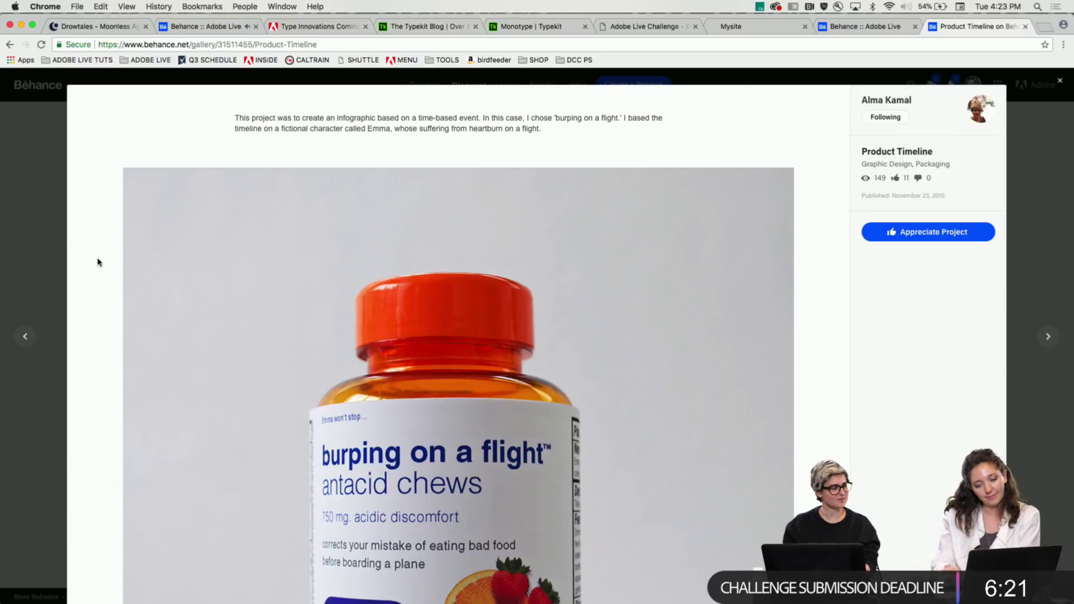
pyautogui.scroll(-3, 98, 262)
pyautogui.scroll(-1, 98, 263)
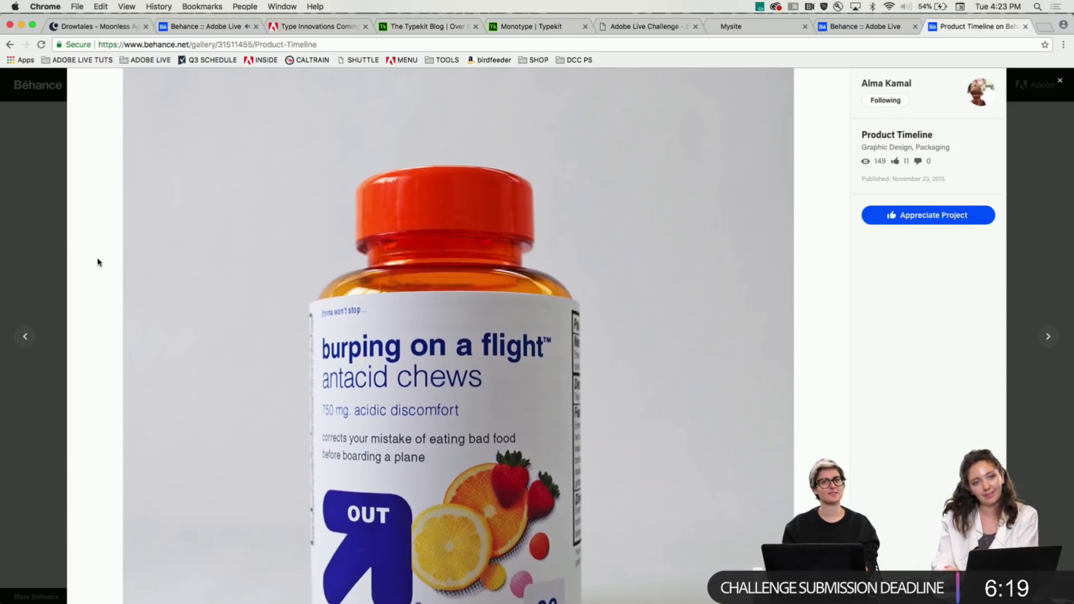
pyautogui.scroll(-5, 305, 304)
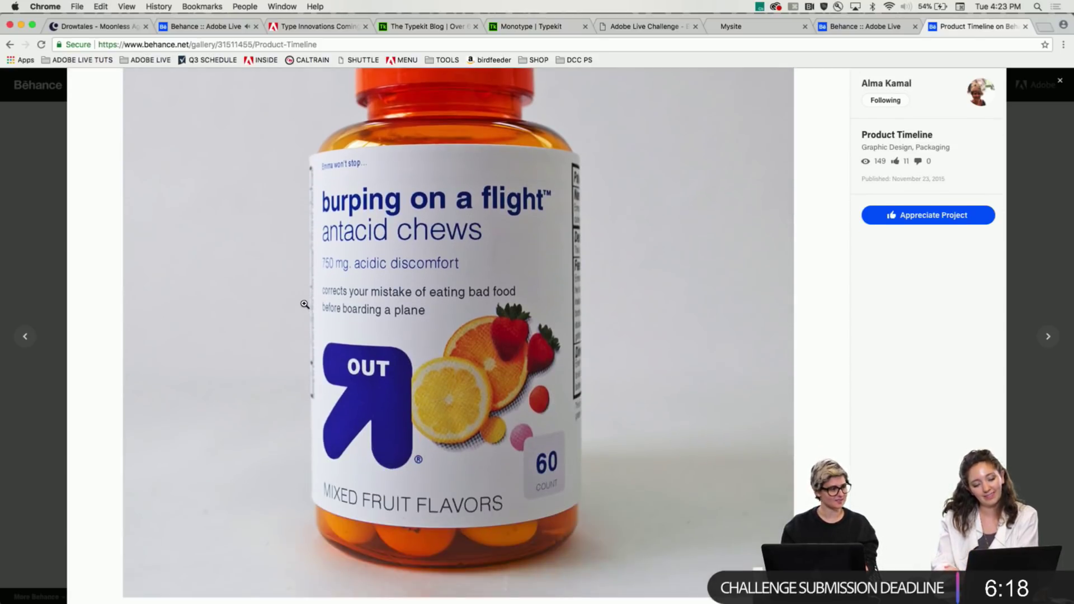
pyautogui.click(339, 303)
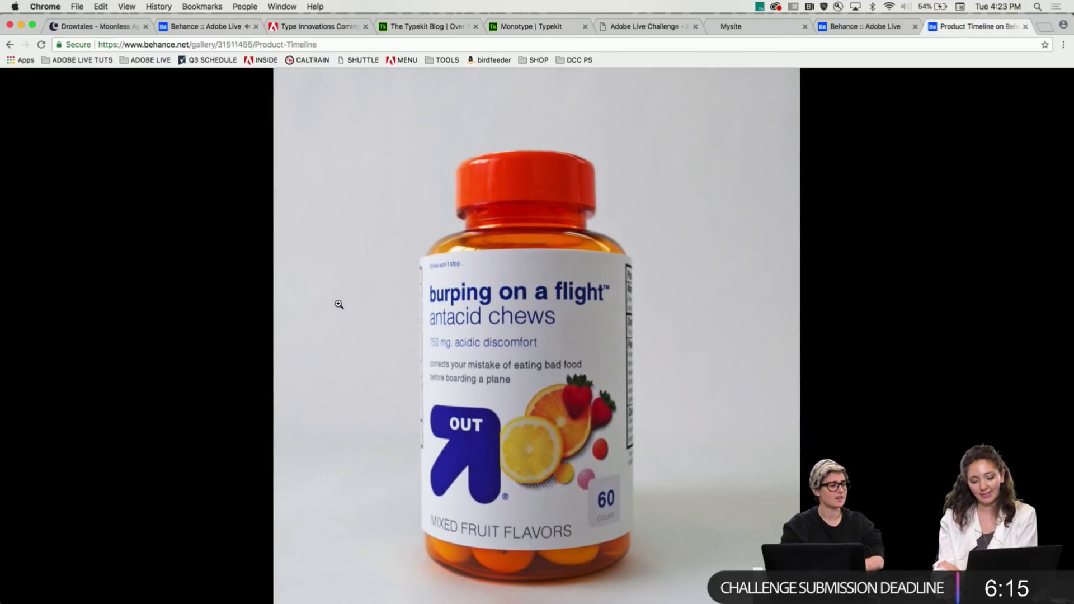